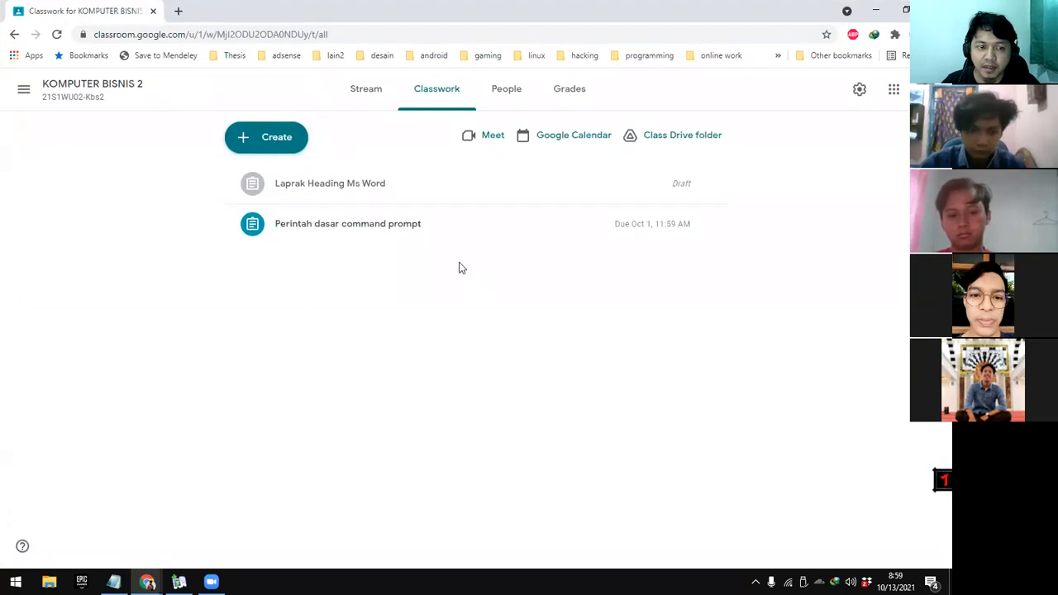
Open the KOMPUTER BISNIS 1 class and look at the latest student post in its stream
{"action": "left_click", "coordinate": [370, 91]}
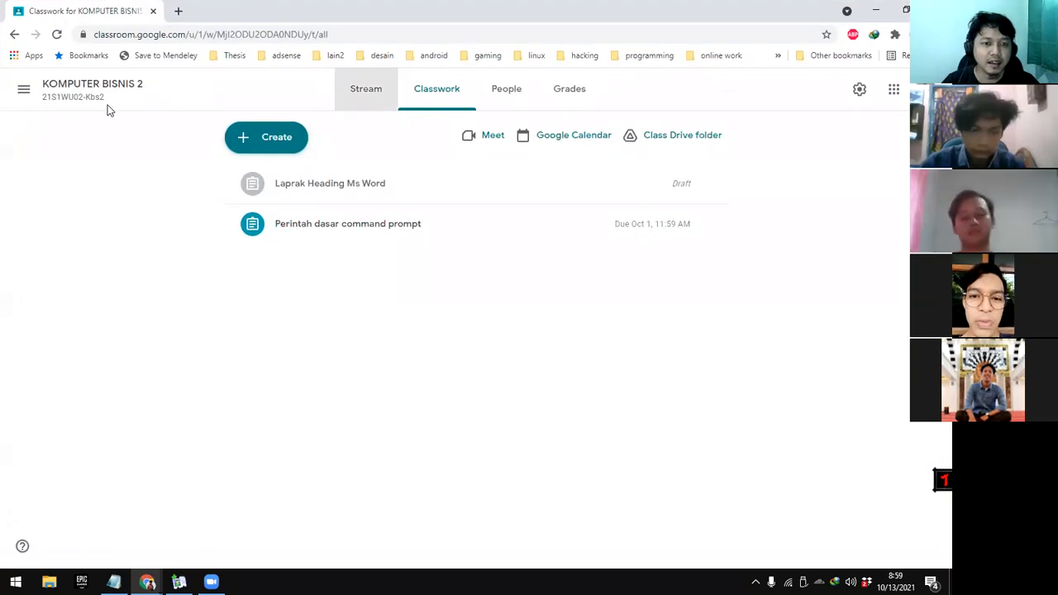
{"action": "left_click", "coordinate": [385, 88]}
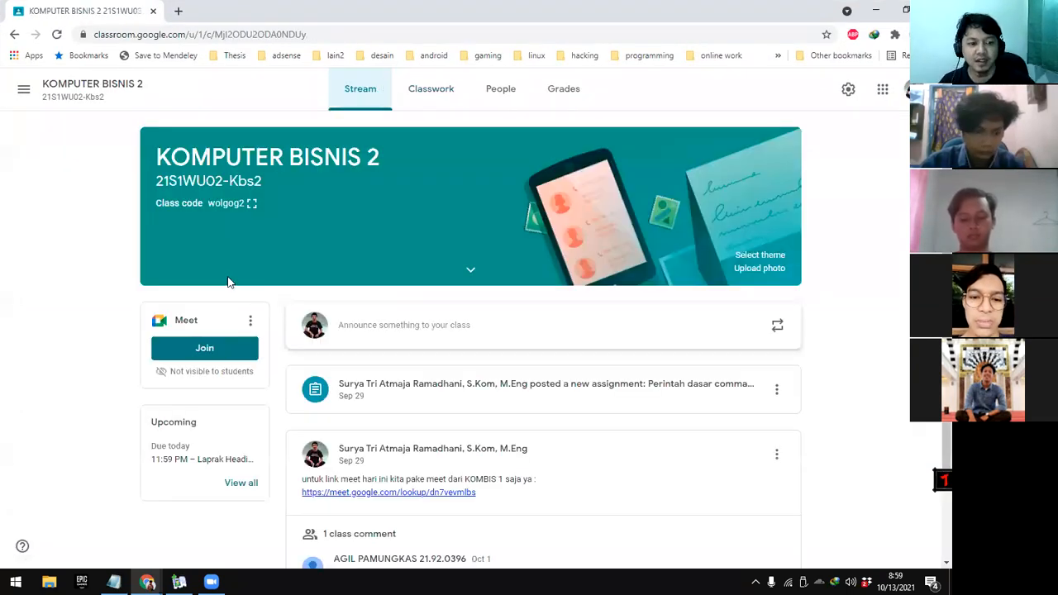
{"action": "left_click", "coordinate": [24, 89]}
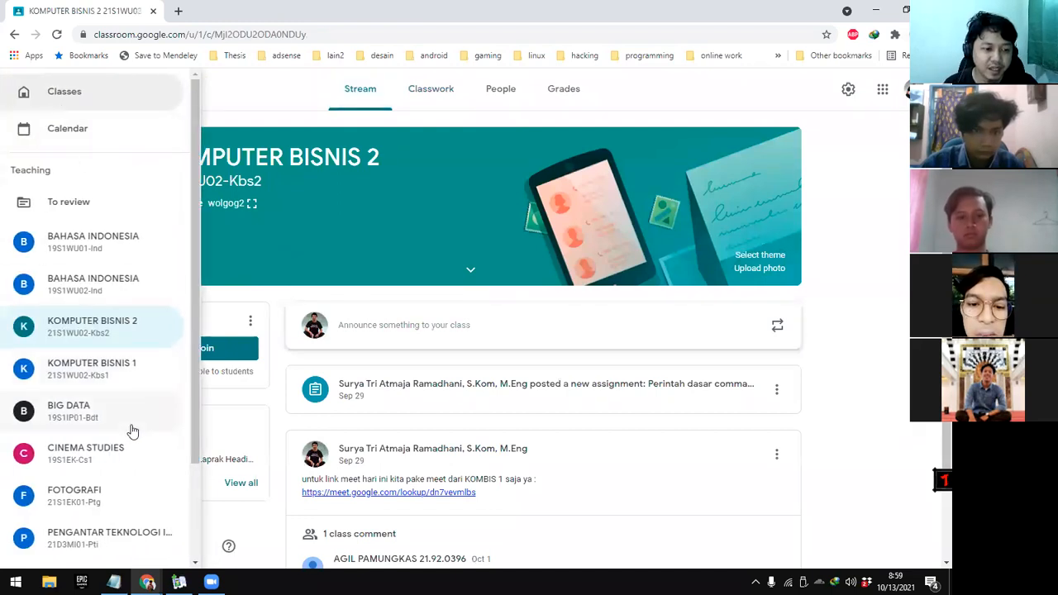
{"action": "left_click", "coordinate": [117, 379]}
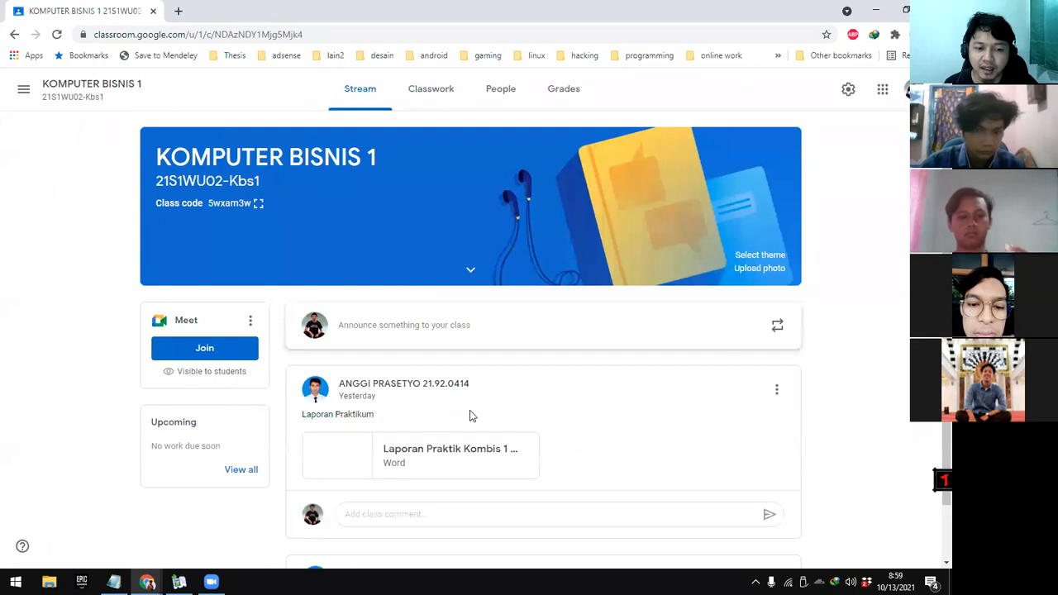
{"action": "scroll", "coordinate": [470, 416], "scroll_direction": "down", "scroll_amount": 1}
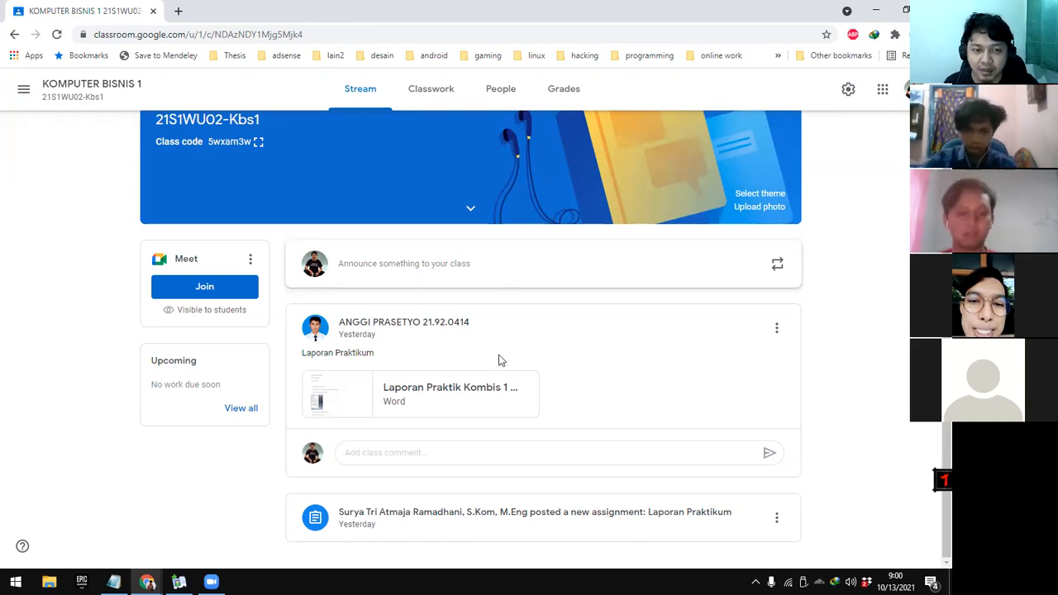
Open the student work of the Laporan Praktikum assignment and review the student list down to the Assigned group
{"action": "left_click", "coordinate": [432, 98]}
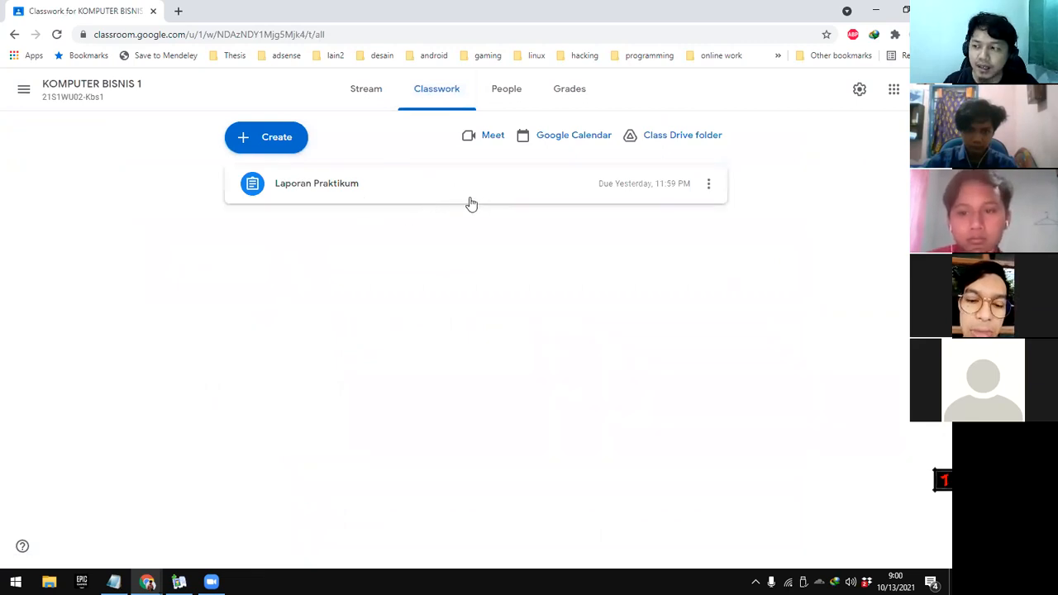
{"action": "left_click", "coordinate": [366, 188]}
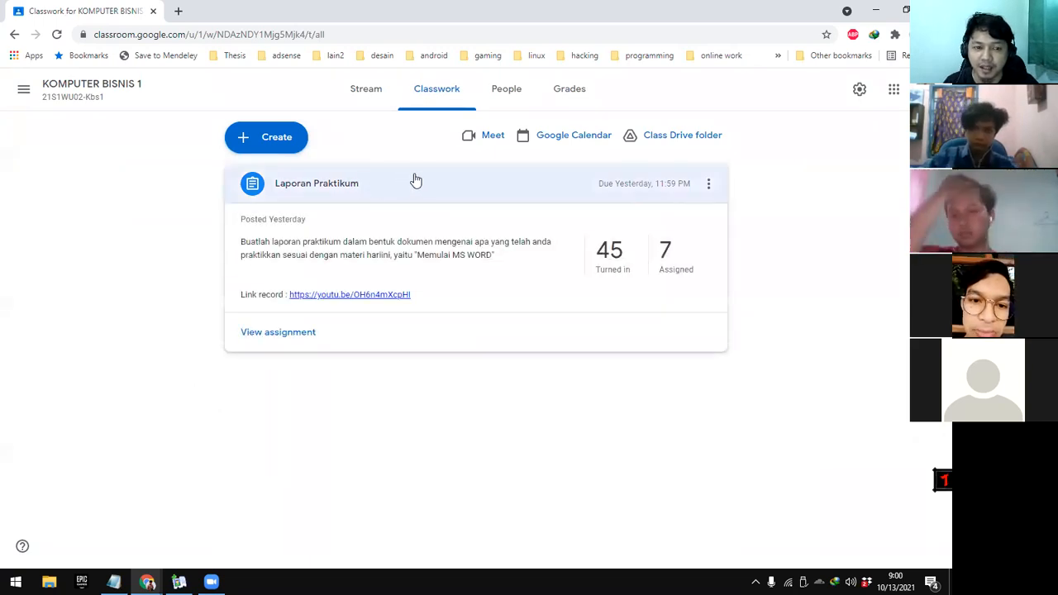
{"action": "left_click", "coordinate": [276, 334]}
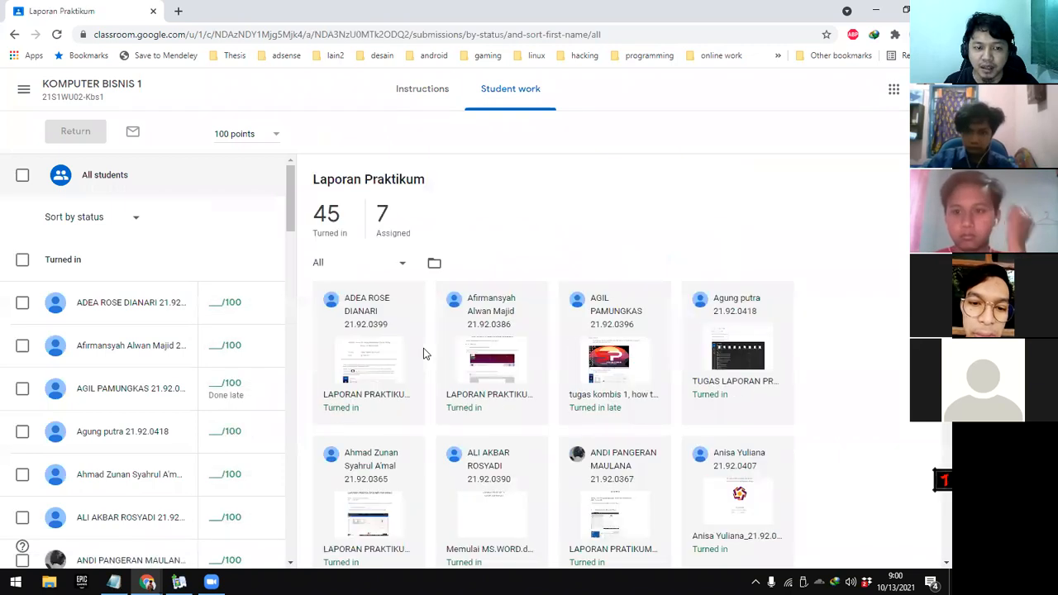
{"action": "scroll", "coordinate": [255, 329], "scroll_direction": "down", "scroll_amount": 10}
{"action": "scroll", "coordinate": [255, 328], "scroll_direction": "down", "scroll_amount": 10}
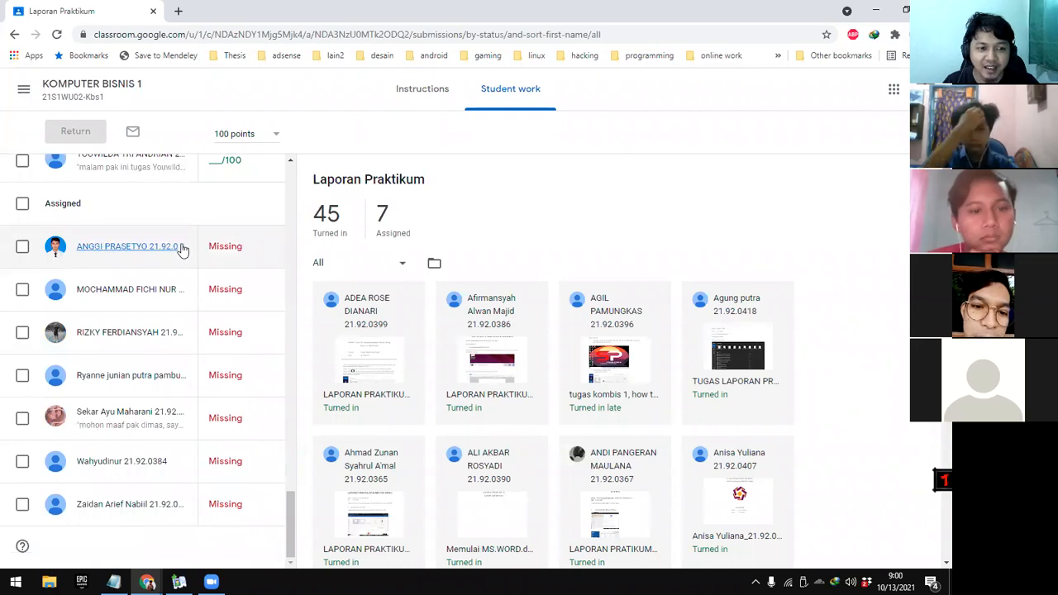
Return to the KOMPUTER BISNIS 1 stream and view the student's post with the attached Word report
{"action": "left_click", "coordinate": [401, 97]}
{"action": "left_click", "coordinate": [90, 93]}
{"action": "scroll", "coordinate": [461, 449], "scroll_direction": "down", "scroll_amount": 1}
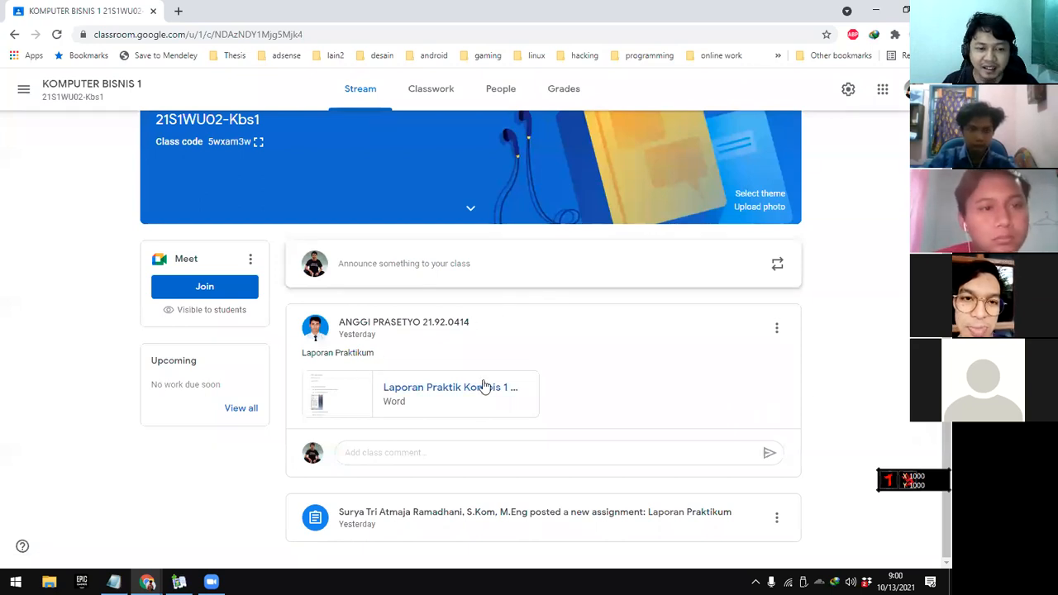
{"action": "left_click", "coordinate": [428, 261]}
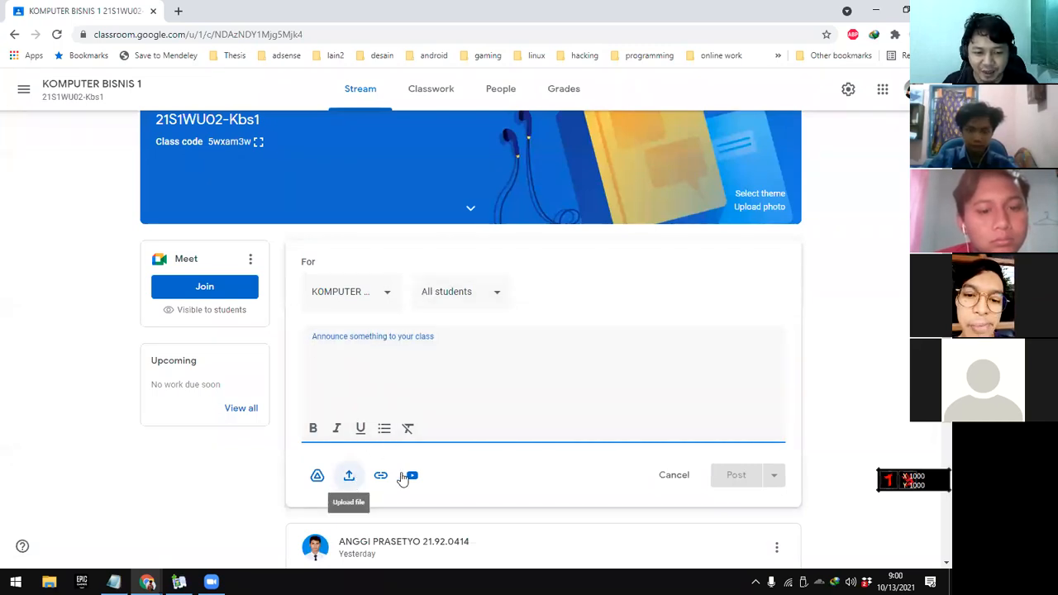
{"action": "scroll", "coordinate": [516, 471], "scroll_direction": "down", "scroll_amount": 3}
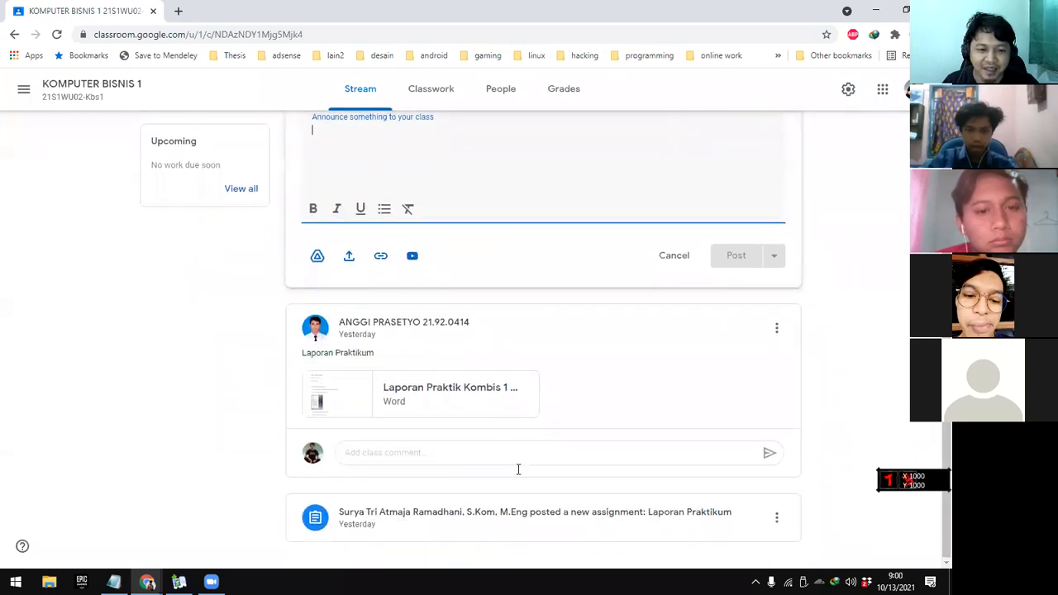
{"action": "scroll", "coordinate": [519, 470], "scroll_direction": "up", "scroll_amount": 4}
{"action": "left_click", "coordinate": [442, 100]}
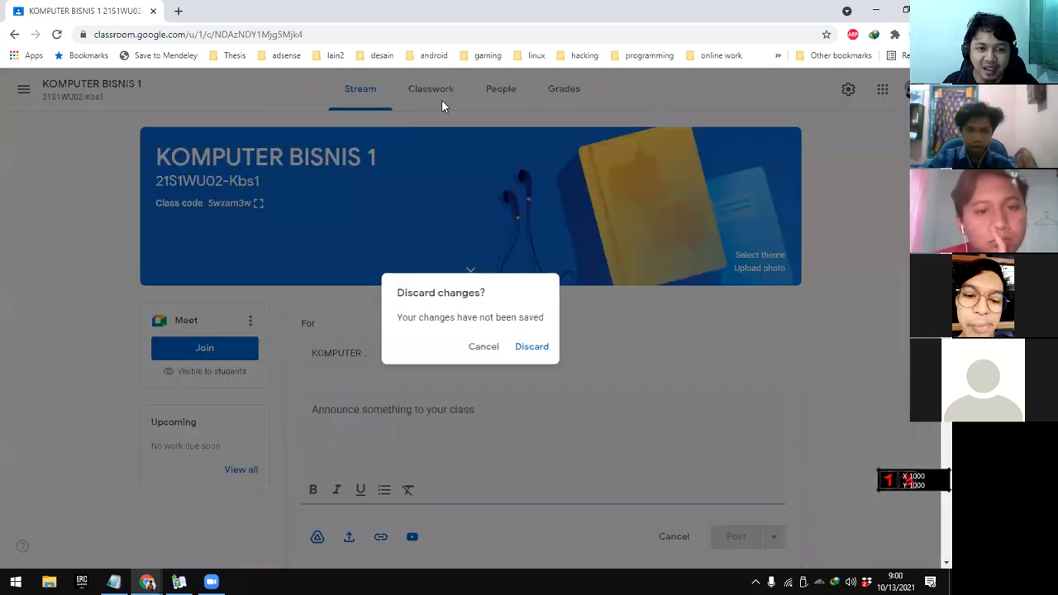
{"action": "left_click", "coordinate": [536, 350]}
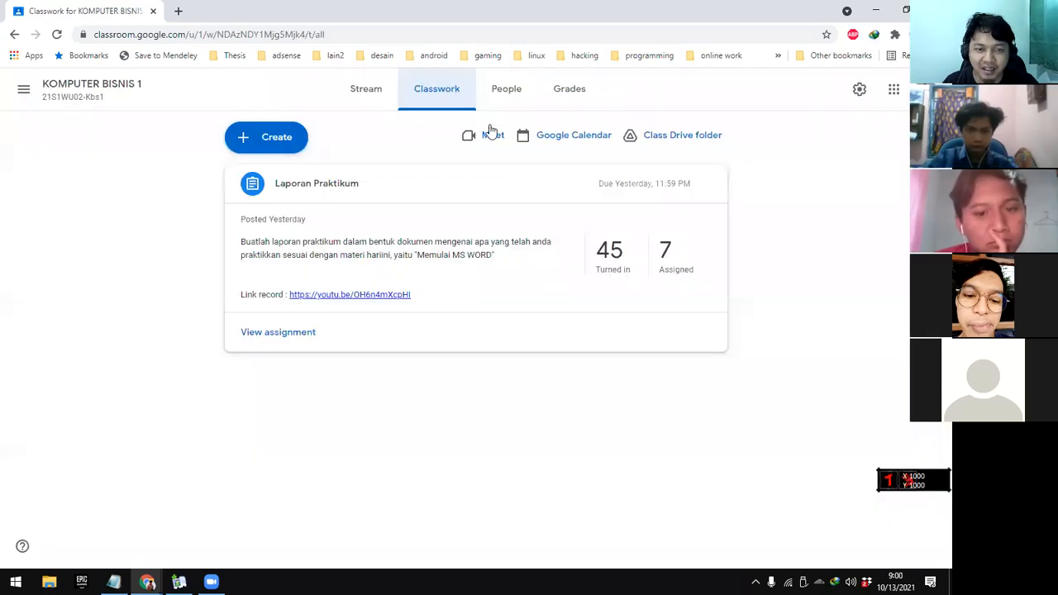
Check the Laporan Praktikum student work and instructions, and return to the student's report post in the class stream
{"action": "left_click", "coordinate": [285, 340]}
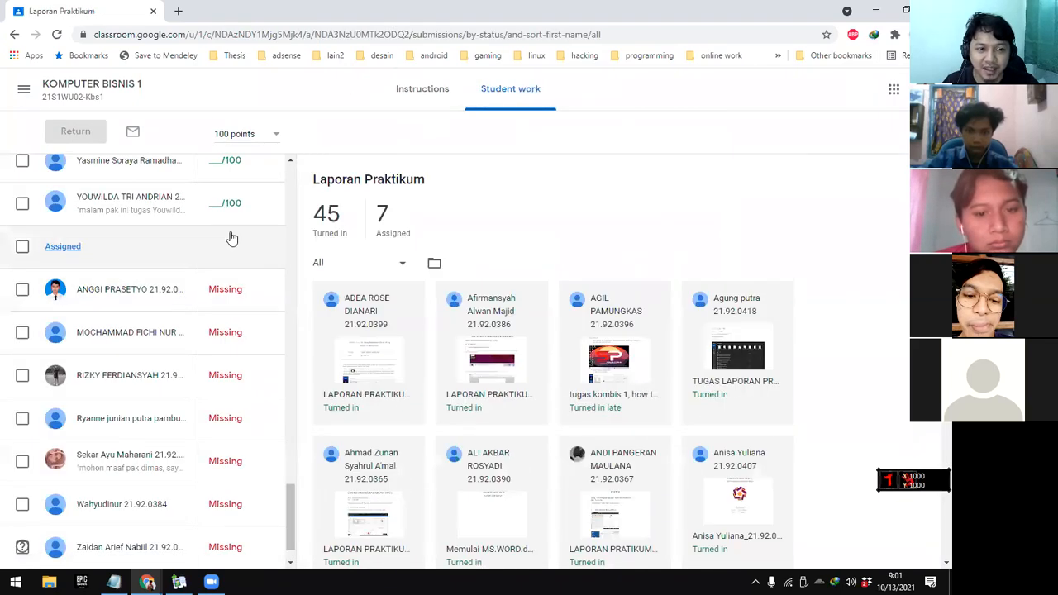
{"action": "left_click", "coordinate": [421, 93]}
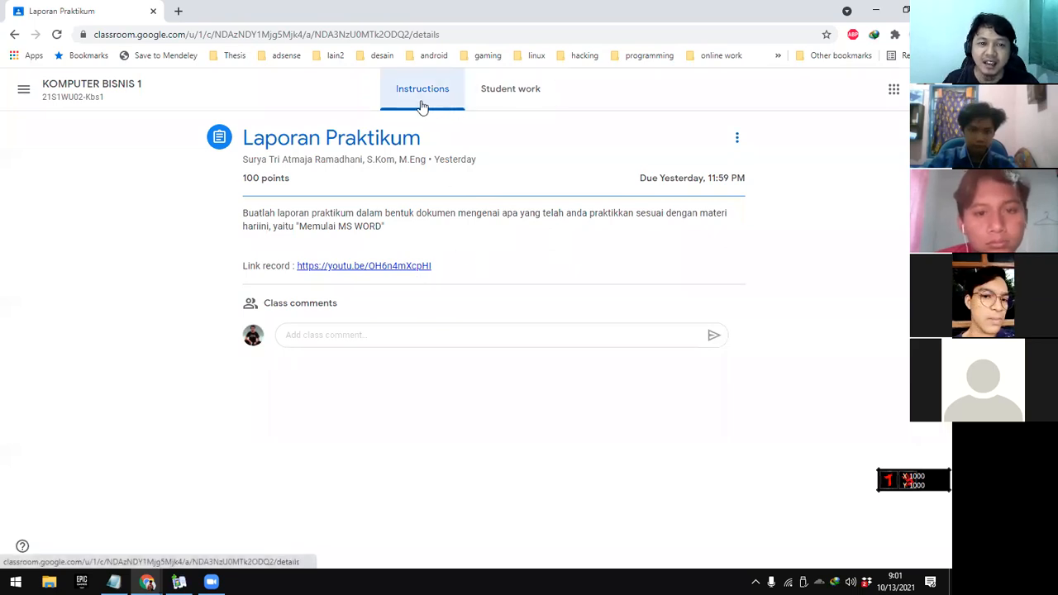
{"action": "left_click", "coordinate": [104, 92]}
{"action": "scroll", "coordinate": [405, 372], "scroll_direction": "down", "scroll_amount": 1}
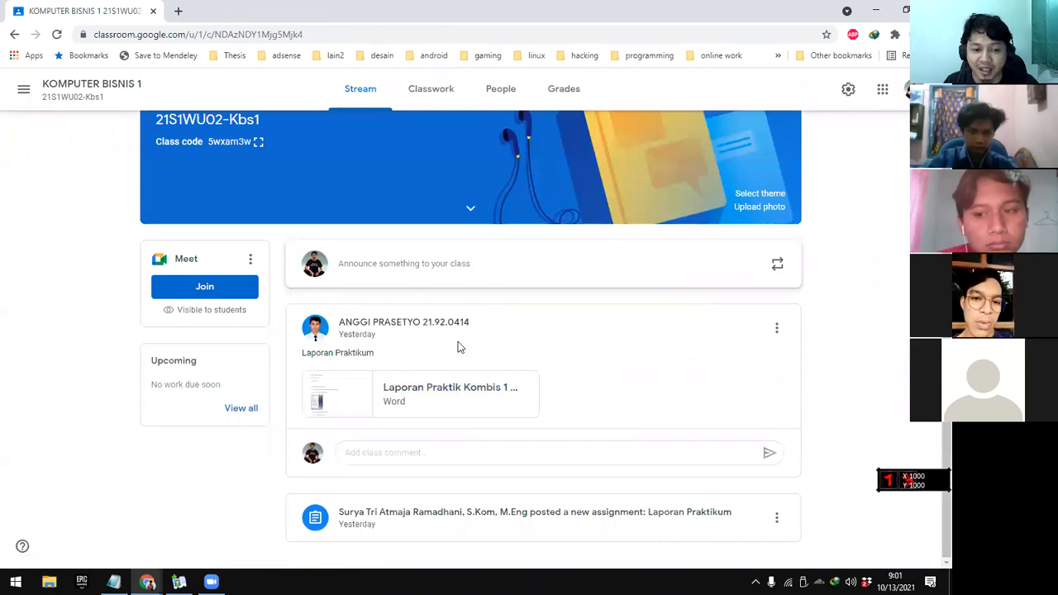
{"action": "scroll", "coordinate": [455, 222], "scroll_direction": "up", "scroll_amount": 1}
Reopen the Laporan Praktikum student work and examine the Missing student's entry that has a private comment and a Word attachment
{"action": "left_click", "coordinate": [430, 88]}
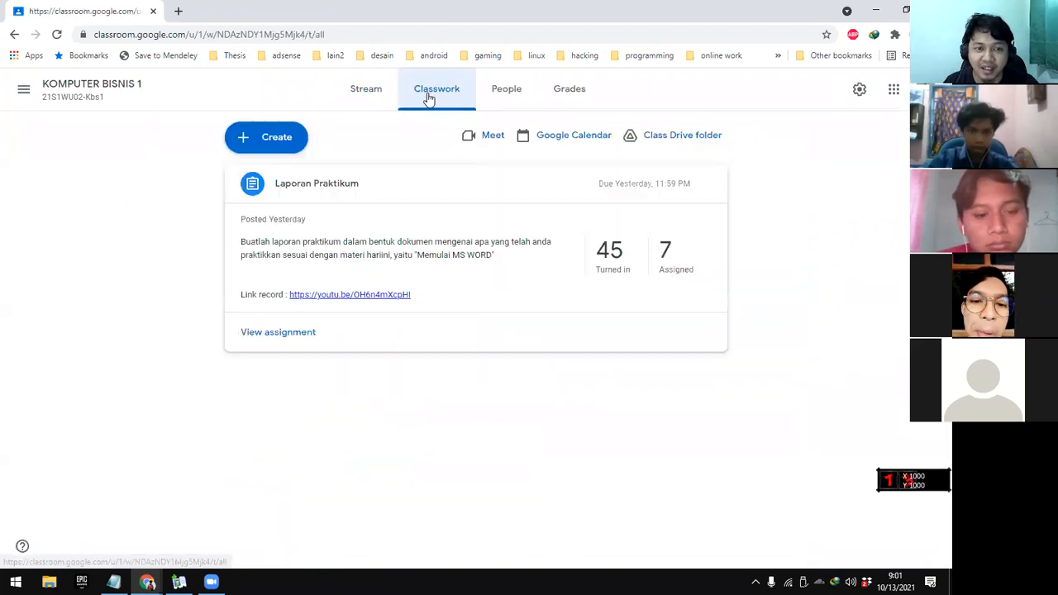
{"action": "left_click", "coordinate": [296, 333]}
{"action": "scroll", "coordinate": [239, 379], "scroll_direction": "down", "scroll_amount": 1}
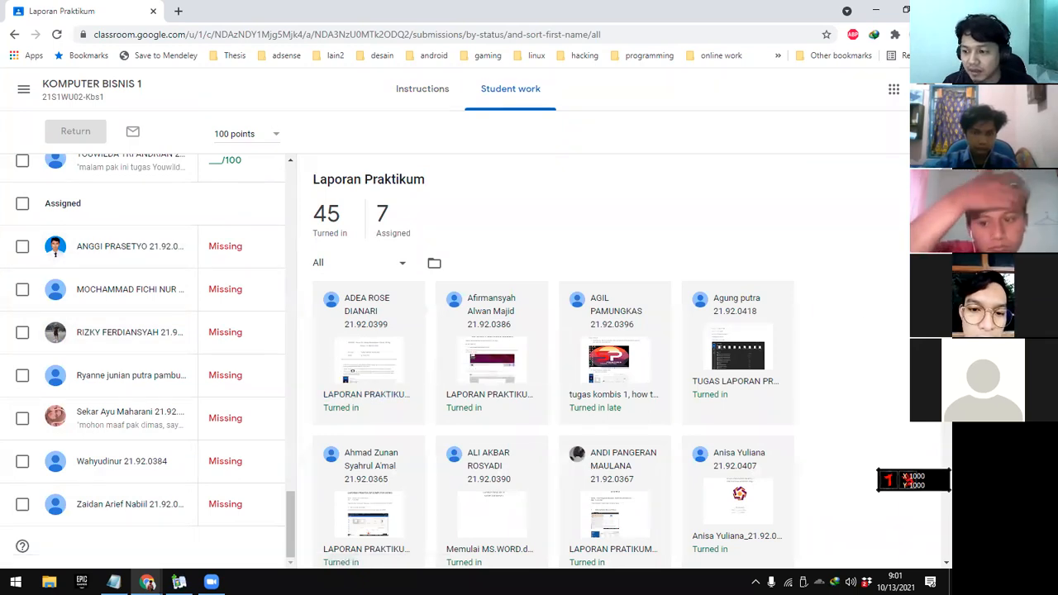
{"action": "left_click", "coordinate": [137, 413]}
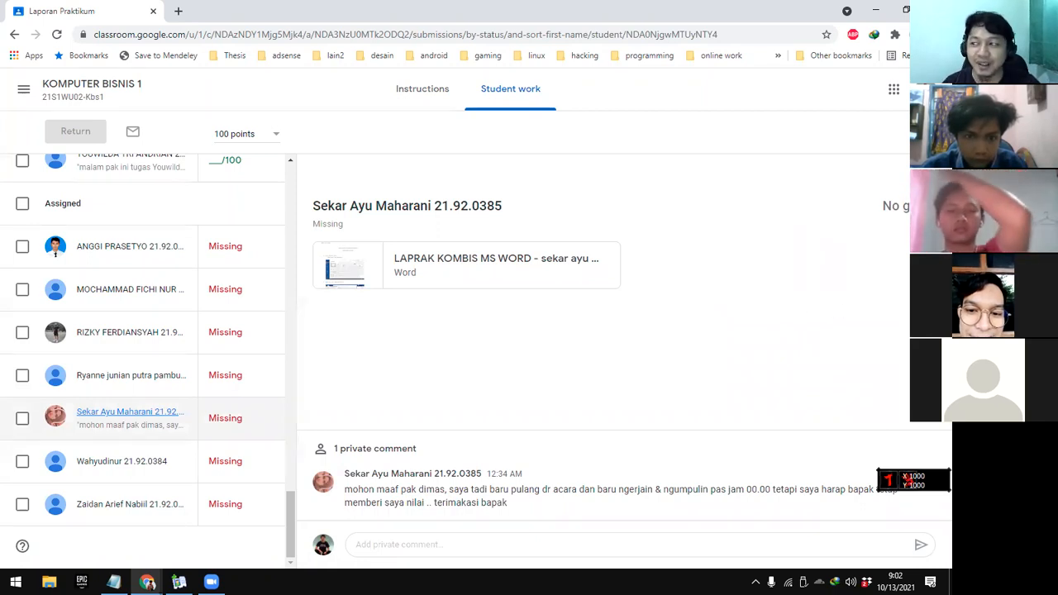
{"action": "key", "text": "alt+Tab"}
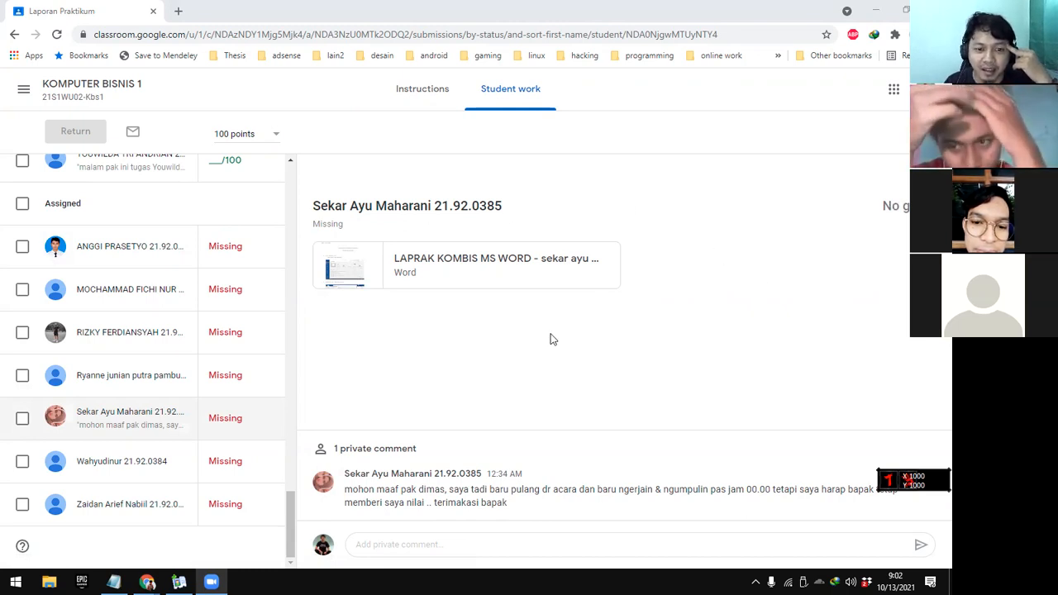
{"action": "scroll", "coordinate": [189, 272], "scroll_direction": "up", "scroll_amount": 6}
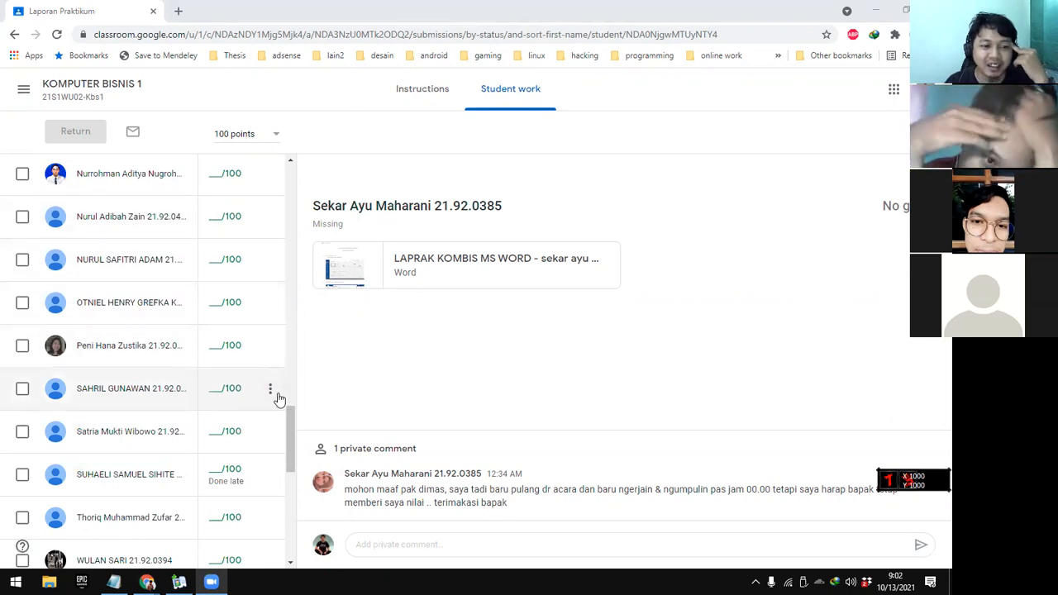
{"action": "scroll", "coordinate": [250, 401], "scroll_direction": "down", "scroll_amount": 6}
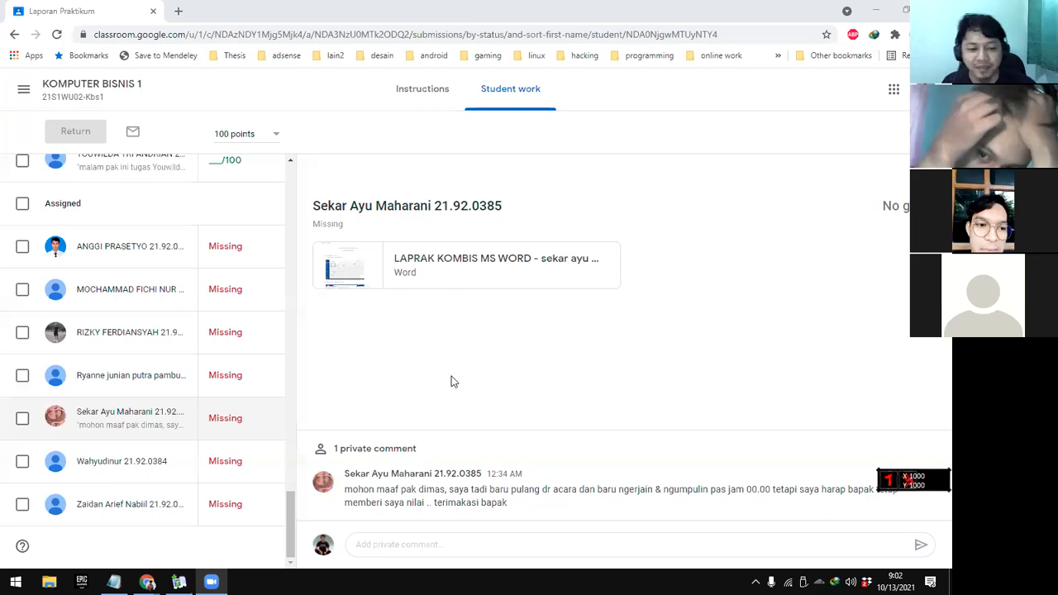
Go through the entries of all students in the Assigned group, checking each for attached files and private comments
{"action": "left_click", "coordinate": [146, 245]}
{"action": "left_click", "coordinate": [149, 289]}
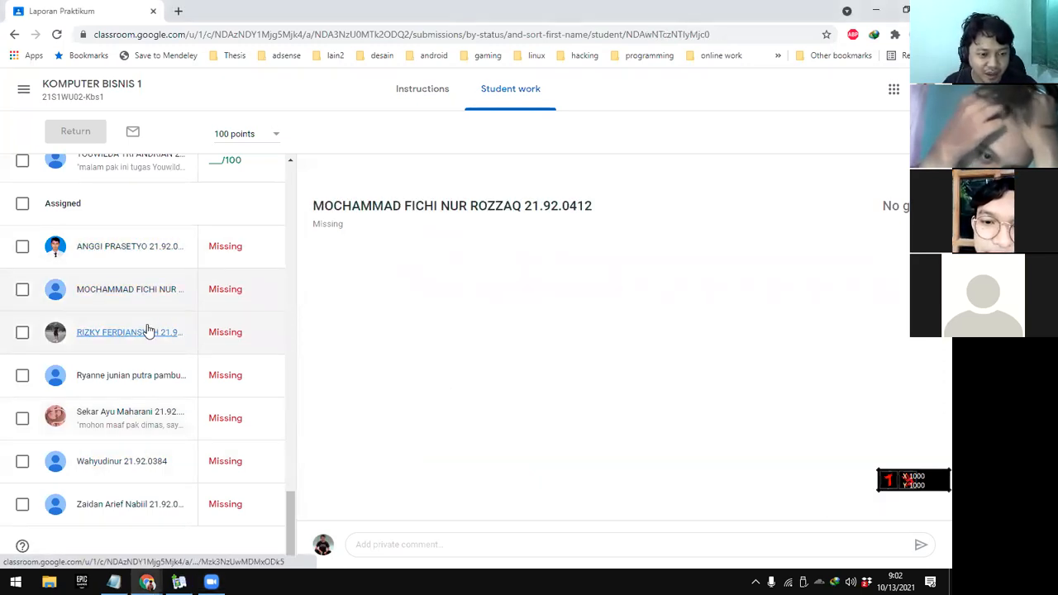
{"action": "left_click", "coordinate": [148, 331]}
{"action": "left_click", "coordinate": [153, 376]}
{"action": "left_click", "coordinate": [151, 418]}
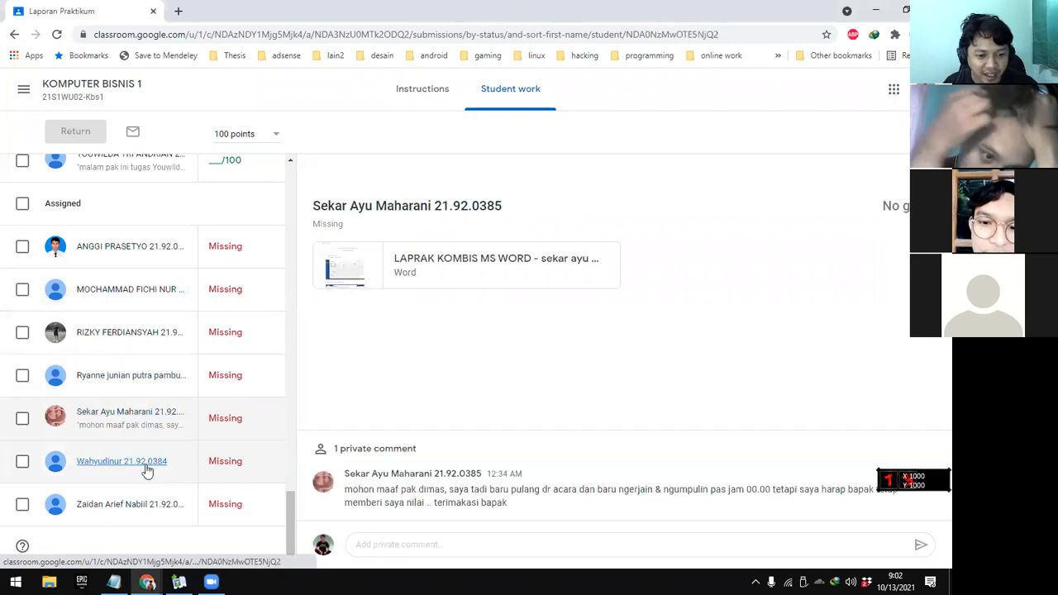
{"action": "left_click", "coordinate": [147, 468]}
{"action": "left_click", "coordinate": [165, 504]}
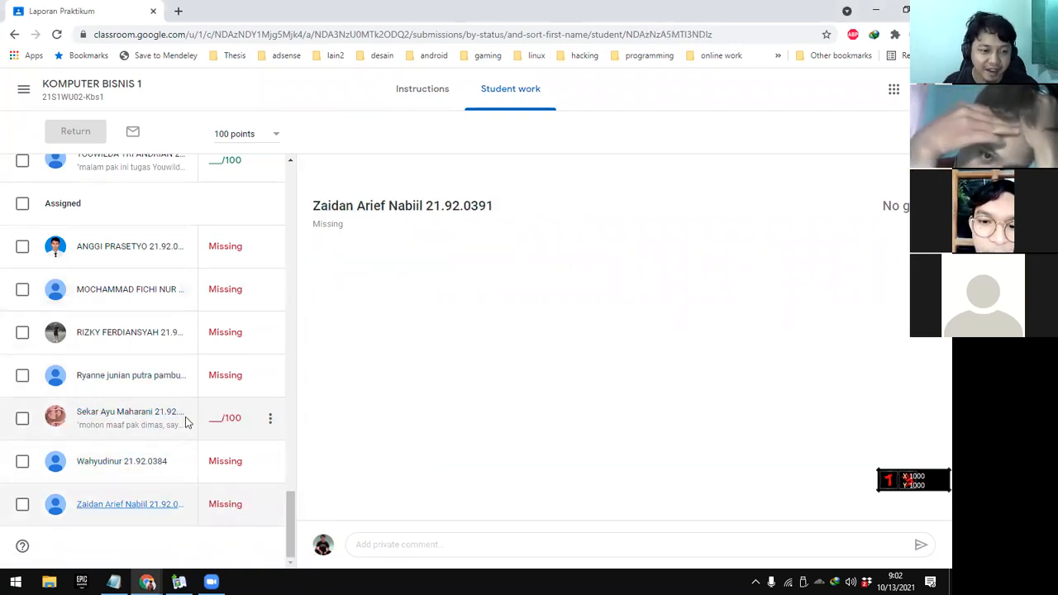
{"action": "left_click", "coordinate": [141, 421]}
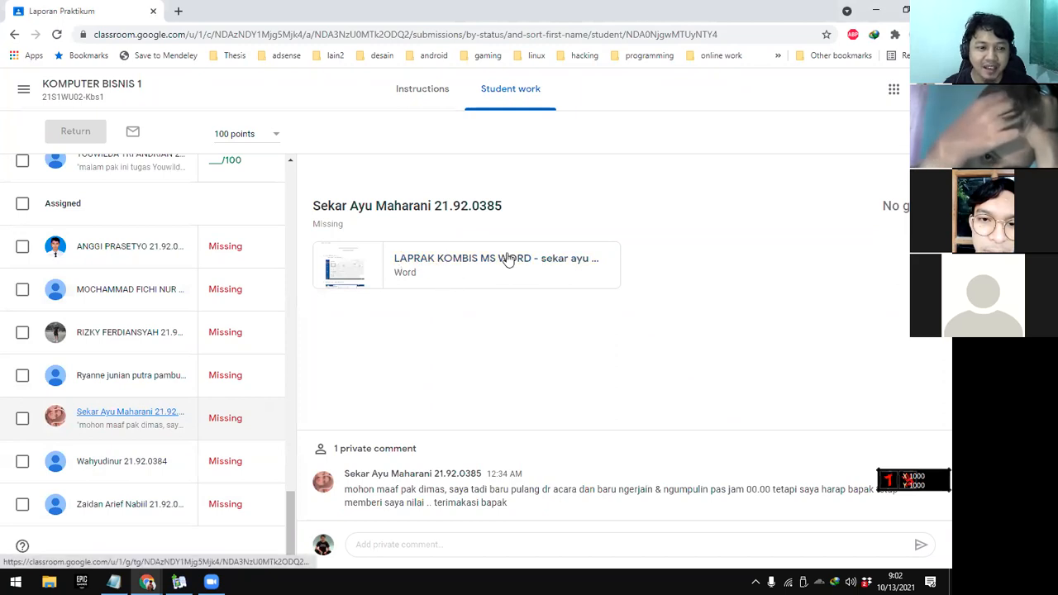
{"action": "left_click", "coordinate": [132, 251]}
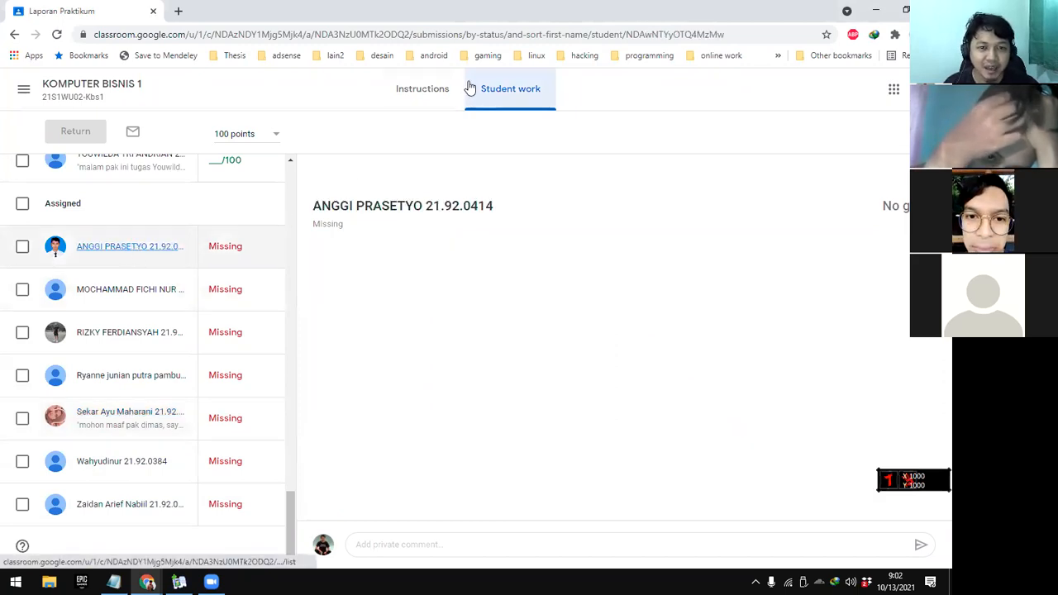
Go back to the KOMPUTER BISNIS 1 stream and show the report a student posted there
{"action": "left_click", "coordinate": [422, 88]}
{"action": "left_click", "coordinate": [115, 98]}
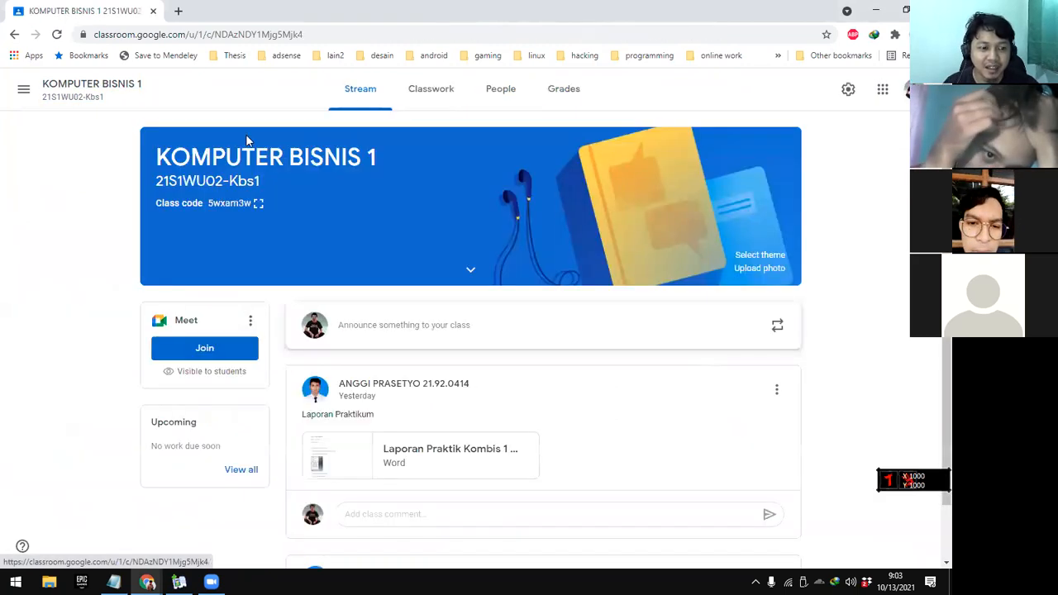
{"action": "scroll", "coordinate": [475, 432], "scroll_direction": "down", "scroll_amount": 1}
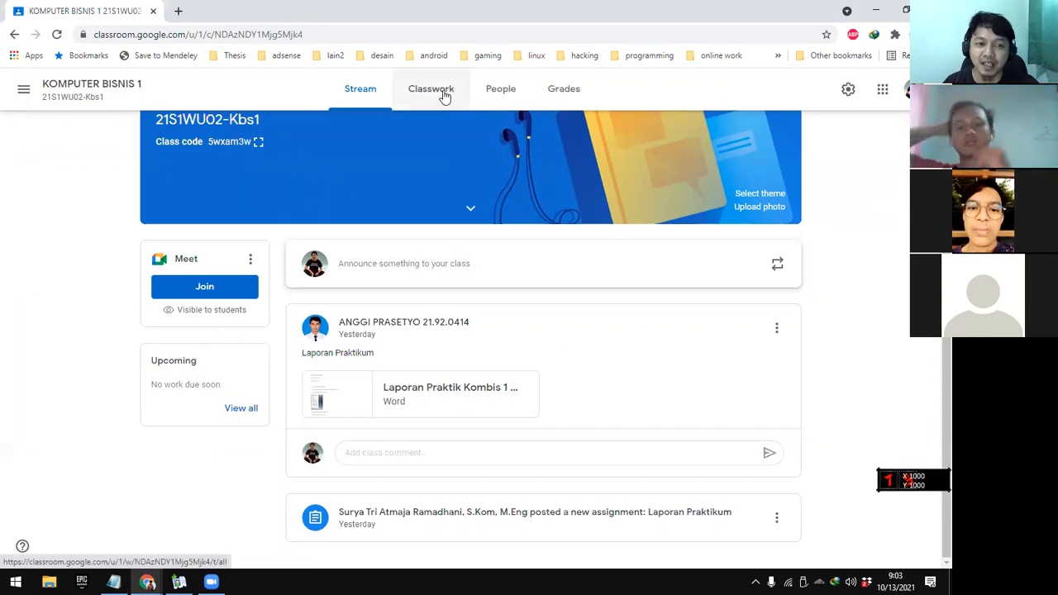
{"action": "scroll", "coordinate": [573, 371], "scroll_direction": "up", "scroll_amount": 1}
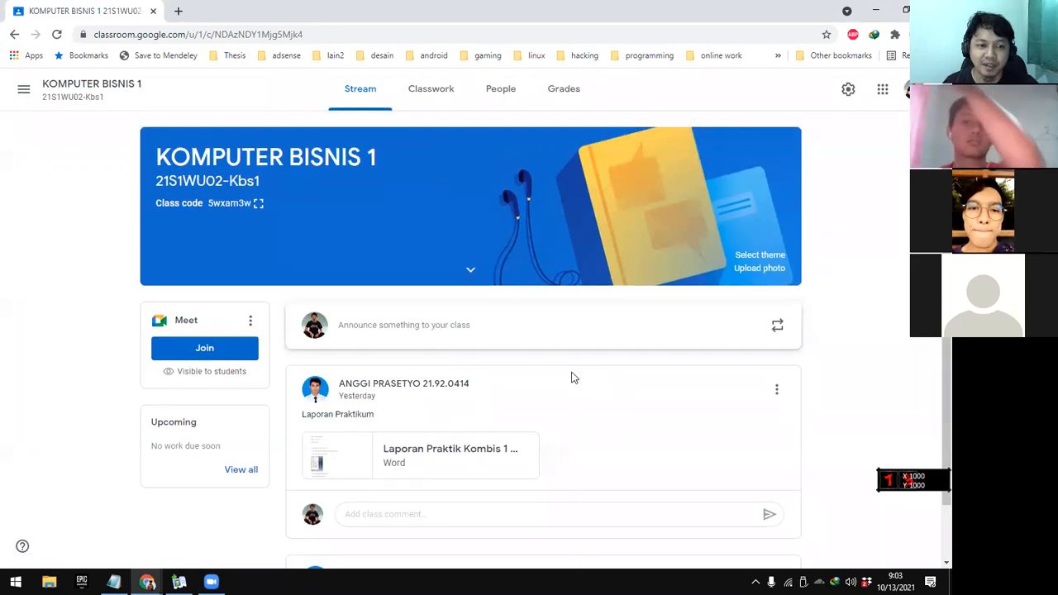
Switch to the KOMPUTER BISNIS 2 class and read the student comment under the Meet link post in its stream
{"action": "left_click", "coordinate": [23, 88]}
{"action": "left_click", "coordinate": [134, 332]}
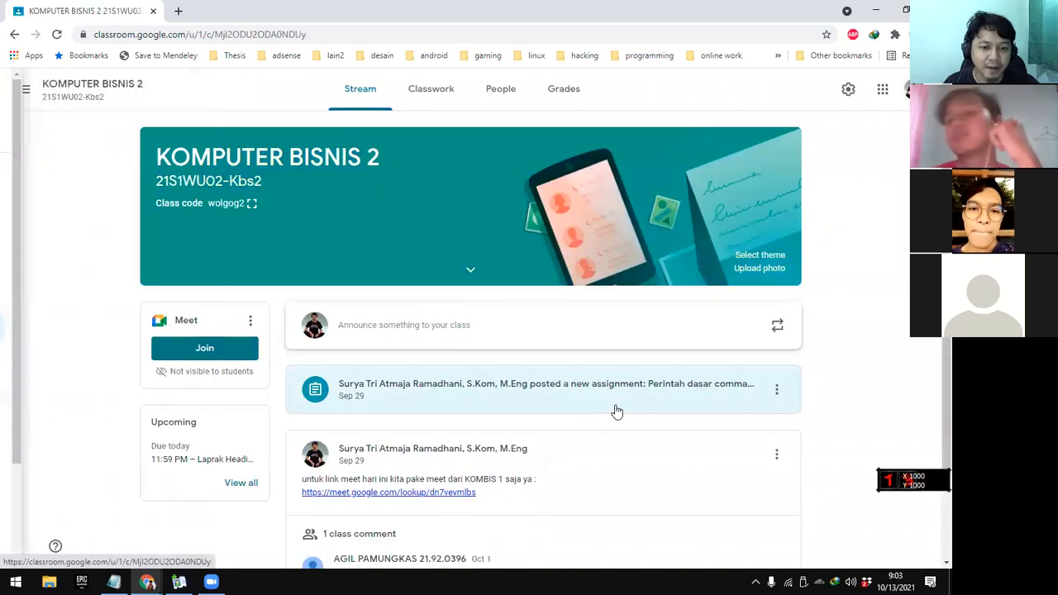
{"action": "scroll", "coordinate": [657, 418], "scroll_direction": "down", "scroll_amount": 1}
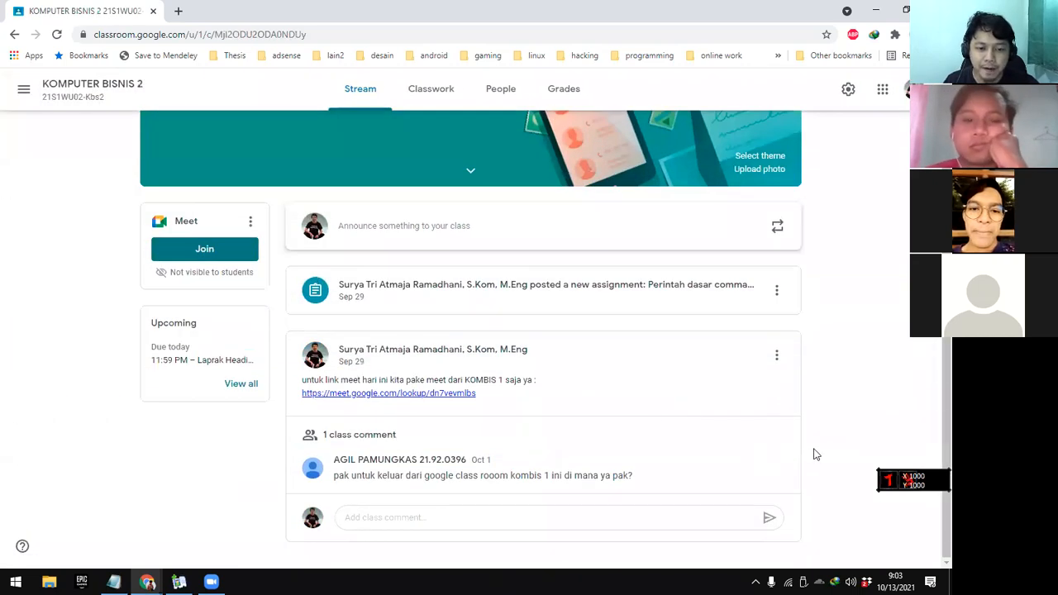
{"action": "scroll", "coordinate": [845, 459], "scroll_direction": "up", "scroll_amount": 1}
{"action": "scroll", "coordinate": [815, 460], "scroll_direction": "down", "scroll_amount": 1}
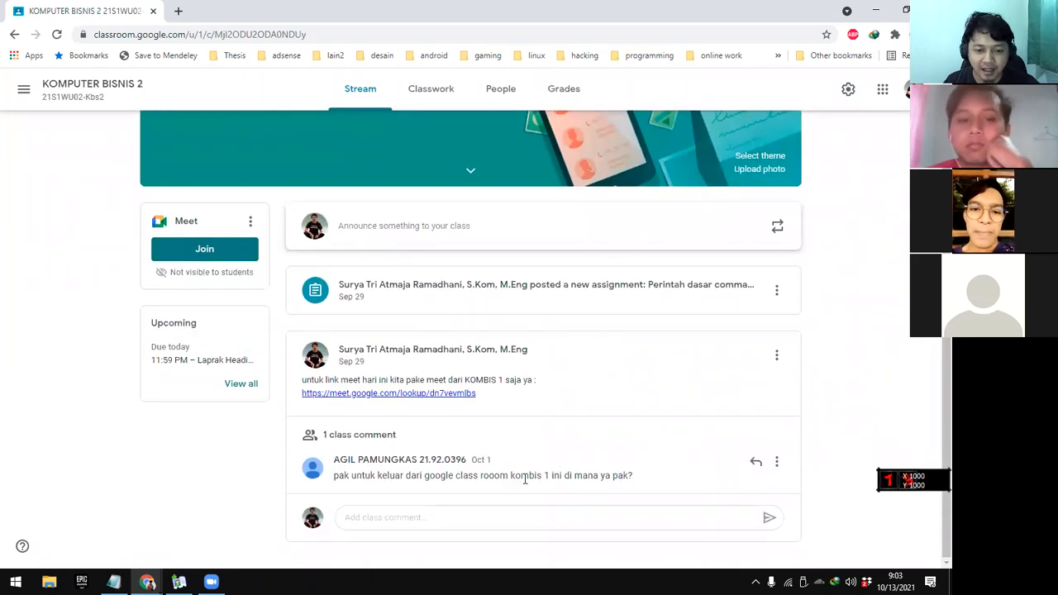
{"action": "left_click_drag", "start_coordinate": [529, 476], "coordinate": [579, 477]}
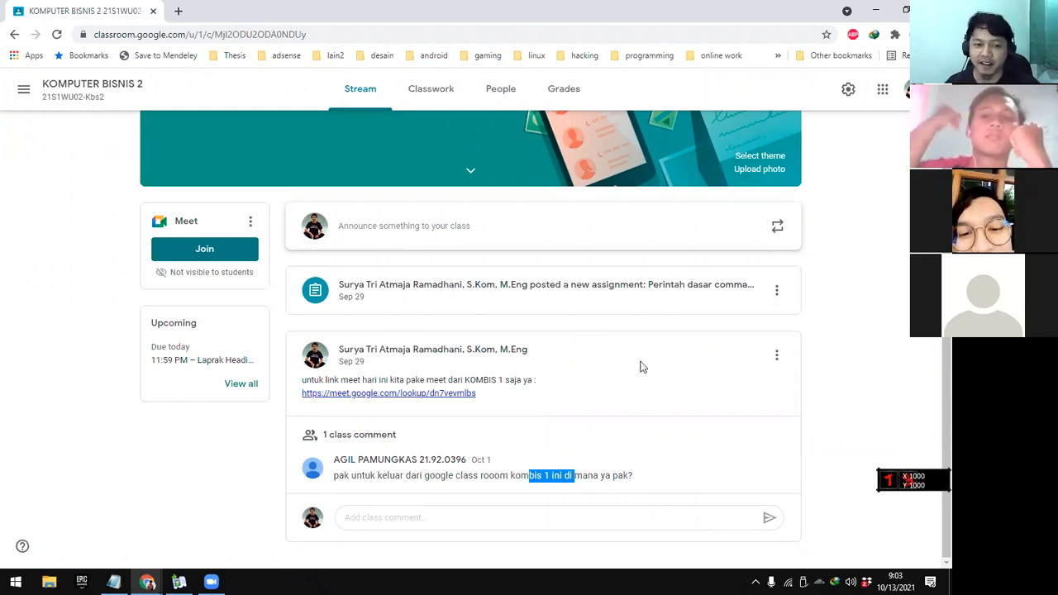
Highlight the student's comment under the Meet link post while reading it out, then clear the highlight
{"action": "left_click_drag", "start_coordinate": [639, 477], "coordinate": [333, 477]}
{"action": "left_click", "coordinate": [663, 460]}
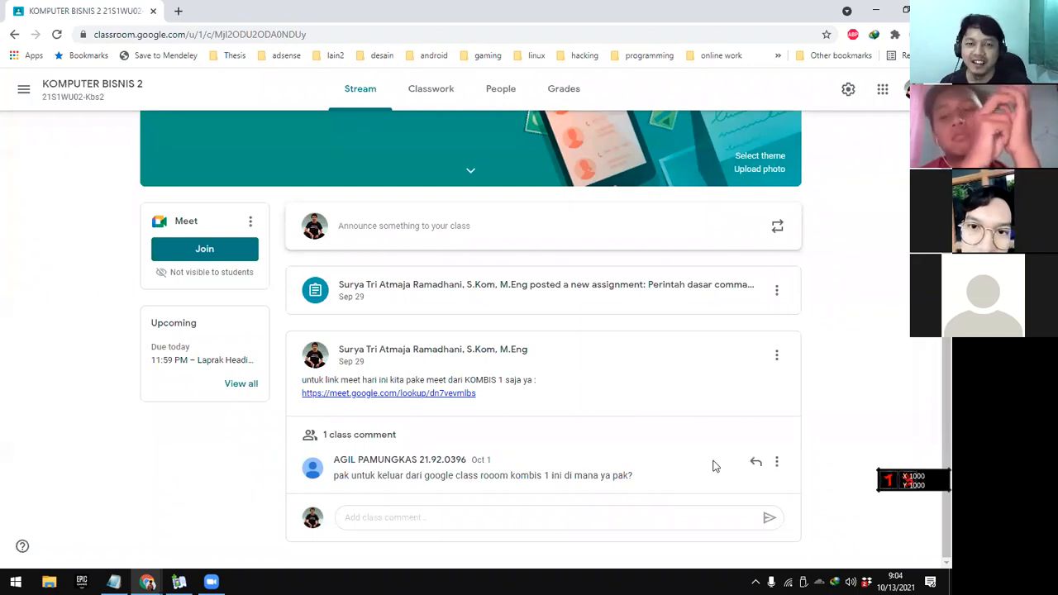
{"action": "scroll", "coordinate": [748, 459], "scroll_direction": "up", "scroll_amount": 2}
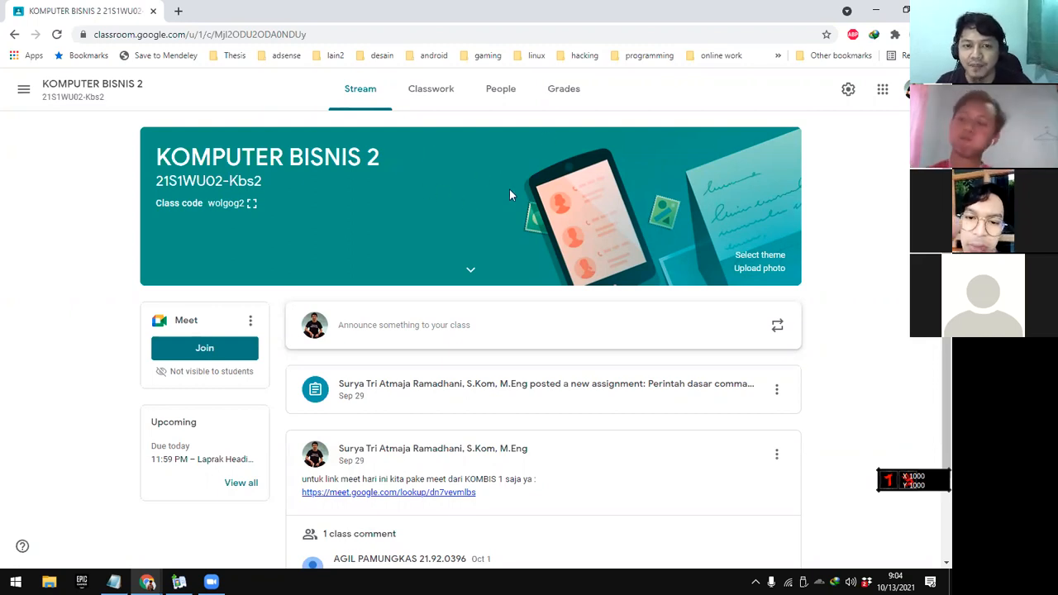
Look over the Grades and Classwork pages of KOMPUTER BISNIS 2 and return to its stream posts
{"action": "left_click", "coordinate": [577, 91]}
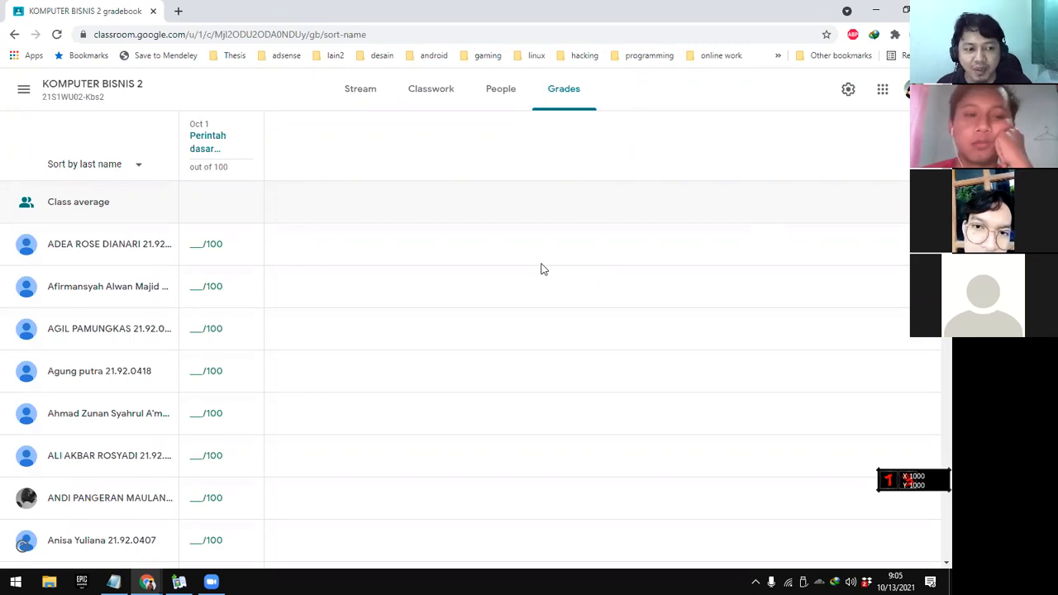
{"action": "left_click", "coordinate": [365, 96]}
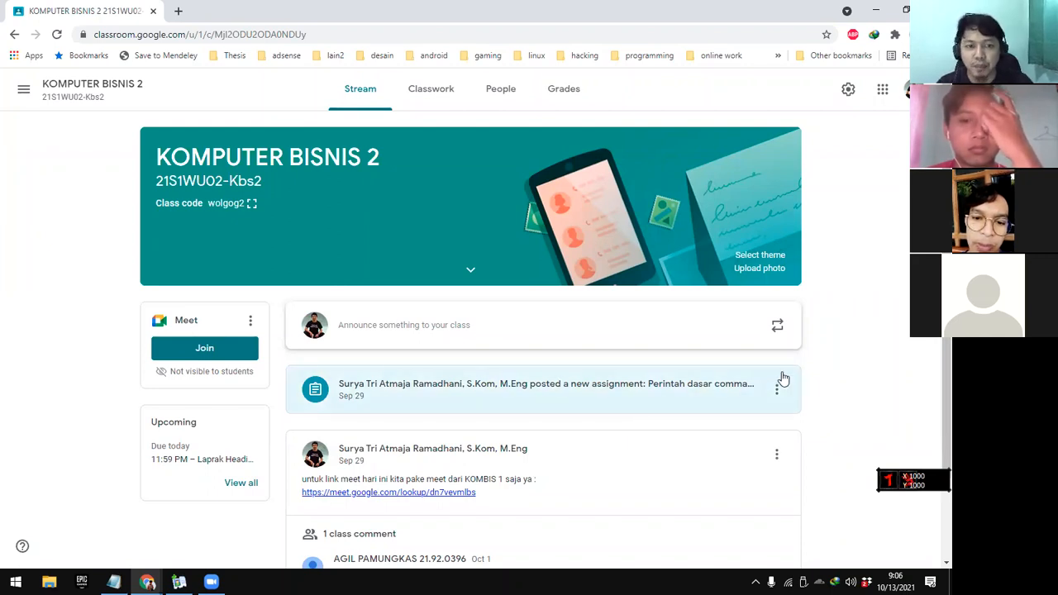
{"action": "left_click", "coordinate": [439, 106]}
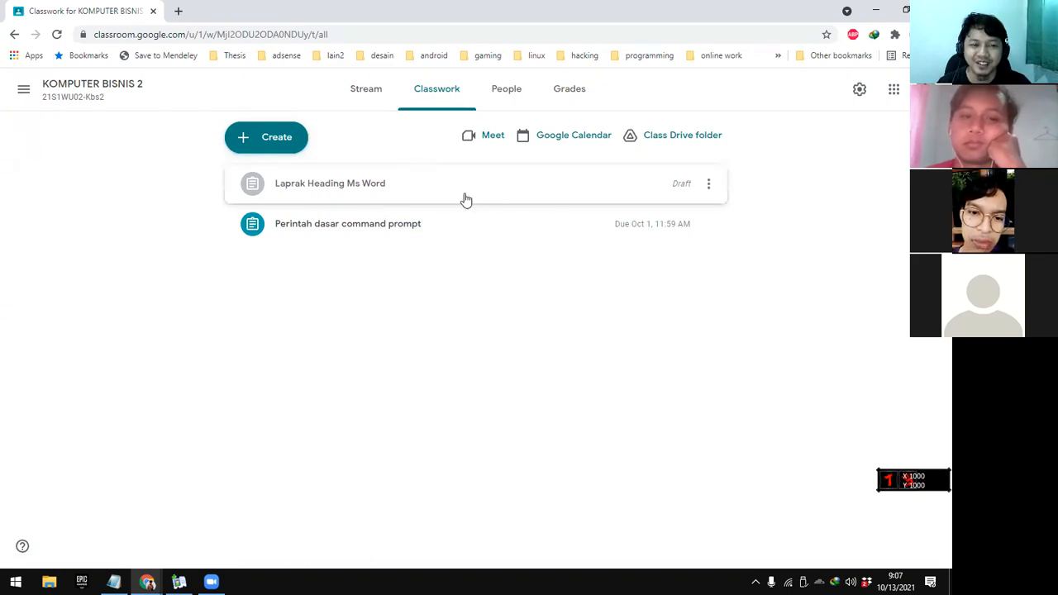
{"action": "left_click", "coordinate": [364, 91]}
{"action": "scroll", "coordinate": [645, 392], "scroll_direction": "down", "scroll_amount": 2}
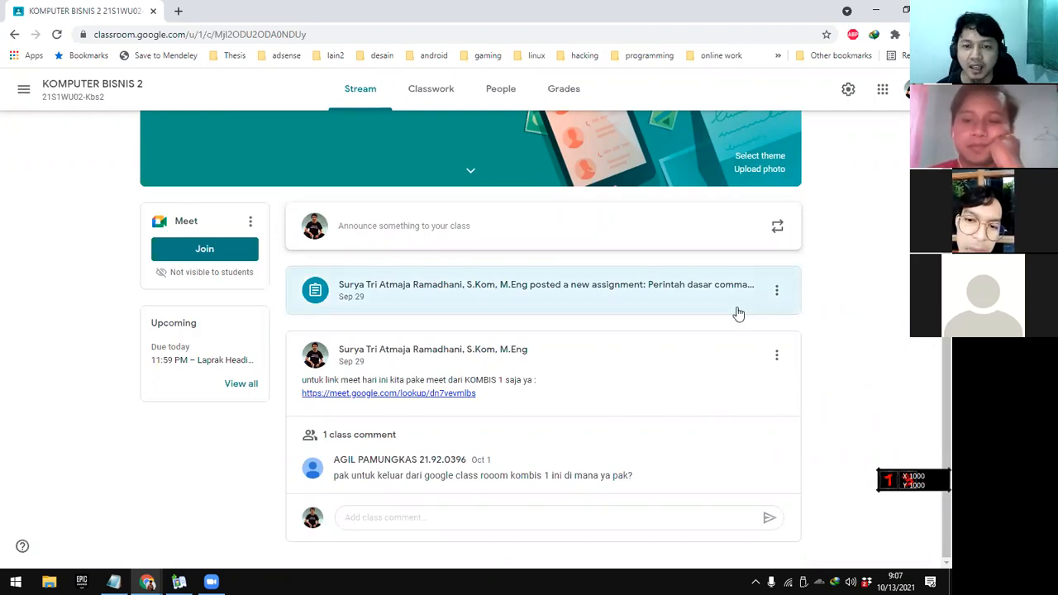
{"action": "scroll", "coordinate": [521, 313], "scroll_direction": "up", "scroll_amount": 2}
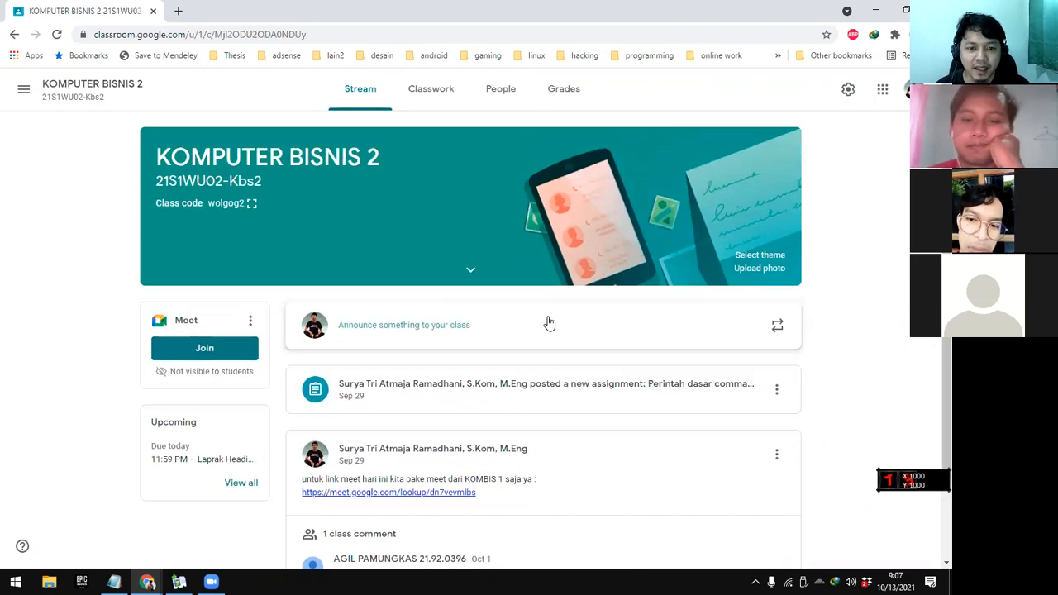
{"action": "scroll", "coordinate": [549, 326], "scroll_direction": "down", "scroll_amount": 2}
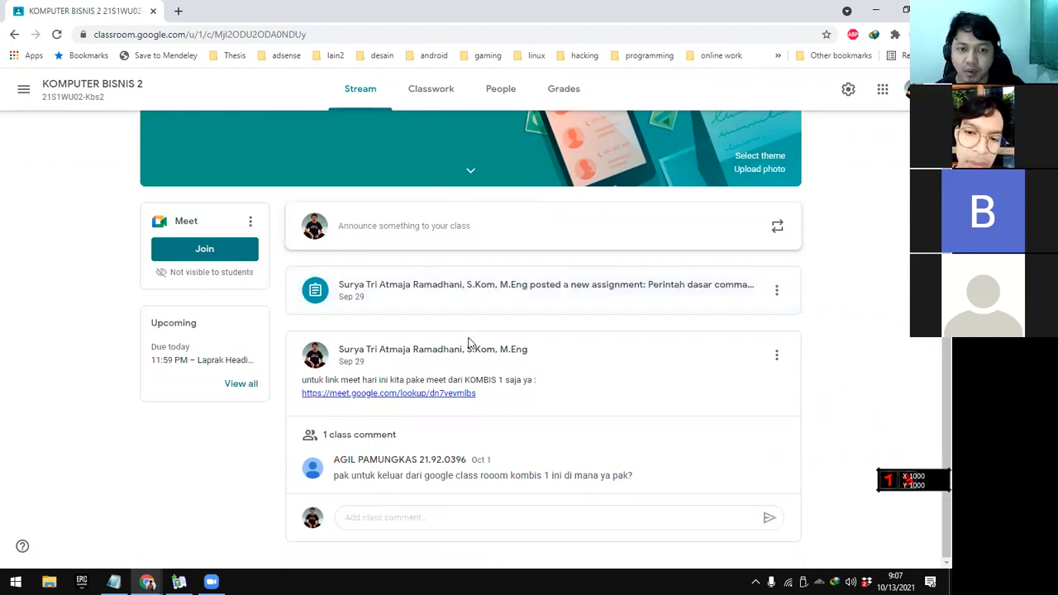
{"action": "scroll", "coordinate": [622, 367], "scroll_direction": "up", "scroll_amount": 1}
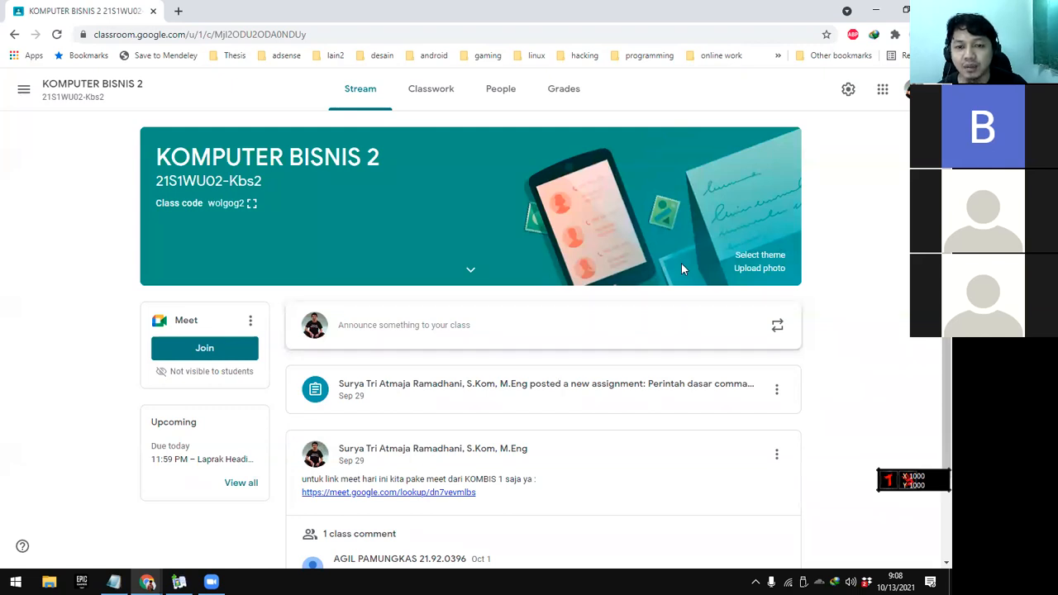
Open the student work of the Perintah dasar command prompt assignment in KOMPUTER BISNIS 2
{"action": "left_click", "coordinate": [433, 99]}
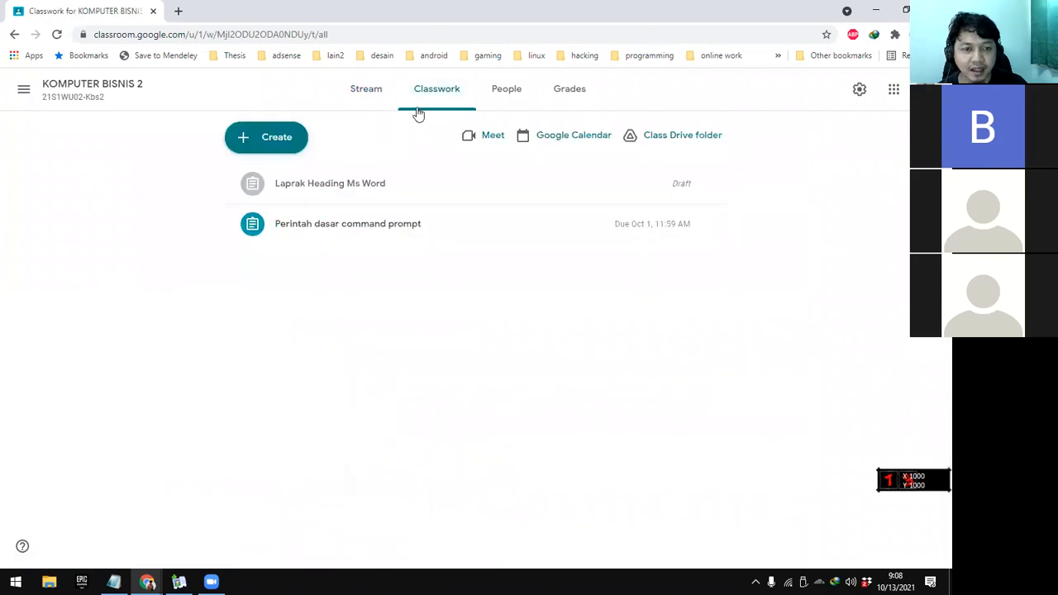
{"action": "left_click", "coordinate": [395, 228]}
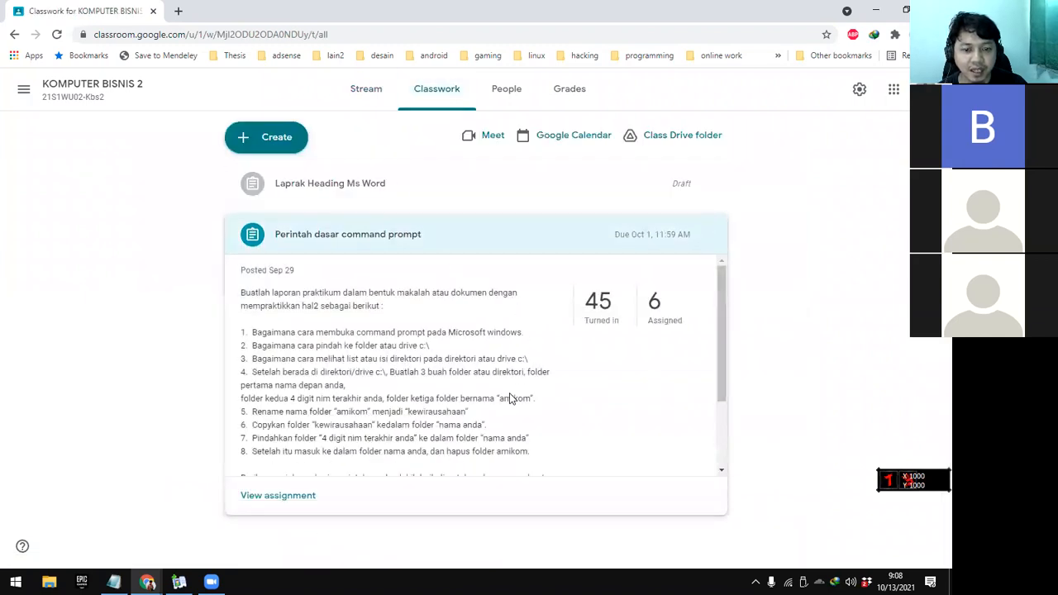
{"action": "left_click", "coordinate": [295, 496]}
Go through the turned-in work for Perintah dasar command prompt, checking late submissions, attached files and private comments
{"action": "scroll", "coordinate": [402, 421], "scroll_direction": "down", "scroll_amount": 3}
{"action": "scroll", "coordinate": [165, 407], "scroll_direction": "down", "scroll_amount": 7}
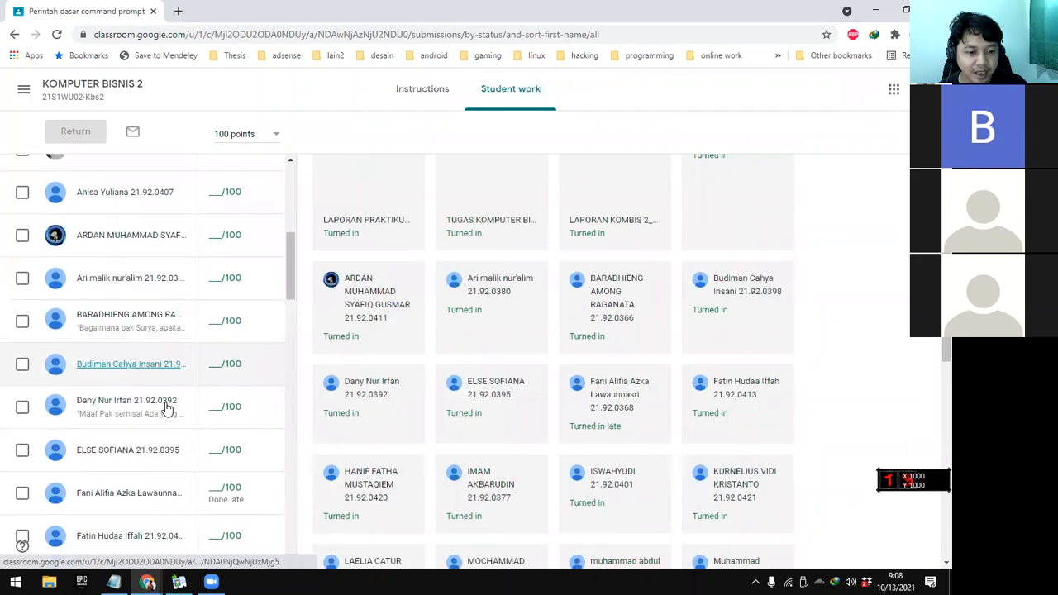
{"action": "scroll", "coordinate": [165, 407], "scroll_direction": "up", "scroll_amount": 1}
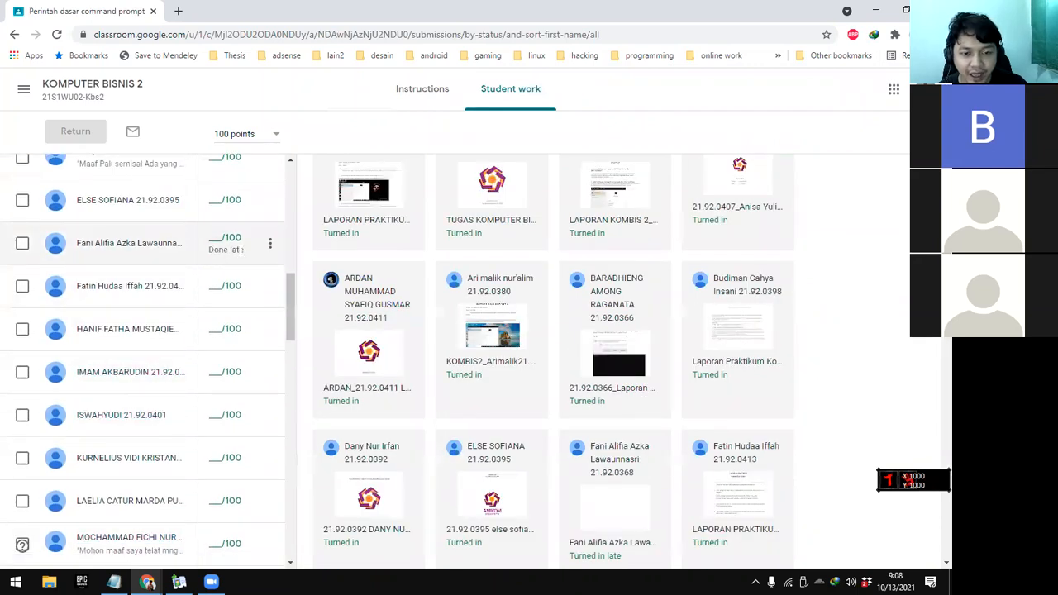
{"action": "scroll", "coordinate": [311, 401], "scroll_direction": "down", "scroll_amount": 3}
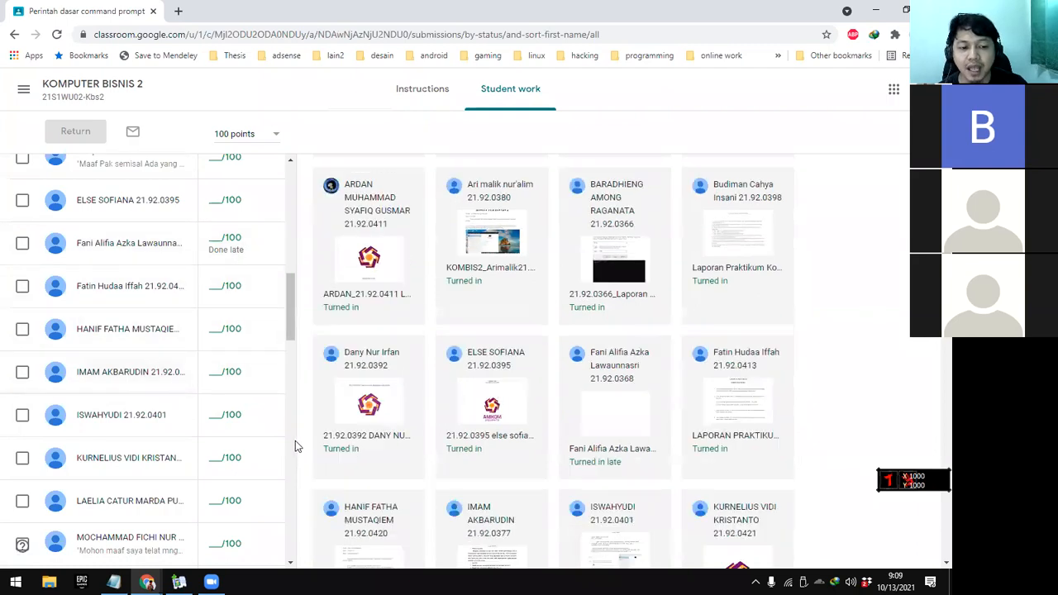
{"action": "scroll", "coordinate": [278, 464], "scroll_direction": "down", "scroll_amount": 8}
{"action": "scroll", "coordinate": [277, 463], "scroll_direction": "down", "scroll_amount": 5}
{"action": "scroll", "coordinate": [277, 463], "scroll_direction": "up", "scroll_amount": 10}
{"action": "scroll", "coordinate": [273, 451], "scroll_direction": "up", "scroll_amount": 3}
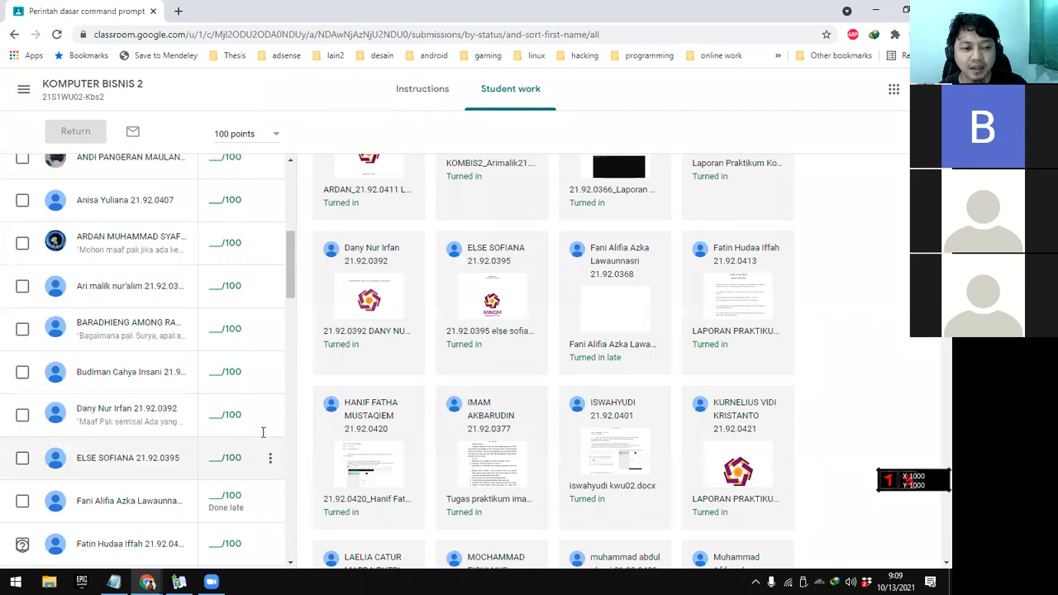
{"action": "scroll", "coordinate": [270, 442], "scroll_direction": "down", "scroll_amount": 3}
{"action": "scroll", "coordinate": [249, 380], "scroll_direction": "up", "scroll_amount": 5}
{"action": "scroll", "coordinate": [237, 329], "scroll_direction": "up", "scroll_amount": 3}
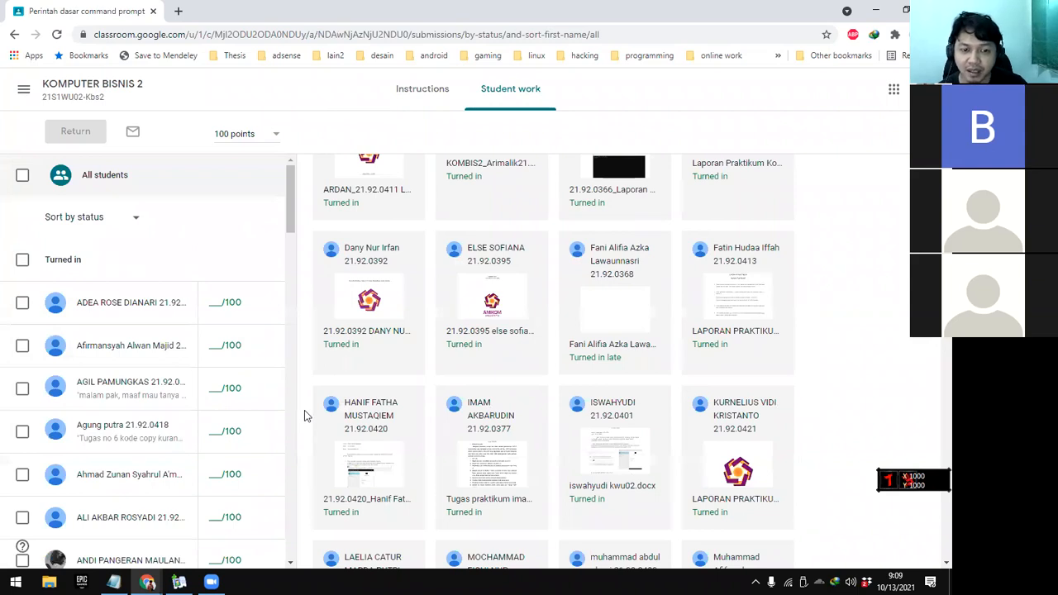
{"action": "left_click_drag", "start_coordinate": [290, 226], "coordinate": [295, 193]}
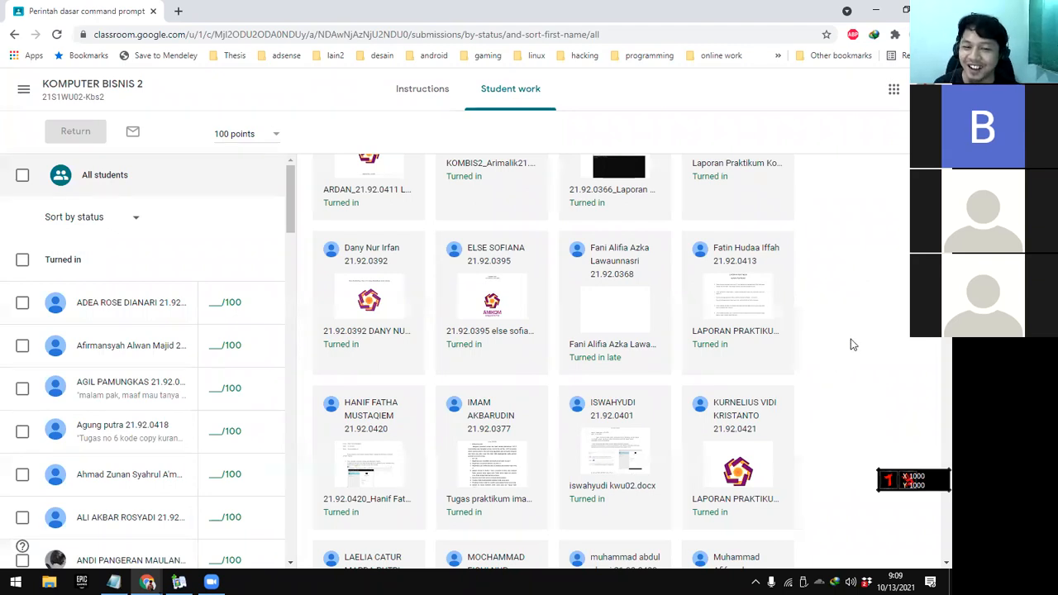
{"action": "scroll", "coordinate": [851, 357], "scroll_direction": "up", "scroll_amount": 6}
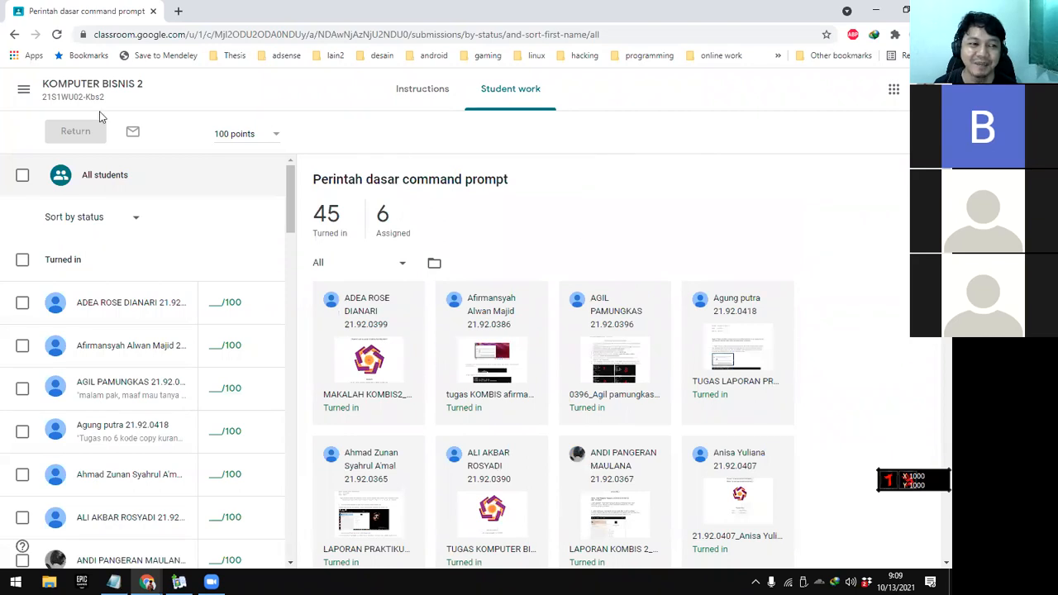
Leave the assignment and return to the overview of all classes
{"action": "left_click", "coordinate": [23, 88]}
{"action": "left_click", "coordinate": [78, 104]}
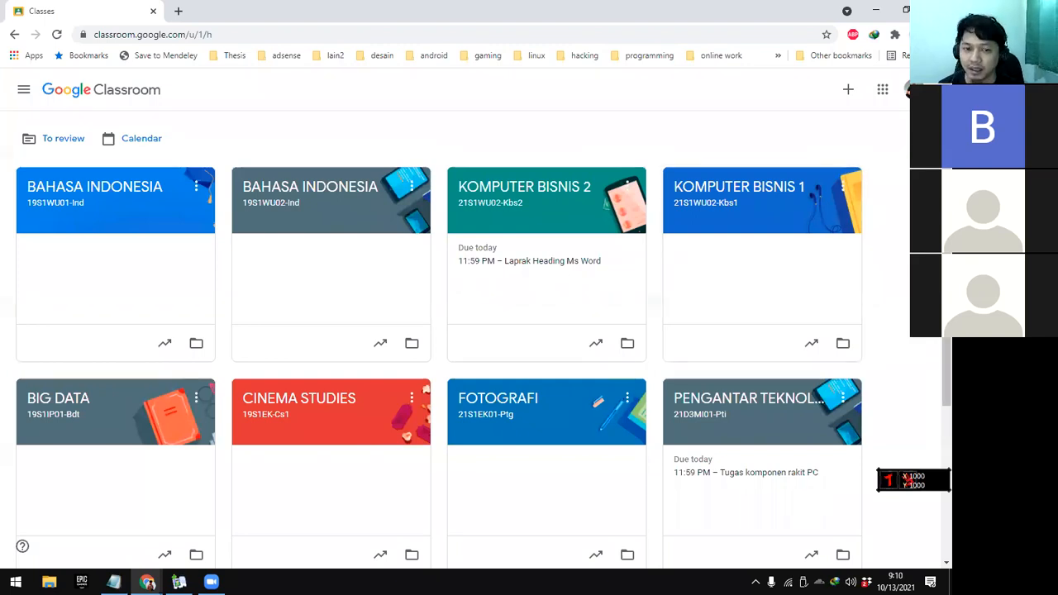
{"action": "key", "text": "alt+Tab"}
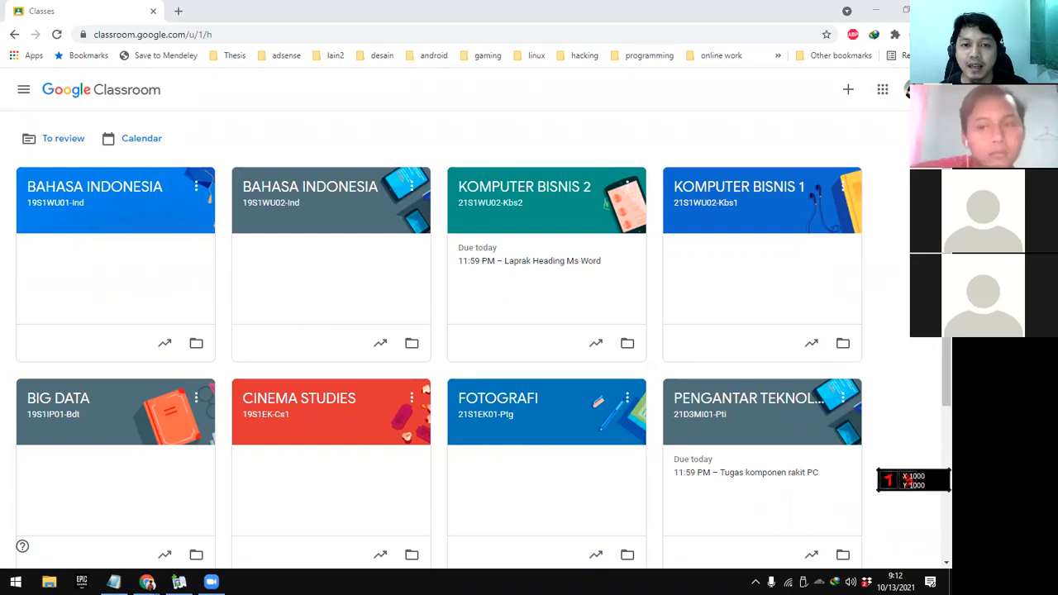
Launch Word, create a blank document and close its Navigation pane
{"action": "left_click", "coordinate": [16, 582]}
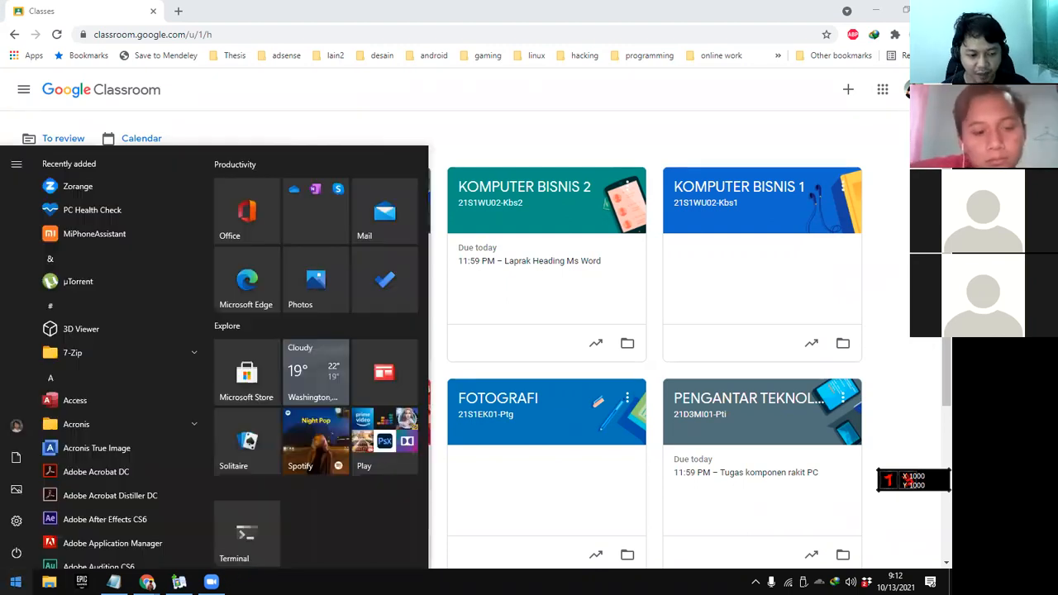
{"action": "left_click", "coordinate": [4, 575]}
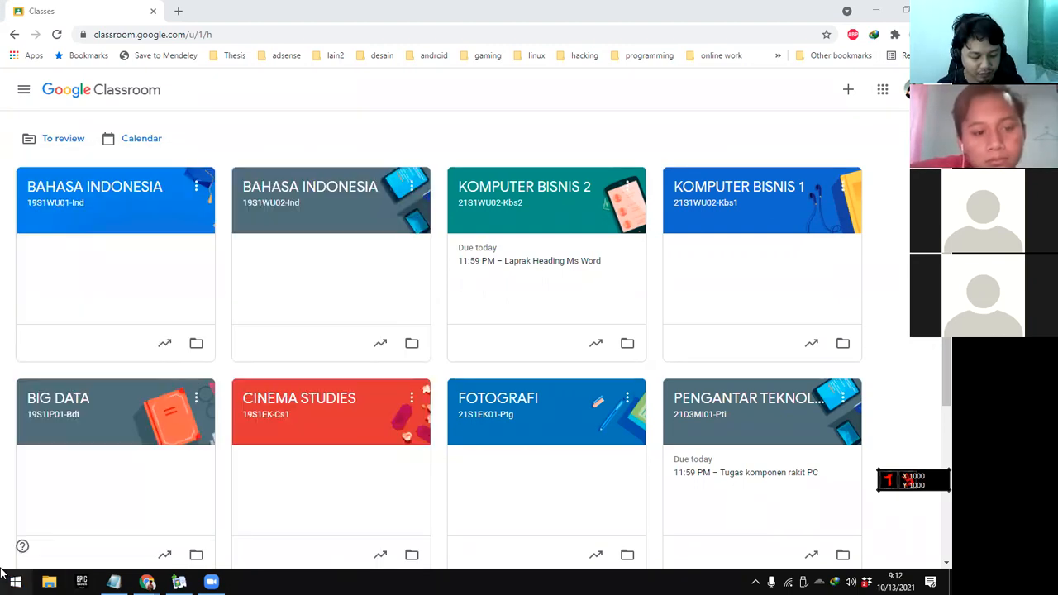
{"action": "left_click", "coordinate": [4, 575]}
{"action": "type", "text": "word"}
{"action": "key", "text": "Return"}
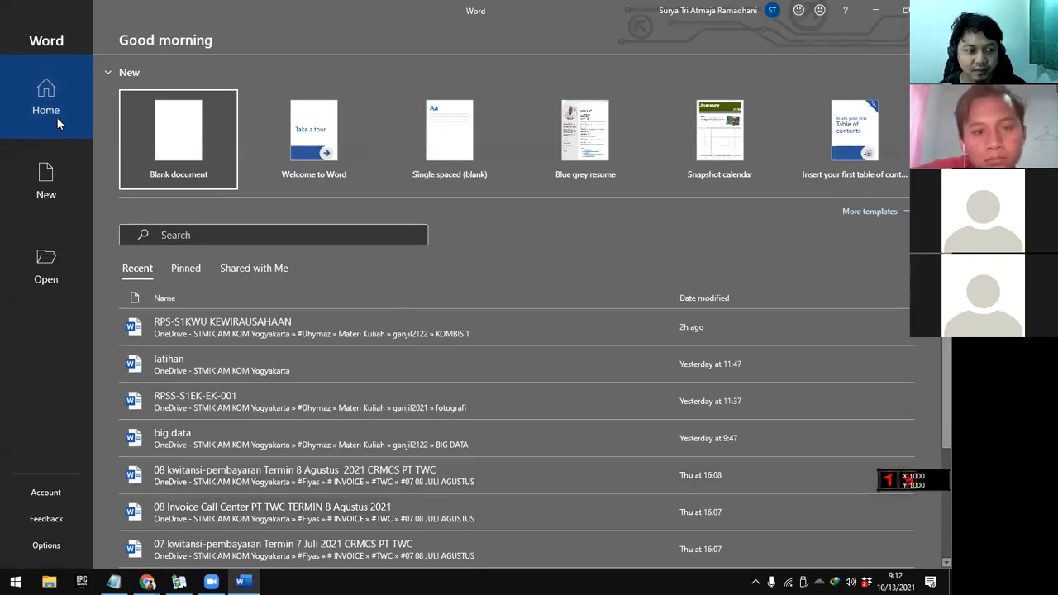
{"action": "left_click", "coordinate": [179, 137]}
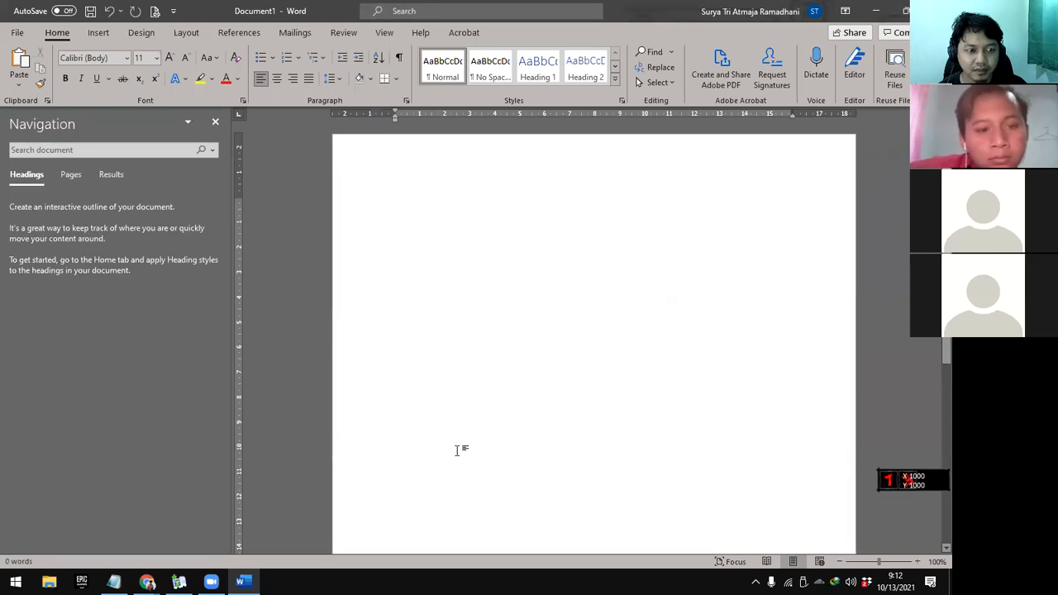
{"action": "left_click", "coordinate": [215, 122]}
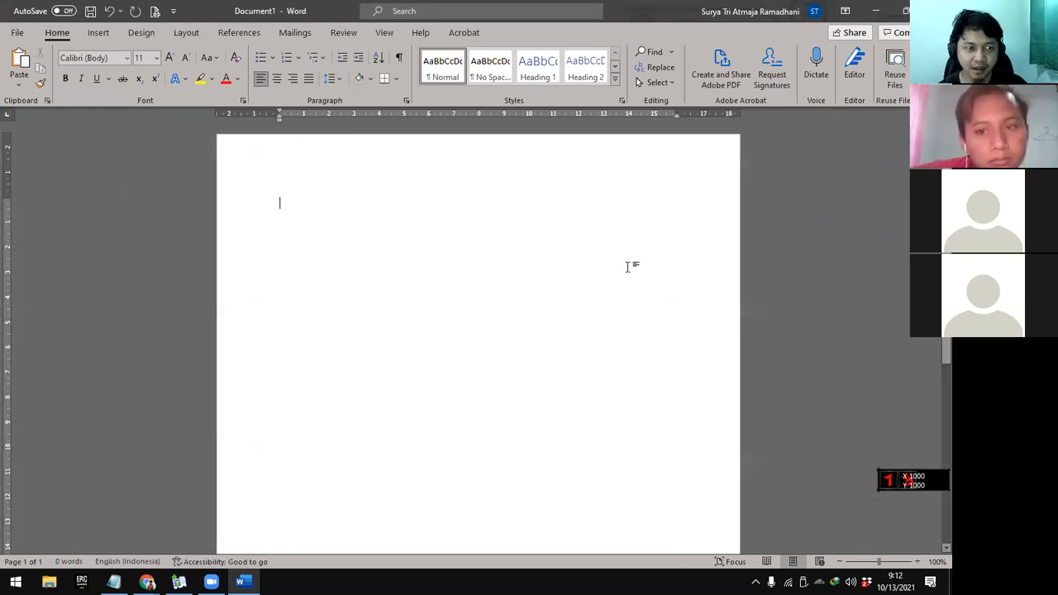
Set custom page margins for the whole document: top 4, bottom 3, left 4 and right 3 cm
{"action": "left_click", "coordinate": [186, 32]}
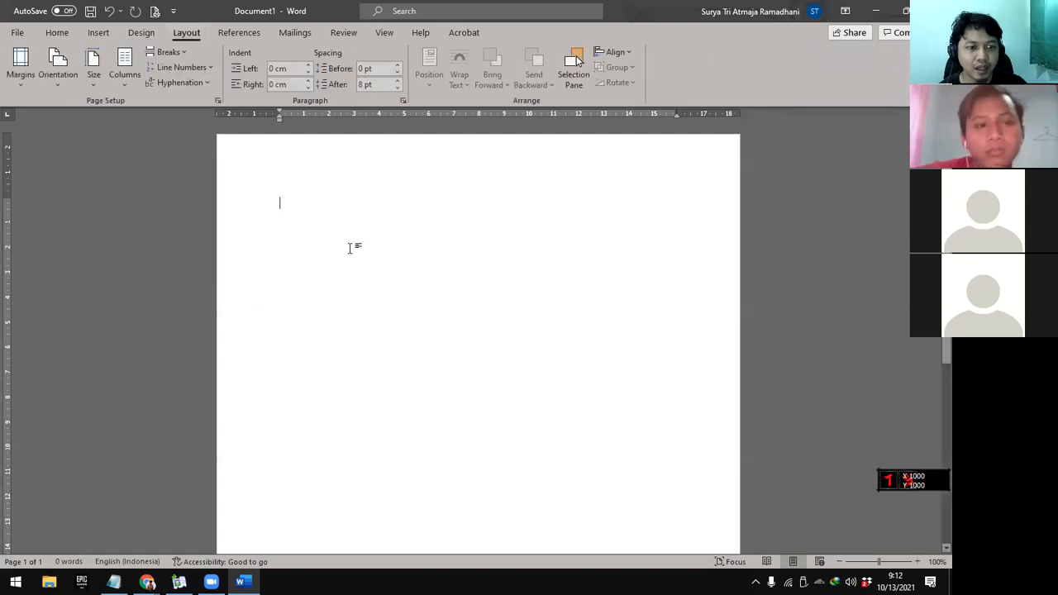
{"action": "left_click", "coordinate": [20, 66]}
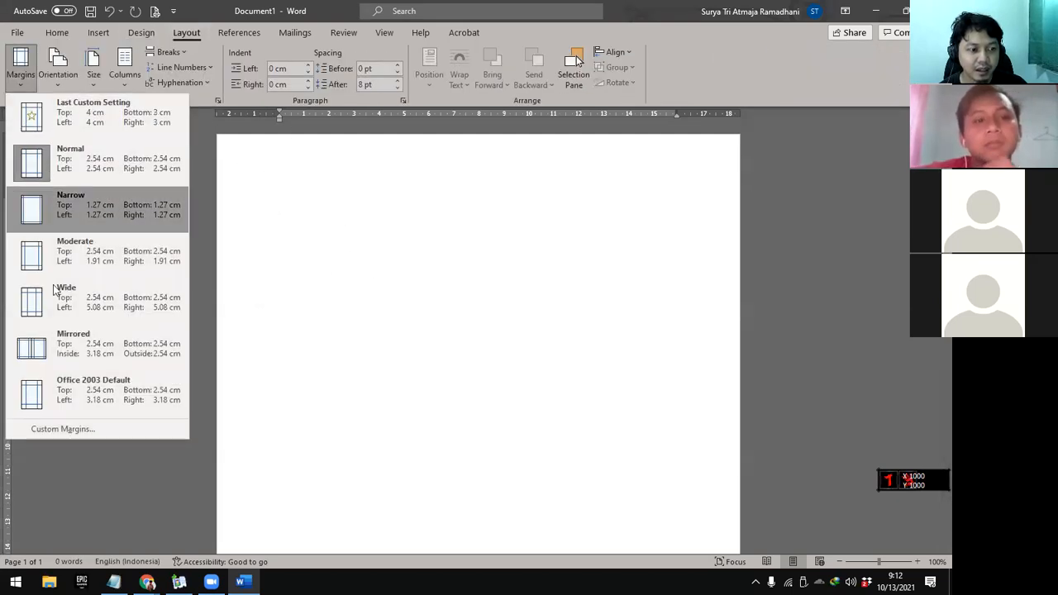
{"action": "left_click", "coordinate": [66, 428]}
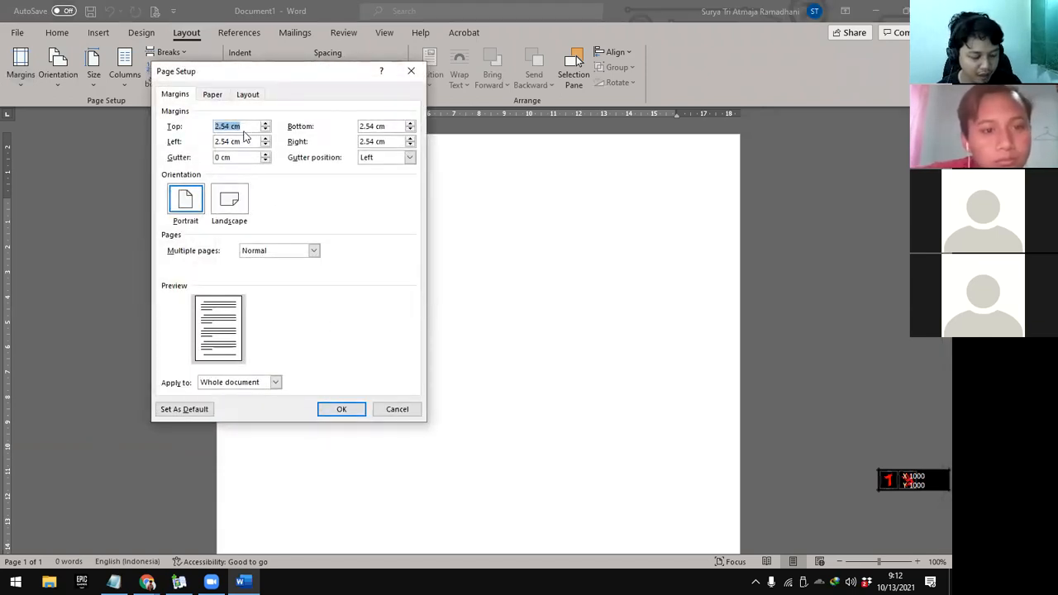
{"action": "type", "text": "4"}
{"action": "key", "text": "Tab"}
{"action": "type", "text": "3"}
{"action": "key", "text": "Tab"}
{"action": "type", "text": "4"}
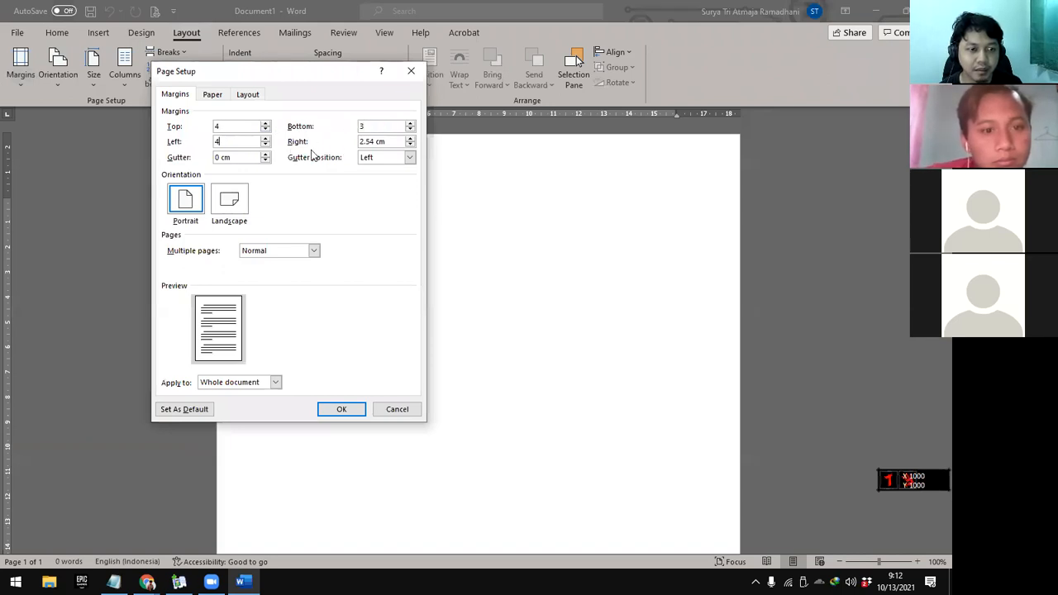
{"action": "key", "text": "Tab"}
{"action": "type", "text": "3"}
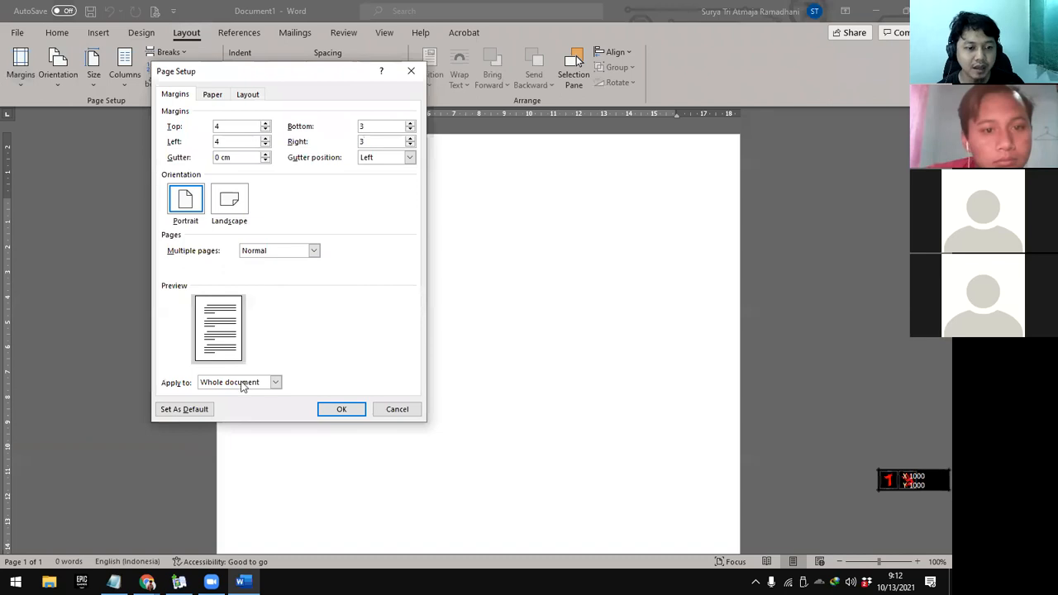
{"action": "left_click", "coordinate": [346, 412]}
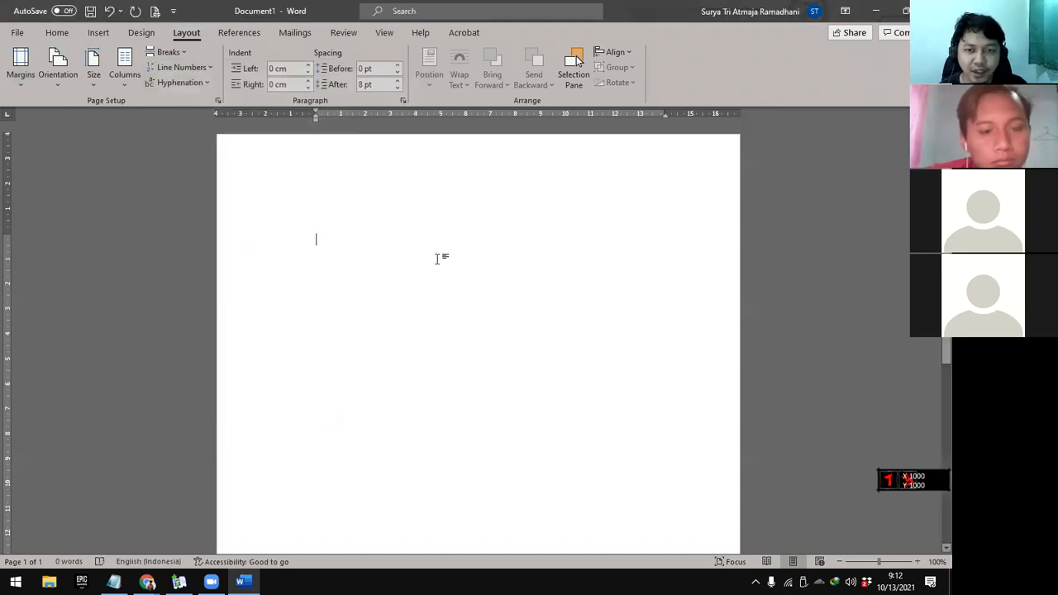
{"action": "left_click", "coordinate": [57, 32]}
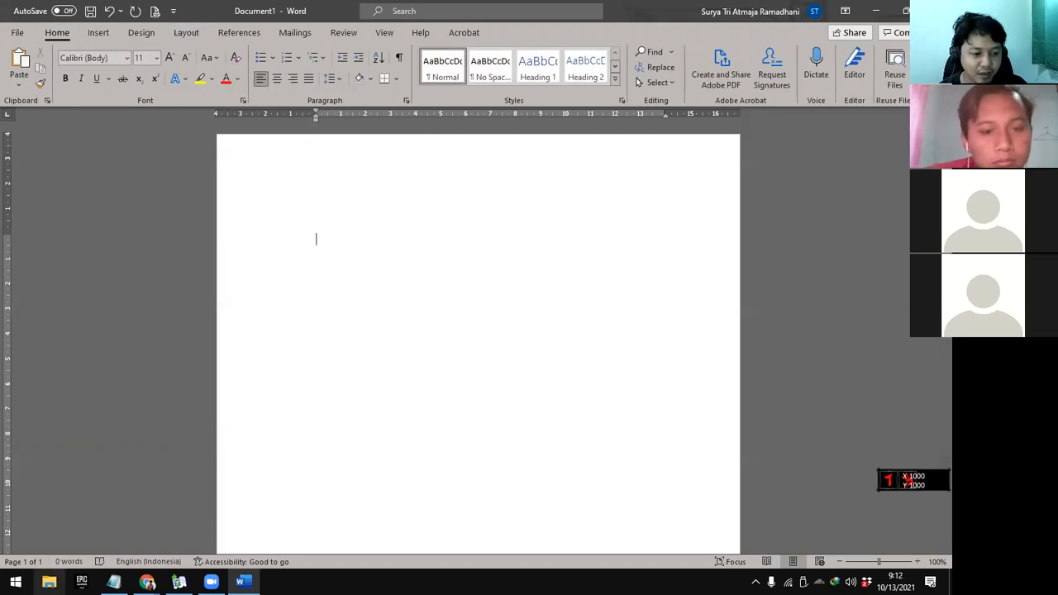
Switch to File Explorer and open the thesis Word document that has no revision number from Dropbox > Thesis > diterima
{"action": "left_click", "coordinate": [49, 583]}
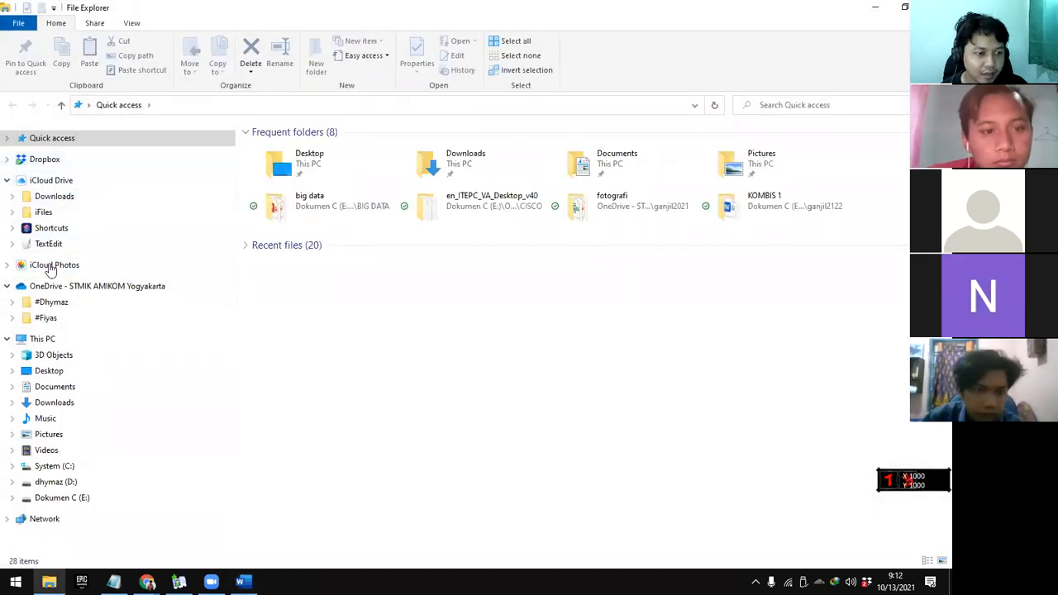
{"action": "left_click", "coordinate": [46, 160]}
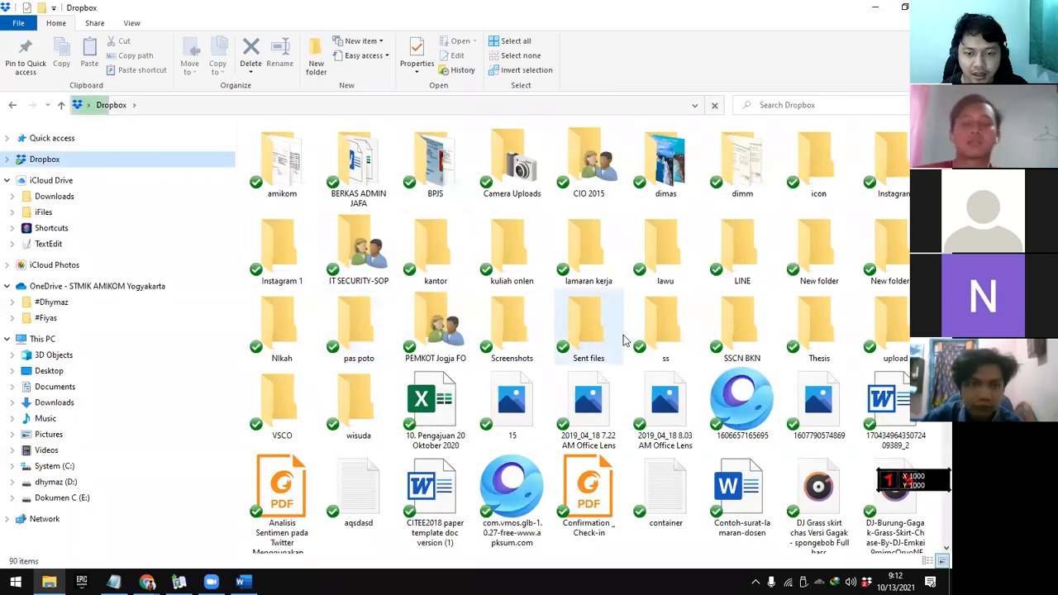
{"action": "left_click", "coordinate": [419, 260]}
{"action": "left_click", "coordinate": [790, 341]}
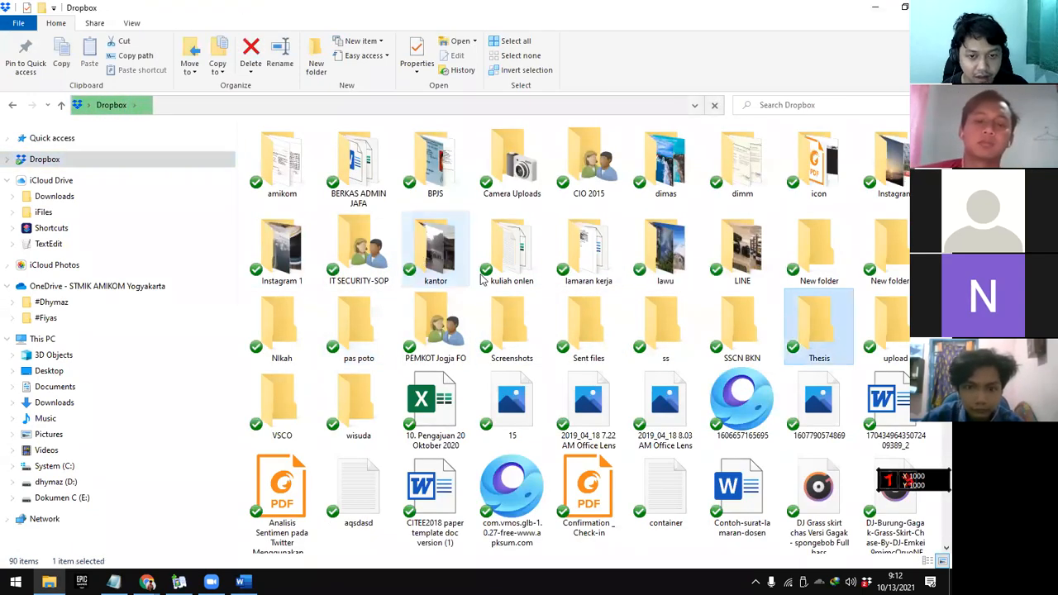
{"action": "double_click", "coordinate": [824, 331]}
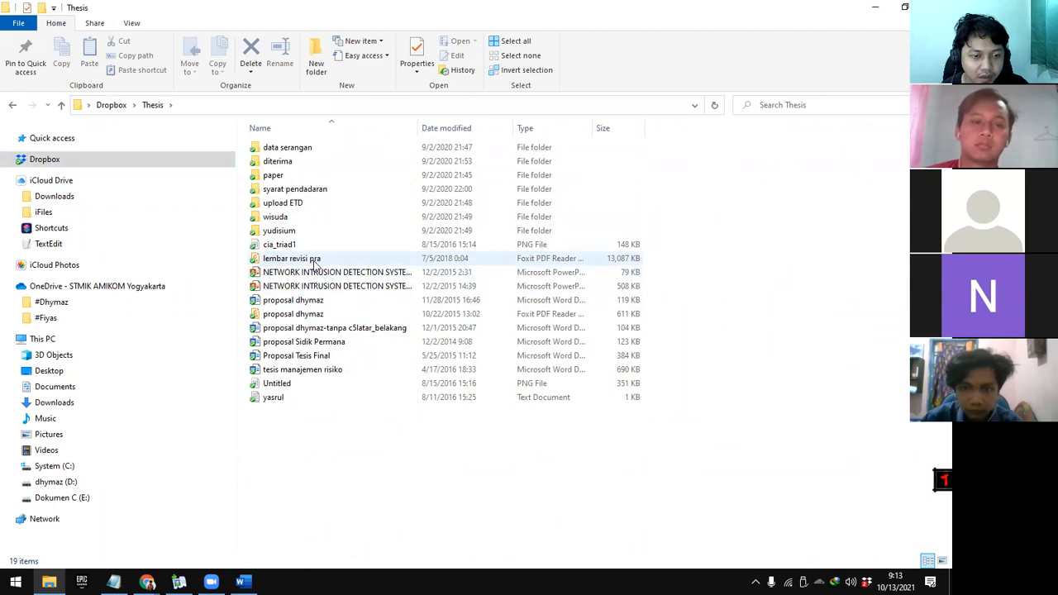
{"action": "double_click", "coordinate": [301, 162]}
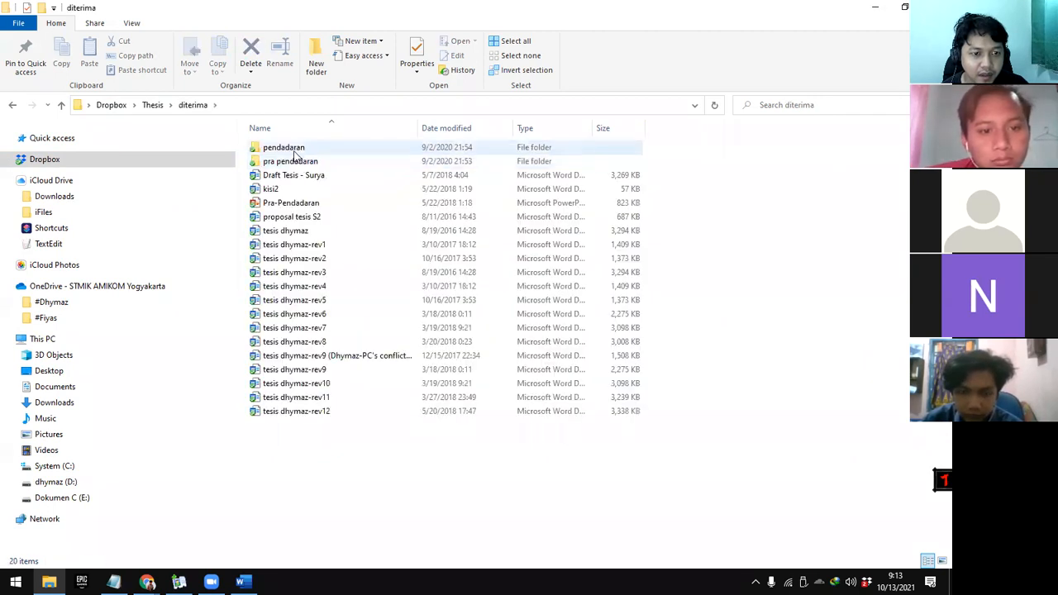
{"action": "left_click", "coordinate": [335, 207]}
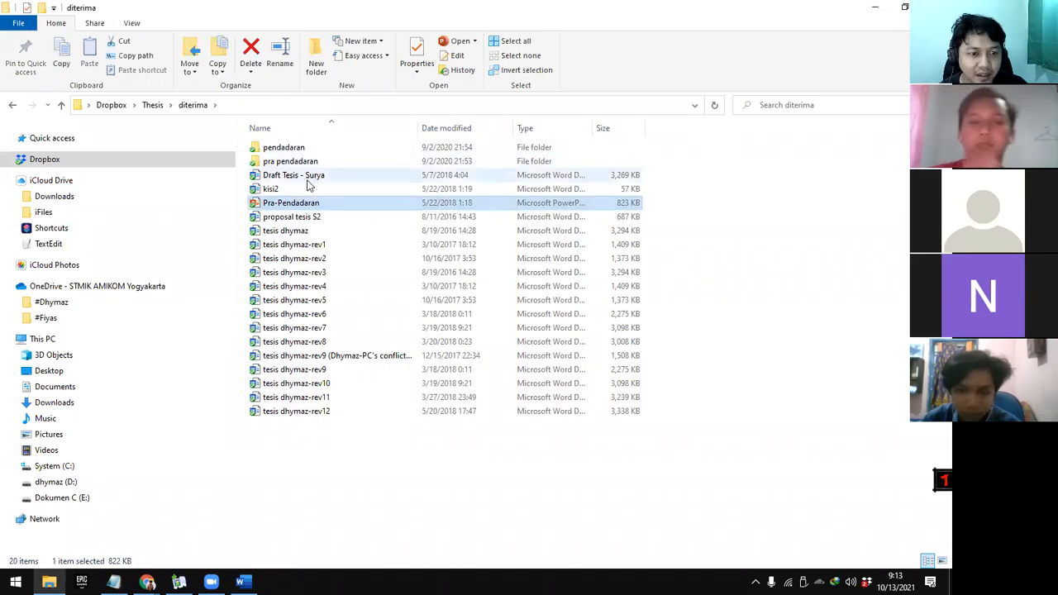
{"action": "double_click", "coordinate": [299, 232]}
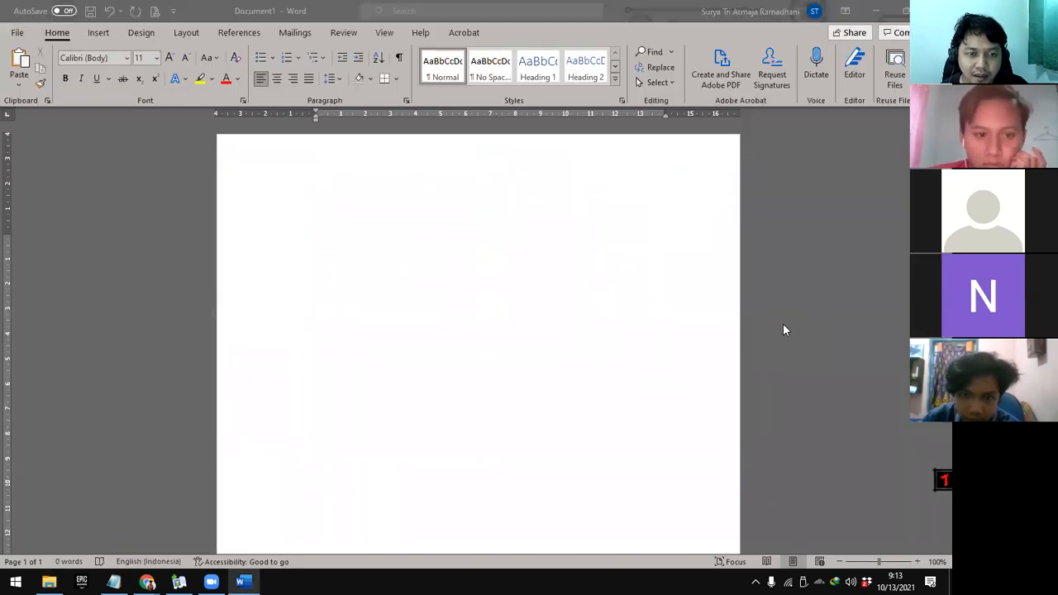
Show the Navigation pane and visit the DAFTAR ISI, DAFTAR GAMBAR and DAFTAR TABEL headings
{"action": "left_click", "coordinate": [385, 31]}
{"action": "left_click", "coordinate": [296, 83]}
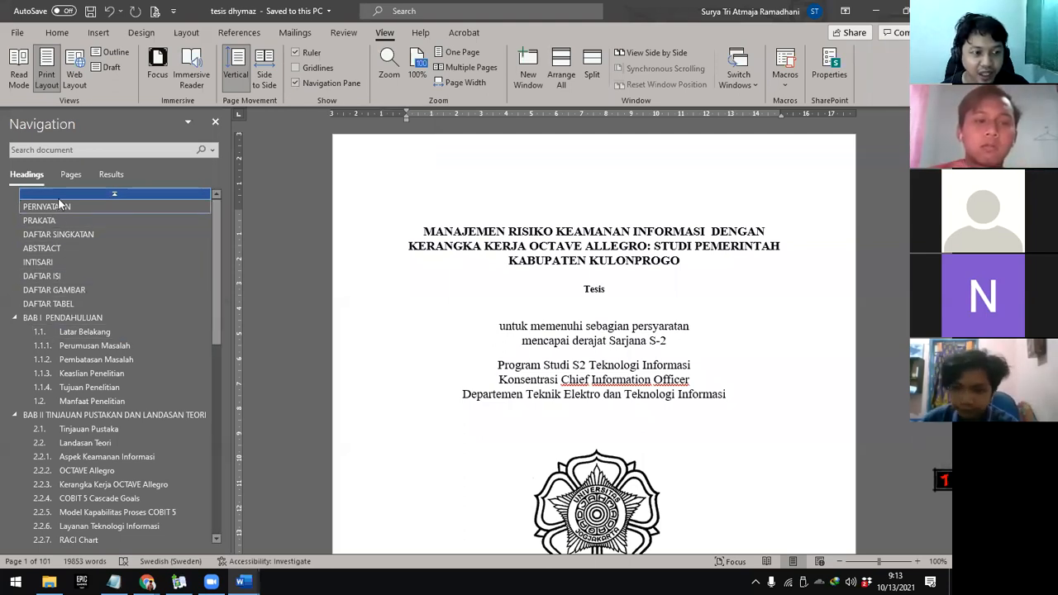
{"action": "left_click", "coordinate": [75, 275]}
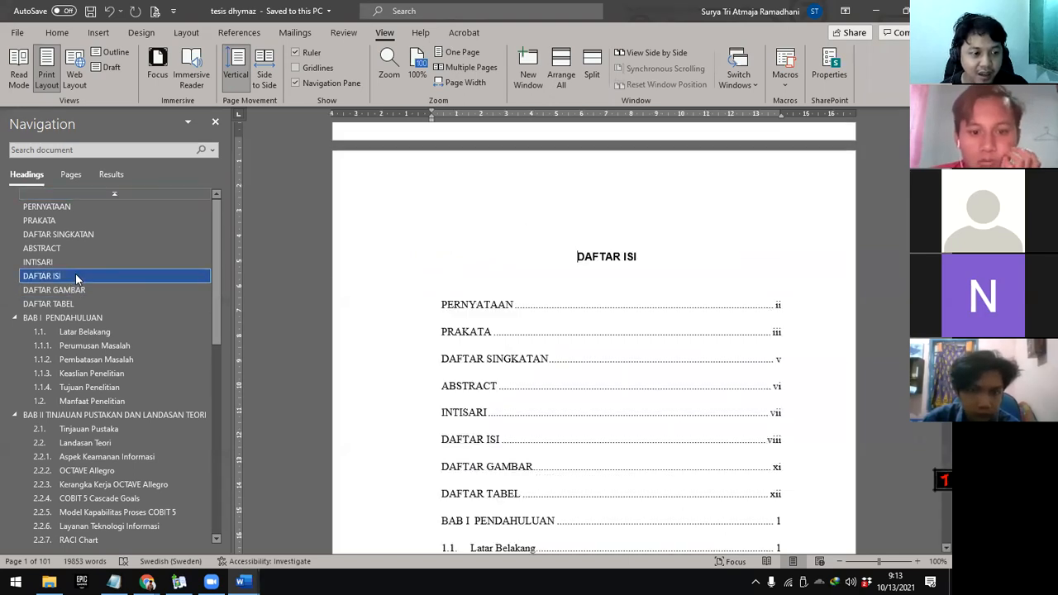
{"action": "left_click", "coordinate": [77, 291]}
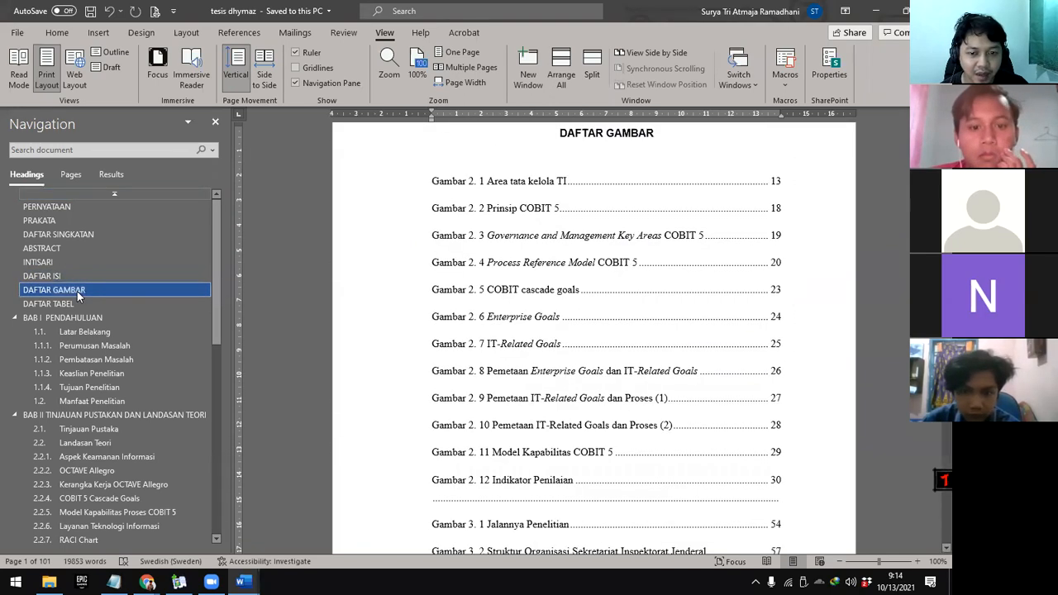
{"action": "left_click", "coordinate": [76, 305]}
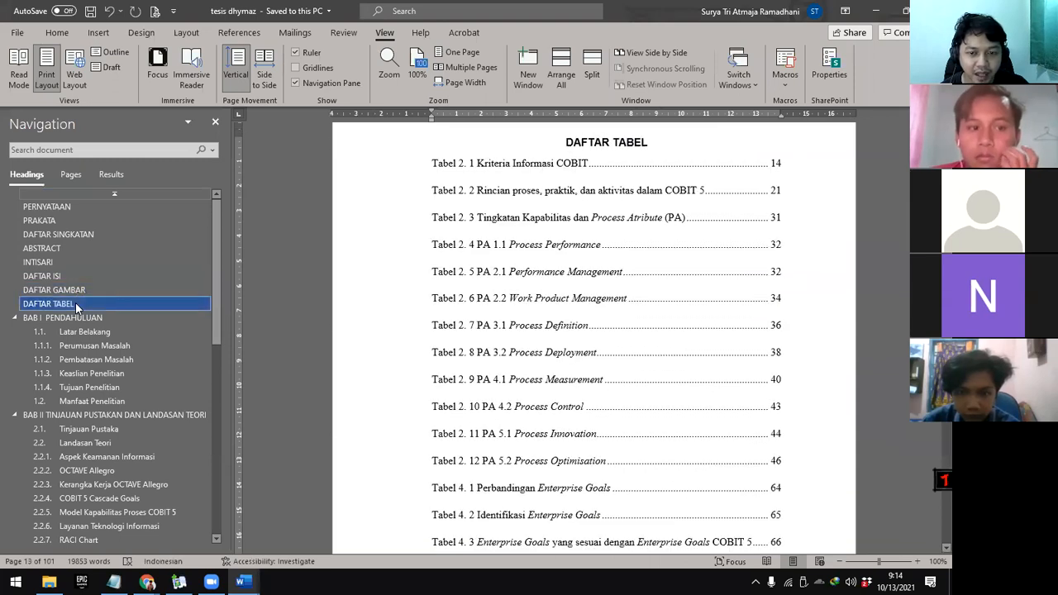
Go through the thesis's chapter headings BAB I, BAB II, BAB III and BAB V, then return to BAB I and BAB II
{"action": "left_click", "coordinate": [78, 319]}
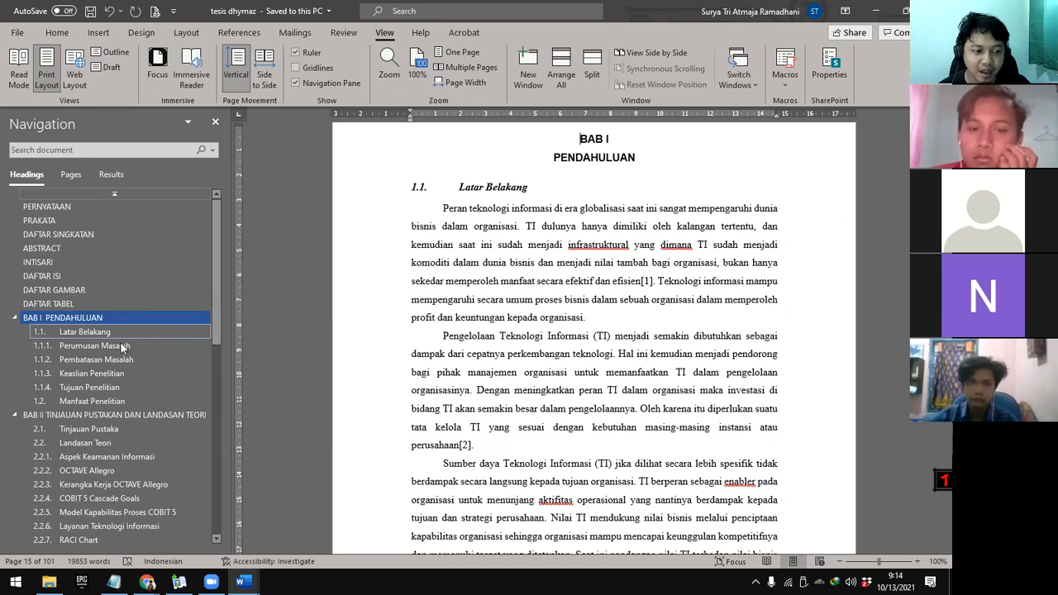
{"action": "left_click", "coordinate": [107, 416]}
{"action": "scroll", "coordinate": [108, 457], "scroll_direction": "down", "scroll_amount": 1}
{"action": "scroll", "coordinate": [108, 463], "scroll_direction": "down", "scroll_amount": 1}
{"action": "left_click", "coordinate": [108, 490]}
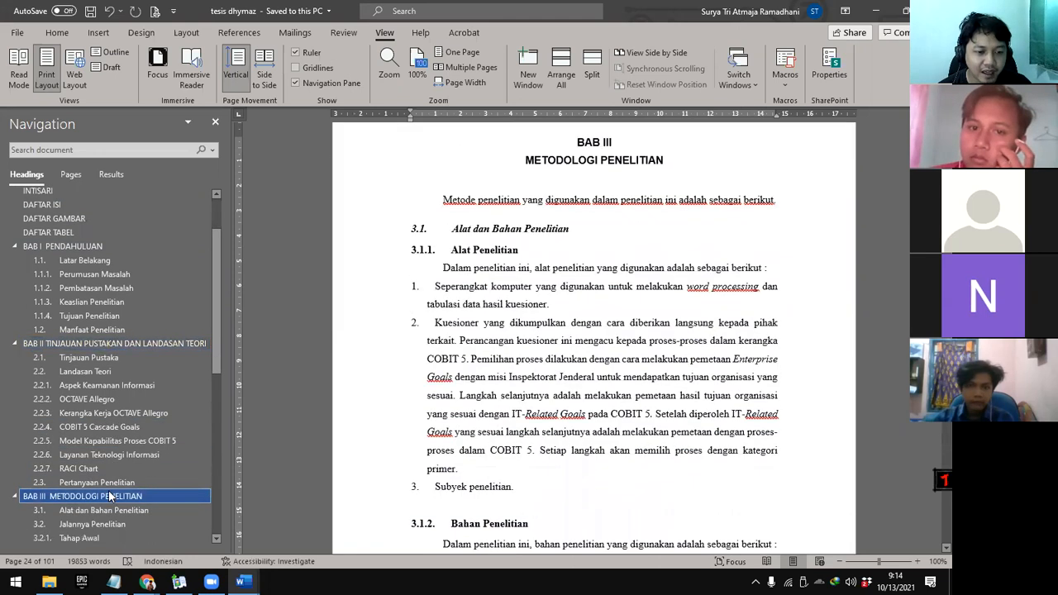
{"action": "scroll", "coordinate": [104, 487], "scroll_direction": "down", "scroll_amount": 4}
{"action": "scroll", "coordinate": [105, 487], "scroll_direction": "down", "scroll_amount": 5}
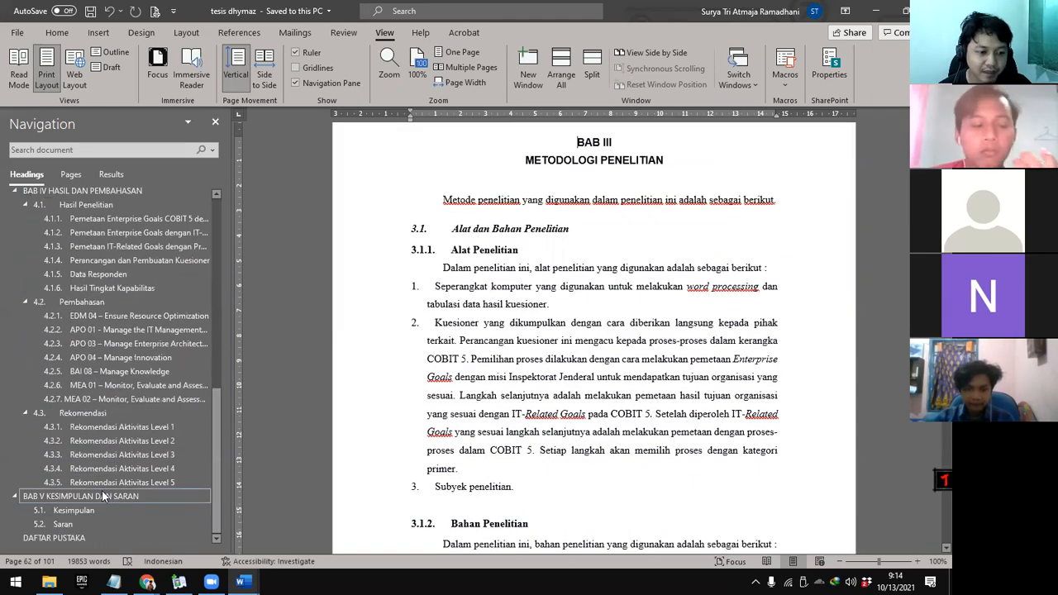
{"action": "left_click", "coordinate": [117, 496]}
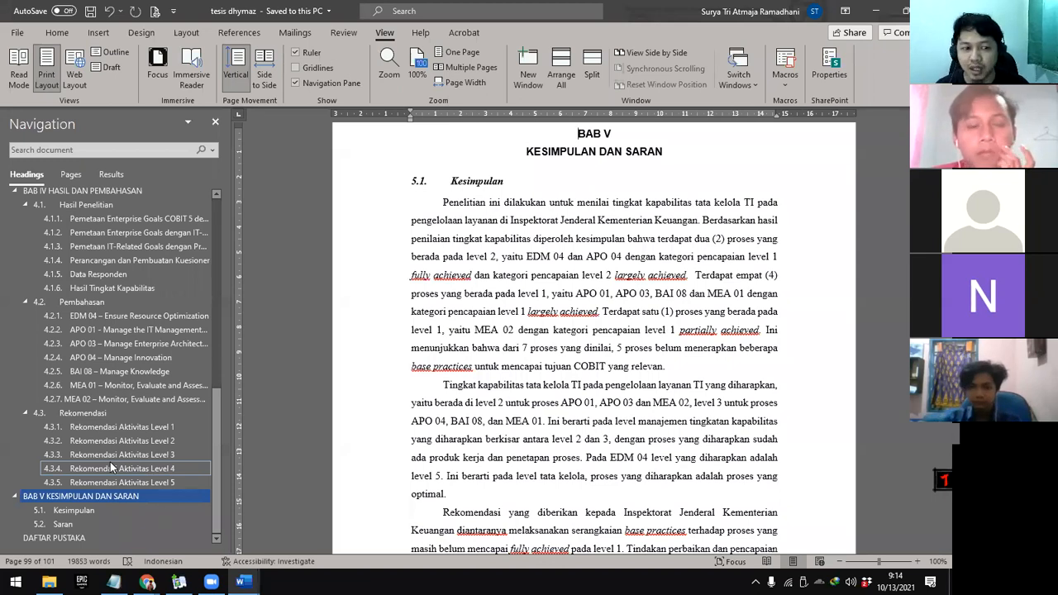
{"action": "scroll", "coordinate": [103, 405], "scroll_direction": "up", "scroll_amount": 15}
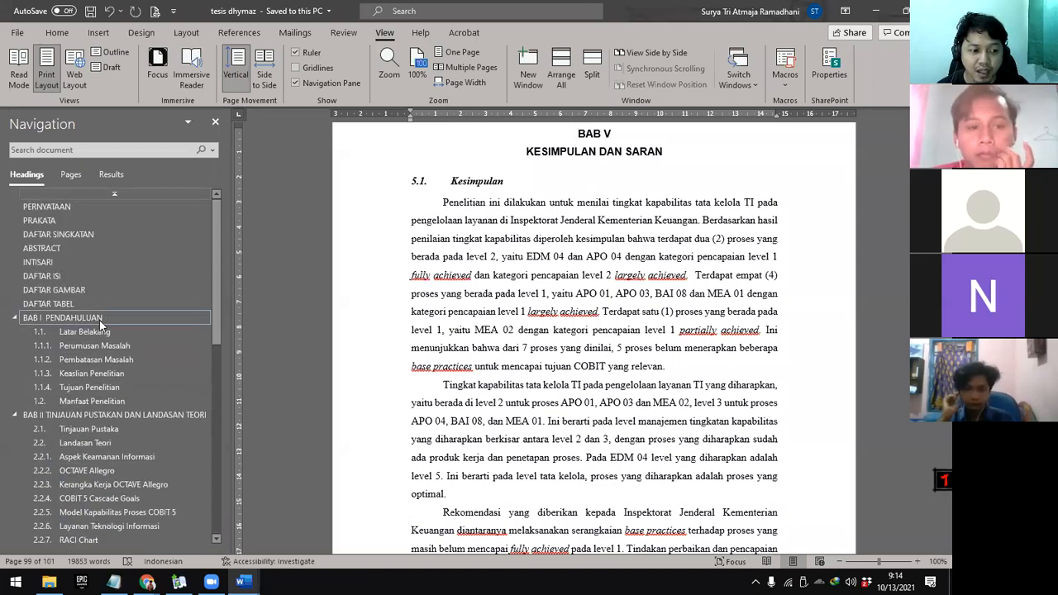
{"action": "left_click", "coordinate": [97, 320]}
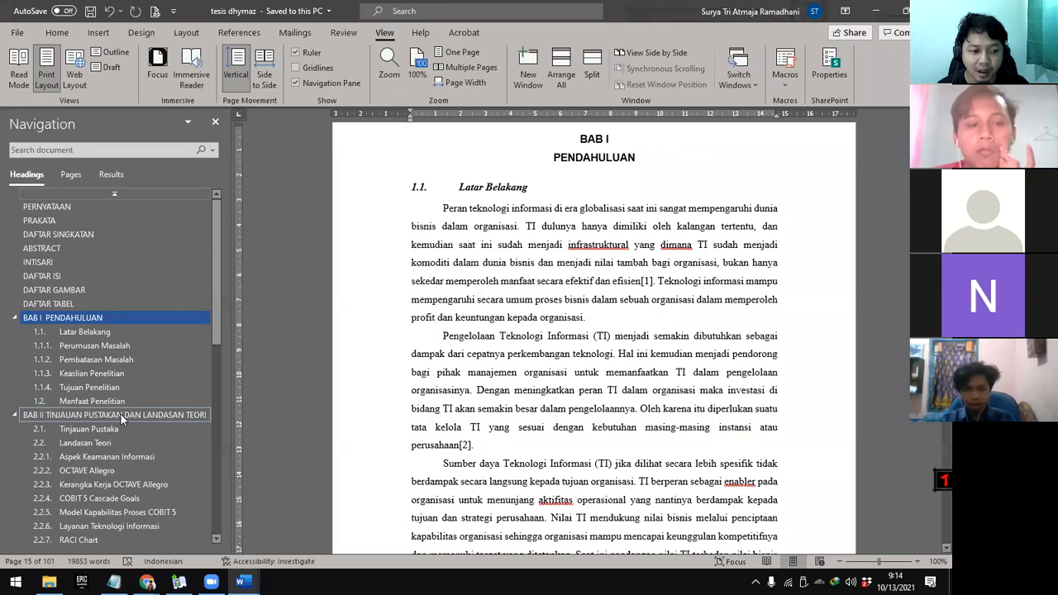
{"action": "left_click", "coordinate": [121, 414]}
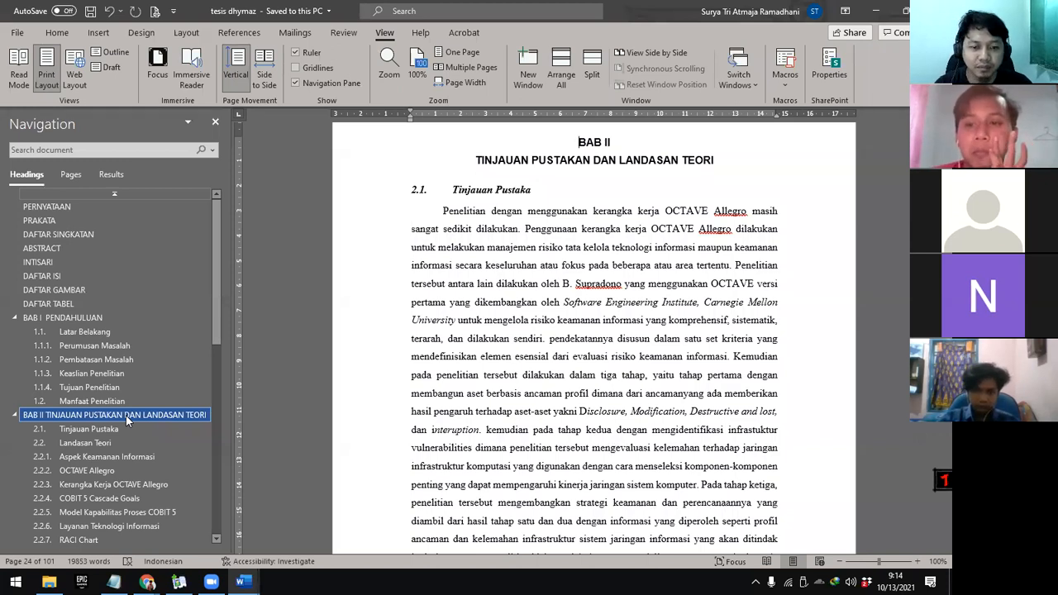
Go to DAFTAR ISI and examine how the table of contents lists the headings and page numbers
{"action": "left_click", "coordinate": [74, 278]}
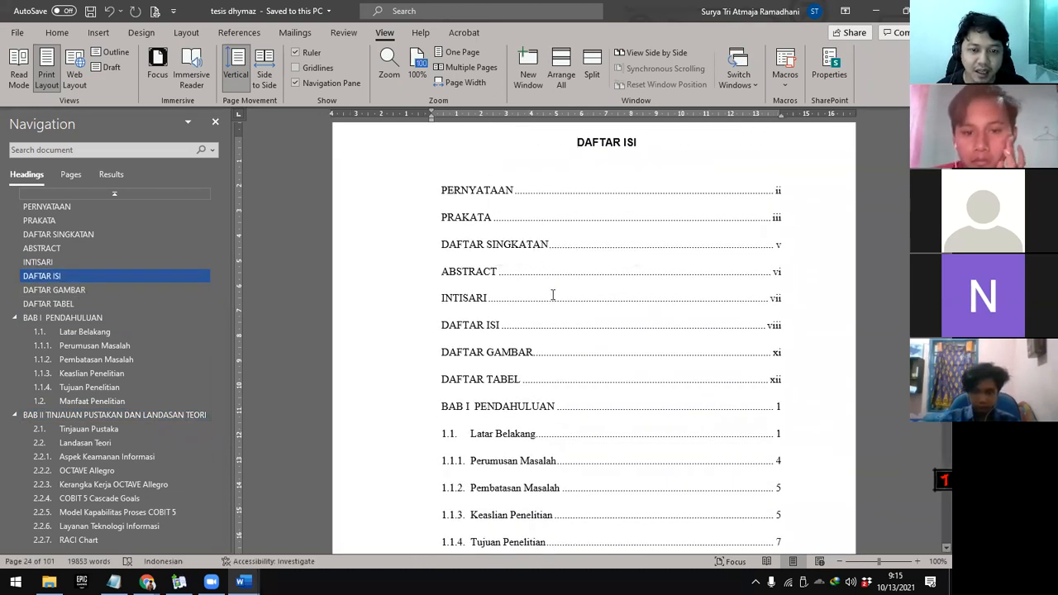
{"action": "scroll", "coordinate": [560, 413], "scroll_direction": "down", "scroll_amount": 2}
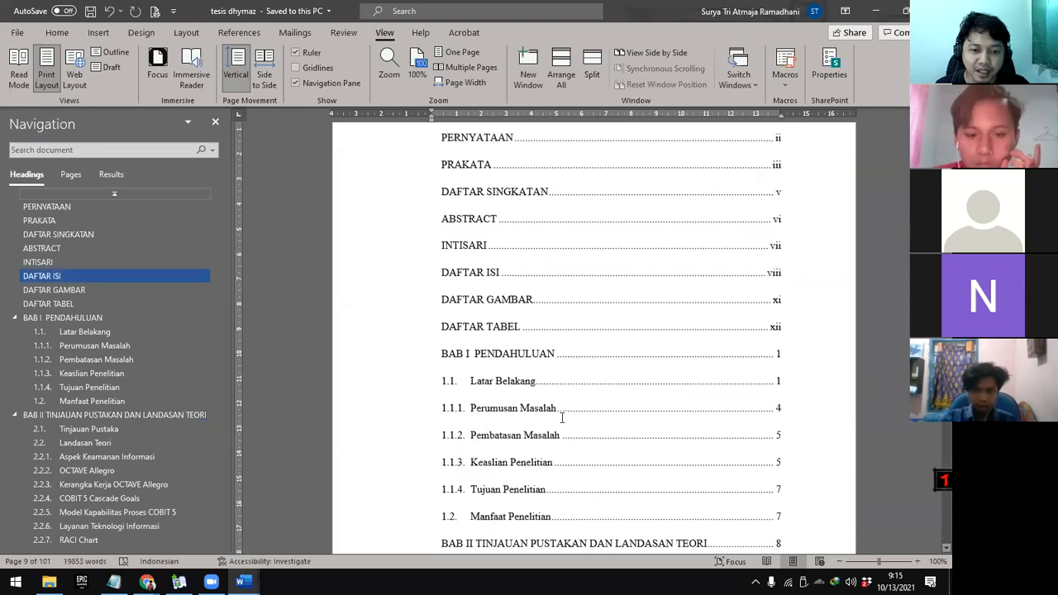
{"action": "scroll", "coordinate": [550, 359], "scroll_direction": "up", "scroll_amount": 3}
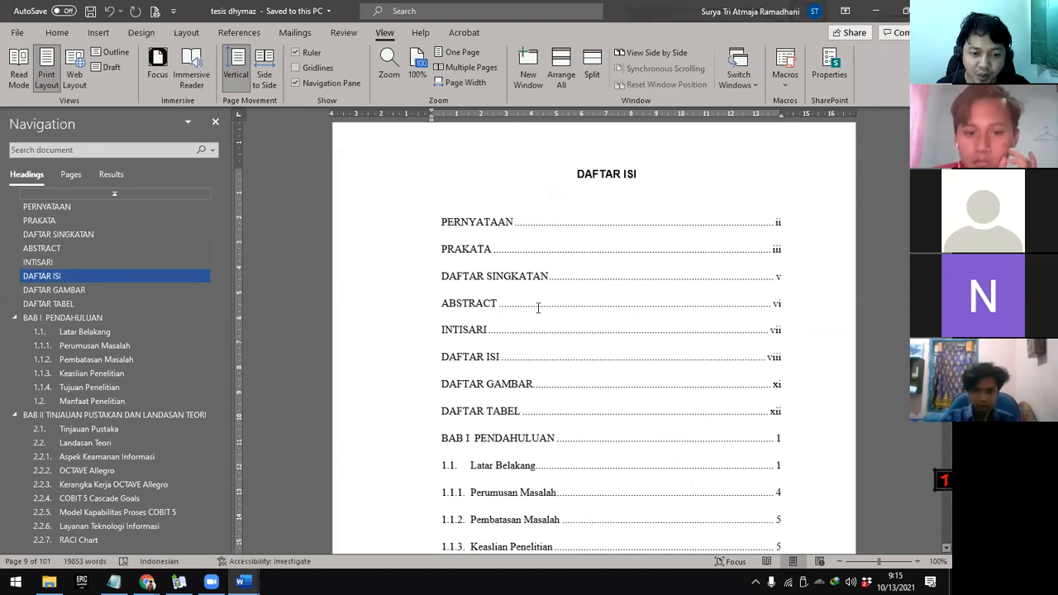
{"action": "scroll", "coordinate": [568, 356], "scroll_direction": "down", "scroll_amount": 10}
{"action": "scroll", "coordinate": [567, 359], "scroll_direction": "up", "scroll_amount": 10}
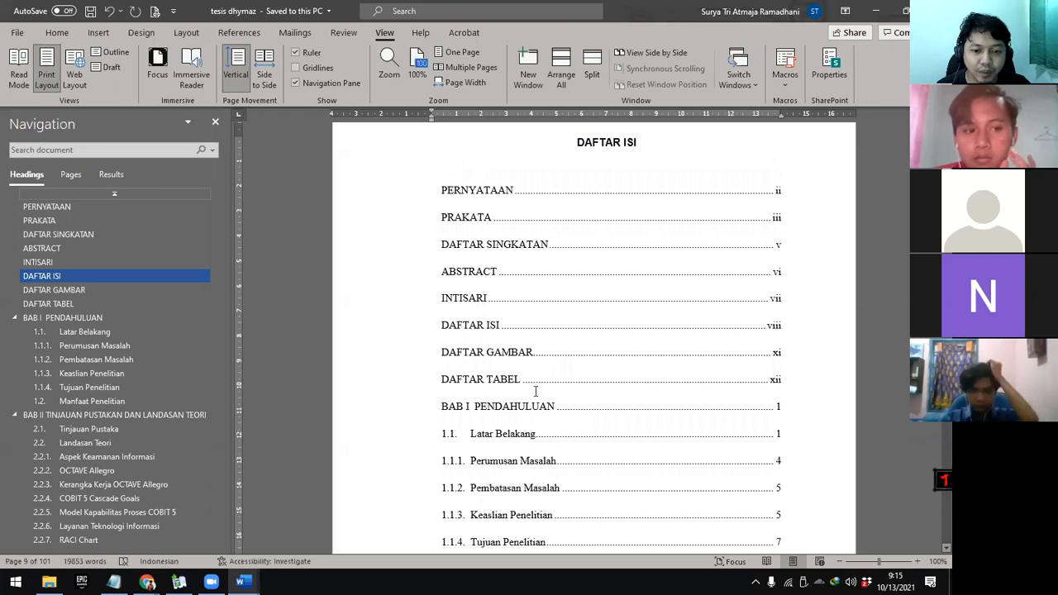
{"action": "scroll", "coordinate": [537, 393], "scroll_direction": "down", "scroll_amount": 5}
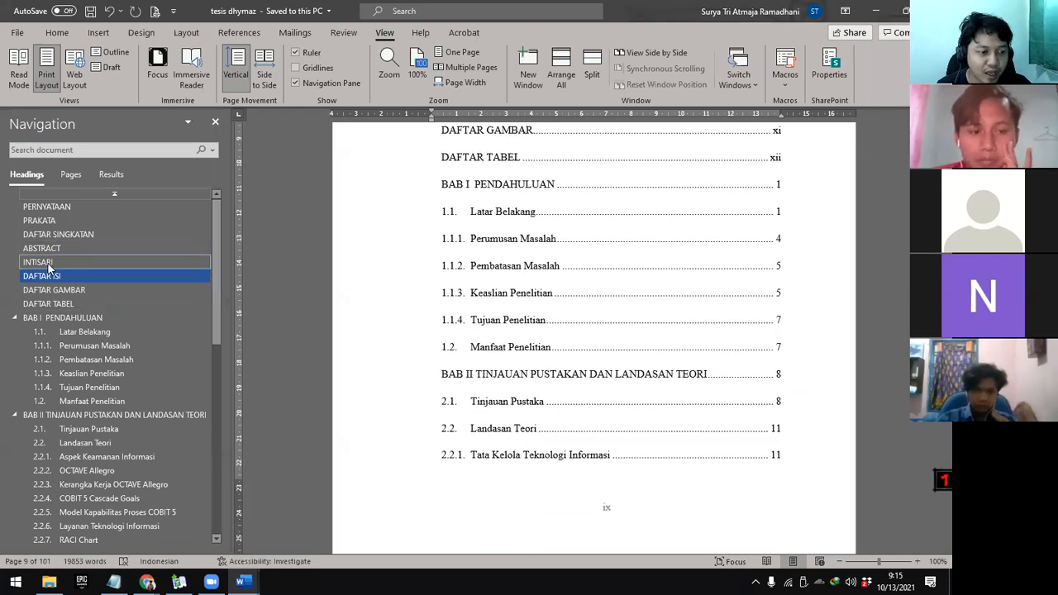
View the PRAKATA section, return to DAFTAR ISI, and look at the start of BAB I and BAB II
{"action": "left_click", "coordinate": [73, 221]}
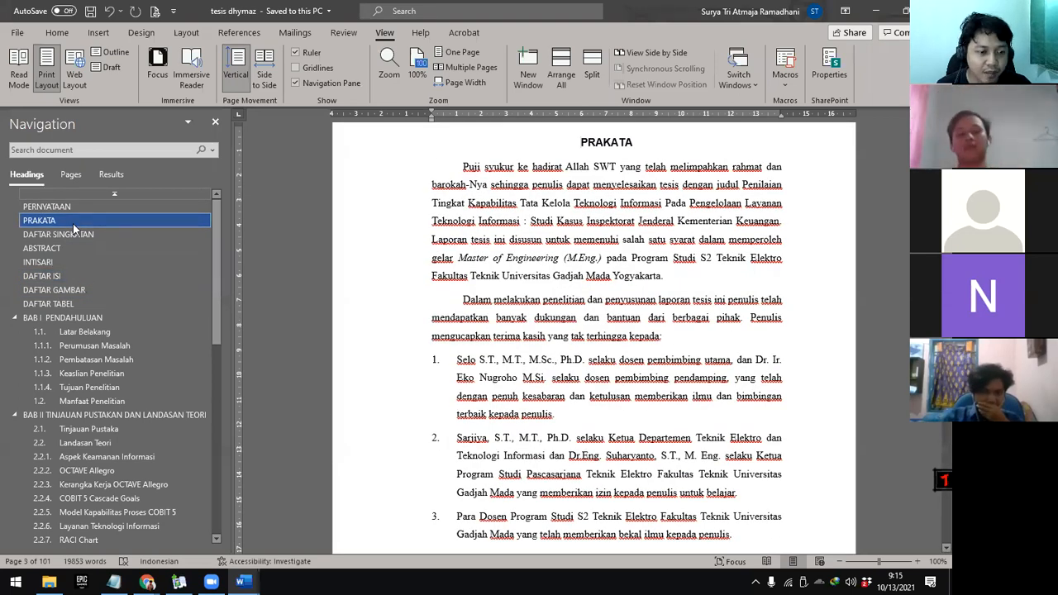
{"action": "left_click", "coordinate": [85, 277]}
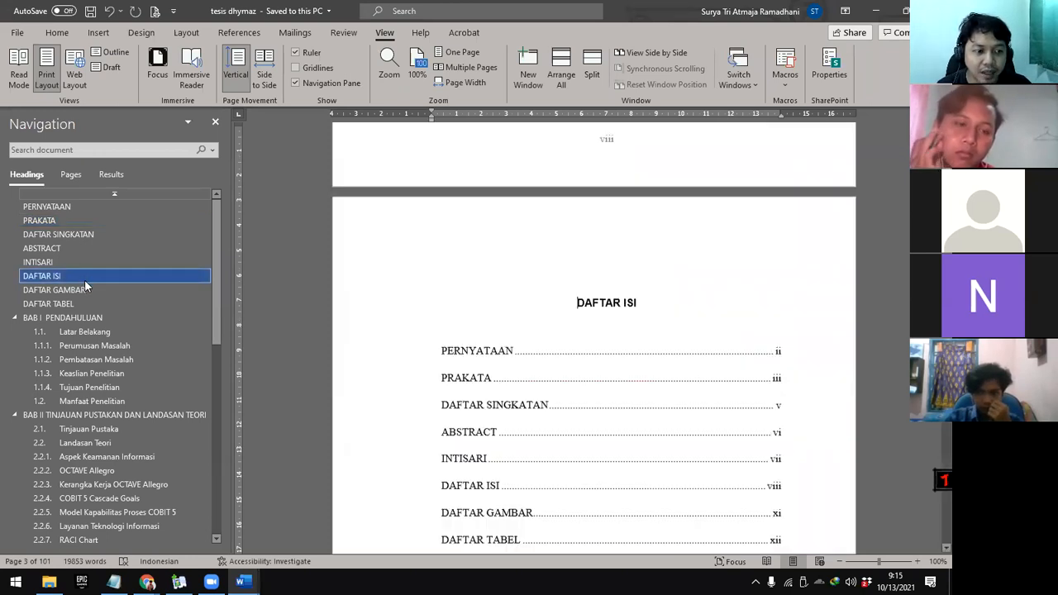
{"action": "left_click", "coordinate": [81, 318]}
{"action": "left_click", "coordinate": [89, 416]}
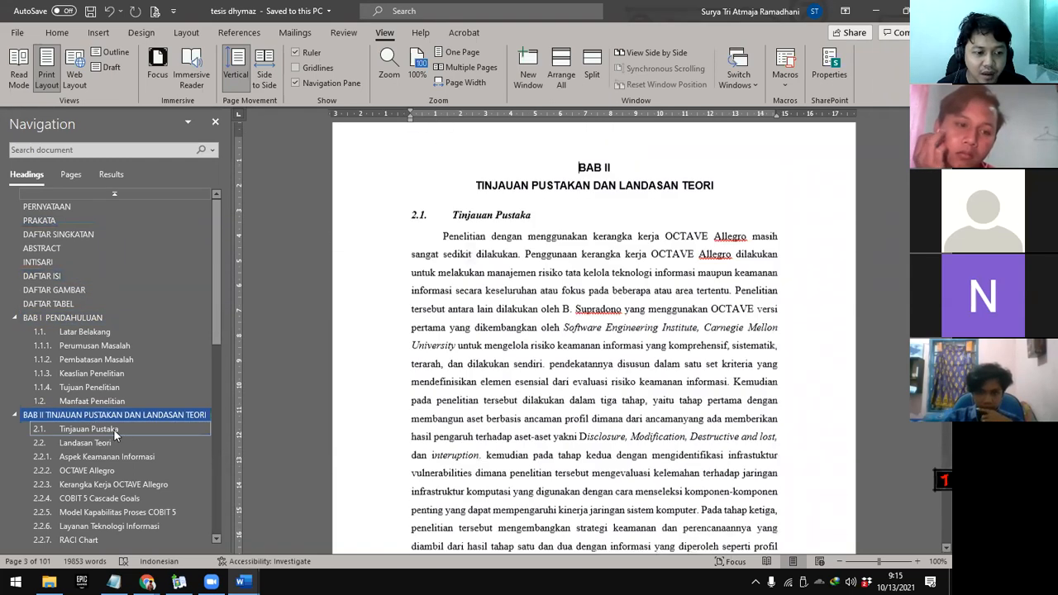
{"action": "scroll", "coordinate": [99, 413], "scroll_direction": "down", "scroll_amount": 3}
{"action": "scroll", "coordinate": [114, 423], "scroll_direction": "up", "scroll_amount": 3}
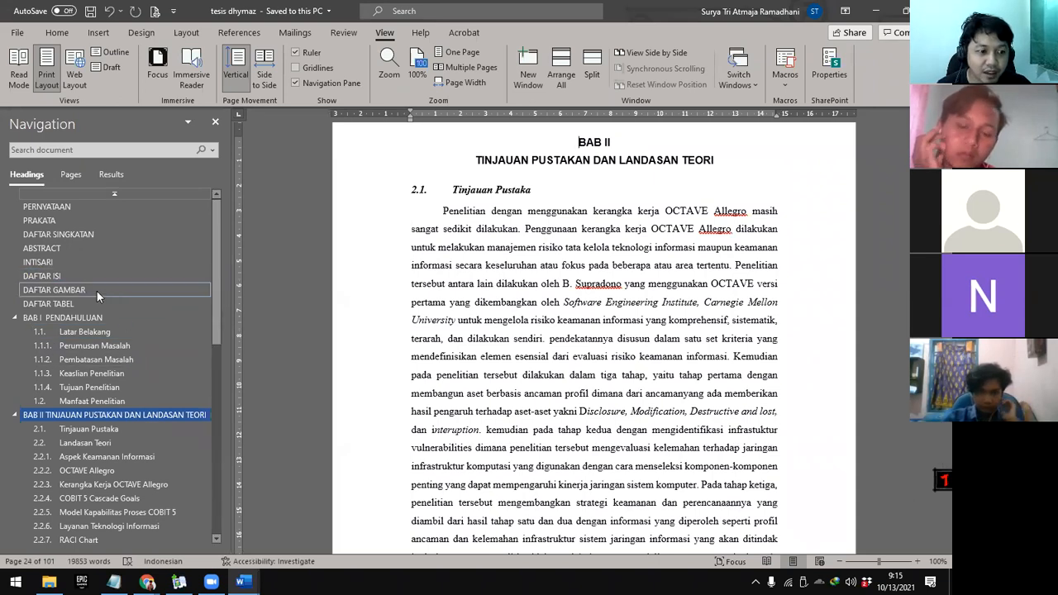
Go back to DAFTAR ISI, then view the DAFTAR PUSTAKA heading at the end of the thesis
{"action": "left_click", "coordinate": [203, 277]}
{"action": "scroll", "coordinate": [203, 383], "scroll_direction": "down", "scroll_amount": 4}
{"action": "scroll", "coordinate": [199, 447], "scroll_direction": "down", "scroll_amount": 7}
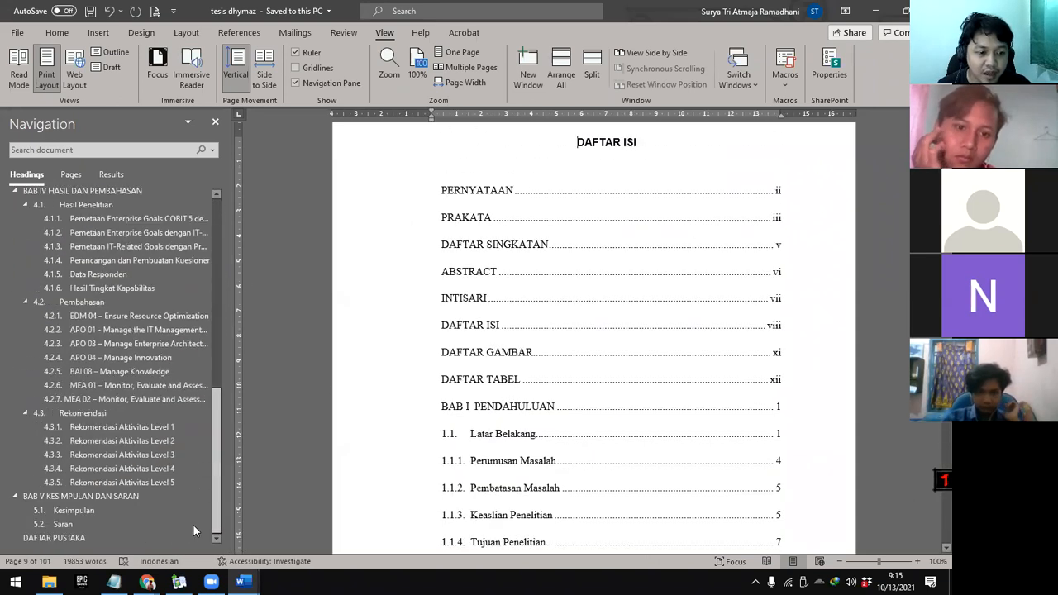
{"action": "left_click", "coordinate": [81, 537]}
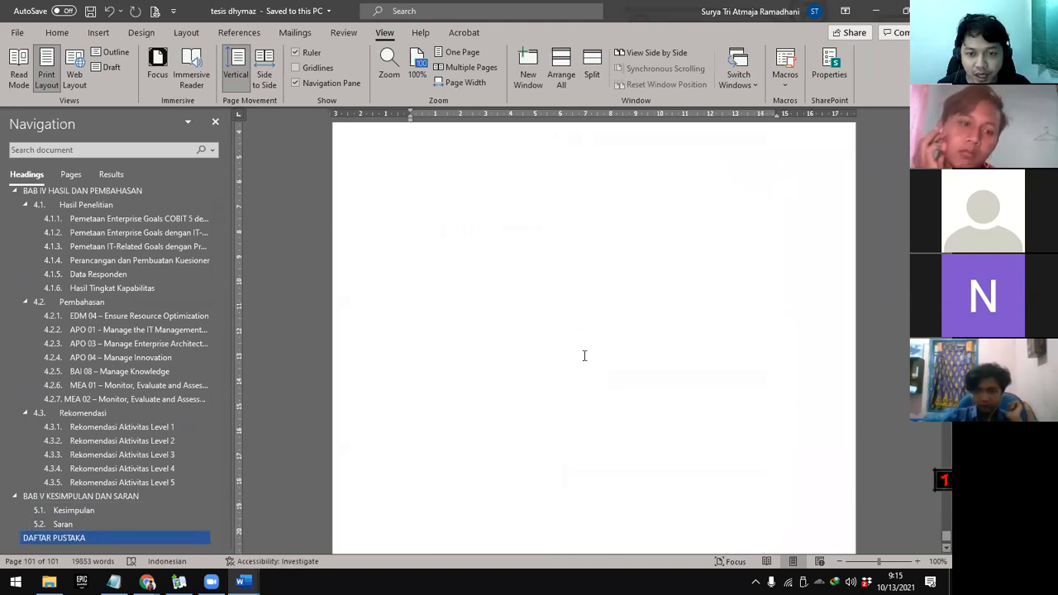
{"action": "scroll", "coordinate": [596, 398], "scroll_direction": "up", "scroll_amount": 3}
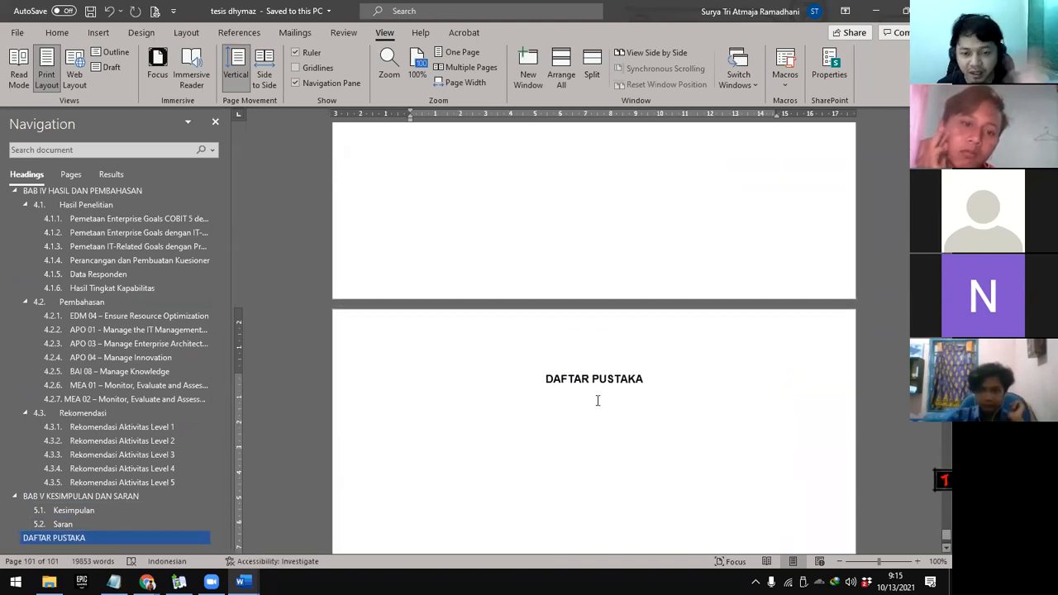
{"action": "scroll", "coordinate": [213, 406], "scroll_direction": "up", "scroll_amount": 1}
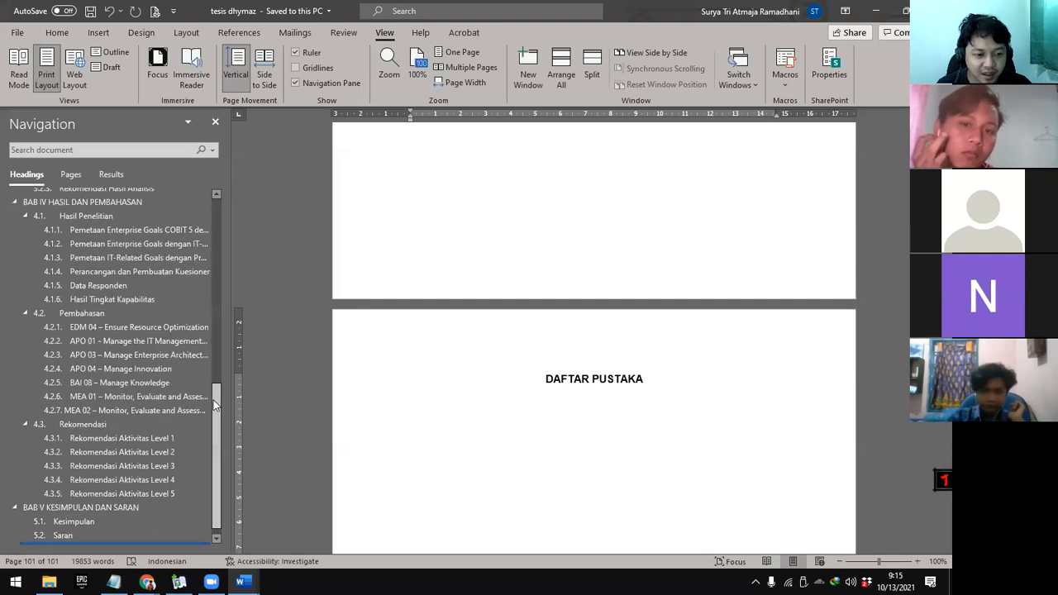
Visit the PERNYATAAN, ABSTRACT, Perumusan Masalah, Tinjauan Pustaka, COBIT 5 Cascade Goals and Landasan Teori headings in the thesis
{"action": "left_click_drag", "start_coordinate": [216, 399], "coordinate": [217, 217]}
{"action": "left_click", "coordinate": [68, 208]}
{"action": "left_click", "coordinate": [71, 248]}
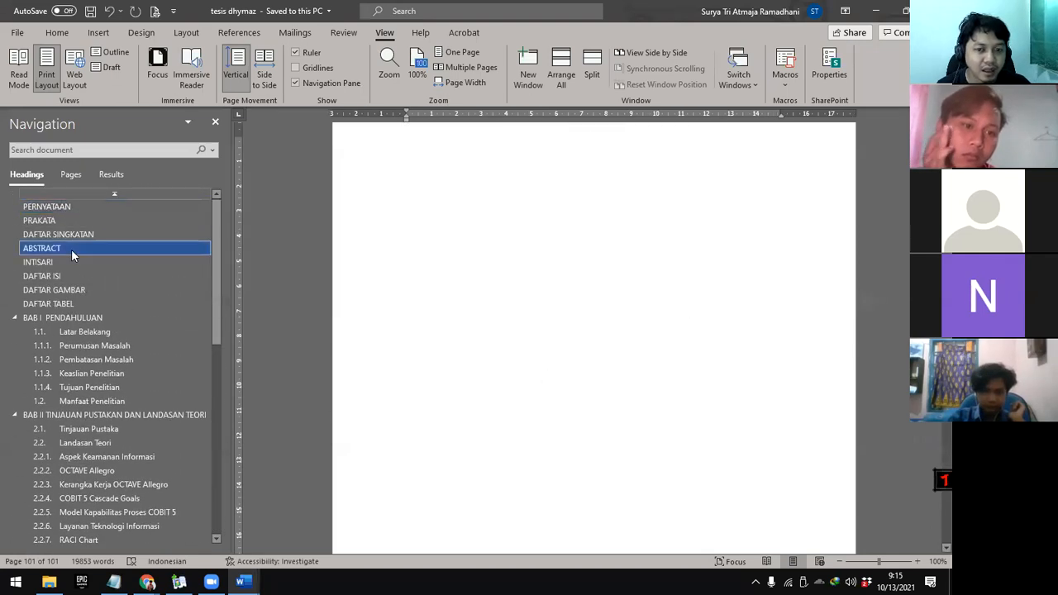
{"action": "left_click", "coordinate": [77, 346]}
{"action": "left_click", "coordinate": [83, 429]}
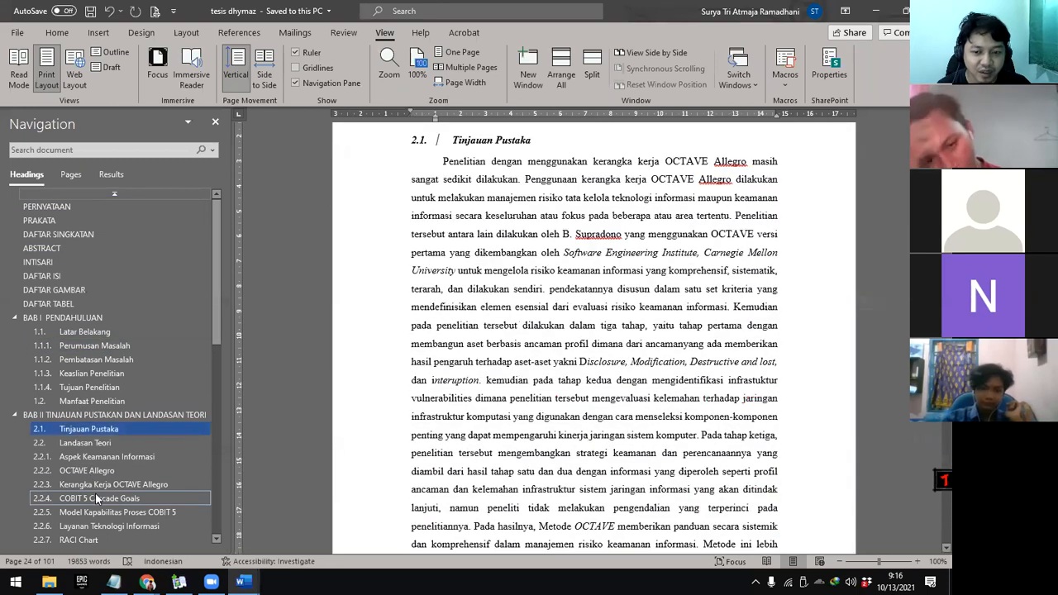
{"action": "left_click", "coordinate": [98, 498]}
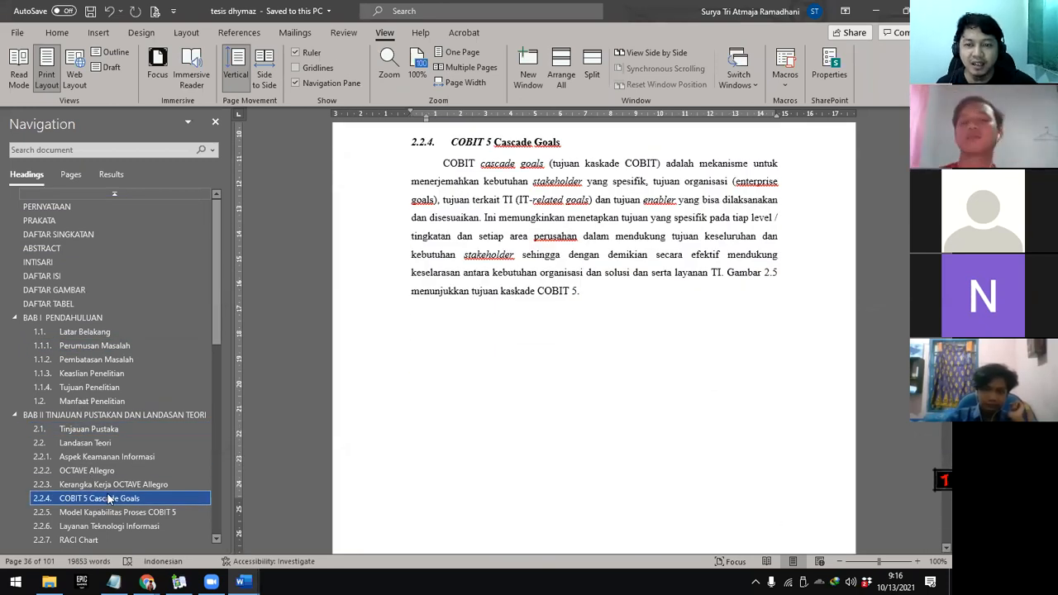
{"action": "left_click", "coordinate": [119, 436]}
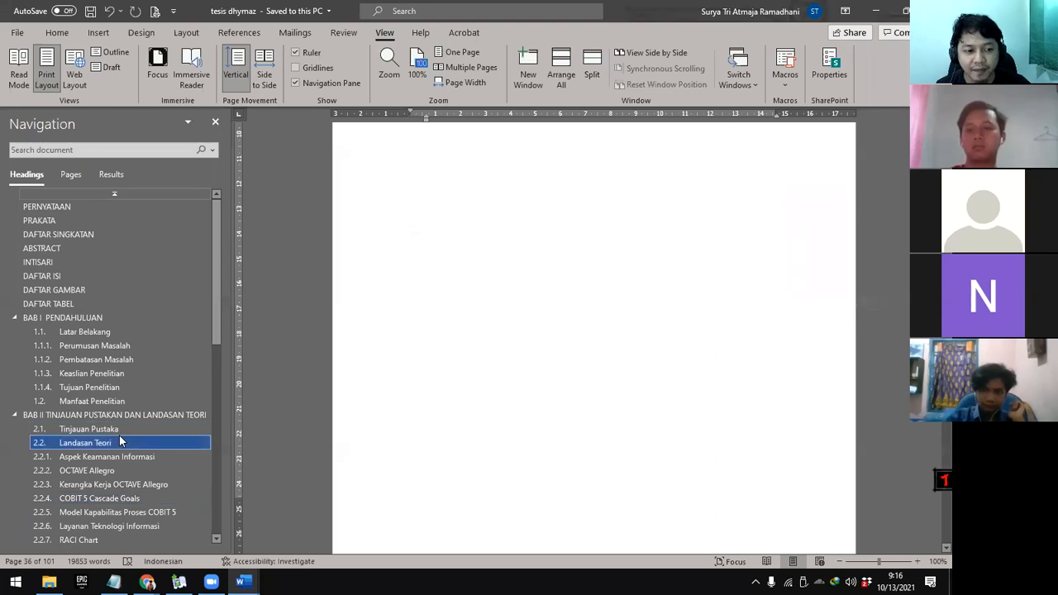
Go to the Pembatasan Masalah heading in the thesis and hide the Navigation pane
{"action": "scroll", "coordinate": [646, 418], "scroll_direction": "down", "scroll_amount": 20}
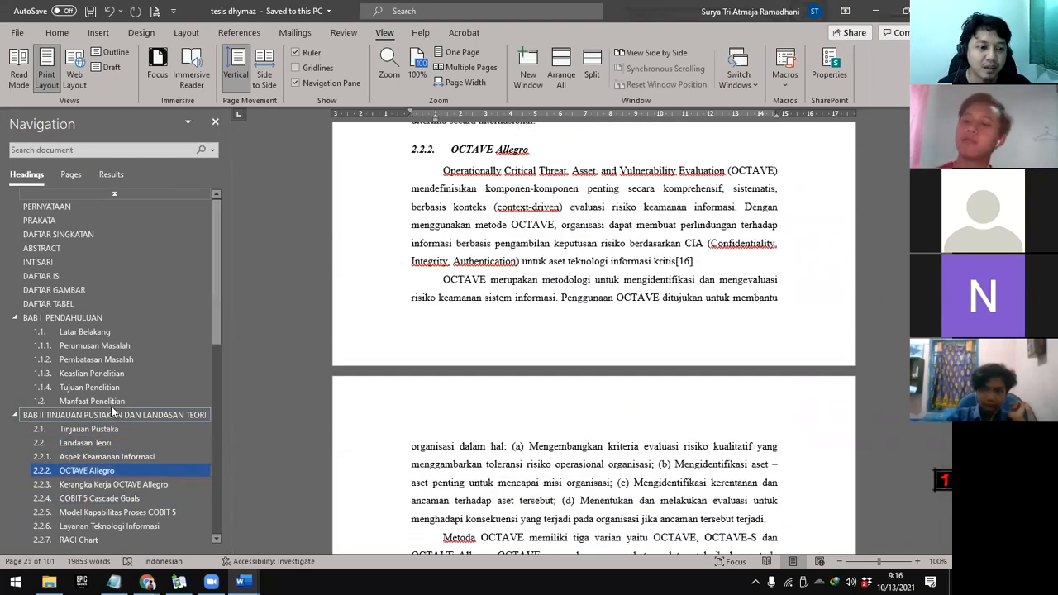
{"action": "left_click", "coordinate": [136, 362]}
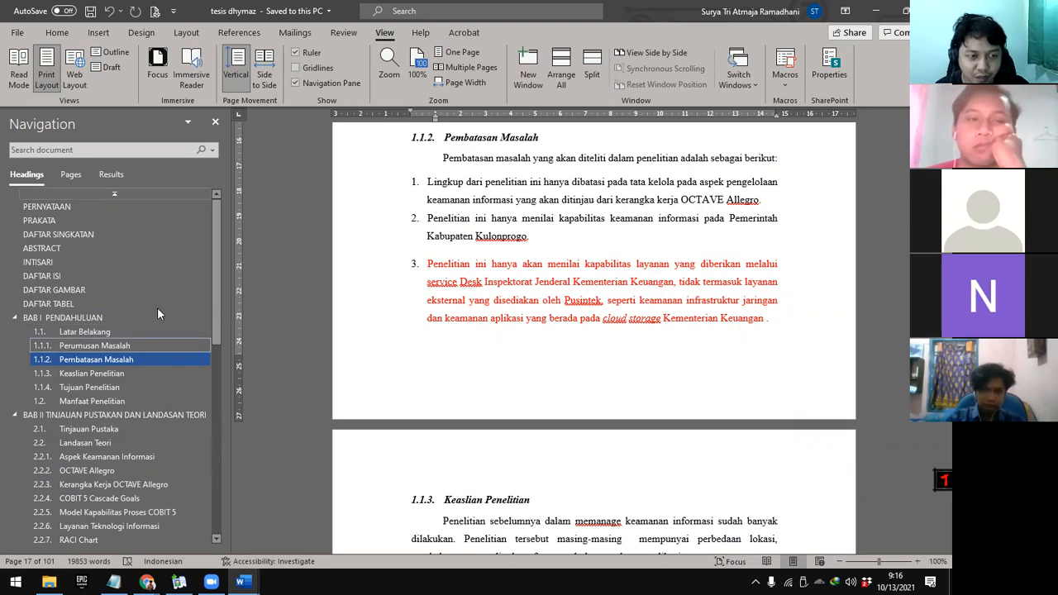
{"action": "left_click", "coordinate": [339, 83]}
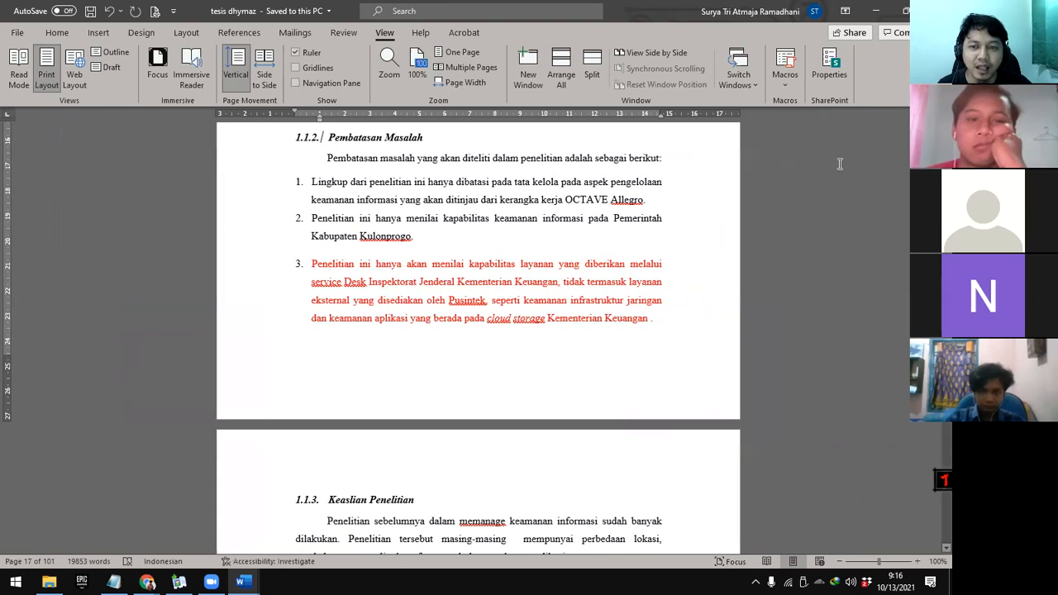
Switch to the blank Document1 and enter the text KATA PENGANTAR on its first line
{"action": "left_click", "coordinate": [938, 11]}
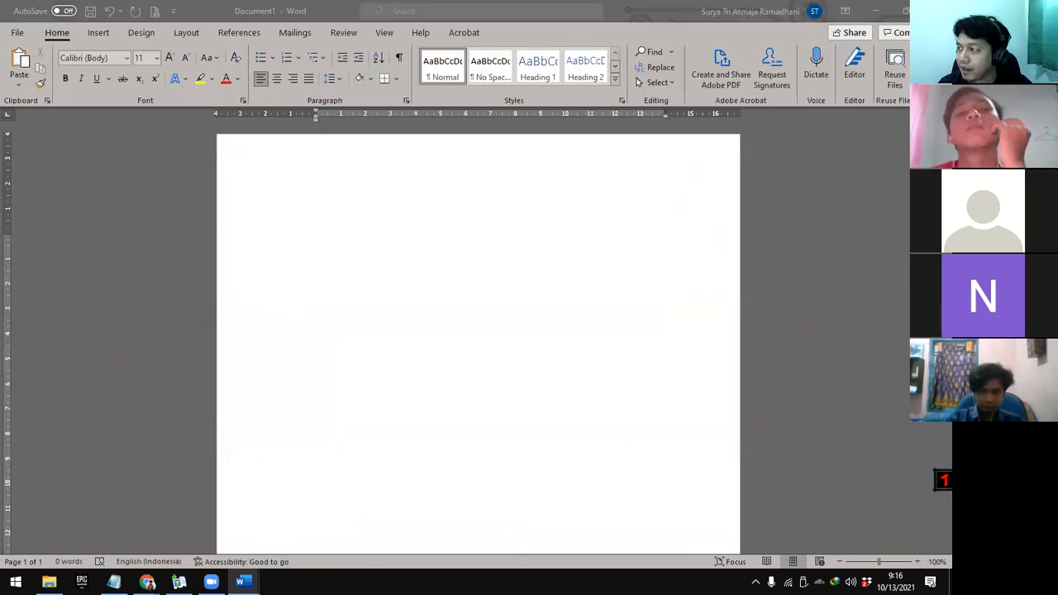
{"action": "left_click", "coordinate": [492, 323]}
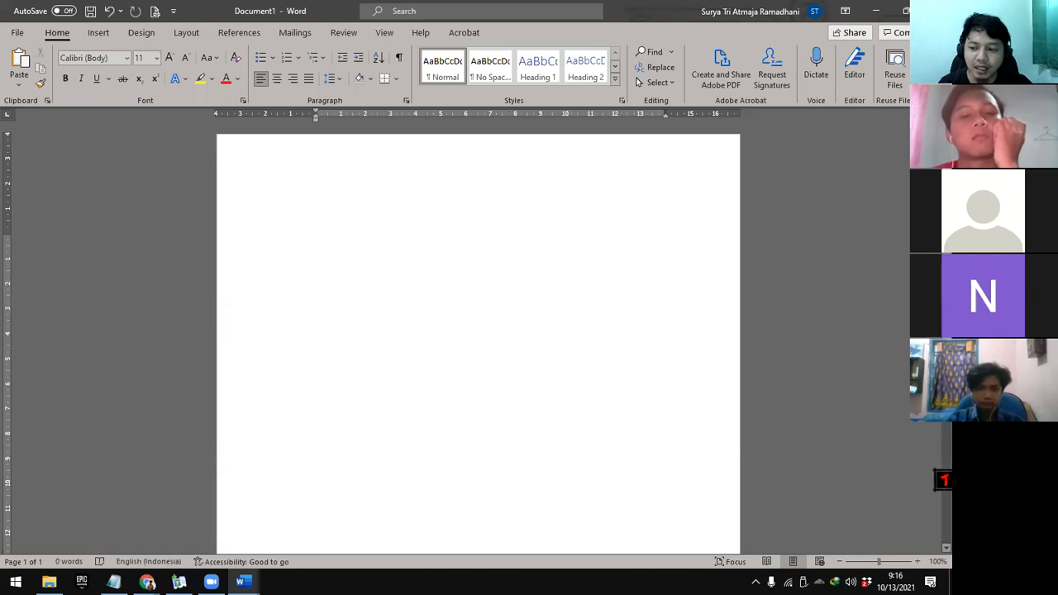
{"action": "key", "text": "alt+Tab"}
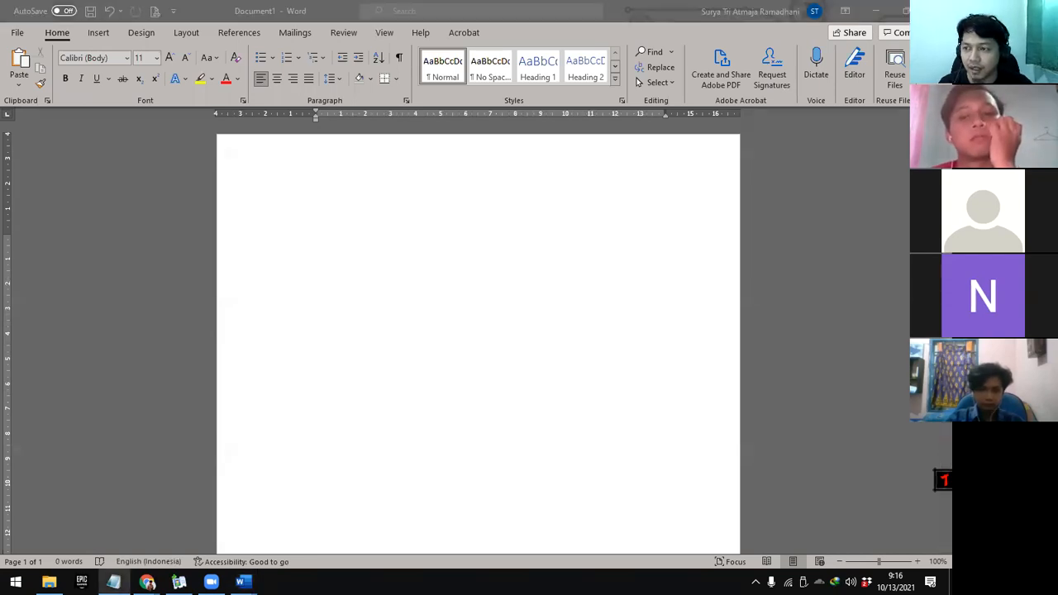
{"action": "left_click", "coordinate": [515, 192]}
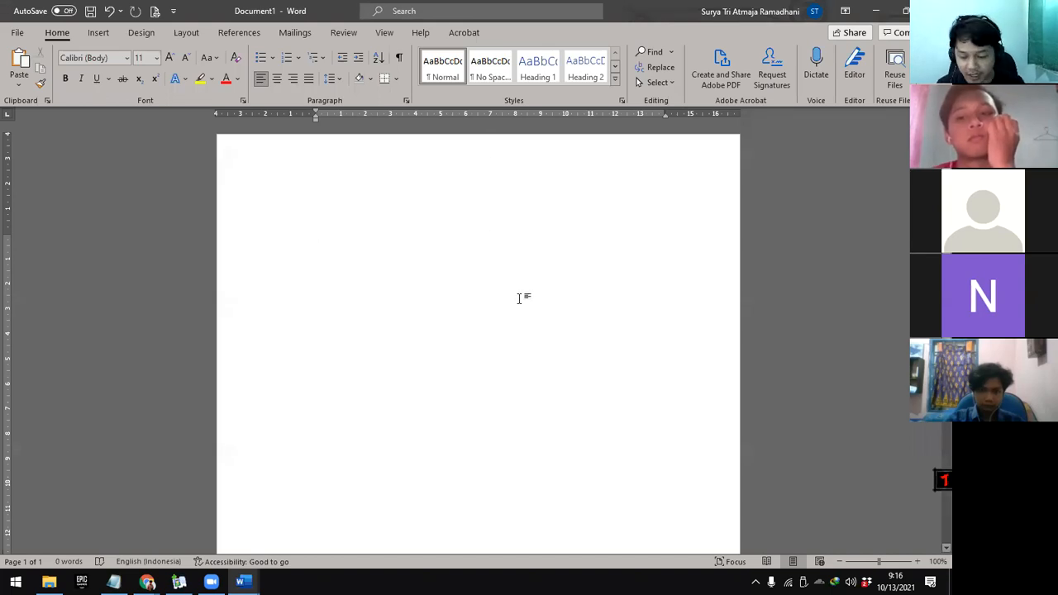
{"action": "type", "text": "KATA"}
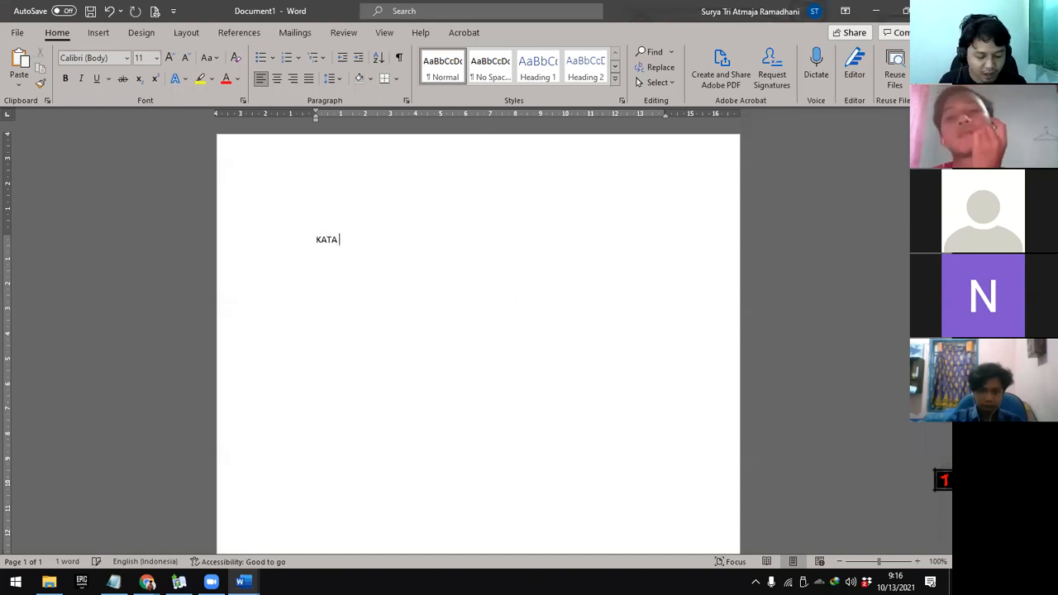
{"action": "type", "text": " PENGANTAR"}
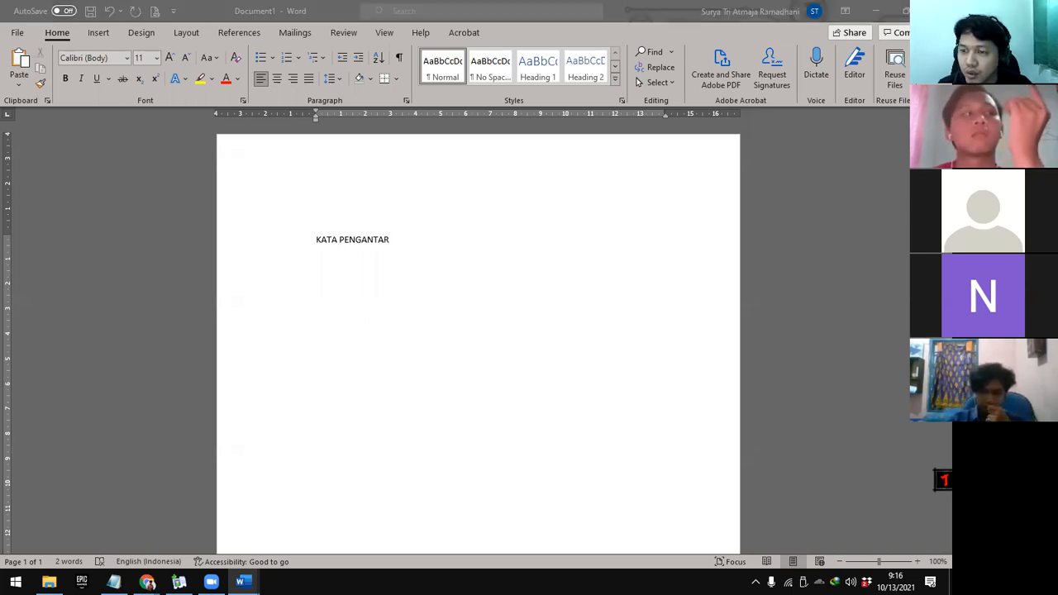
Return to the thesis and examine its opening section titles PERNYATAAN, PRAKATA and DAFTAR SINGKATAN from the start of the document
{"action": "left_click", "coordinate": [897, 146]}
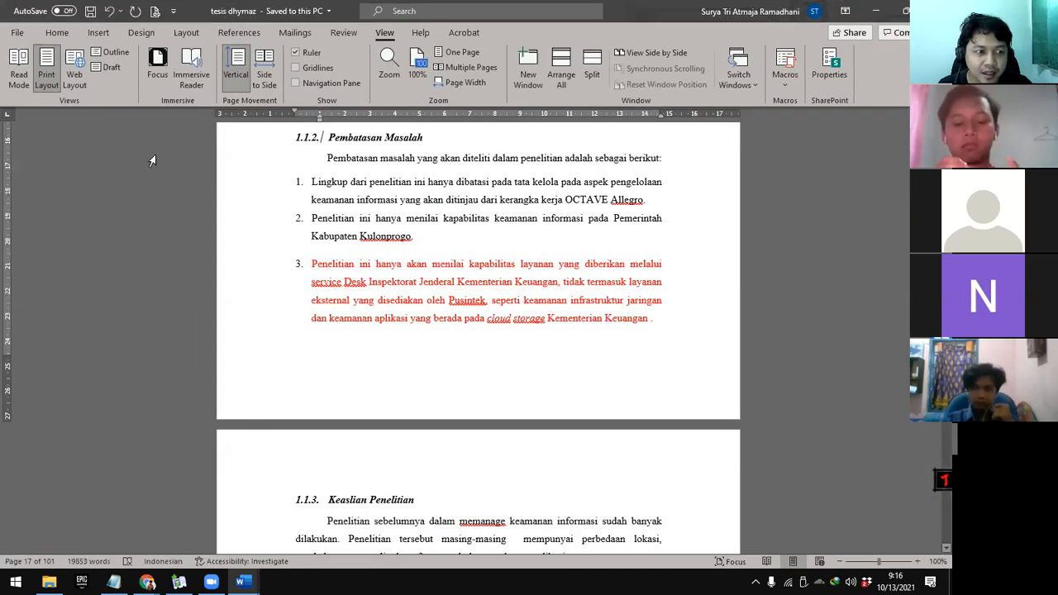
{"action": "scroll", "coordinate": [152, 160], "scroll_direction": "up", "scroll_amount": 4}
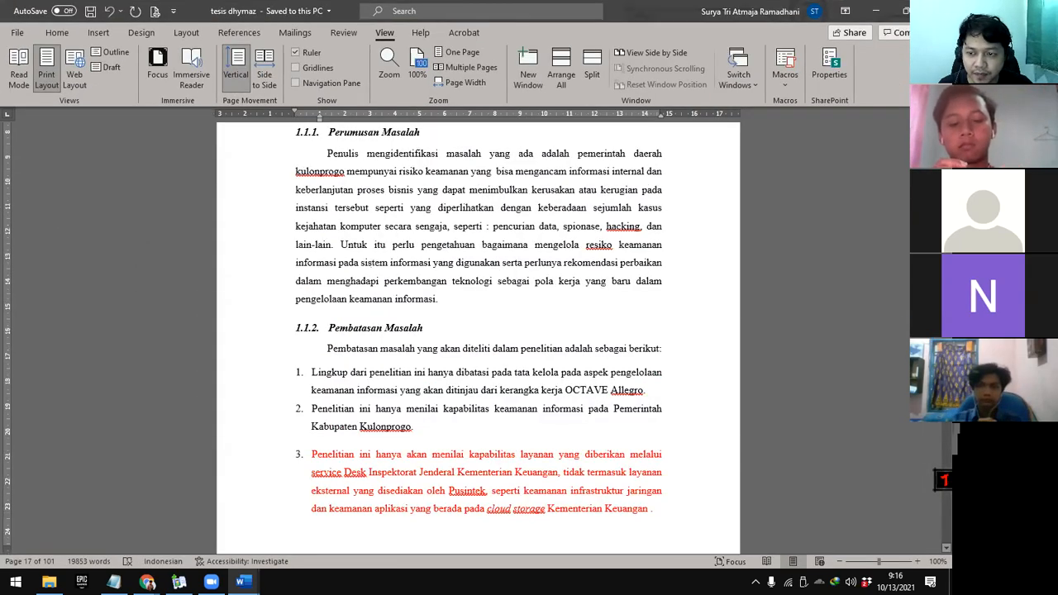
{"action": "key", "text": "ctrl+Home"}
{"action": "scroll", "coordinate": [700, 321], "scroll_direction": "down", "scroll_amount": 15}
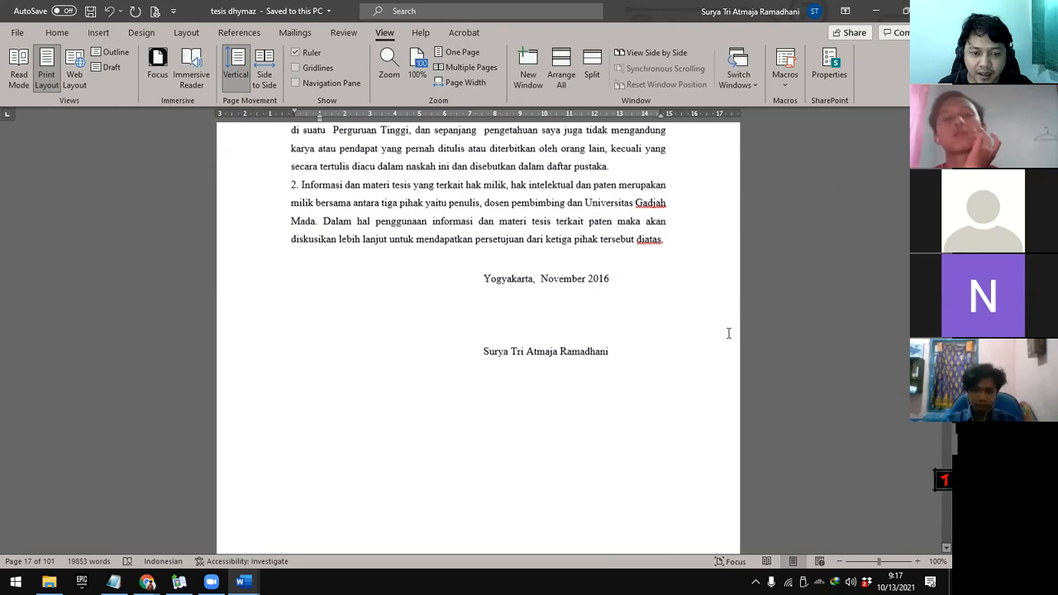
{"action": "scroll", "coordinate": [534, 272], "scroll_direction": "up", "scroll_amount": 5}
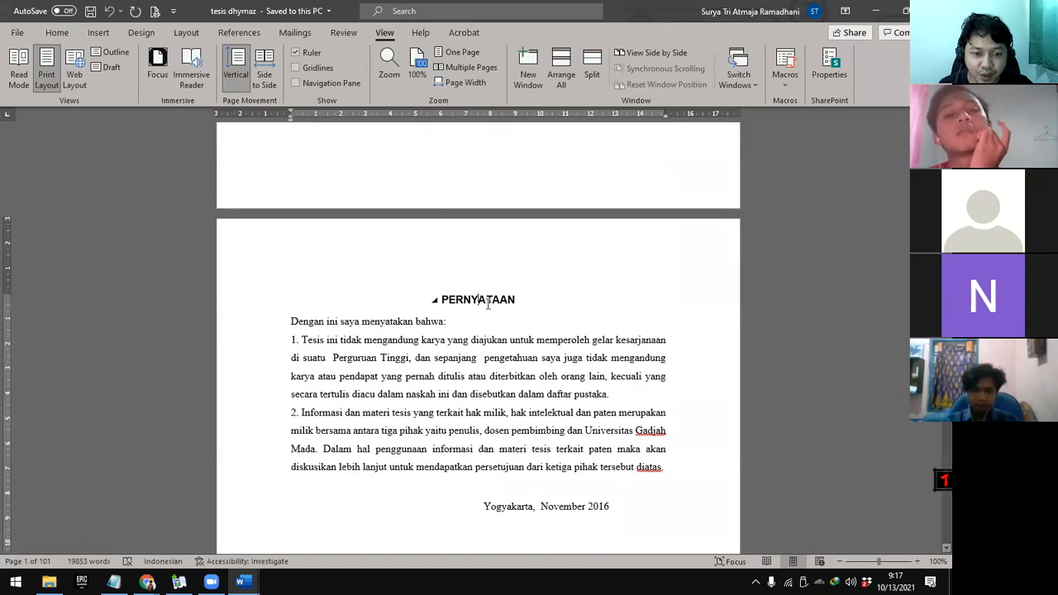
{"action": "scroll", "coordinate": [488, 304], "scroll_direction": "down", "scroll_amount": 20}
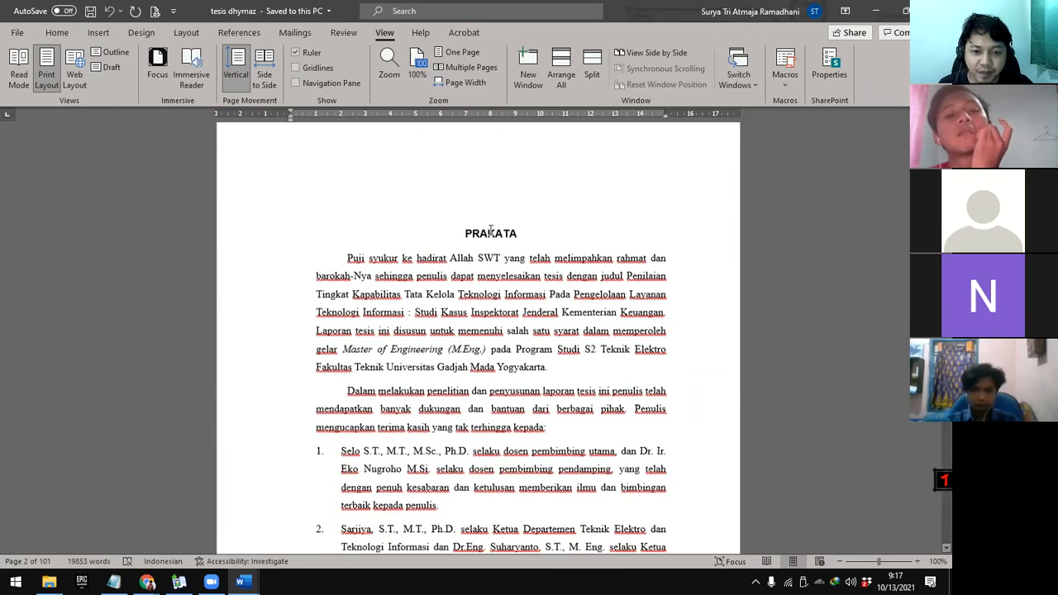
{"action": "scroll", "coordinate": [567, 305], "scroll_direction": "down", "scroll_amount": 13}
{"action": "scroll", "coordinate": [568, 305], "scroll_direction": "down", "scroll_amount": 20}
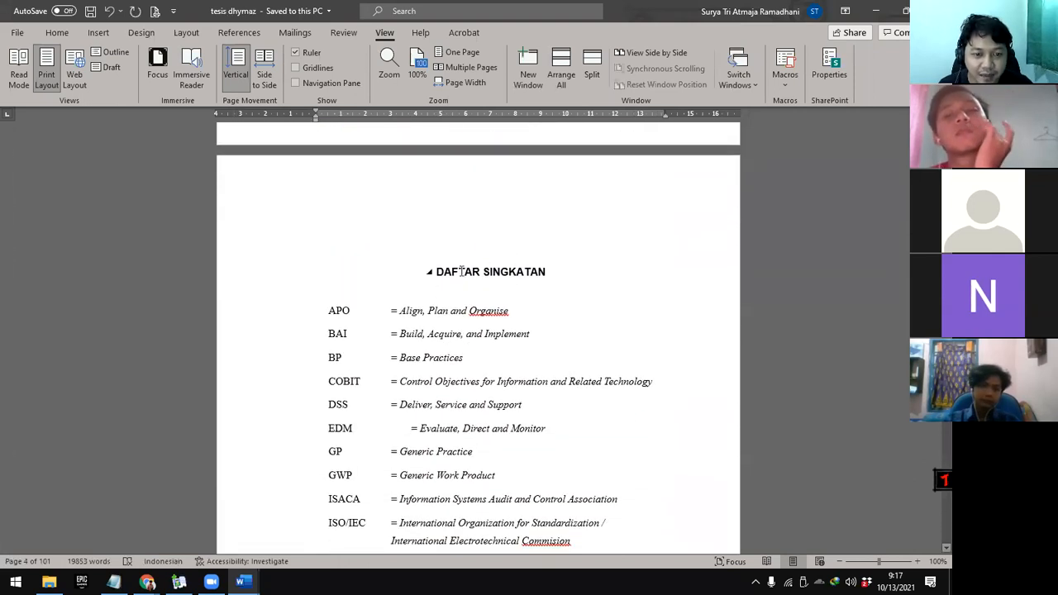
Continue through the thesis to look at the ABSTRACT, INTISARI and DAFTAR ISI titles
{"action": "scroll", "coordinate": [475, 355], "scroll_direction": "down", "scroll_amount": 15}
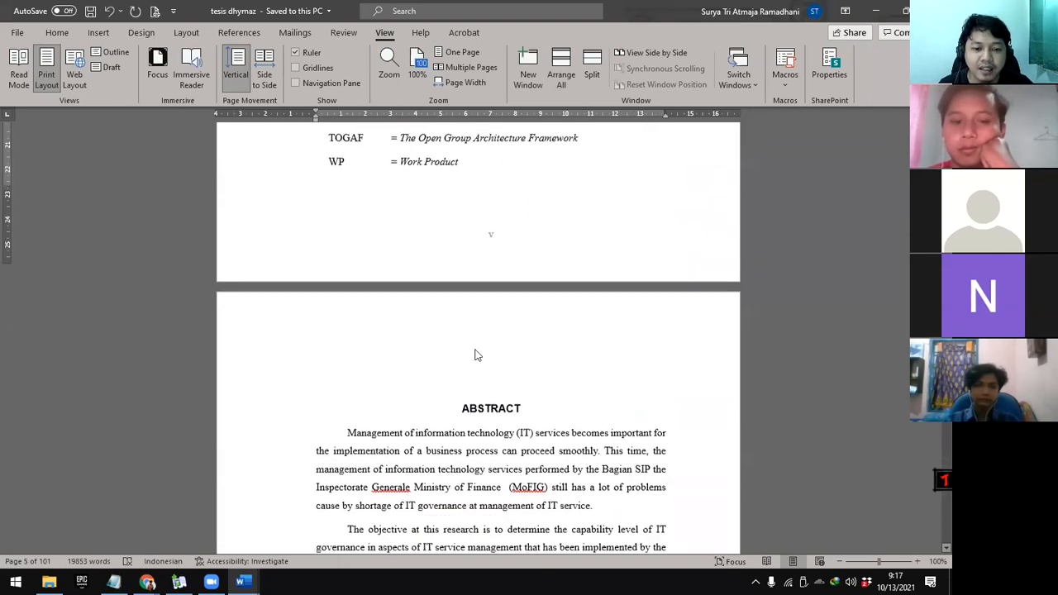
{"action": "scroll", "coordinate": [475, 355], "scroll_direction": "down", "scroll_amount": 1}
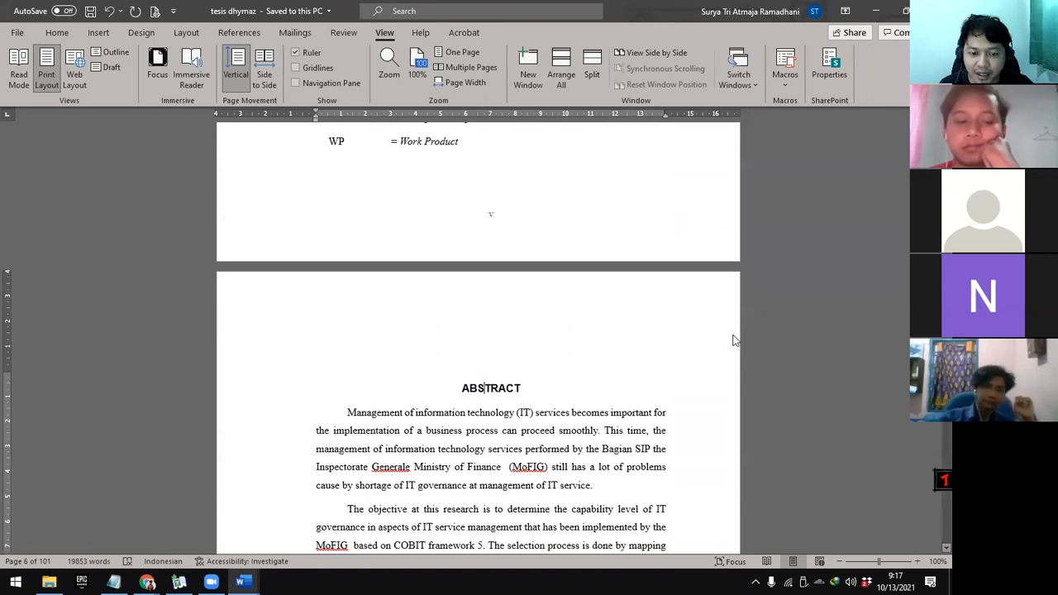
{"action": "scroll", "coordinate": [733, 339], "scroll_direction": "down", "scroll_amount": 15}
{"action": "scroll", "coordinate": [694, 353], "scroll_direction": "down", "scroll_amount": 20}
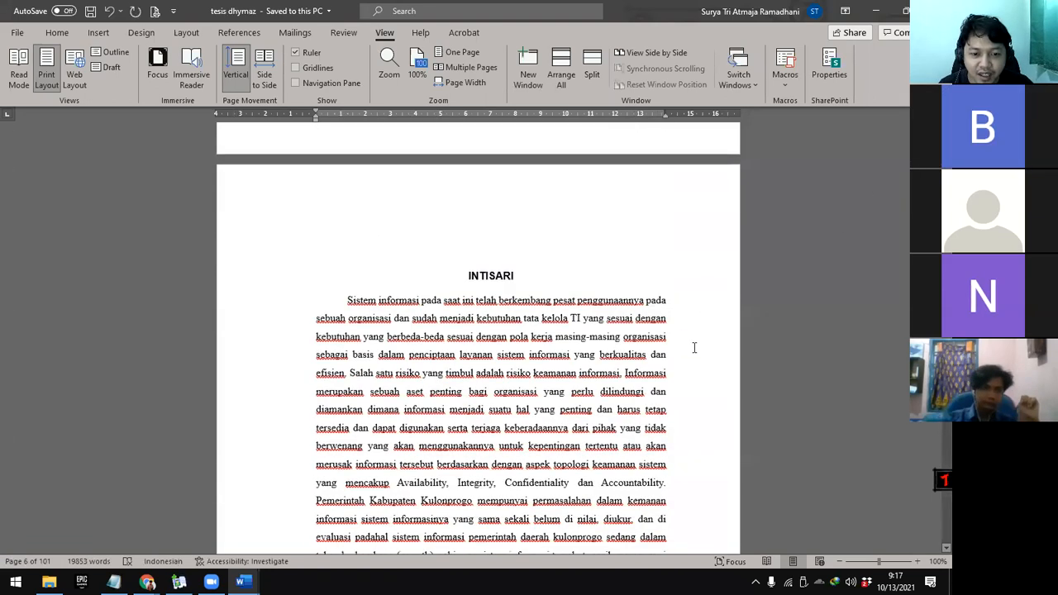
{"action": "scroll", "coordinate": [551, 252], "scroll_direction": "down", "scroll_amount": 12}
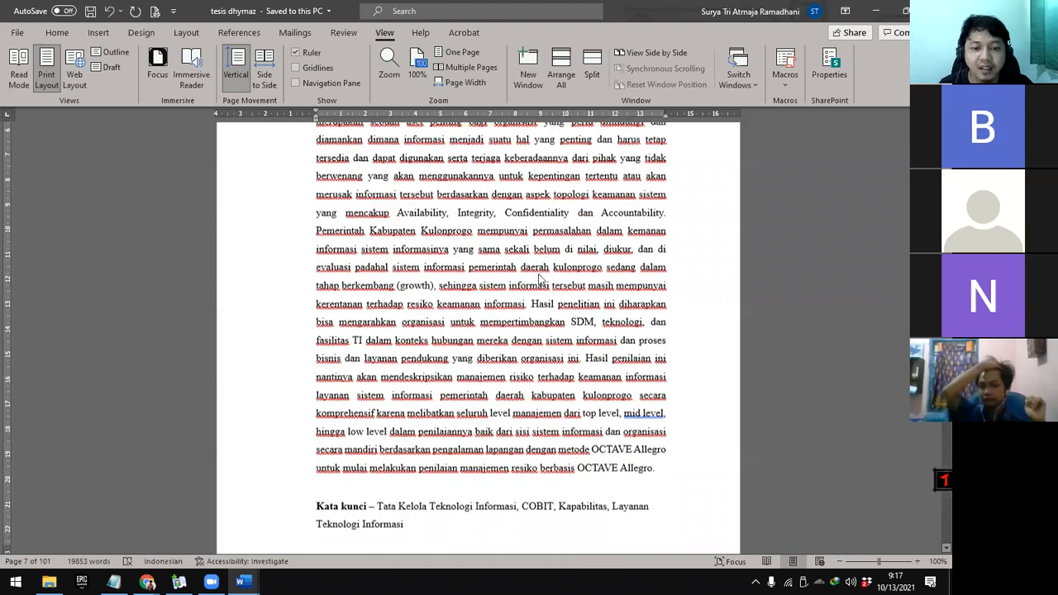
{"action": "left_click", "coordinate": [502, 378]}
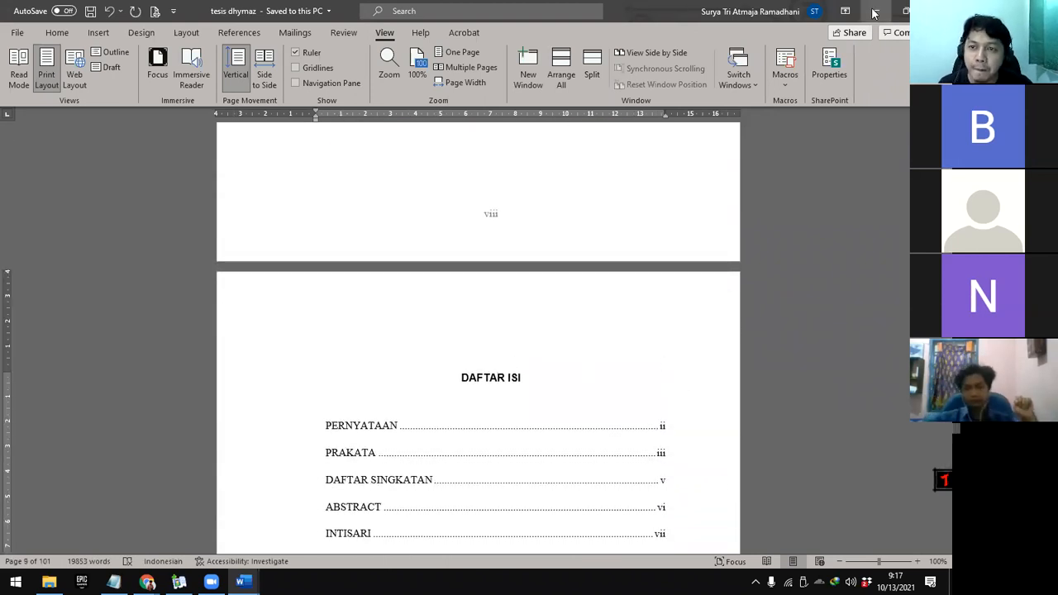
Switch between the thesis and Document1, ending in Document1 with the cursor in the KATA PENGANTAR line
{"action": "key", "text": "alt+Tab"}
{"action": "left_click", "coordinate": [241, 581]}
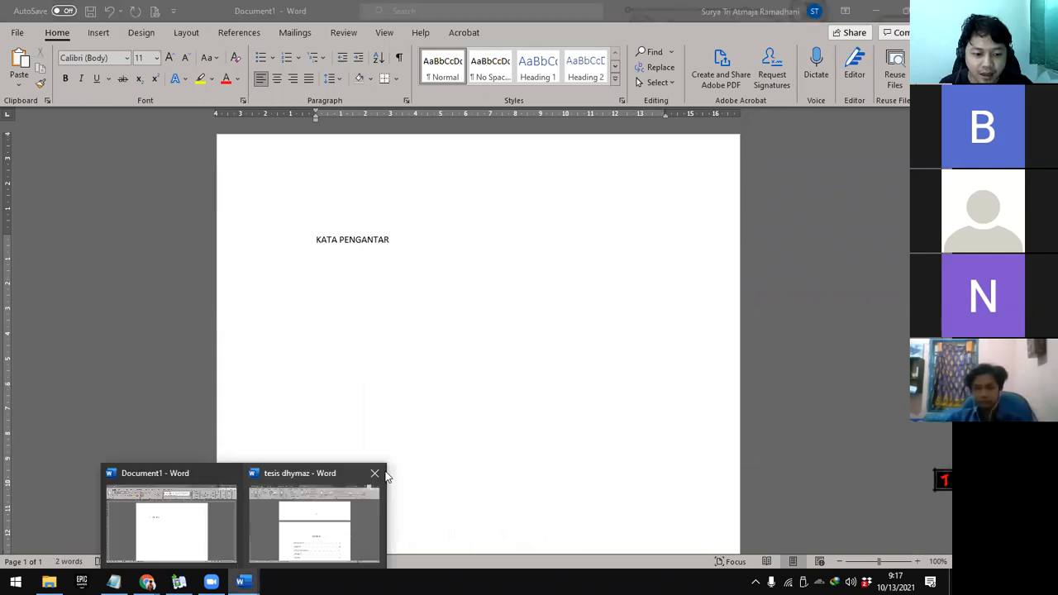
{"action": "left_click", "coordinate": [287, 523]}
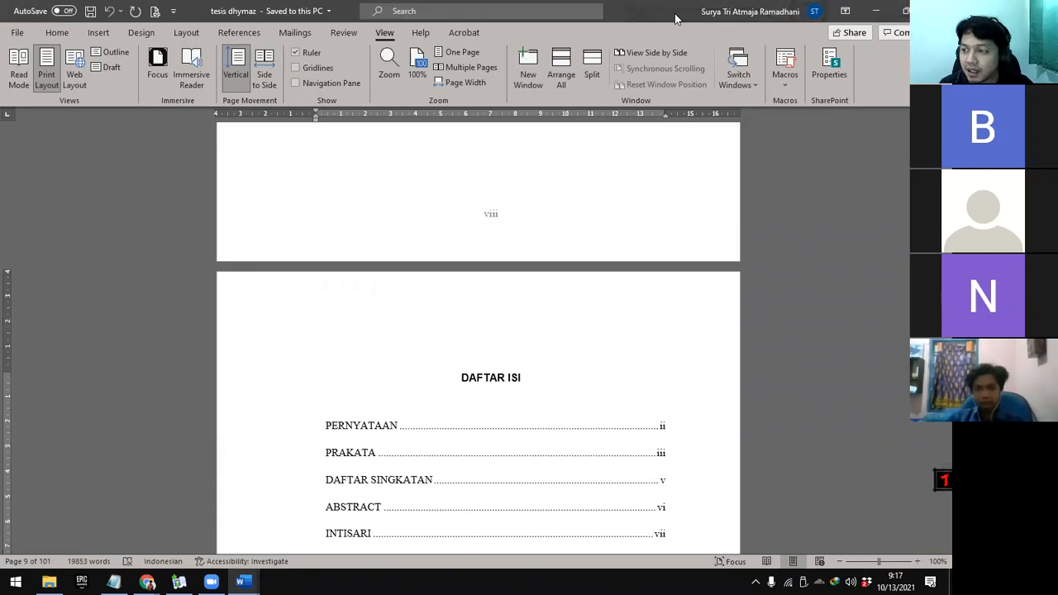
{"action": "key", "text": "alt+Tab"}
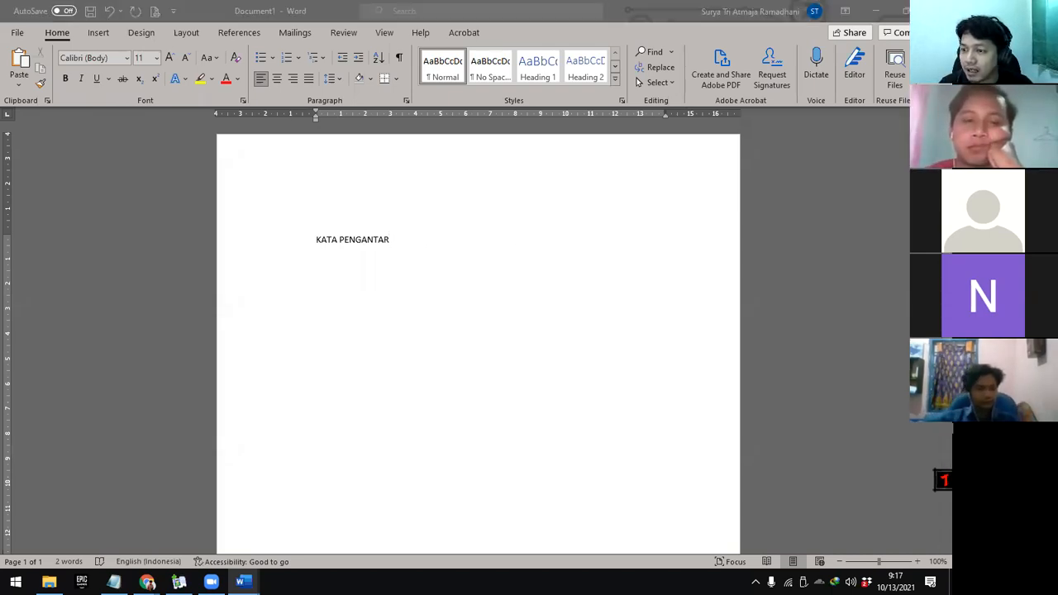
{"action": "left_click", "coordinate": [376, 239]}
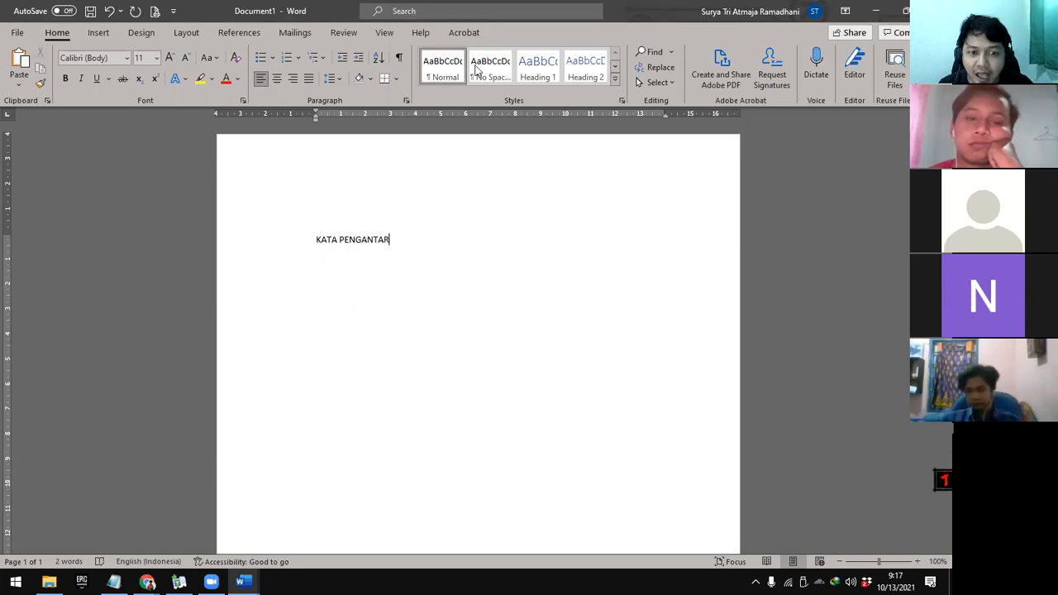
Show the full list of styles, docked beside the page and narrowed to leave more room for the document
{"action": "left_click", "coordinate": [622, 100]}
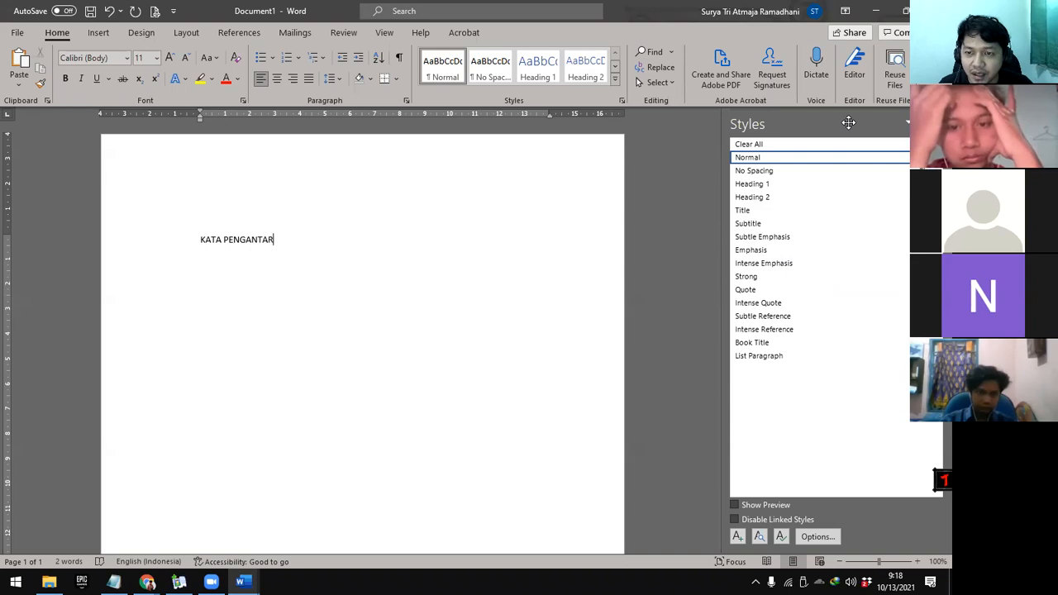
{"action": "left_click_drag", "start_coordinate": [848, 122], "coordinate": [825, 159]}
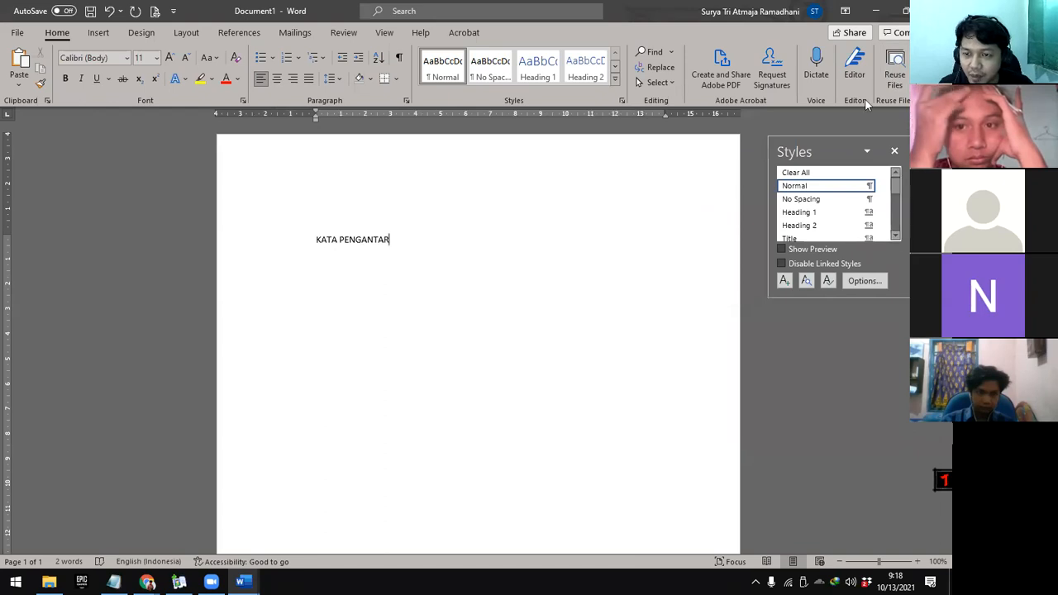
{"action": "double_click", "coordinate": [810, 147]}
{"action": "left_click_drag", "start_coordinate": [726, 196], "coordinate": [815, 196]}
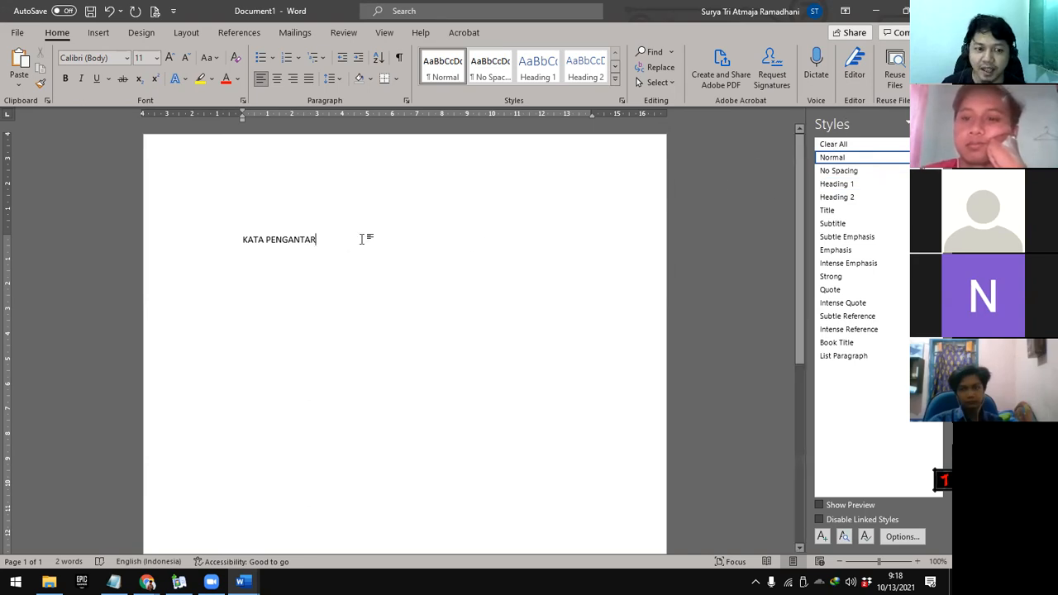
Review the Normal style's settings, apply Heading 1 to the KATA PENGANTAR line, and leave that line selected
{"action": "mouse_move", "coordinate": [840, 160]}
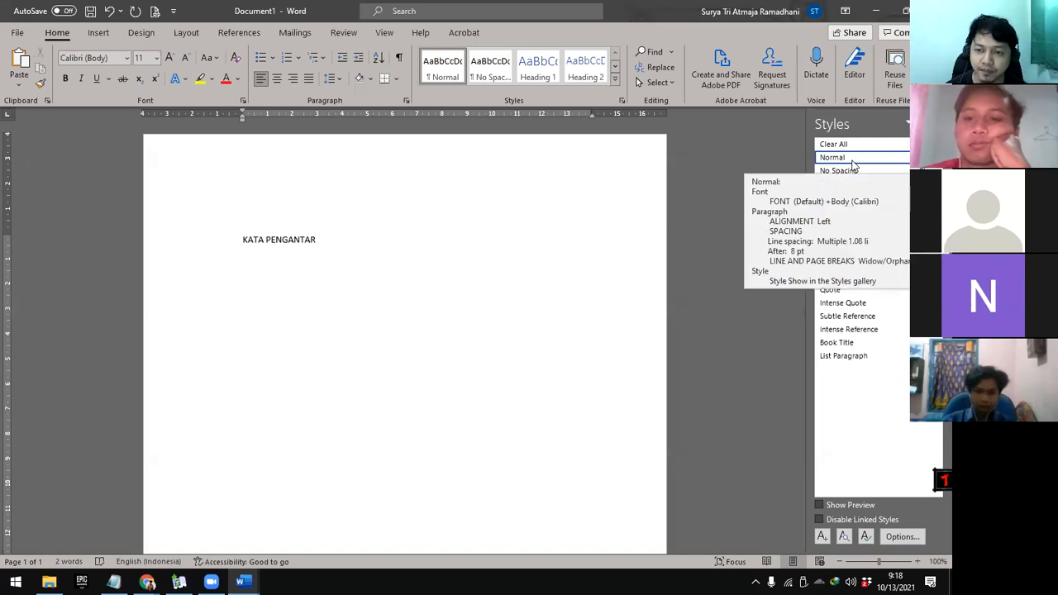
{"action": "left_click_drag", "start_coordinate": [321, 240], "coordinate": [242, 241]}
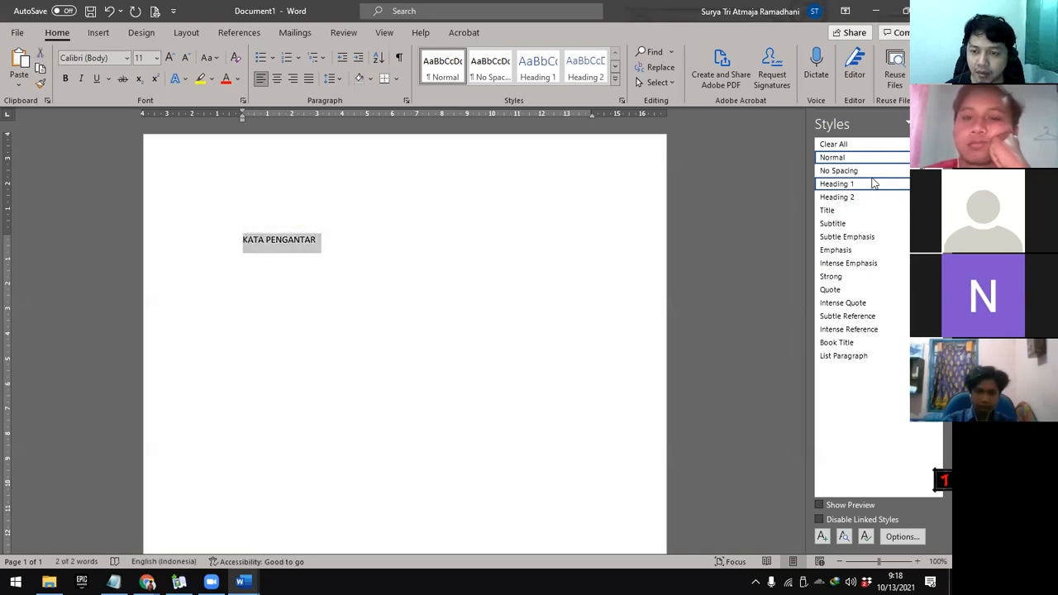
{"action": "mouse_move", "coordinate": [872, 185]}
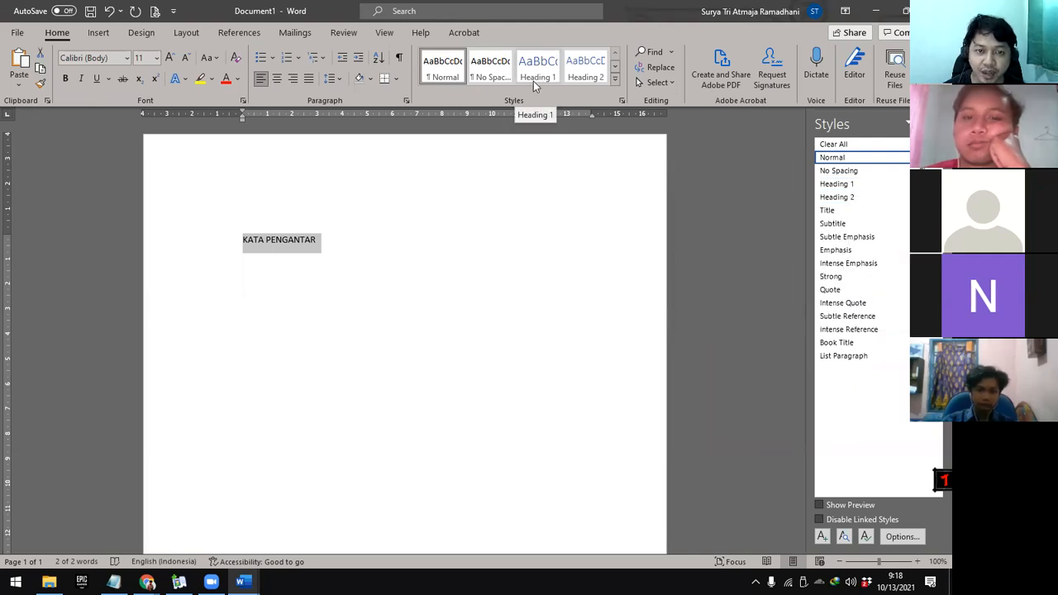
{"action": "left_click", "coordinate": [616, 72]}
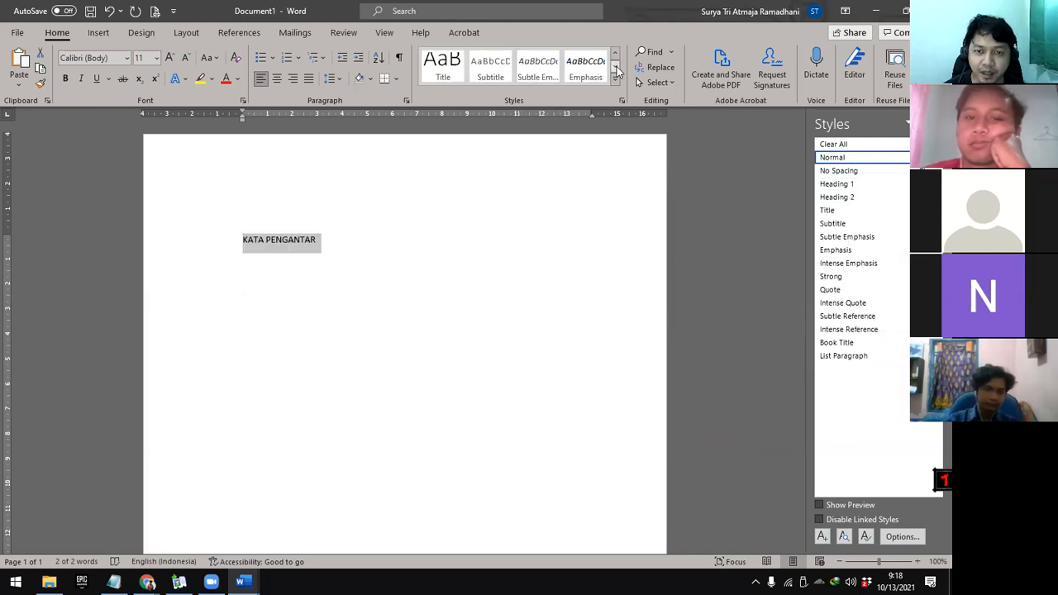
{"action": "left_click", "coordinate": [615, 52]}
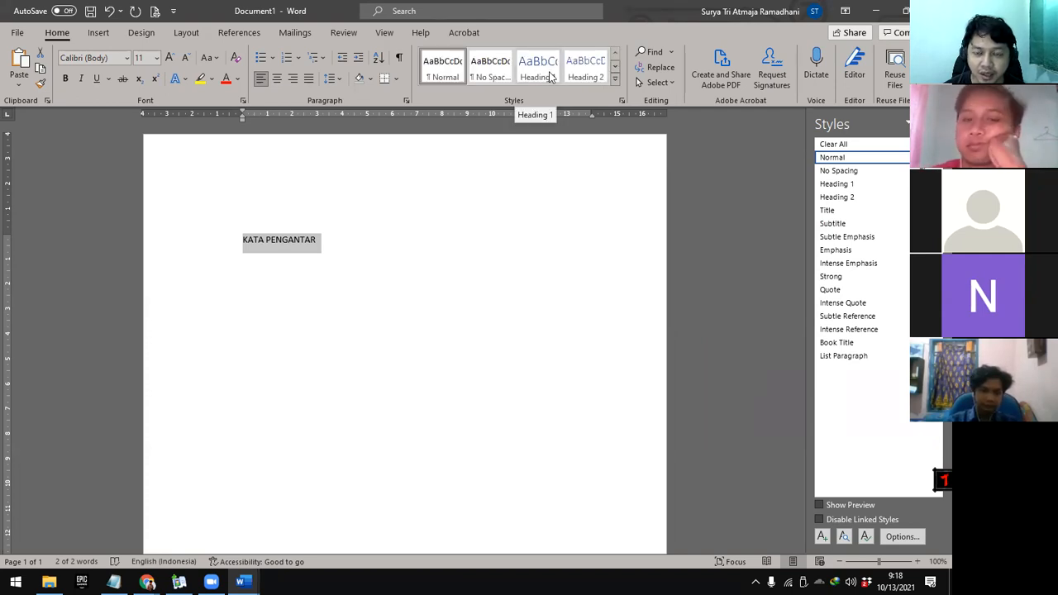
{"action": "left_click", "coordinate": [539, 70]}
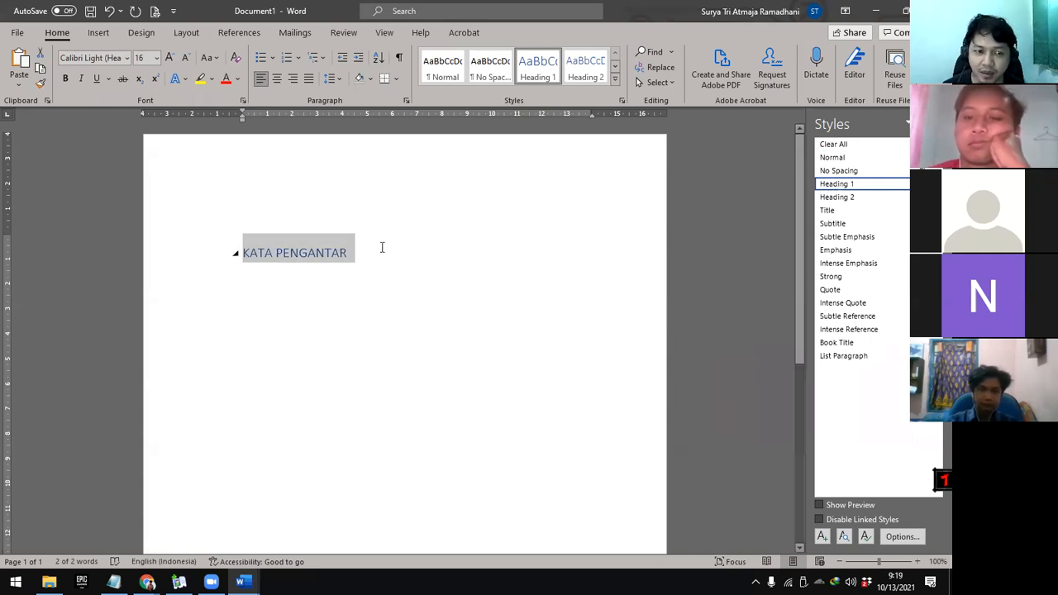
{"action": "left_click", "coordinate": [409, 490]}
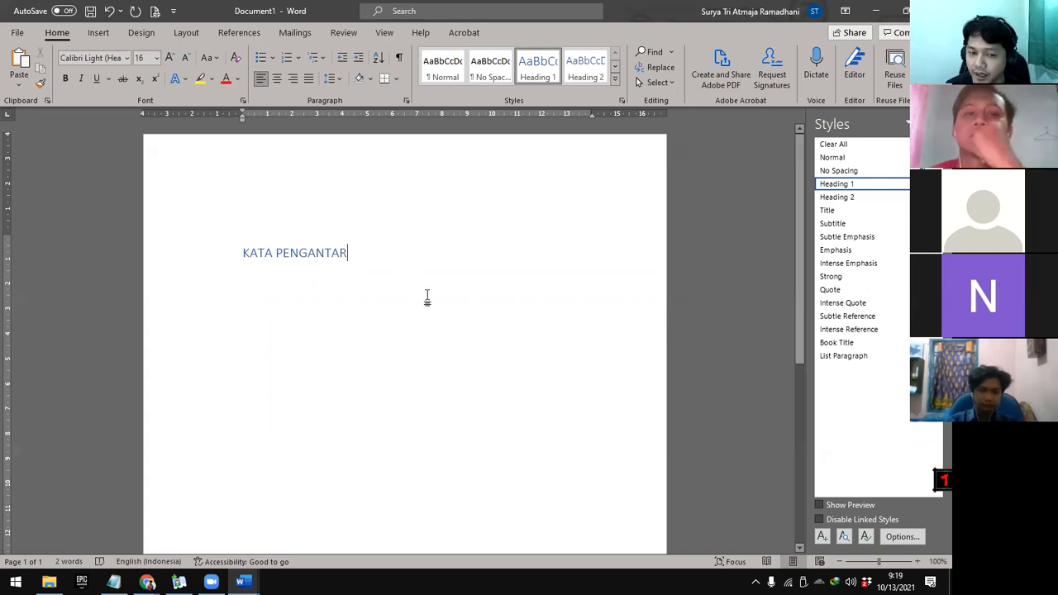
{"action": "left_click_drag", "start_coordinate": [355, 252], "coordinate": [241, 252]}
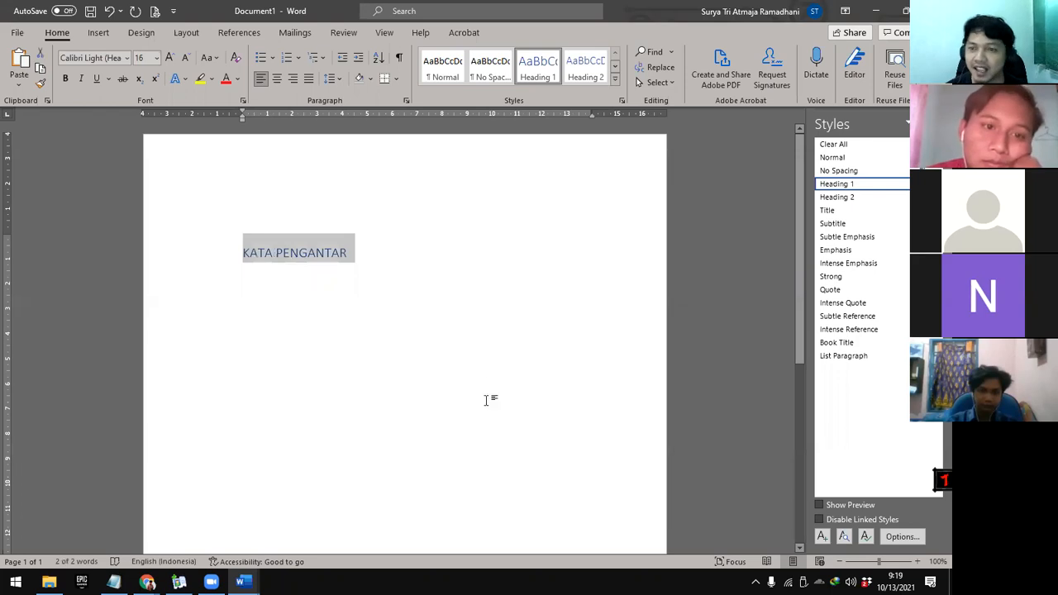
Open the Heading 1 style for modification and set its font to Times New Roman, 14 pt
{"action": "left_click_drag", "start_coordinate": [364, 254], "coordinate": [241, 253]}
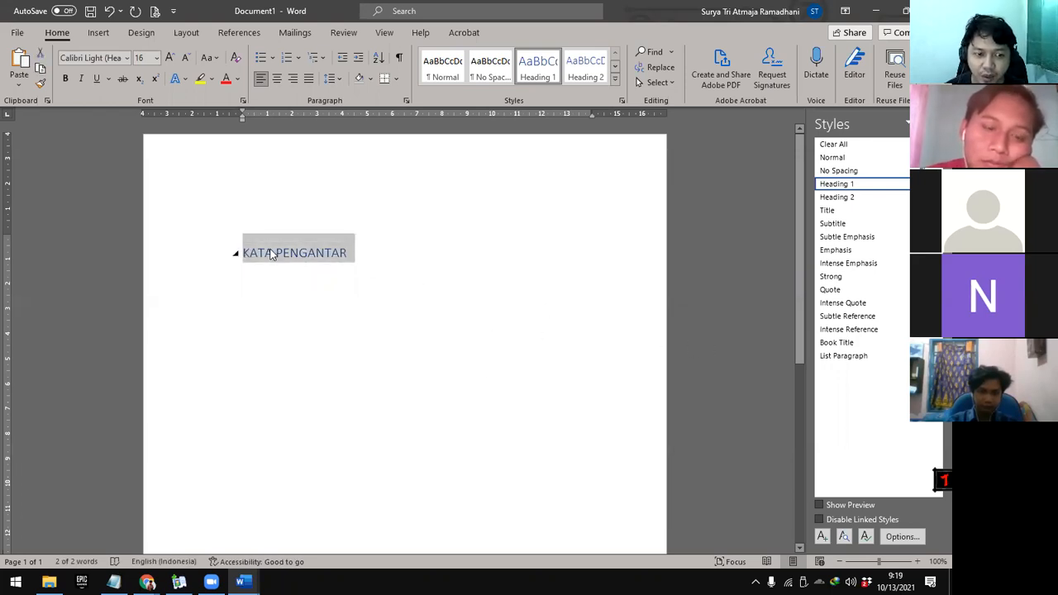
{"action": "right_click", "coordinate": [835, 187]}
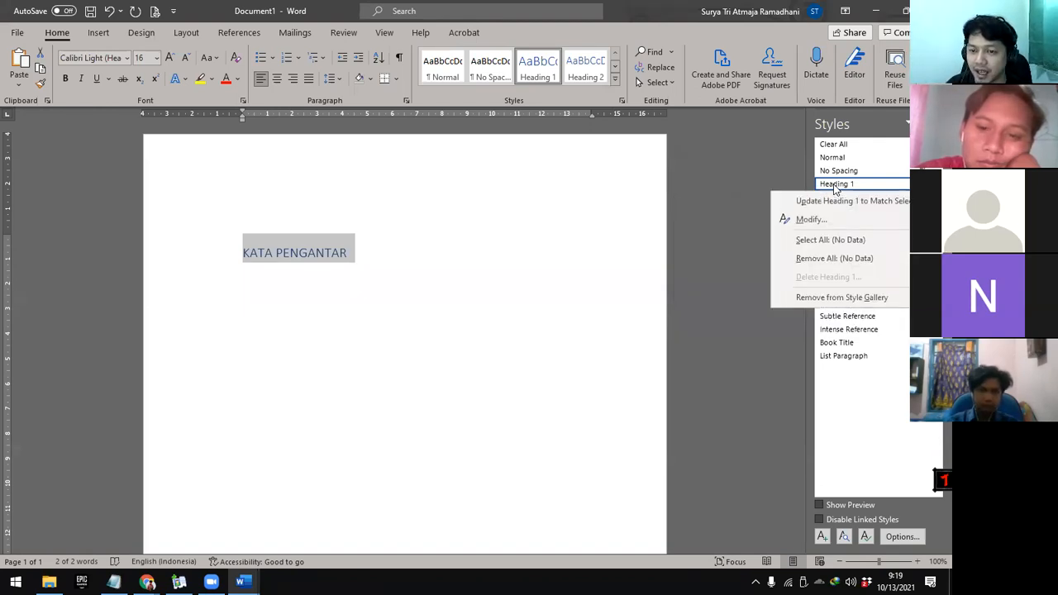
{"action": "left_click", "coordinate": [936, 184]}
{"action": "left_click", "coordinate": [936, 185]}
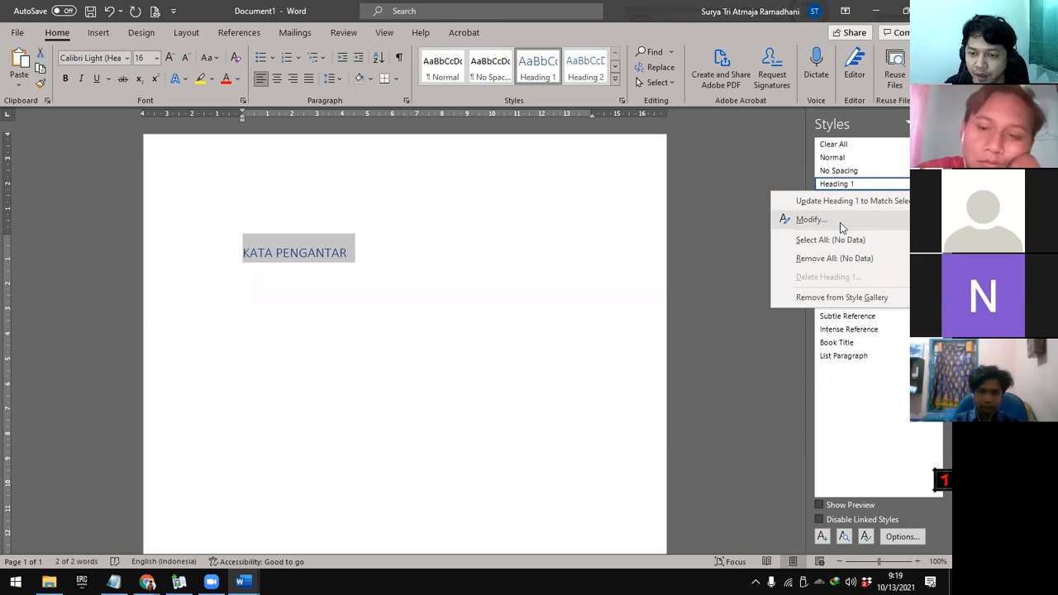
{"action": "left_click", "coordinate": [840, 222]}
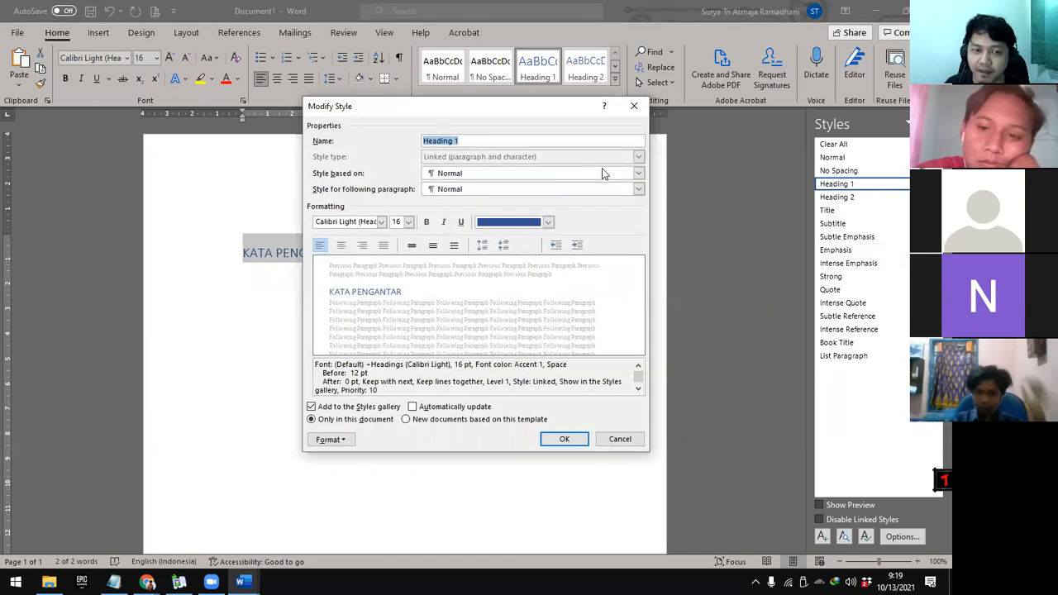
{"action": "left_click_drag", "start_coordinate": [447, 113], "coordinate": [542, 151]}
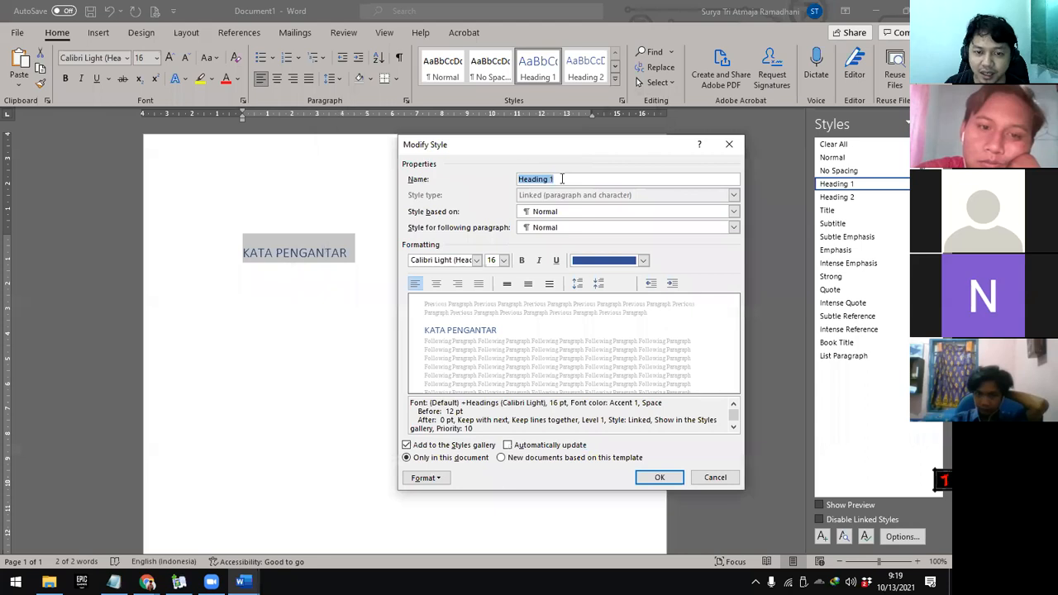
{"action": "left_click", "coordinate": [454, 260]}
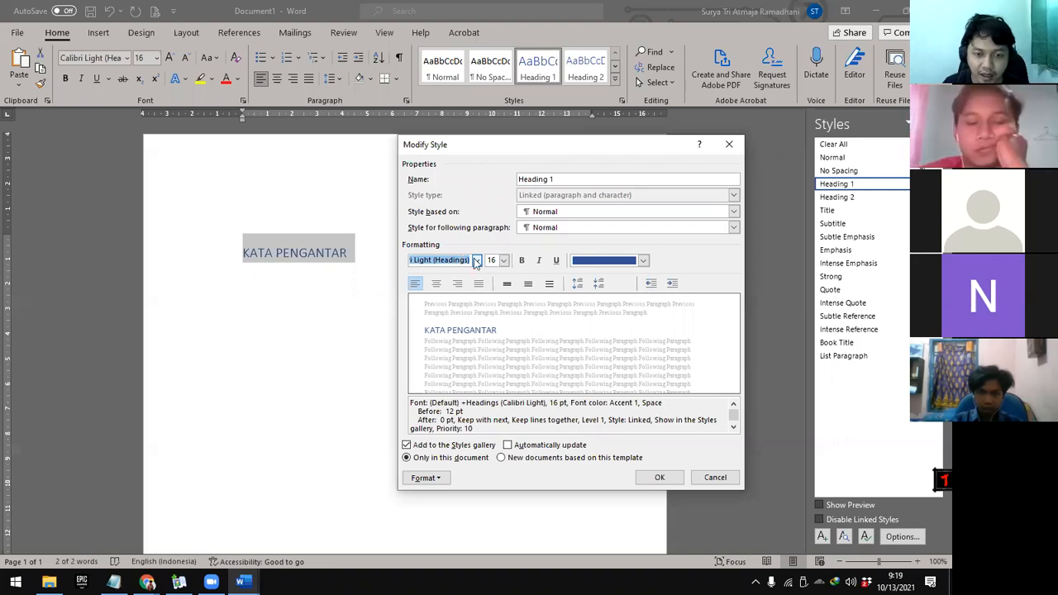
{"action": "left_click", "coordinate": [476, 261]}
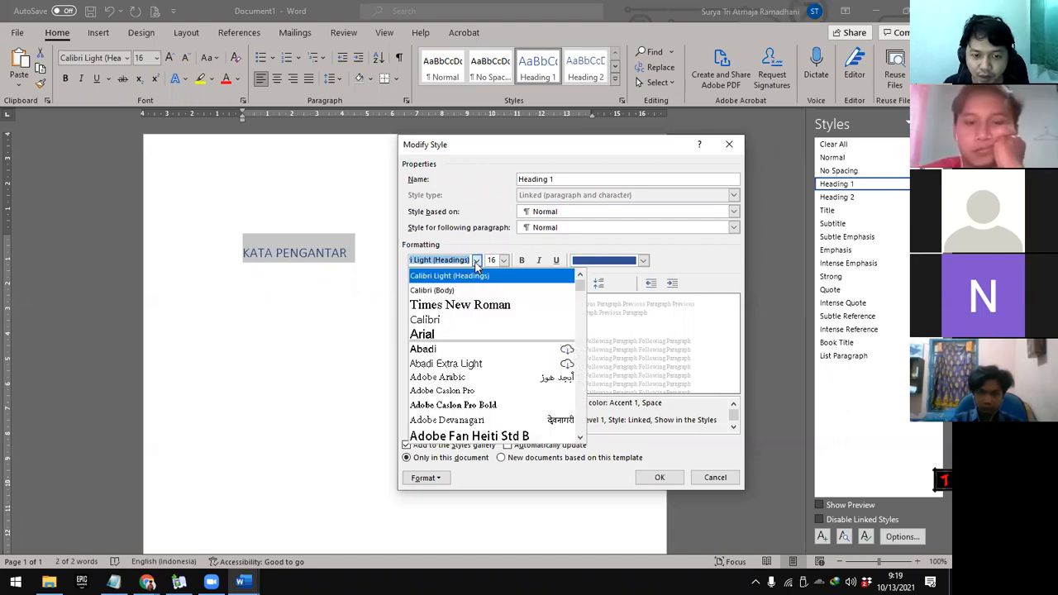
{"action": "left_click", "coordinate": [453, 306]}
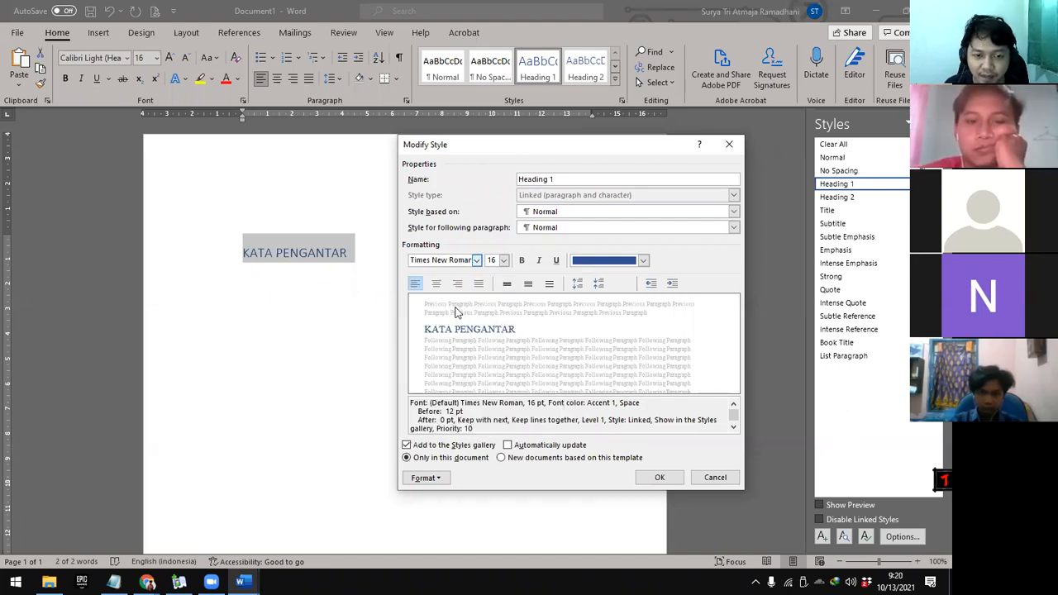
{"action": "left_click", "coordinate": [504, 261]}
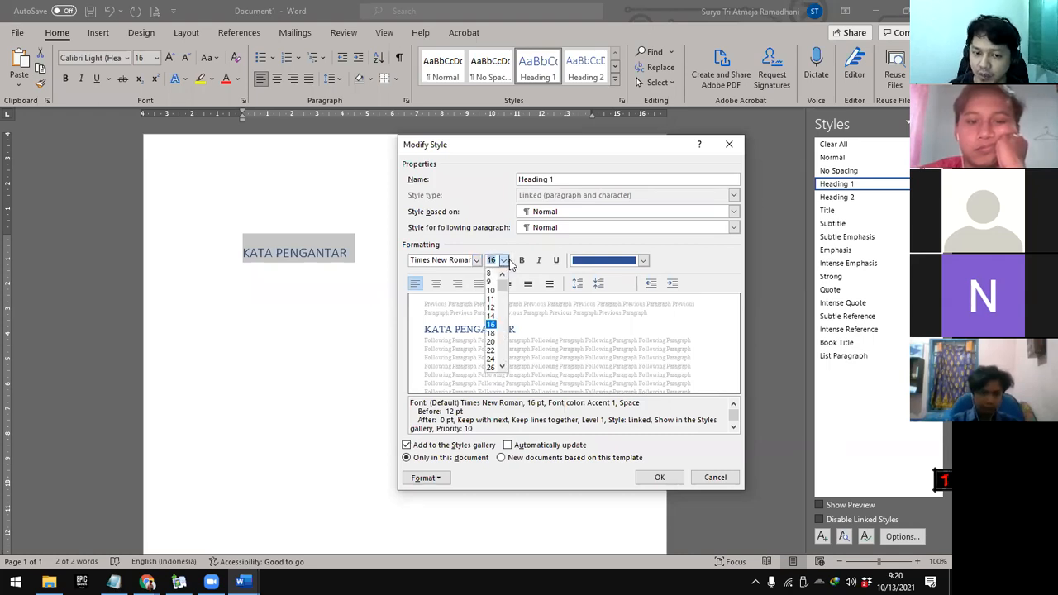
{"action": "left_click", "coordinate": [491, 318]}
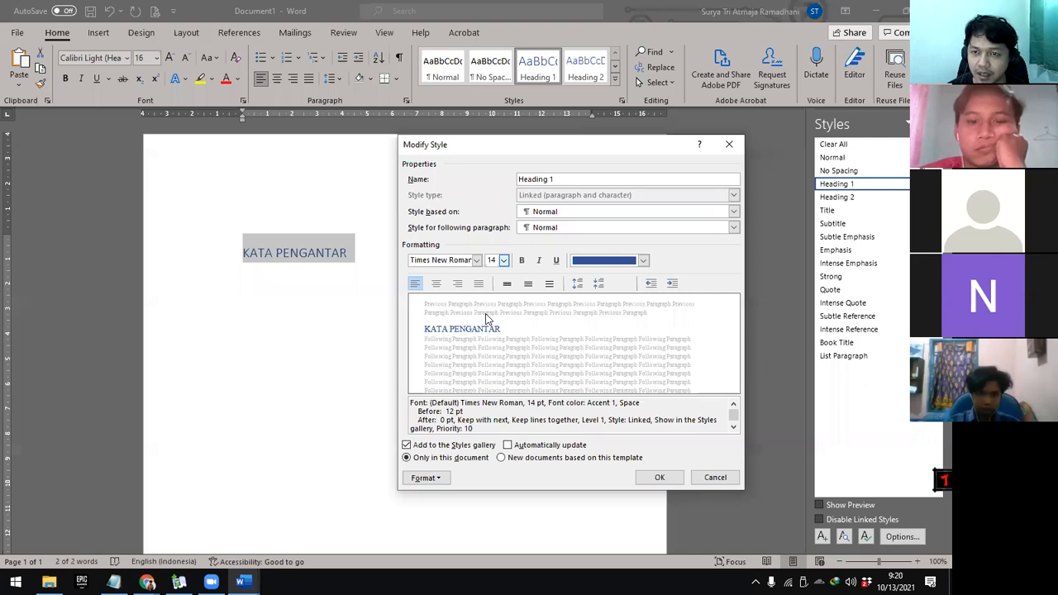
Make the Heading 1 style bold and set its font color to Automatic
{"action": "left_click", "coordinate": [523, 262]}
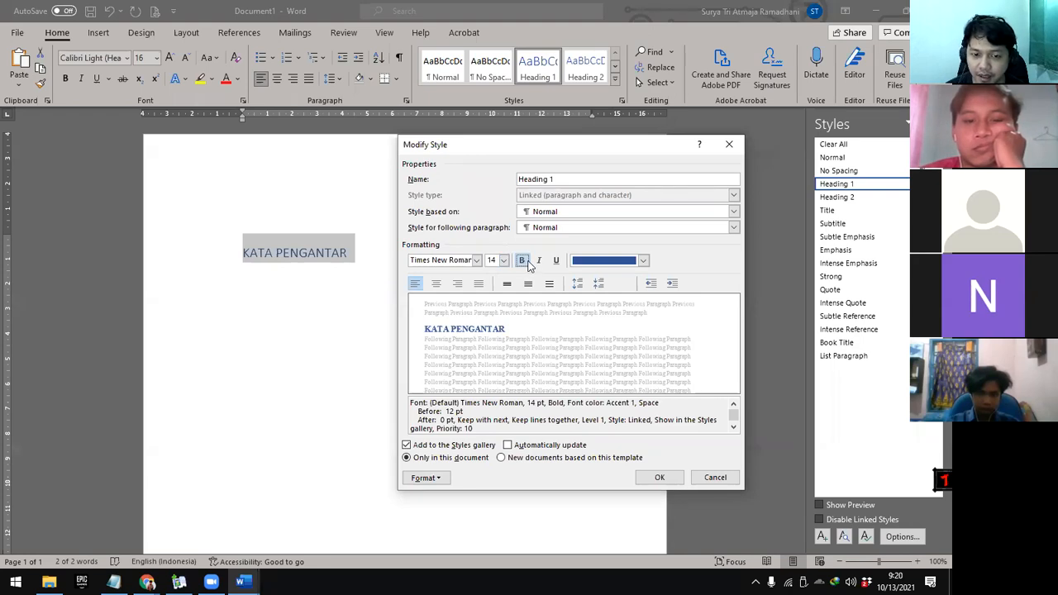
{"action": "left_click", "coordinate": [643, 260]}
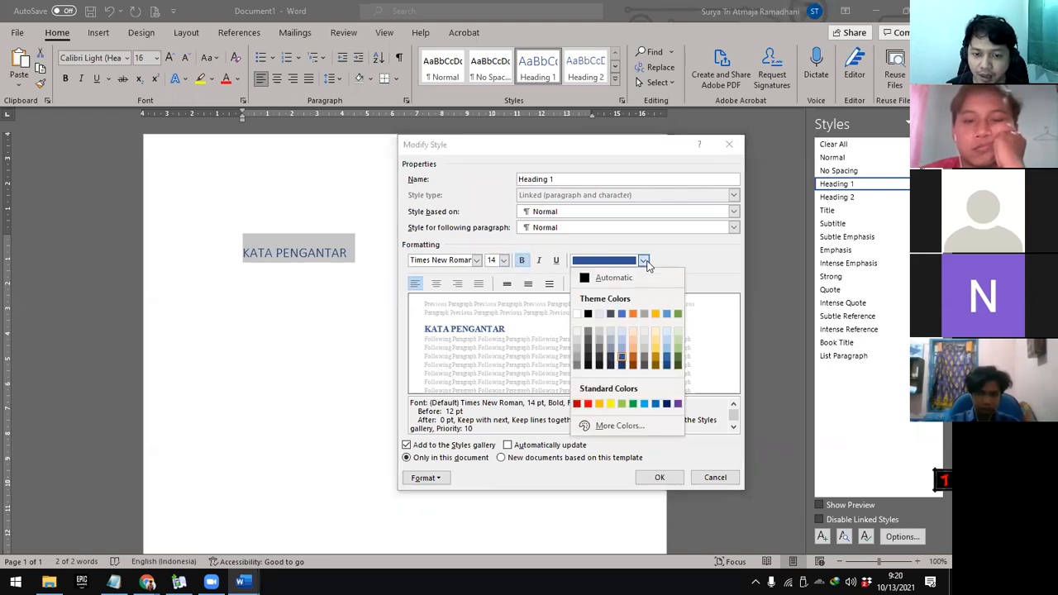
{"action": "left_click", "coordinate": [589, 314]}
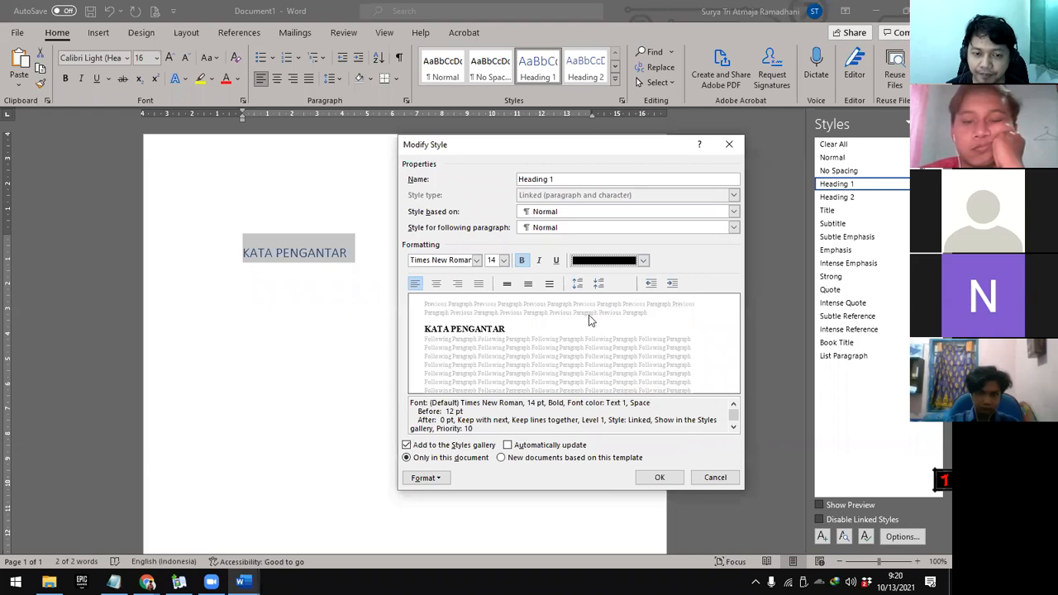
{"action": "left_click", "coordinate": [644, 261]}
{"action": "left_click", "coordinate": [588, 278]}
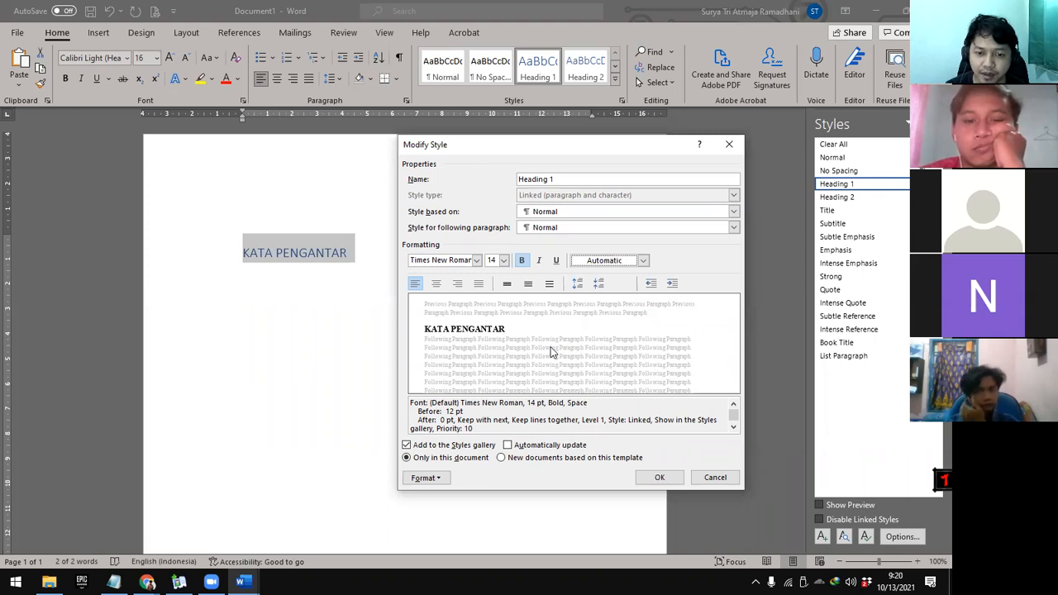
Give the Heading 1 style 1.5 line spacing and centered alignment, and apply the style changes
{"action": "left_click", "coordinate": [529, 284]}
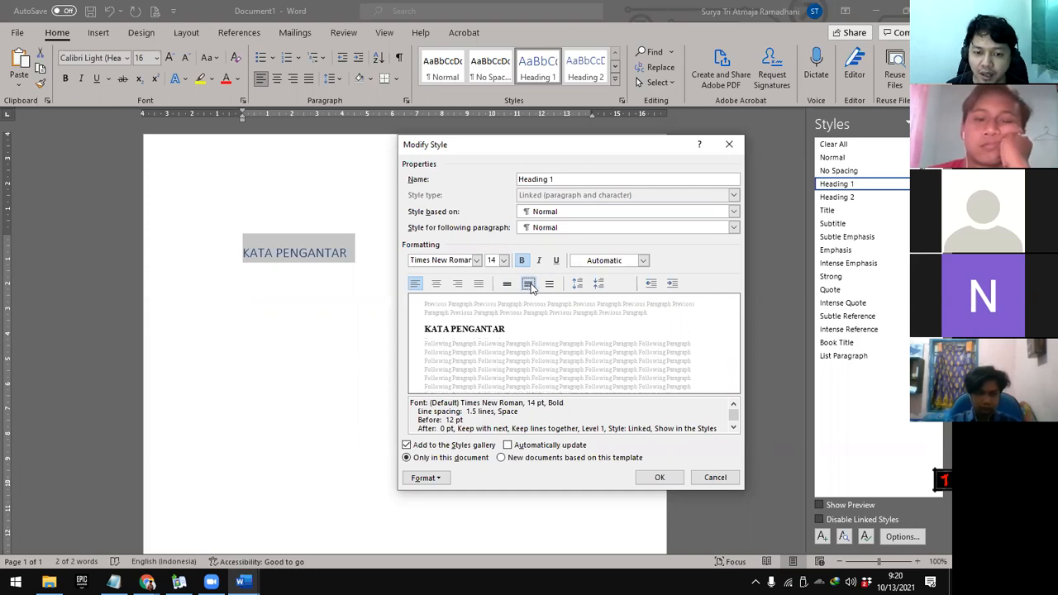
{"action": "left_click", "coordinate": [550, 285]}
{"action": "left_click", "coordinate": [529, 285]}
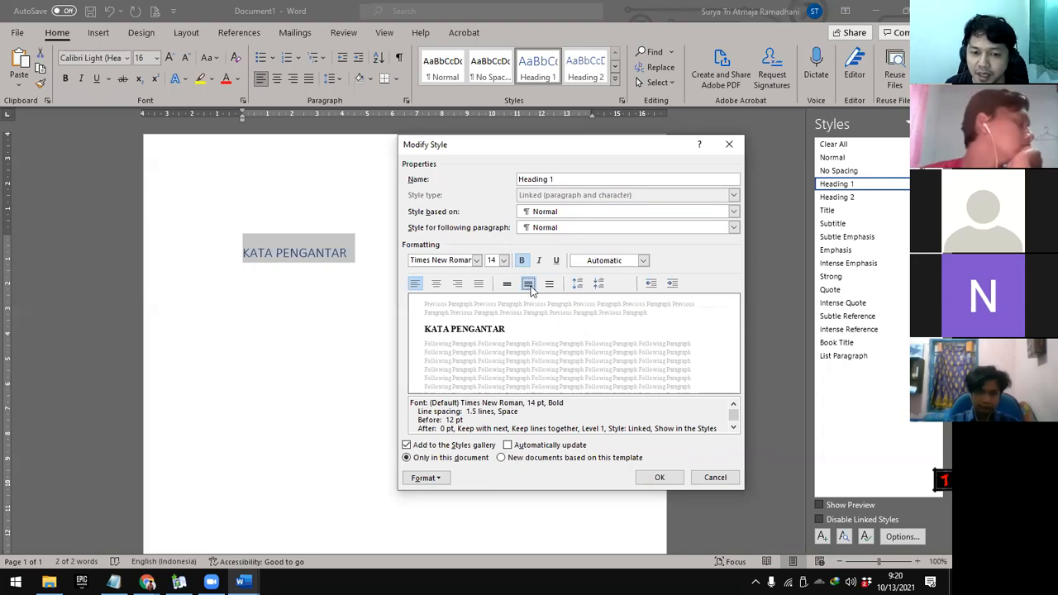
{"action": "left_click", "coordinate": [435, 284]}
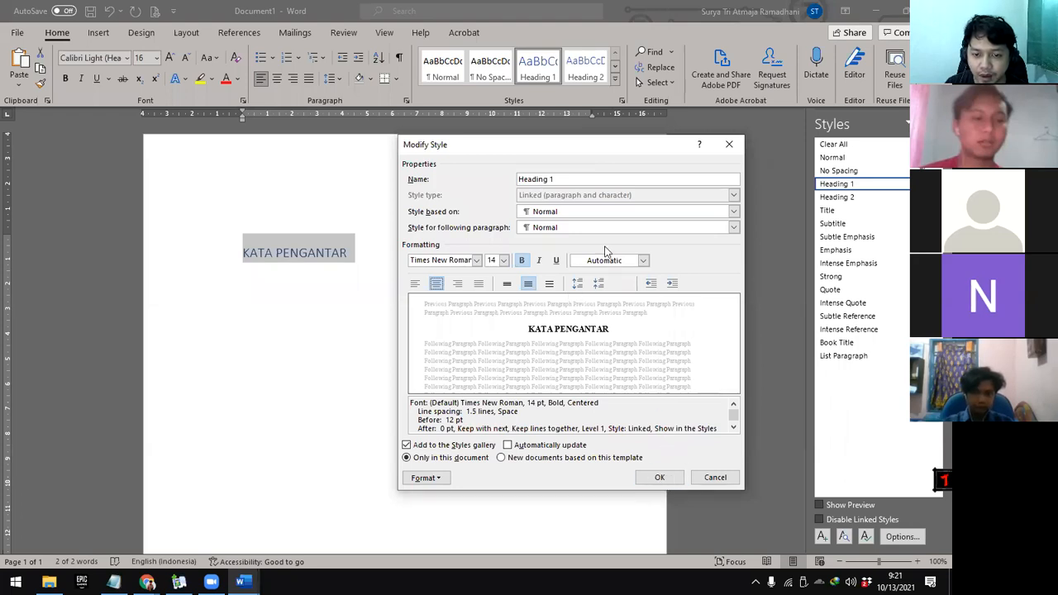
{"action": "left_click", "coordinate": [654, 477]}
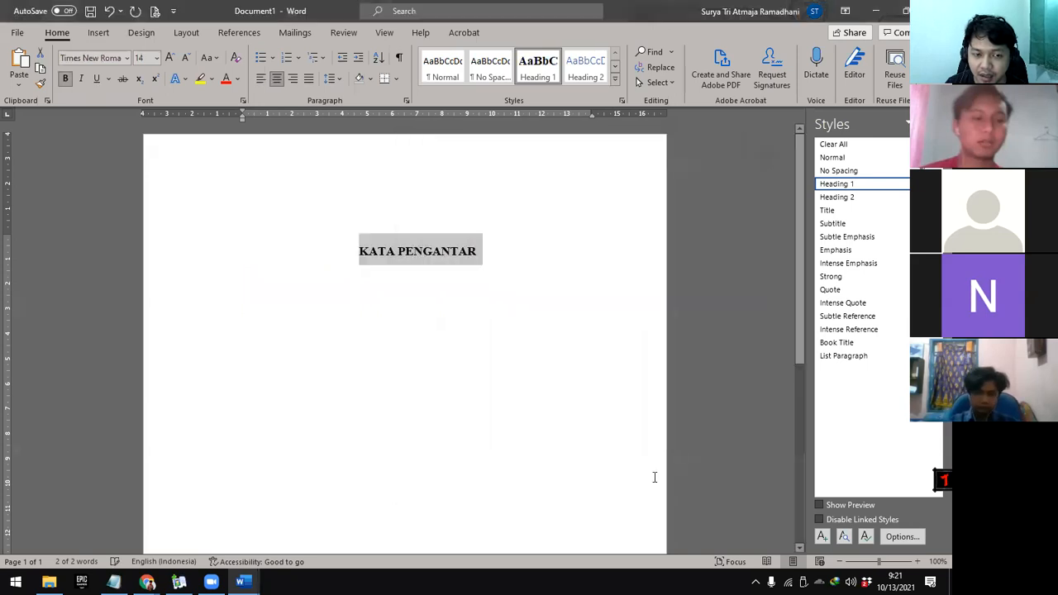
Show the Navigation pane, narrow it, and go to the KATA PENGANTAR heading from it
{"action": "left_click", "coordinate": [402, 253]}
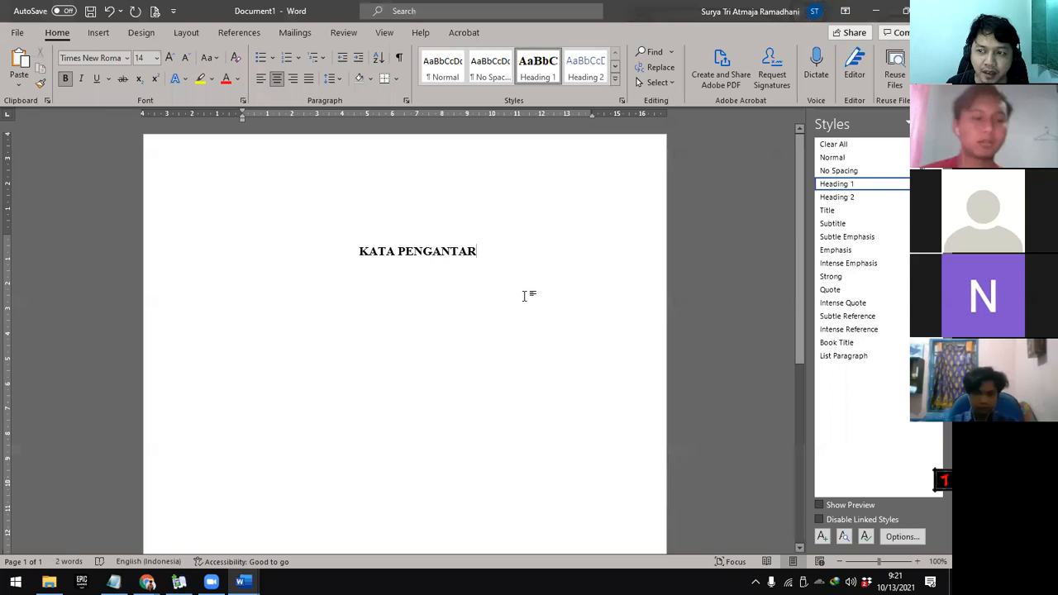
{"action": "left_click", "coordinate": [384, 33]}
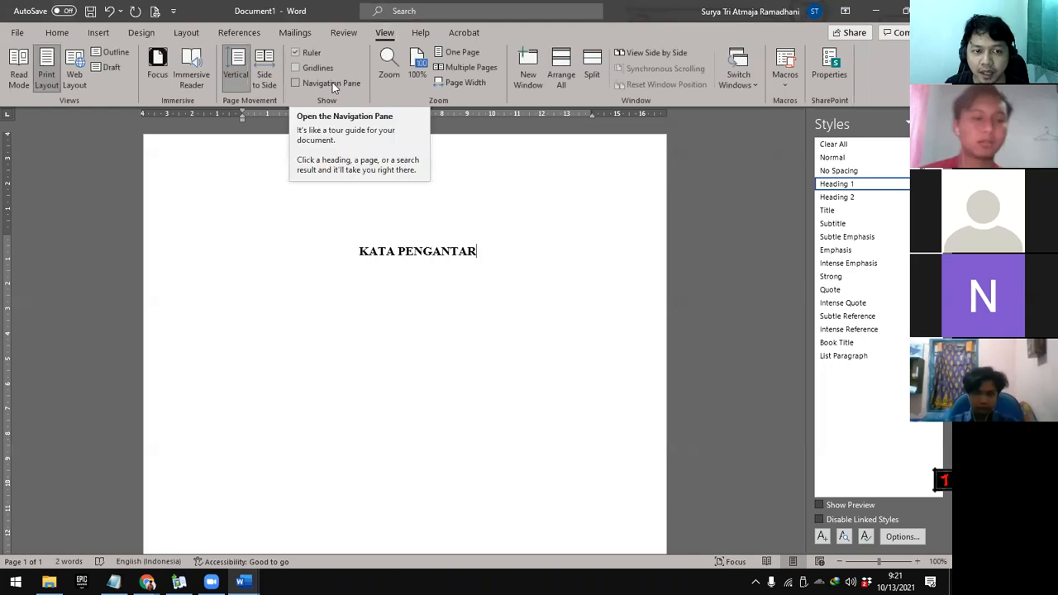
{"action": "left_click", "coordinate": [335, 83]}
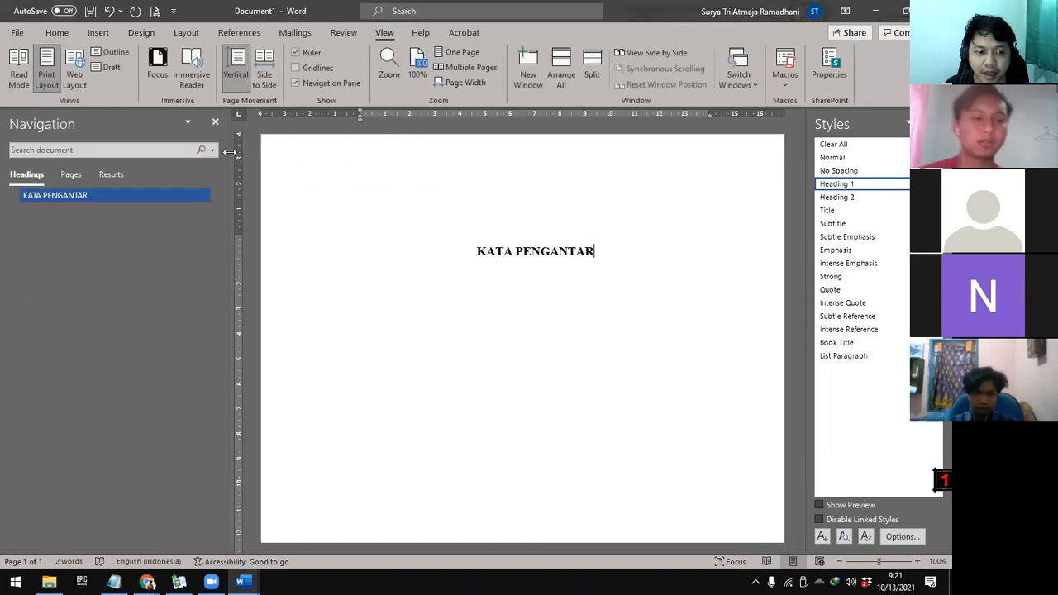
{"action": "left_click_drag", "start_coordinate": [237, 160], "coordinate": [142, 175]}
{"action": "left_click", "coordinate": [33, 196]}
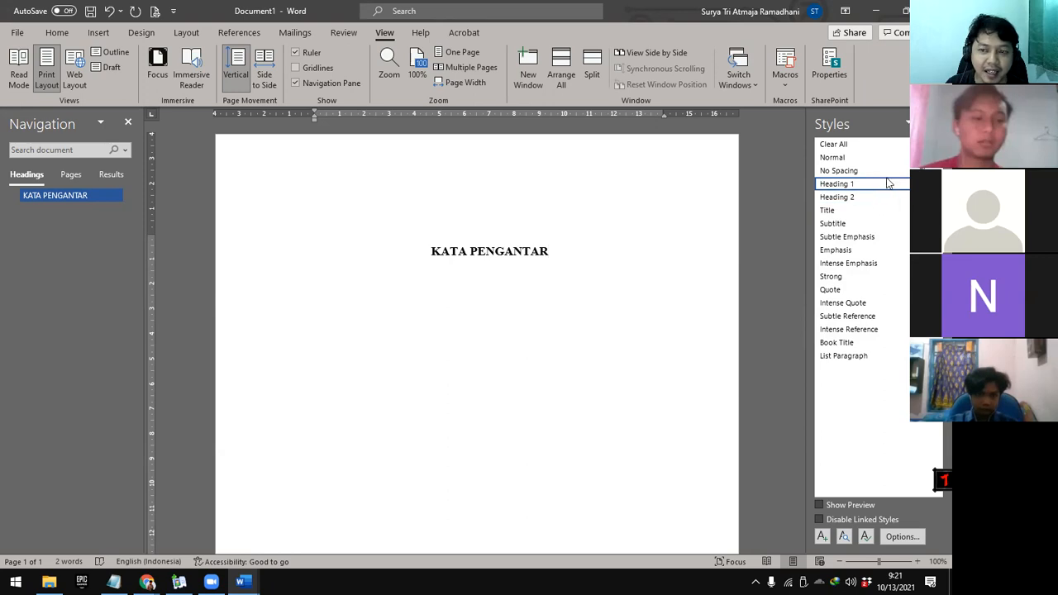
{"action": "left_click", "coordinate": [134, 200]}
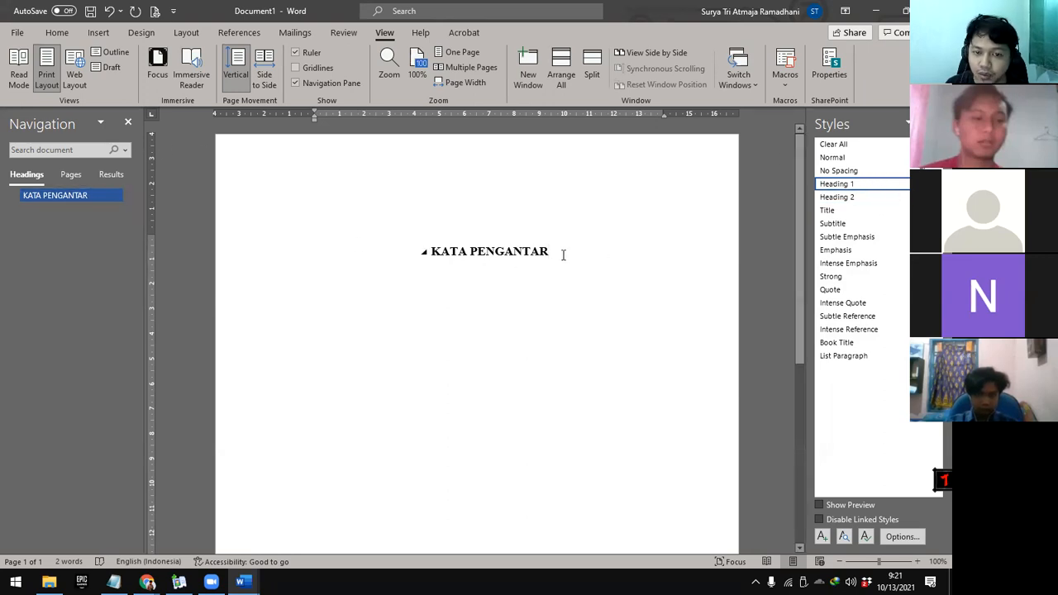
Start a new paragraph below the KATA PENGANTAR heading and generate placeholder text there with =RAND(8)
{"action": "key", "text": "Return"}
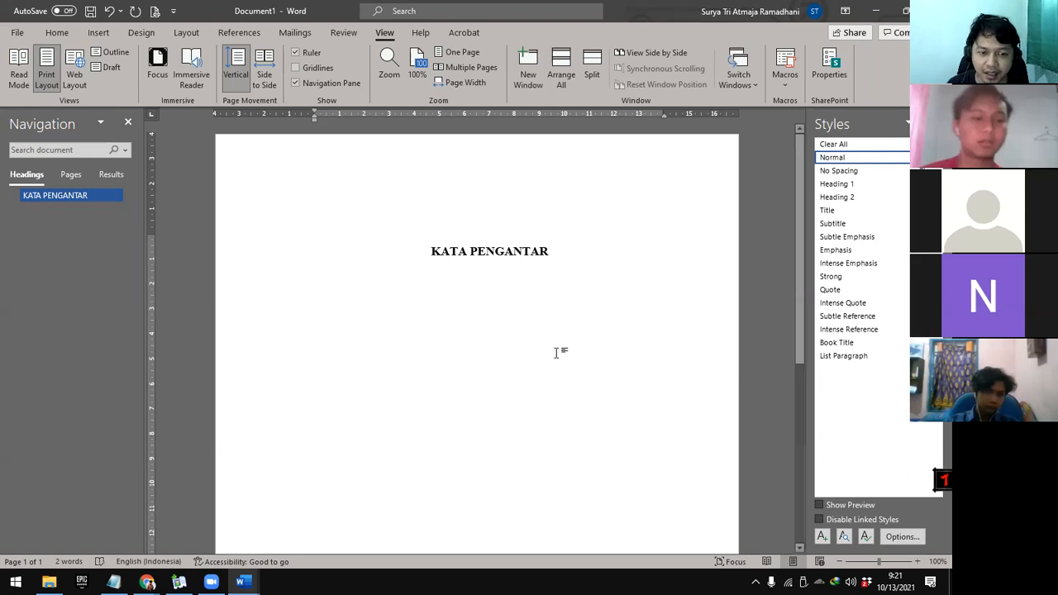
{"action": "left_click", "coordinate": [340, 293]}
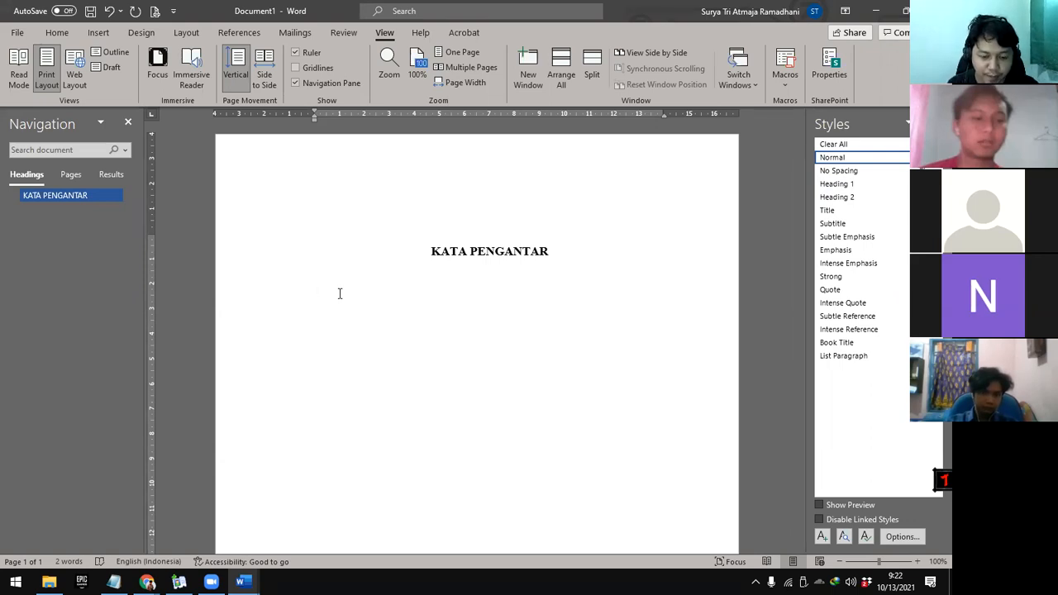
{"action": "type", "text": "="}
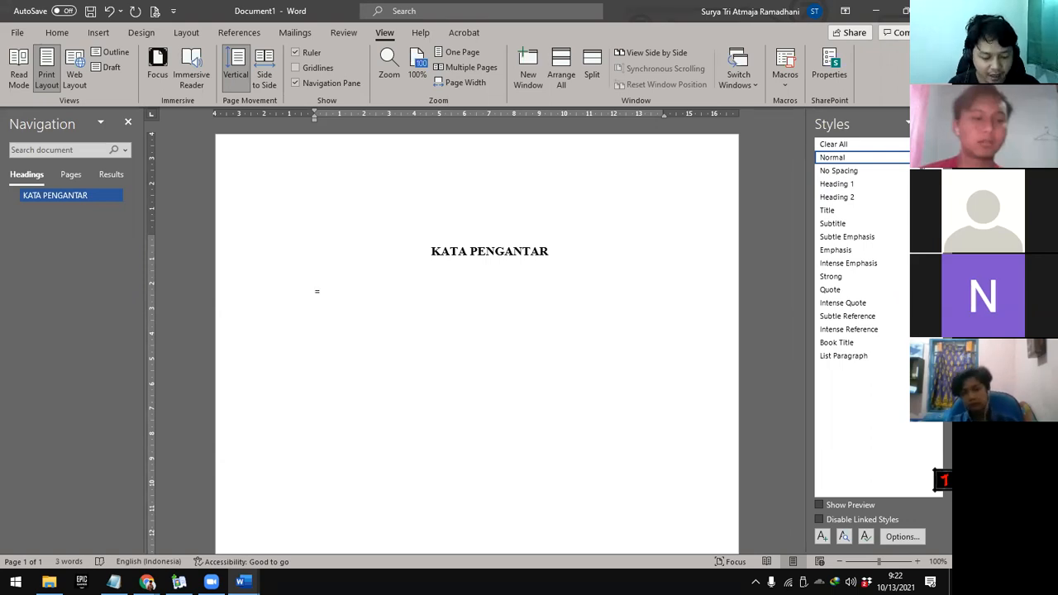
{"action": "type", "text": "RAND"}
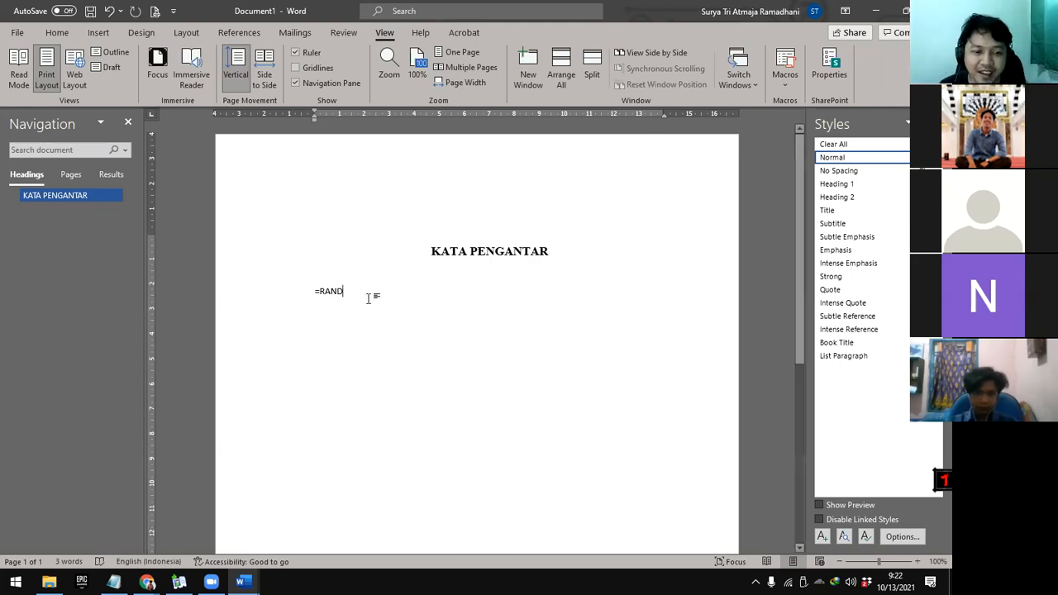
{"action": "type", "text": "("}
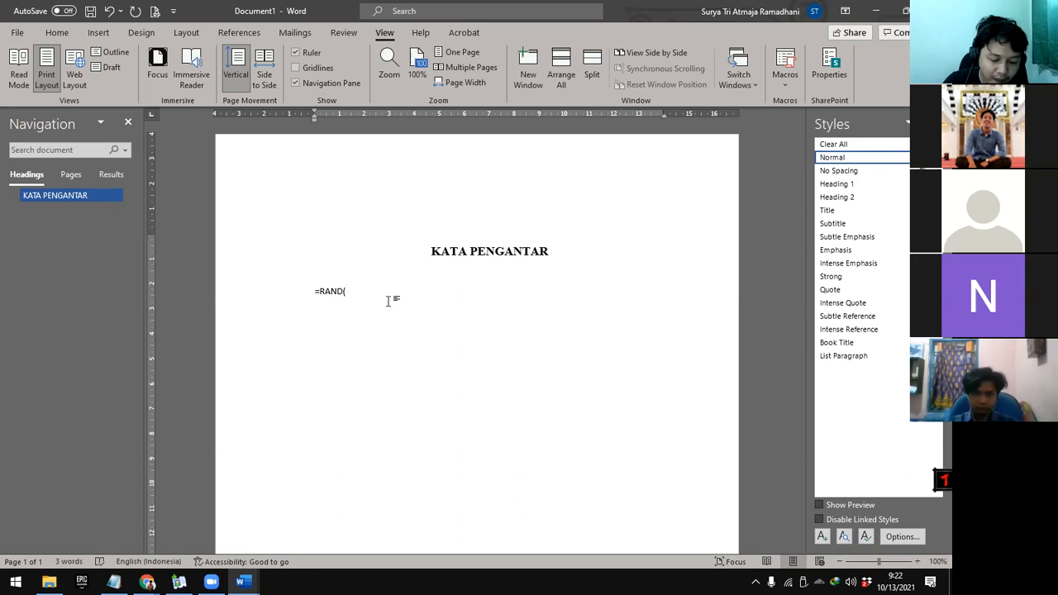
{"action": "type", "text": "8"}
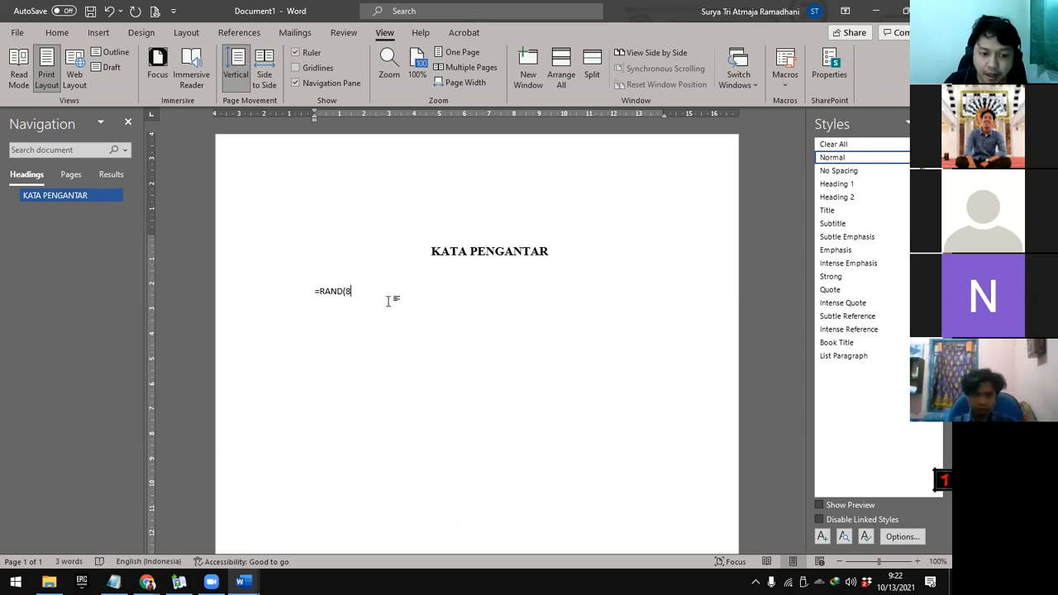
{"action": "type", "text": ")"}
{"action": "key", "text": "Return"}
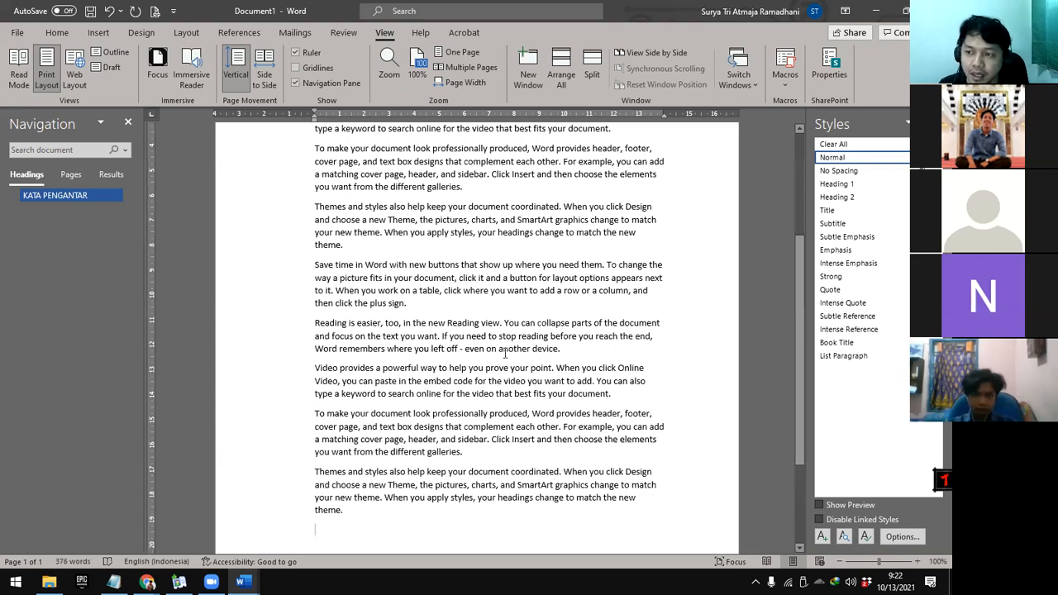
Select all the placeholder paragraphs below the KATA PENGANTAR heading and set their line spacing to 1.5
{"action": "scroll", "coordinate": [506, 354], "scroll_direction": "up", "scroll_amount": 5}
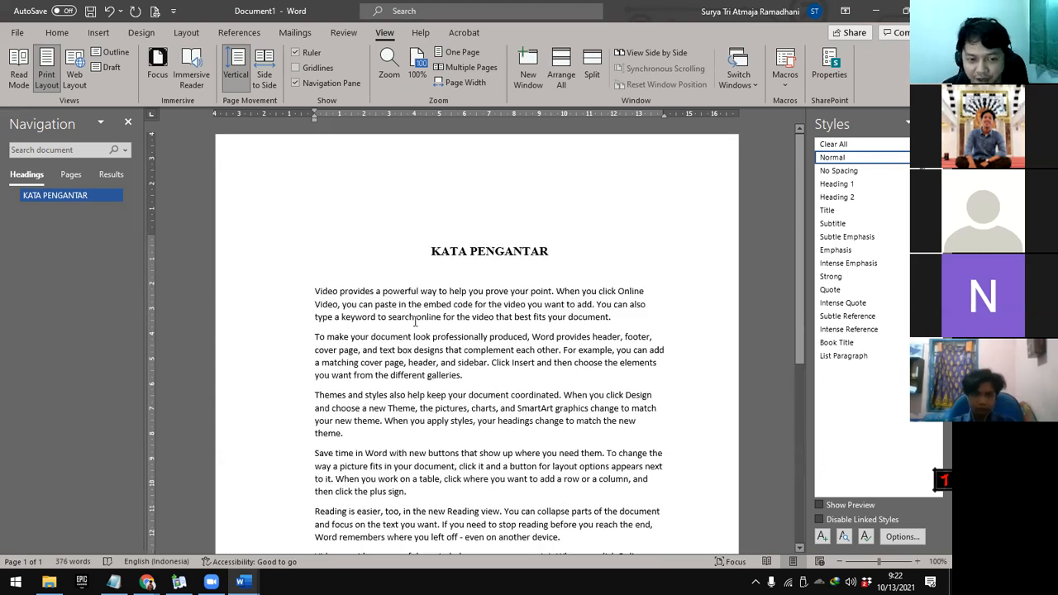
{"action": "scroll", "coordinate": [362, 296], "scroll_direction": "down", "scroll_amount": 8}
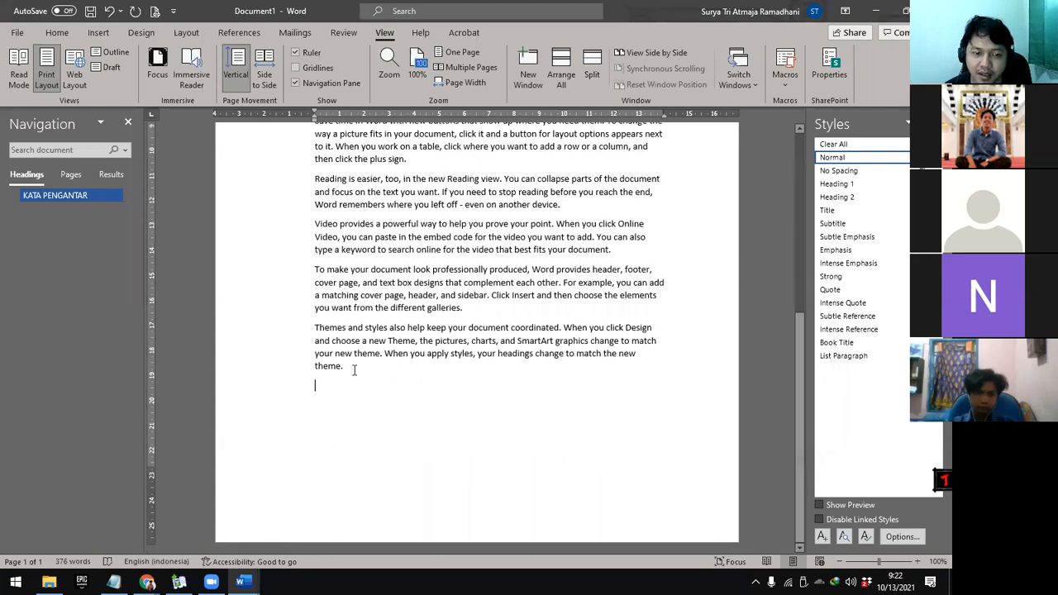
{"action": "left_click_drag", "start_coordinate": [363, 369], "coordinate": [315, 289]}
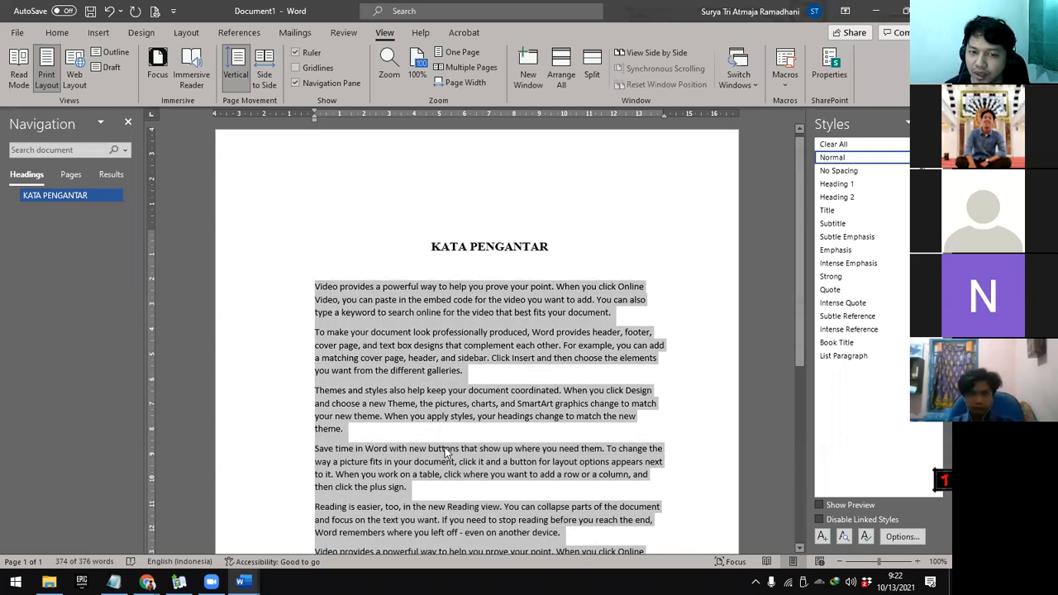
{"action": "left_click", "coordinate": [60, 34]}
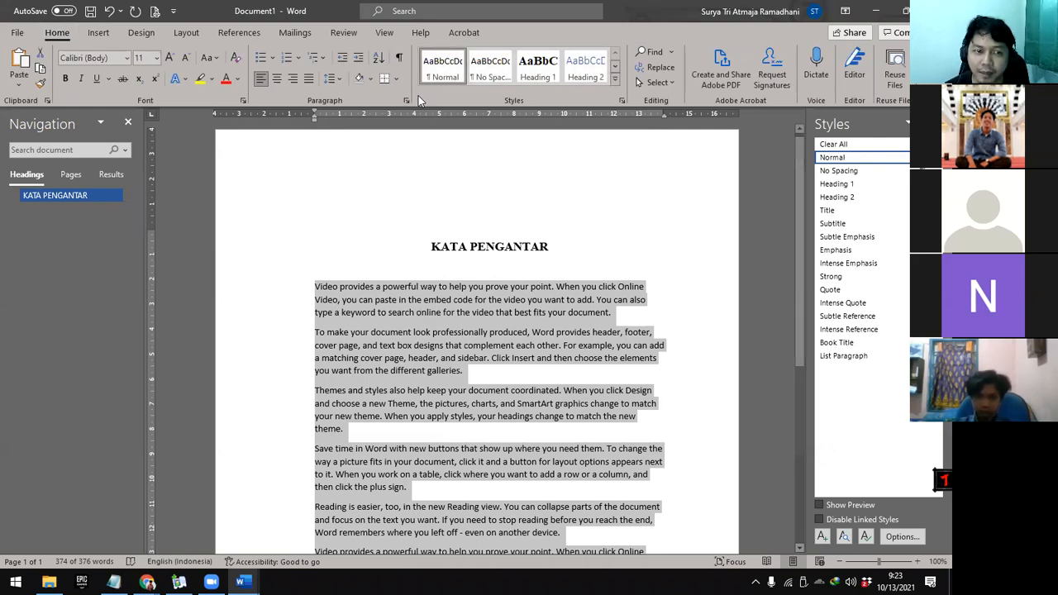
{"action": "left_click", "coordinate": [339, 81]}
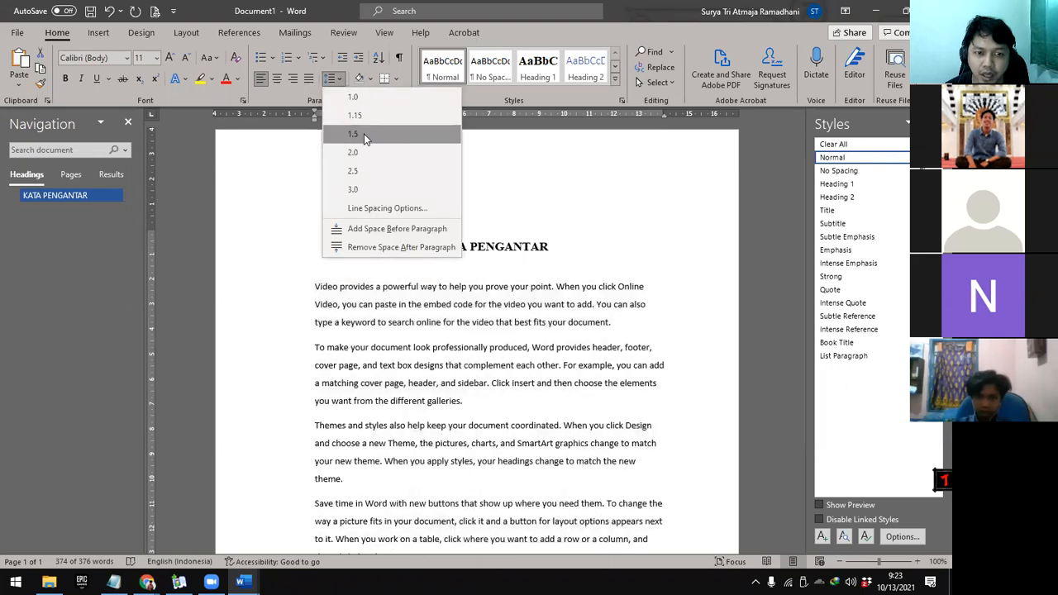
{"action": "left_click", "coordinate": [333, 81]}
{"action": "left_click", "coordinate": [333, 81]}
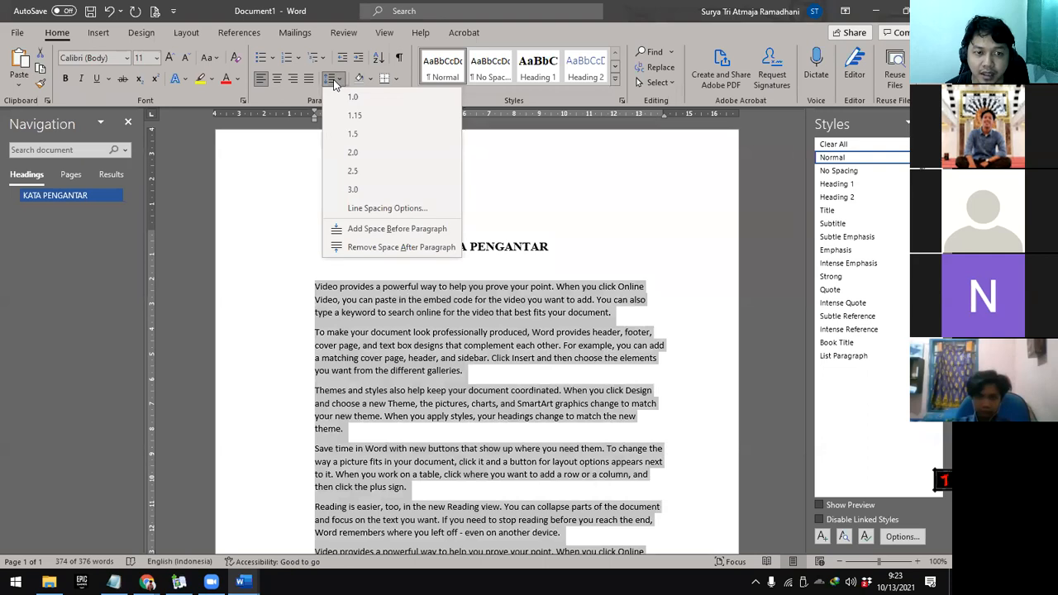
{"action": "left_click", "coordinate": [359, 133]}
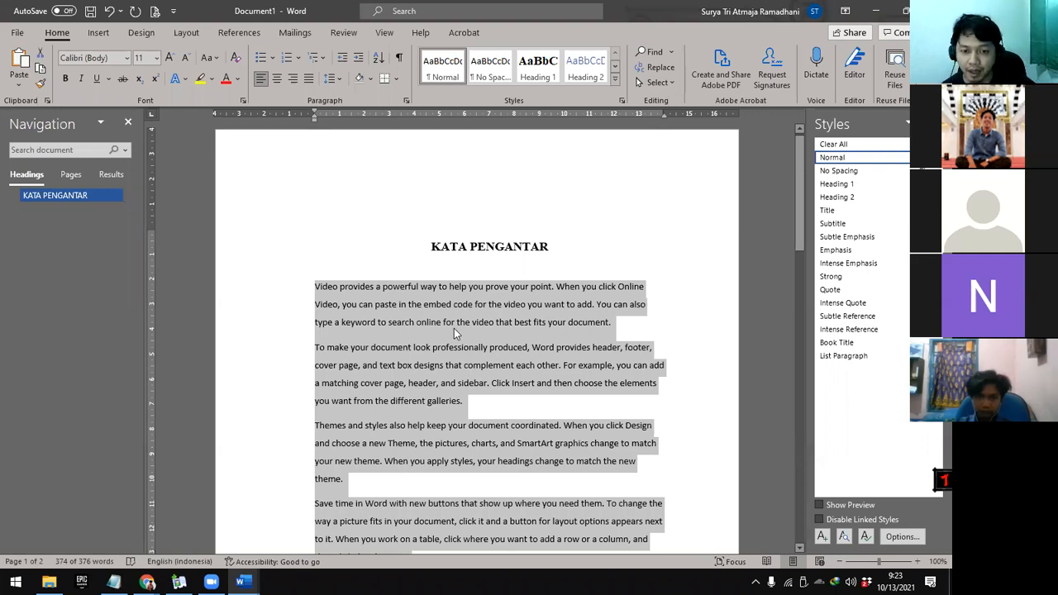
Indent the selected body paragraphs and convert the indent so that only the first line of each paragraph is indented
{"action": "key", "text": "ctrl+m"}
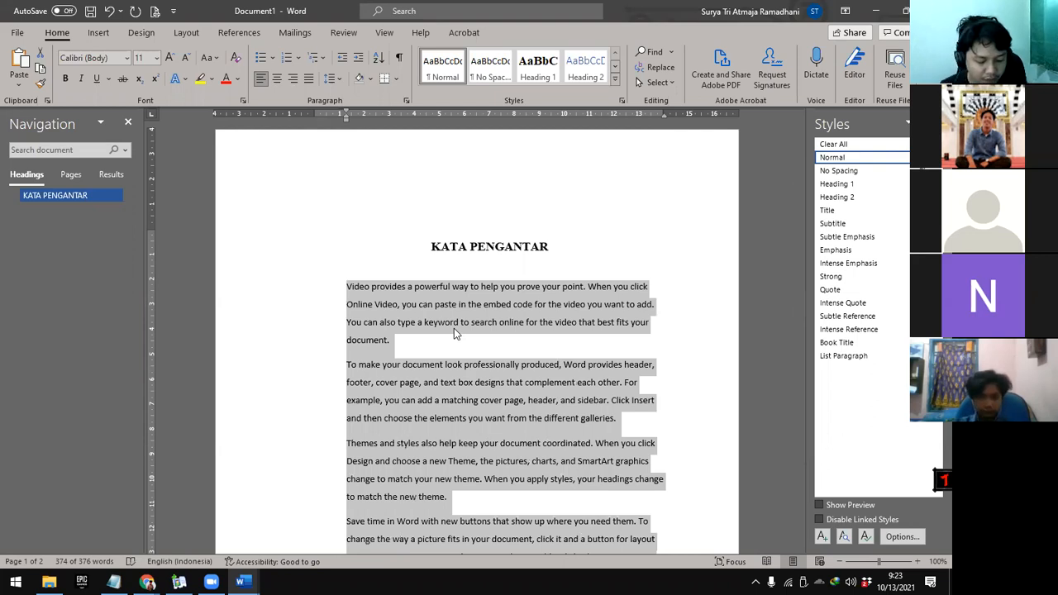
{"action": "key", "text": "ctrl+shift+t"}
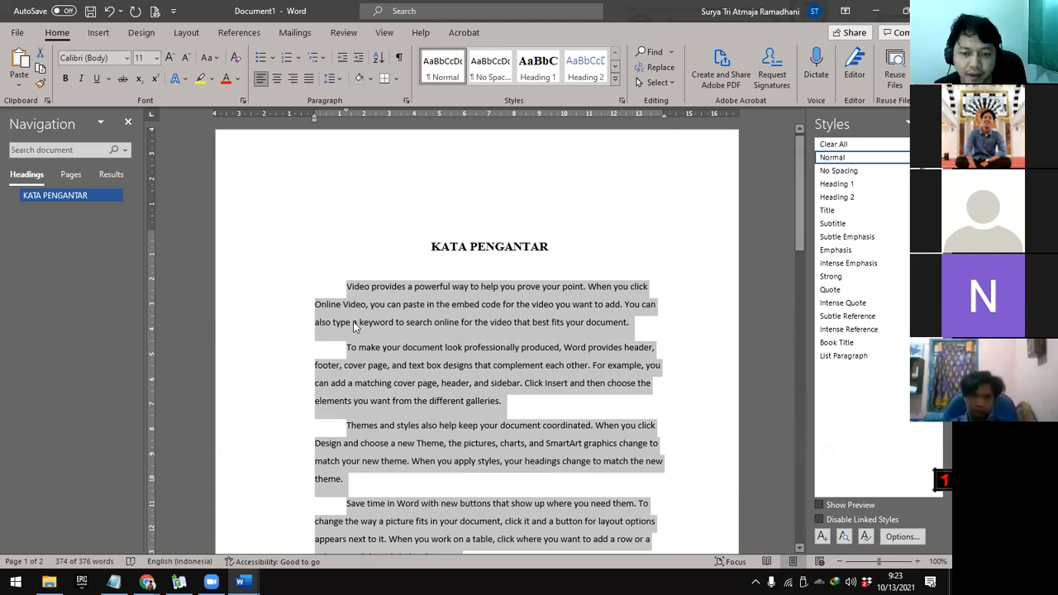
{"action": "left_click", "coordinate": [384, 288]}
Justify the first seven placeholder paragraphs below the KATA PENGANTAR heading
{"action": "scroll", "coordinate": [349, 286], "scroll_direction": "down", "scroll_amount": 1}
{"action": "left_click_drag", "start_coordinate": [349, 285], "coordinate": [507, 490]}
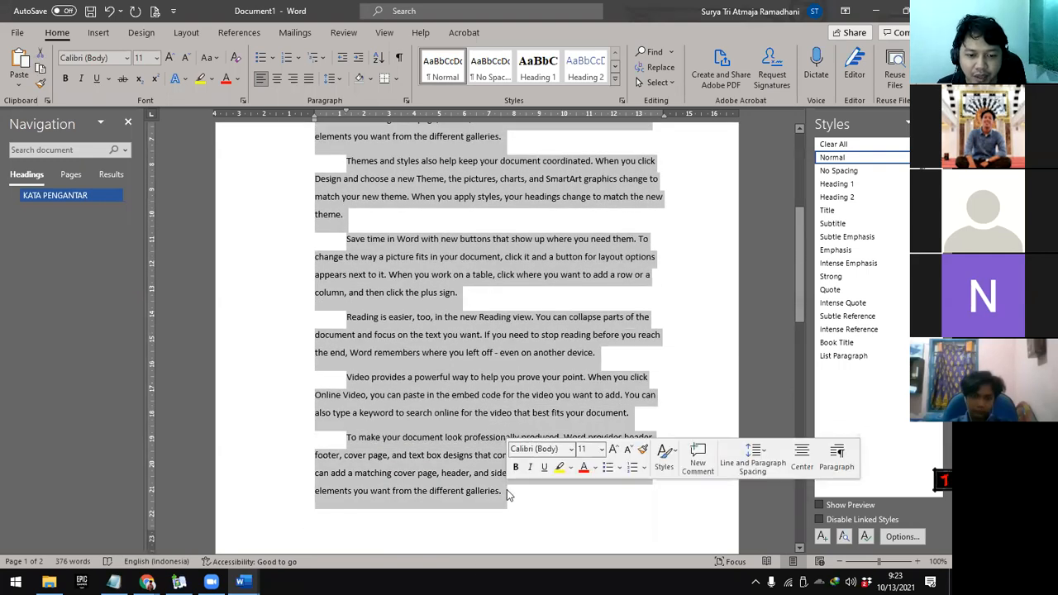
{"action": "scroll", "coordinate": [507, 490], "scroll_direction": "down", "scroll_amount": 1}
{"action": "scroll", "coordinate": [507, 492], "scroll_direction": "up", "scroll_amount": 6}
{"action": "scroll", "coordinate": [507, 494], "scroll_direction": "up", "scroll_amount": 1}
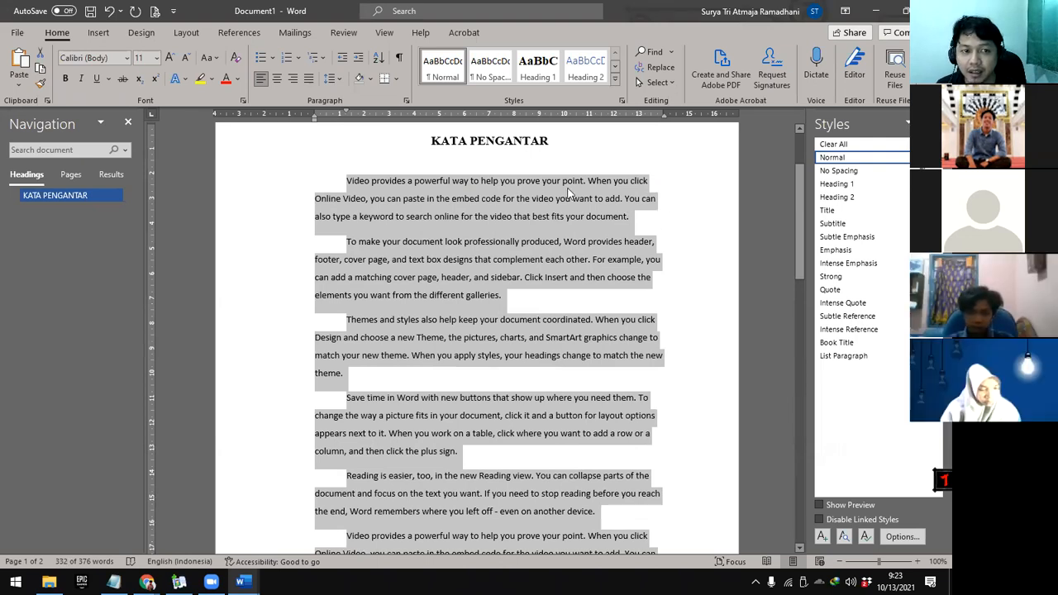
{"action": "left_click", "coordinate": [312, 79]}
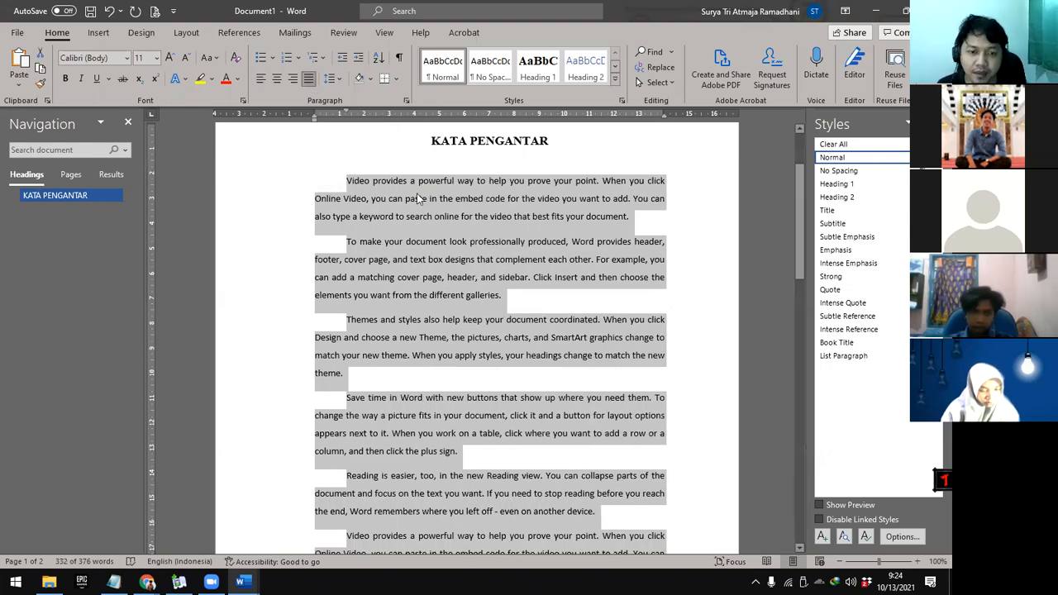
{"action": "left_click", "coordinate": [534, 215]}
{"action": "left_click", "coordinate": [348, 180]}
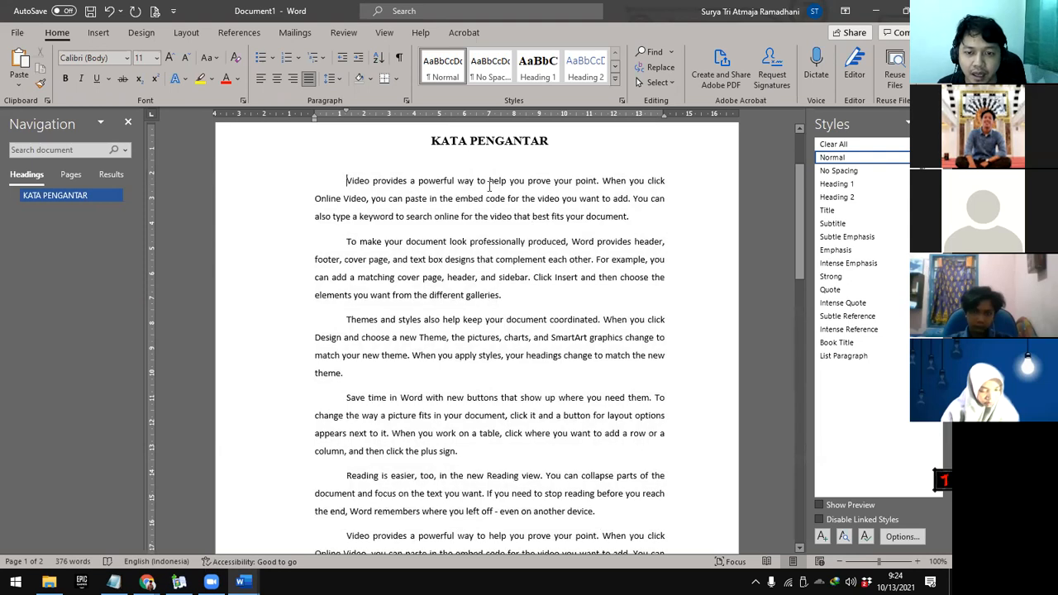
{"action": "left_click", "coordinate": [611, 197]}
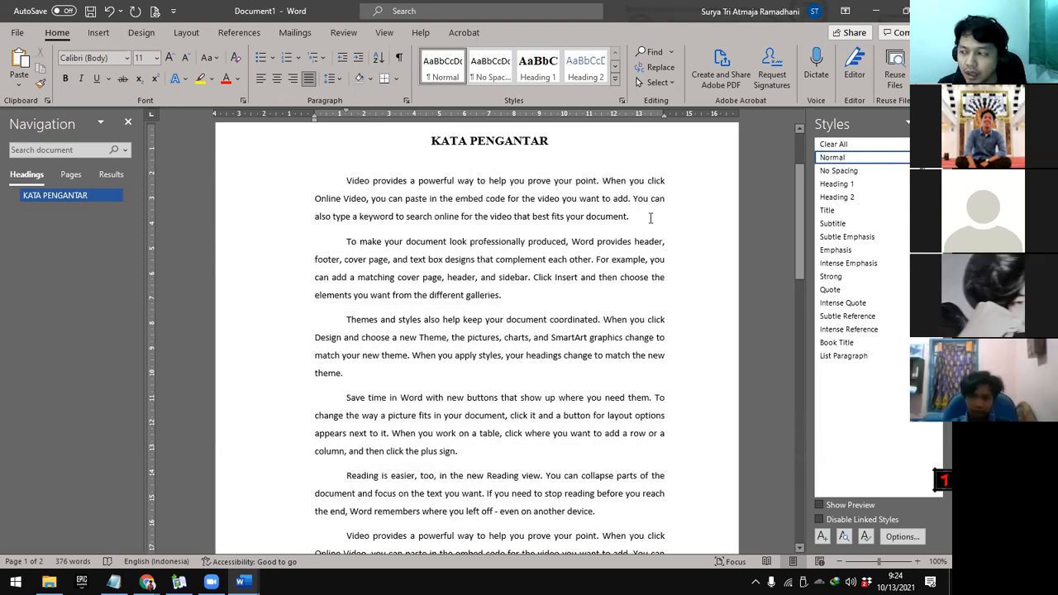
Delete the last two placeholder paragraphs at the end of the KATA PENGANTAR text
{"action": "scroll", "coordinate": [521, 297], "scroll_direction": "down", "scroll_amount": 10}
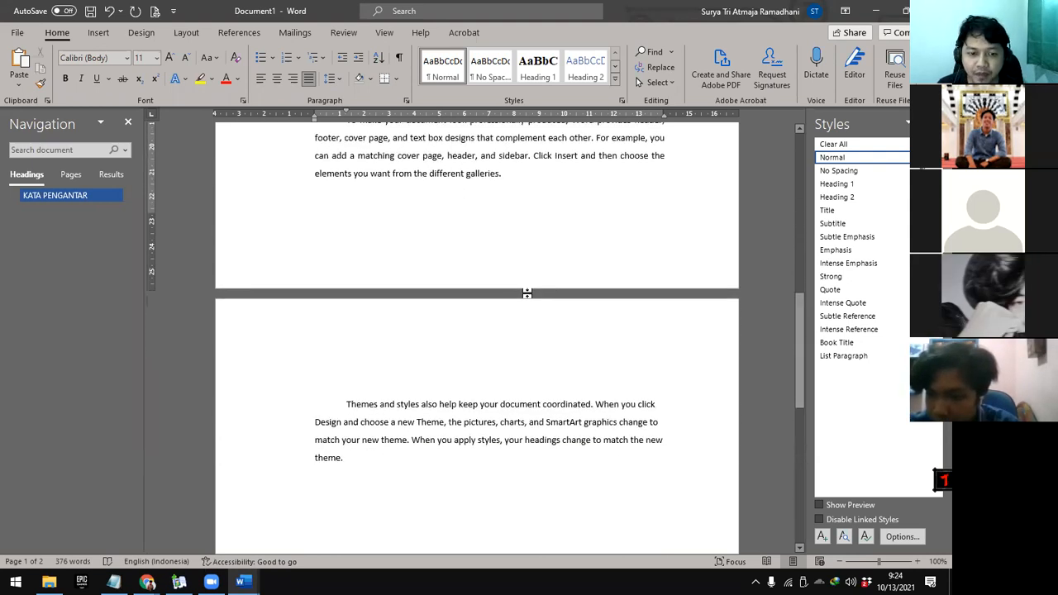
{"action": "scroll", "coordinate": [527, 293], "scroll_direction": "down", "scroll_amount": 4}
{"action": "scroll", "coordinate": [451, 353], "scroll_direction": "up", "scroll_amount": 3}
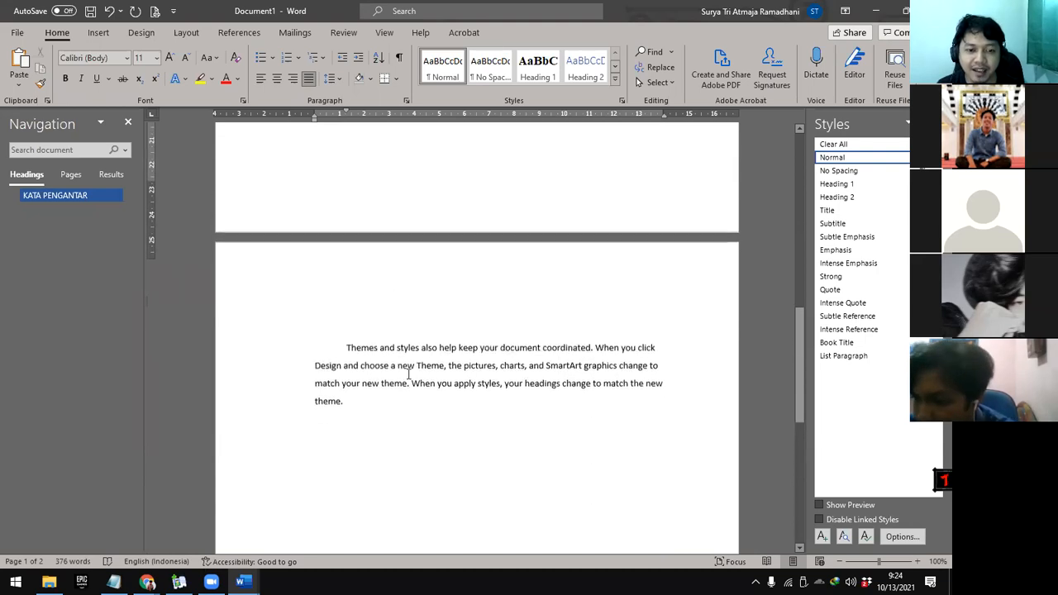
{"action": "left_click_drag", "start_coordinate": [371, 421], "coordinate": [338, 132]}
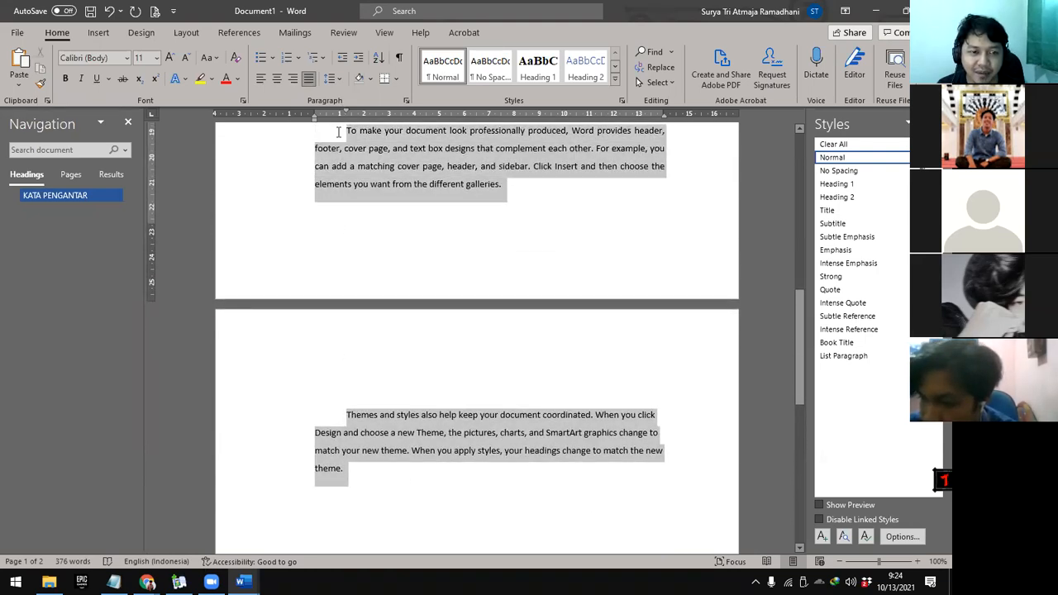
{"action": "key", "text": "Delete"}
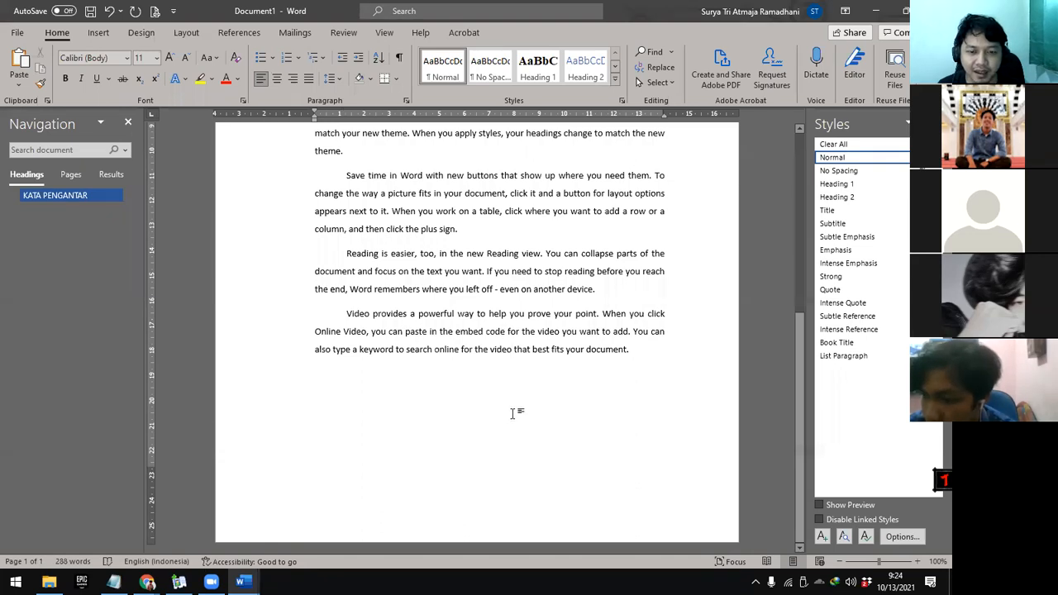
{"action": "scroll", "coordinate": [512, 414], "scroll_direction": "up", "scroll_amount": 7}
{"action": "scroll", "coordinate": [514, 414], "scroll_direction": "down", "scroll_amount": 5}
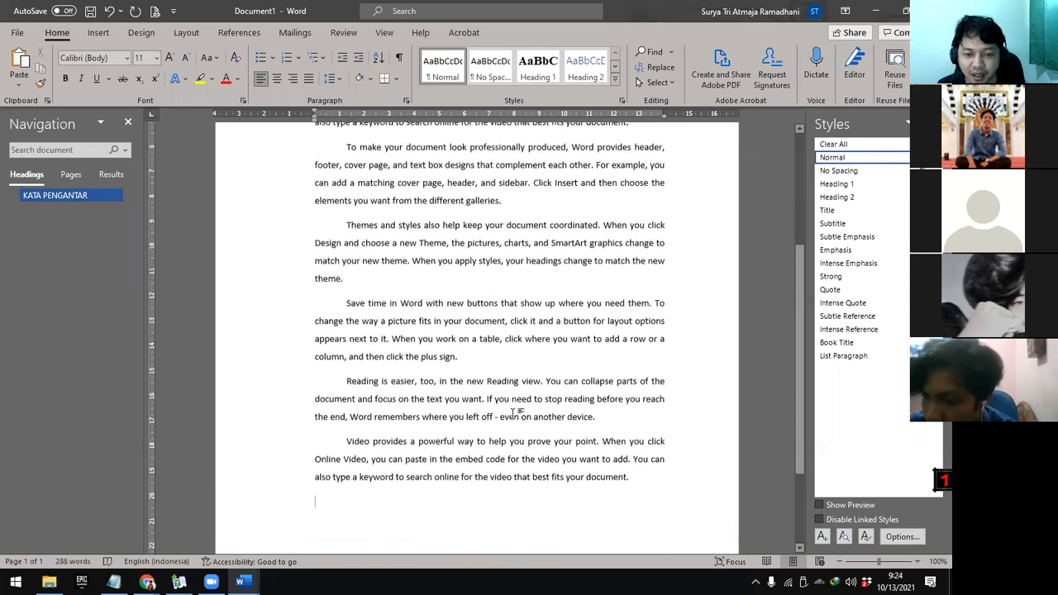
{"action": "scroll", "coordinate": [515, 414], "scroll_direction": "down", "scroll_amount": 2}
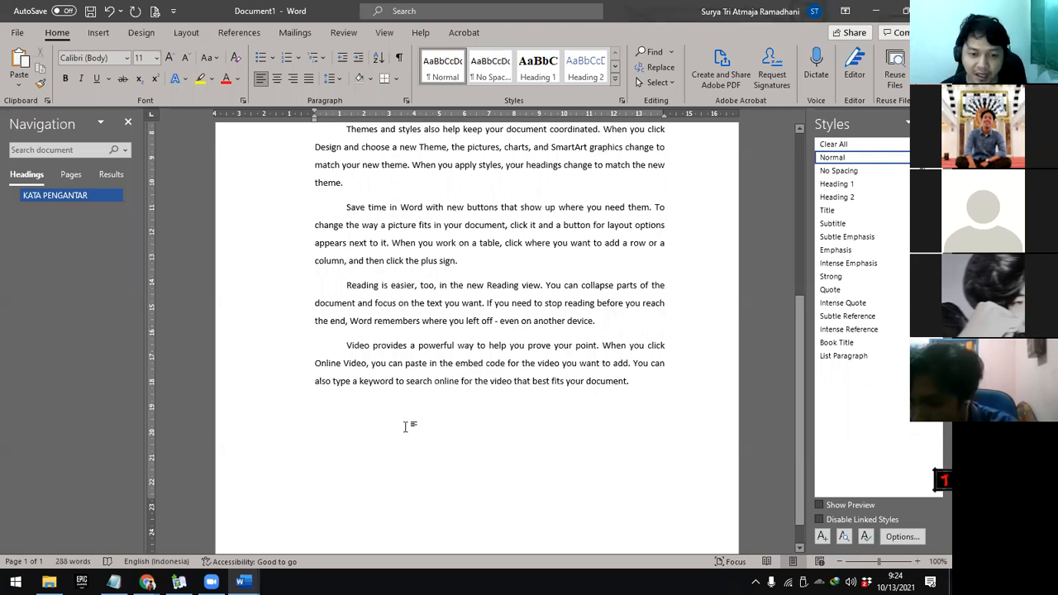
{"action": "scroll", "coordinate": [403, 453], "scroll_direction": "down", "scroll_amount": 1}
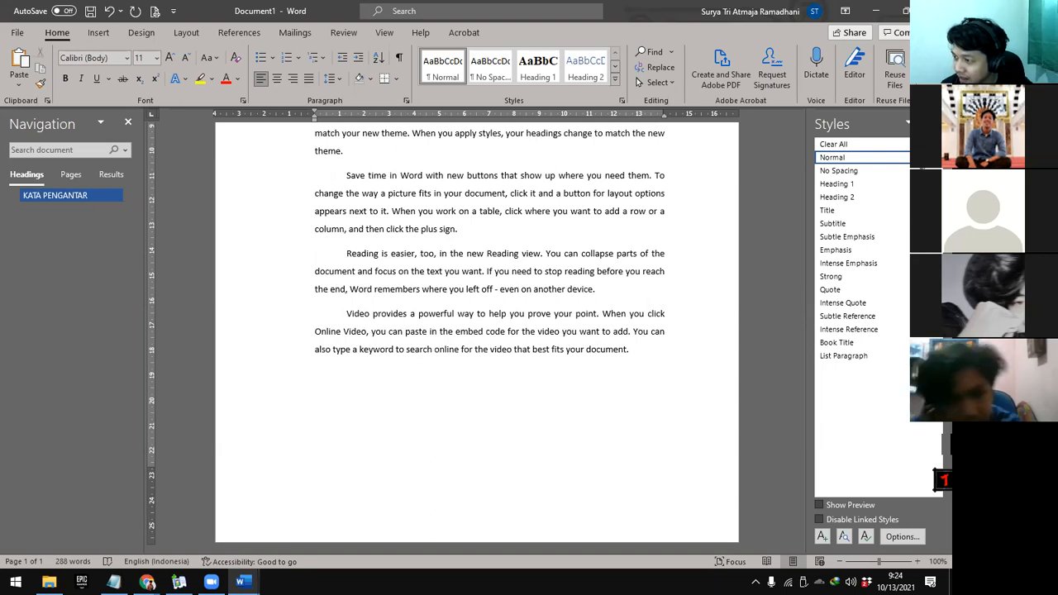
{"action": "key", "text": "alt+Tab"}
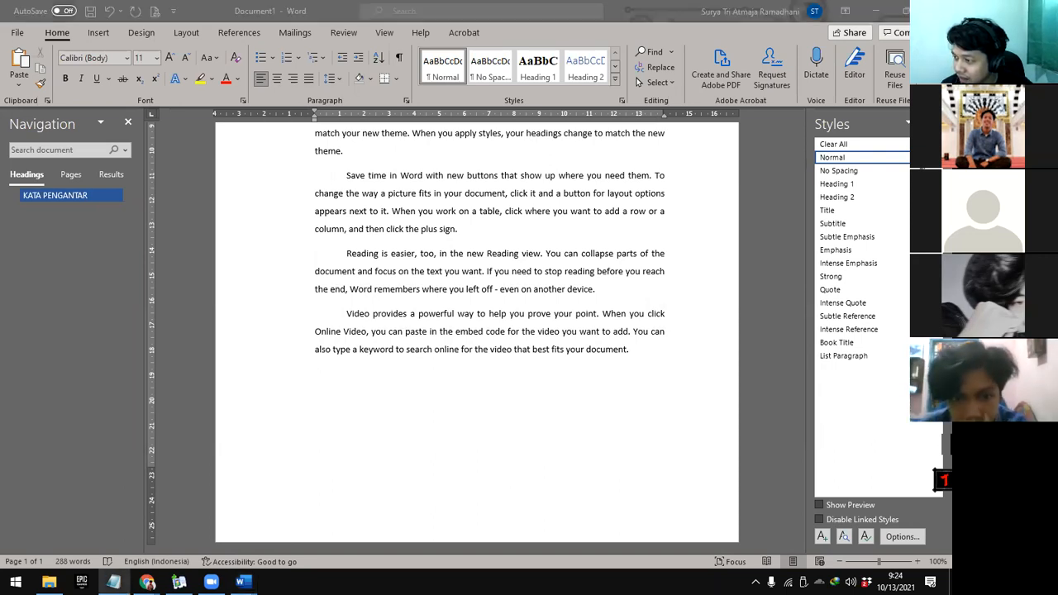
{"action": "left_click", "coordinate": [479, 425]}
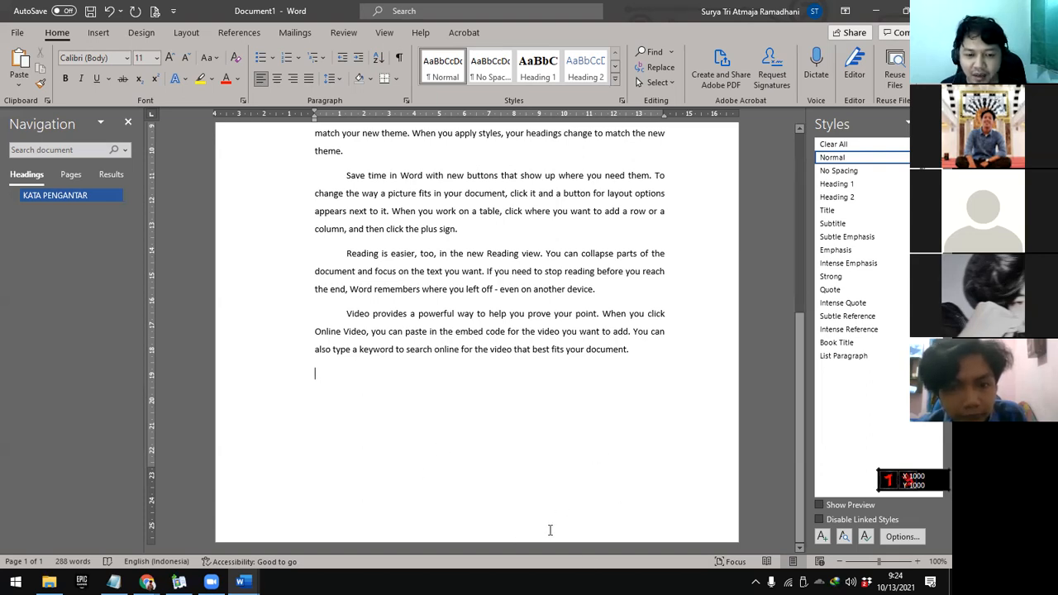
{"action": "key", "text": "Return"}
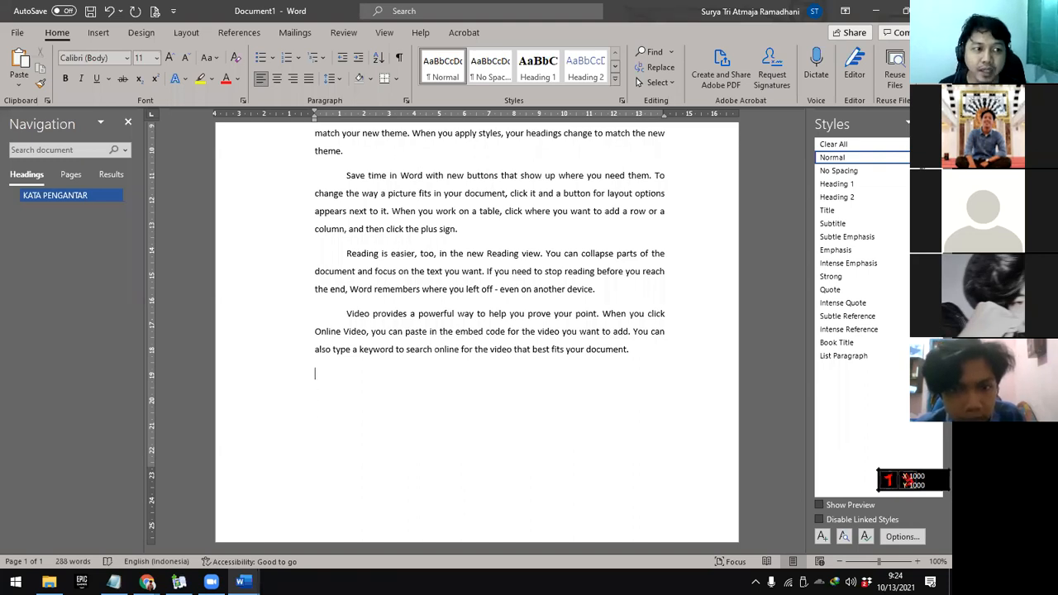
{"action": "left_click", "coordinate": [97, 32]}
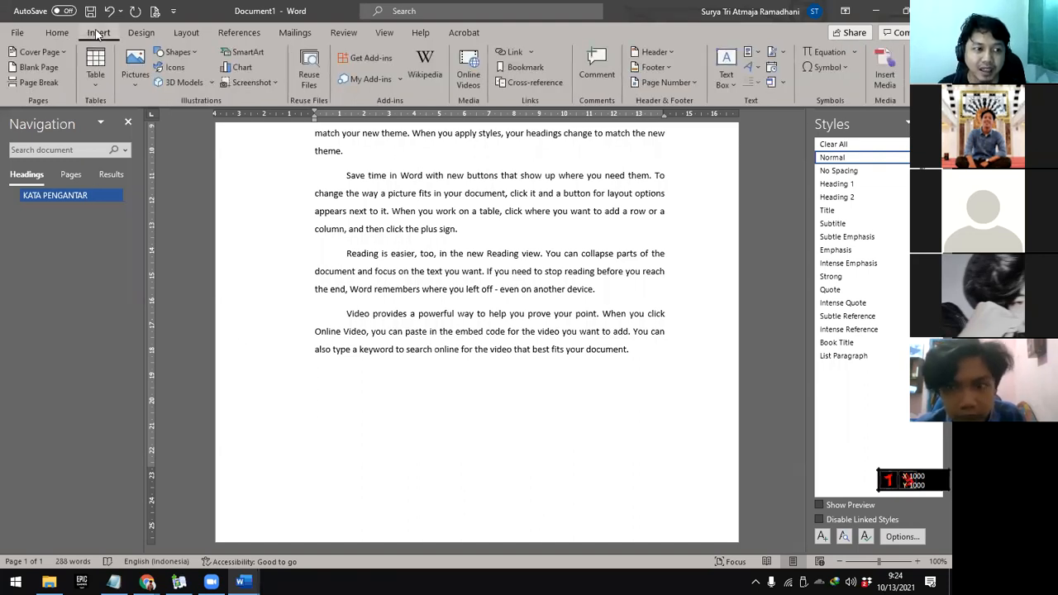
{"action": "left_click", "coordinate": [38, 82]}
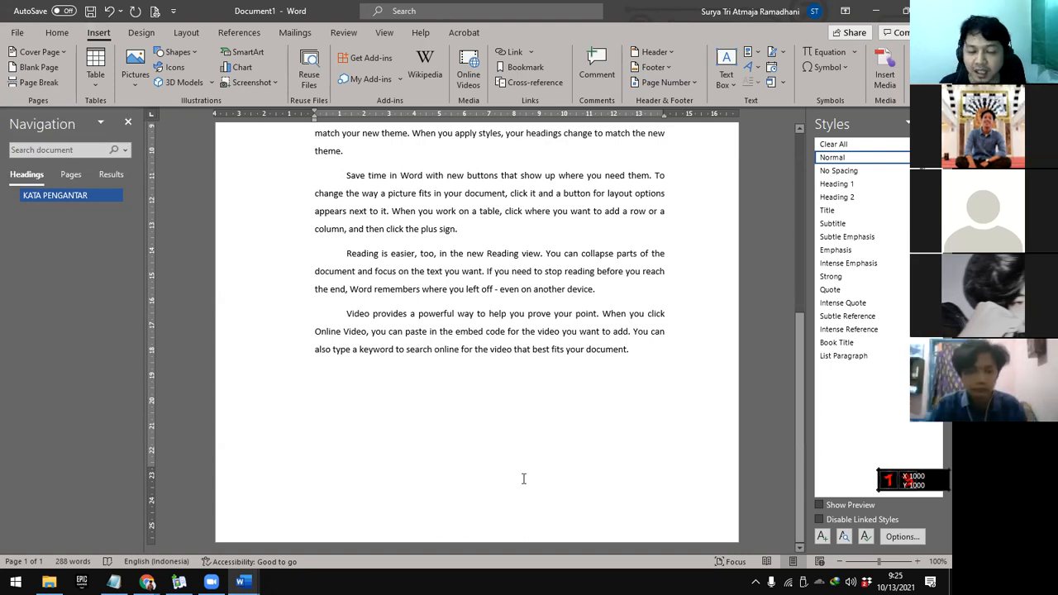
{"action": "key", "text": "ctrl+Return"}
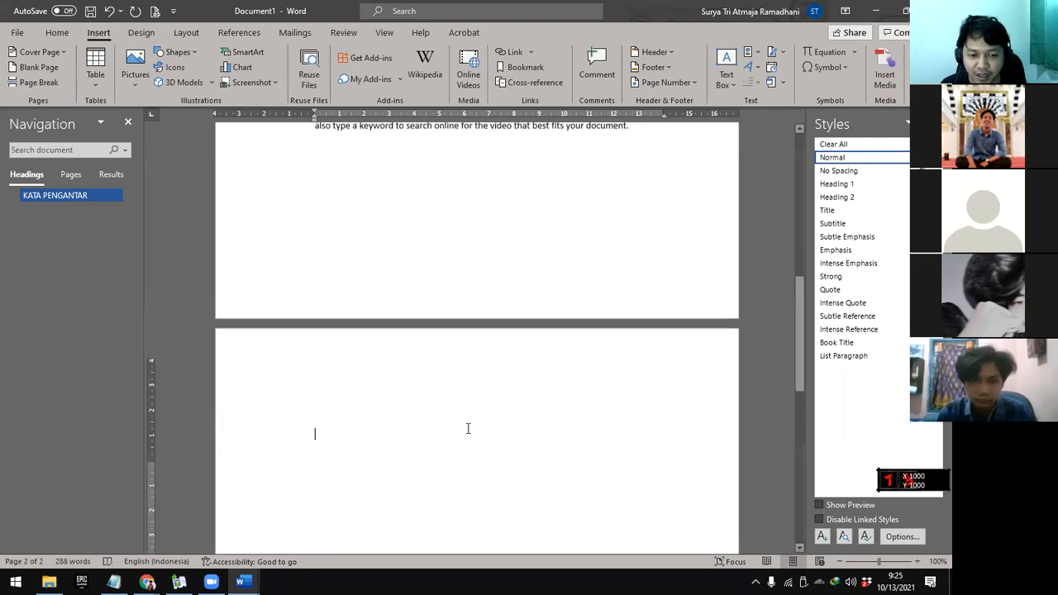
{"action": "key", "text": "BackSpace"}
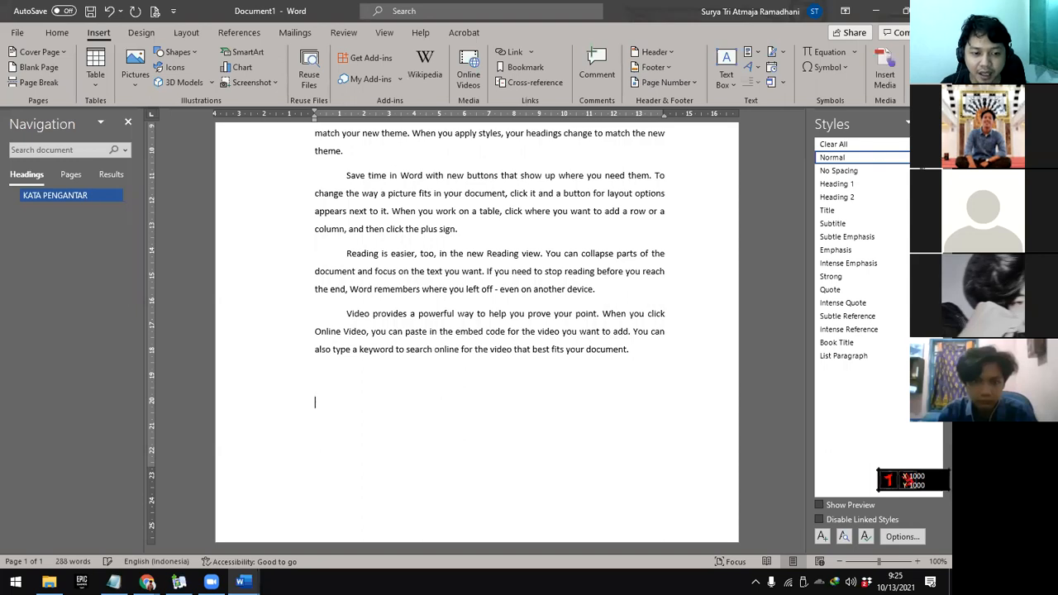
{"action": "scroll", "coordinate": [477, 332], "scroll_direction": "up", "scroll_amount": 1}
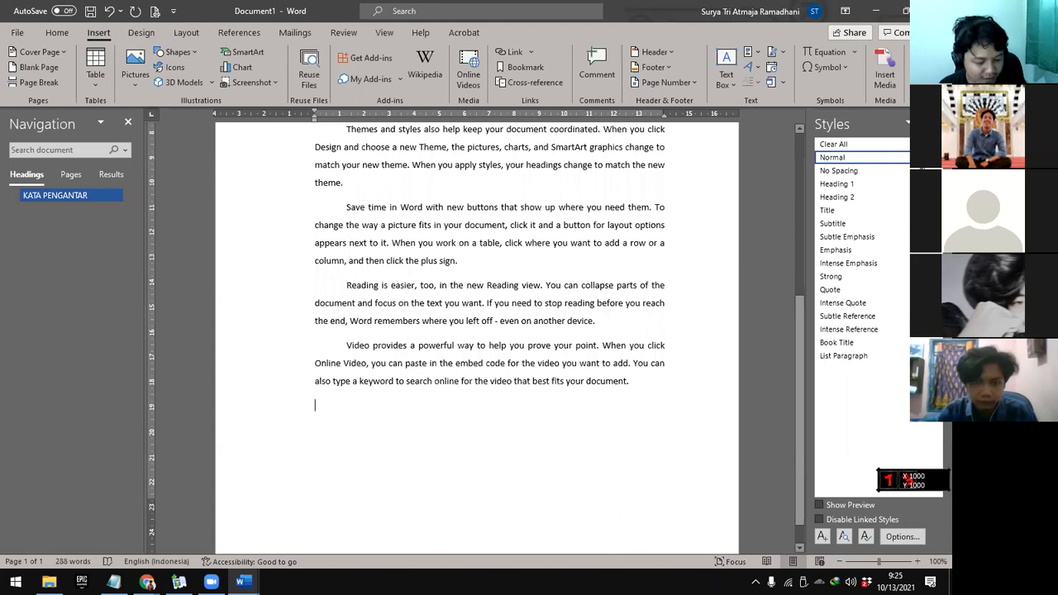
Insert a page break in the empty line below the last KATA PENGANTAR paragraph to start a new page
{"action": "key", "text": "ctrl+Return"}
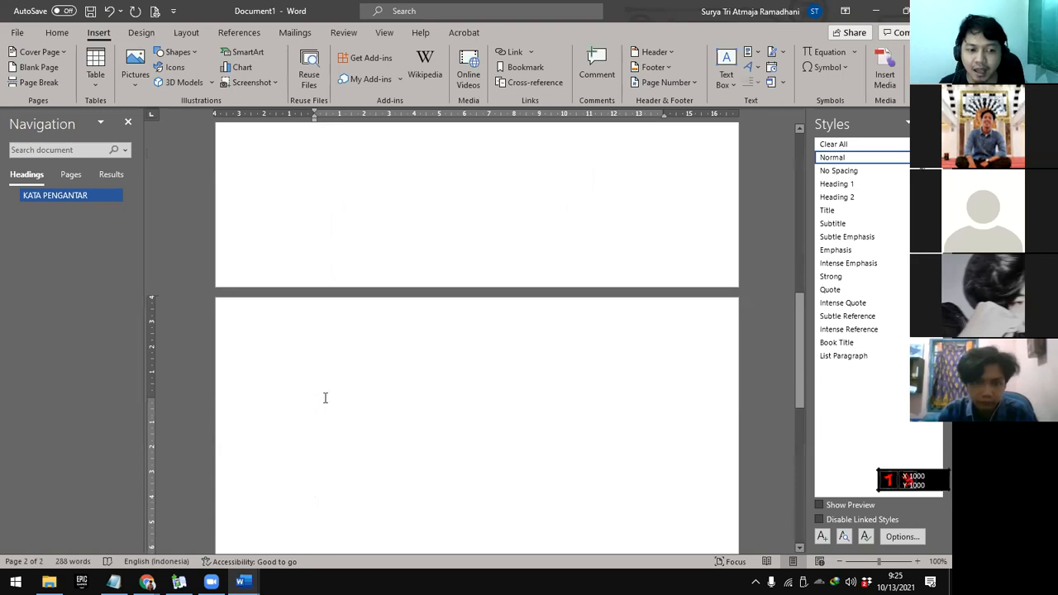
{"action": "scroll", "coordinate": [351, 429], "scroll_direction": "up", "scroll_amount": 4}
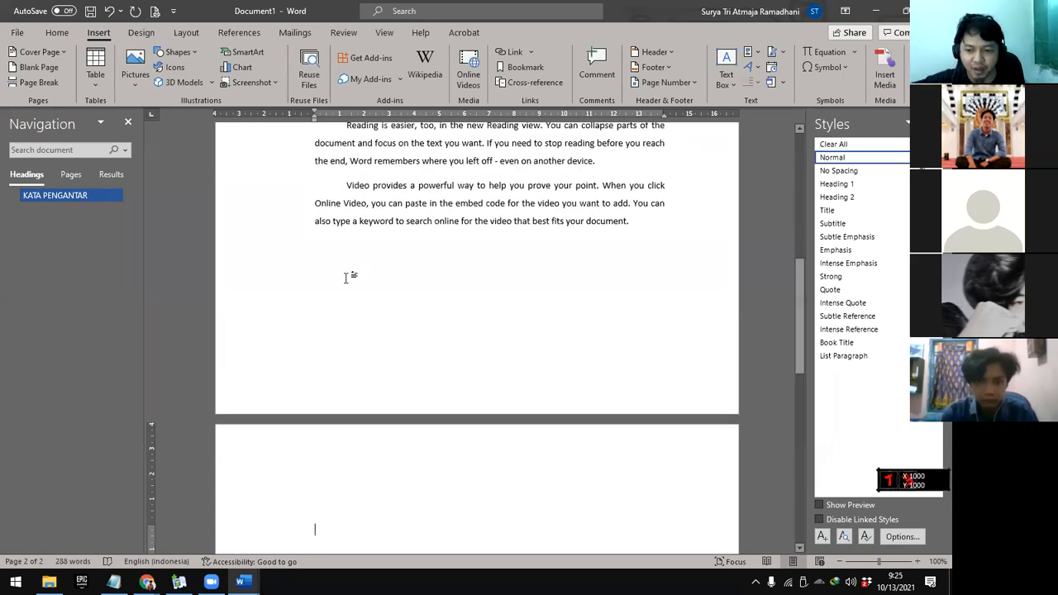
{"action": "scroll", "coordinate": [419, 435], "scroll_direction": "down", "scroll_amount": 3}
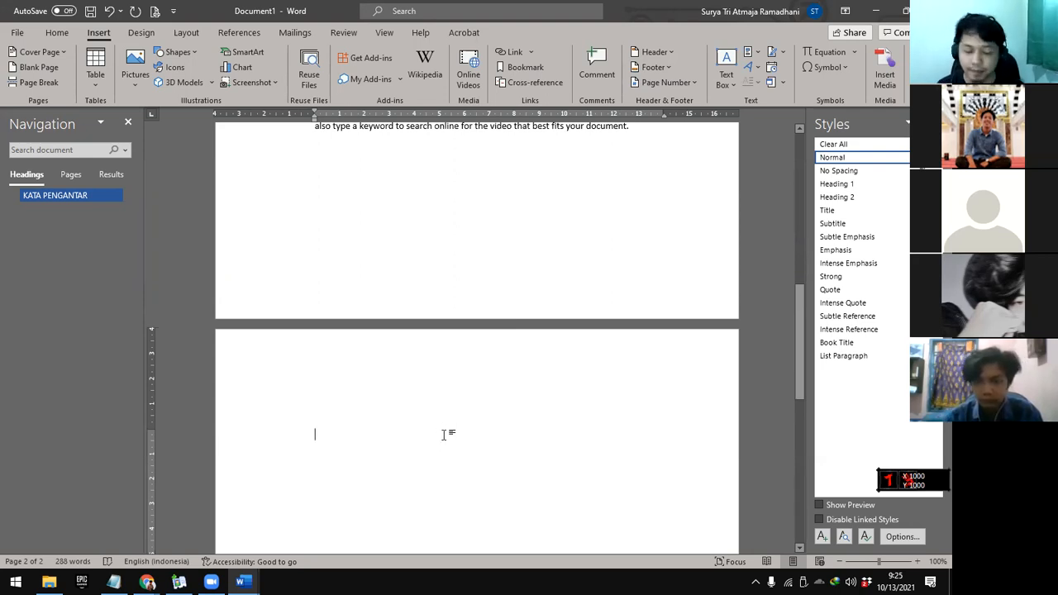
Enter the title DAFTAS ISI on the new page and apply the Heading 1 style to it
{"action": "type", "text": "DAFTAS ISI"}
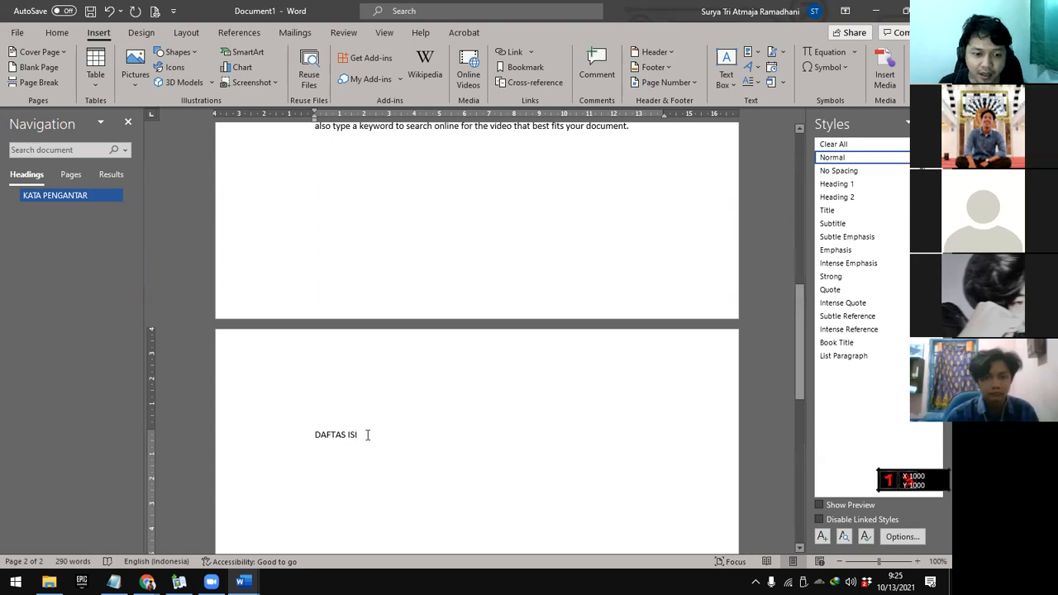
{"action": "left_click_drag", "start_coordinate": [368, 435], "coordinate": [314, 431]}
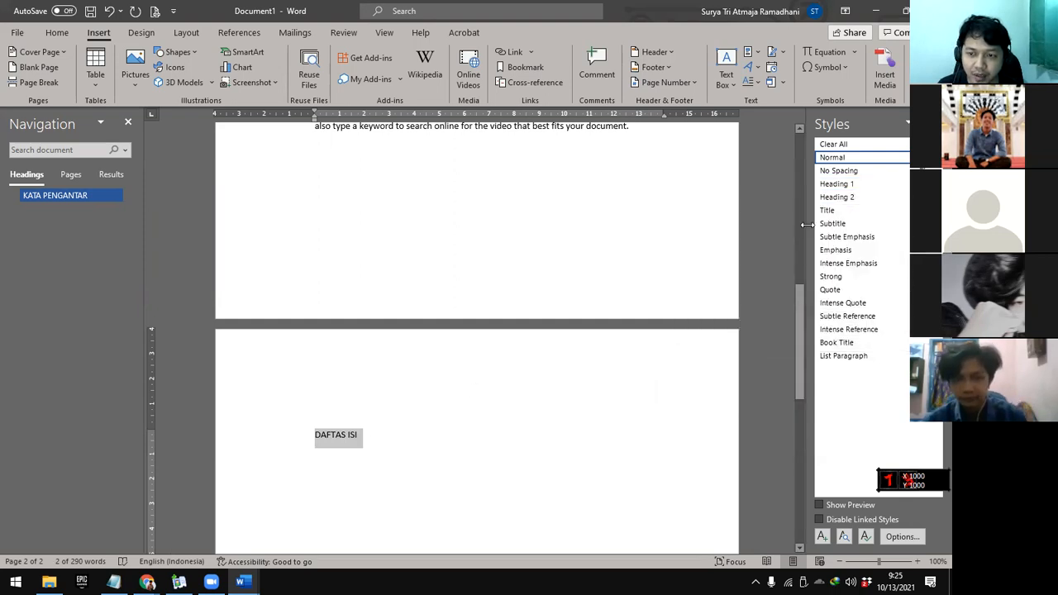
{"action": "left_click", "coordinate": [837, 183]}
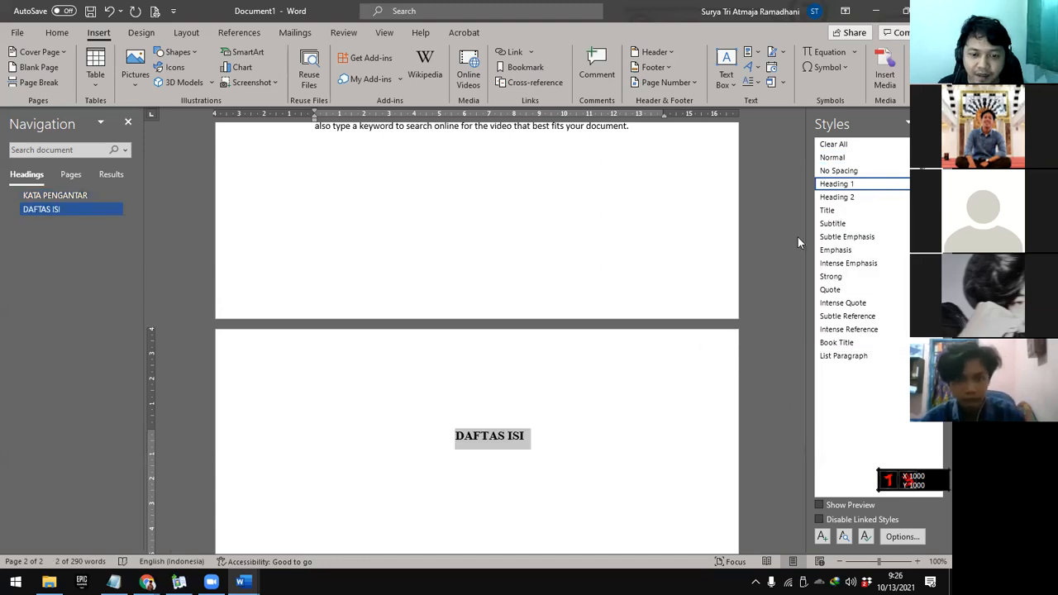
Correct the title on the second page so that it reads DAFTAR ISI
{"action": "scroll", "coordinate": [538, 431], "scroll_direction": "up", "scroll_amount": 5}
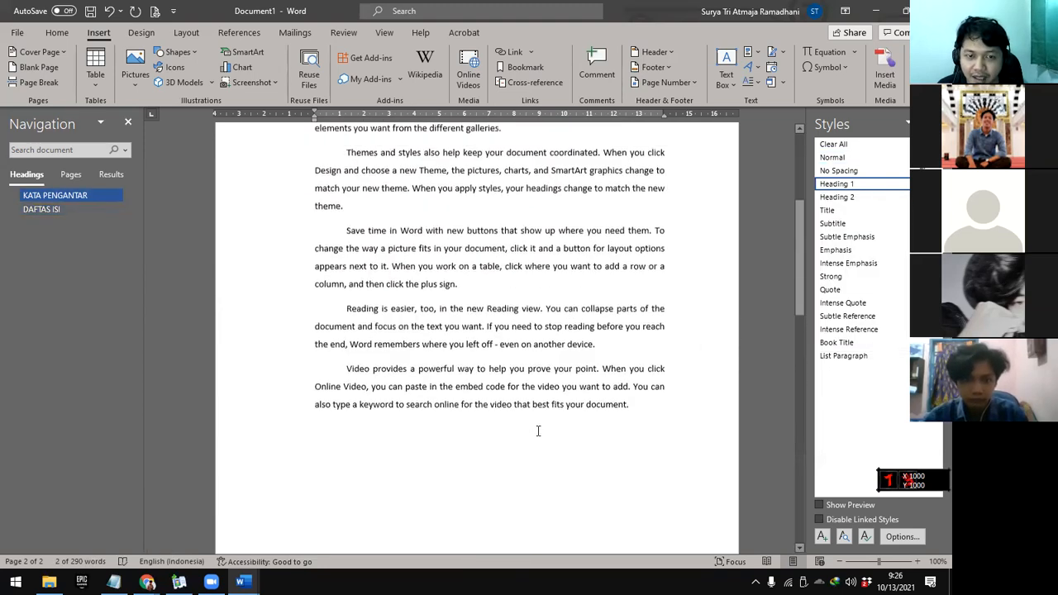
{"action": "scroll", "coordinate": [538, 431], "scroll_direction": "up", "scroll_amount": 3}
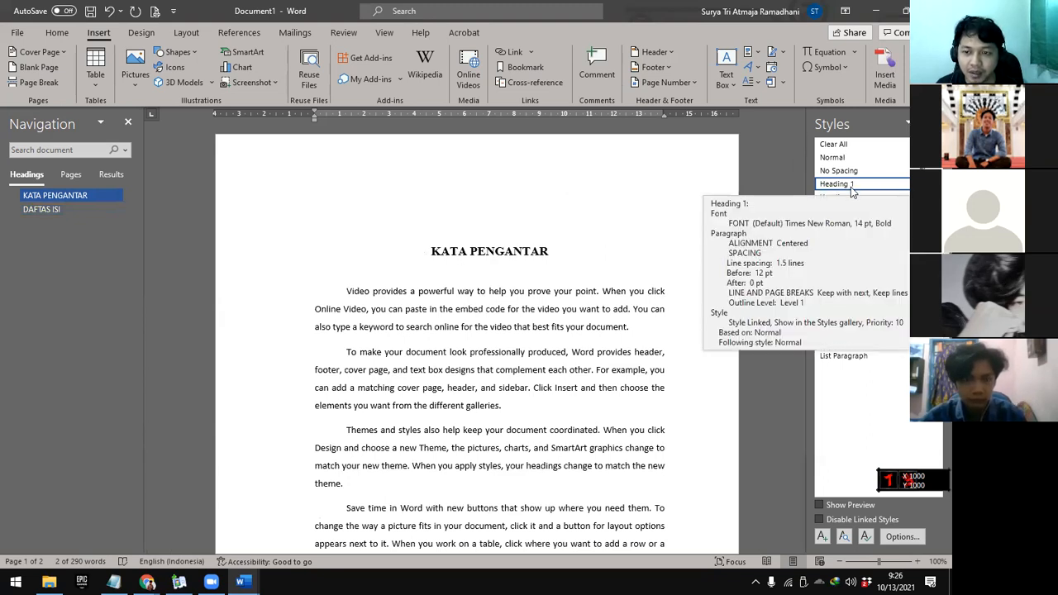
{"action": "scroll", "coordinate": [579, 423], "scroll_direction": "down", "scroll_amount": 10}
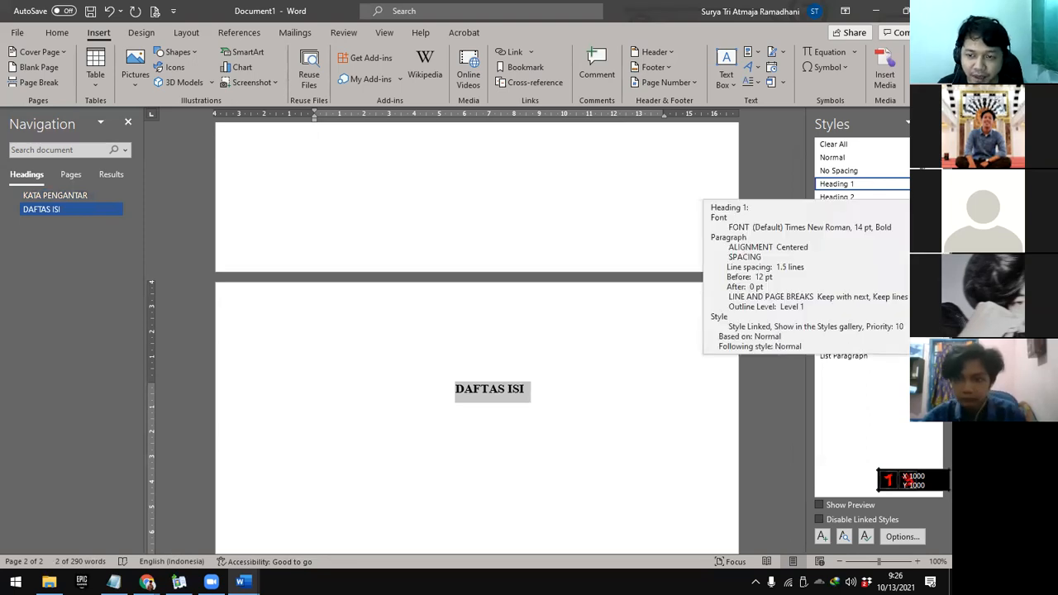
{"action": "left_click", "coordinate": [499, 388]}
{"action": "key", "text": "BackSpace"}
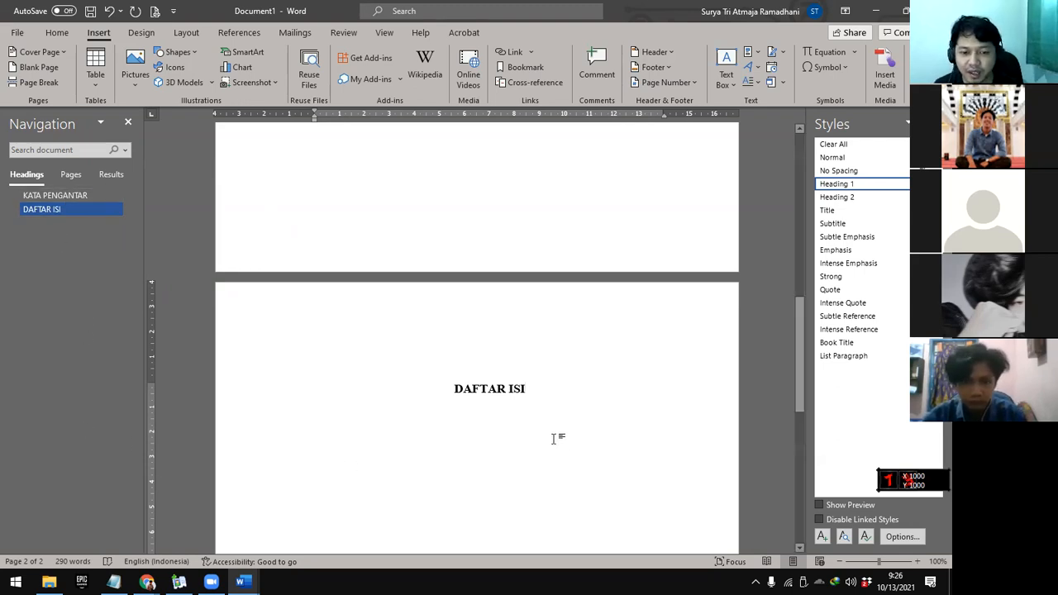
Leave an empty line below the DAFTAR ISI title and insert a custom table of contents with dotted leaders and 3 levels
{"action": "key", "text": "Return"}
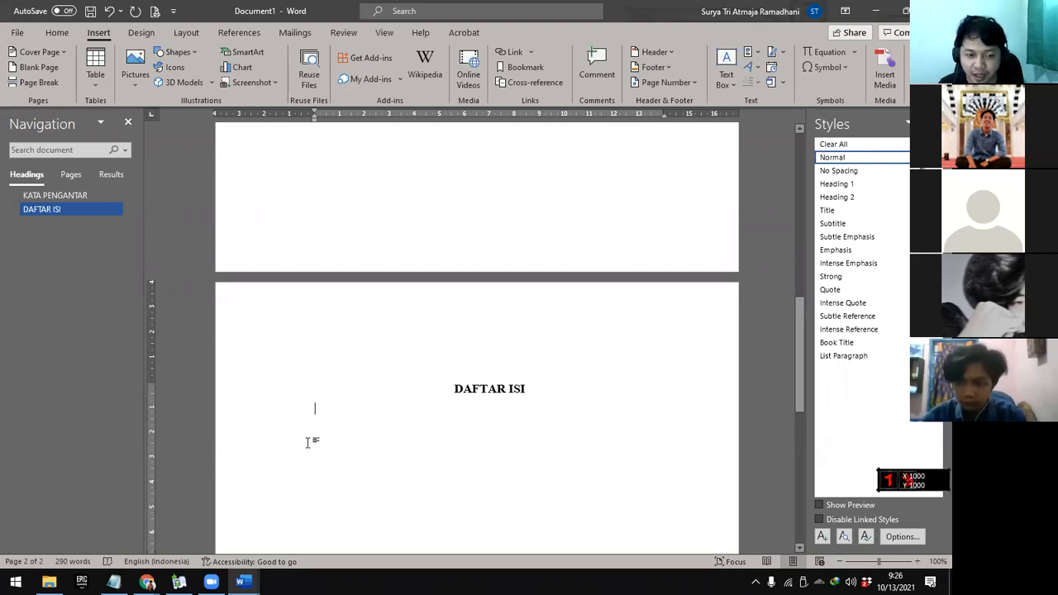
{"action": "key", "text": "Return"}
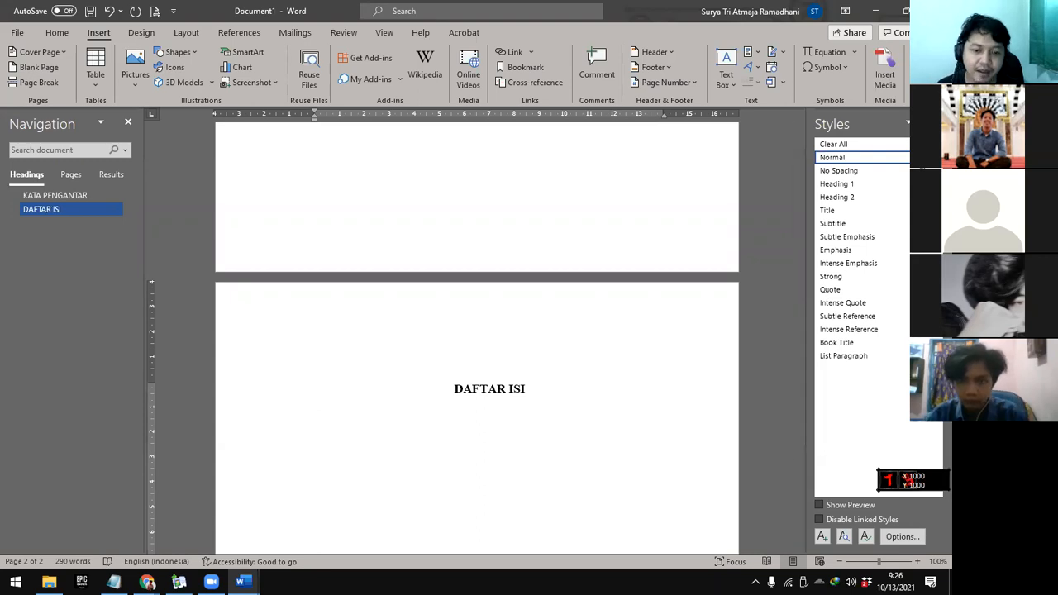
{"action": "scroll", "coordinate": [380, 426], "scroll_direction": "down", "scroll_amount": 1}
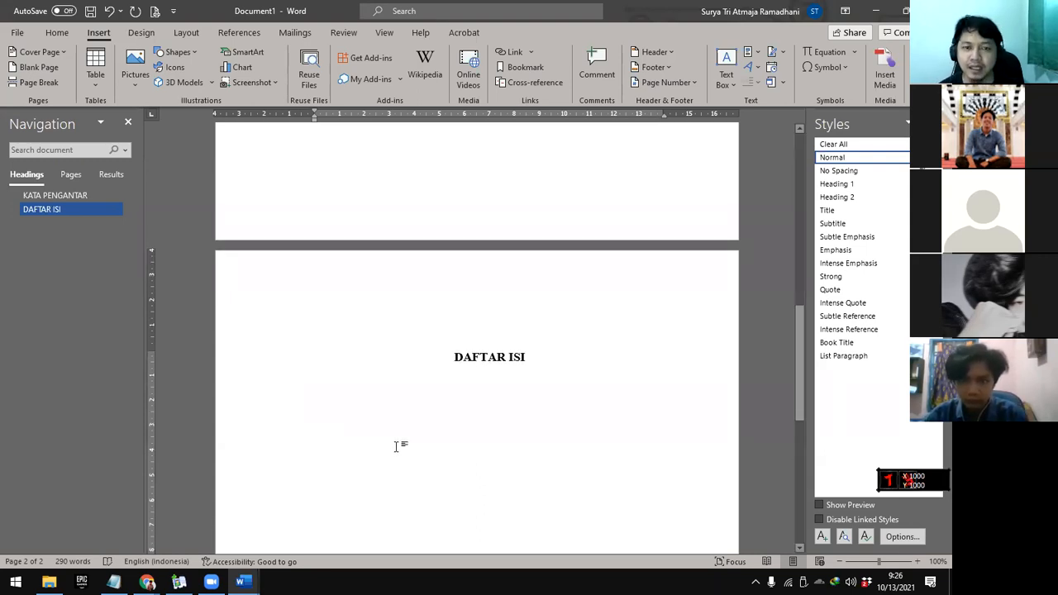
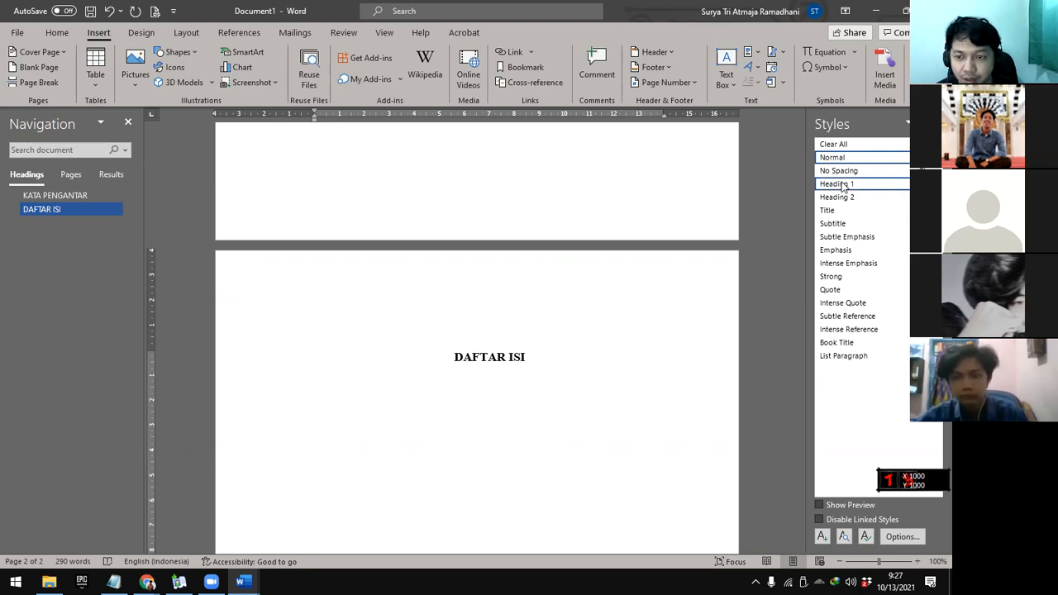
{"action": "mouse_move", "coordinate": [864, 184]}
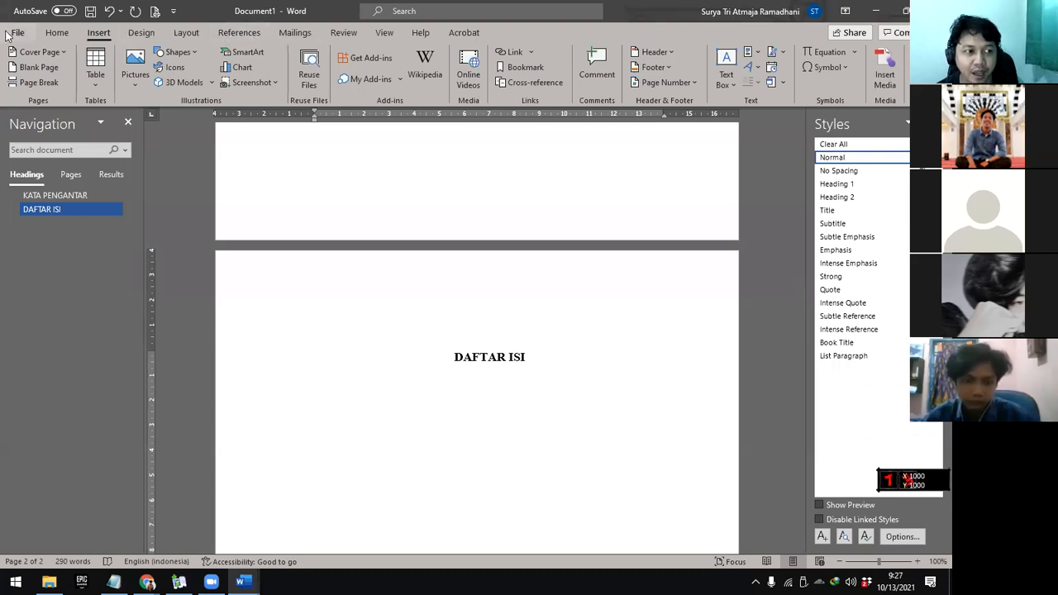
{"action": "left_click", "coordinate": [240, 33]}
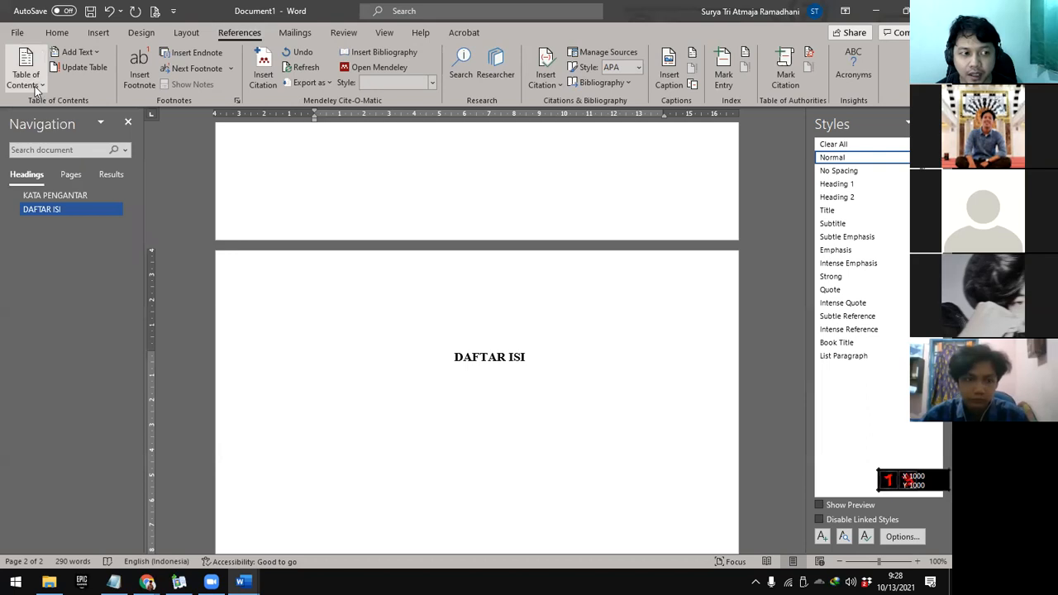
{"action": "left_click", "coordinate": [39, 88]}
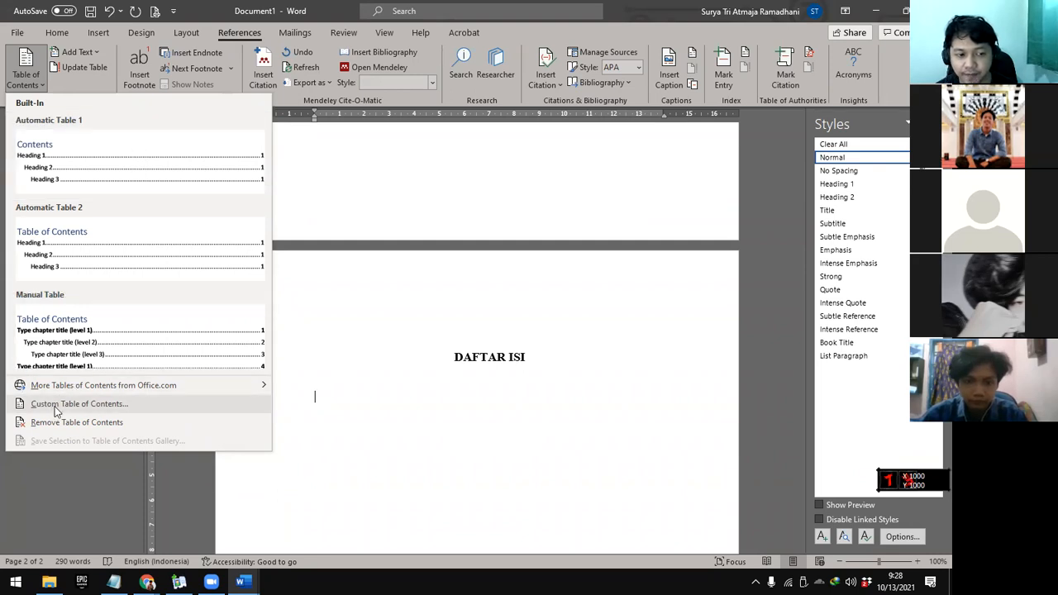
{"action": "left_click", "coordinate": [147, 405]}
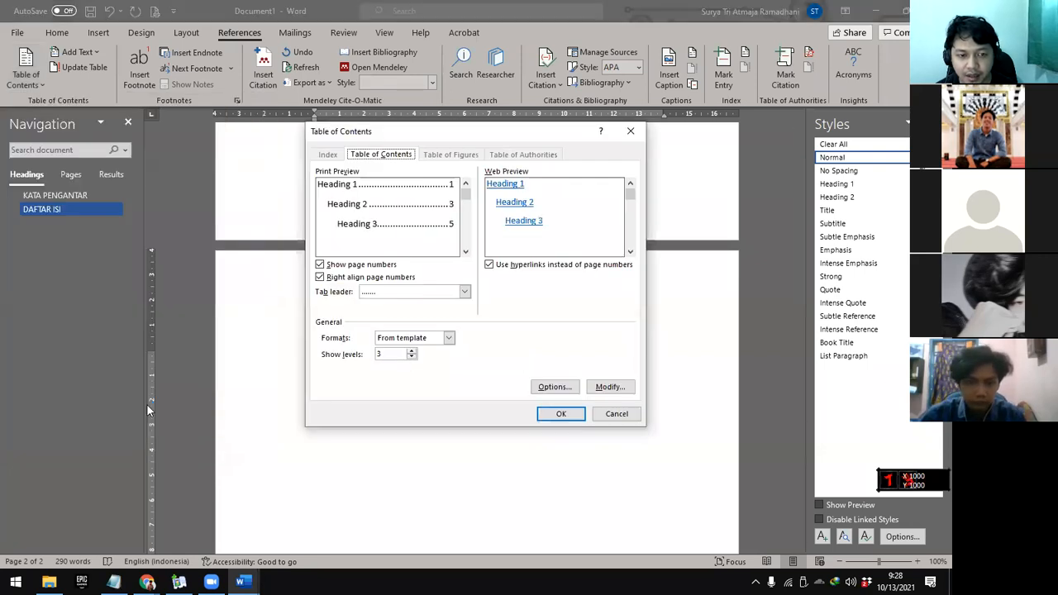
{"action": "left_click", "coordinate": [562, 415]}
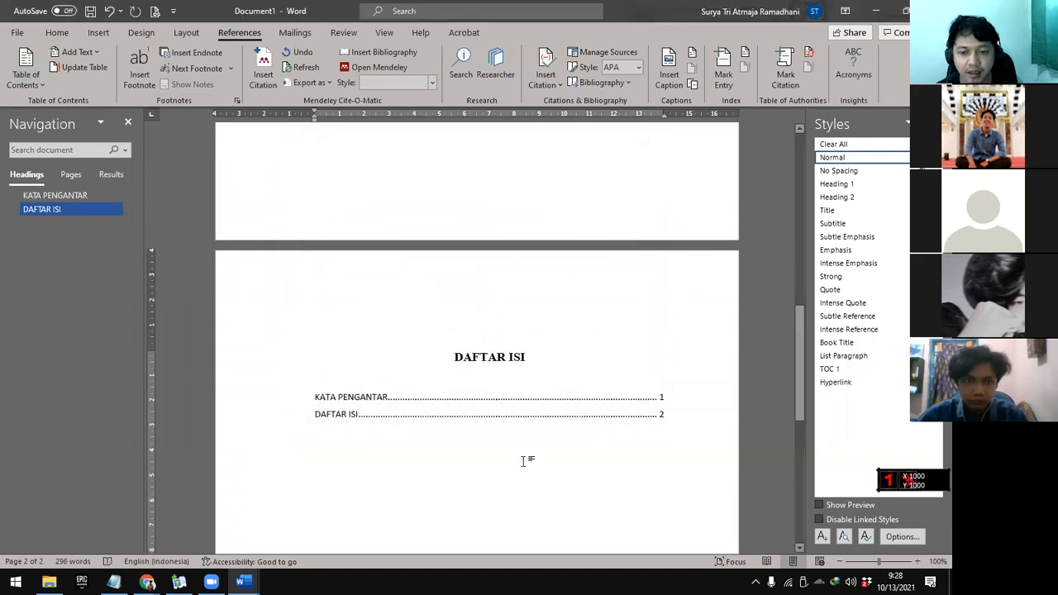
{"action": "scroll", "coordinate": [524, 458], "scroll_direction": "down", "scroll_amount": 2}
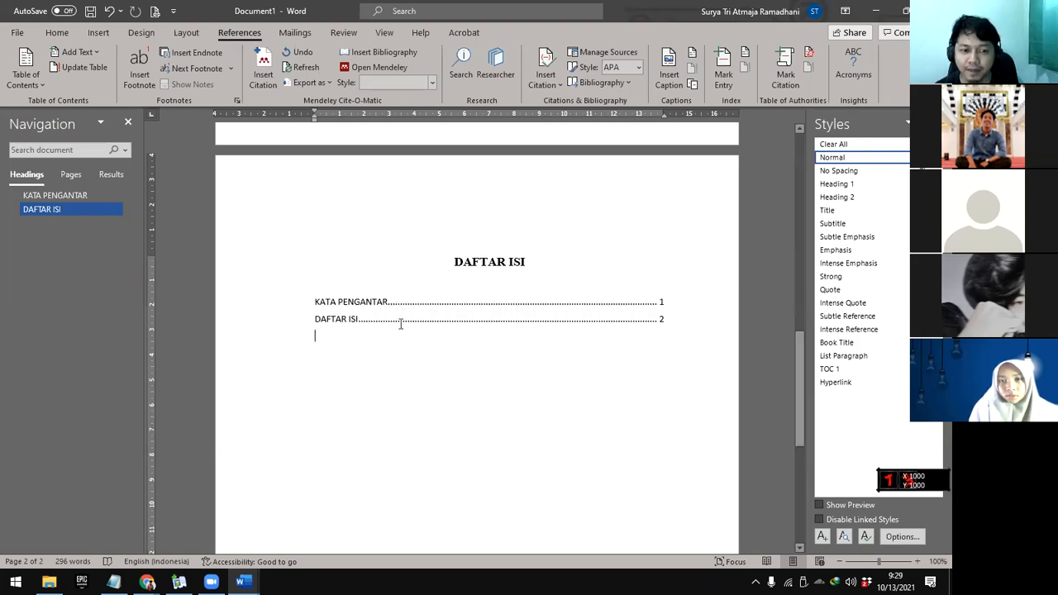
{"action": "scroll", "coordinate": [396, 336], "scroll_direction": "down", "scroll_amount": 1}
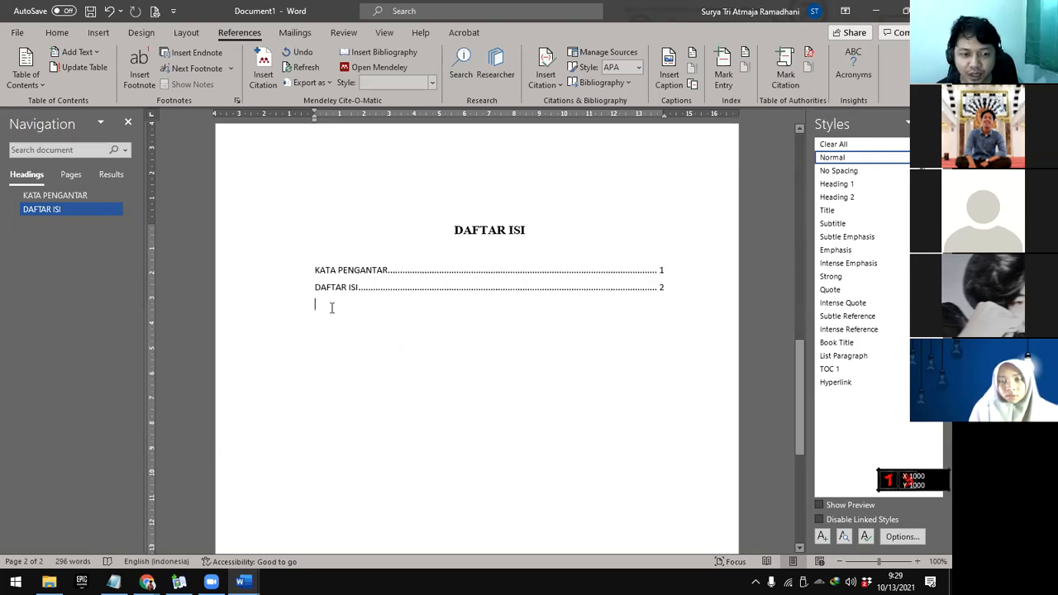
{"action": "scroll", "coordinate": [331, 305], "scroll_direction": "down", "scroll_amount": 1}
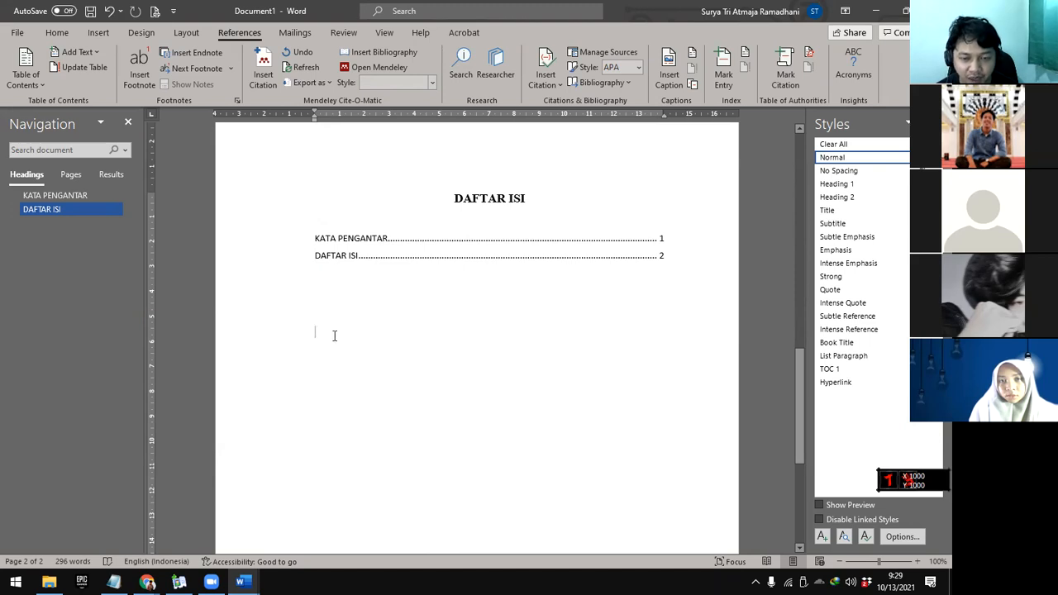
{"action": "double_click", "coordinate": [345, 431]}
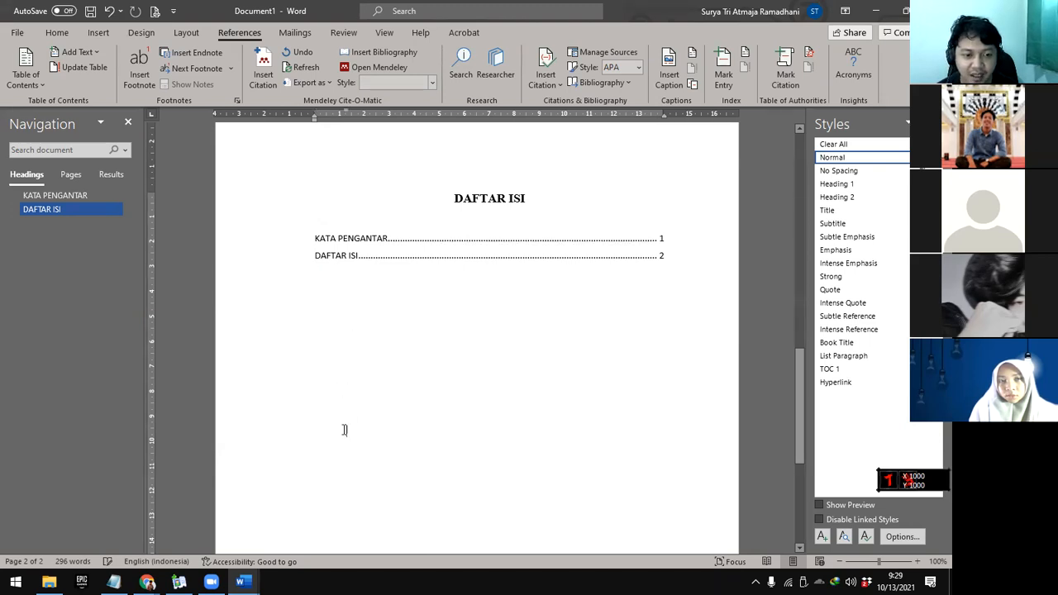
{"action": "scroll", "coordinate": [365, 406], "scroll_direction": "down", "scroll_amount": 2}
{"action": "scroll", "coordinate": [355, 438], "scroll_direction": "down", "scroll_amount": 2}
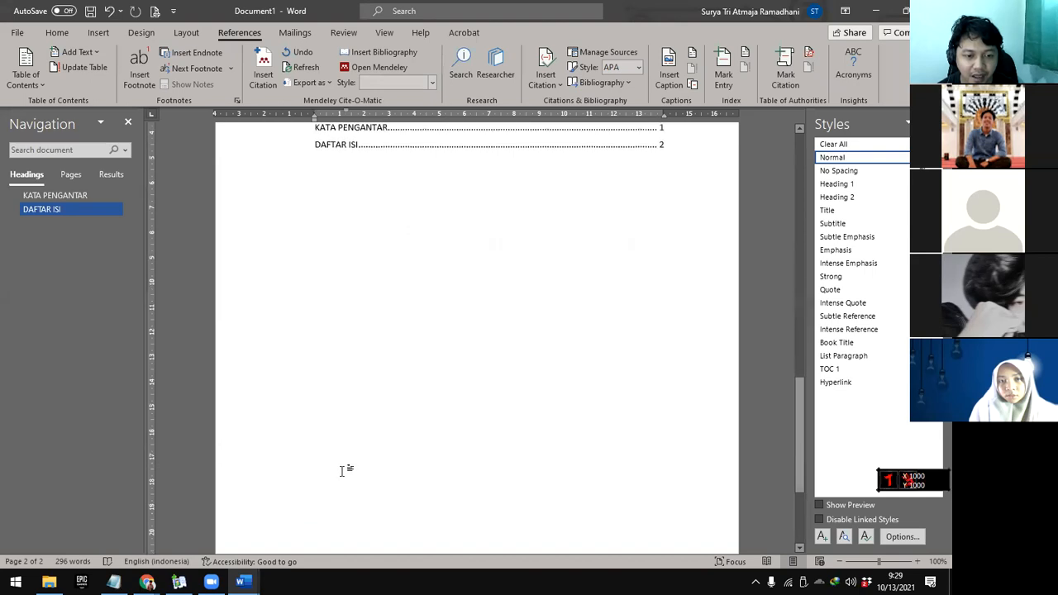
{"action": "scroll", "coordinate": [354, 385], "scroll_direction": "up", "scroll_amount": 1}
{"action": "double_click", "coordinate": [354, 382]}
{"action": "scroll", "coordinate": [368, 386], "scroll_direction": "up", "scroll_amount": 3}
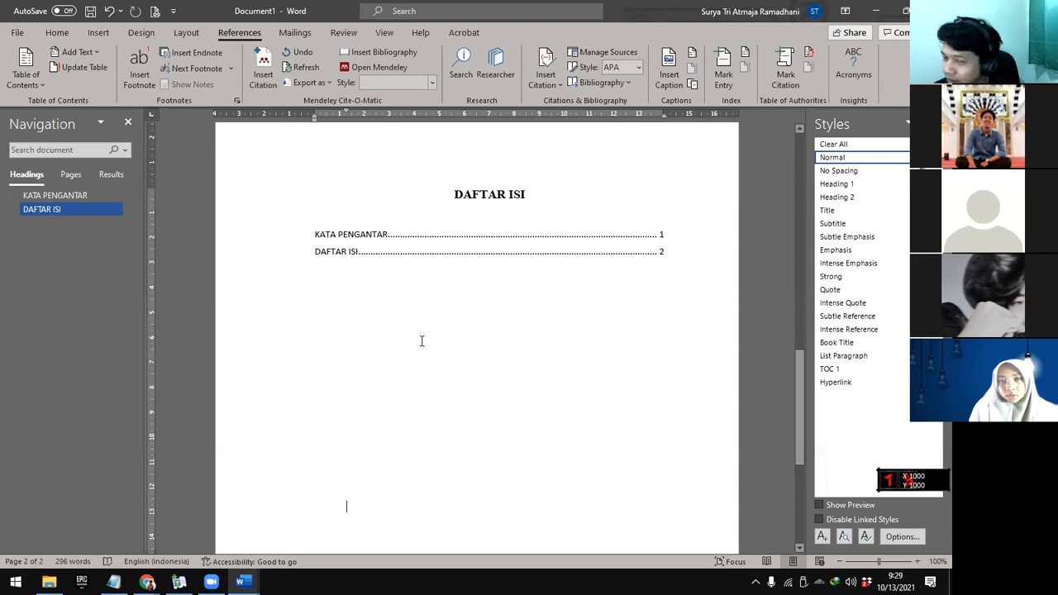
{"action": "scroll", "coordinate": [348, 488], "scroll_direction": "down", "scroll_amount": 2}
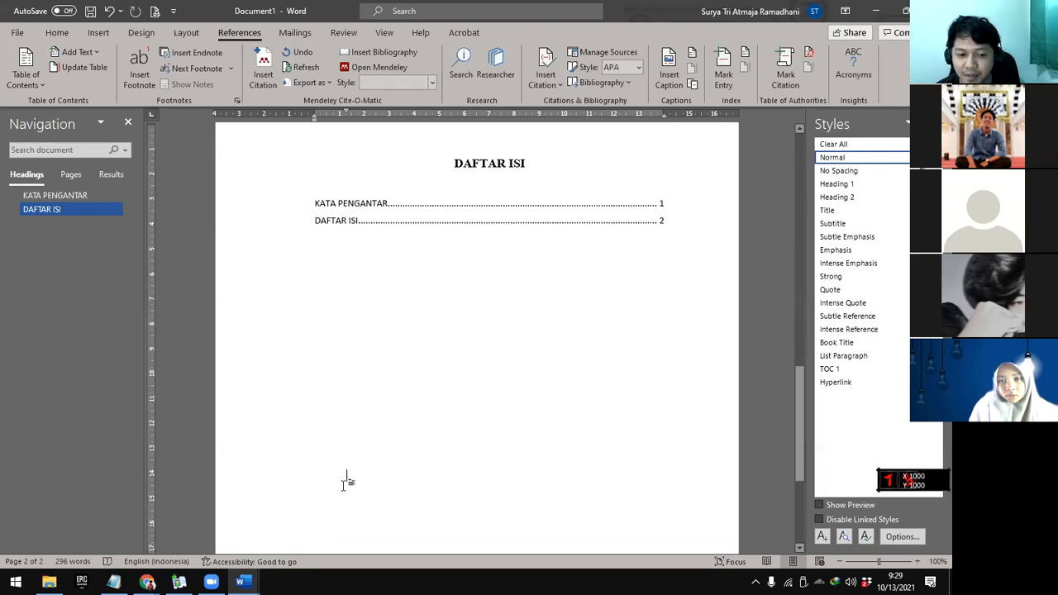
Insert a page break in the empty space below the table of contents to start a new page
{"action": "left_click", "coordinate": [341, 207]}
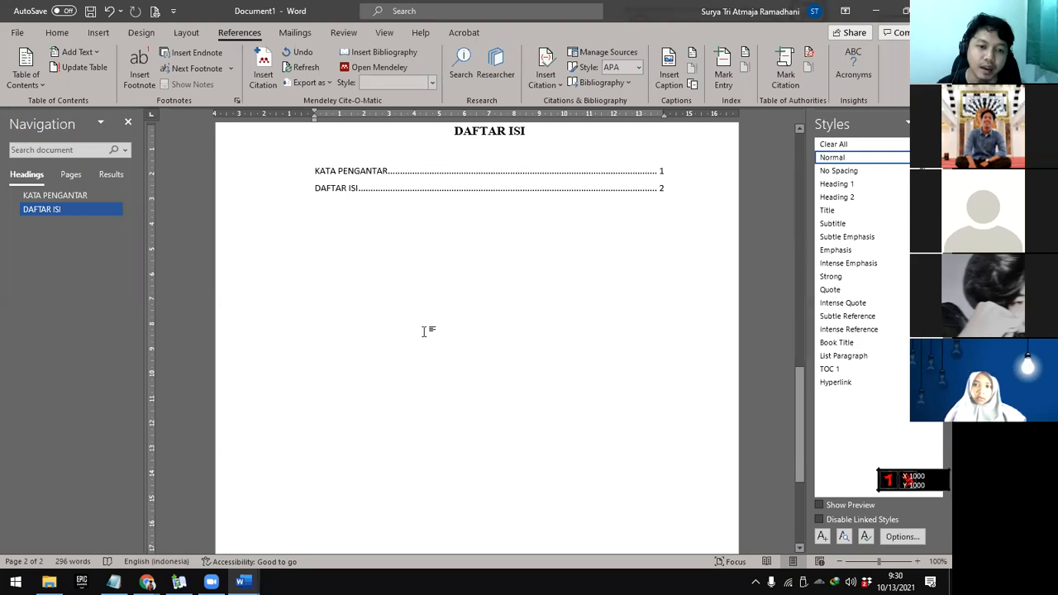
{"action": "scroll", "coordinate": [416, 351], "scroll_direction": "down", "scroll_amount": 3}
{"action": "scroll", "coordinate": [416, 354], "scroll_direction": "up", "scroll_amount": 2}
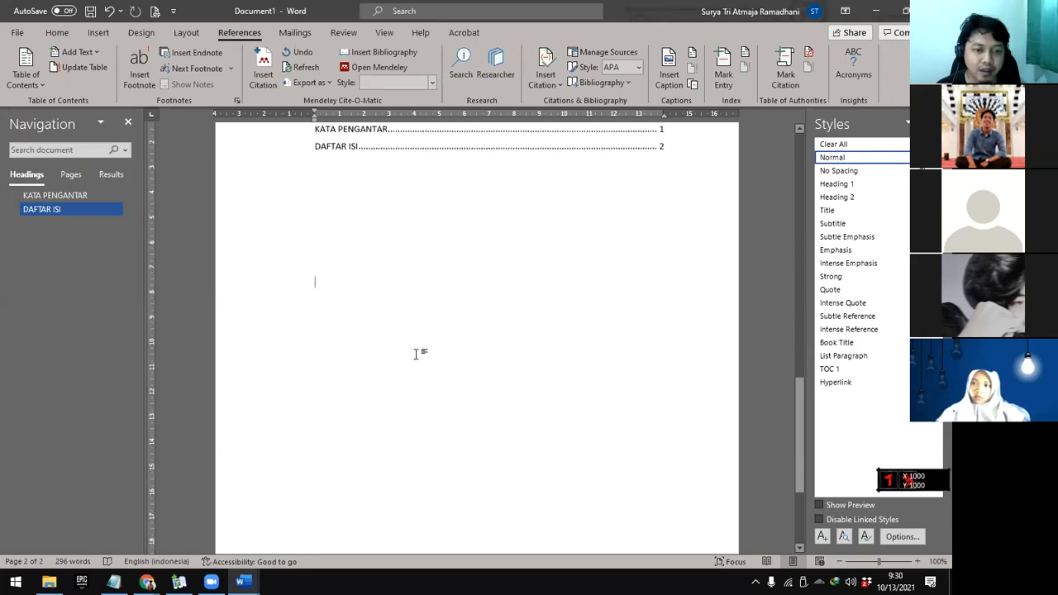
{"action": "scroll", "coordinate": [416, 354], "scroll_direction": "down", "scroll_amount": 1}
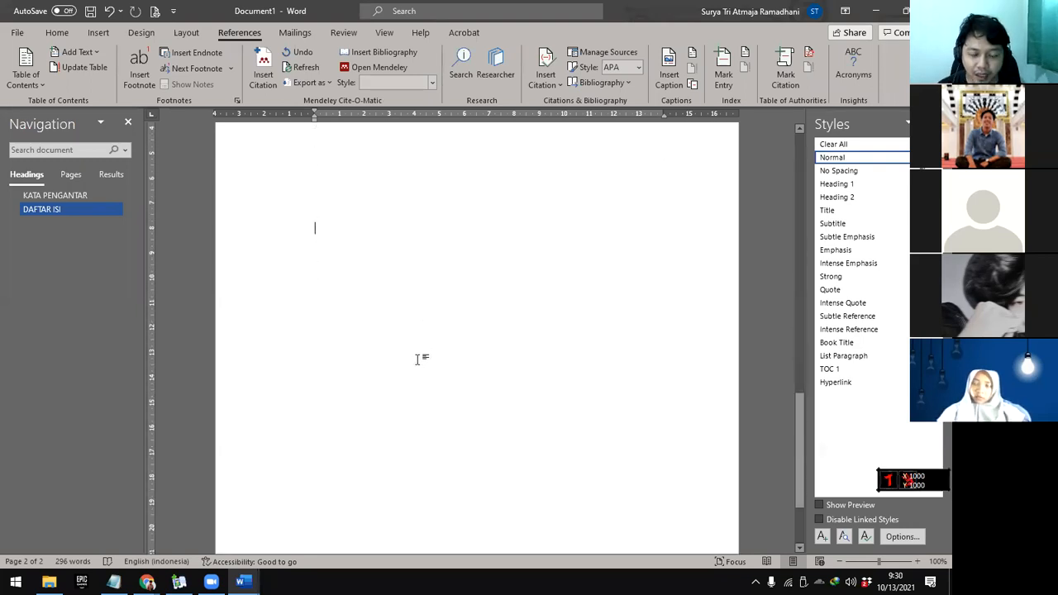
{"action": "key", "text": "ctrl+Return"}
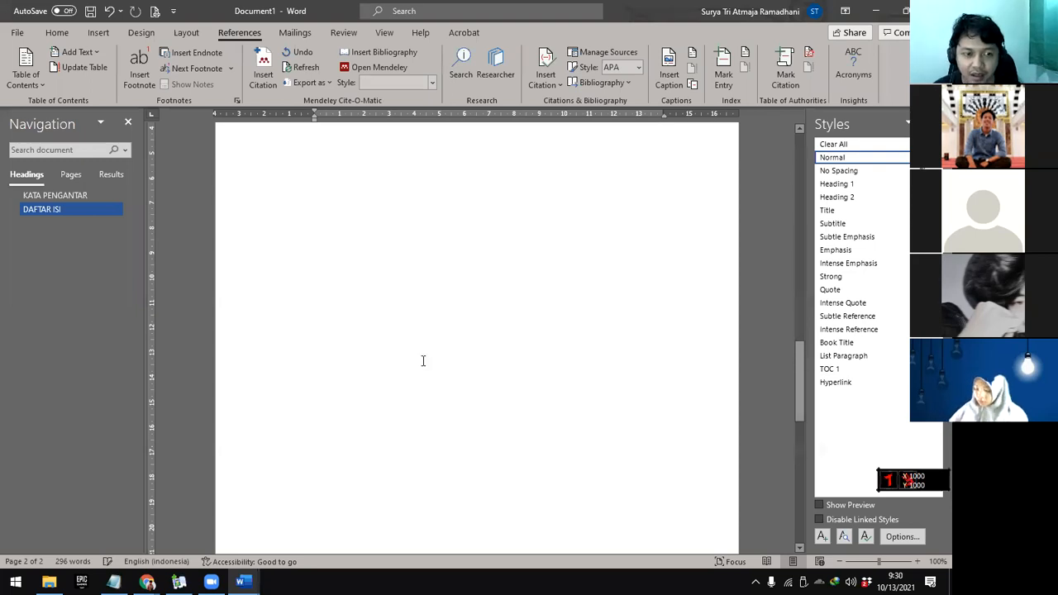
{"action": "scroll", "coordinate": [435, 402], "scroll_direction": "down", "scroll_amount": 3}
{"action": "scroll", "coordinate": [430, 398], "scroll_direction": "down", "scroll_amount": 2}
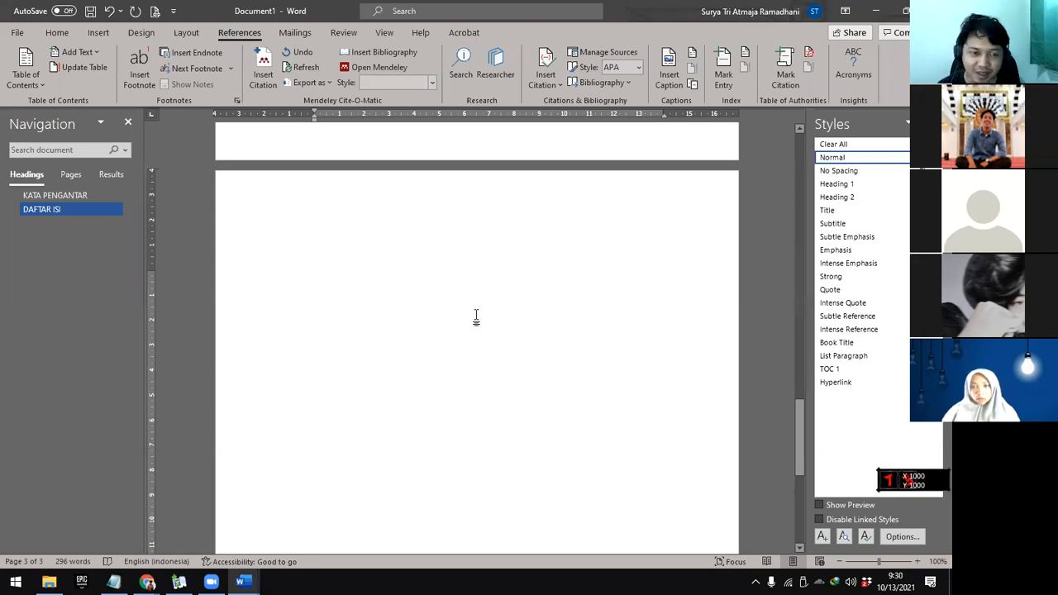
Generate nine placeholder paragraphs on the new page with =RAND(9)
{"action": "type", "text": "=RAN"}
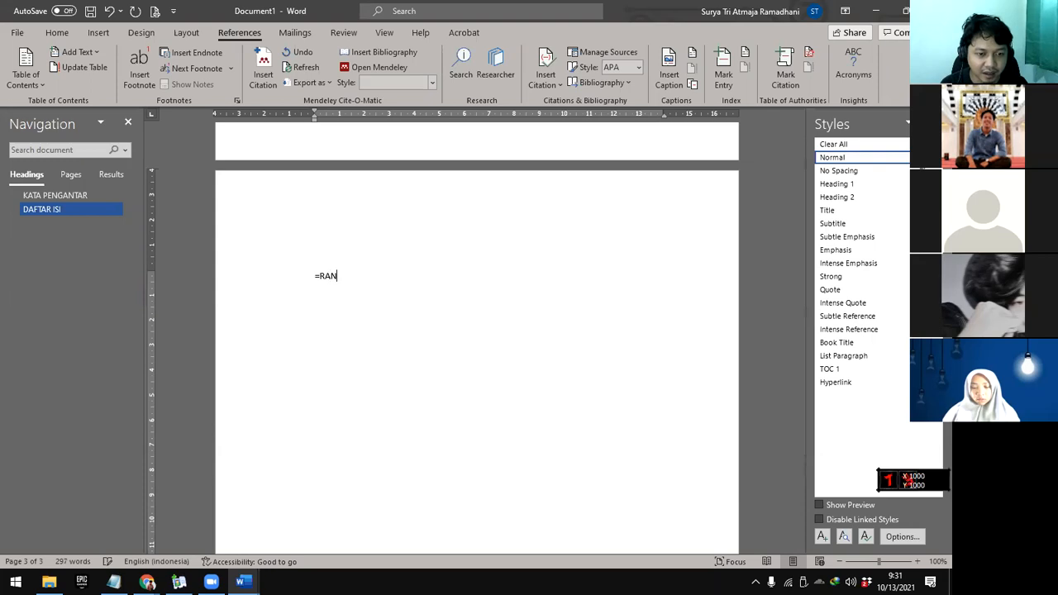
{"action": "type", "text": "D("}
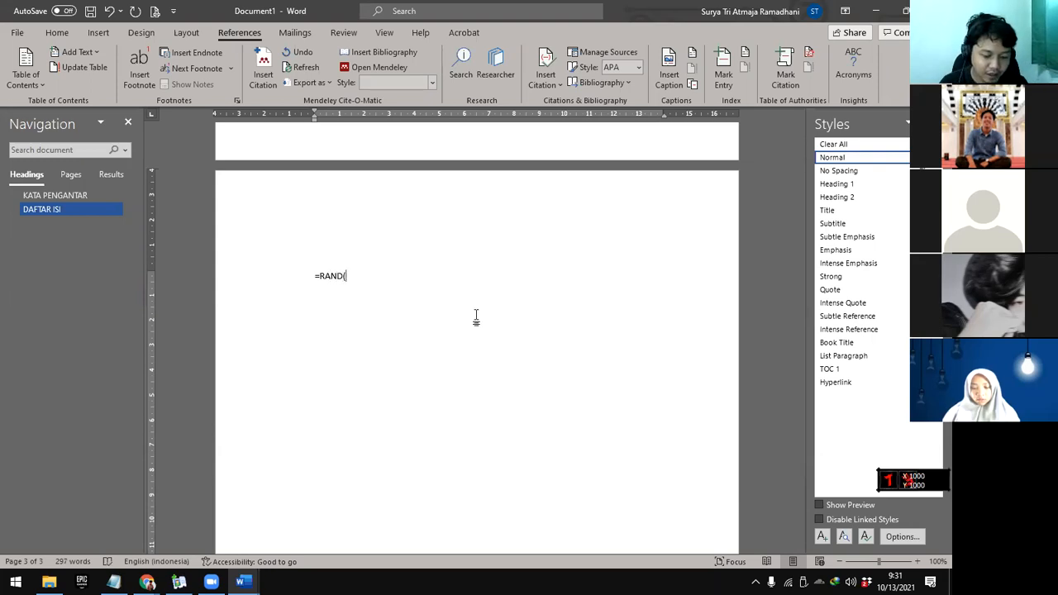
{"action": "type", "text": "9)"}
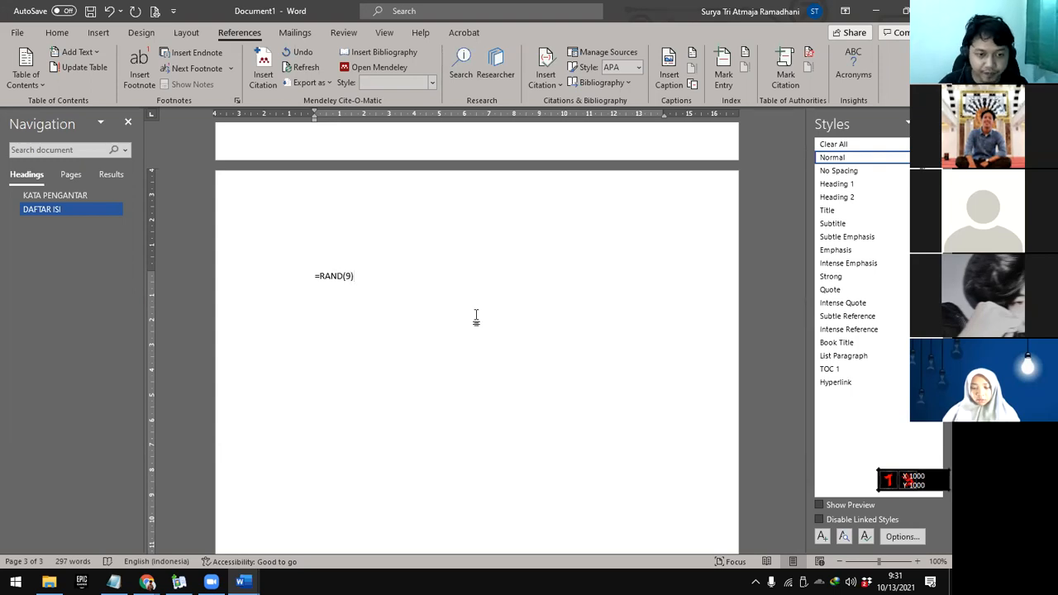
{"action": "key", "text": "Return"}
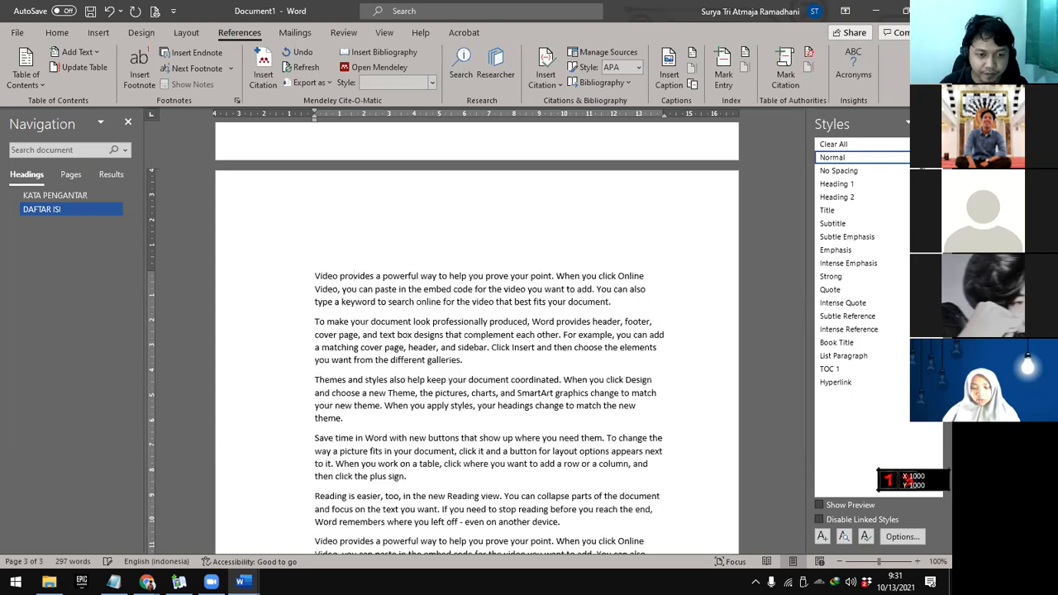
Delete the last placeholder paragraph on the third page, the one starting with "Save time in Word"
{"action": "scroll", "coordinate": [524, 333], "scroll_direction": "up", "scroll_amount": 3}
{"action": "scroll", "coordinate": [524, 339], "scroll_direction": "down", "scroll_amount": 5}
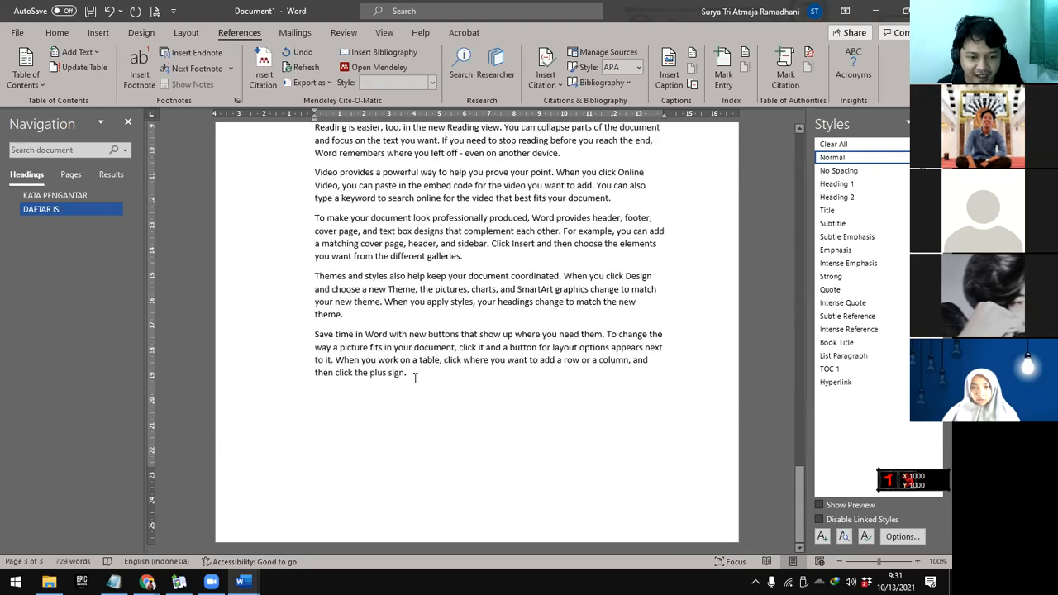
{"action": "left_click_drag", "start_coordinate": [415, 378], "coordinate": [316, 334]}
{"action": "key", "text": "Delete"}
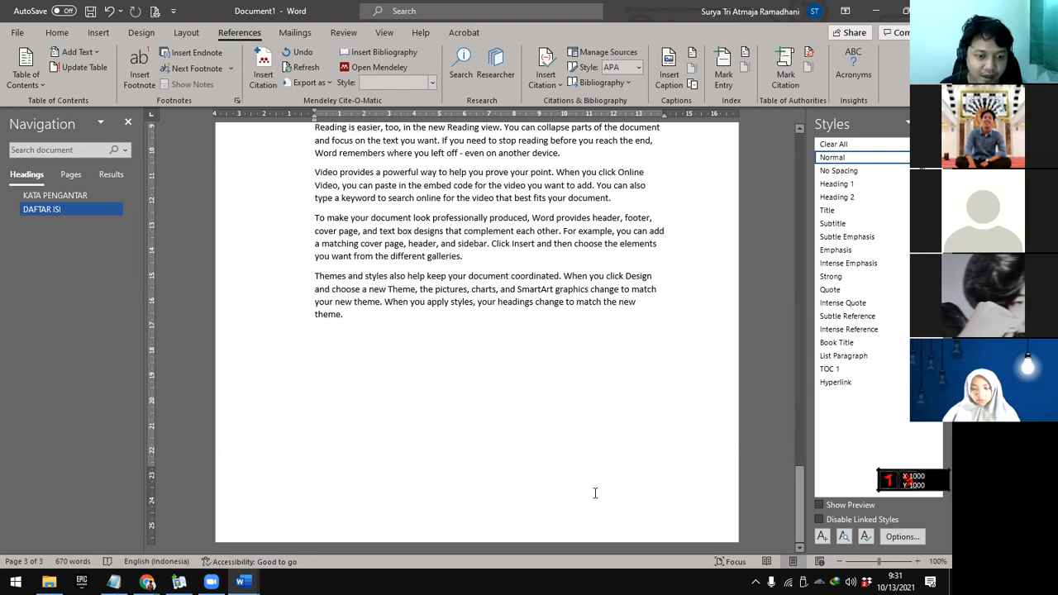
Start a fourth page after the last placeholder paragraph and enter the filler text GHJMHGFKHJGFKJH on it
{"action": "key", "text": "Return"}
{"action": "key", "text": "Return"}
{"action": "key", "text": "Return"}
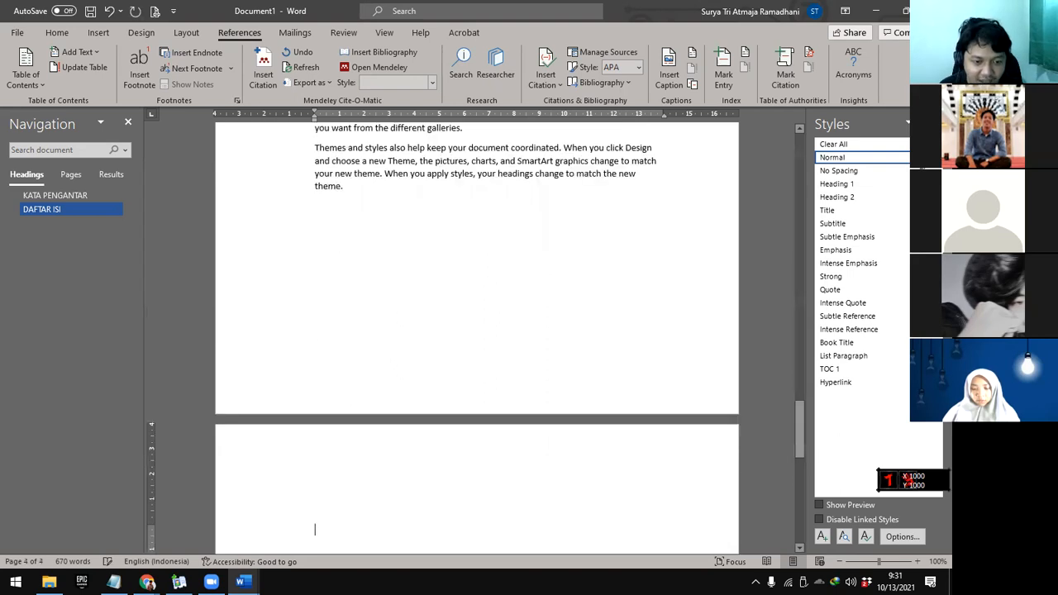
{"action": "scroll", "coordinate": [596, 494], "scroll_direction": "down", "scroll_amount": 5}
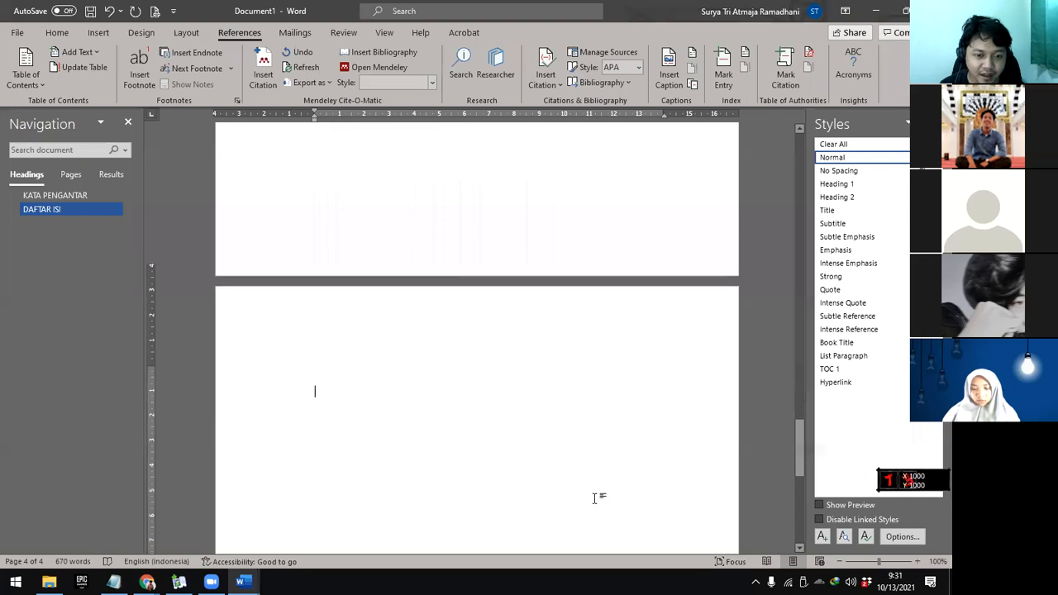
{"action": "type", "text": "GHJMHGFKHJGFKJH"}
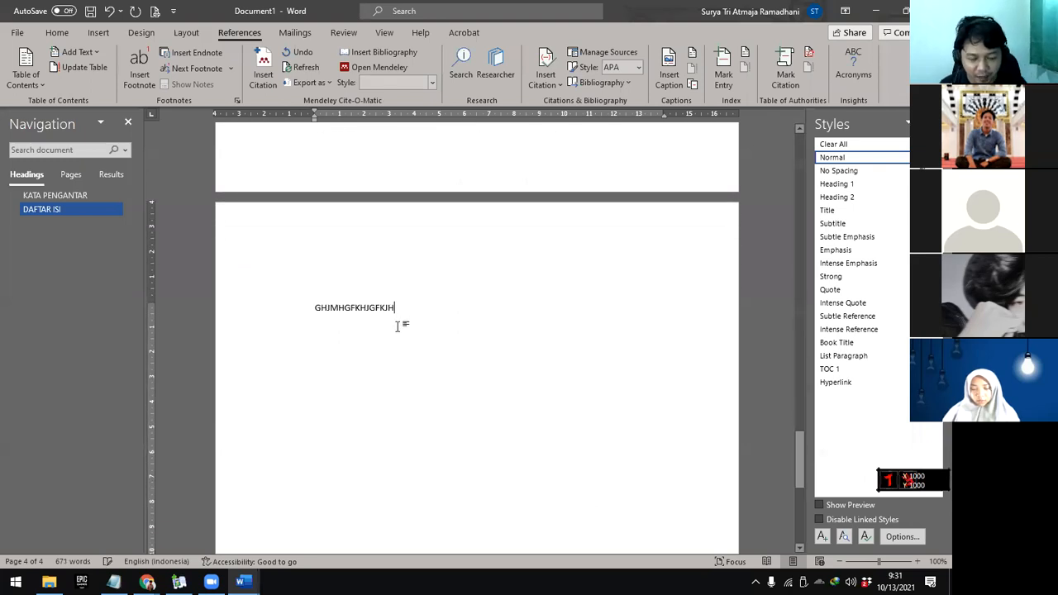
{"action": "scroll", "coordinate": [405, 327], "scroll_direction": "up", "scroll_amount": 6}
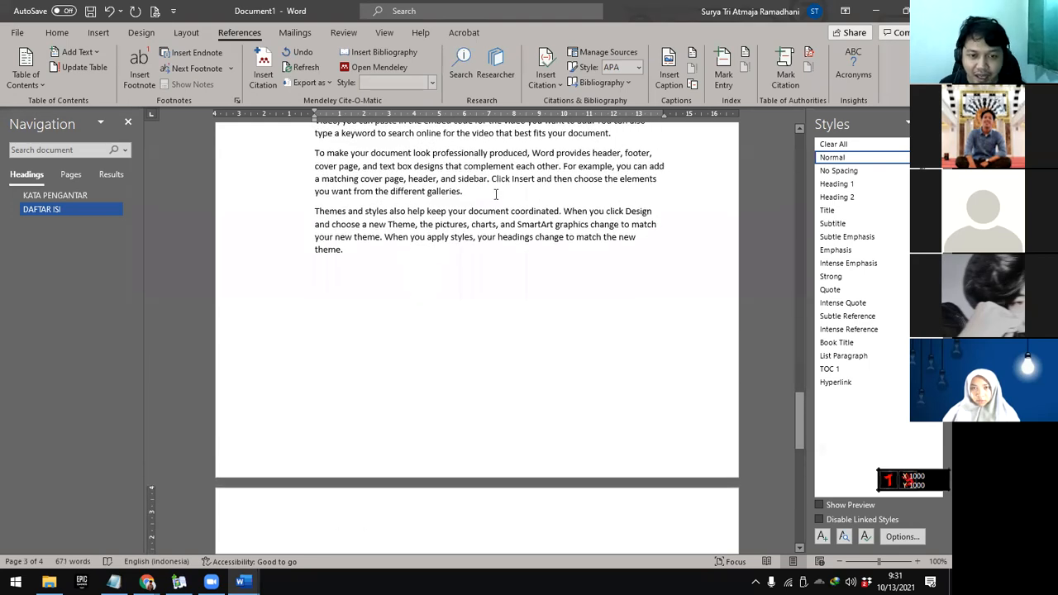
Add the filler lines FGHDFG and FGJGHFJ before the "Themes and styles" paragraph on page three, and check where the fourth page's text starts
{"action": "left_click", "coordinate": [489, 193]}
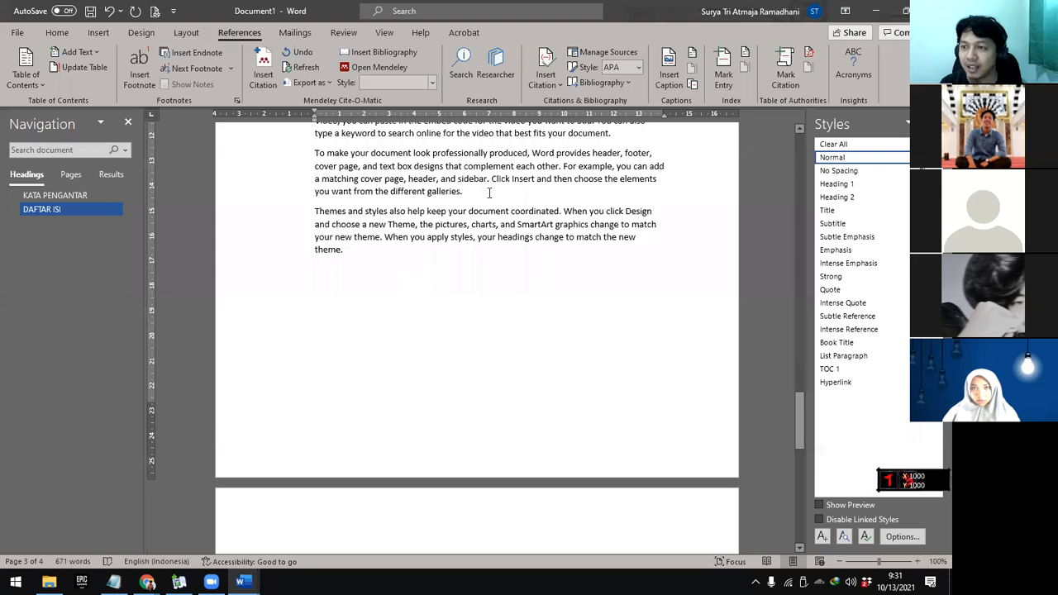
{"action": "key", "text": "Return"}
{"action": "type", "text": "FGHDFG"}
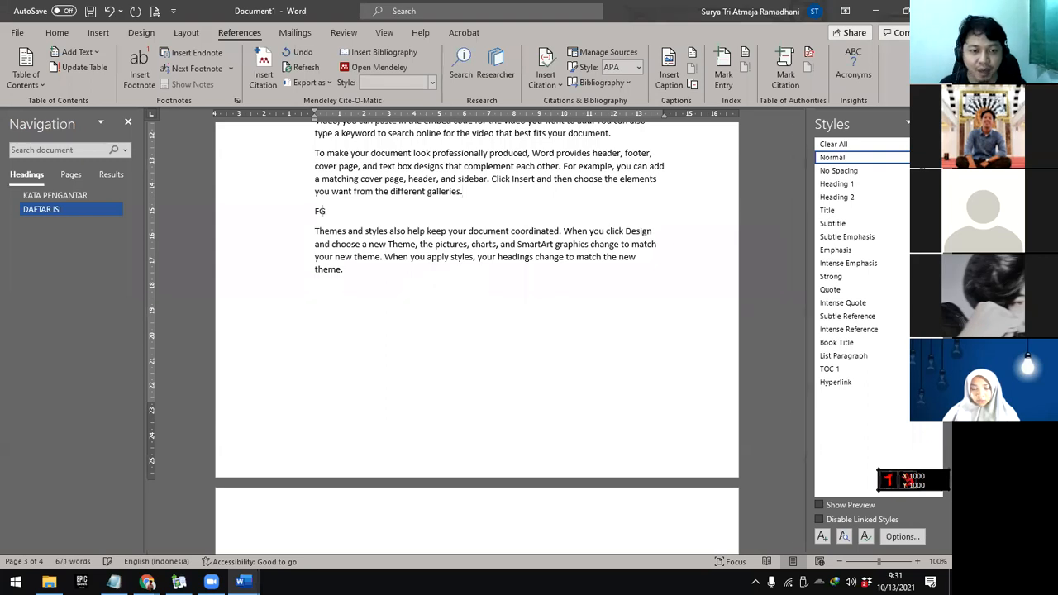
{"action": "key", "text": "Return"}
{"action": "type", "text": "FGJGH"}
{"action": "scroll", "coordinate": [468, 276], "scroll_direction": "down", "scroll_amount": 5}
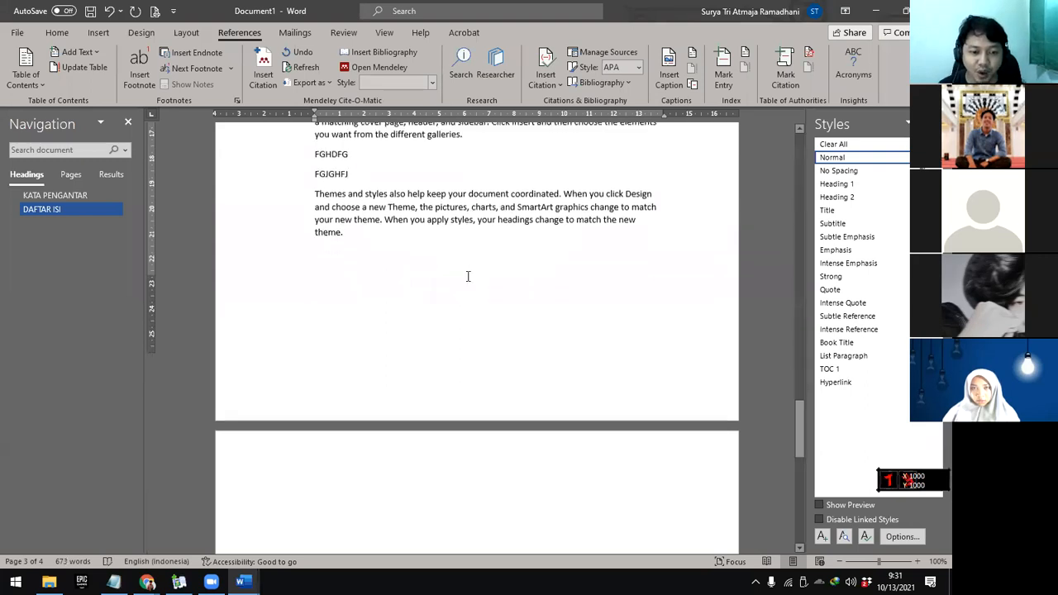
{"action": "double_click", "coordinate": [375, 379]}
{"action": "left_click", "coordinate": [339, 338]}
{"action": "left_click", "coordinate": [329, 366]}
{"action": "left_click", "coordinate": [331, 333]}
{"action": "left_click", "coordinate": [326, 362]}
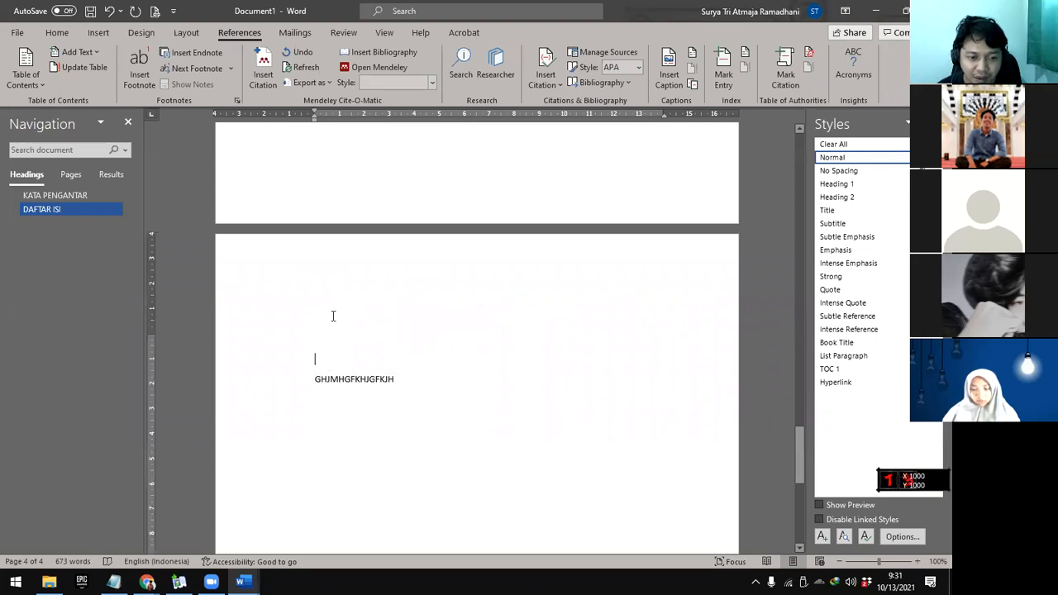
{"action": "left_click", "coordinate": [348, 361]}
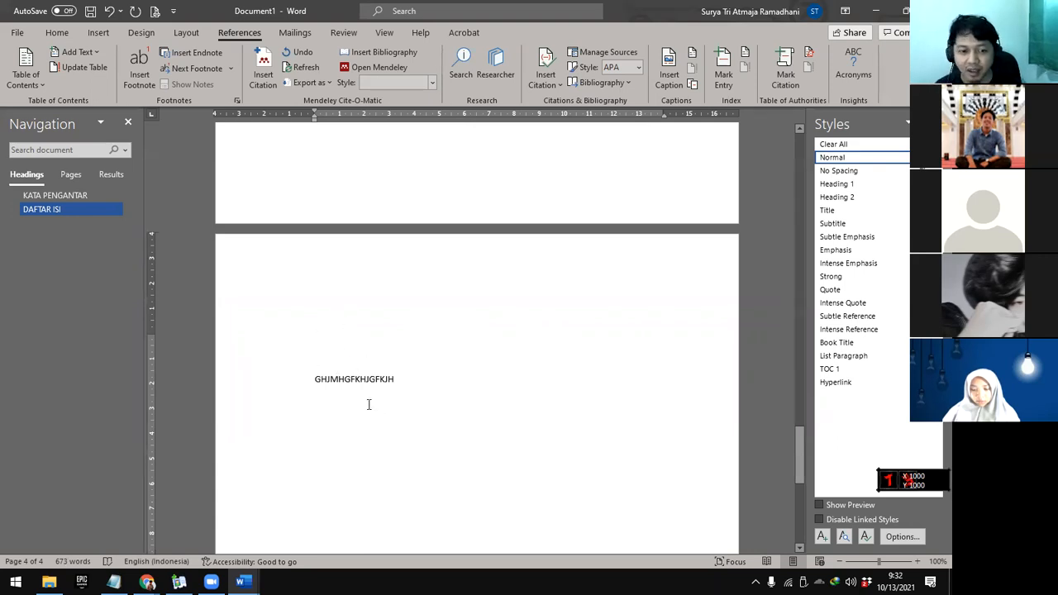
Undo the filler lines and the fourth page's text, and remove the extra empty lines below the last placeholder paragraph on page three
{"action": "key", "text": "ctrl+z"}
{"action": "key", "text": "ctrl+z"}
{"action": "key", "text": "ctrl+z"}
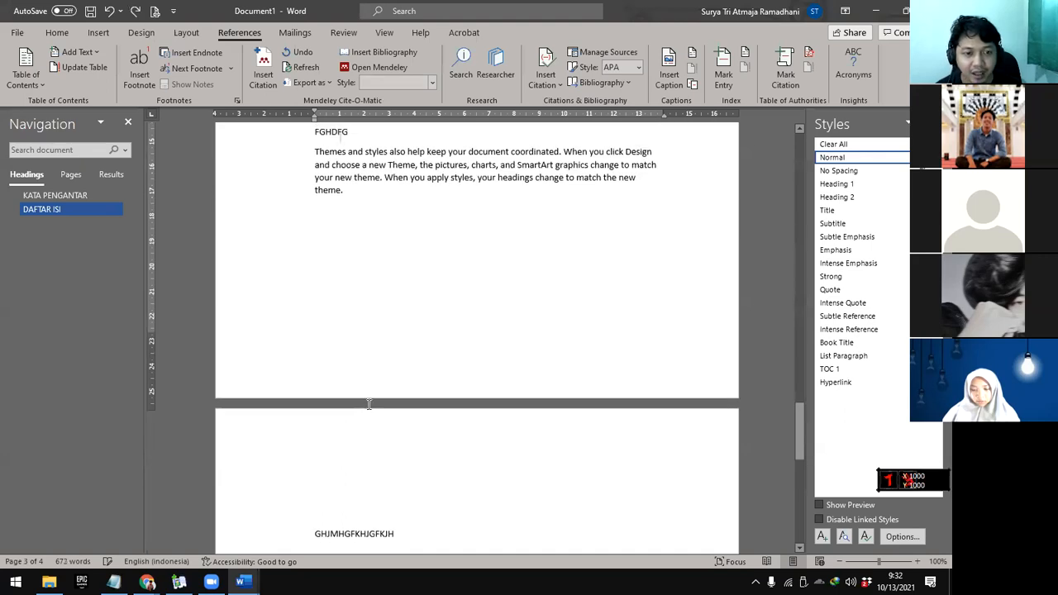
{"action": "key", "text": "ctrl+z"}
{"action": "key", "text": "ctrl+z"}
{"action": "key", "text": "ctrl+z"}
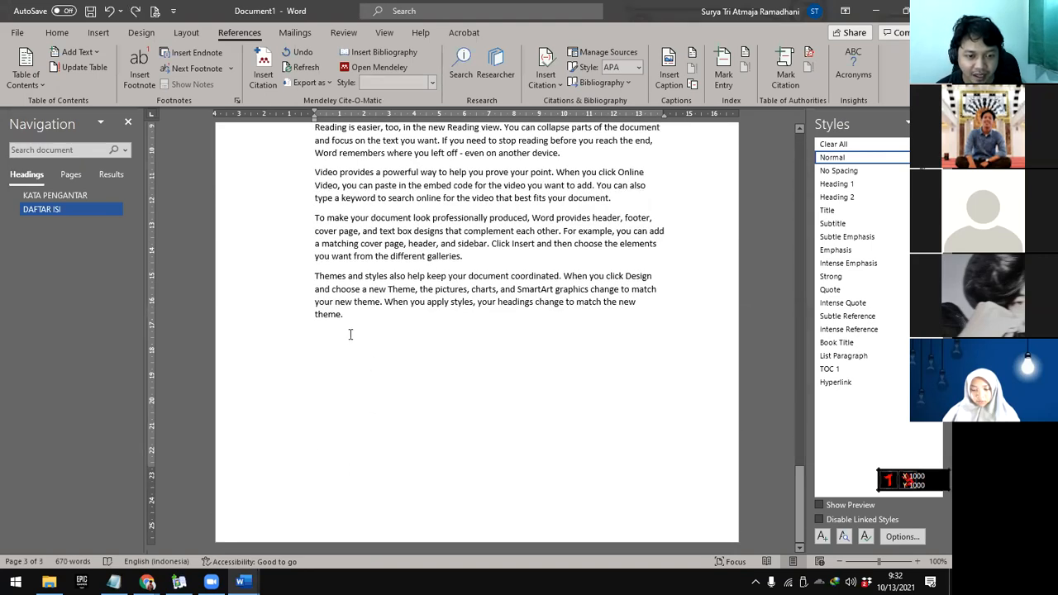
{"action": "key", "text": "BackSpace"}
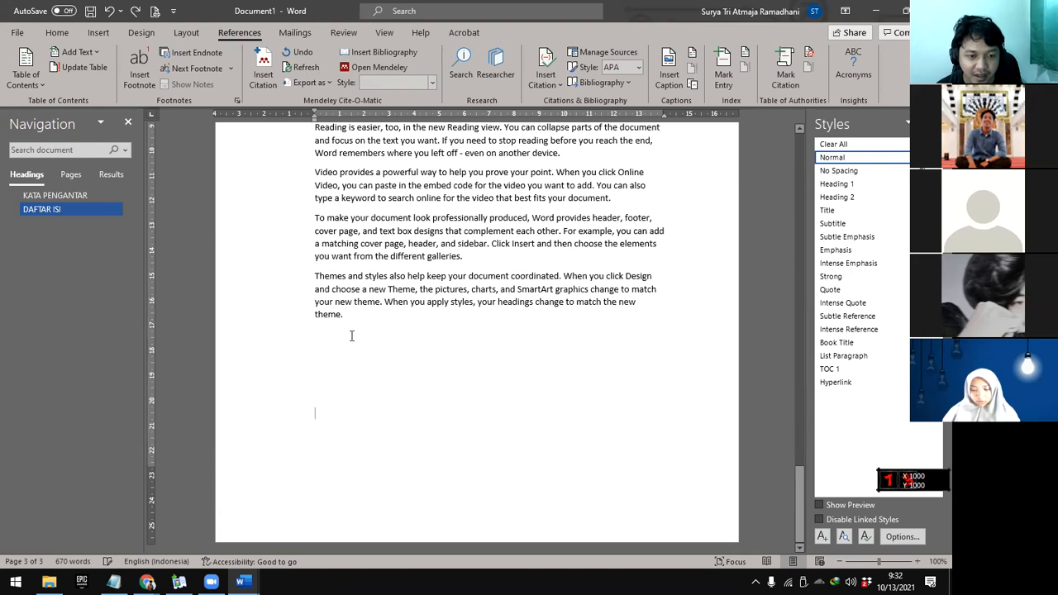
{"action": "key", "text": "BackSpace"}
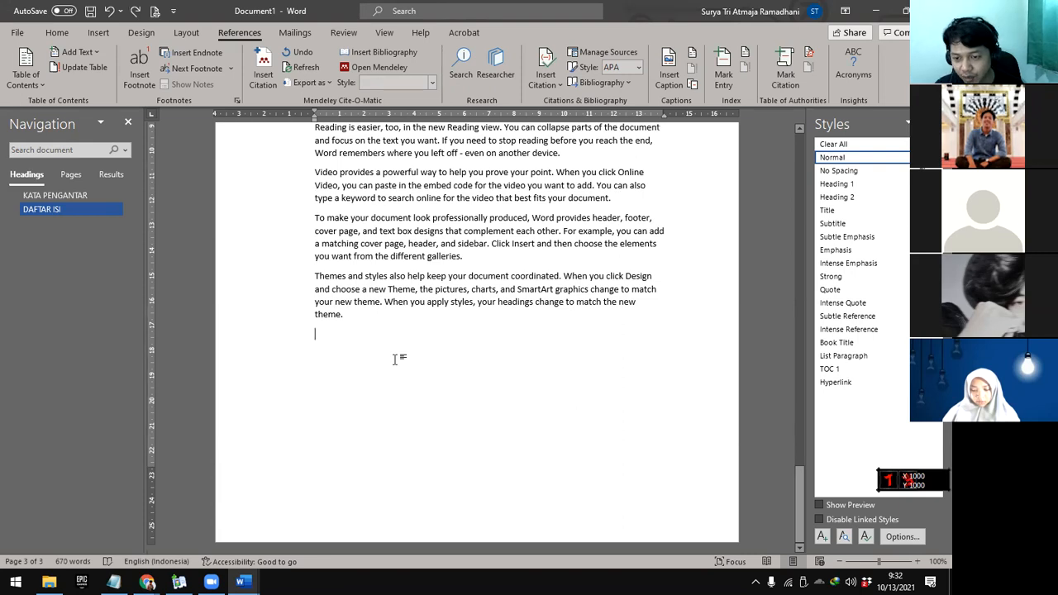
Insert a page break below the last placeholder paragraph and enter the filler text GFDSHJFGDJHFLKYFGDIJKYGD on the new page
{"action": "key", "text": "ctrl+Return"}
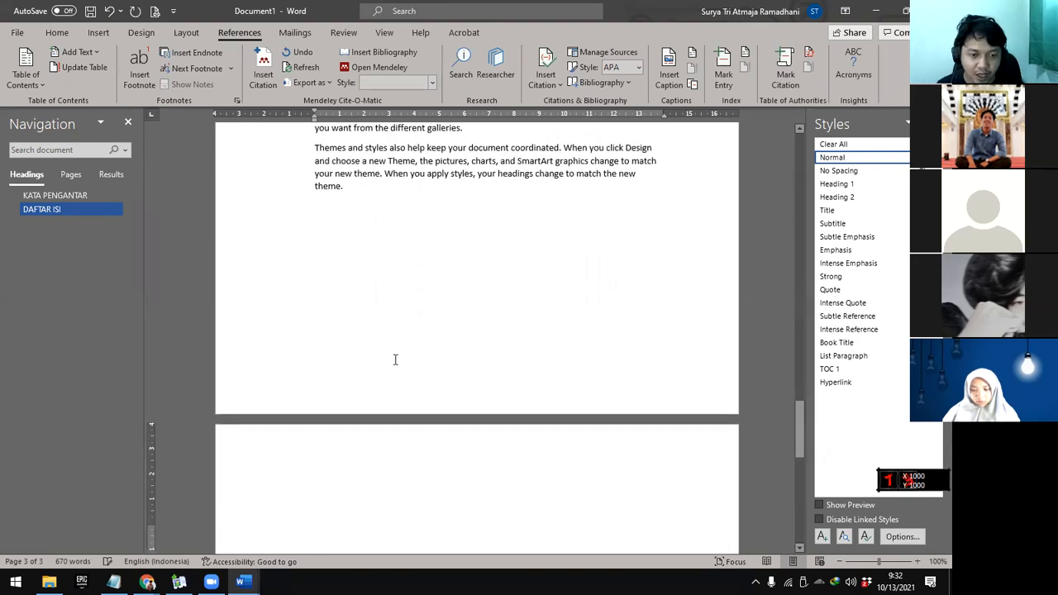
{"action": "type", "text": "GFDSHJFGDJHFLKYFGDJKYGD"}
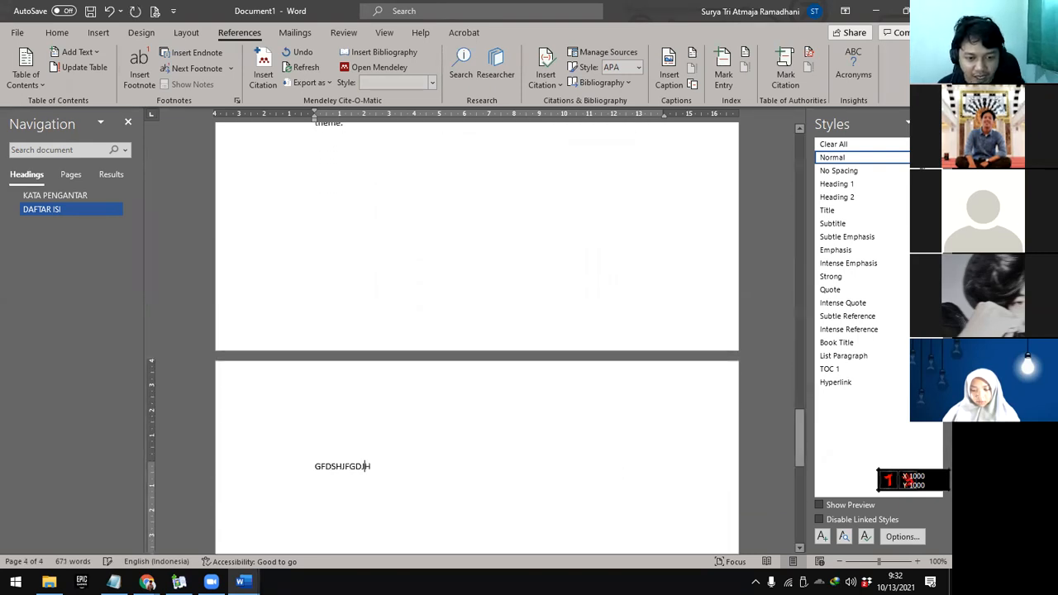
Add the filler lines JDFKJGN, DFSHBFDG and SDFGHBFDG above the "Themes and styles" paragraph, and check the start of the page after the break
{"action": "scroll", "coordinate": [417, 420], "scroll_direction": "up", "scroll_amount": 5}
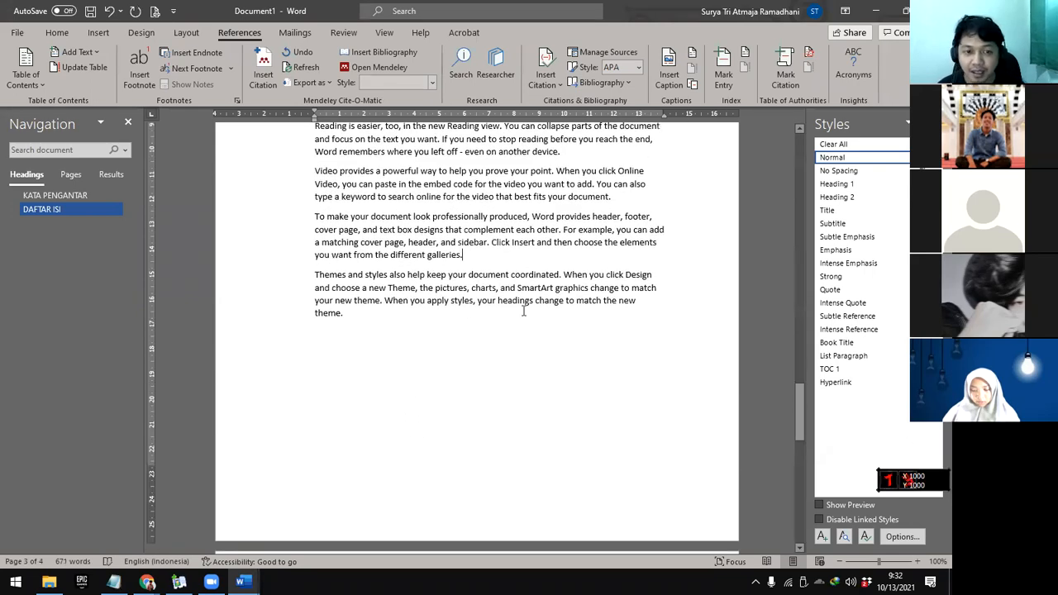
{"action": "key", "text": "Return"}
{"action": "type", "text": "JDFKJGN"}
{"action": "key", "text": "Return"}
{"action": "type", "text": "DFSHE"}
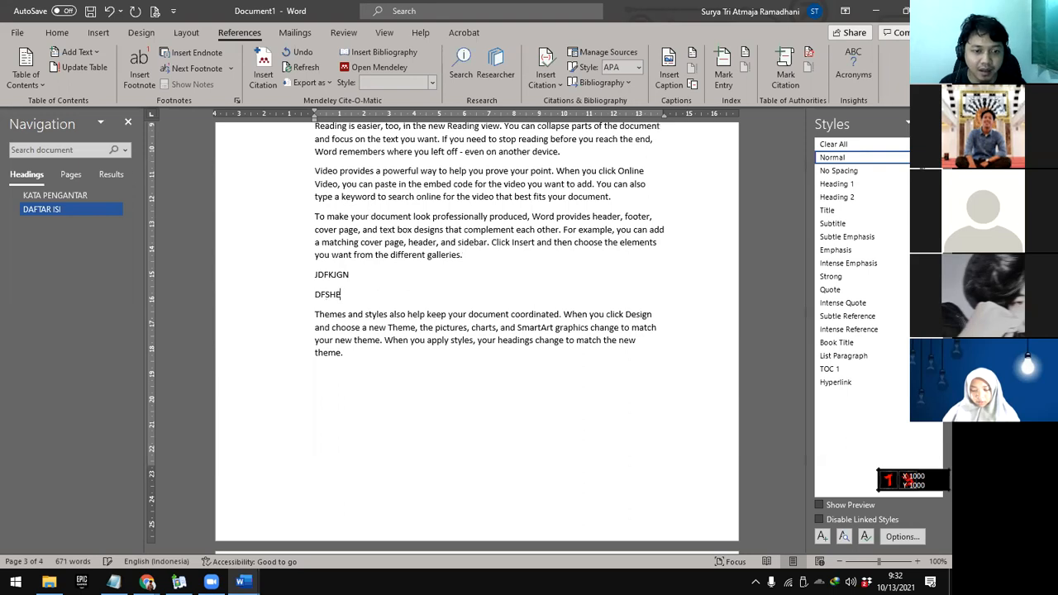
{"action": "type", "text": "FDG"}
{"action": "key", "text": "Return"}
{"action": "type", "text": "SDFGHEFDG"}
{"action": "scroll", "coordinate": [520, 340], "scroll_direction": "down", "scroll_amount": 7}
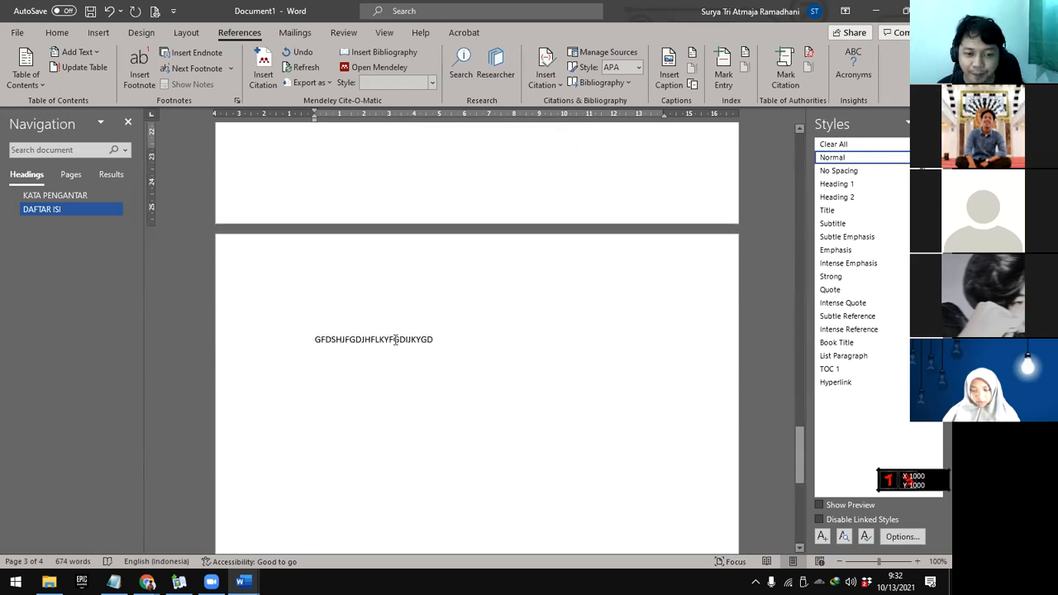
{"action": "scroll", "coordinate": [451, 329], "scroll_direction": "up", "scroll_amount": 5}
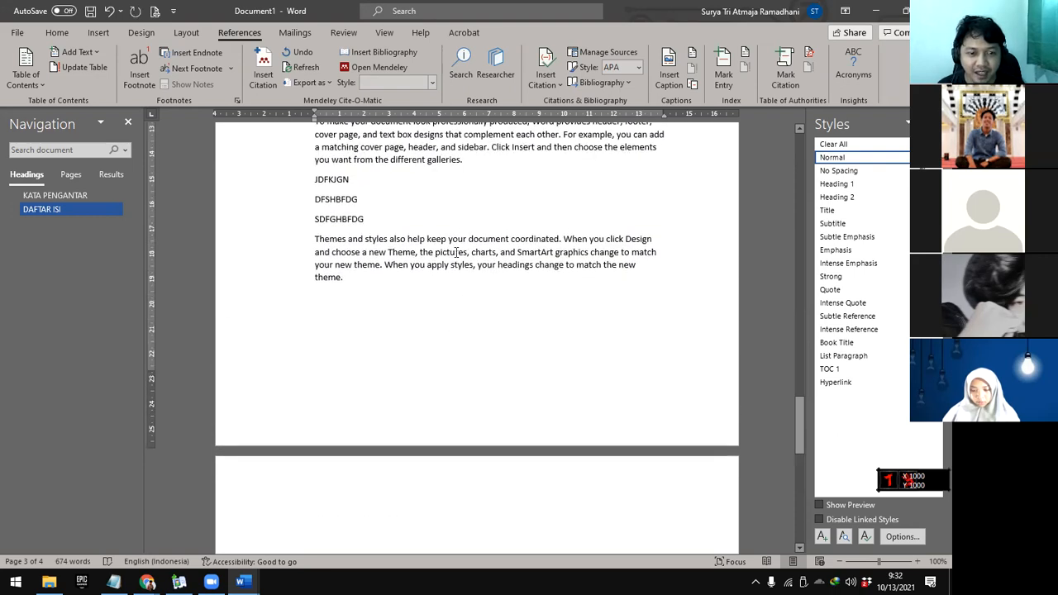
Add the lines FDGSNHFGN, FDGNFDGN, F and FDGNFDG plus an empty line after SDFGHBFDG, and check how the text flows across the following pages
{"action": "left_click", "coordinate": [430, 220]}
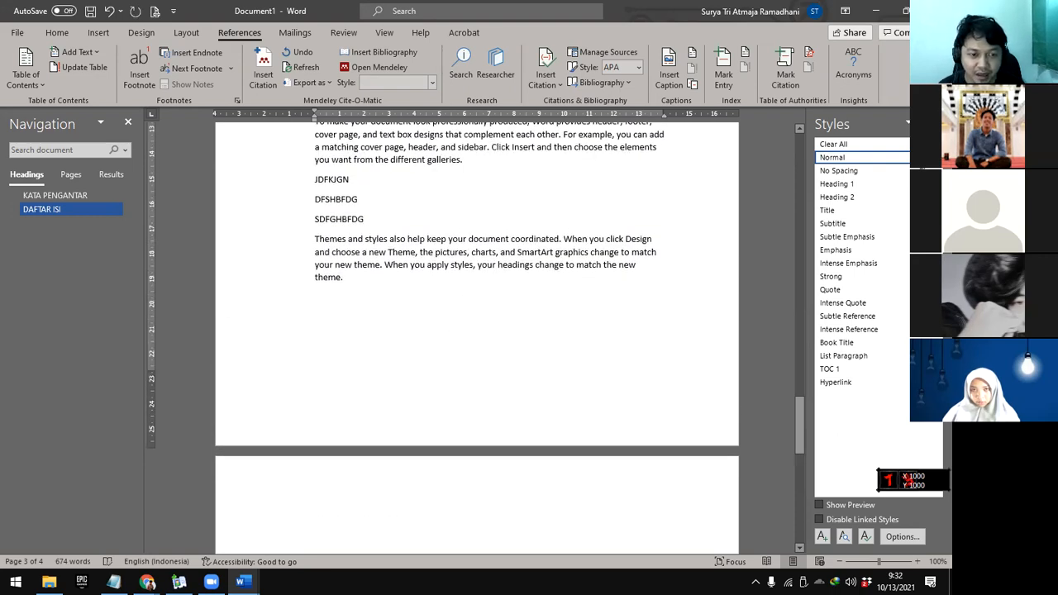
{"action": "key", "text": "Return"}
{"action": "type", "text": "FDGSNHFGN"}
{"action": "key", "text": "Return"}
{"action": "type", "text": "FDGNFDGN"}
{"action": "key", "text": "Return"}
{"action": "type", "text": "F"}
{"action": "key", "text": "Return"}
{"action": "type", "text": "FDGNFDG"}
{"action": "key", "text": "Return"}
{"action": "scroll", "coordinate": [463, 267], "scroll_direction": "down", "scroll_amount": 5}
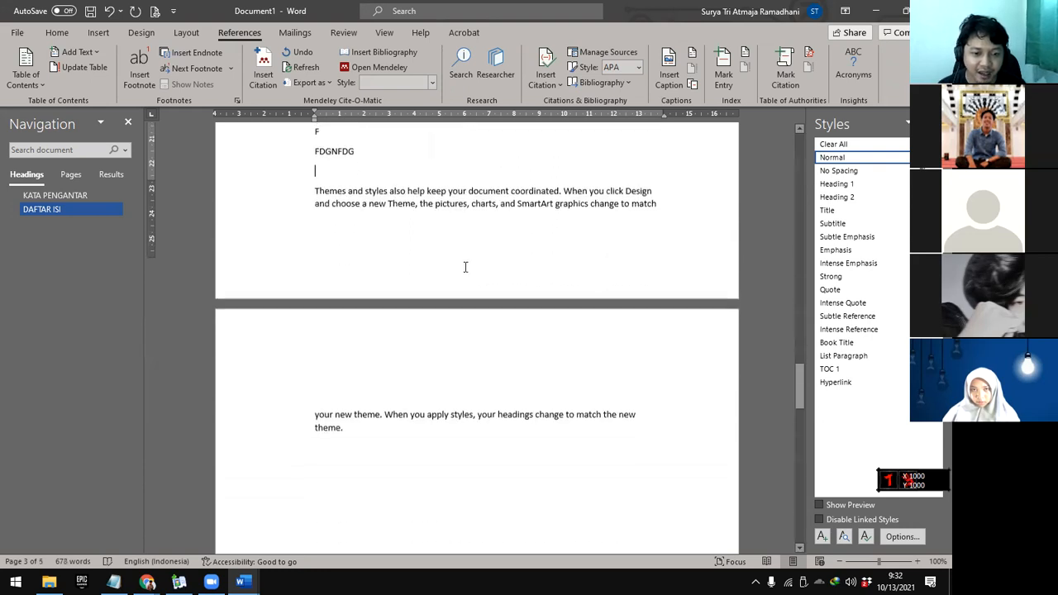
{"action": "scroll", "coordinate": [430, 422], "scroll_direction": "down", "scroll_amount": 10}
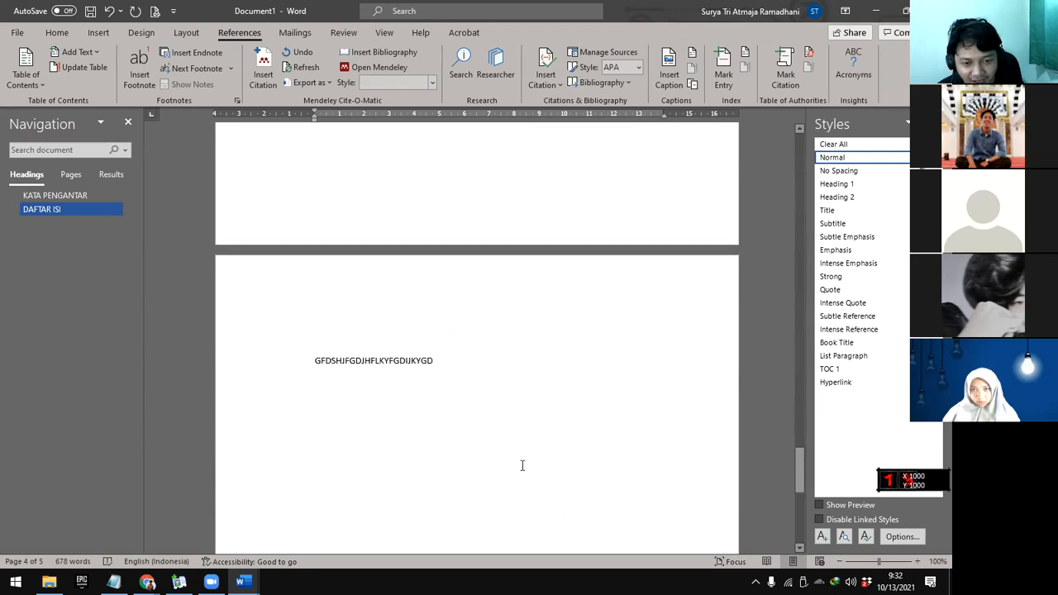
{"action": "scroll", "coordinate": [422, 399], "scroll_direction": "up", "scroll_amount": 5}
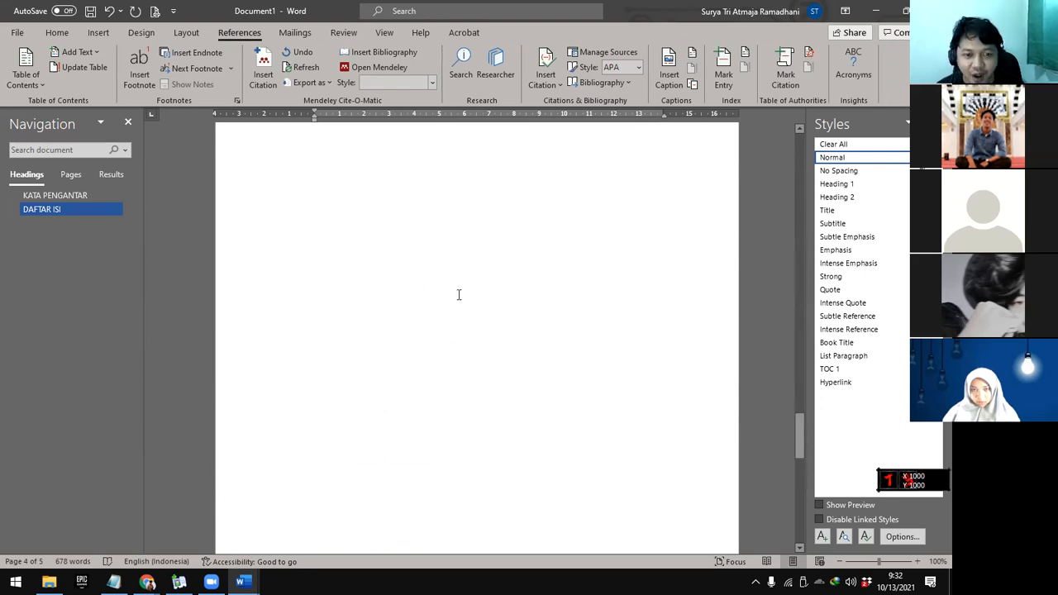
{"action": "scroll", "coordinate": [468, 314], "scroll_direction": "down", "scroll_amount": 4}
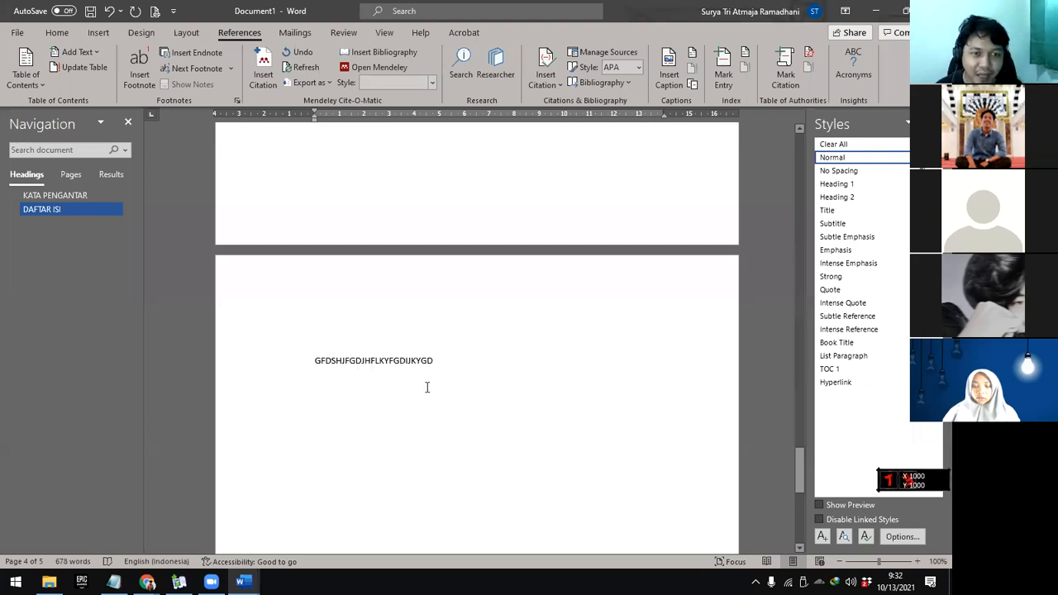
{"action": "scroll", "coordinate": [427, 387], "scroll_direction": "up", "scroll_amount": 10}
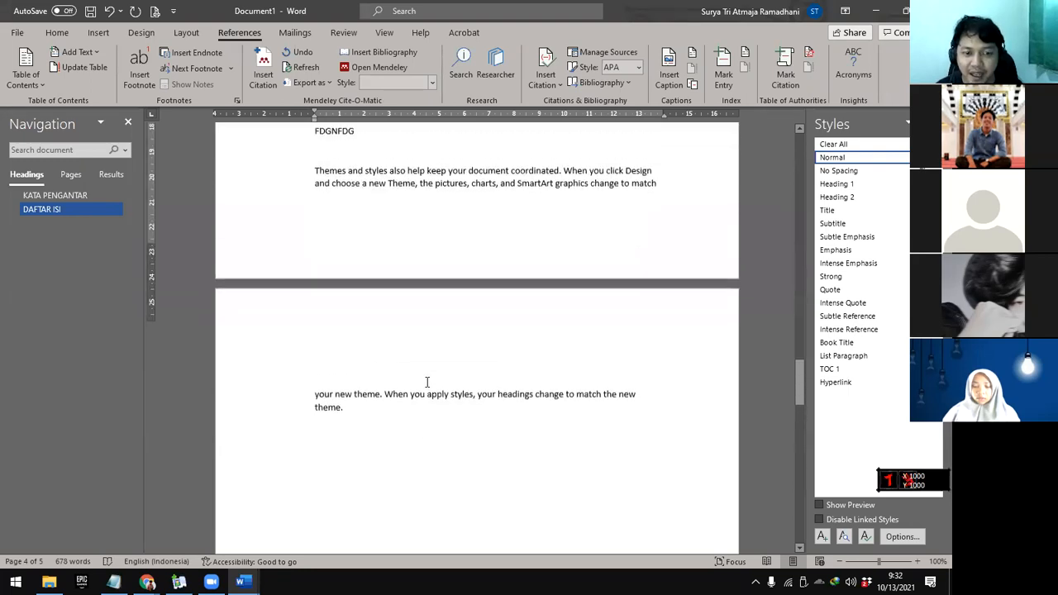
Delete the empty line and the filler lines FDGNFDG and F above the "Themes and styles" paragraph
{"action": "key", "text": "BackSpace"}
{"action": "key", "text": "BackSpace"}
{"action": "key", "text": "BackSpace"}
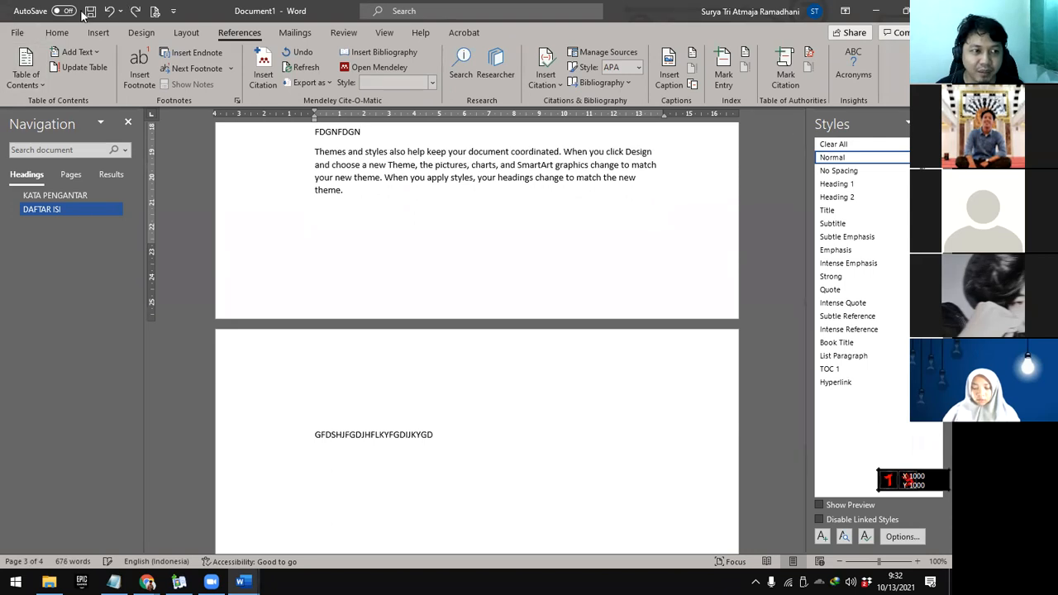
{"action": "left_click", "coordinate": [98, 33]}
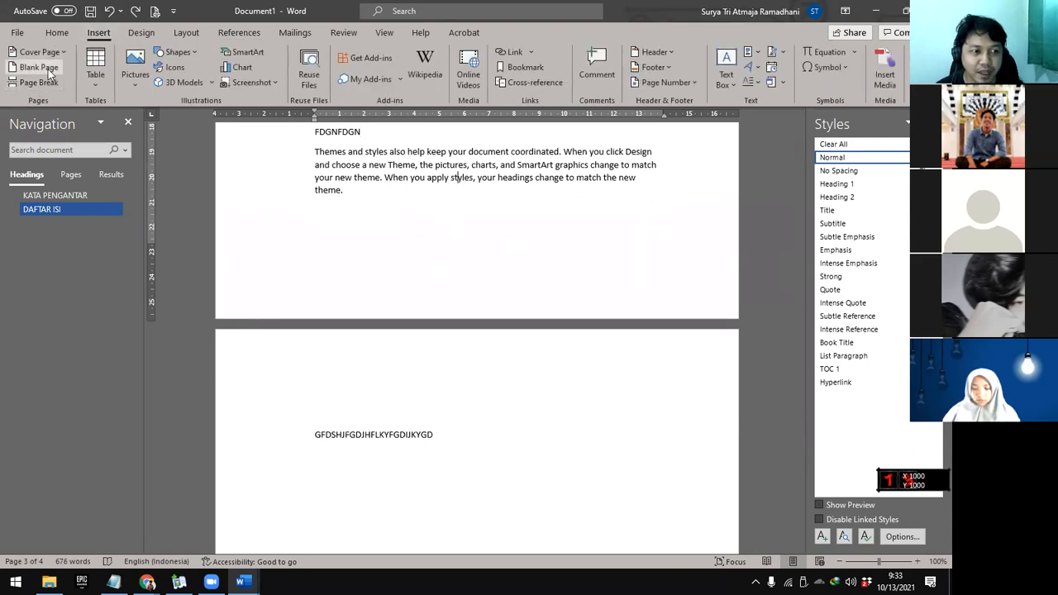
Undo all the filler lines on page three and the page break with its filler text
{"action": "key", "text": "ctrl+z"}
{"action": "key", "text": "ctrl+z"}
{"action": "scroll", "coordinate": [510, 300], "scroll_direction": "up", "scroll_amount": 5}
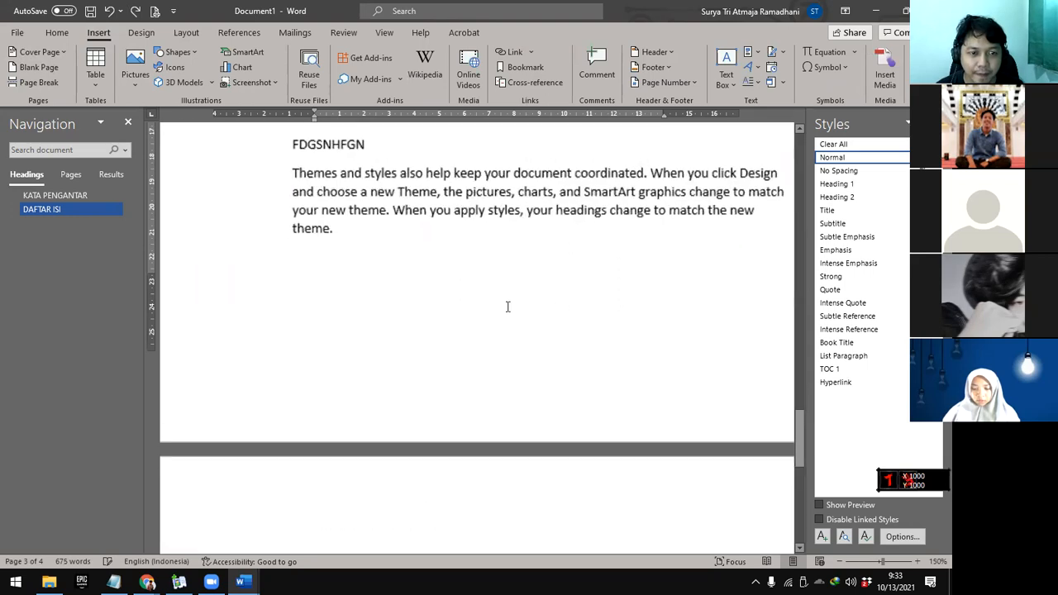
{"action": "scroll", "coordinate": [508, 309], "scroll_direction": "down", "scroll_amount": 4}
{"action": "key", "text": "ctrl+z"}
{"action": "scroll", "coordinate": [508, 310], "scroll_direction": "down", "scroll_amount": 1}
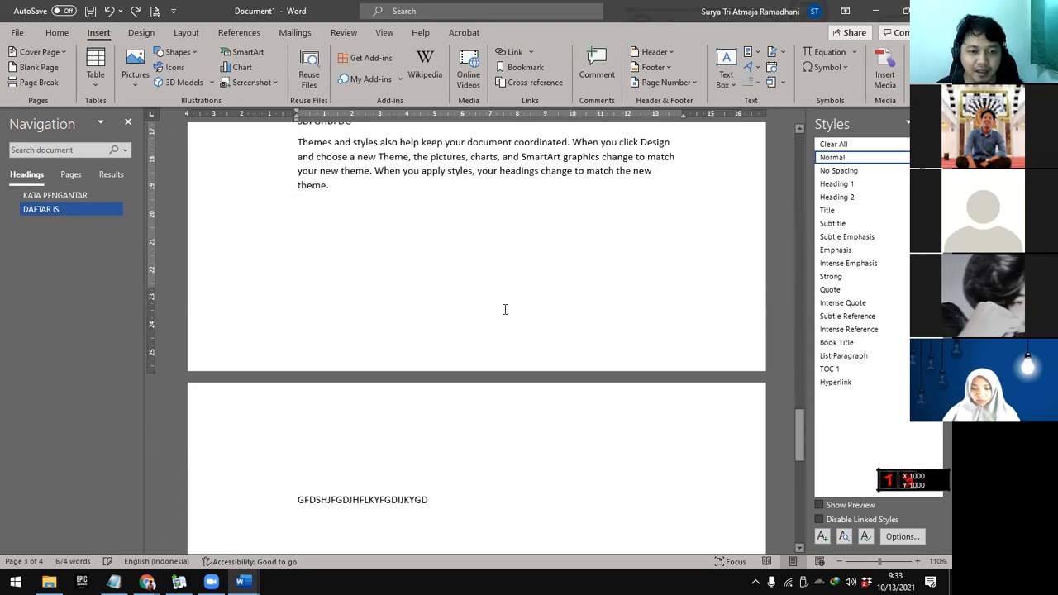
{"action": "key", "text": "ctrl+z"}
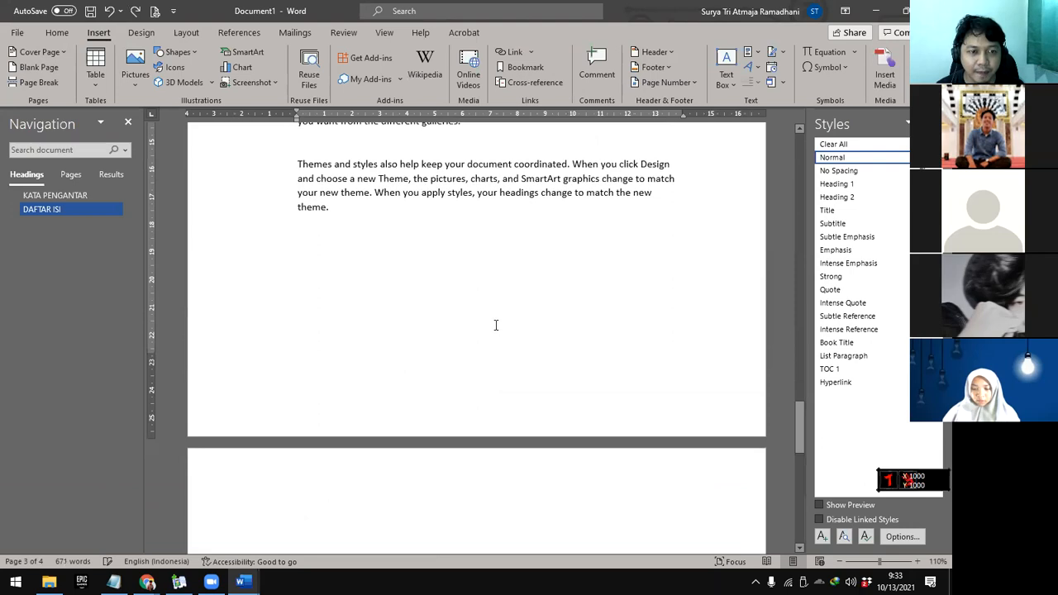
{"action": "key", "text": "ctrl+z"}
{"action": "key", "text": "ctrl+z"}
{"action": "key", "text": "ctrl+z"}
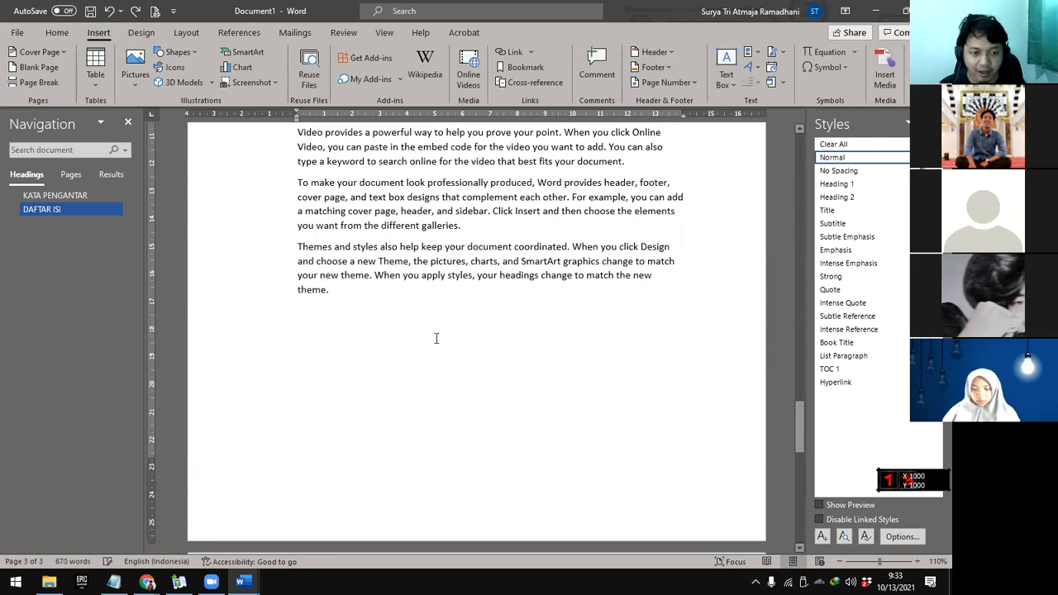
Insert a page break below the last placeholder paragraph and start the chapter title "BAB I PENDA" on the new page
{"action": "key", "text": "ctrl+Return"}
{"action": "scroll", "coordinate": [452, 390], "scroll_direction": "down", "scroll_amount": 3}
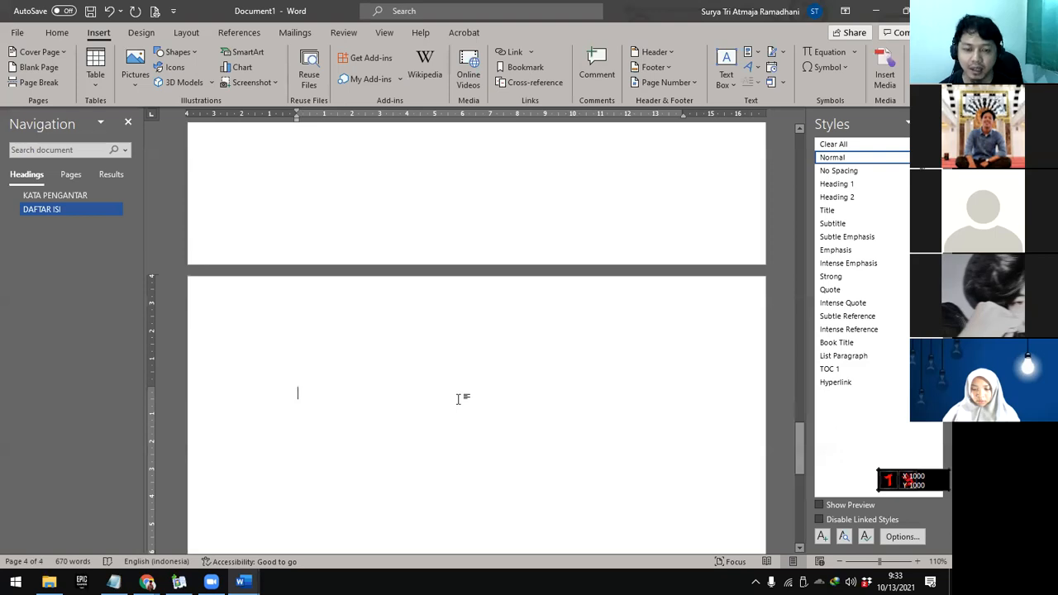
{"action": "type", "text": "BAB"}
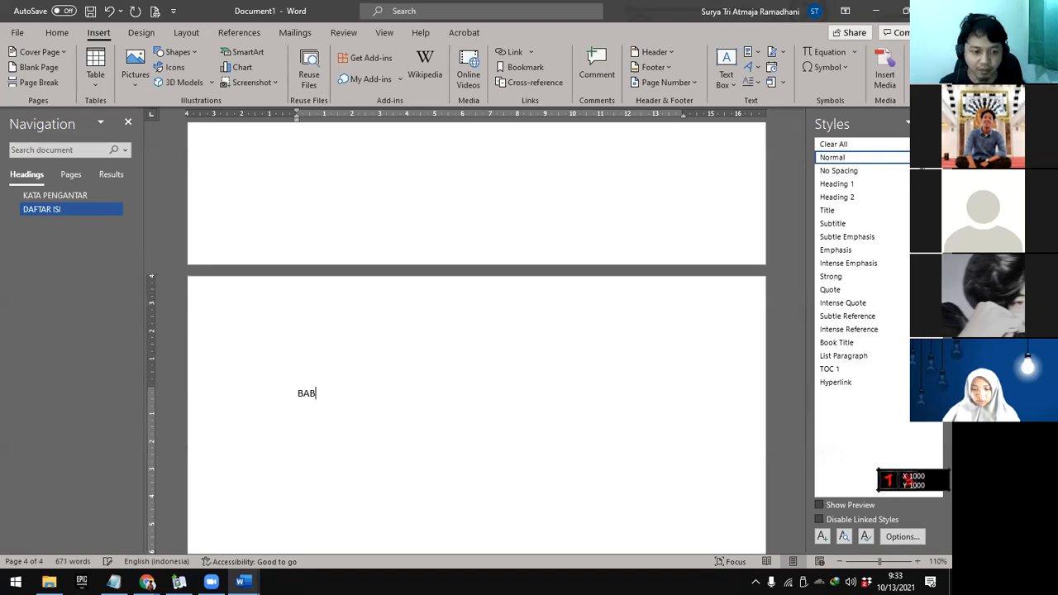
{"action": "type", "text": " I PENDA"}
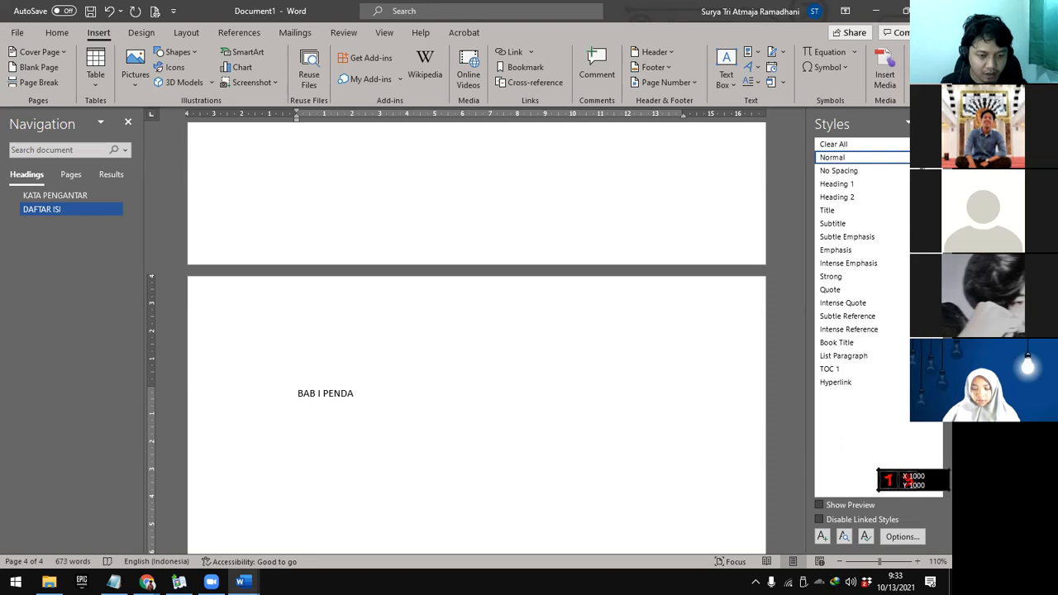
Complete the chapter title as "BAB I PENDAHULUAN" and apply the Heading 1 style to it
{"action": "type", "text": "HULUAN"}
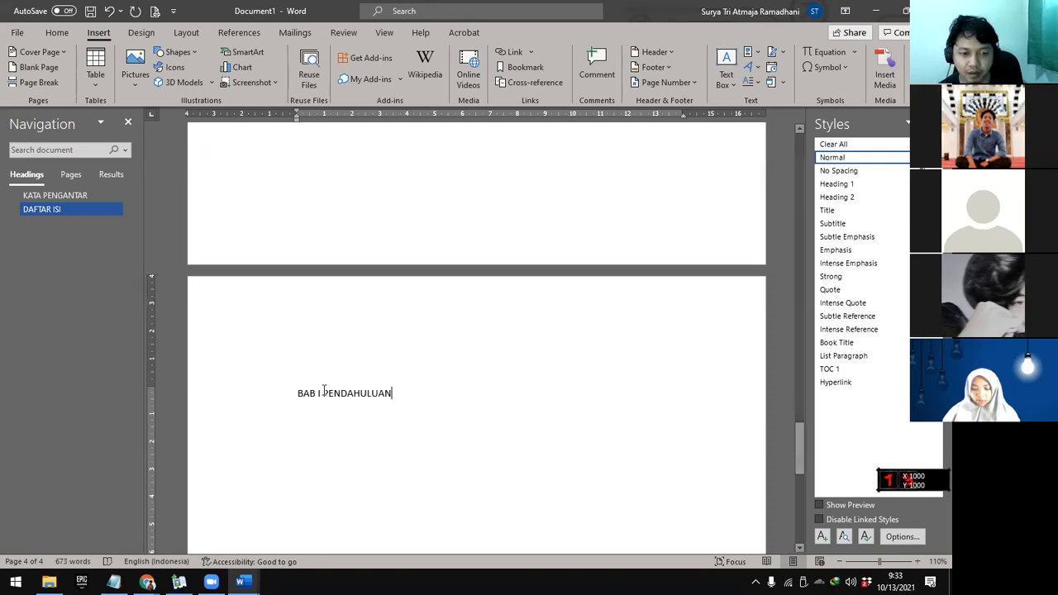
{"action": "left_click_drag", "start_coordinate": [413, 395], "coordinate": [297, 393]}
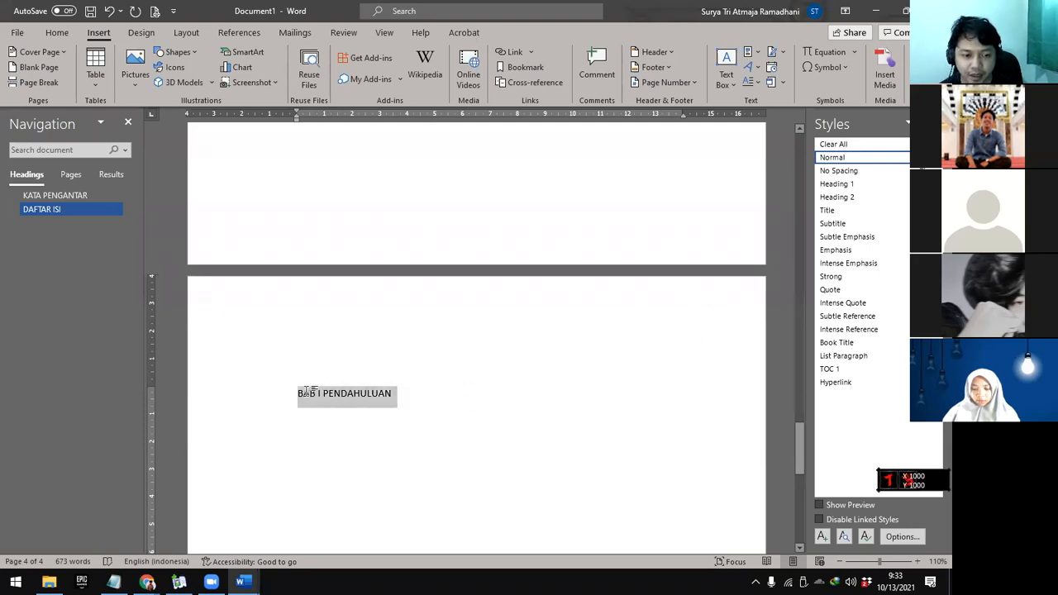
{"action": "left_click", "coordinate": [863, 183]}
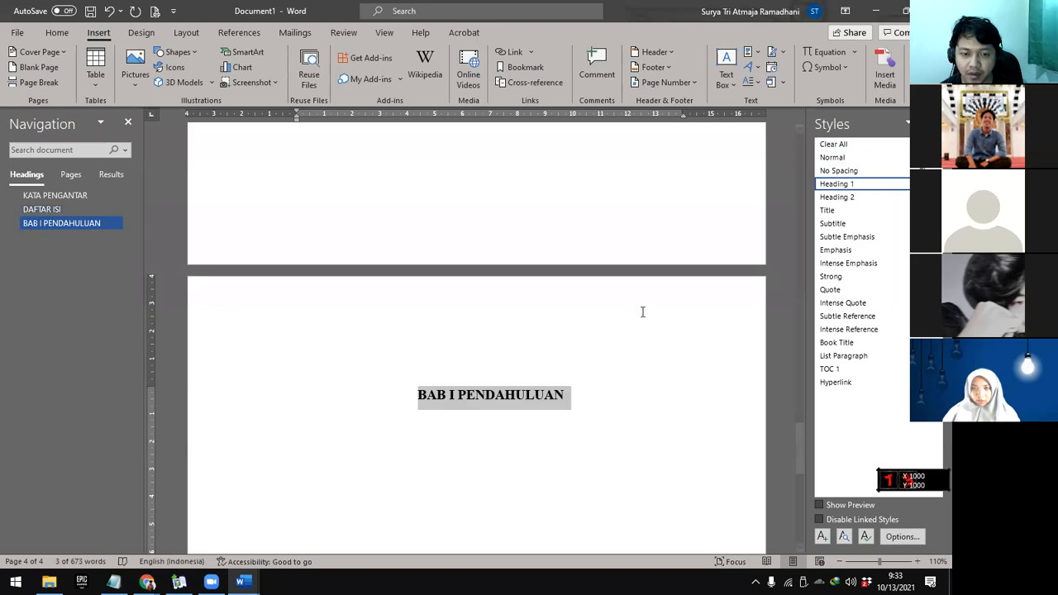
Split the chapter heading after "BAB I" so that "PENDAHULUAN" becomes its own paragraph
{"action": "left_click", "coordinate": [456, 394]}
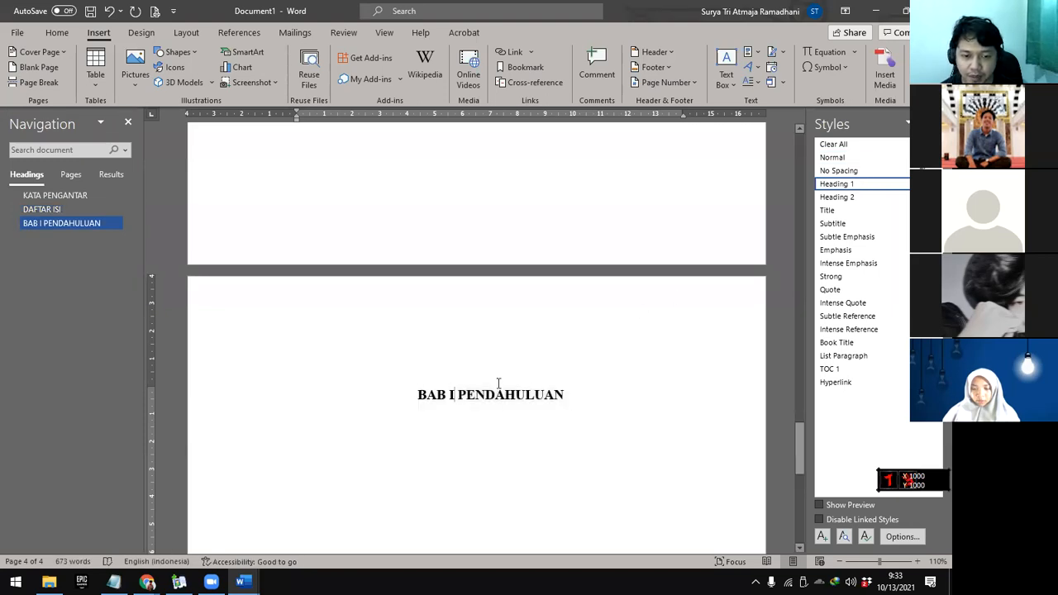
{"action": "key", "text": "Return"}
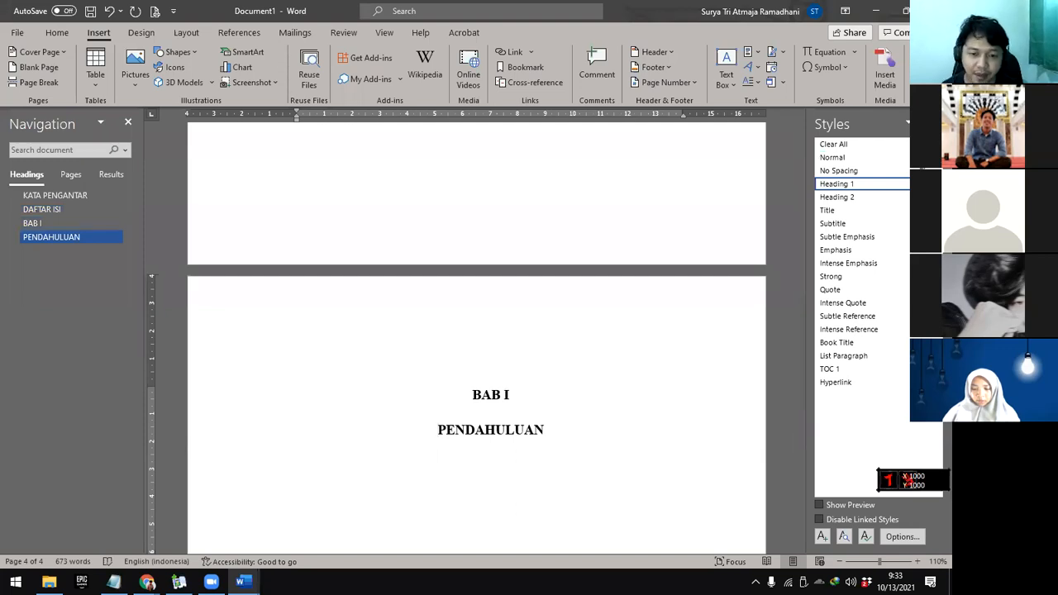
{"action": "key", "text": "Right"}
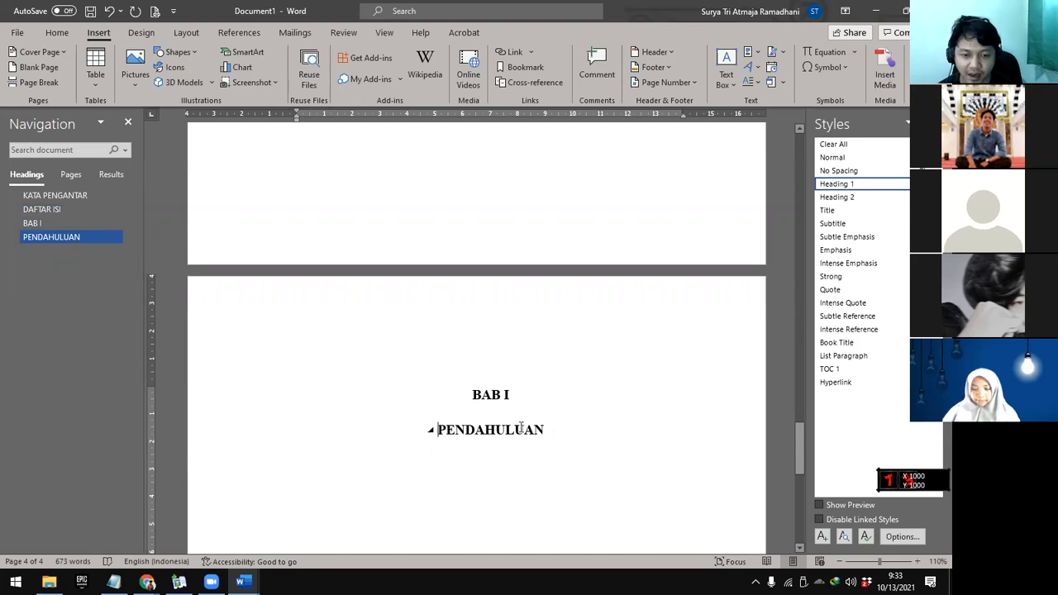
Update the entire table of contents under DAFTAR ISI to include the new chapter headings
{"action": "scroll", "coordinate": [522, 427], "scroll_direction": "up", "scroll_amount": 15}
{"action": "scroll", "coordinate": [523, 425], "scroll_direction": "up", "scroll_amount": 6}
{"action": "scroll", "coordinate": [525, 425], "scroll_direction": "down", "scroll_amount": 3}
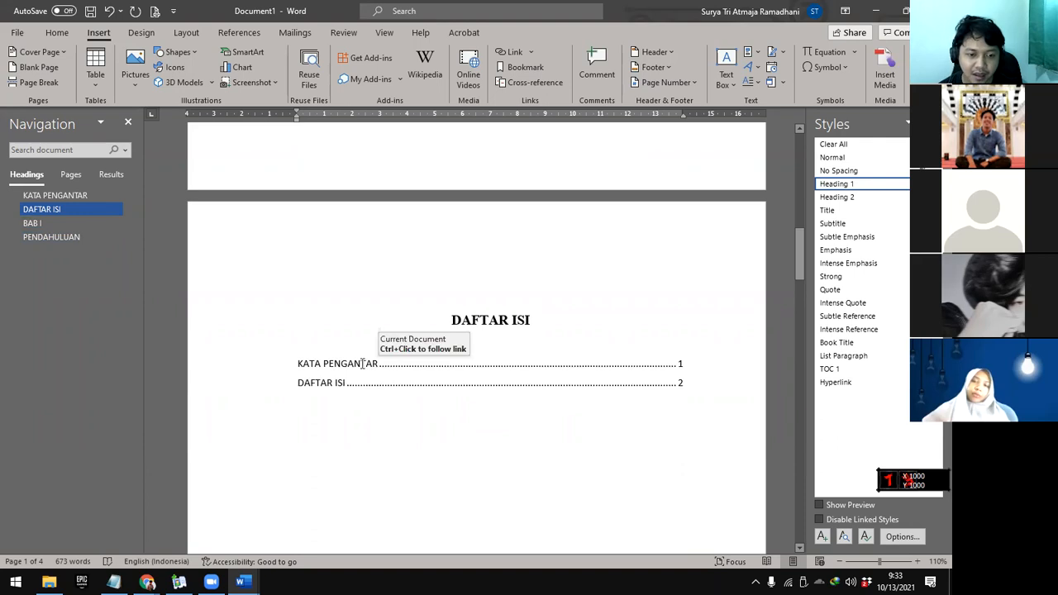
{"action": "right_click", "coordinate": [362, 364]}
{"action": "left_click", "coordinate": [339, 370]}
{"action": "left_click", "coordinate": [317, 385]}
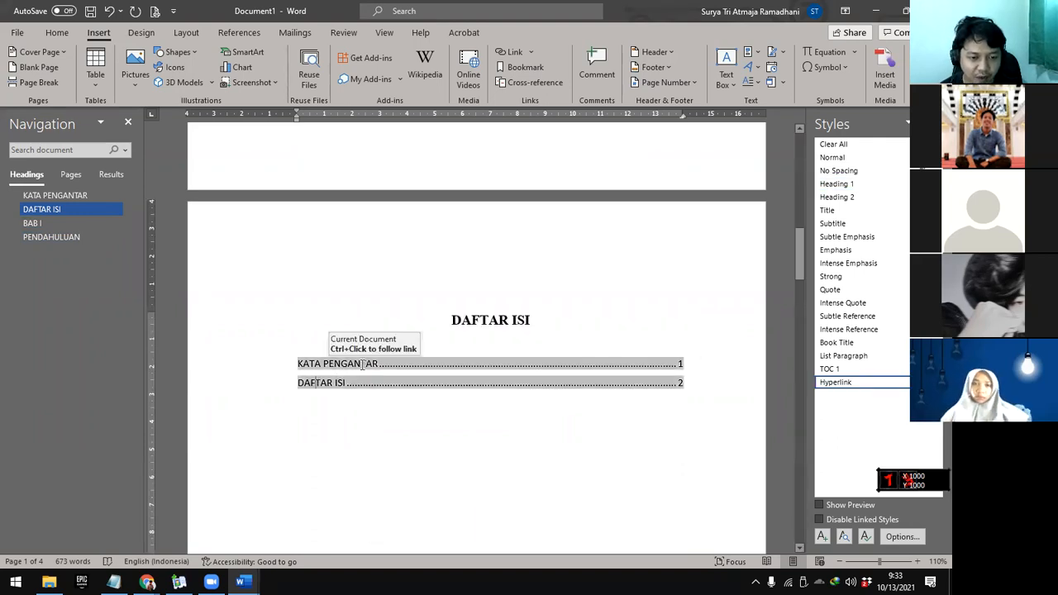
{"action": "right_click", "coordinate": [348, 367]}
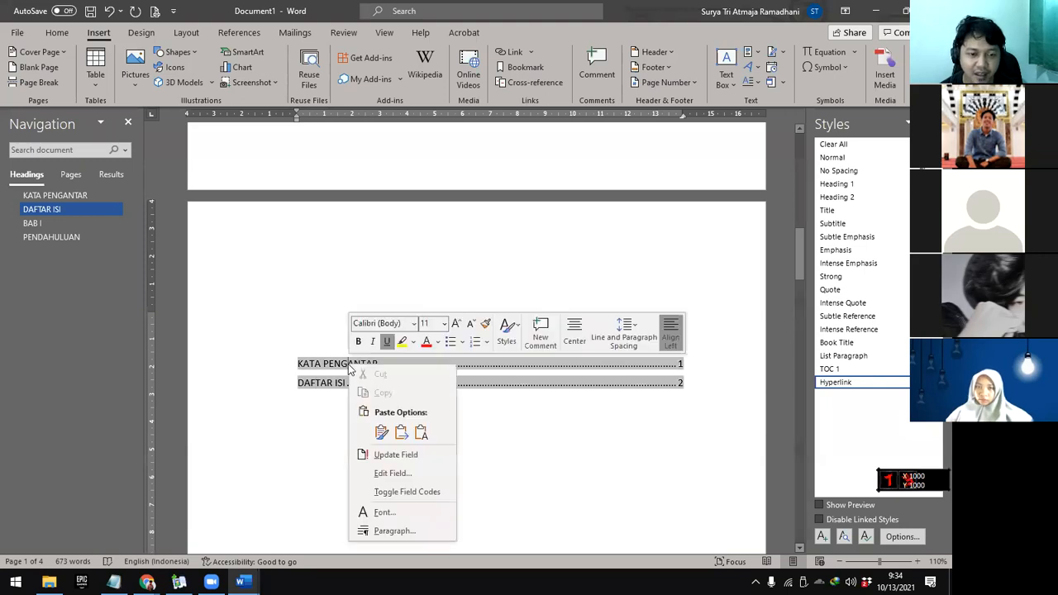
{"action": "left_click", "coordinate": [402, 458]}
{"action": "left_click", "coordinate": [423, 291]}
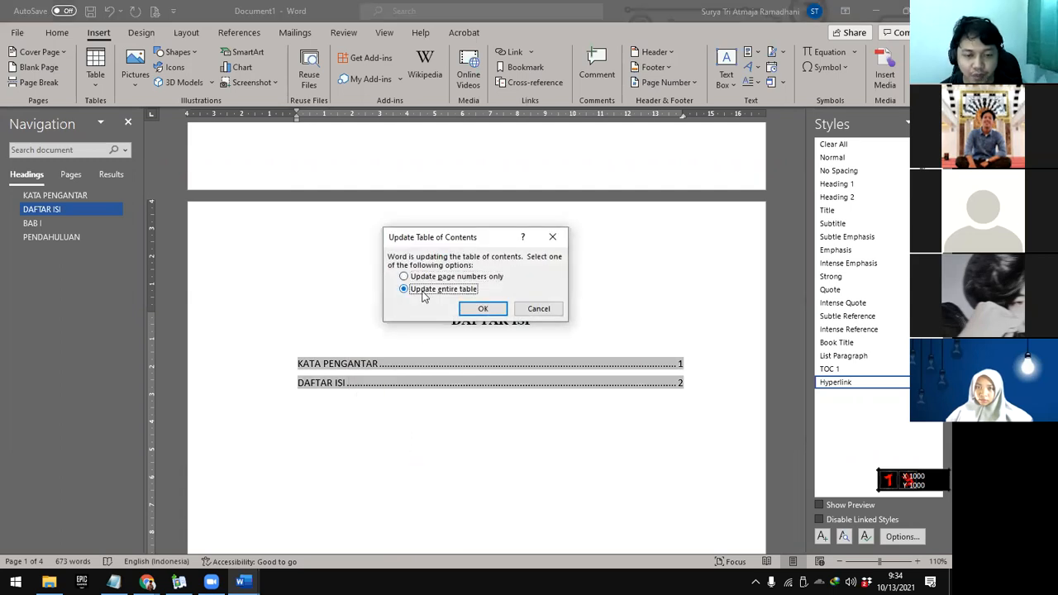
{"action": "left_click", "coordinate": [483, 309]}
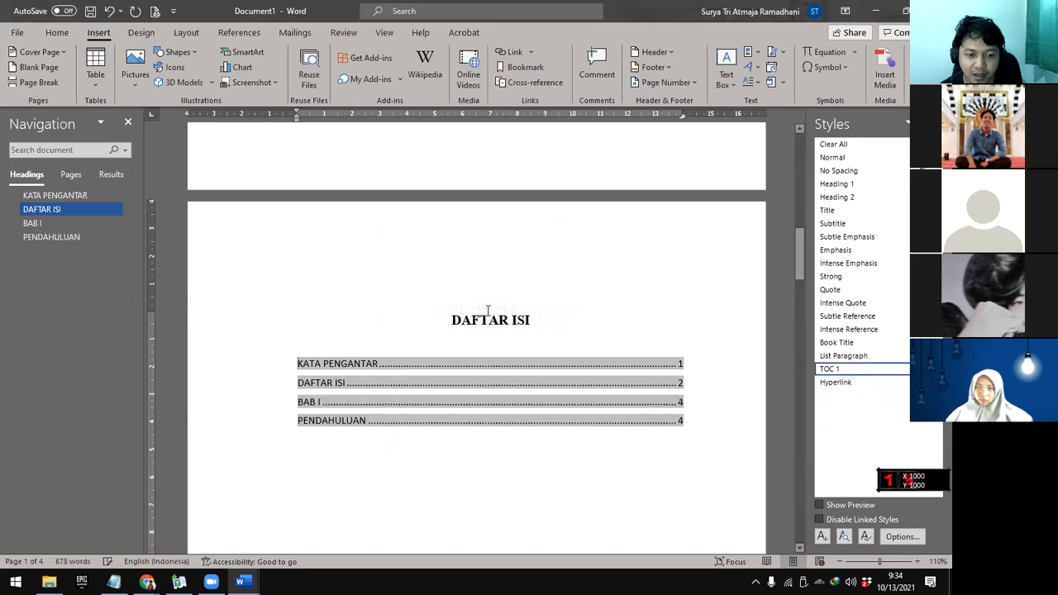
Examine how the BAB I and PENDAHULUAN entries are listed in the table of contents
{"action": "scroll", "coordinate": [316, 416], "scroll_direction": "down", "scroll_amount": 1}
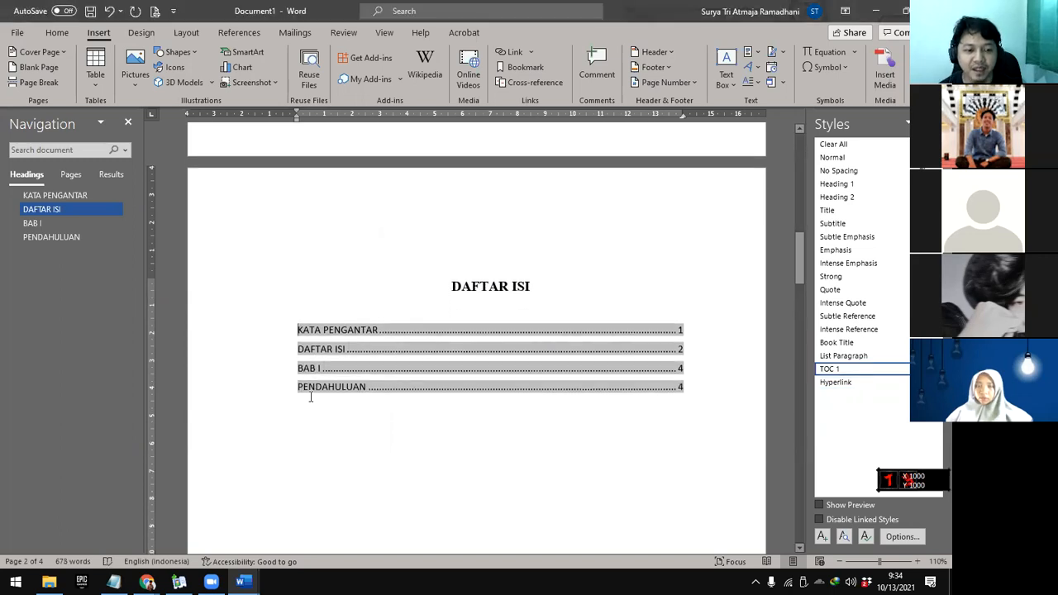
{"action": "triple_click", "coordinate": [330, 372]}
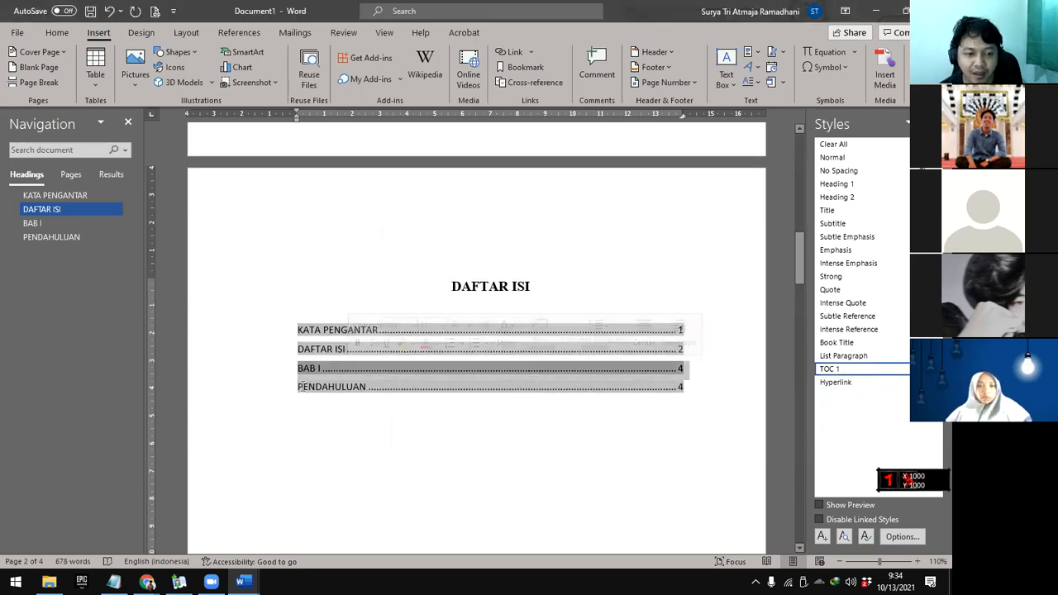
{"action": "left_click_drag", "start_coordinate": [303, 387], "coordinate": [397, 397]}
{"action": "left_click", "coordinate": [394, 429]}
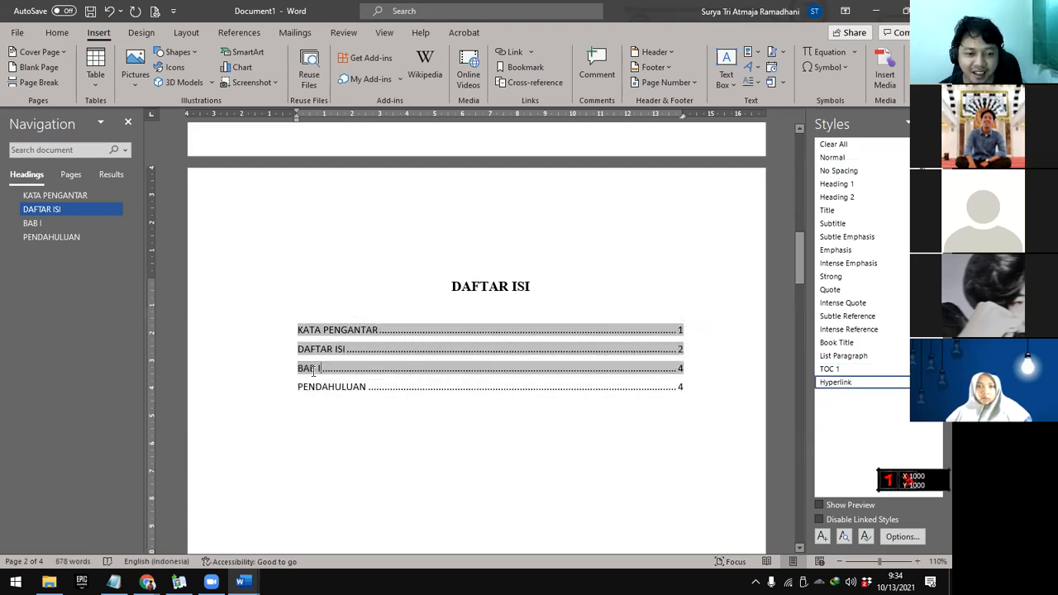
{"action": "left_click_drag", "start_coordinate": [304, 389], "coordinate": [397, 396]}
{"action": "left_click", "coordinate": [390, 428]}
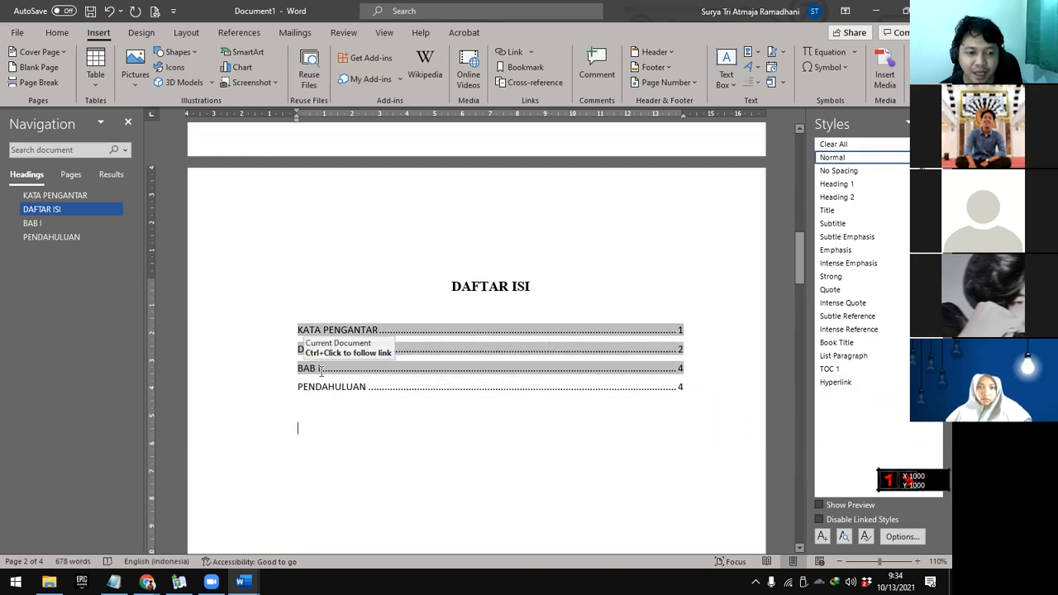
{"action": "scroll", "coordinate": [390, 387], "scroll_direction": "down", "scroll_amount": 15}
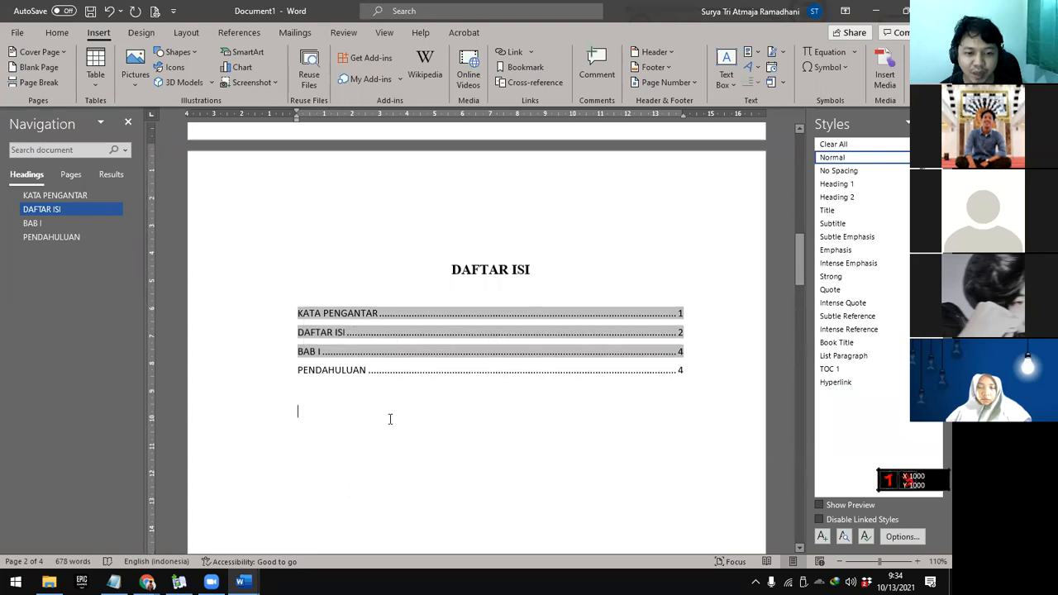
{"action": "scroll", "coordinate": [381, 377], "scroll_direction": "up", "scroll_amount": 15}
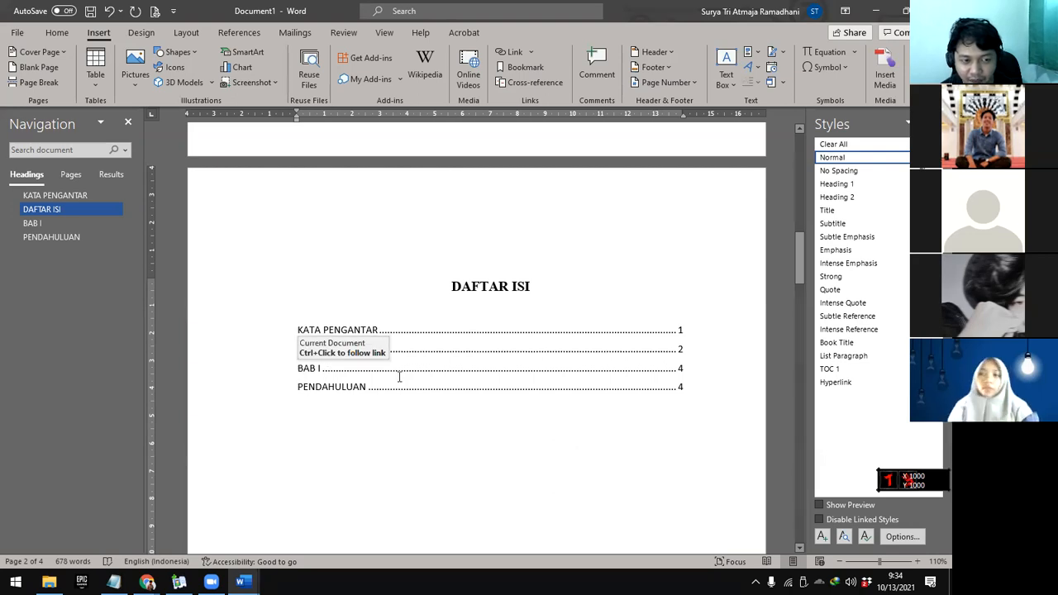
Rejoin "PENDAHULUAN" with the "BAB I" heading and place it on a second line using a line break within the same paragraph
{"action": "left_click", "coordinate": [53, 237]}
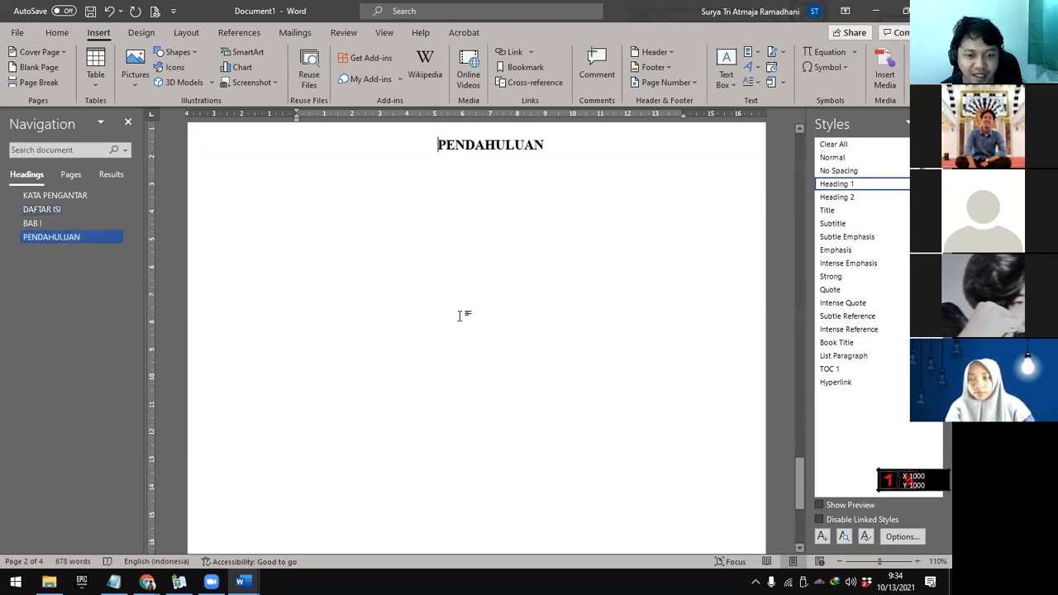
{"action": "scroll", "coordinate": [461, 276], "scroll_direction": "up", "scroll_amount": 4}
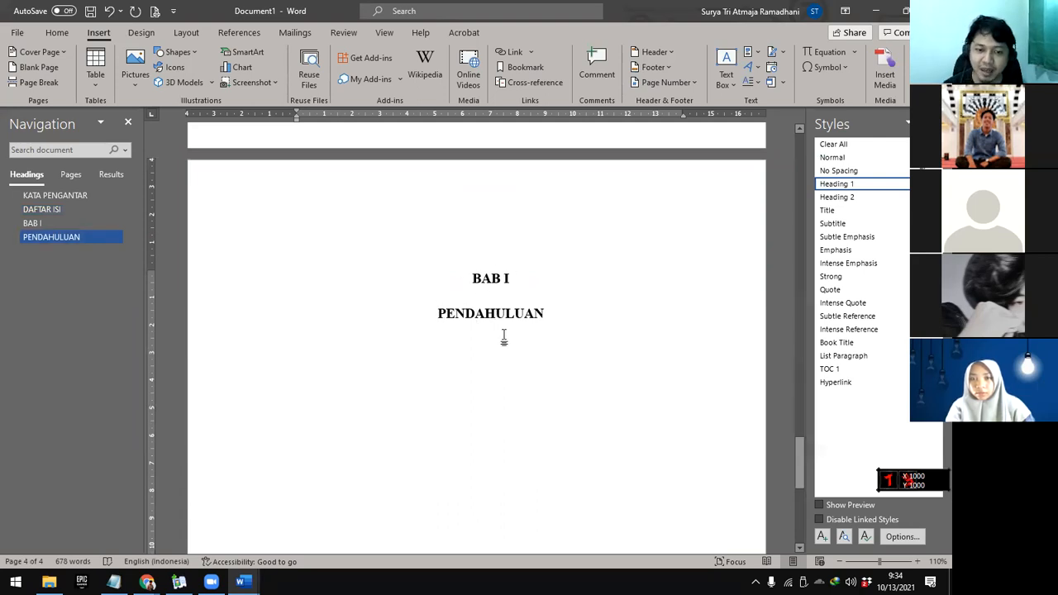
{"action": "key", "text": "ctrl+l"}
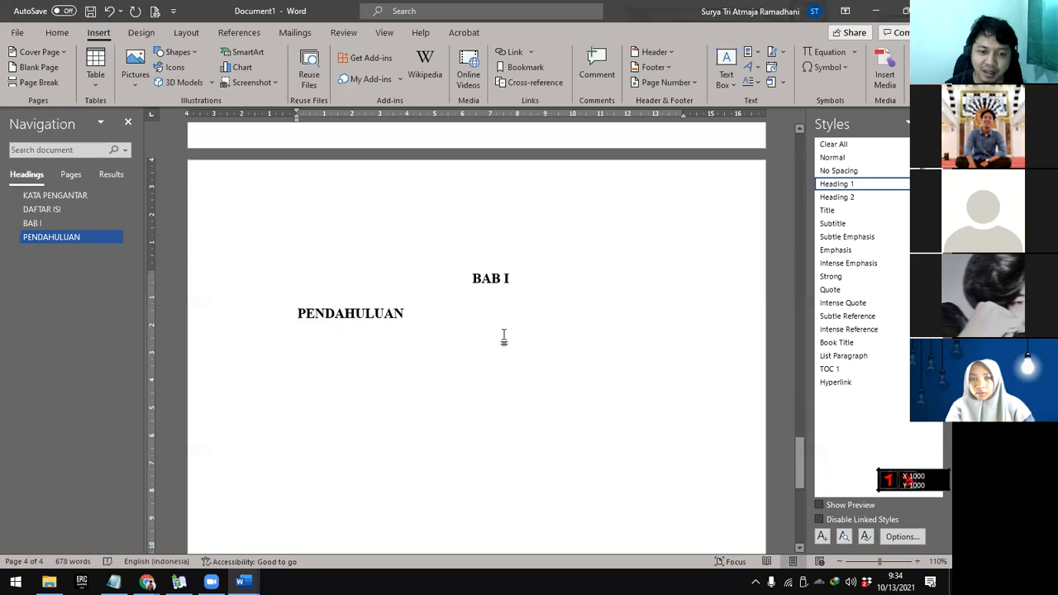
{"action": "key", "text": "BackSpace"}
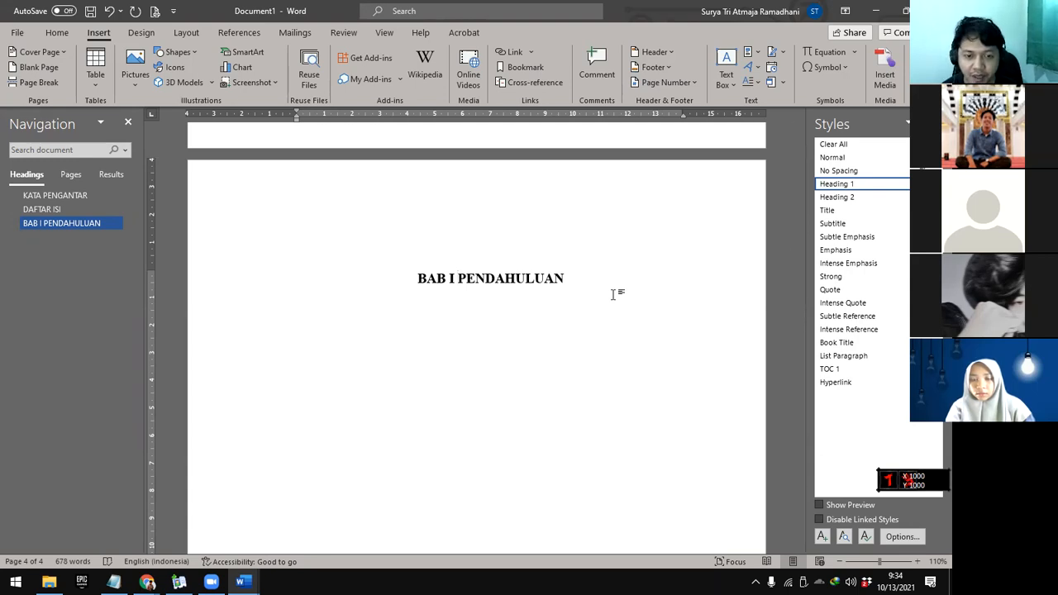
{"action": "key", "text": "shift+Return"}
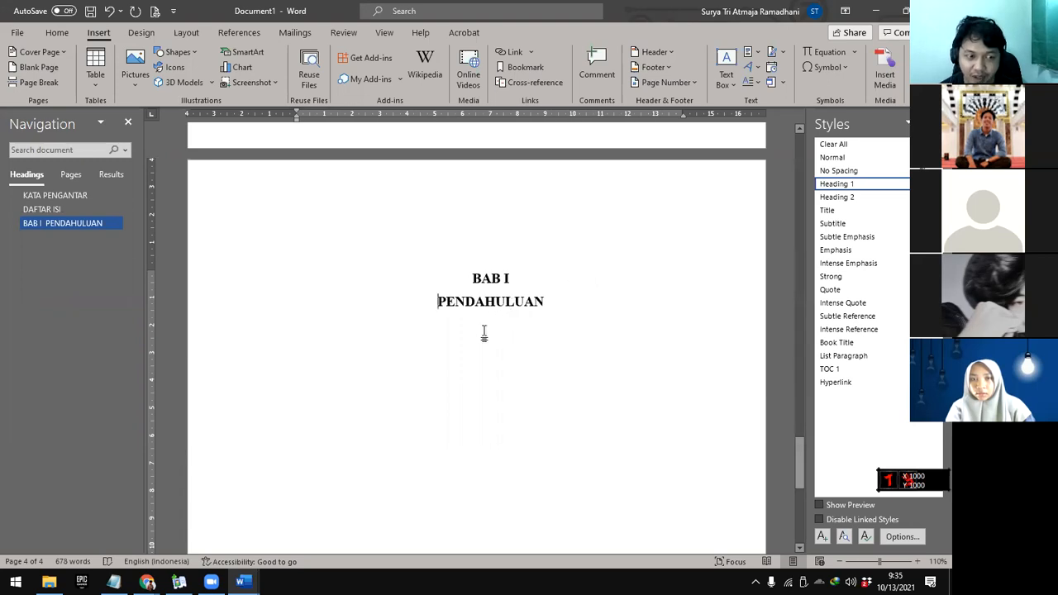
Update the entire table of contents on the DAFTAR ISI page to reflect the merged chapter heading
{"action": "left_click", "coordinate": [58, 209]}
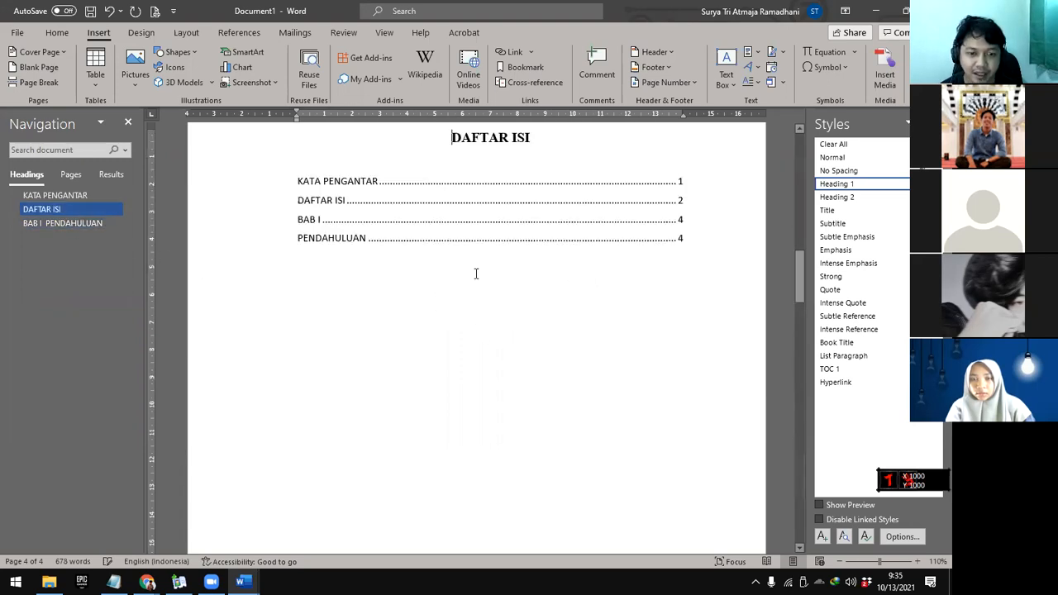
{"action": "right_click", "coordinate": [356, 239]}
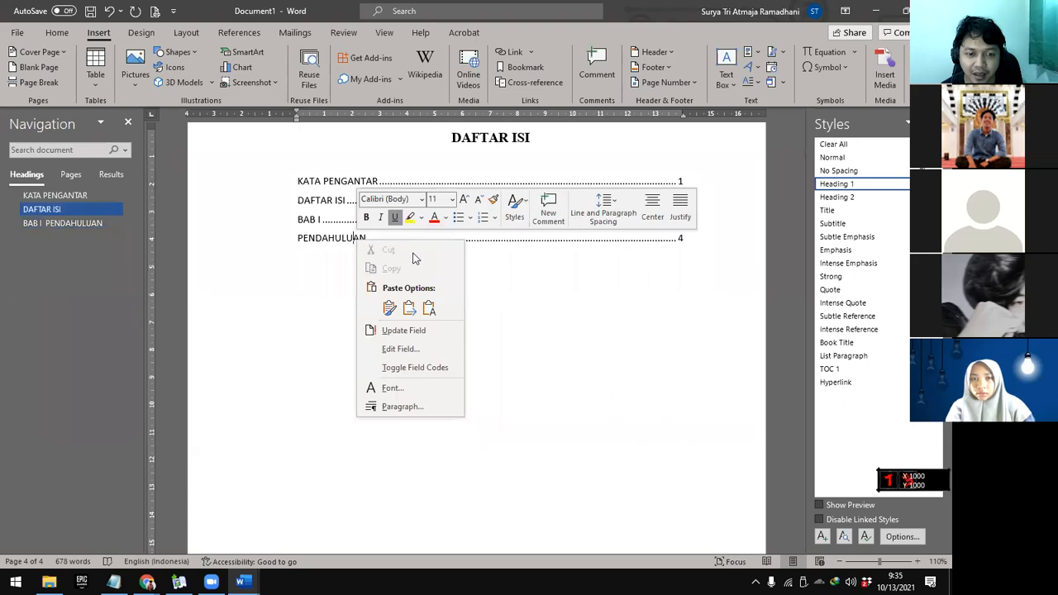
{"action": "left_click", "coordinate": [420, 331]}
{"action": "left_click", "coordinate": [453, 290]}
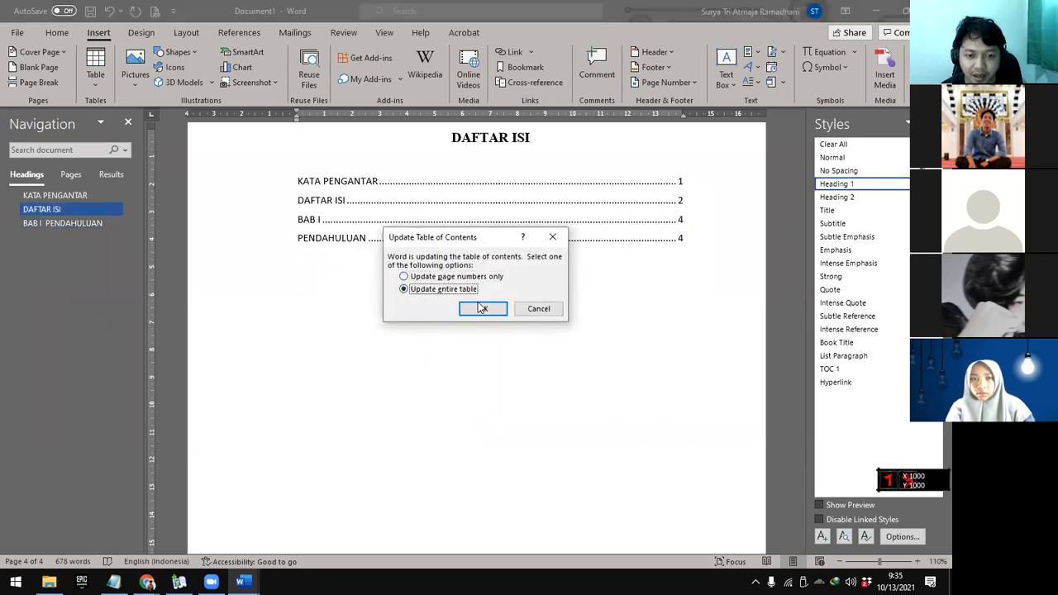
{"action": "left_click", "coordinate": [485, 308]}
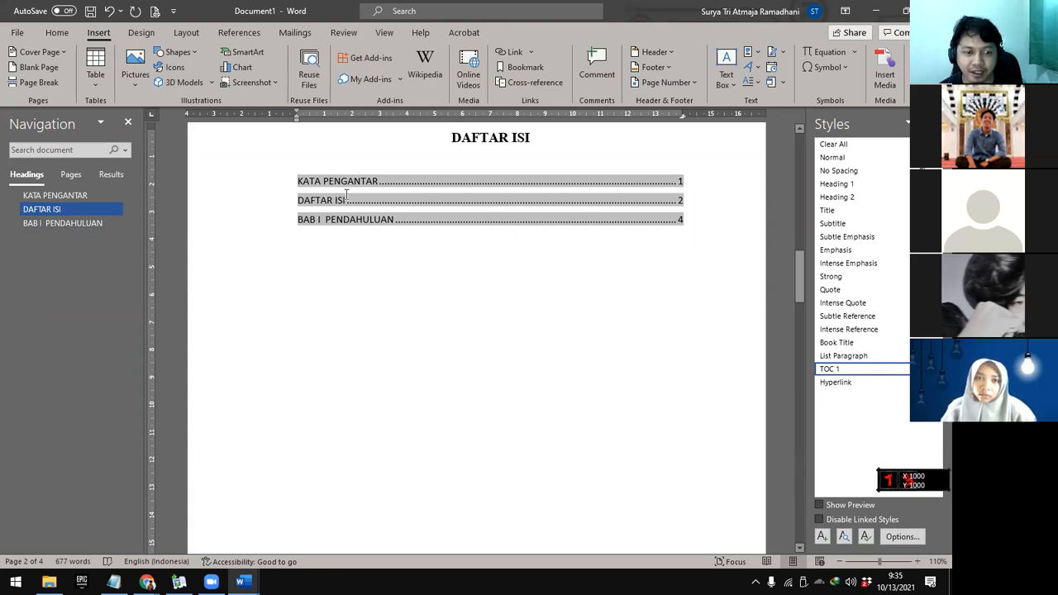
Repeat the update of the table of contents field, again choosing to update the entire table
{"action": "left_click", "coordinate": [338, 219]}
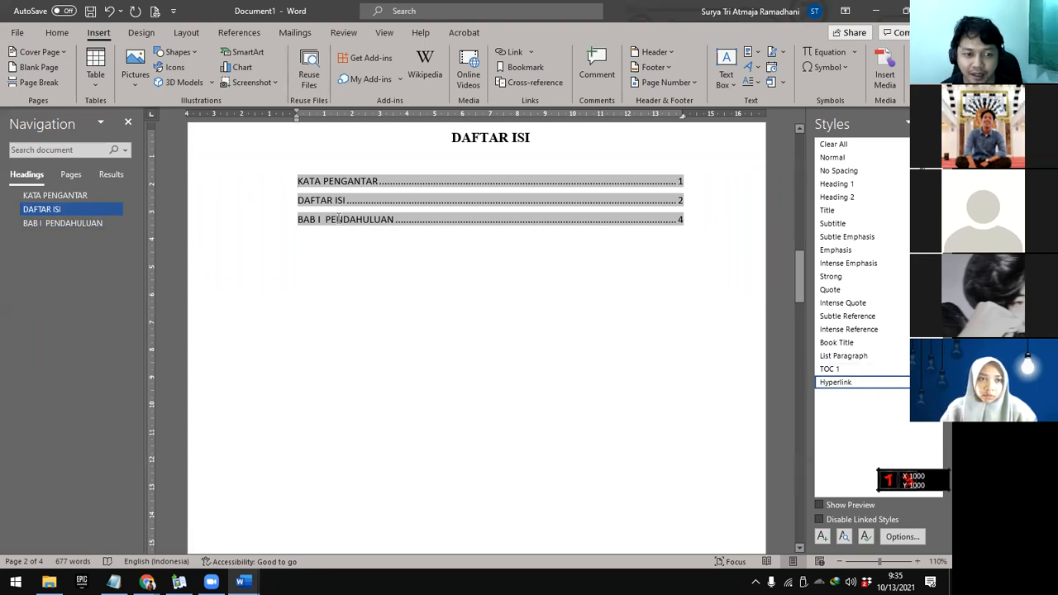
{"action": "right_click", "coordinate": [338, 219]}
{"action": "left_click", "coordinate": [402, 308]}
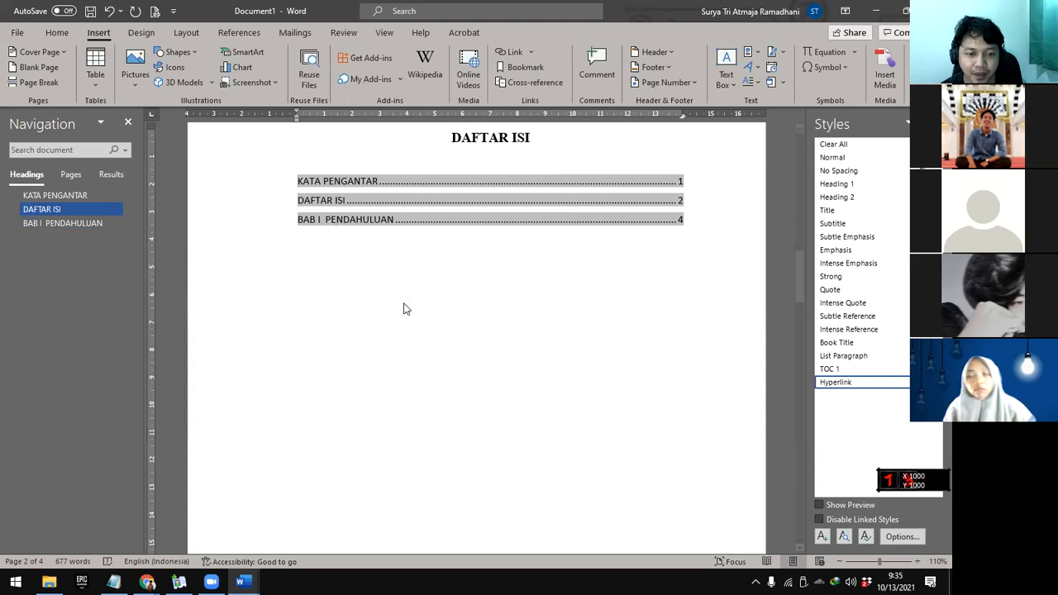
{"action": "left_click", "coordinate": [426, 289]}
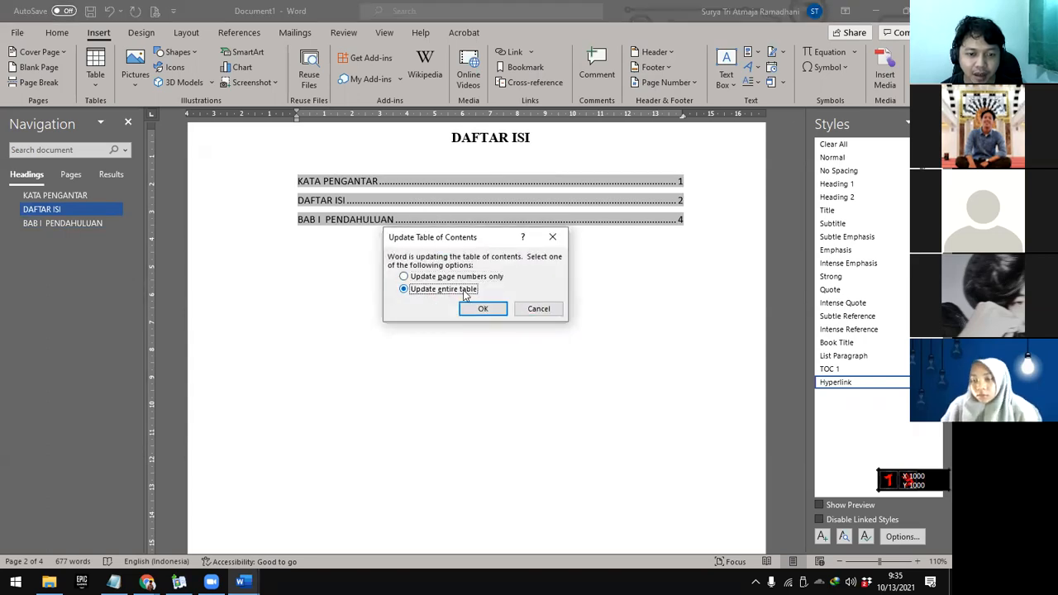
{"action": "left_click", "coordinate": [484, 309]}
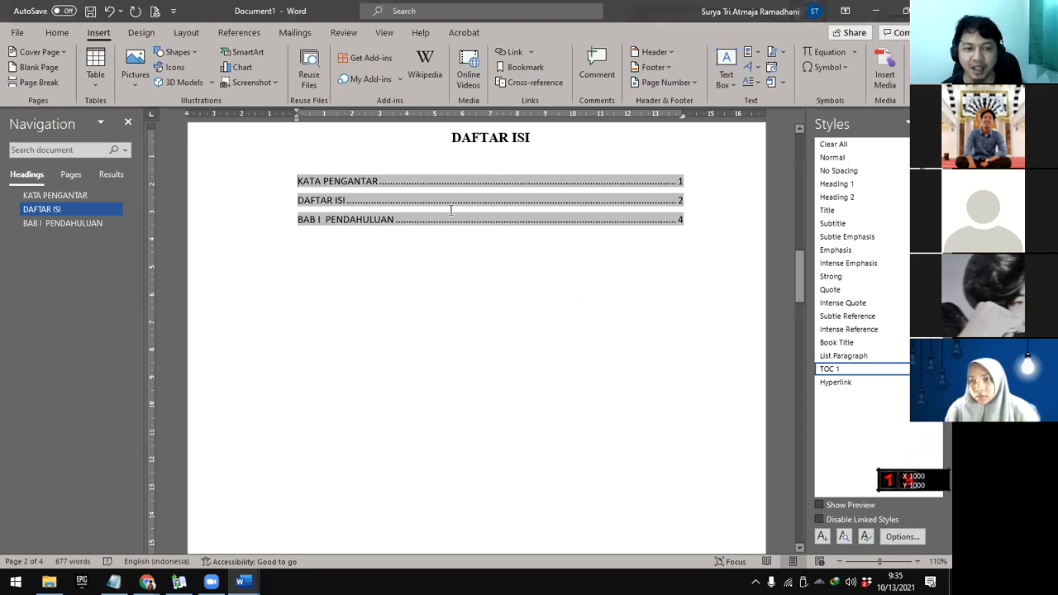
{"action": "right_click", "coordinate": [370, 205]}
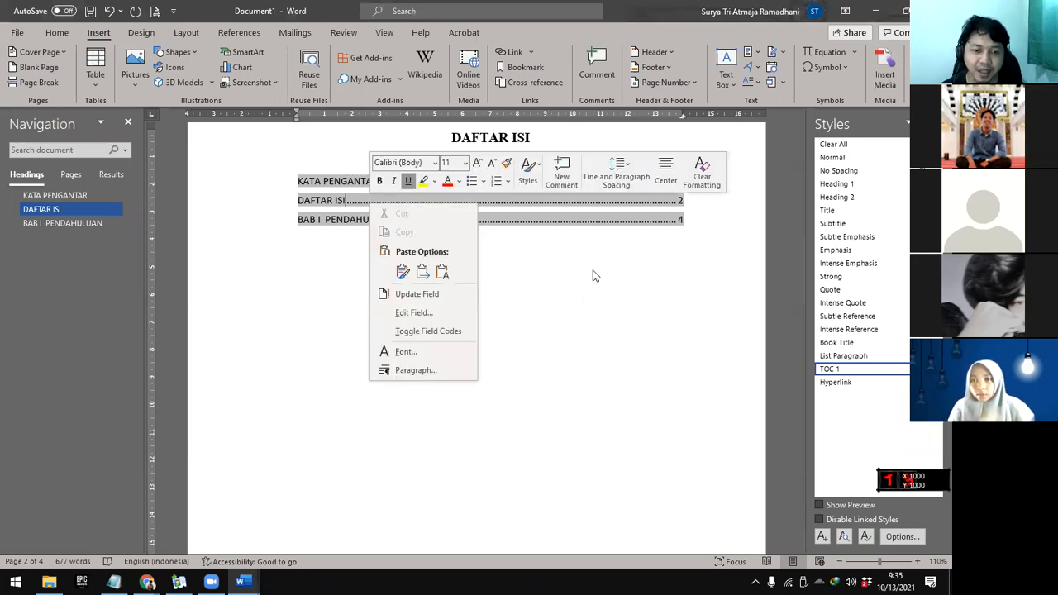
{"action": "key", "text": "Escape"}
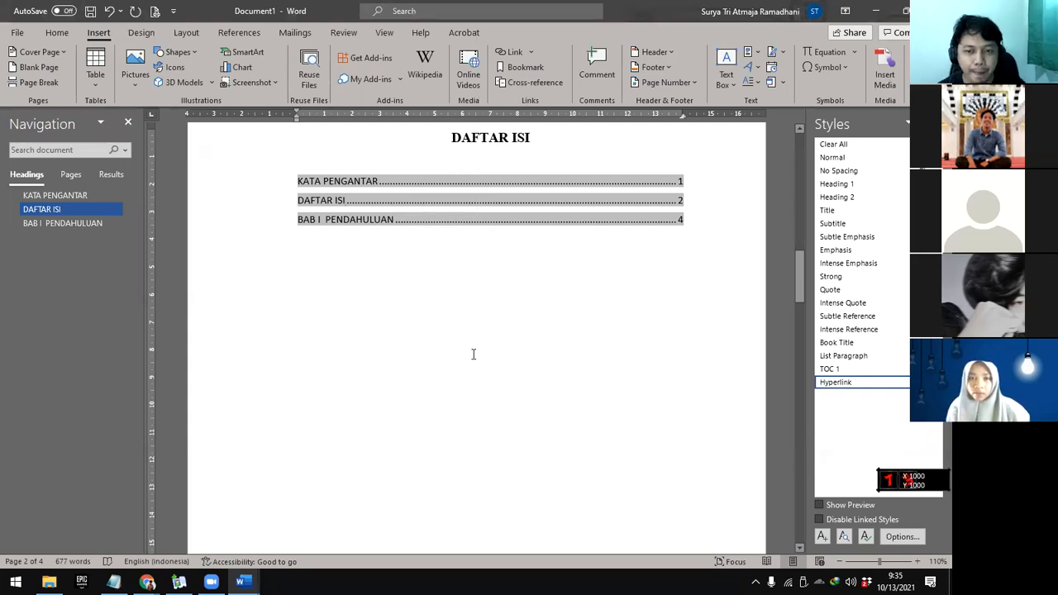
Return to the BAB I PENDAHULUAN heading and start a new Normal-style paragraph below it
{"action": "scroll", "coordinate": [466, 346], "scroll_direction": "down", "scroll_amount": 10}
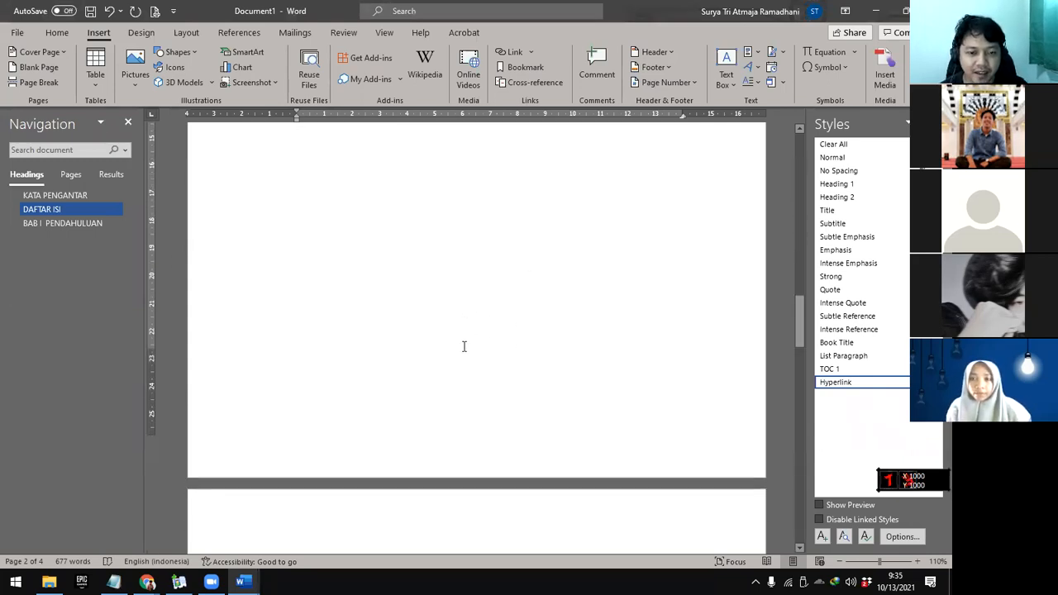
{"action": "left_click", "coordinate": [97, 225]}
{"action": "scroll", "coordinate": [518, 359], "scroll_direction": "up", "scroll_amount": 2}
{"action": "left_click", "coordinate": [589, 272]}
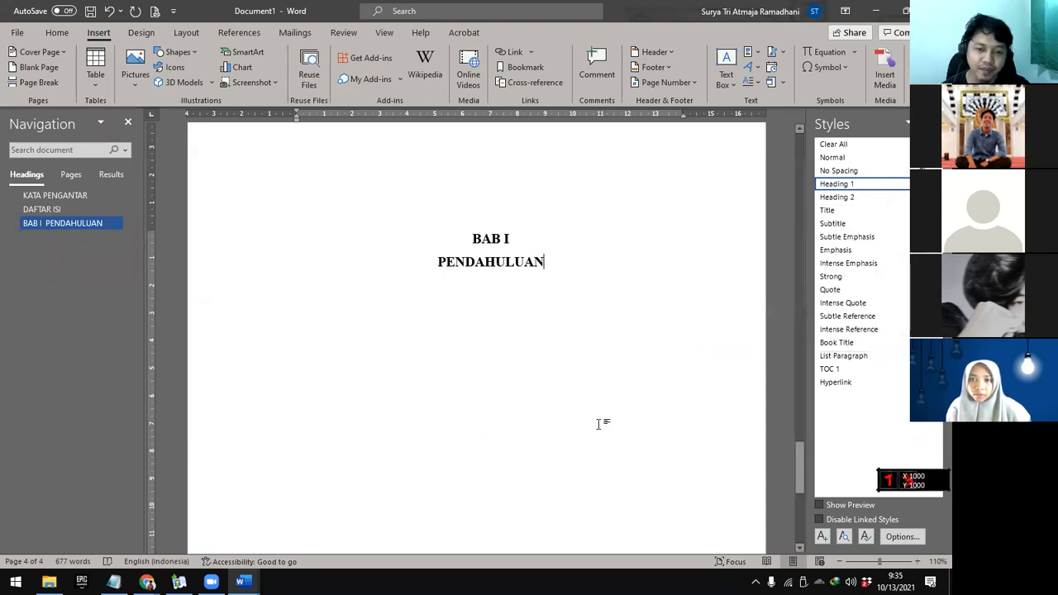
{"action": "key", "text": "Return"}
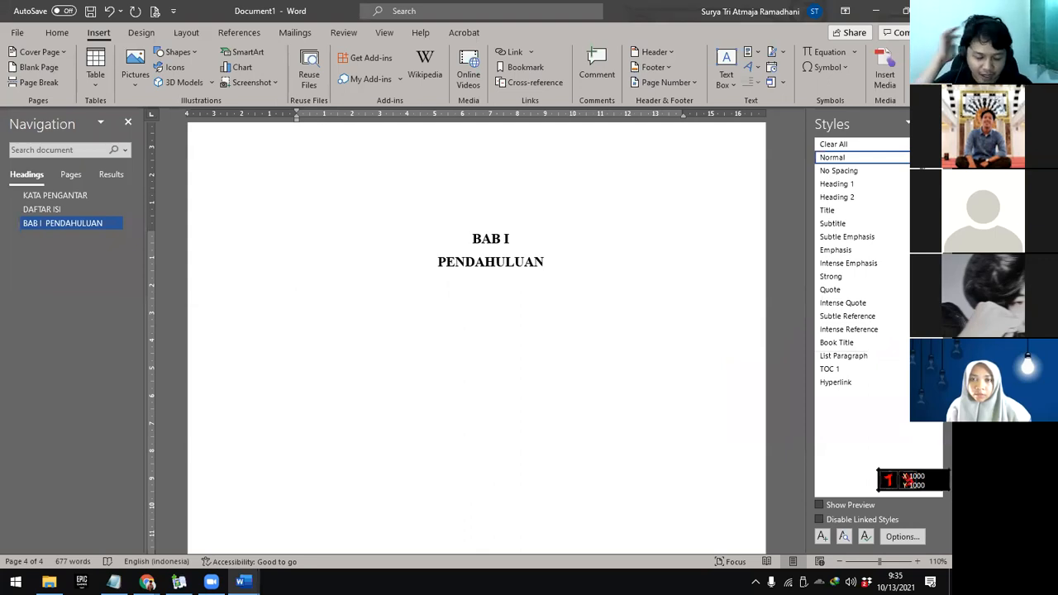
Generate 15 paragraphs of sample text below the BAB I PENDAHULUAN heading with the formula =RAND(15)
{"action": "type", "text": "=RAN"}
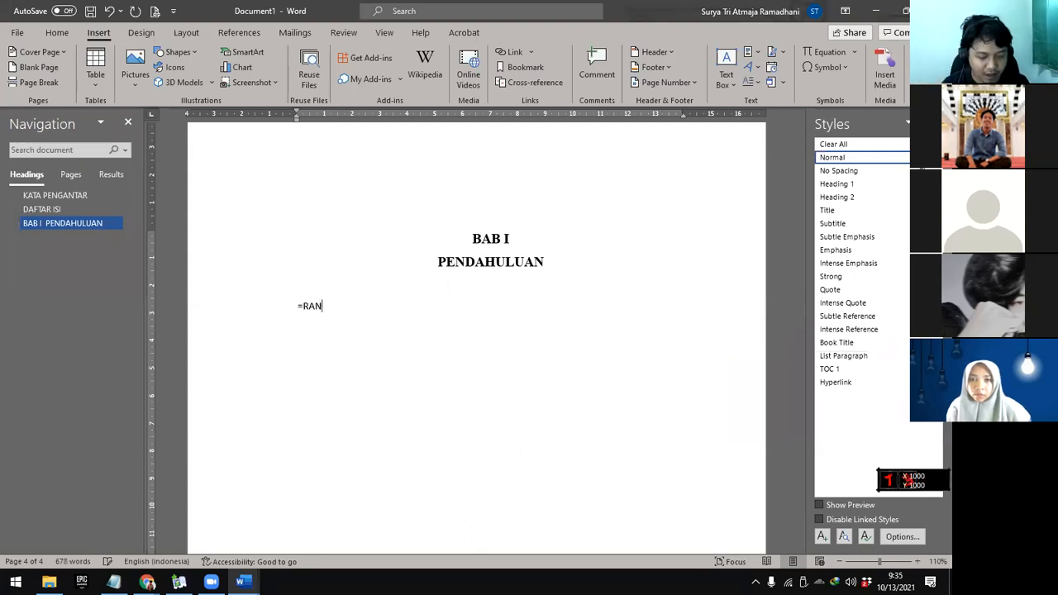
{"action": "type", "text": "D("}
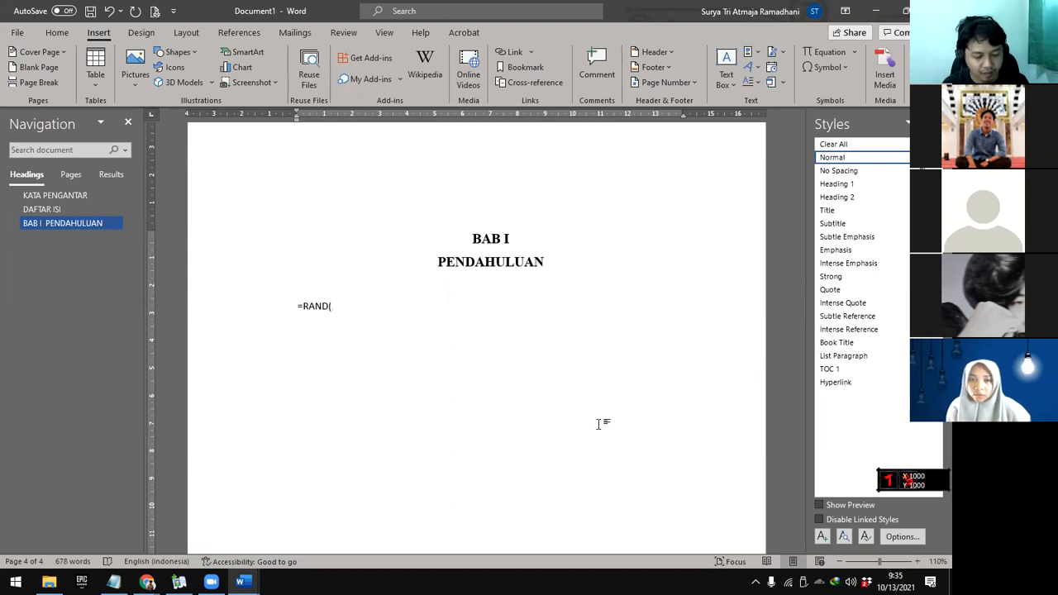
{"action": "type", "text": "15)"}
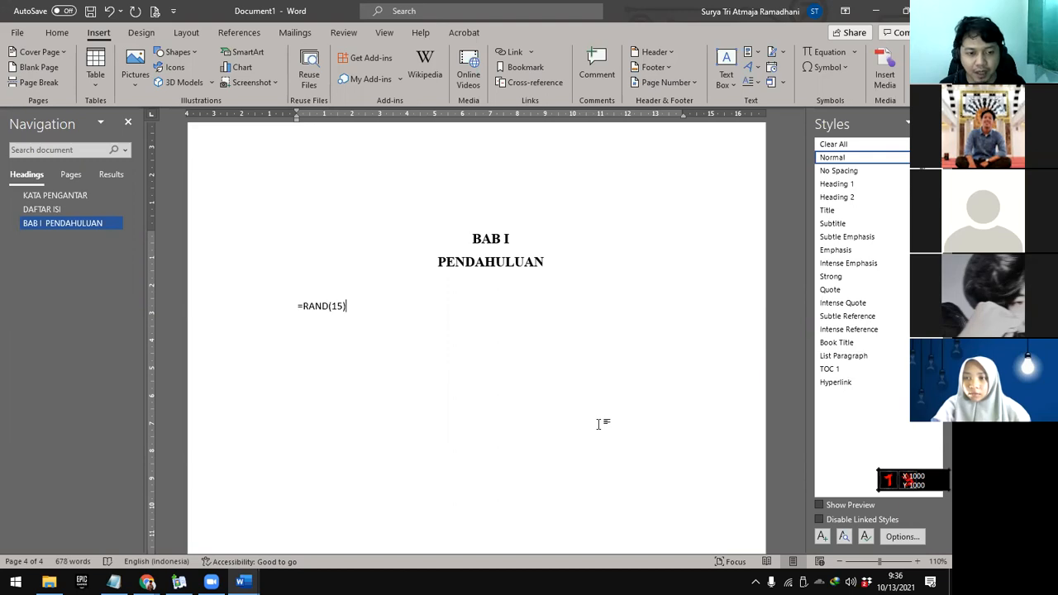
{"action": "key", "text": "Return"}
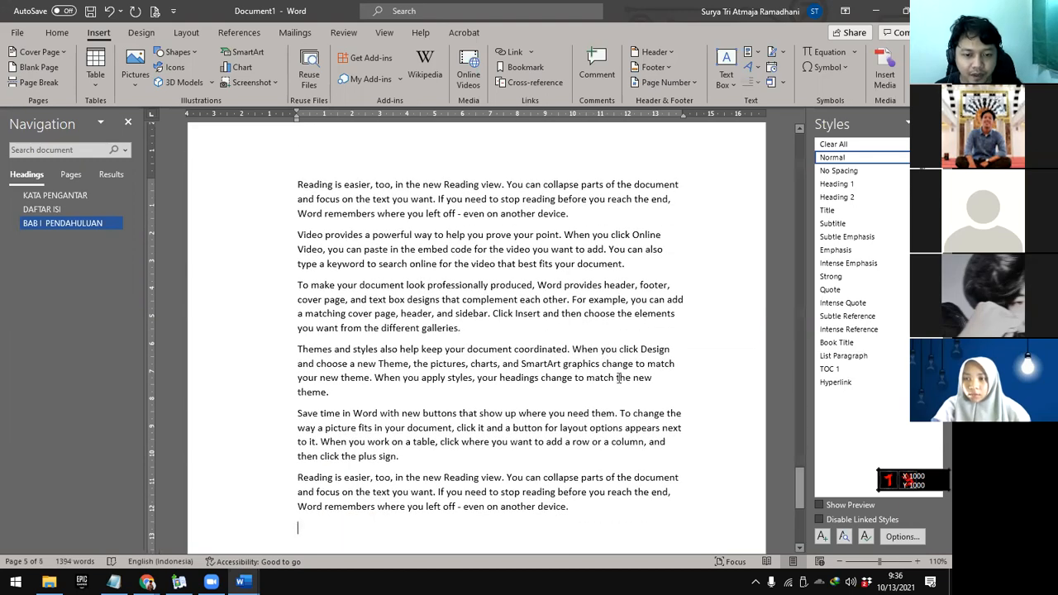
Increase the line spacing of all the generated sample paragraphs below the BAB I PENDAHULUAN heading
{"action": "left_click_drag", "start_coordinate": [583, 507], "coordinate": [299, 386]}
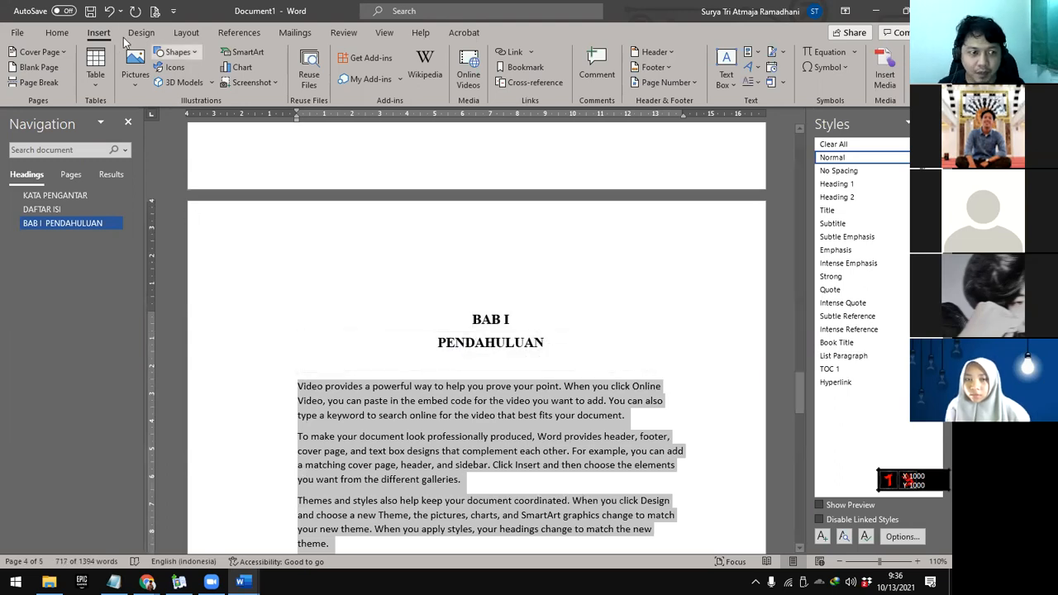
{"action": "left_click", "coordinate": [51, 33]}
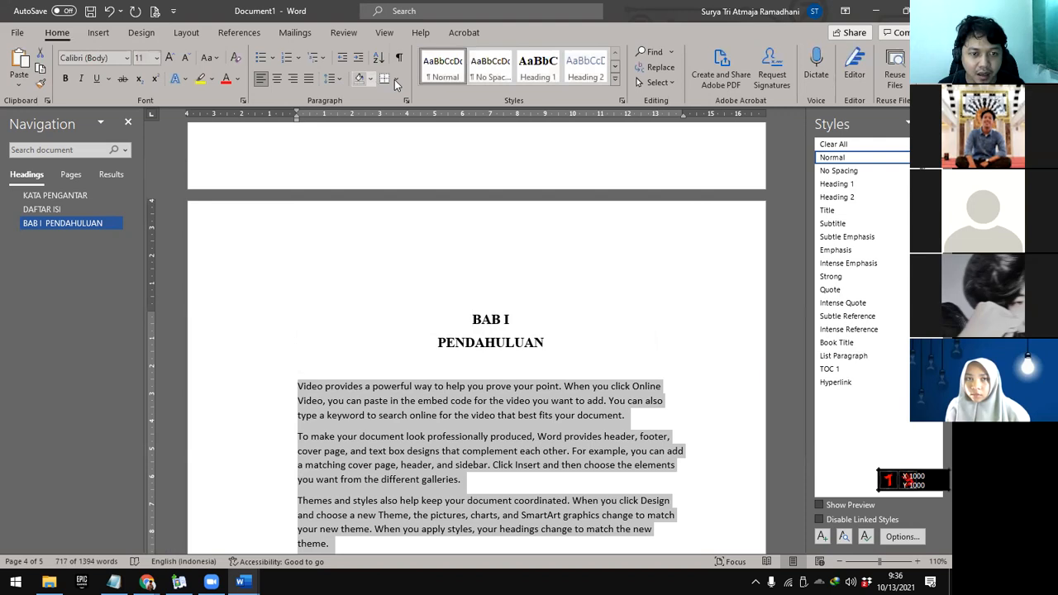
{"action": "left_click", "coordinate": [337, 78]}
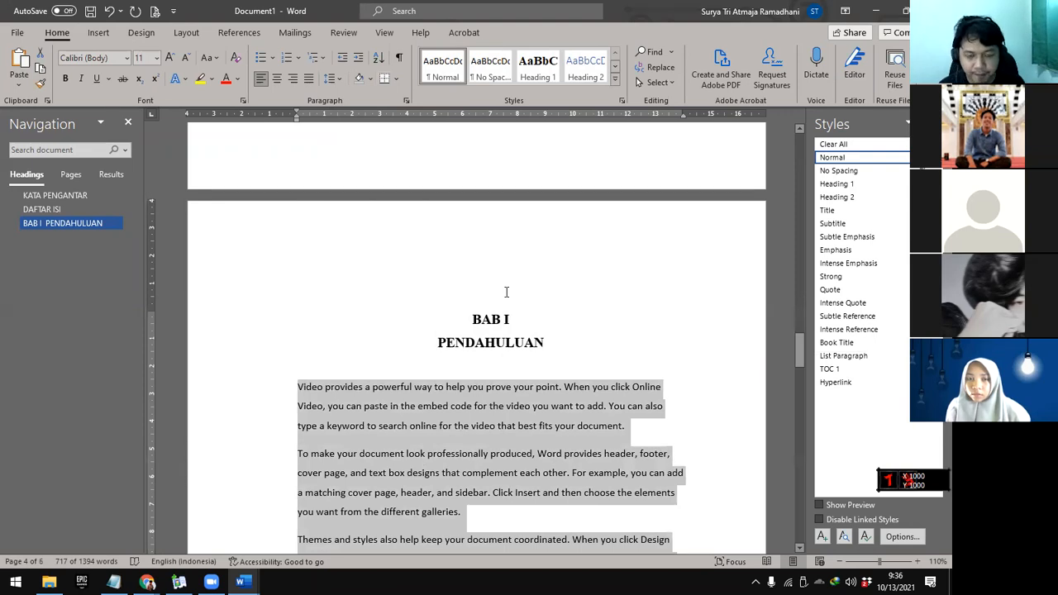
Give the sample paragraphs a first-line indent and justify them
{"action": "key", "text": "ctrl+m"}
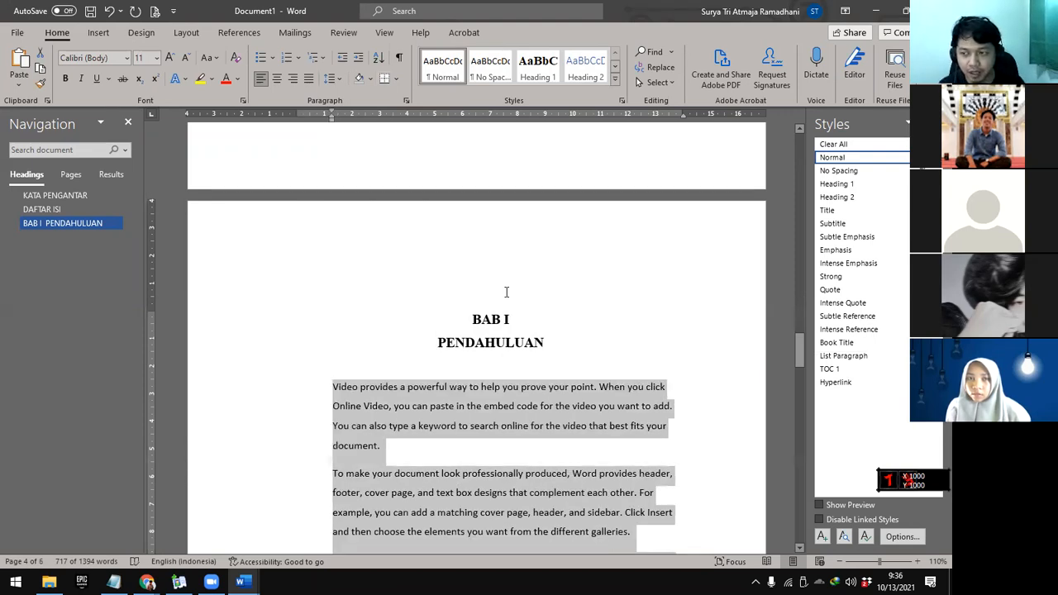
{"action": "key", "text": "ctrl+shift+t"}
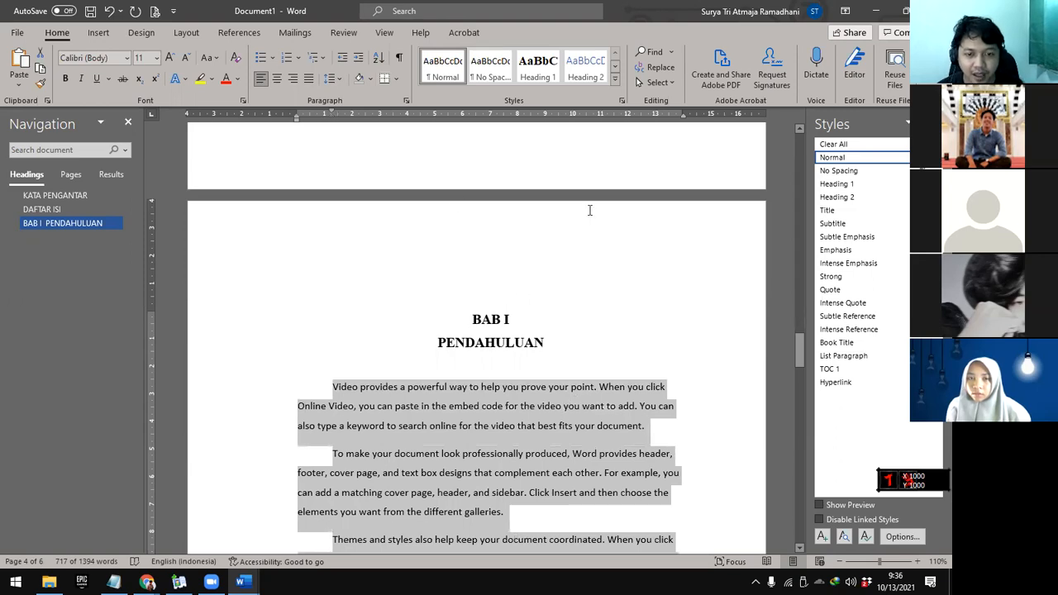
{"action": "key", "text": "ctrl+j"}
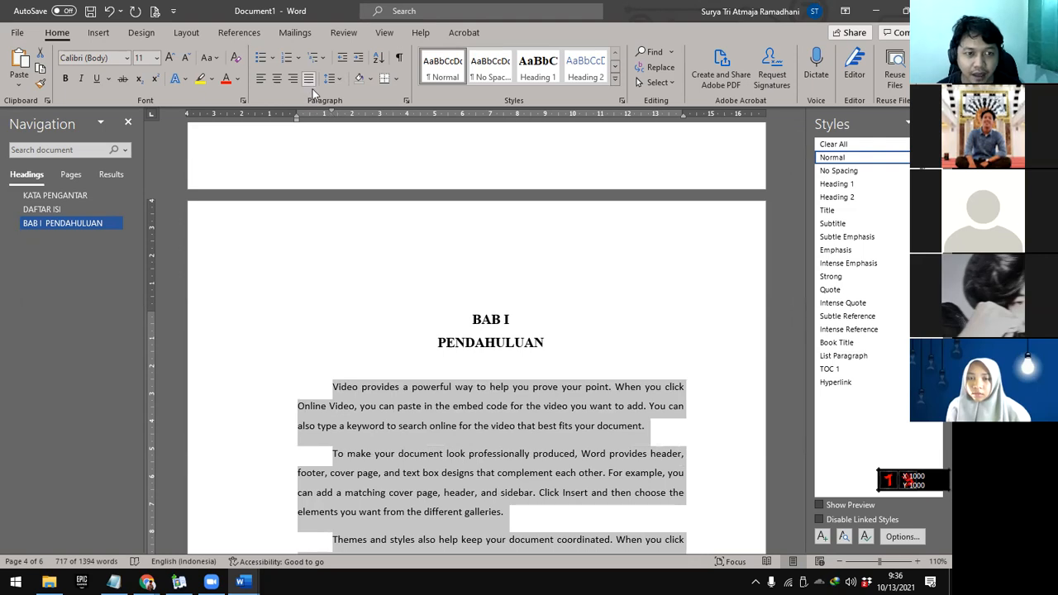
{"action": "scroll", "coordinate": [570, 460], "scroll_direction": "down", "scroll_amount": 2}
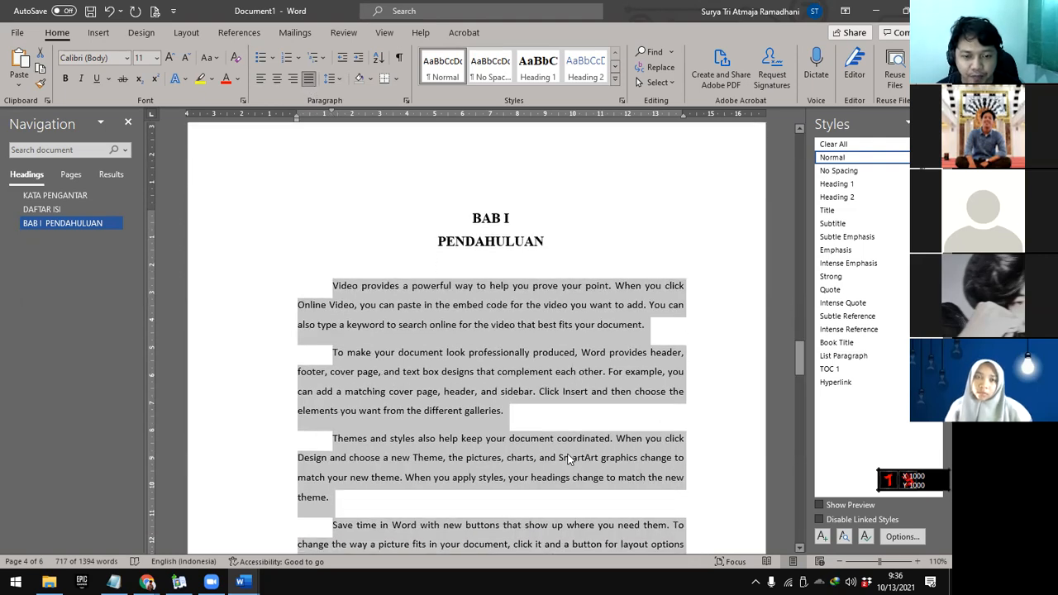
{"action": "scroll", "coordinate": [496, 425], "scroll_direction": "down", "scroll_amount": 1}
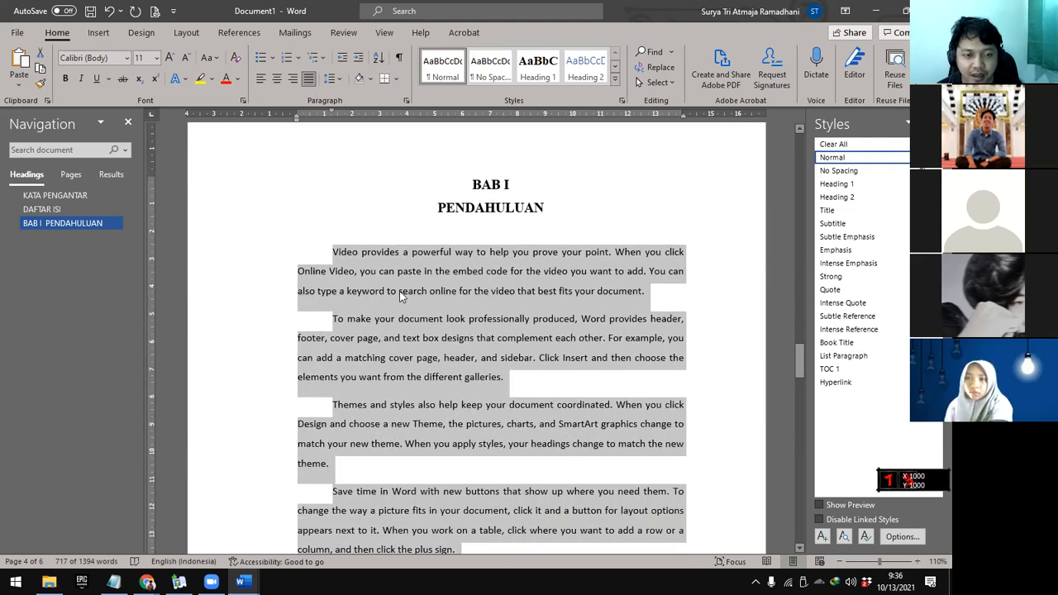
{"action": "left_click", "coordinate": [326, 252]}
{"action": "scroll", "coordinate": [461, 406], "scroll_direction": "down", "scroll_amount": 10}
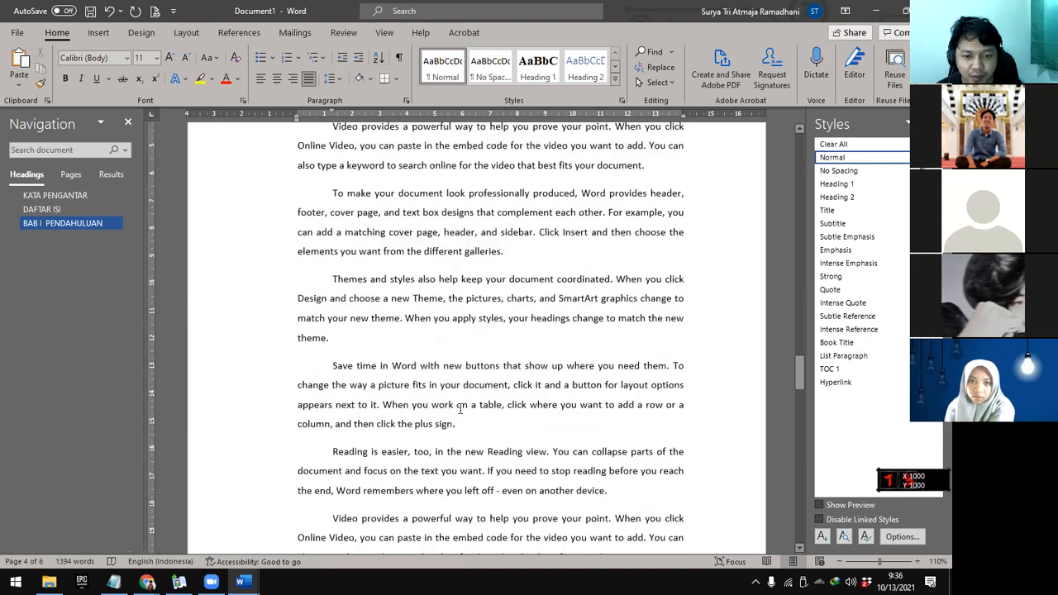
{"action": "scroll", "coordinate": [456, 406], "scroll_direction": "up", "scroll_amount": 9}
{"action": "scroll", "coordinate": [455, 406], "scroll_direction": "up", "scroll_amount": 3}
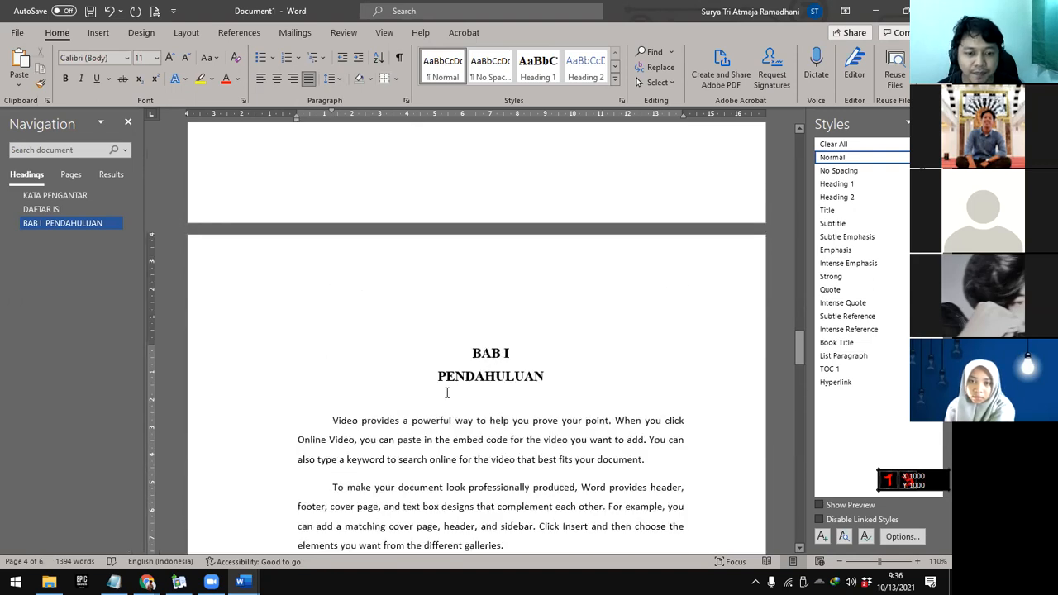
{"action": "left_click", "coordinate": [398, 459]}
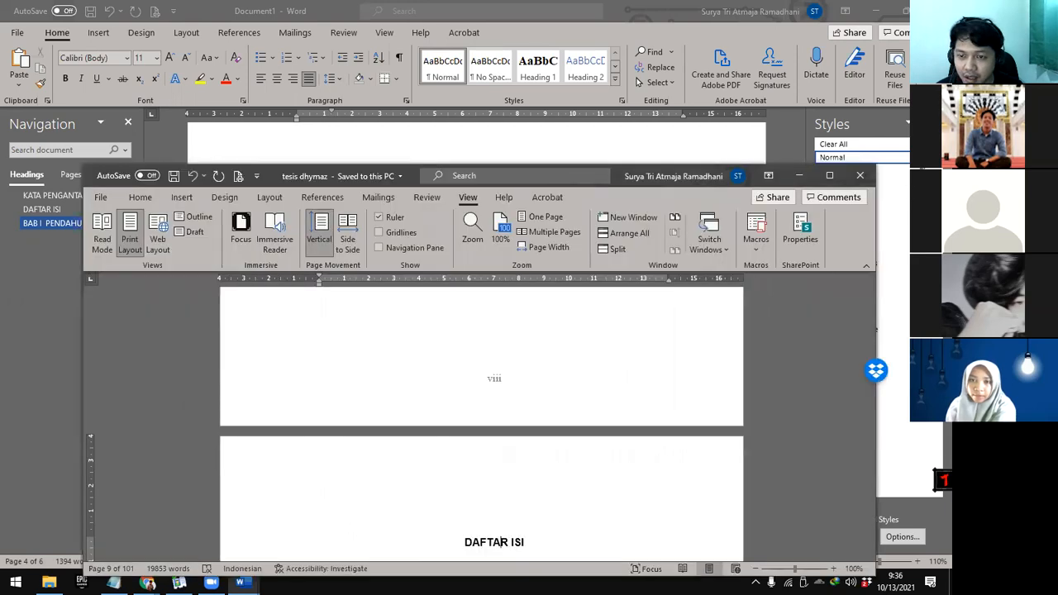
Examine the BAB I PENDAHULUAN chapter and its Latar Belakang subheading in the finished thesis document, then return to Document1
{"action": "left_click", "coordinate": [829, 177]}
{"action": "scroll", "coordinate": [674, 368], "scroll_direction": "down", "scroll_amount": 1}
{"action": "scroll", "coordinate": [674, 368], "scroll_direction": "down", "scroll_amount": 5}
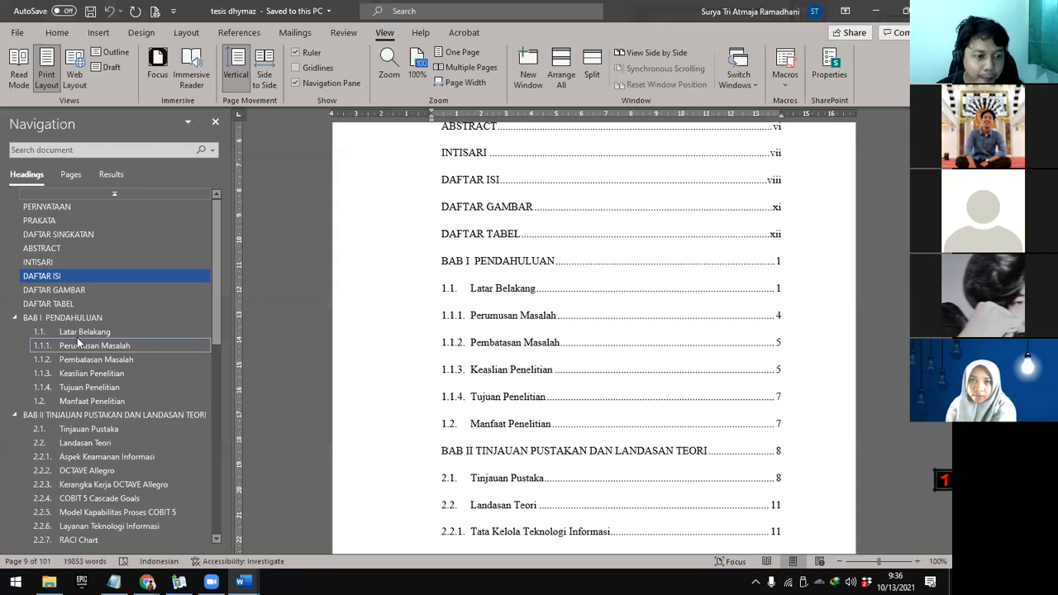
{"action": "left_click", "coordinate": [62, 318]}
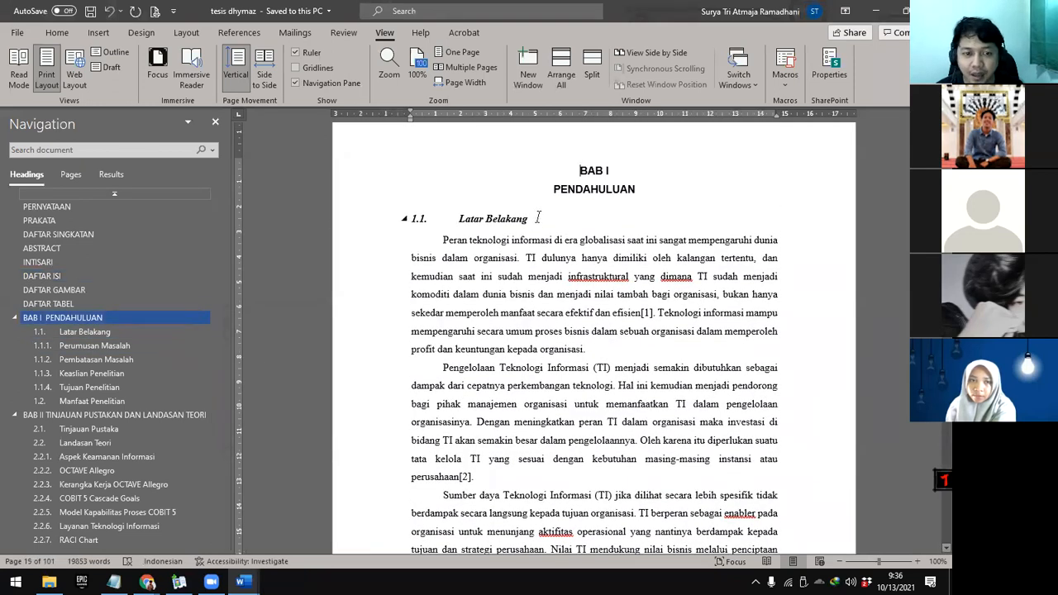
{"action": "left_click_drag", "start_coordinate": [538, 217], "coordinate": [414, 222]}
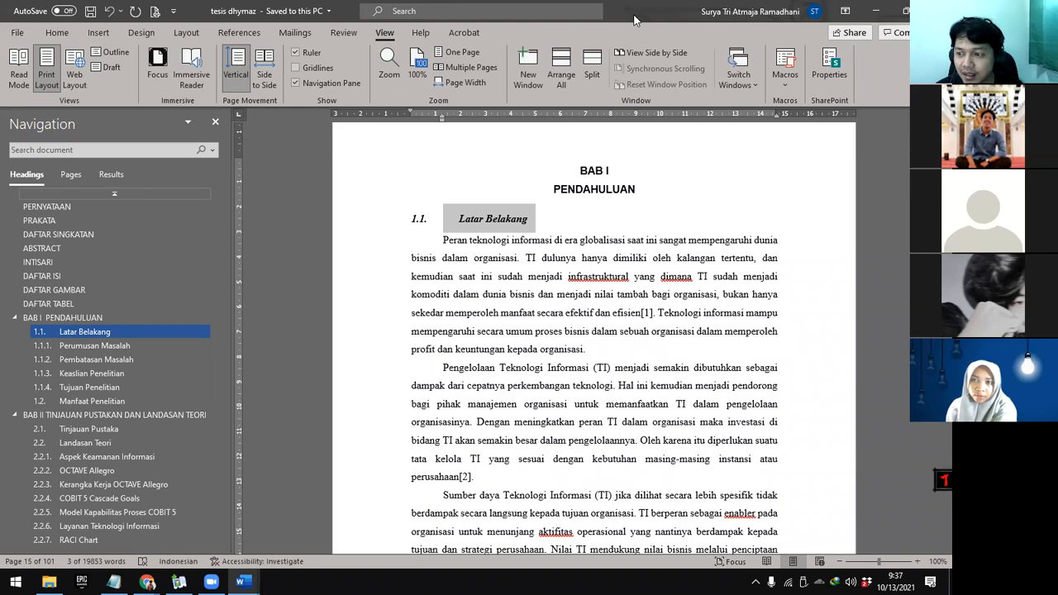
{"action": "left_click", "coordinate": [877, 12]}
Add the line "Latar Belakang" above the first body paragraph of BAB I and apply the Heading 2 style to it
{"action": "left_click", "coordinate": [358, 396]}
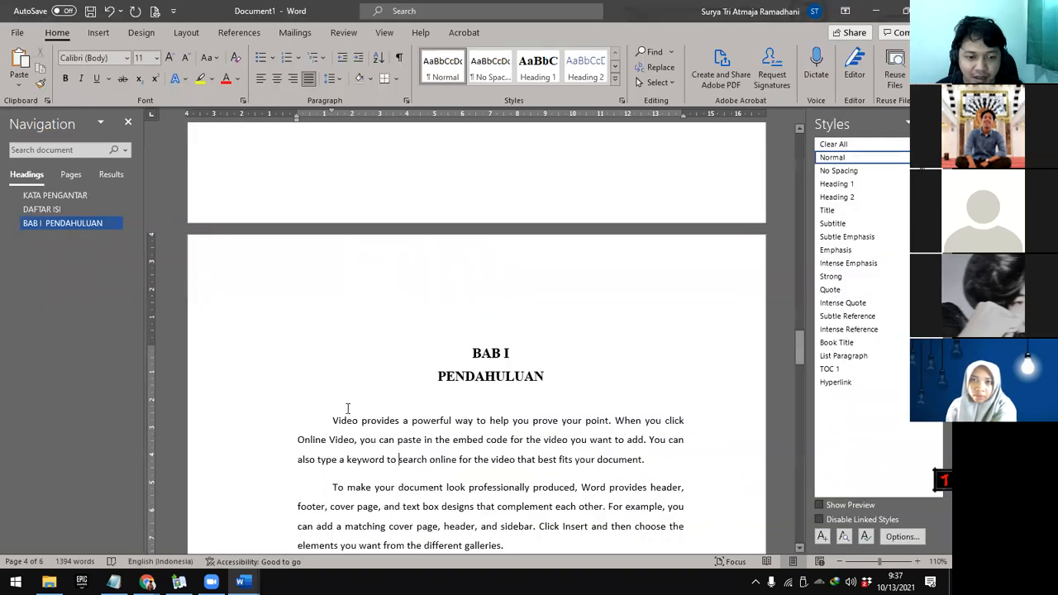
{"action": "key", "text": "Return"}
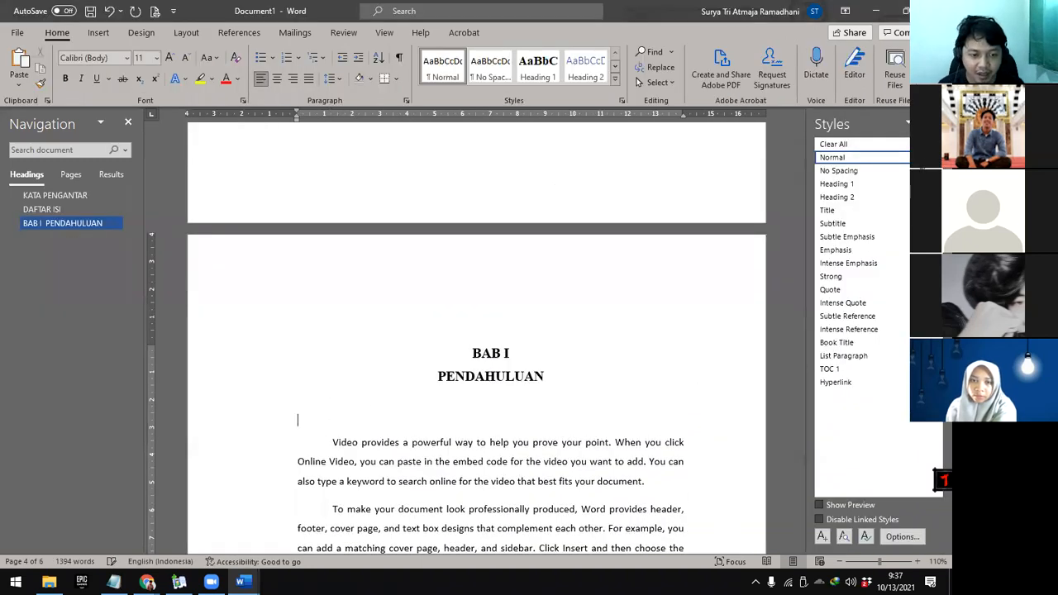
{"action": "type", "text": "Letar Belakang"}
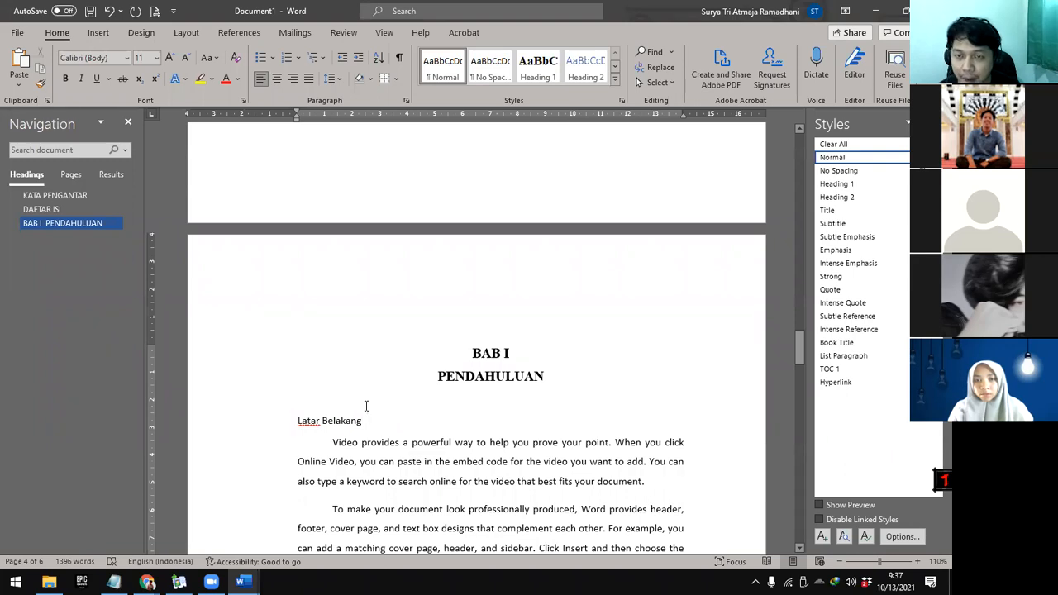
{"action": "left_click_drag", "start_coordinate": [373, 420], "coordinate": [298, 421]}
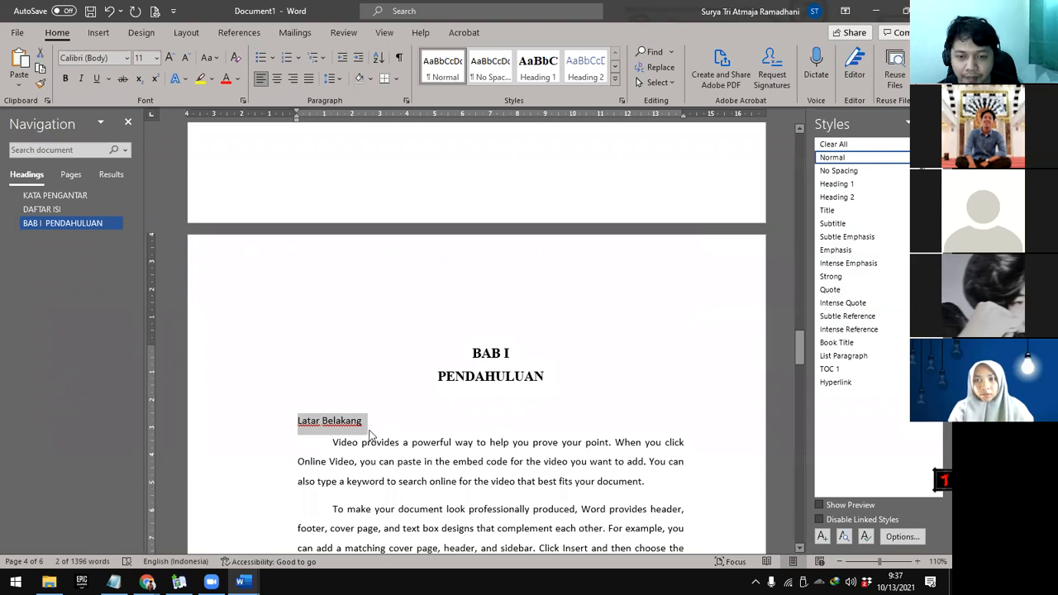
{"action": "left_click", "coordinate": [867, 202]}
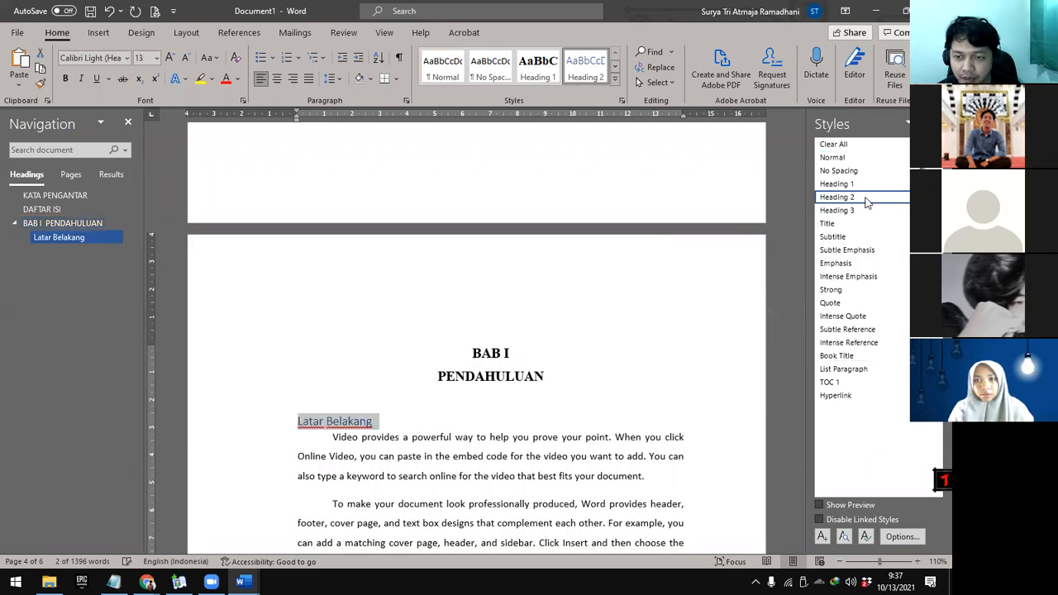
Modify the Heading 2 style to use the Times New Roman font at size 12
{"action": "left_click", "coordinate": [403, 423]}
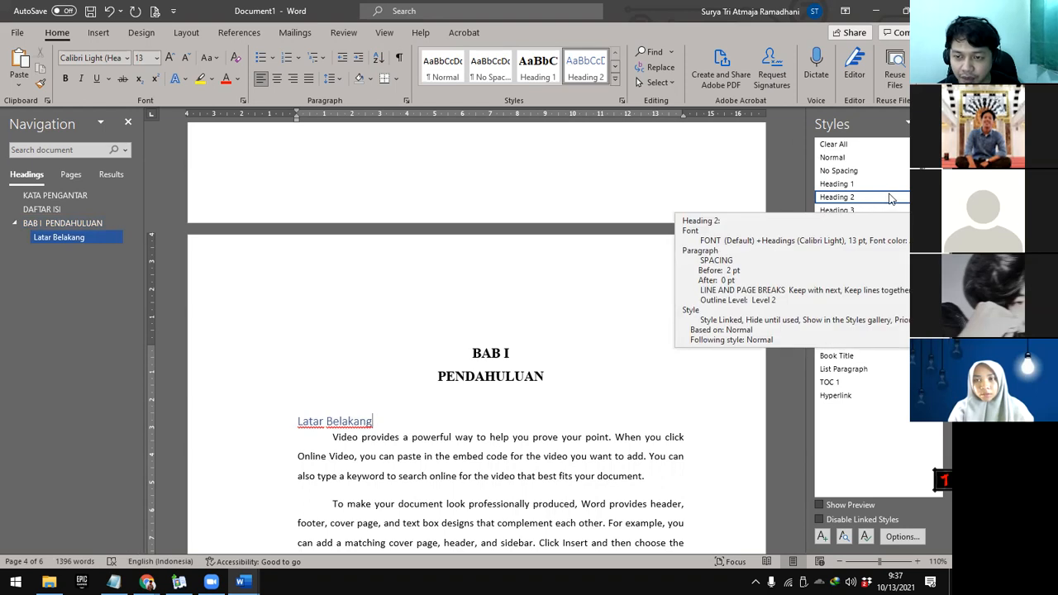
{"action": "right_click", "coordinate": [844, 197]}
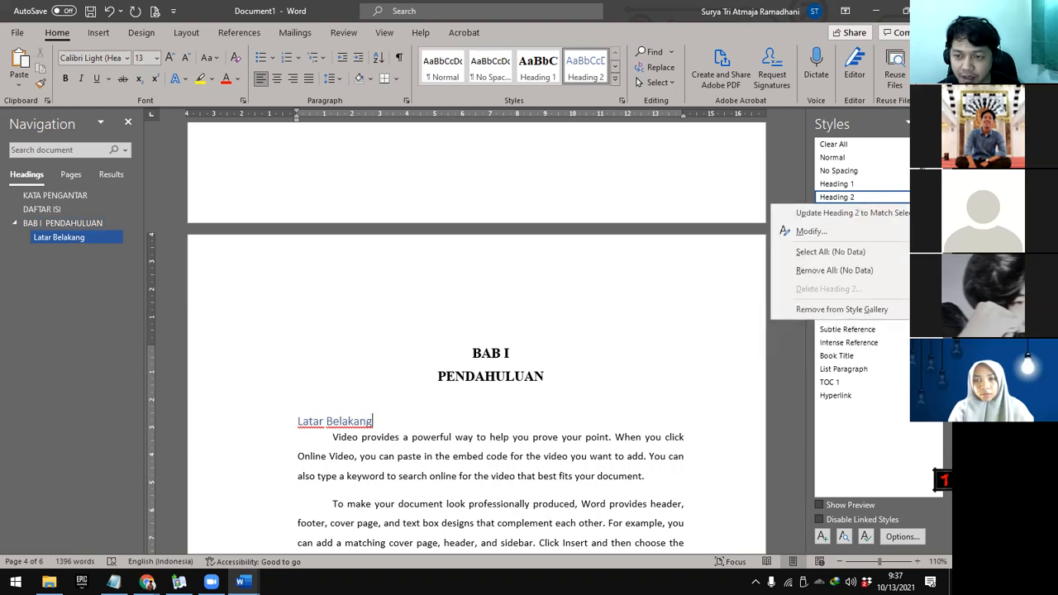
{"action": "left_click", "coordinate": [844, 234]}
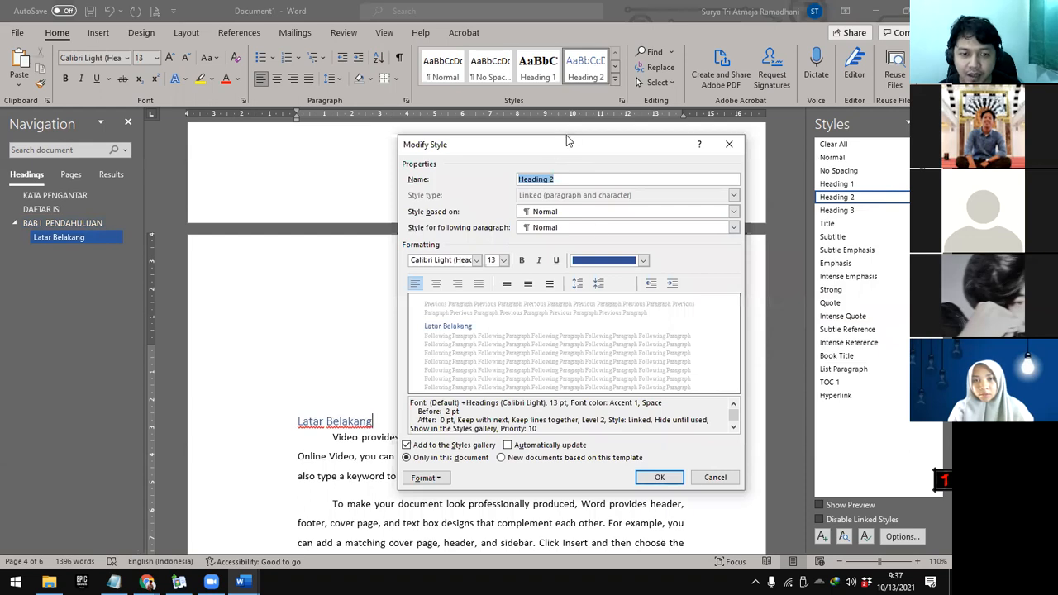
{"action": "left_click_drag", "start_coordinate": [567, 135], "coordinate": [611, 76]}
{"action": "left_click", "coordinate": [496, 204]}
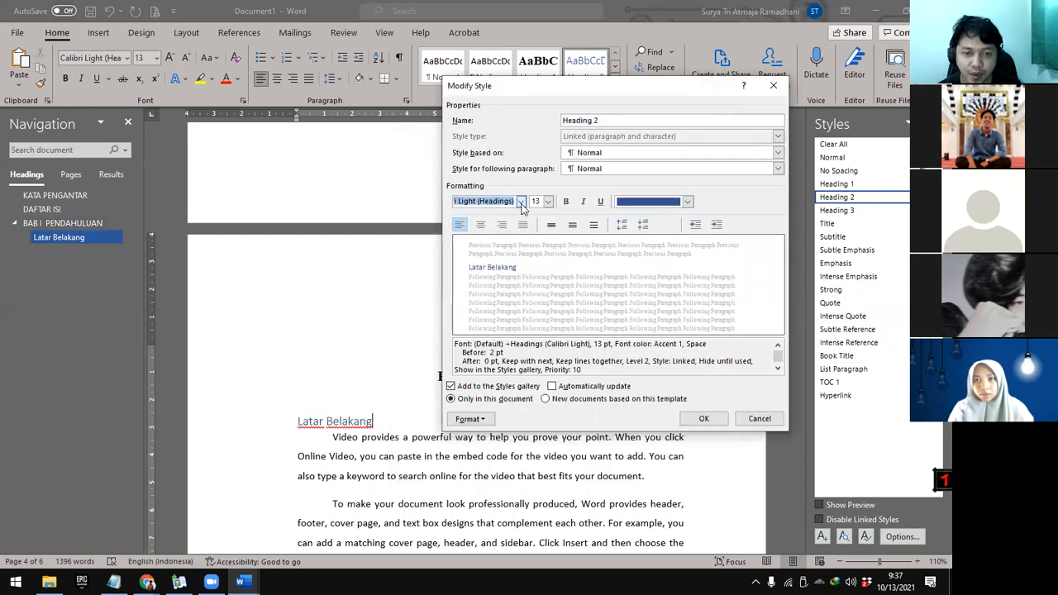
{"action": "left_click", "coordinate": [522, 203]}
{"action": "left_click", "coordinate": [522, 247]}
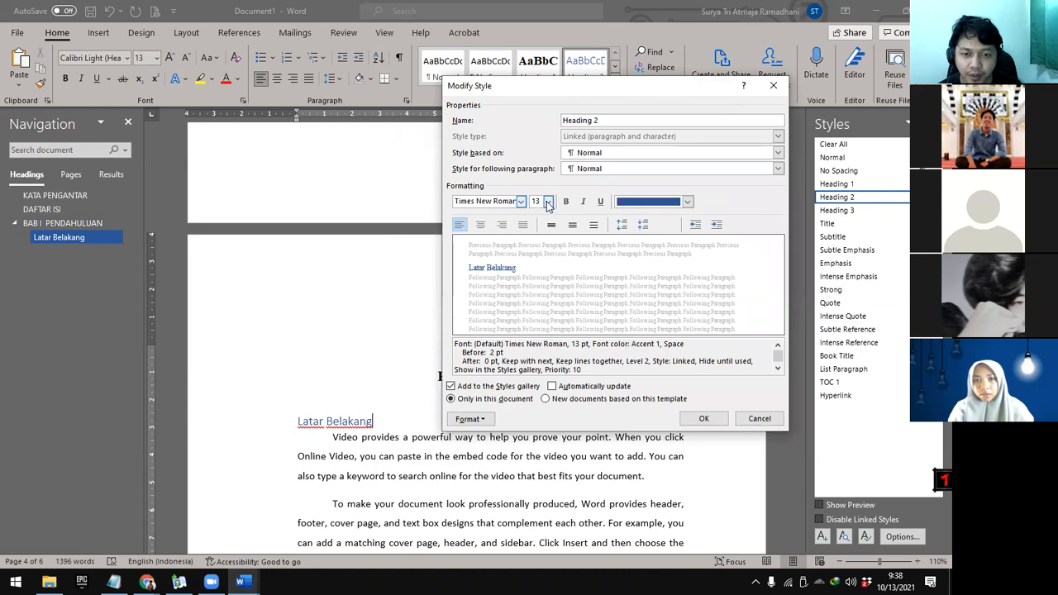
{"action": "left_click", "coordinate": [548, 202]}
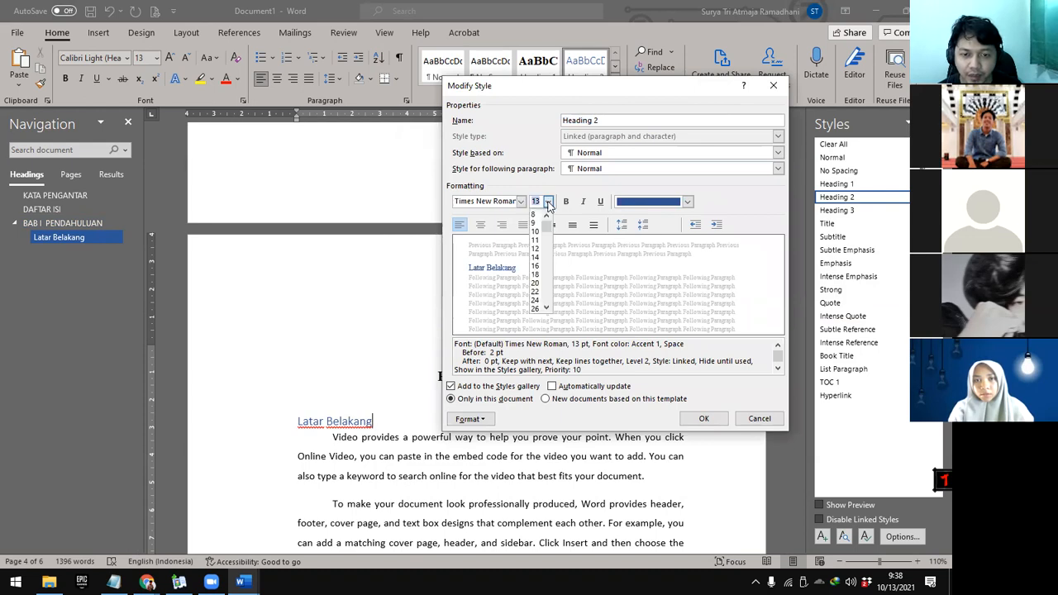
{"action": "left_click", "coordinate": [536, 250]}
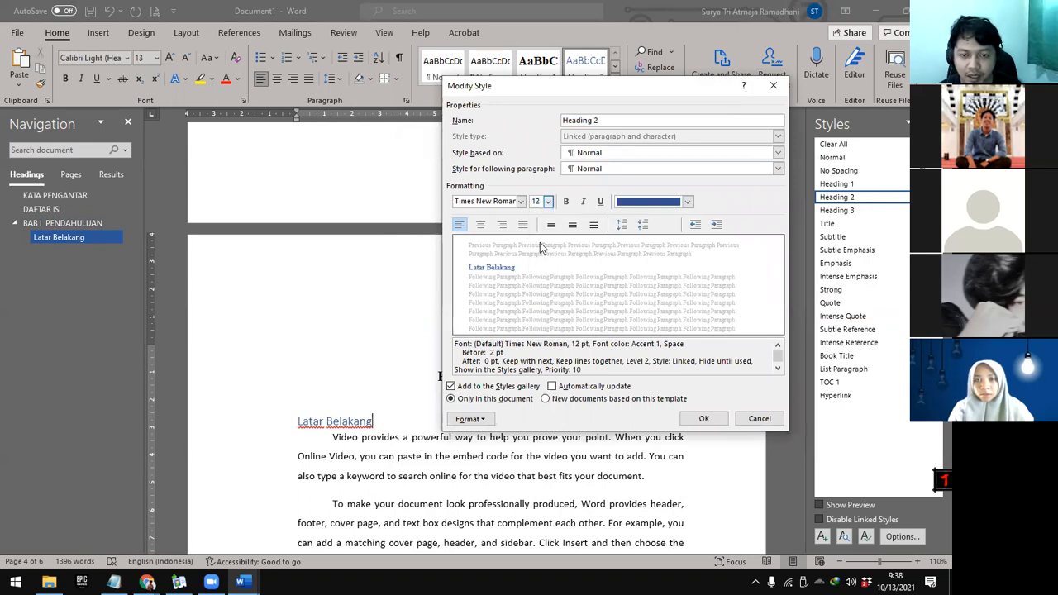
Format the Heading 2 style with automatic font colour, bold text and 1.5 line spacing
{"action": "left_click", "coordinate": [688, 202]}
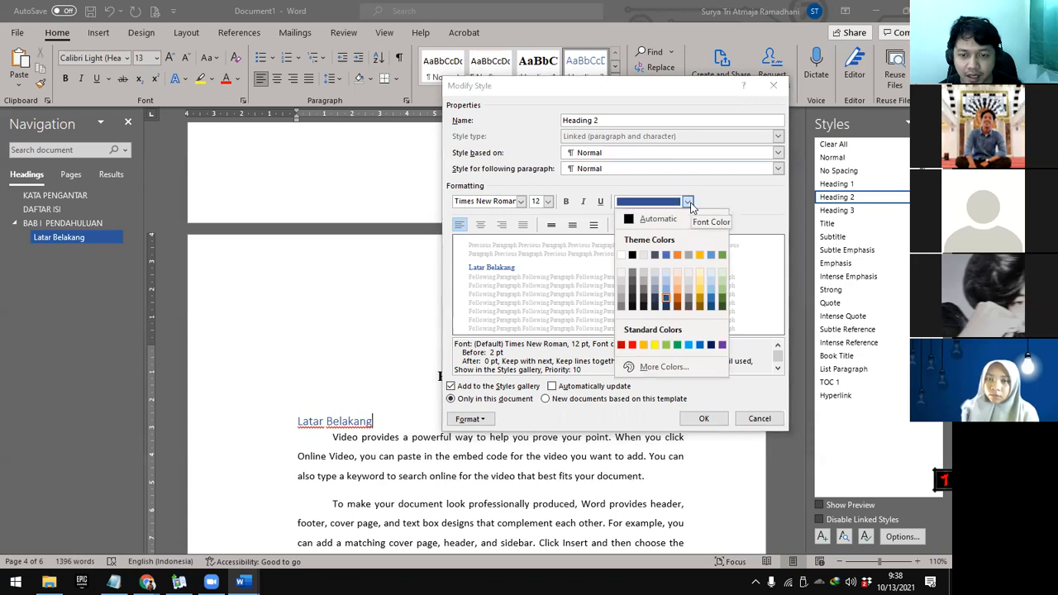
{"action": "left_click", "coordinate": [632, 255]}
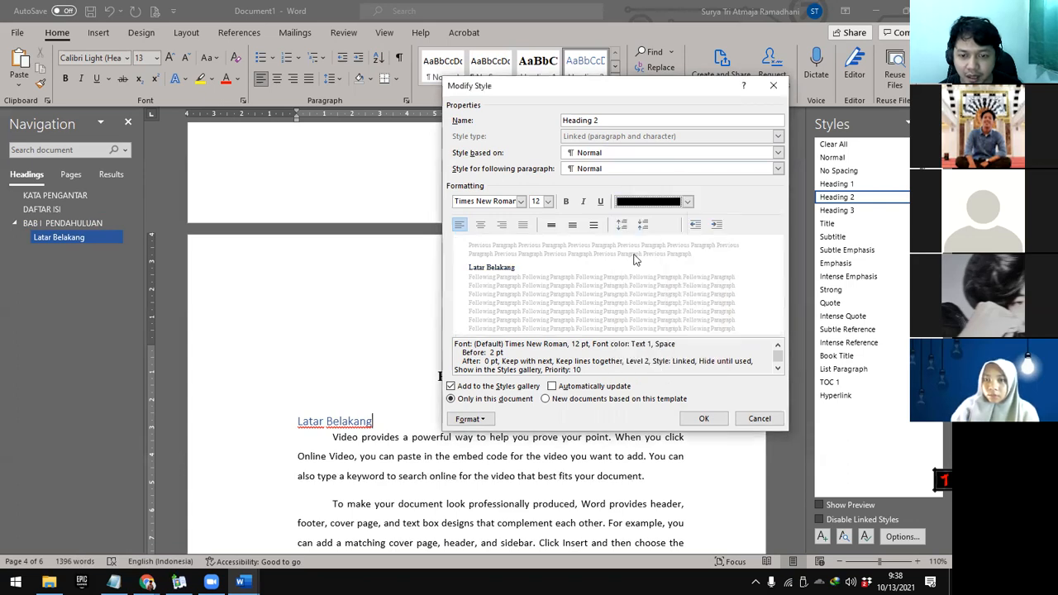
{"action": "left_click", "coordinate": [649, 203]}
{"action": "left_click", "coordinate": [637, 219]}
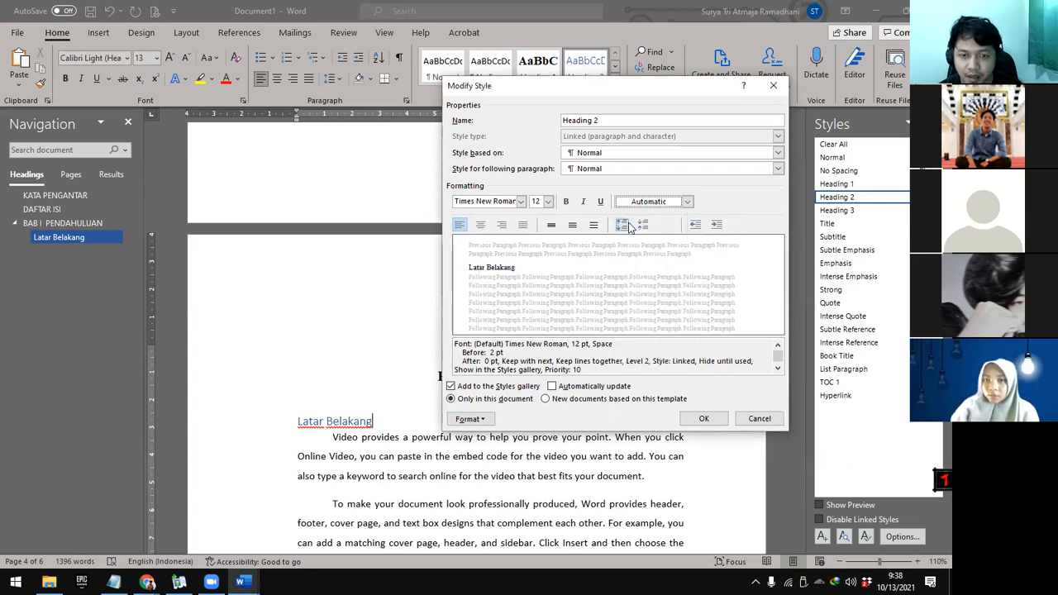
{"action": "left_click", "coordinate": [567, 203]}
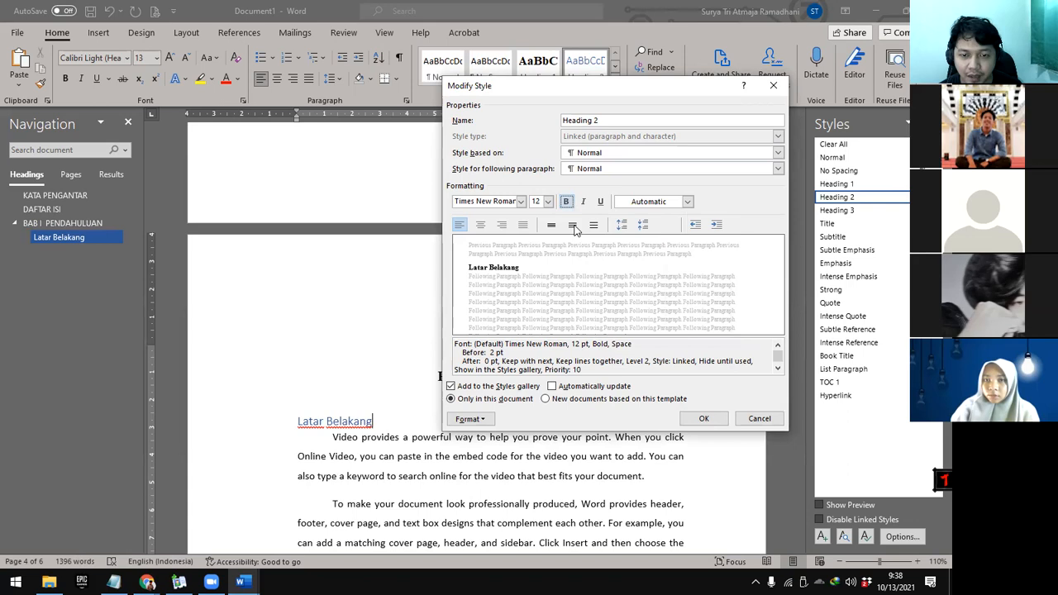
{"action": "left_click", "coordinate": [573, 226]}
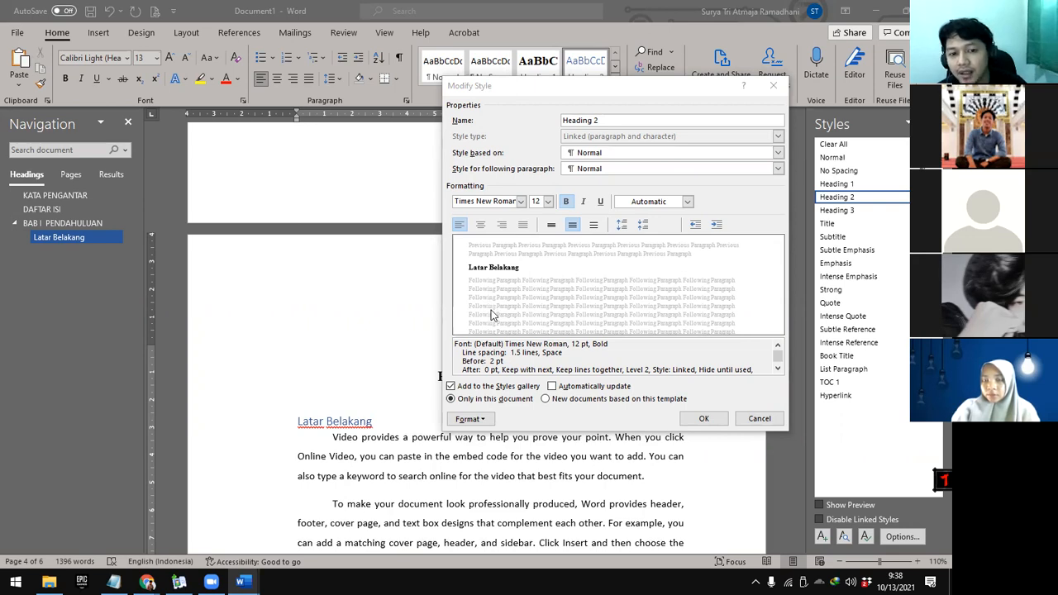
Define a new number format for the Heading 2 style, adding "1." before the automatic number so it reads 1.1
{"action": "left_click", "coordinate": [468, 419]}
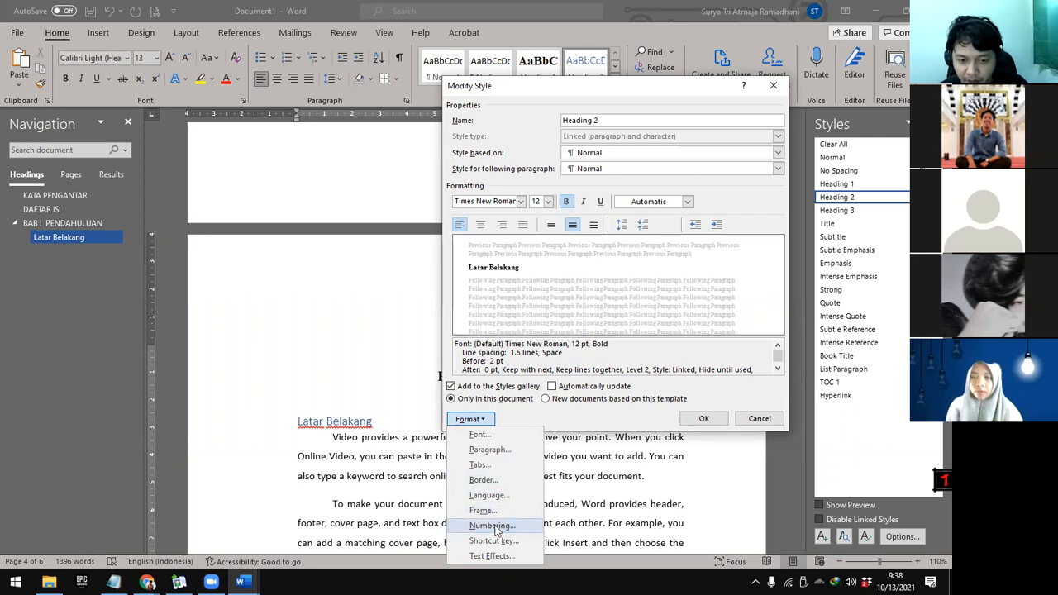
{"action": "left_click", "coordinate": [521, 530]}
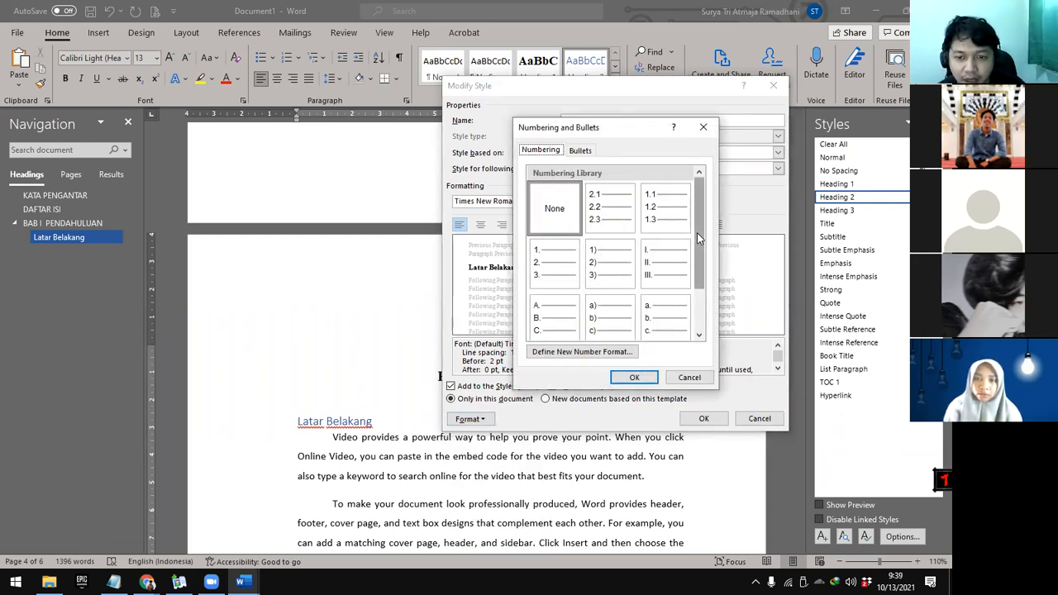
{"action": "scroll", "coordinate": [556, 211], "scroll_direction": "down", "scroll_amount": 1}
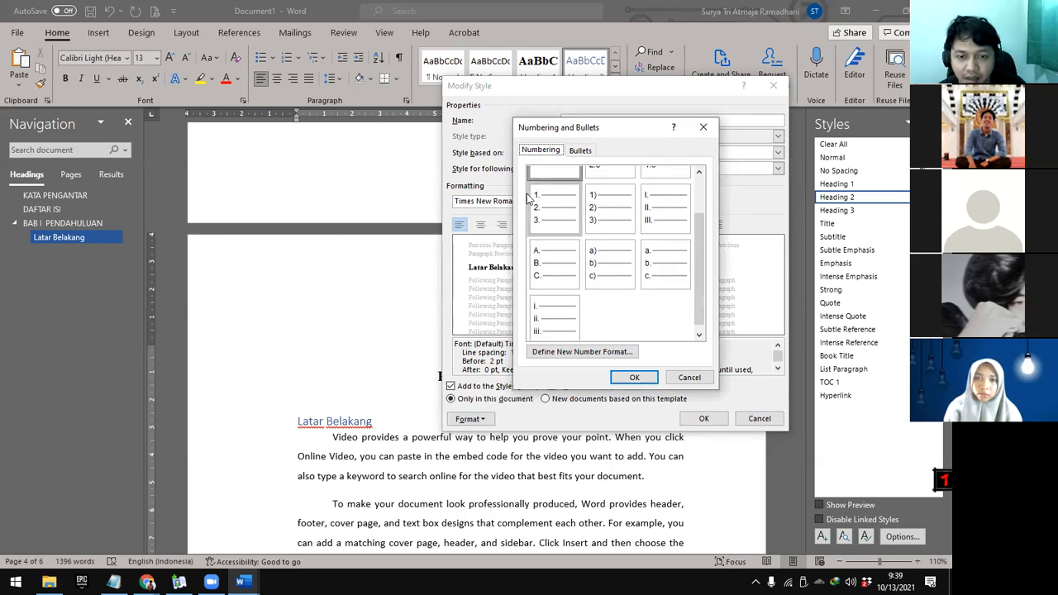
{"action": "scroll", "coordinate": [697, 283], "scroll_direction": "down", "scroll_amount": 1}
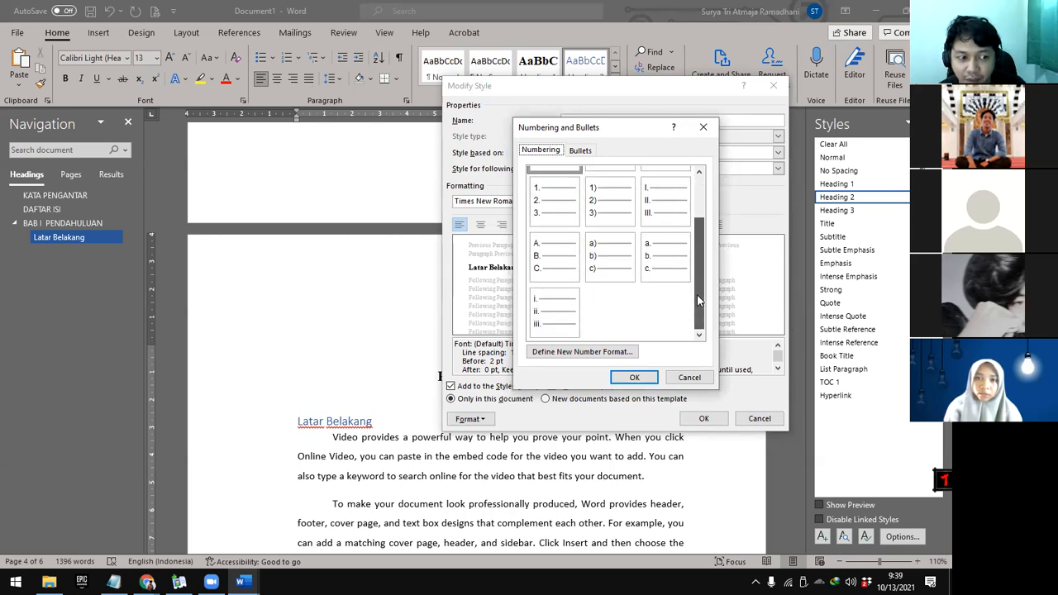
{"action": "scroll", "coordinate": [707, 296], "scroll_direction": "up", "scroll_amount": 2}
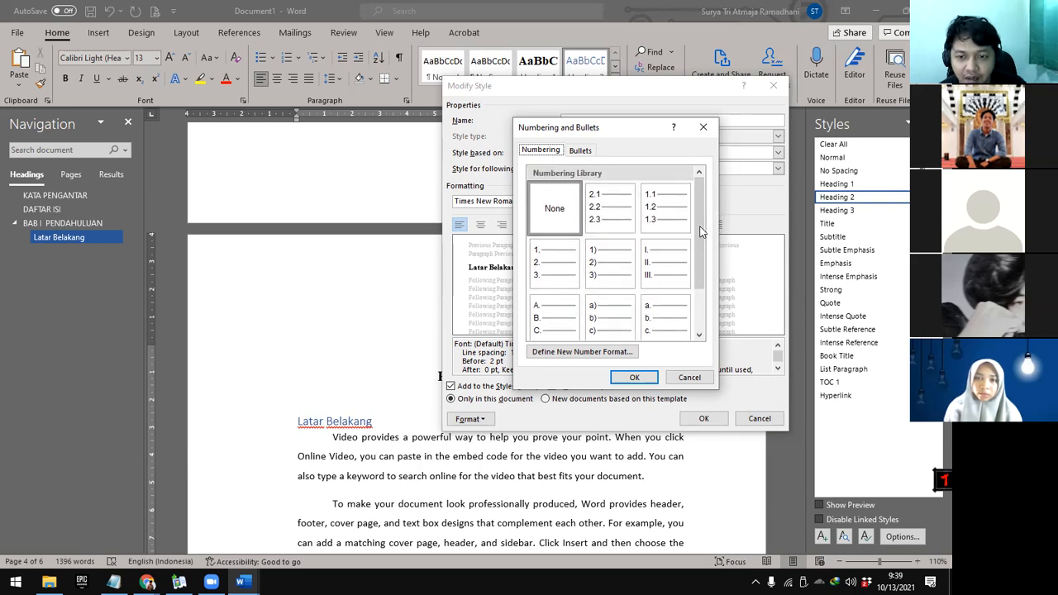
{"action": "scroll", "coordinate": [700, 299], "scroll_direction": "down", "scroll_amount": 2}
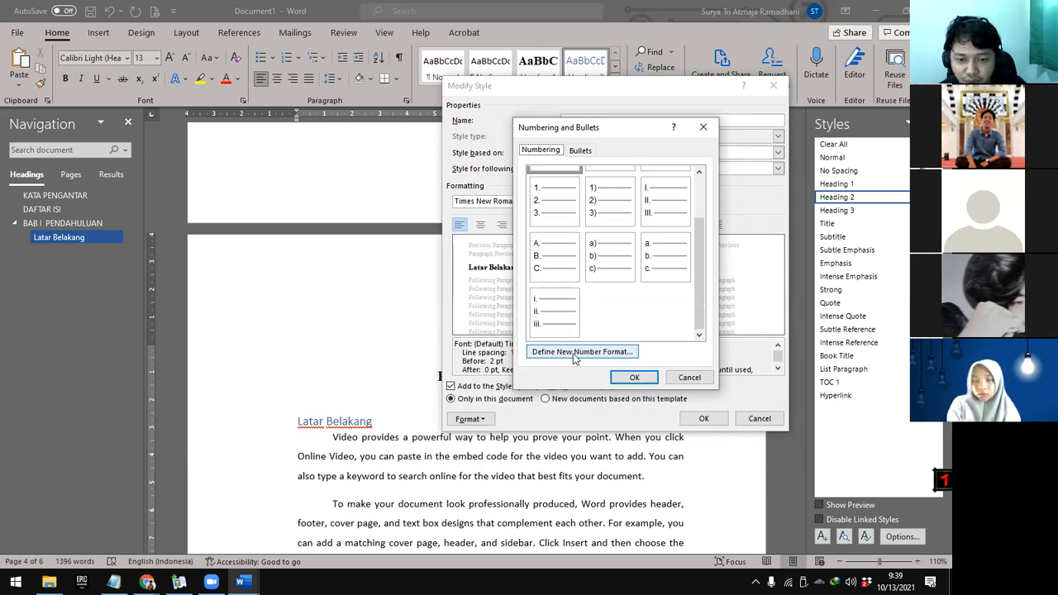
{"action": "left_click", "coordinate": [583, 354]}
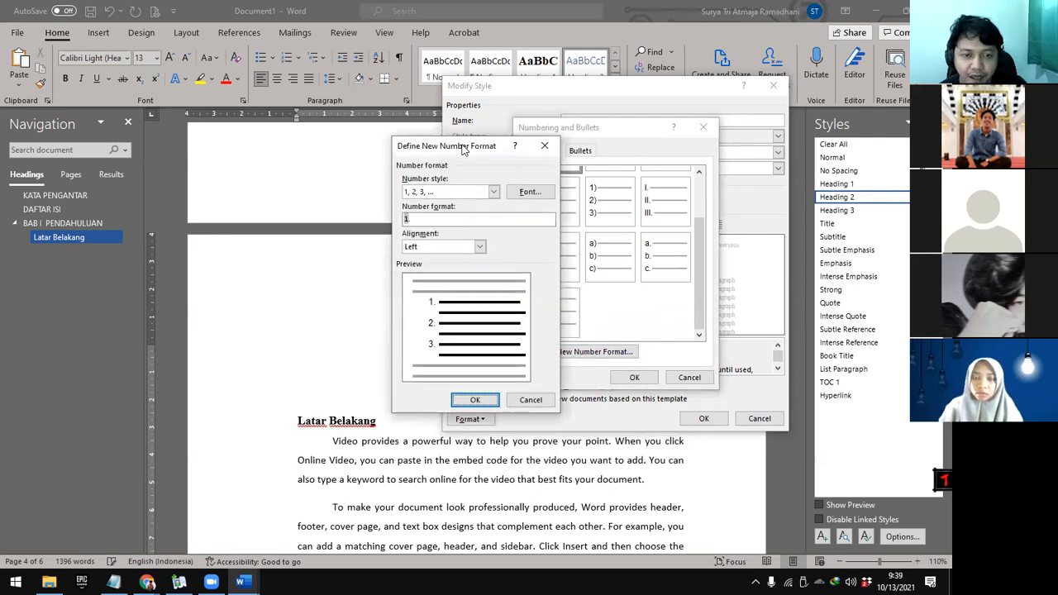
{"action": "left_click_drag", "start_coordinate": [475, 146], "coordinate": [553, 131]}
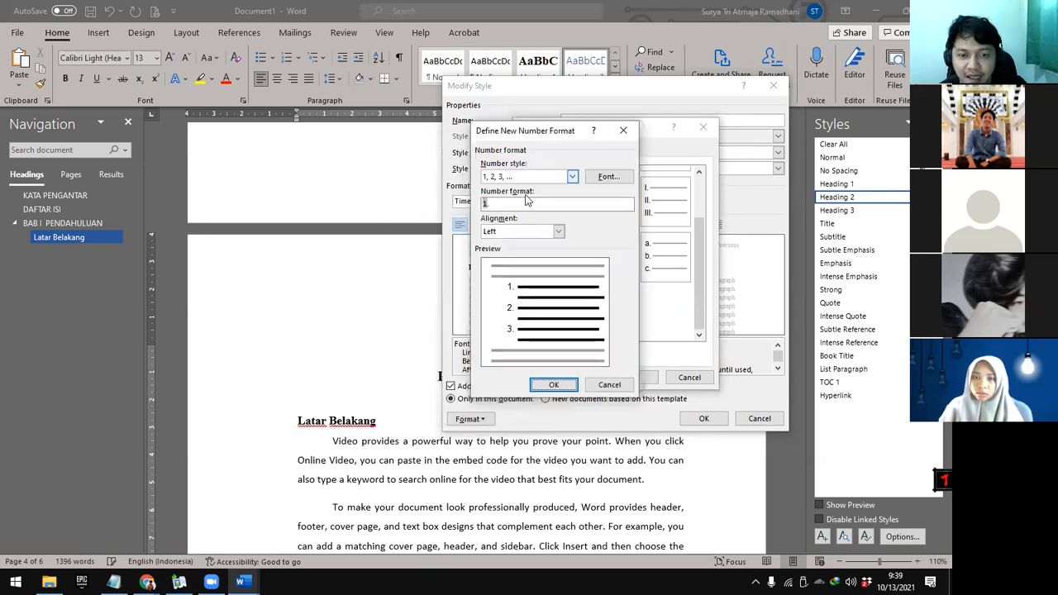
{"action": "left_click", "coordinate": [494, 204]}
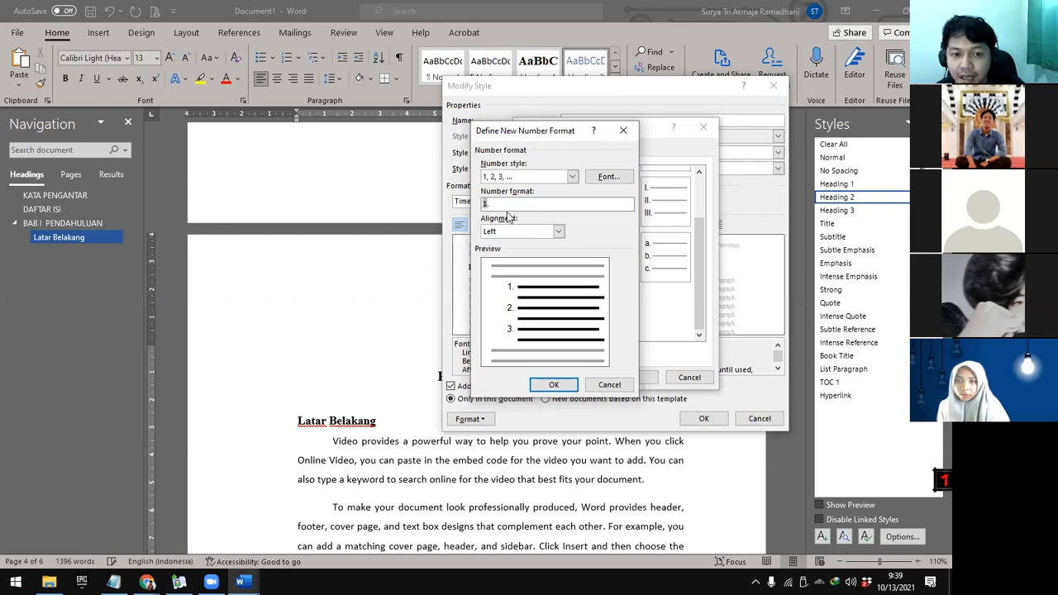
{"action": "key", "text": "BackSpace"}
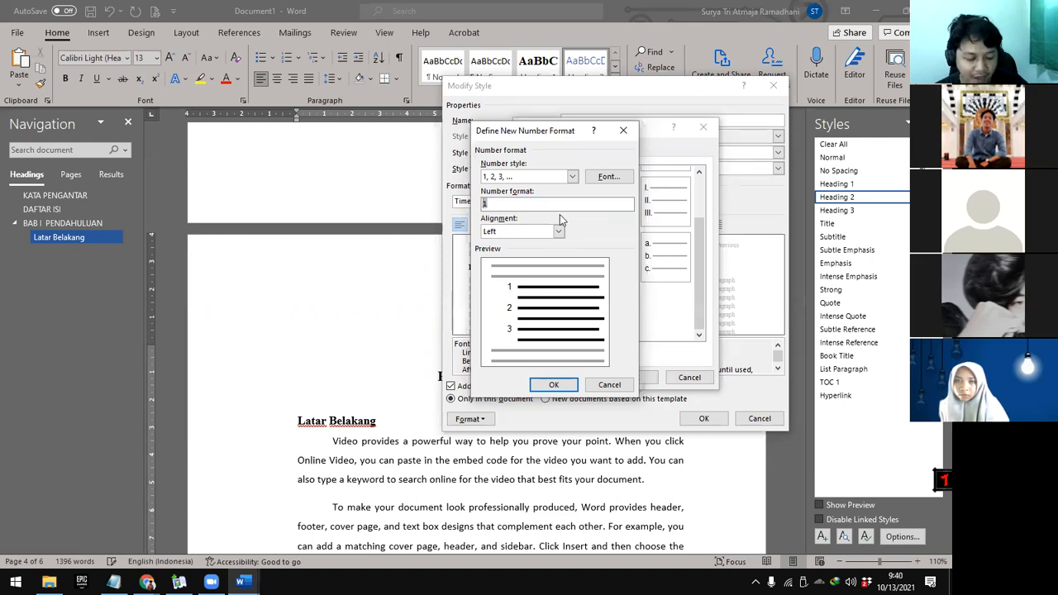
{"action": "type", "text": "1"}
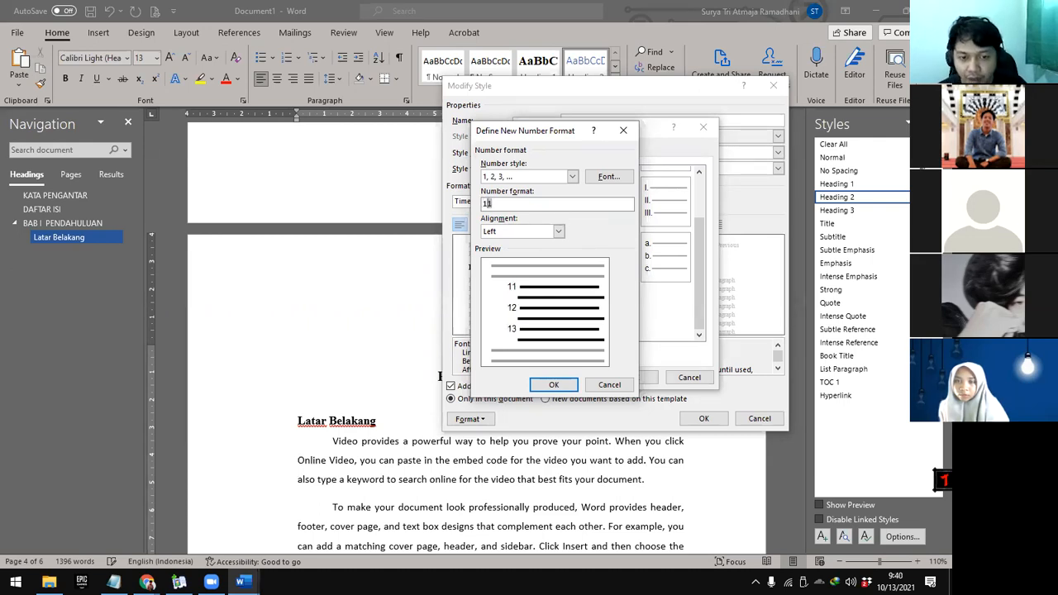
{"action": "type", "text": "."}
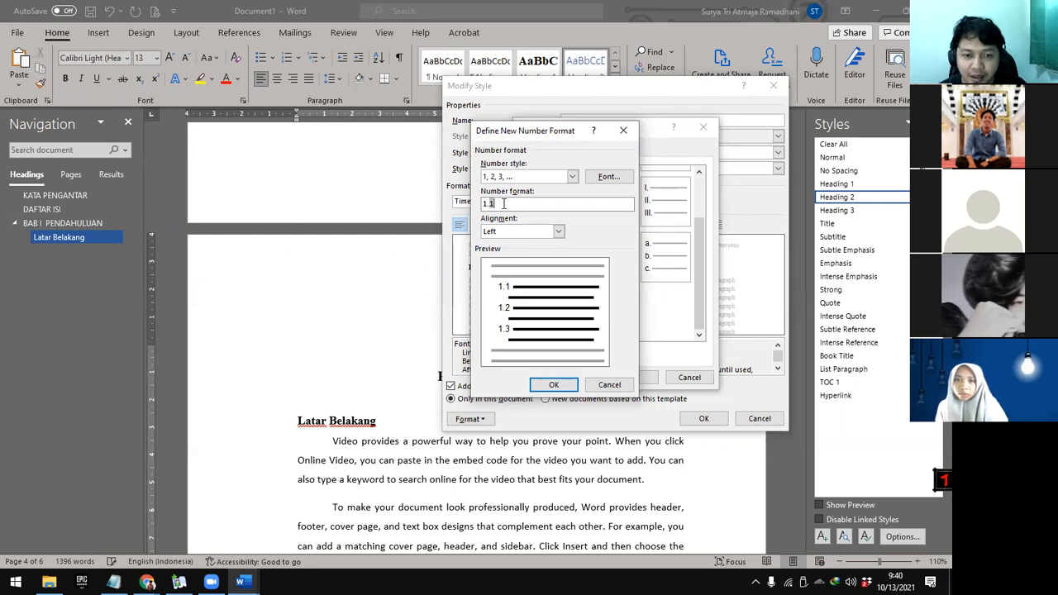
{"action": "left_click", "coordinate": [20, 578]}
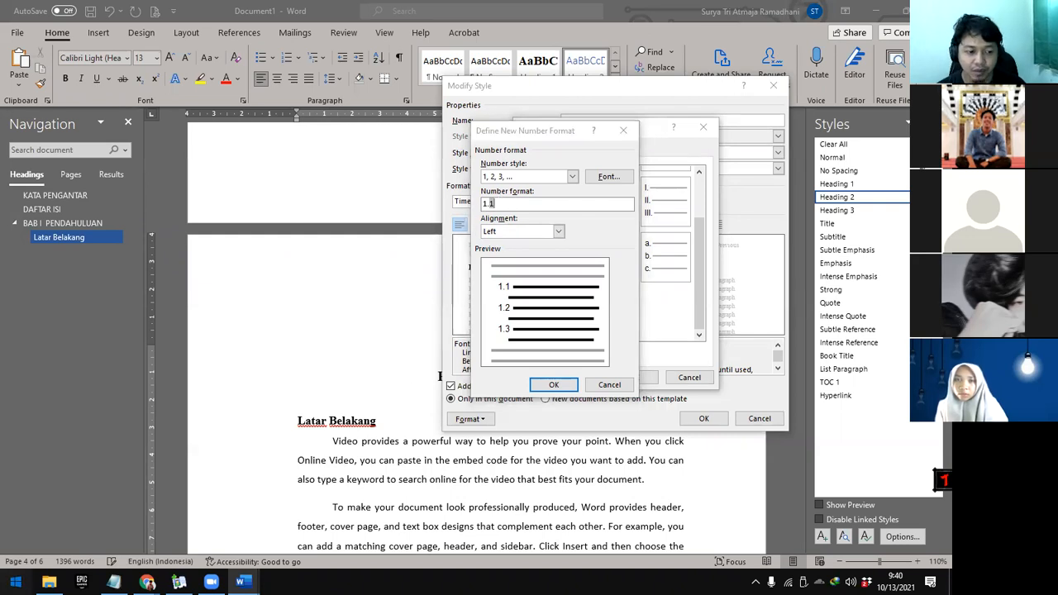
{"action": "type", "text": "nav"}
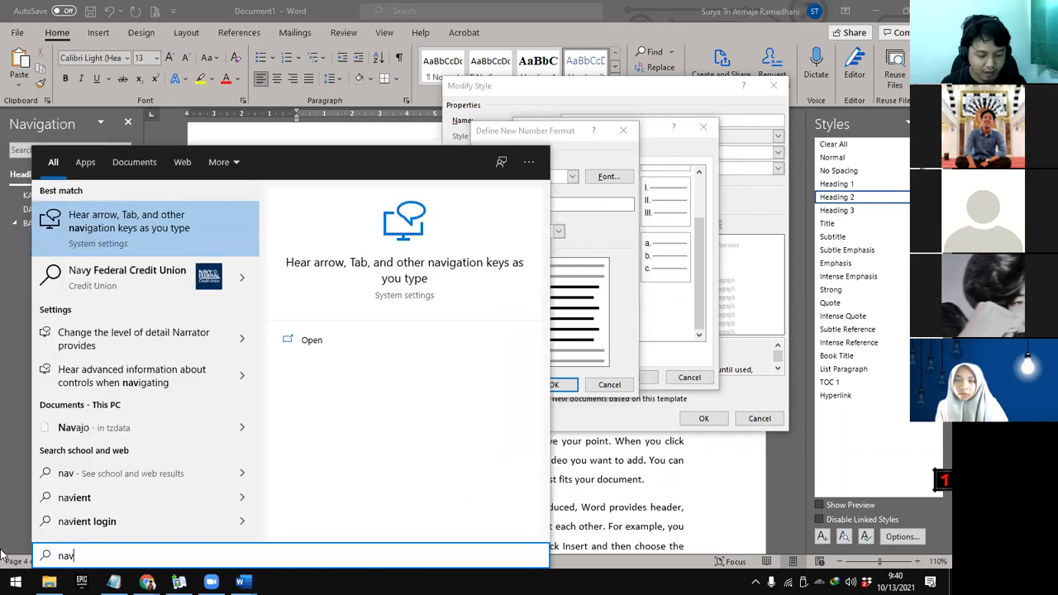
{"action": "type", "text": "ig"}
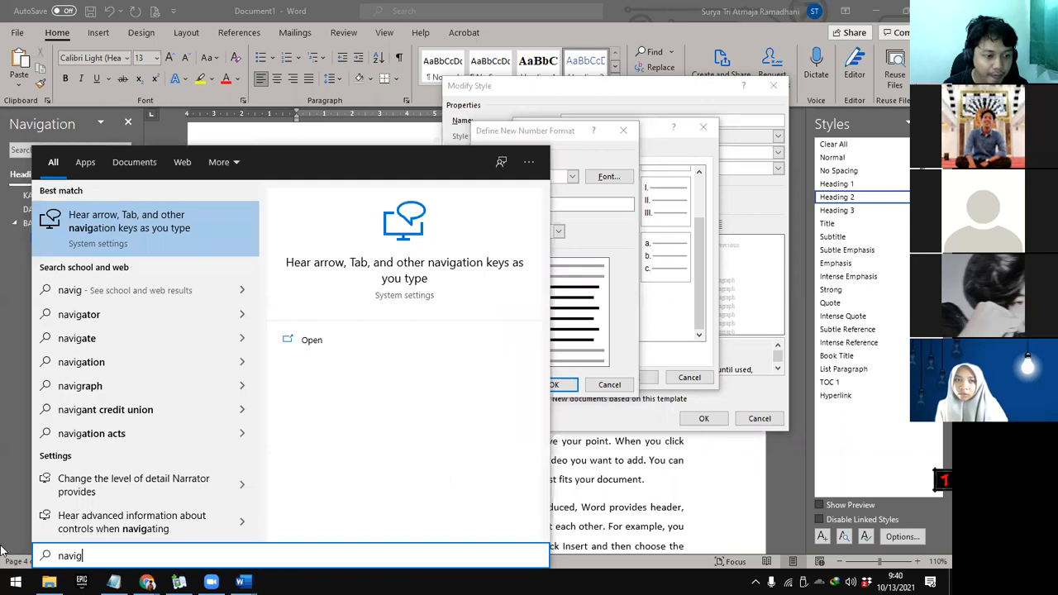
{"action": "key", "text": "BackSpace"}
{"action": "key", "text": "BackSpace"}
{"action": "key", "text": "BackSpace"}
{"action": "key", "text": "BackSpace"}
{"action": "key", "text": "BackSpace"}
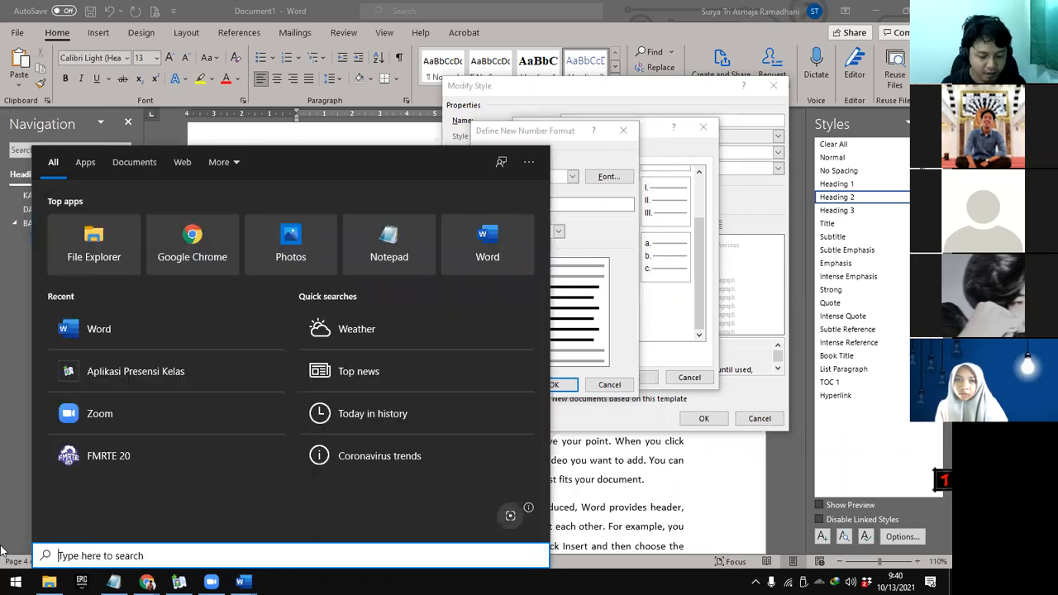
{"action": "type", "text": "nav"}
{"action": "key", "text": "BackSpace"}
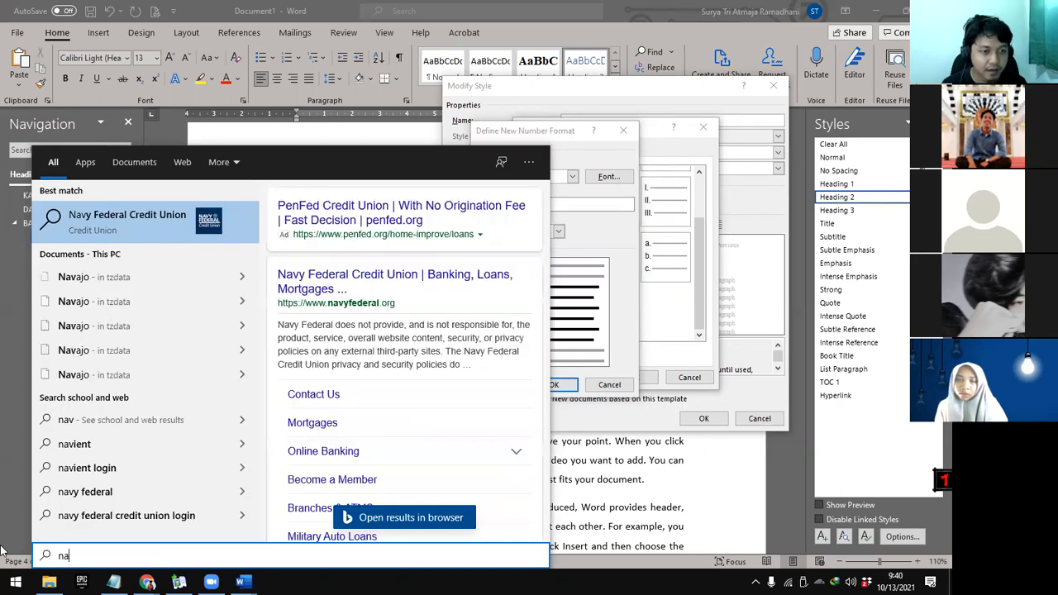
{"action": "key", "text": "BackSpace"}
{"action": "key", "text": "BackSpace"}
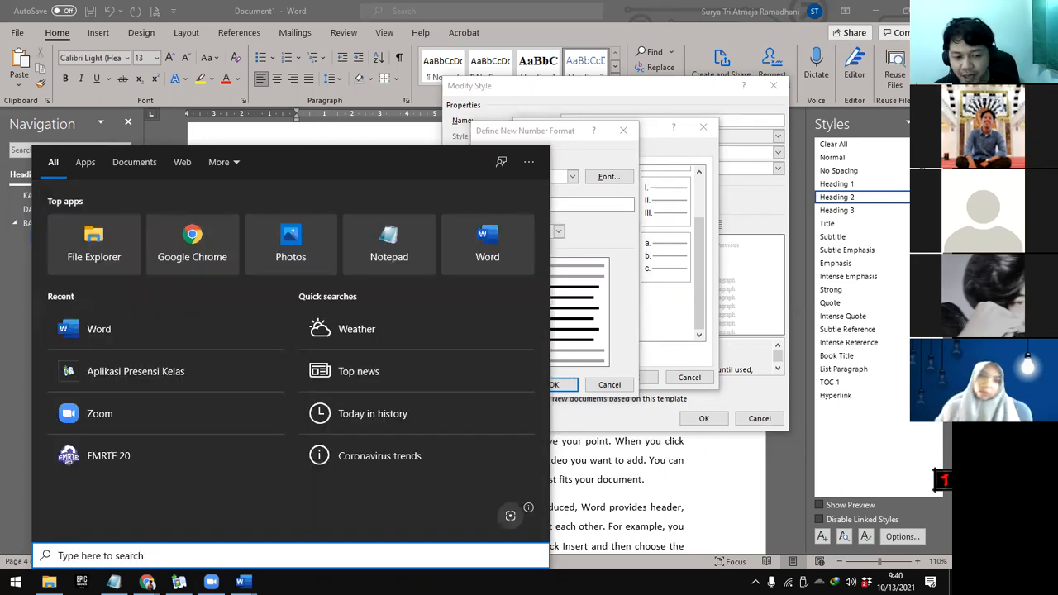
{"action": "key", "text": "Escape"}
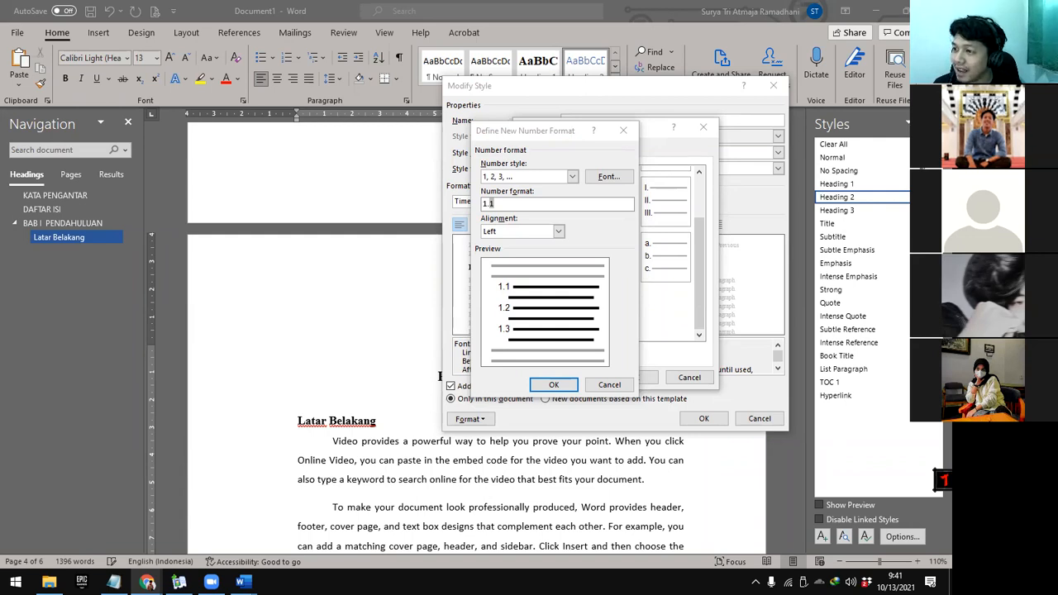
Accept the new number format and apply that numbering to the Heading 2 style
{"action": "left_click", "coordinate": [516, 208]}
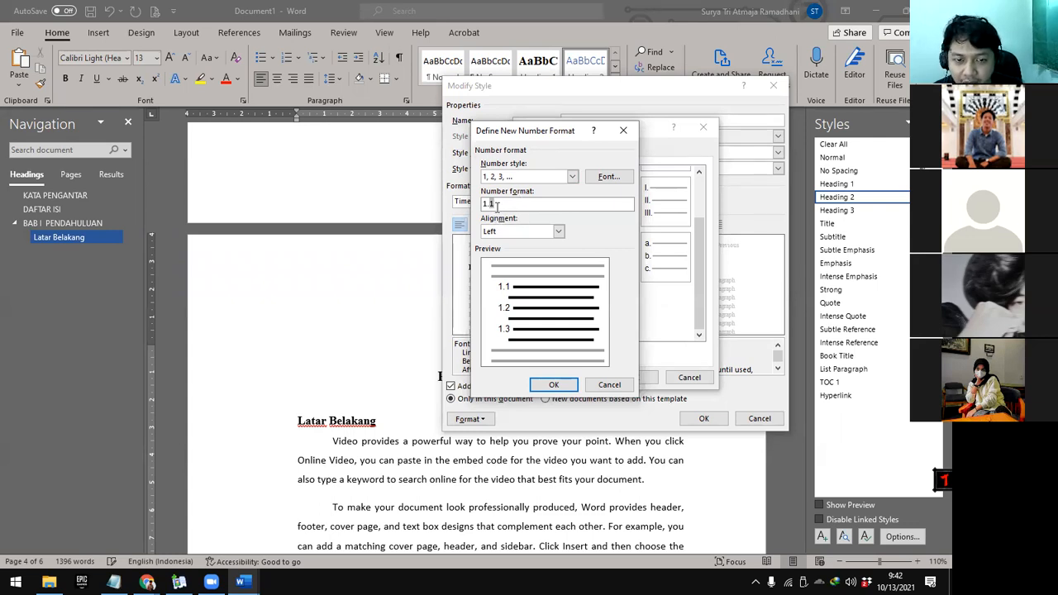
{"action": "left_click", "coordinate": [555, 386]}
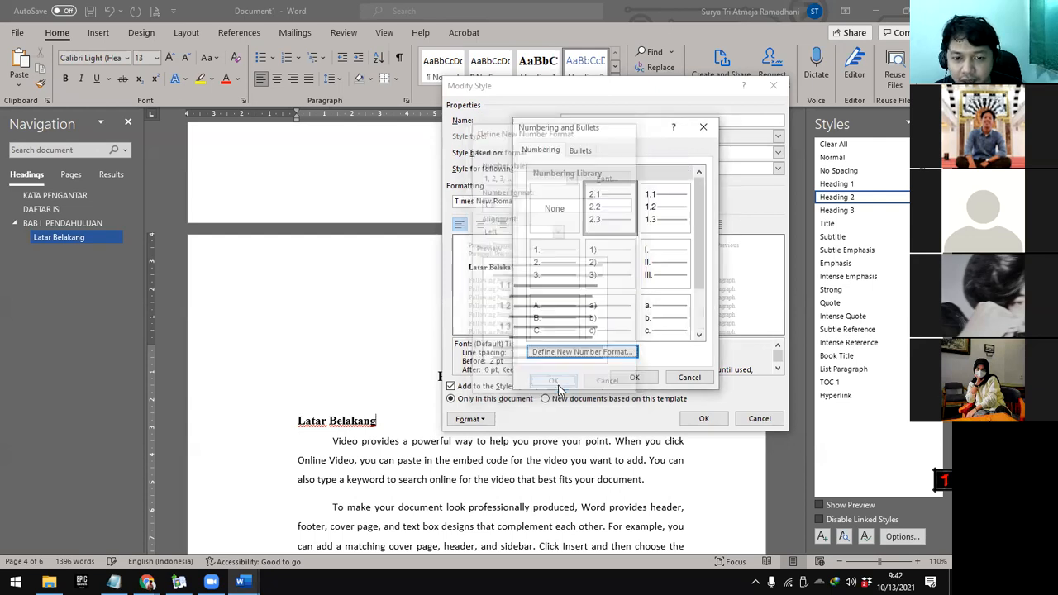
{"action": "left_click", "coordinate": [649, 381]}
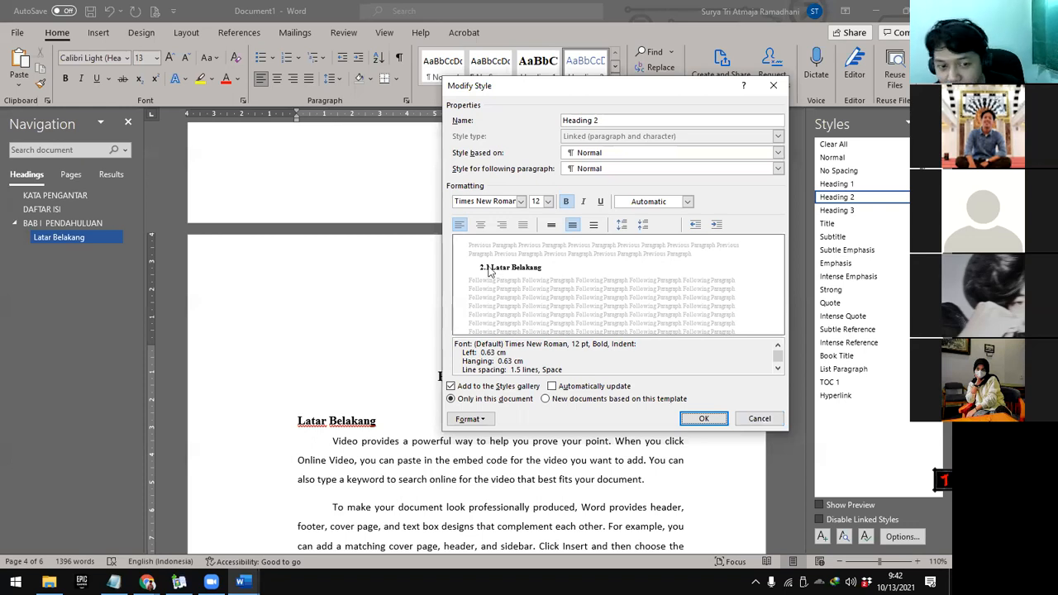
Set the Heading 2 style's left indent to 0 cm and spacing before to 0 pt, and save the modified style
{"action": "left_click", "coordinate": [471, 419]}
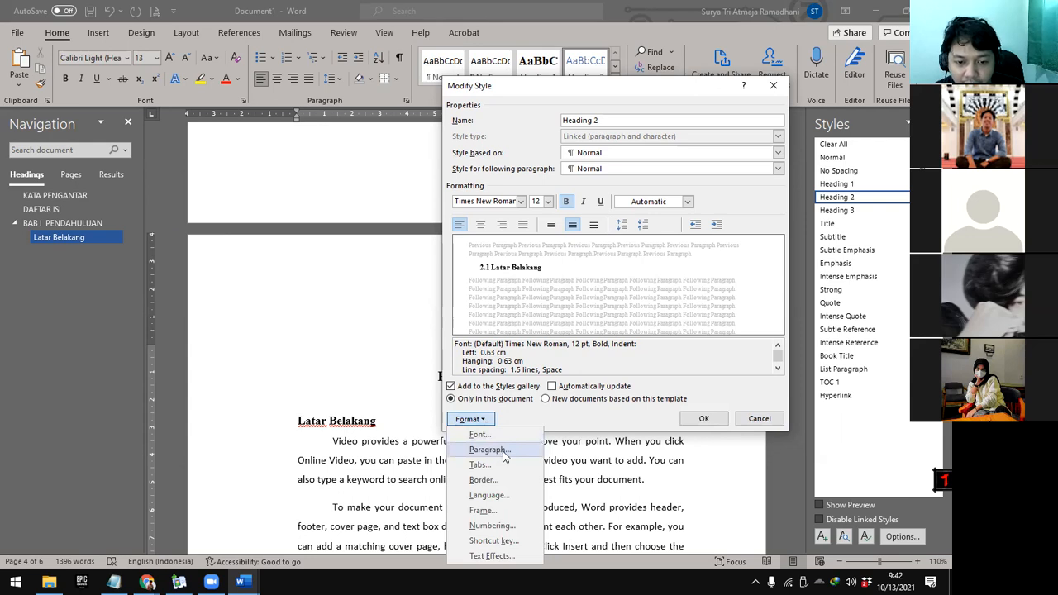
{"action": "left_click", "coordinate": [505, 453]}
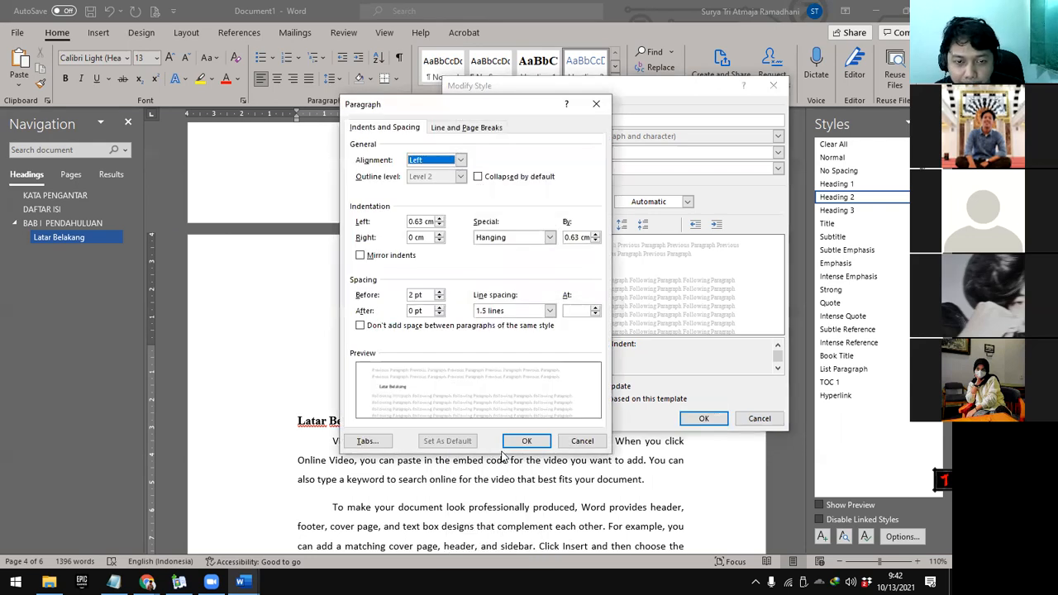
{"action": "left_click", "coordinate": [440, 225]}
{"action": "left_click", "coordinate": [440, 225]}
{"action": "left_click", "coordinate": [440, 224]}
{"action": "left_click", "coordinate": [440, 225]}
{"action": "left_click", "coordinate": [440, 225]}
{"action": "left_click", "coordinate": [440, 225]}
{"action": "left_click", "coordinate": [440, 225]}
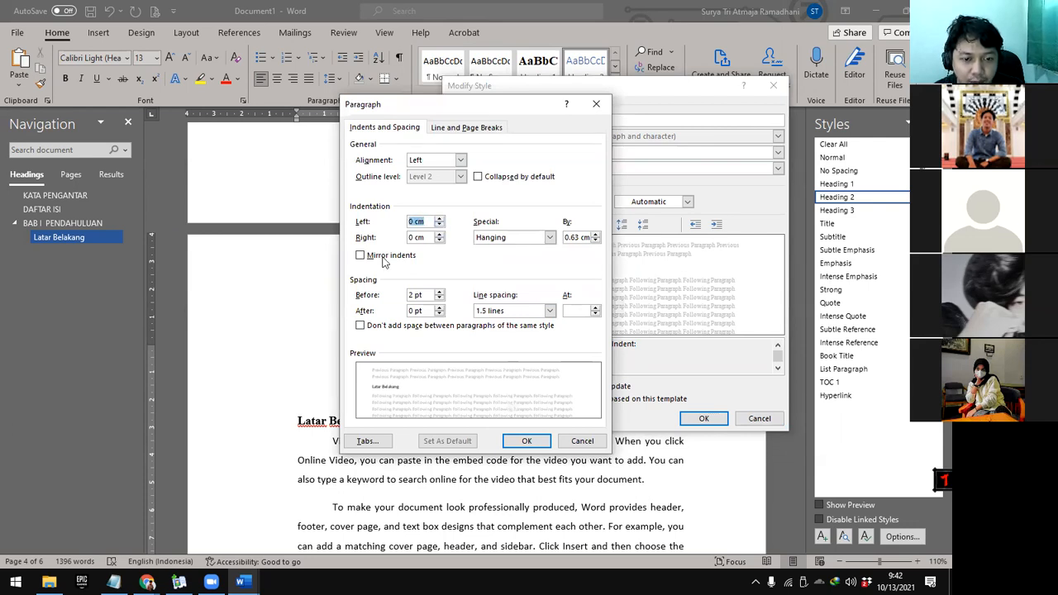
{"action": "left_click", "coordinate": [440, 299]}
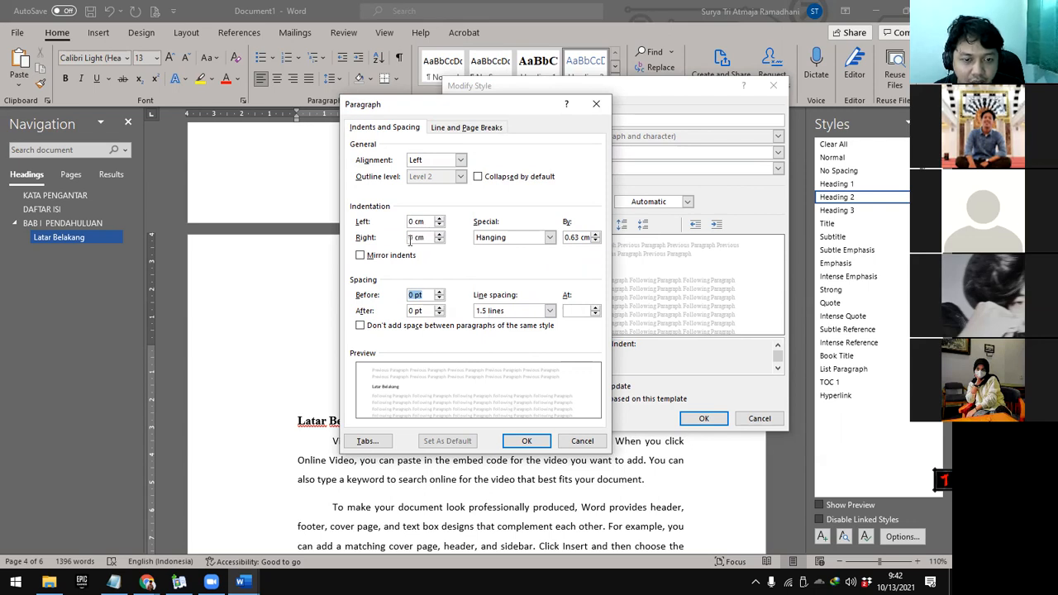
{"action": "left_click", "coordinate": [521, 436]}
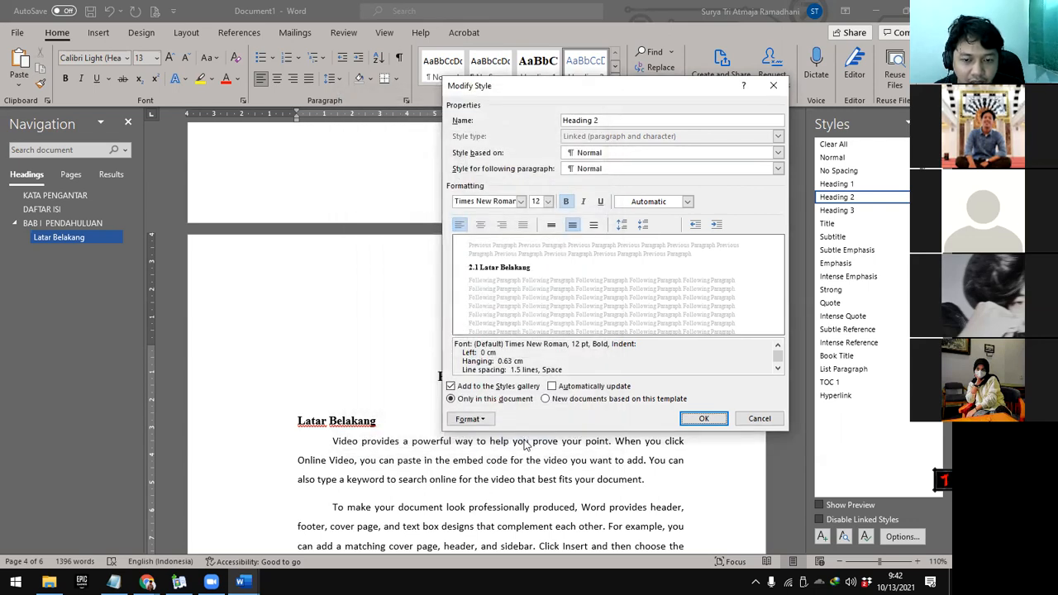
{"action": "left_click", "coordinate": [703, 420]}
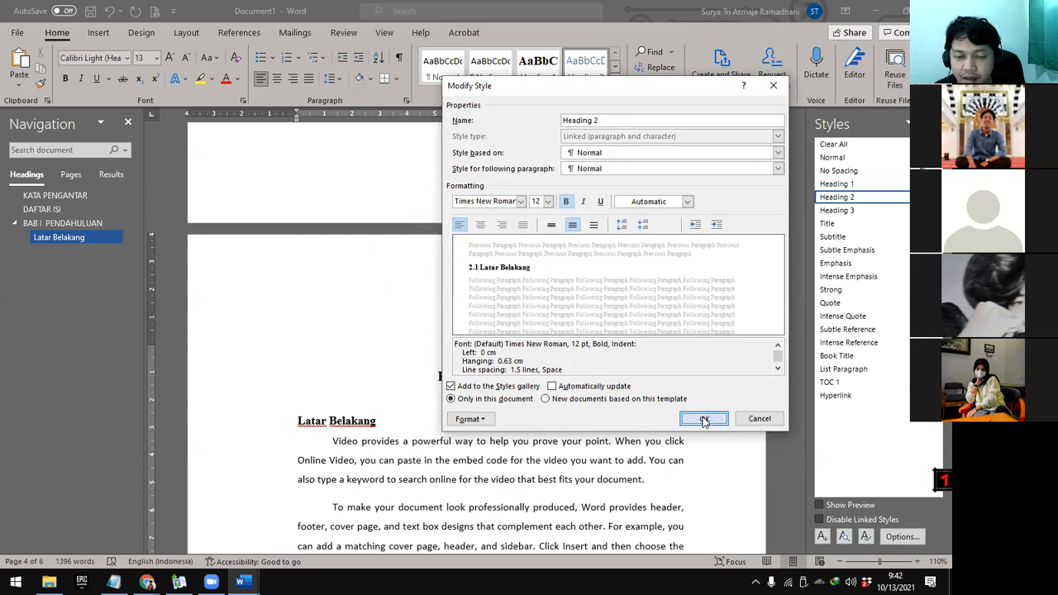
Try to change the numbering value of the "Latar Belakang" heading to continue from the previous list, and cancel the change
{"action": "right_click", "coordinate": [317, 421]}
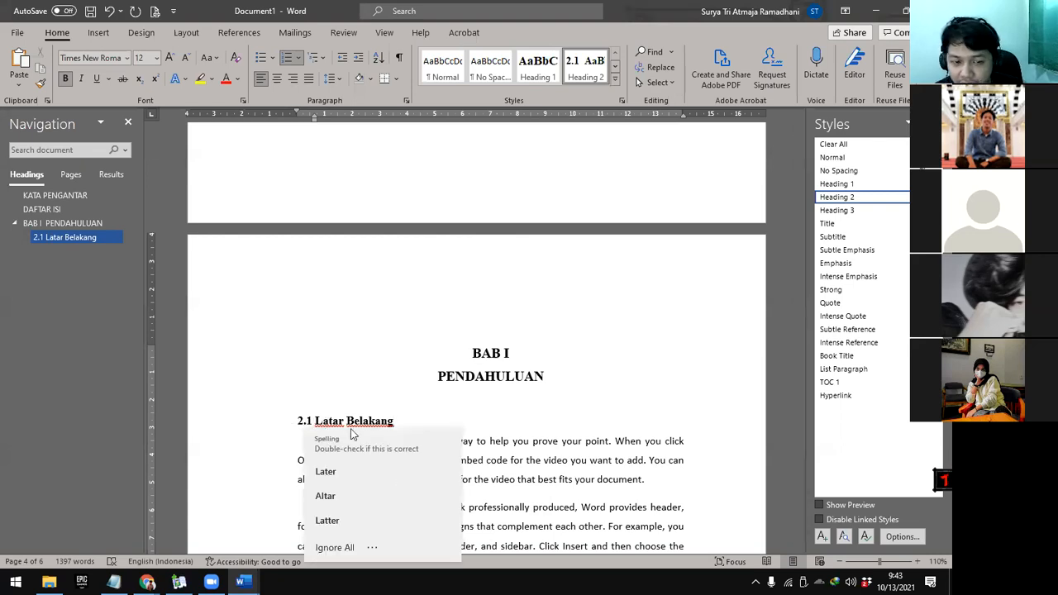
{"action": "left_click", "coordinate": [303, 421]}
{"action": "right_click", "coordinate": [304, 422]}
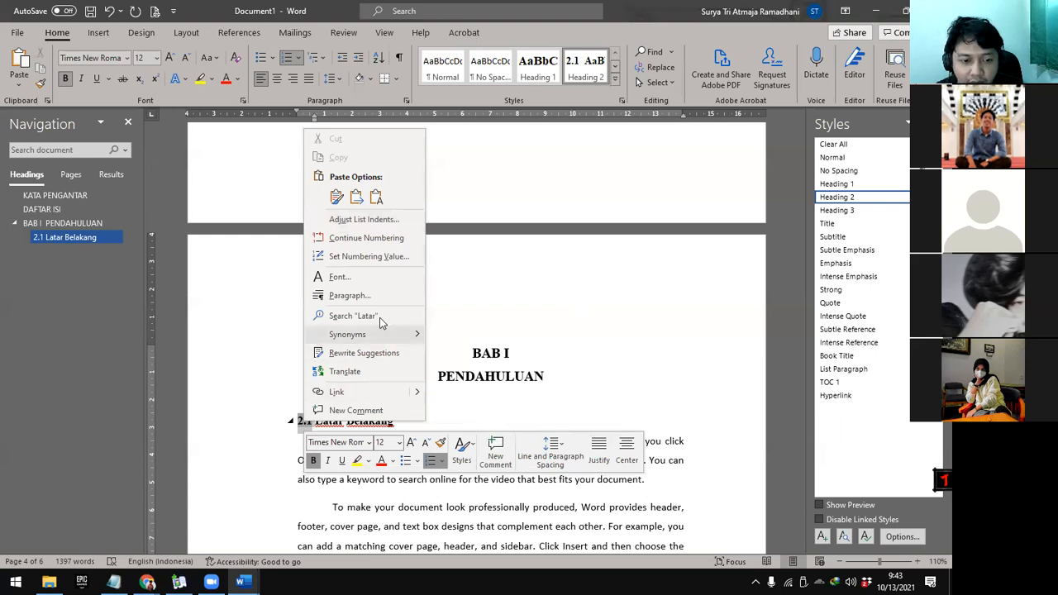
{"action": "left_click", "coordinate": [369, 256]}
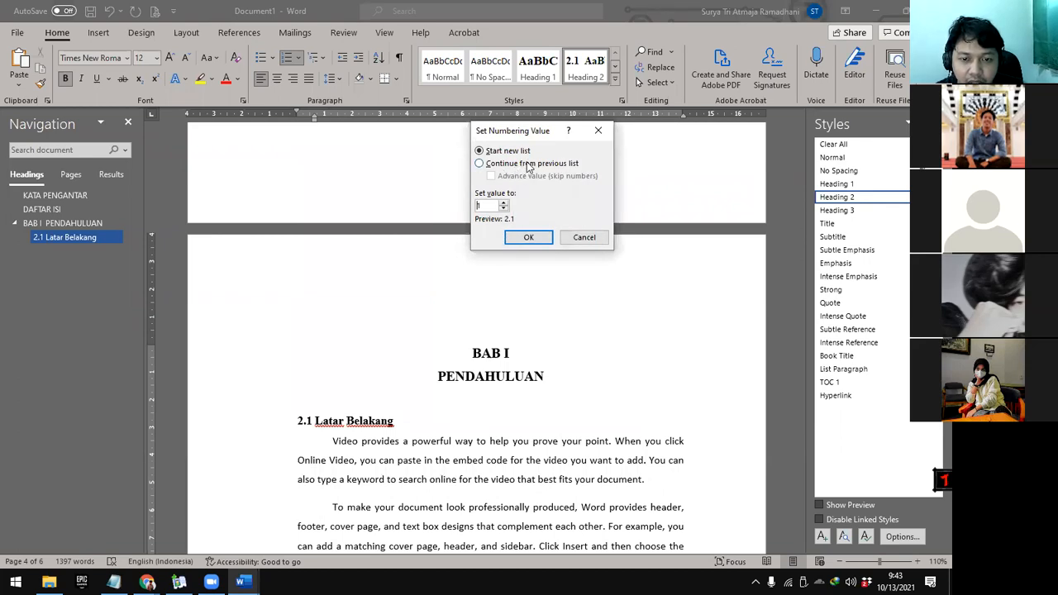
{"action": "left_click", "coordinate": [504, 208]}
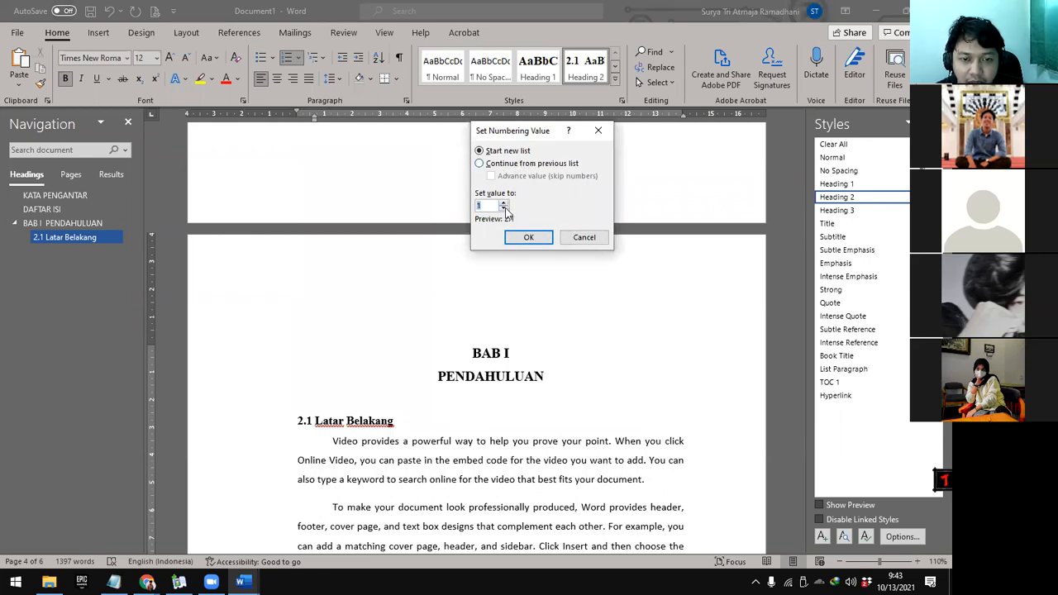
{"action": "left_click", "coordinate": [508, 164]}
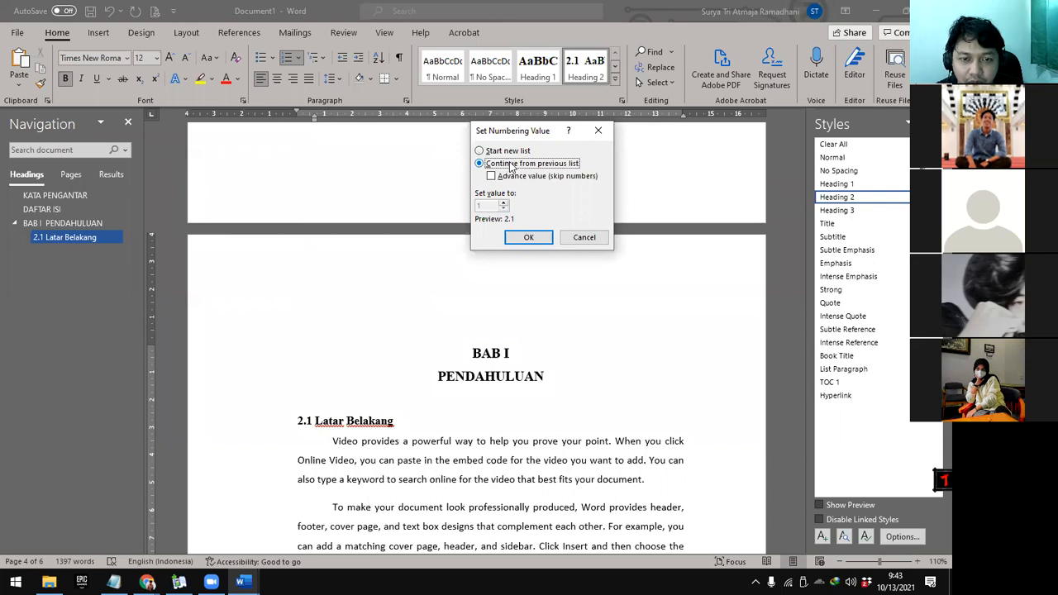
{"action": "left_click", "coordinate": [583, 239]}
{"action": "scroll", "coordinate": [533, 364], "scroll_direction": "up", "scroll_amount": 6}
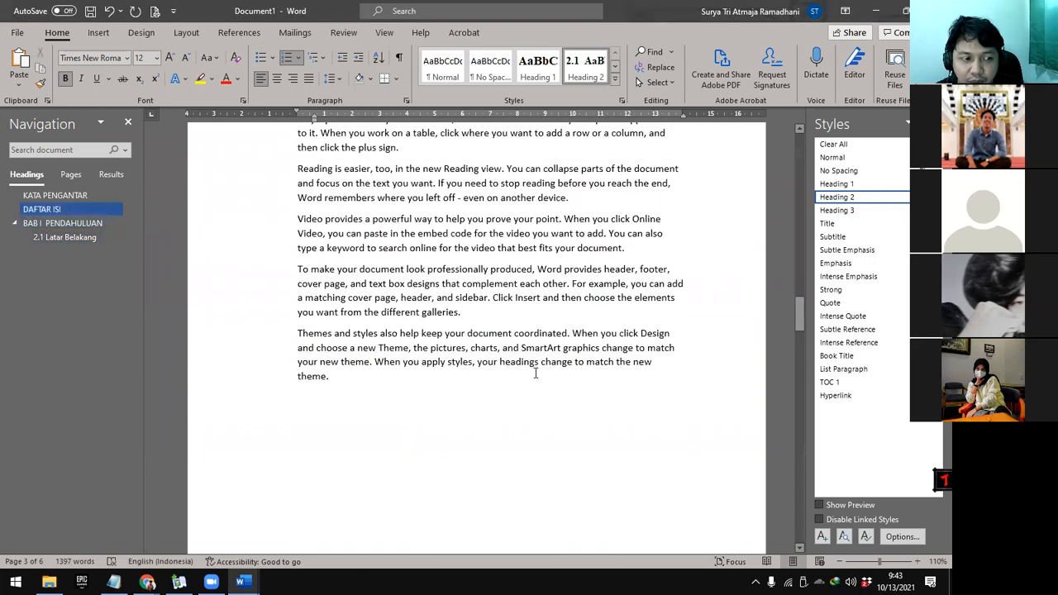
{"action": "scroll", "coordinate": [535, 373], "scroll_direction": "down", "scroll_amount": 6}
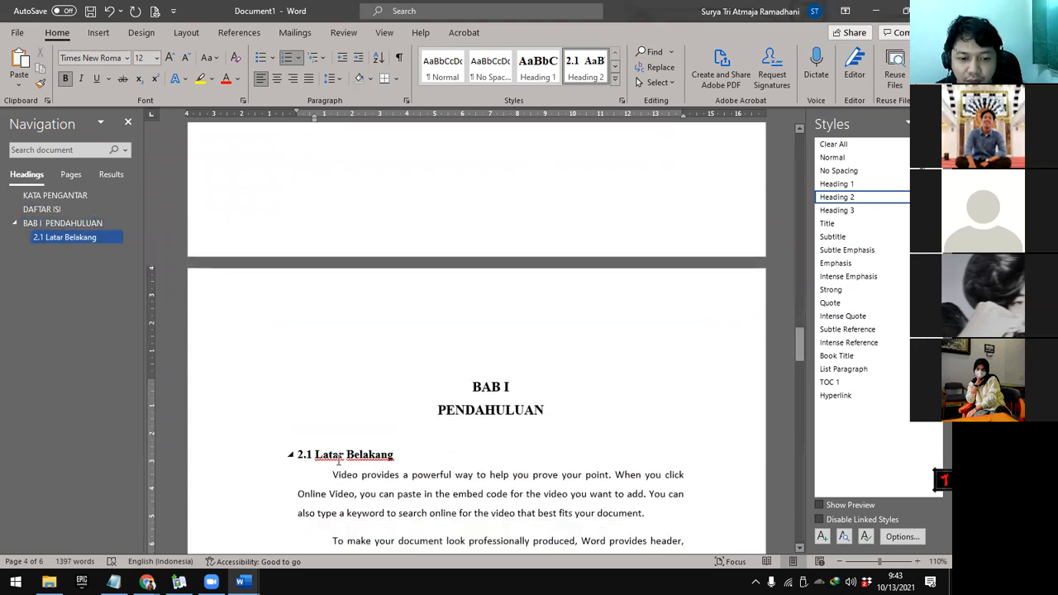
{"action": "left_click", "coordinate": [304, 455]}
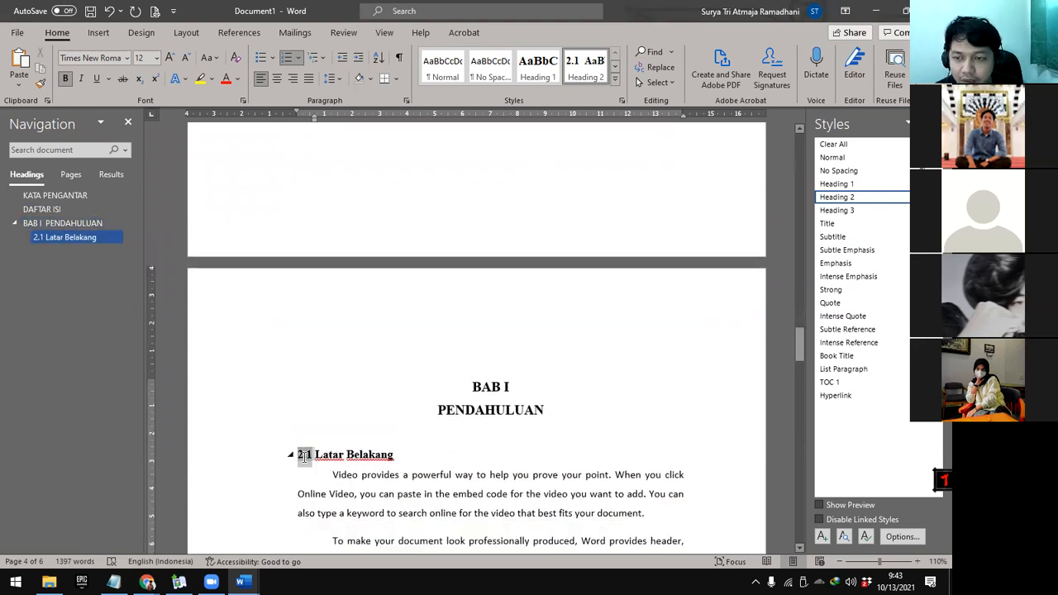
{"action": "mouse_move", "coordinate": [886, 198]}
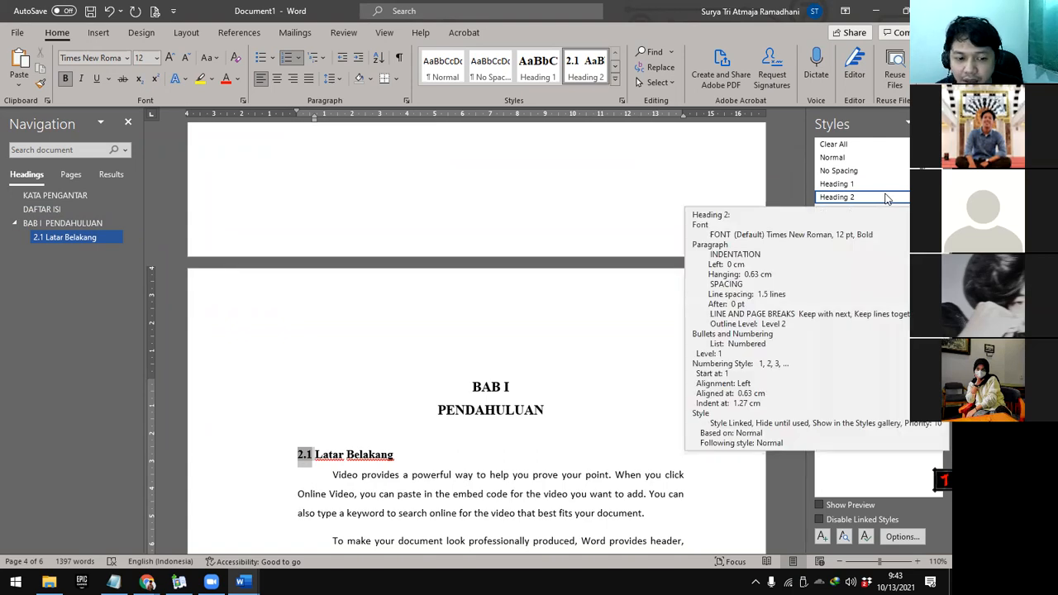
{"action": "right_click", "coordinate": [404, 454]}
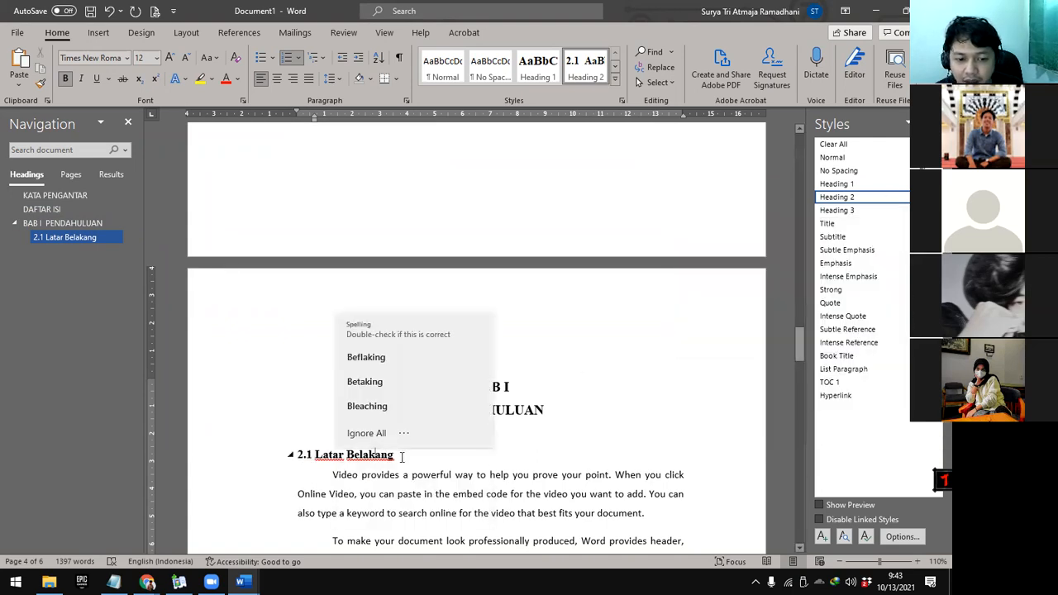
{"action": "left_click", "coordinate": [402, 458]}
{"action": "left_click", "coordinate": [936, 198]}
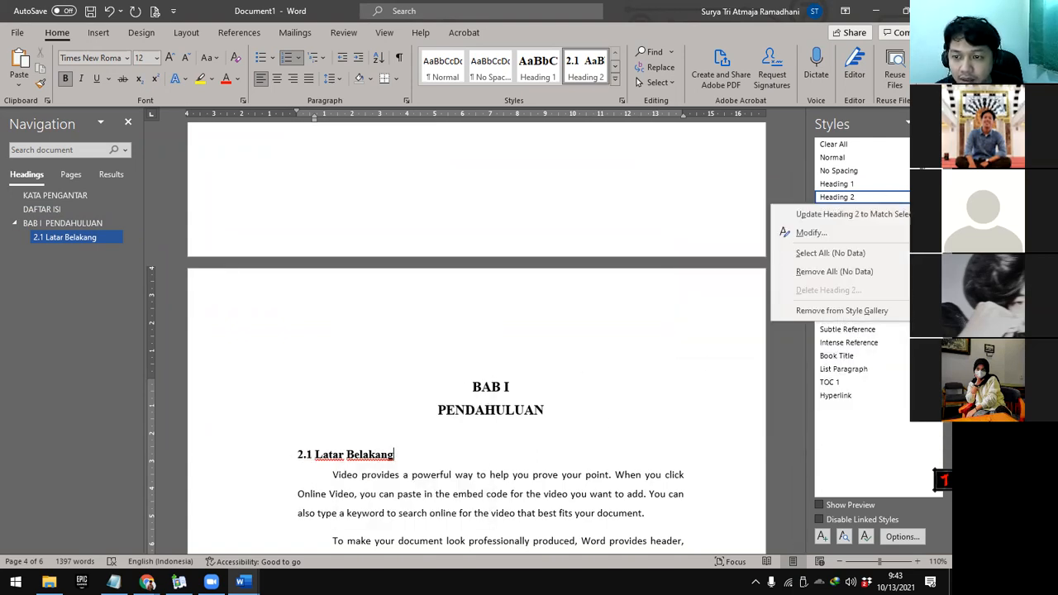
{"action": "left_click", "coordinate": [809, 233]}
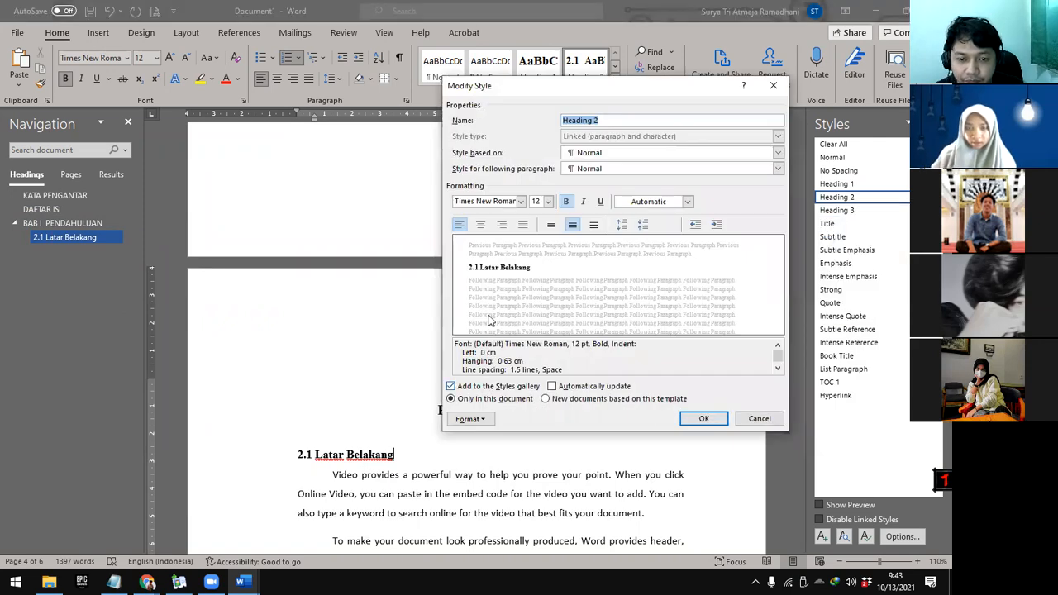
{"action": "left_click", "coordinate": [482, 419]}
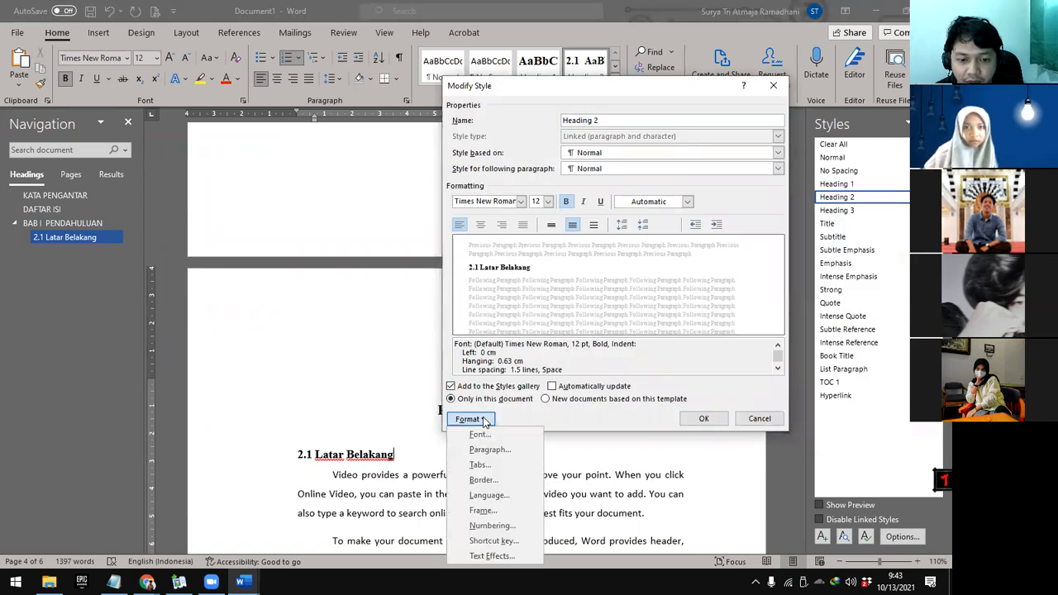
{"action": "left_click", "coordinate": [493, 526]}
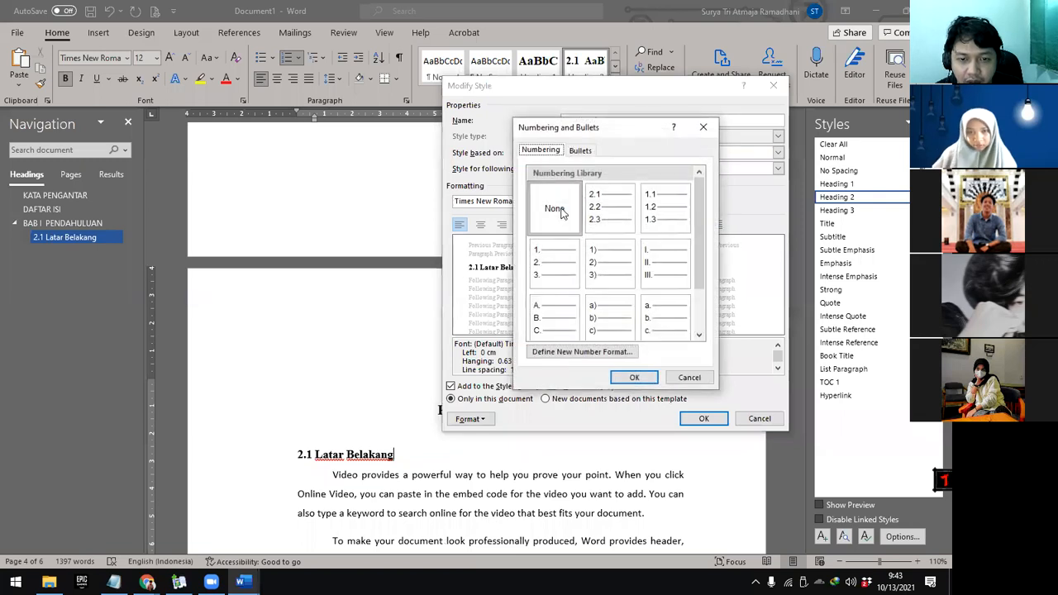
{"action": "left_click", "coordinate": [579, 353]}
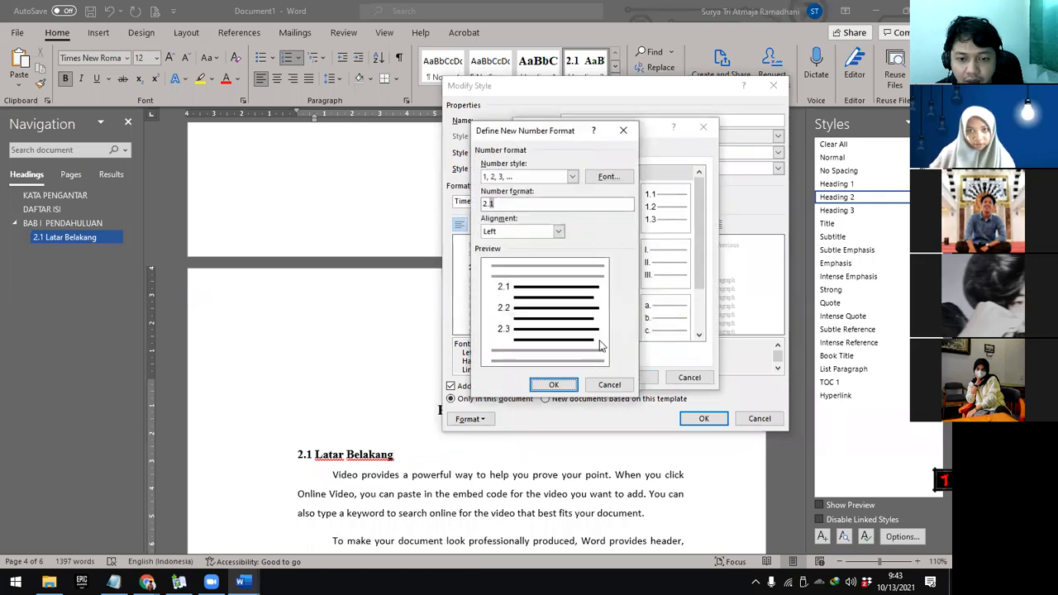
{"action": "left_click", "coordinate": [610, 385]}
{"action": "left_click", "coordinate": [690, 377]}
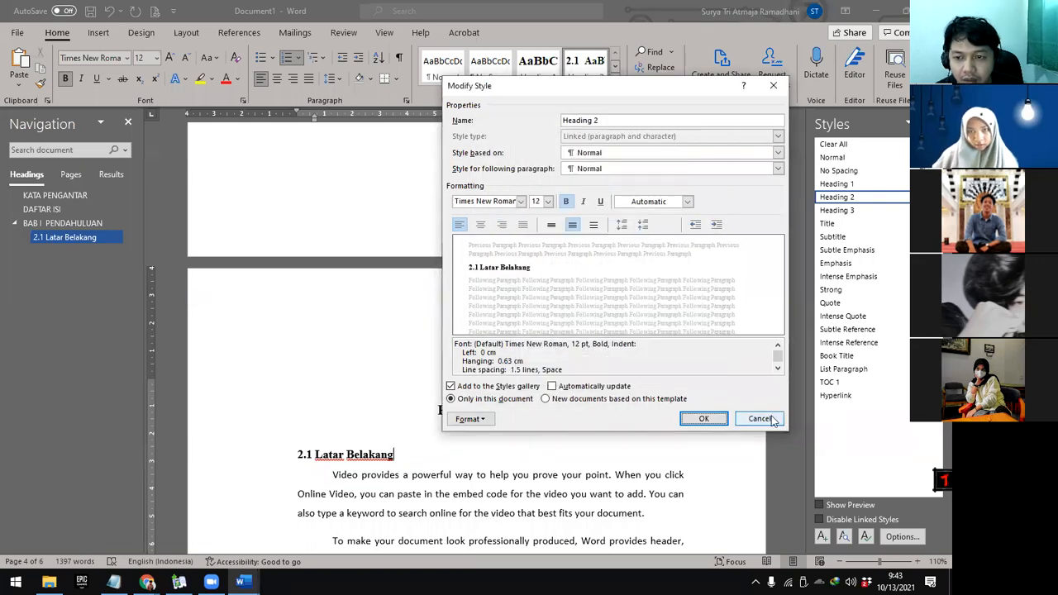
{"action": "left_click", "coordinate": [772, 420]}
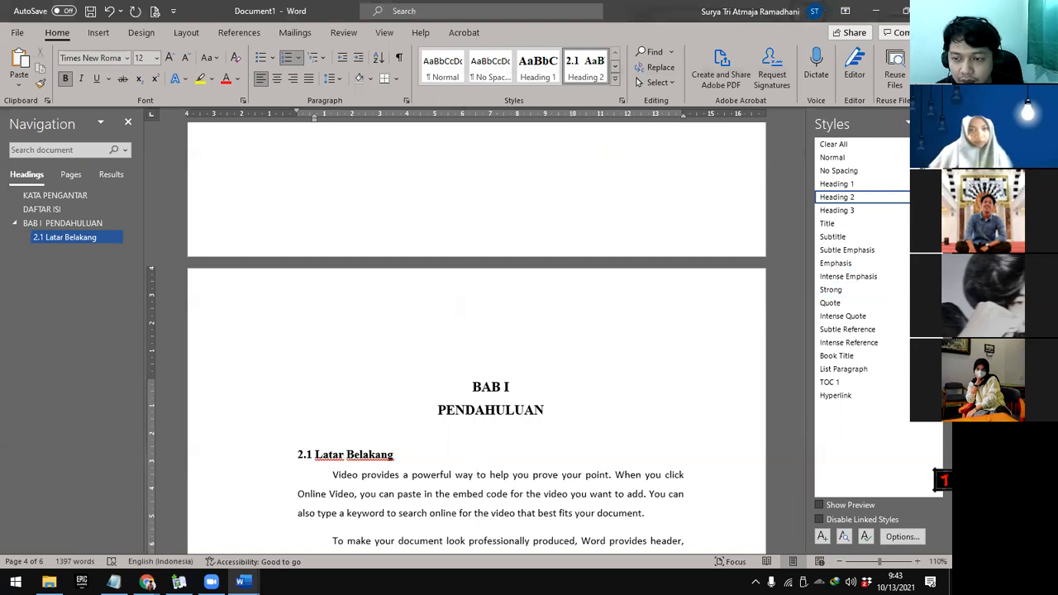
Define a new number format for the Heading 2 style with "1." before the automatic number, giving 1.1
{"action": "left_click", "coordinate": [906, 197]}
{"action": "left_click", "coordinate": [873, 238]}
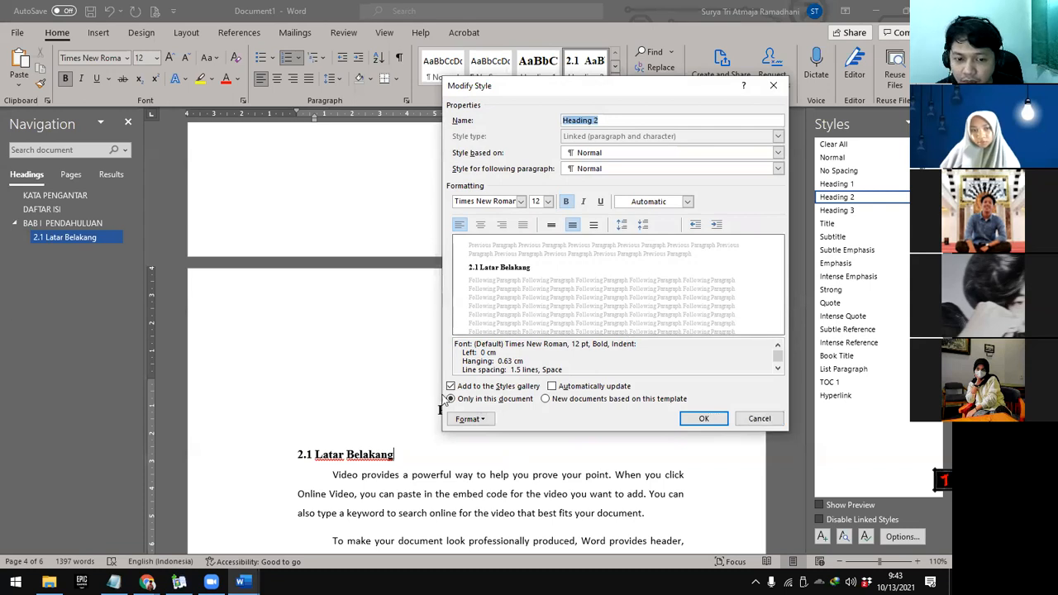
{"action": "left_click", "coordinate": [468, 419]}
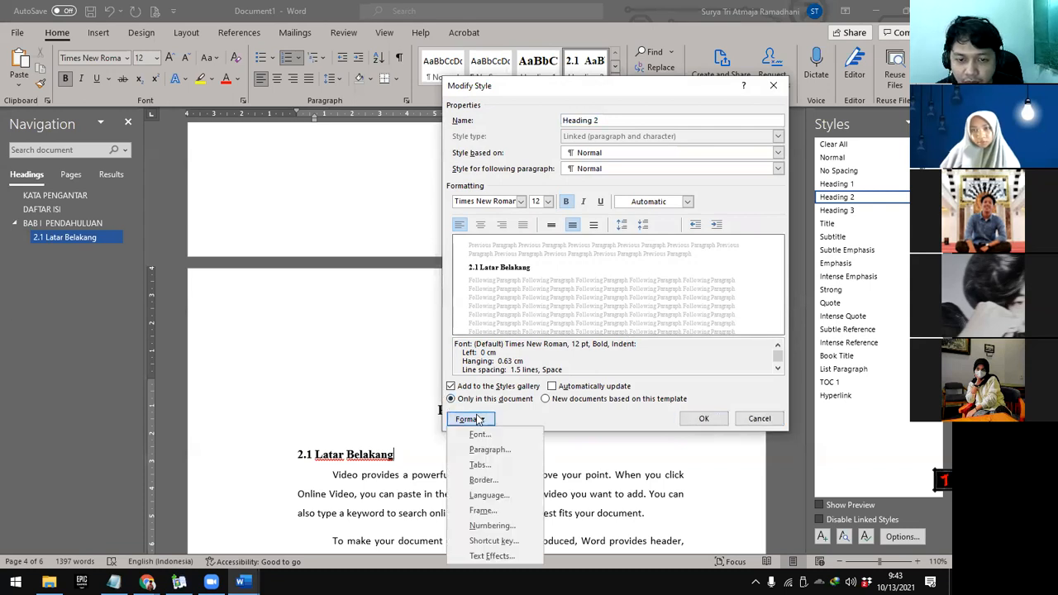
{"action": "left_click", "coordinate": [496, 526]}
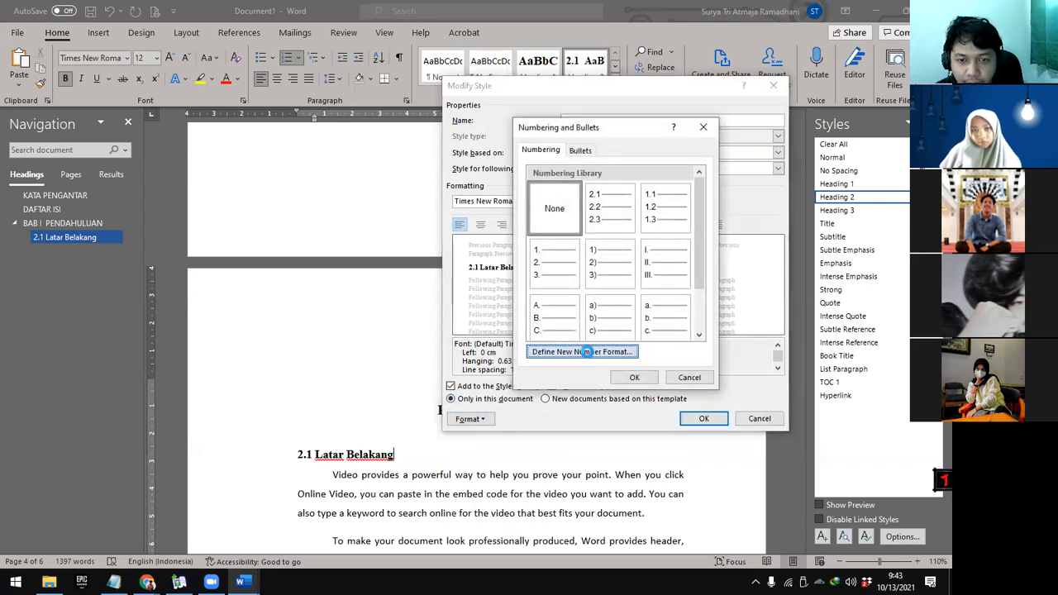
{"action": "left_click", "coordinate": [582, 351]}
{"action": "left_click", "coordinate": [491, 200]}
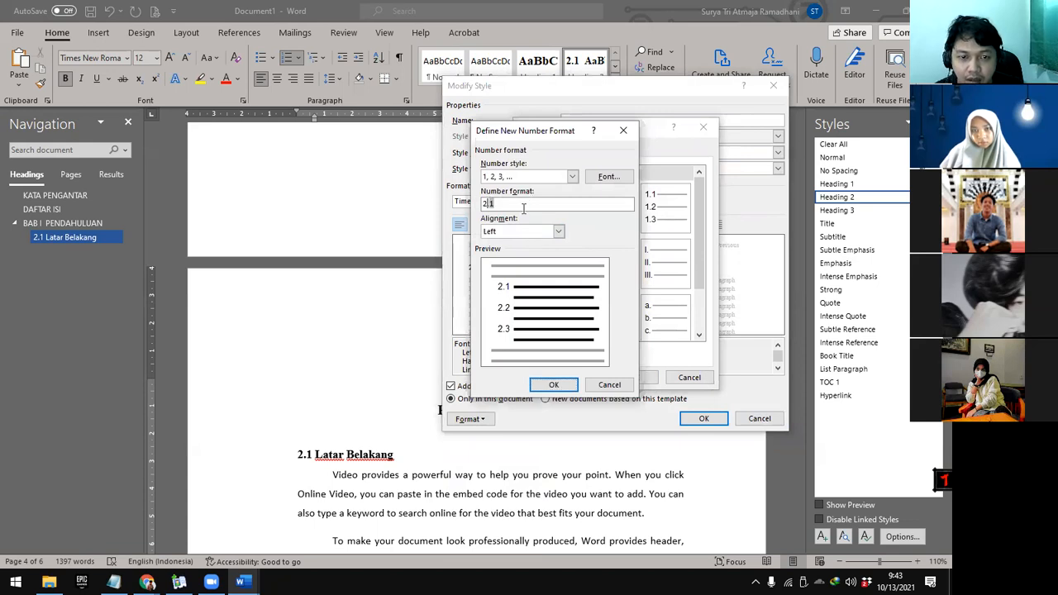
{"action": "key", "text": "BackSpace"}
{"action": "type", "text": "1"}
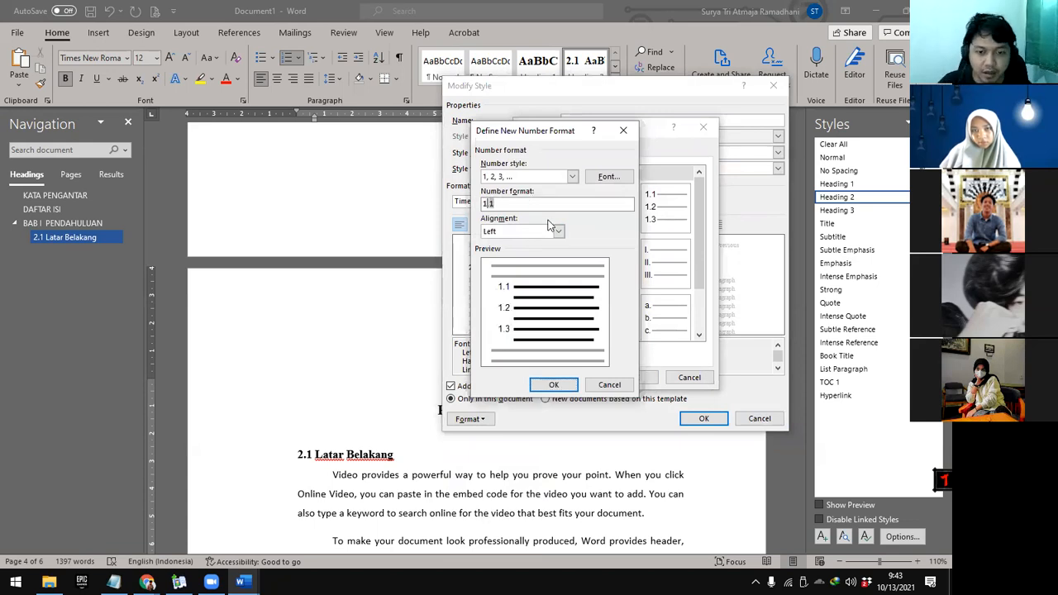
{"action": "left_click", "coordinate": [555, 385]}
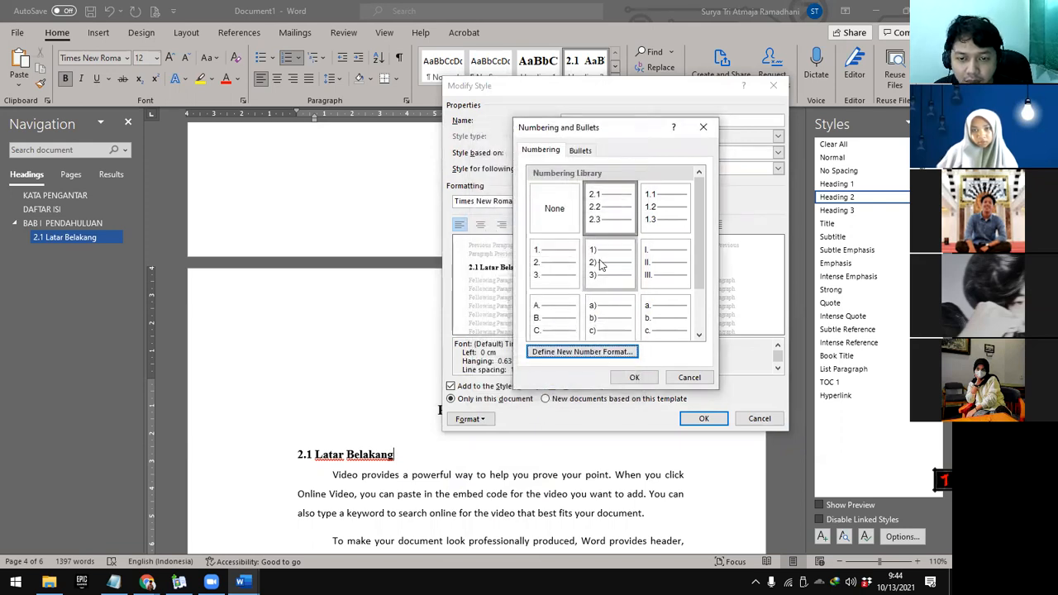
Apply the 1.1, 1.2, 1.3 numbering from the library to the Heading 2 style and save the modified style
{"action": "scroll", "coordinate": [612, 320], "scroll_direction": "down", "scroll_amount": 1}
{"action": "scroll", "coordinate": [683, 249], "scroll_direction": "up", "scroll_amount": 1}
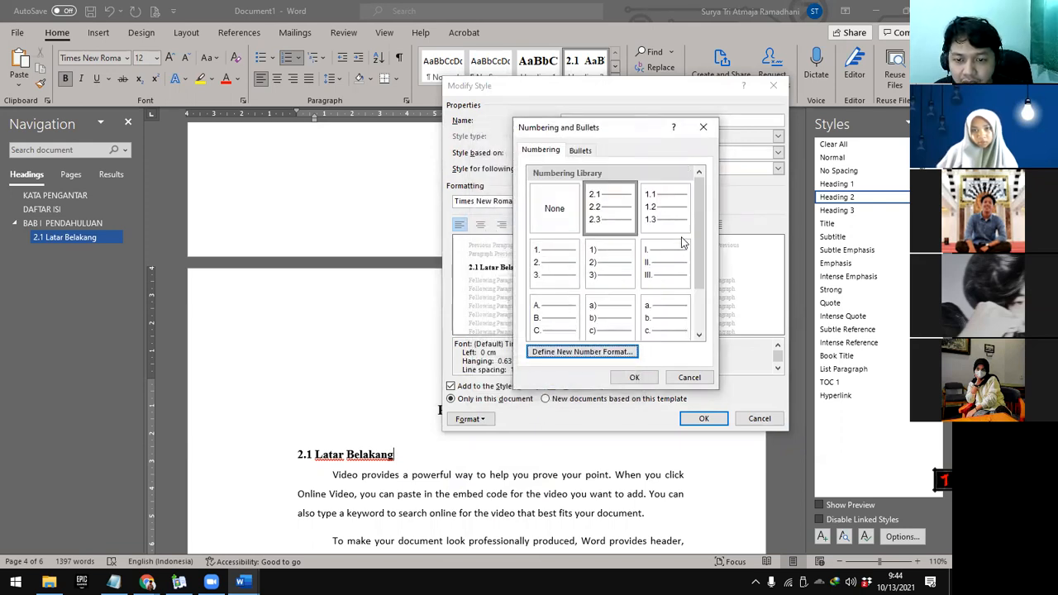
{"action": "left_click", "coordinate": [656, 200]}
{"action": "left_click", "coordinate": [602, 204]}
{"action": "left_click", "coordinate": [667, 205]}
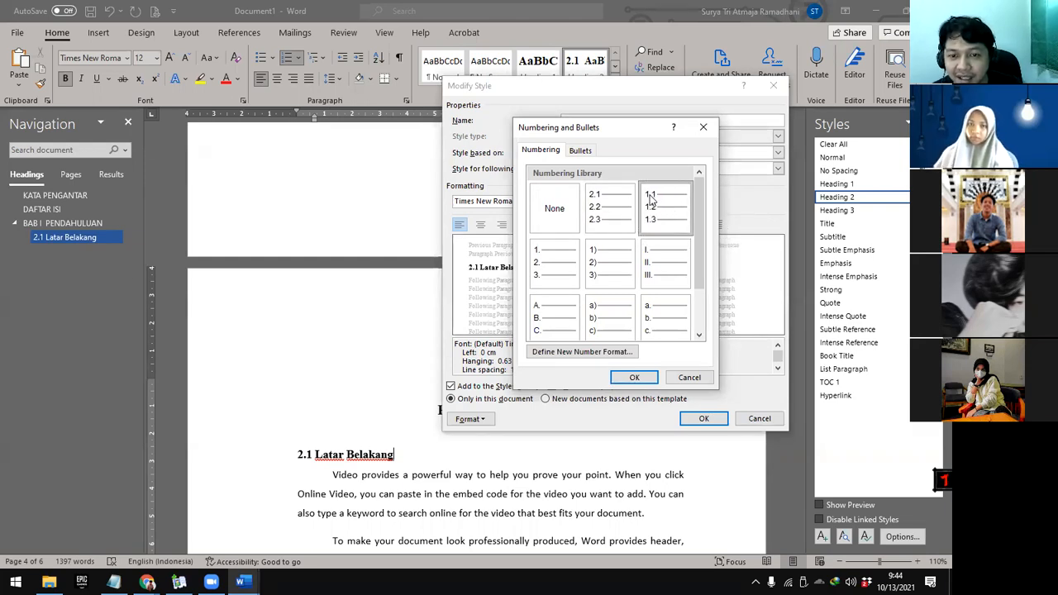
{"action": "left_click", "coordinate": [635, 378]}
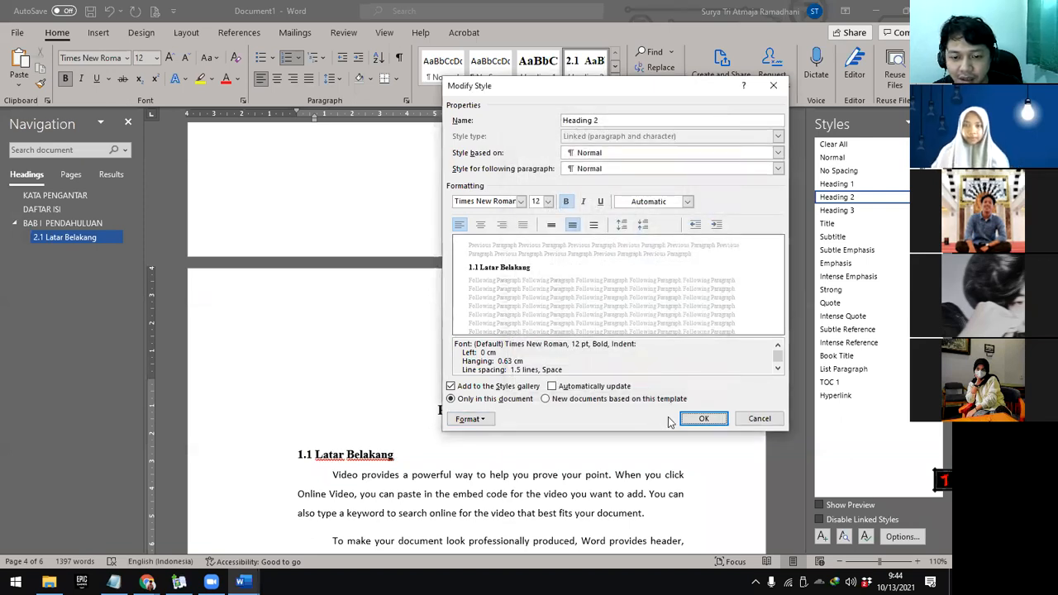
{"action": "left_click", "coordinate": [703, 419]}
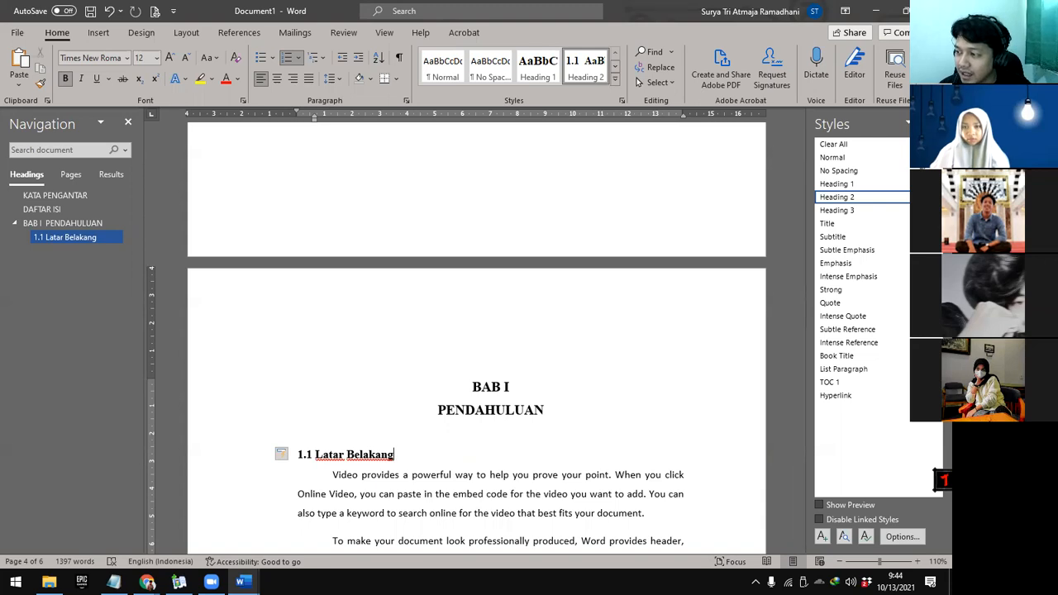
Switch to the open thesis document, examine the number and spacing of its "Latar Belakang" heading, and return to the paper
{"action": "key", "text": "alt+Tab"}
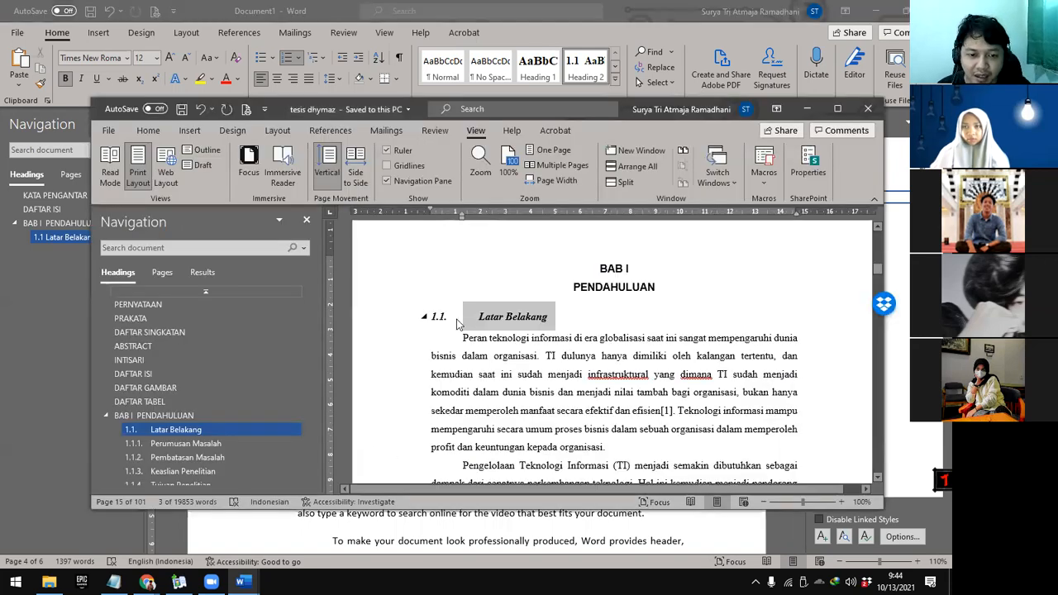
{"action": "left_click", "coordinate": [460, 323]}
{"action": "left_click", "coordinate": [436, 317]}
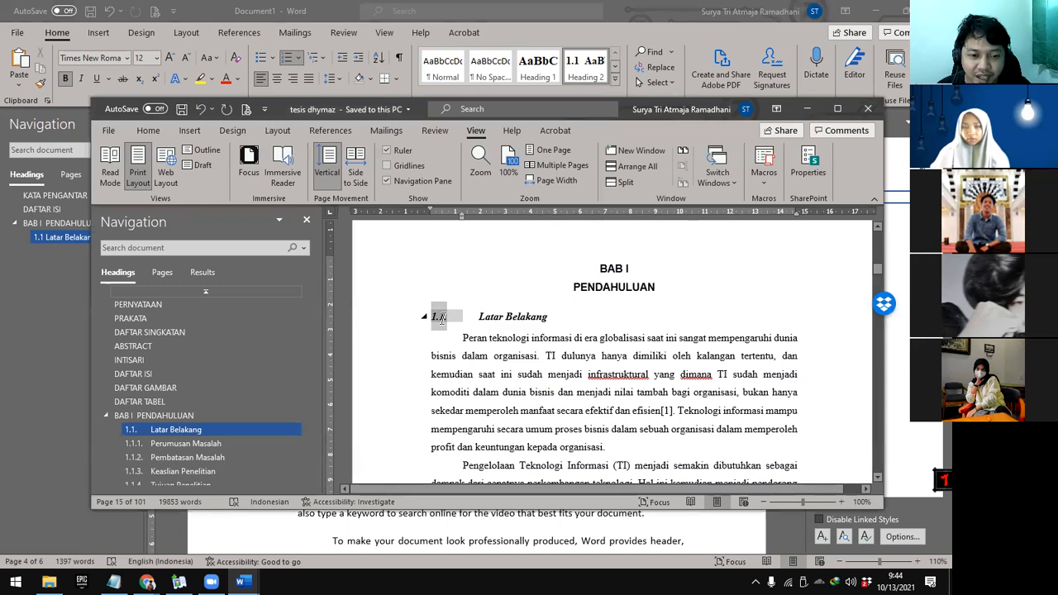
{"action": "left_click", "coordinate": [486, 317]}
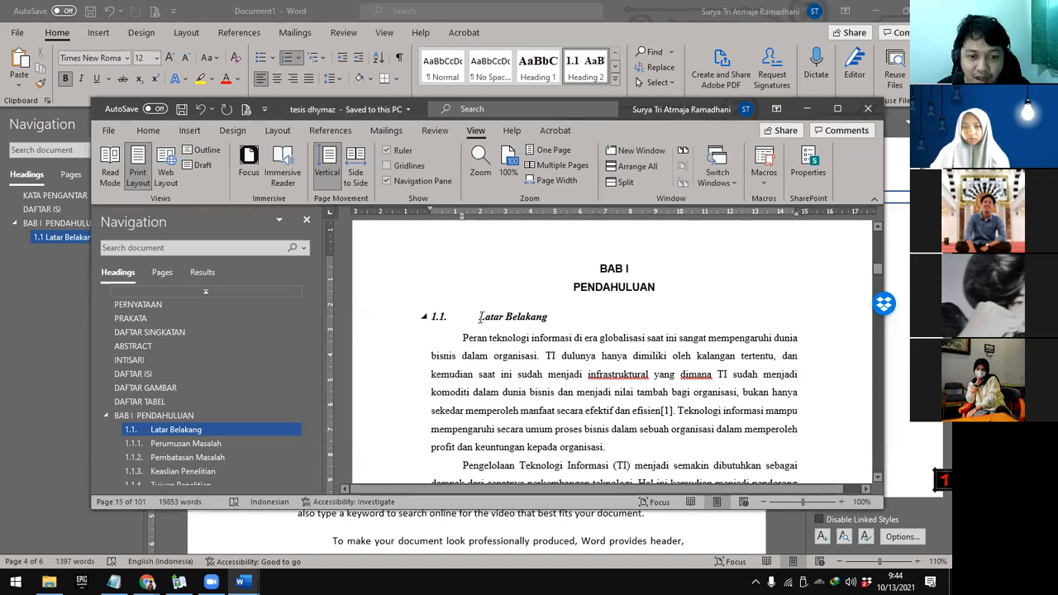
{"action": "left_click_drag", "start_coordinate": [474, 317], "coordinate": [458, 318]}
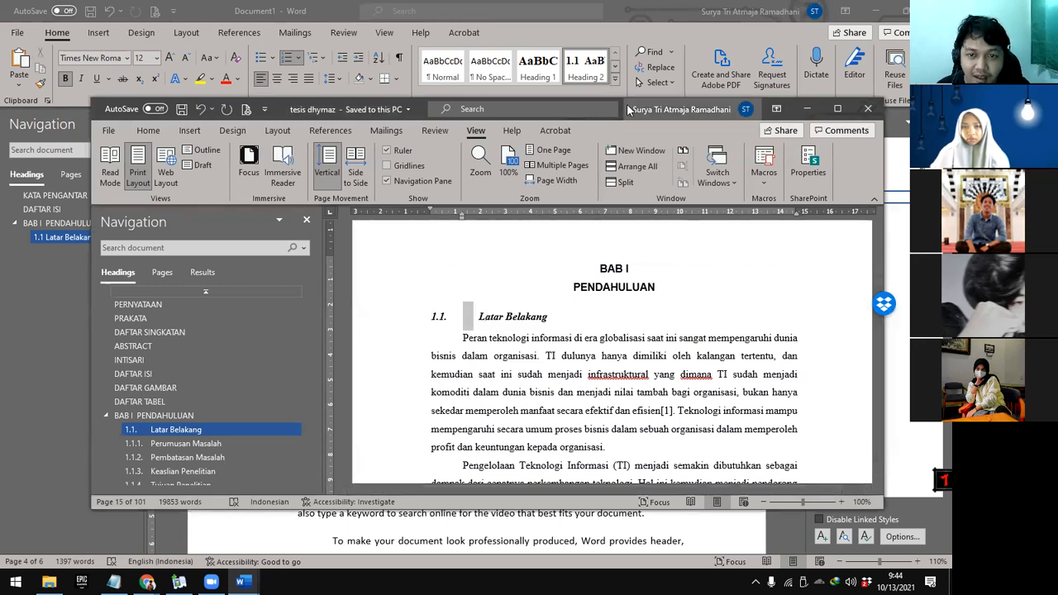
{"action": "left_click", "coordinate": [808, 109]}
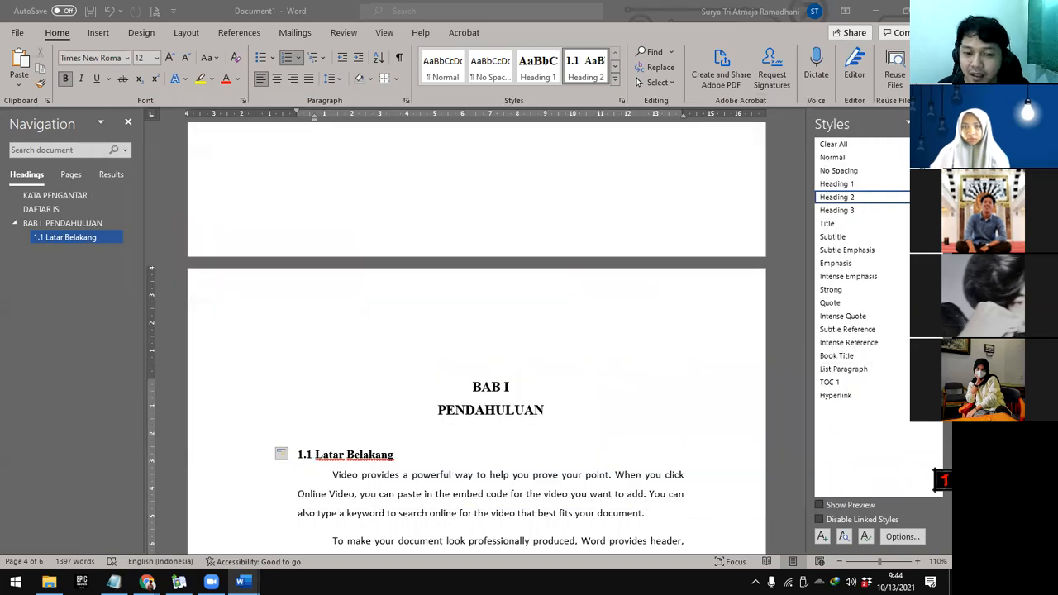
{"action": "right_click", "coordinate": [329, 455]}
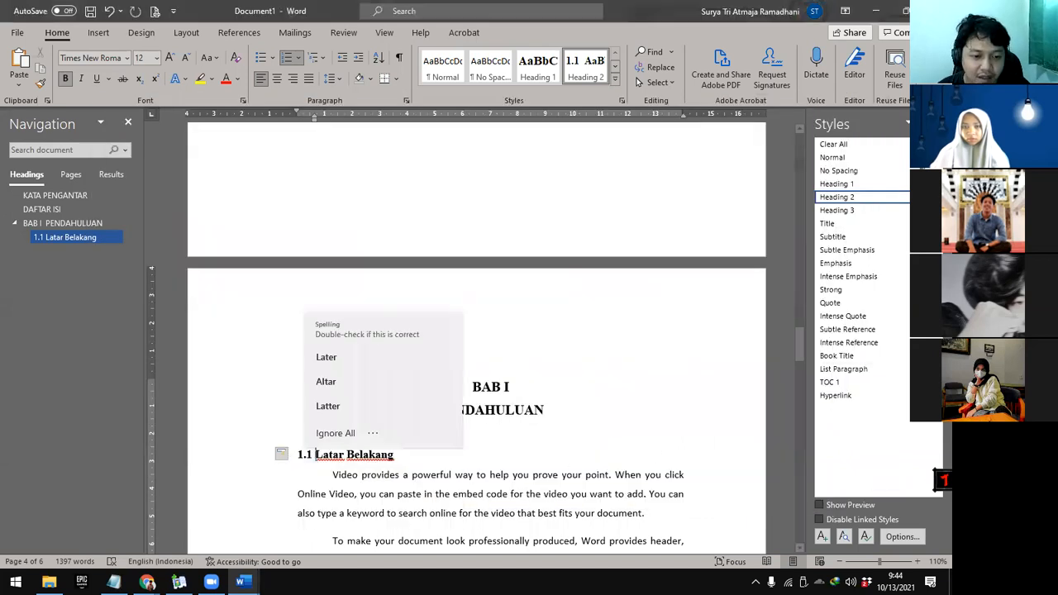
{"action": "left_click", "coordinate": [456, 460]}
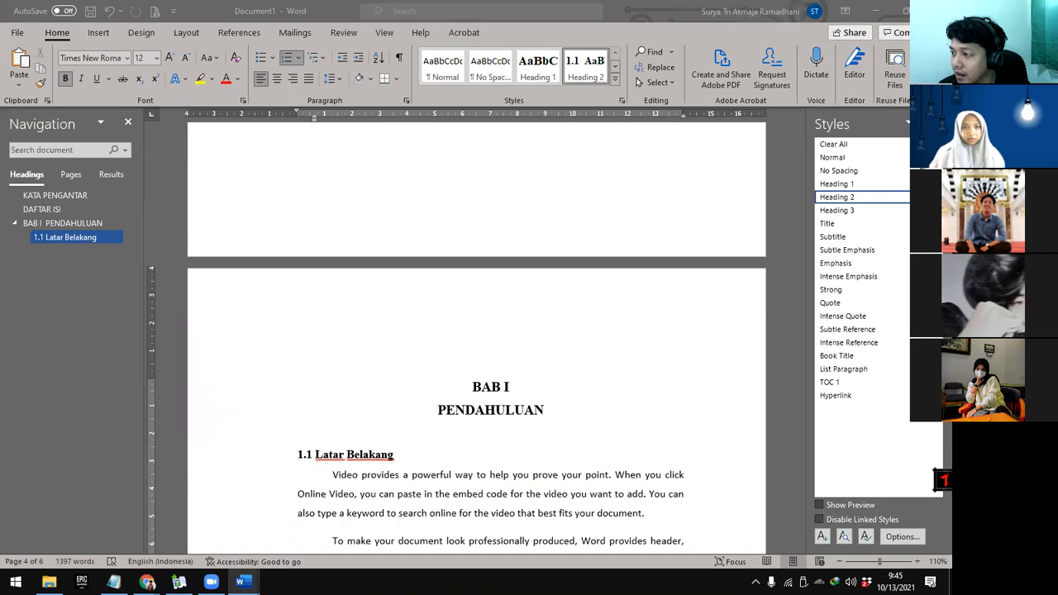
{"action": "left_click", "coordinate": [530, 436]}
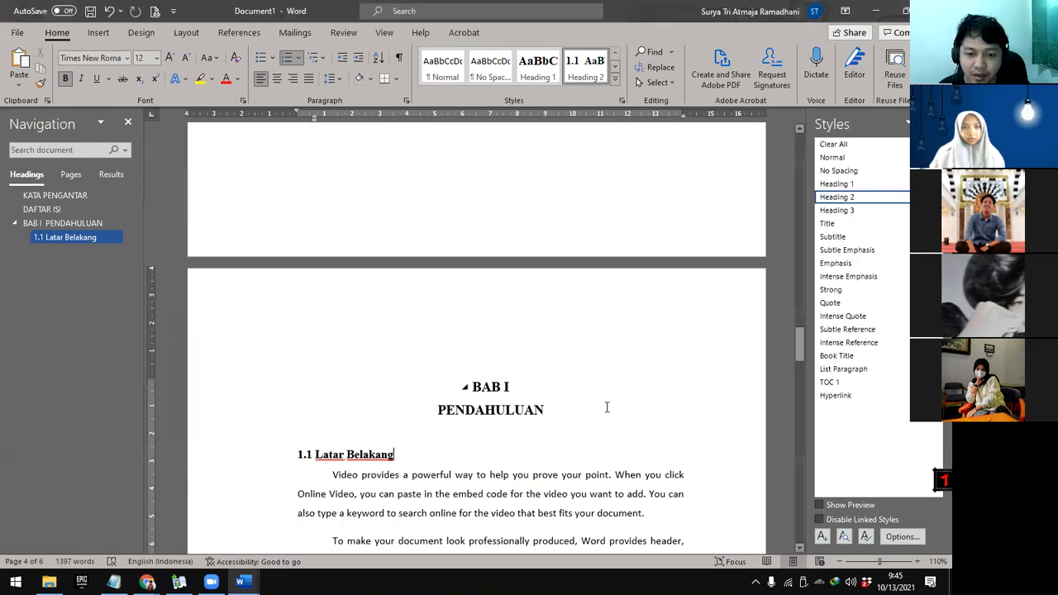
{"action": "scroll", "coordinate": [626, 393], "scroll_direction": "down", "scroll_amount": 10}
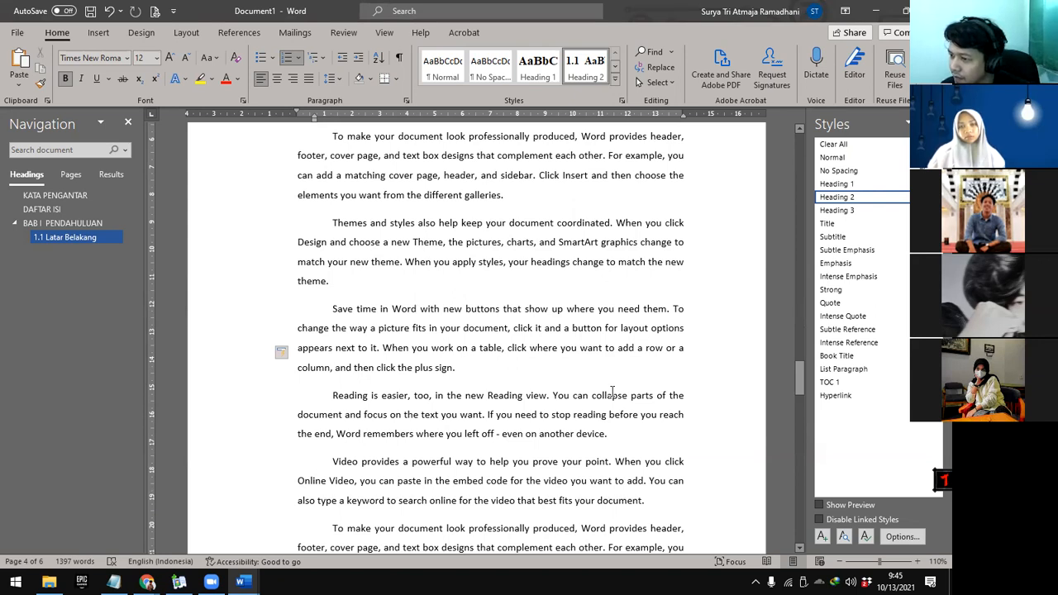
{"action": "scroll", "coordinate": [569, 436], "scroll_direction": "up", "scroll_amount": 8}
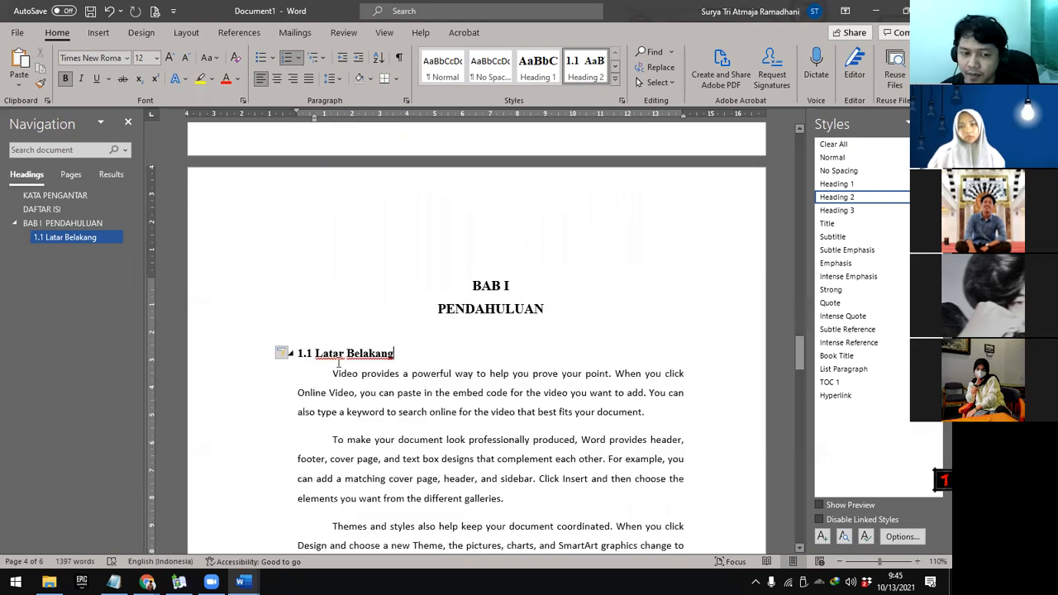
{"action": "right_click", "coordinate": [315, 355]}
{"action": "key", "text": "Escape"}
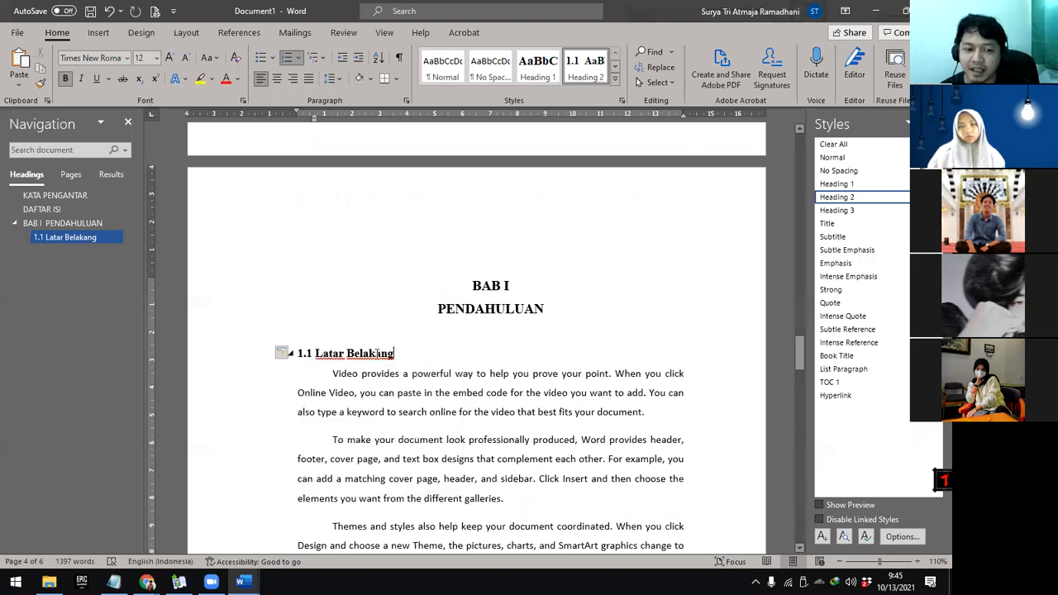
{"action": "right_click", "coordinate": [377, 353]}
{"action": "left_click", "coordinate": [902, 197]}
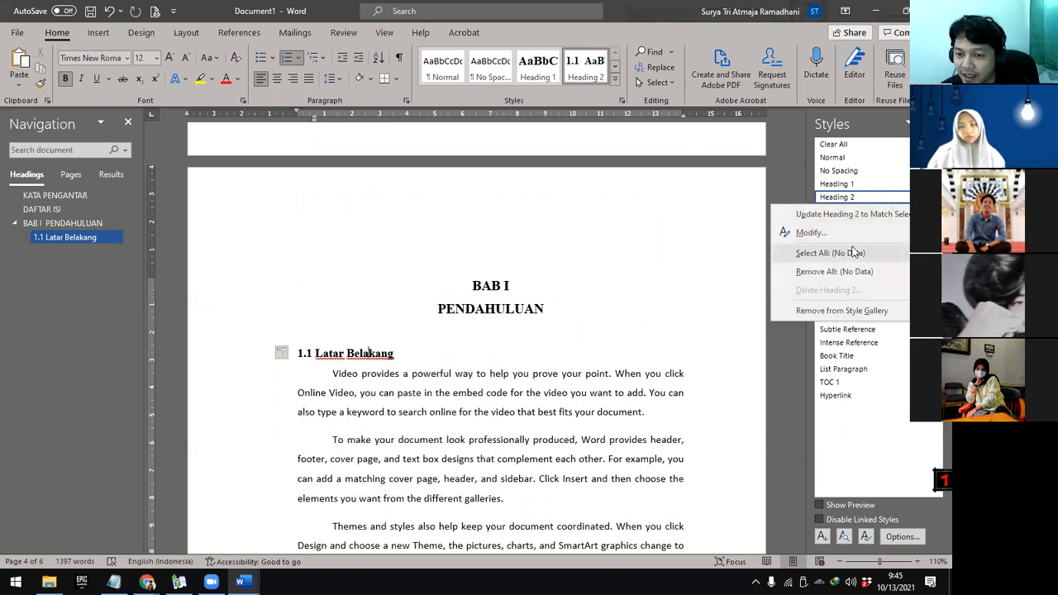
{"action": "left_click", "coordinate": [794, 233]}
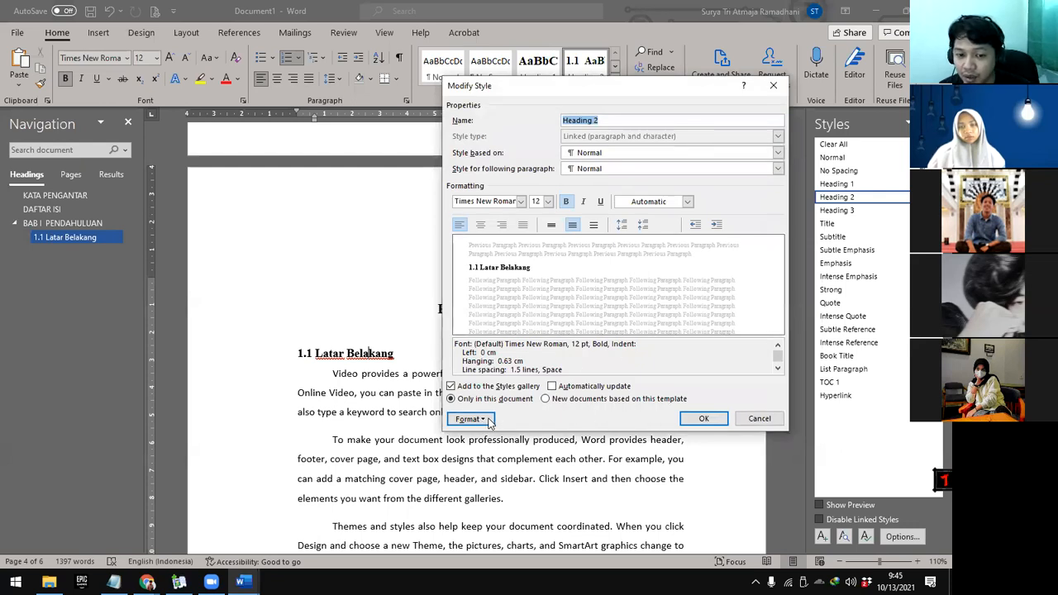
{"action": "left_click", "coordinate": [759, 418]}
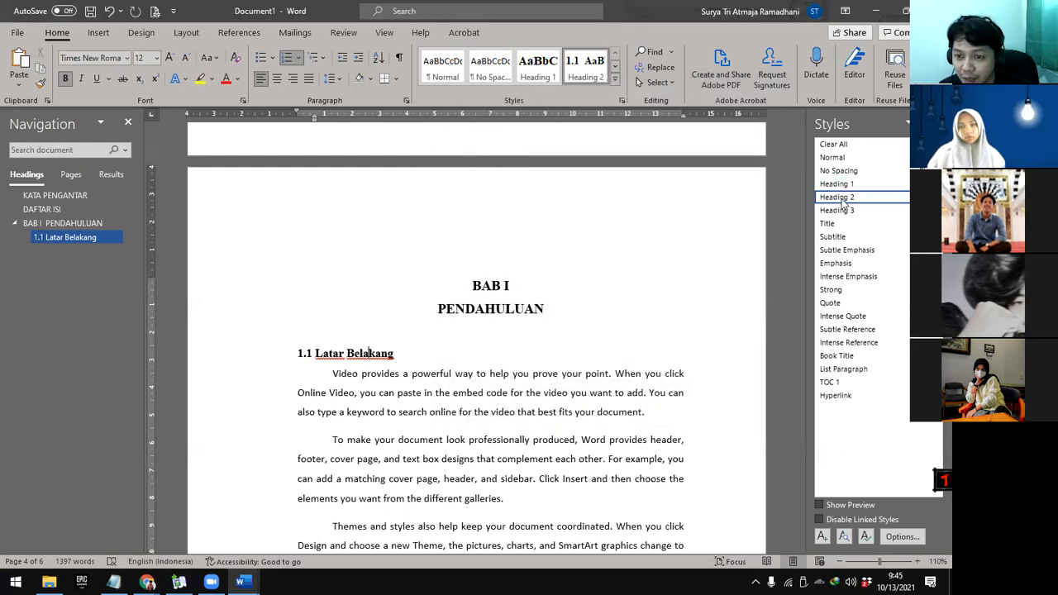
{"action": "left_click", "coordinate": [883, 199]}
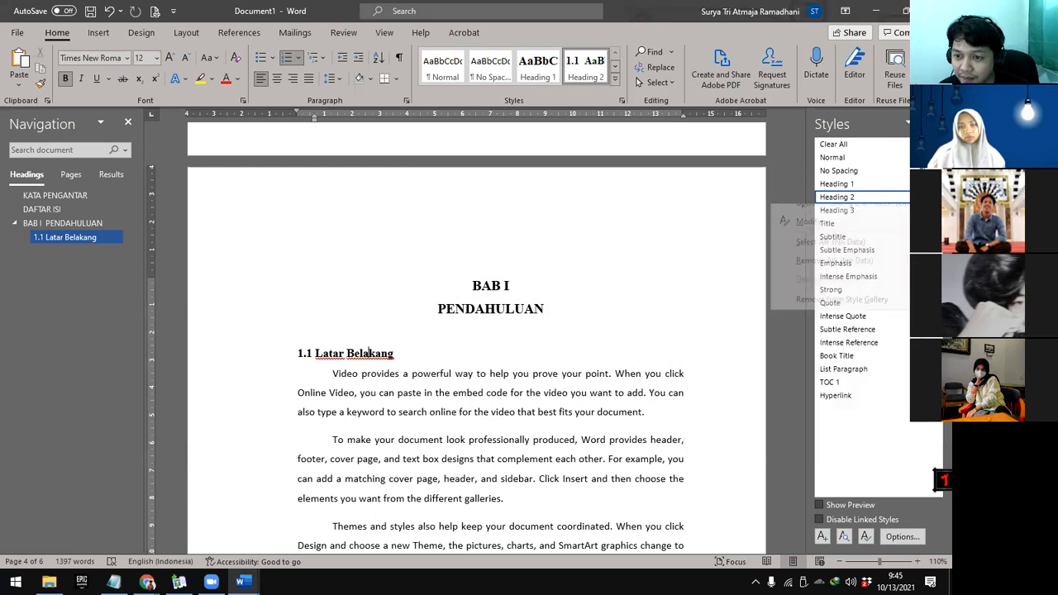
Review the indentation and spacing values in the Heading 2 style's paragraph settings and accept them as they are
{"action": "left_click", "coordinate": [837, 235]}
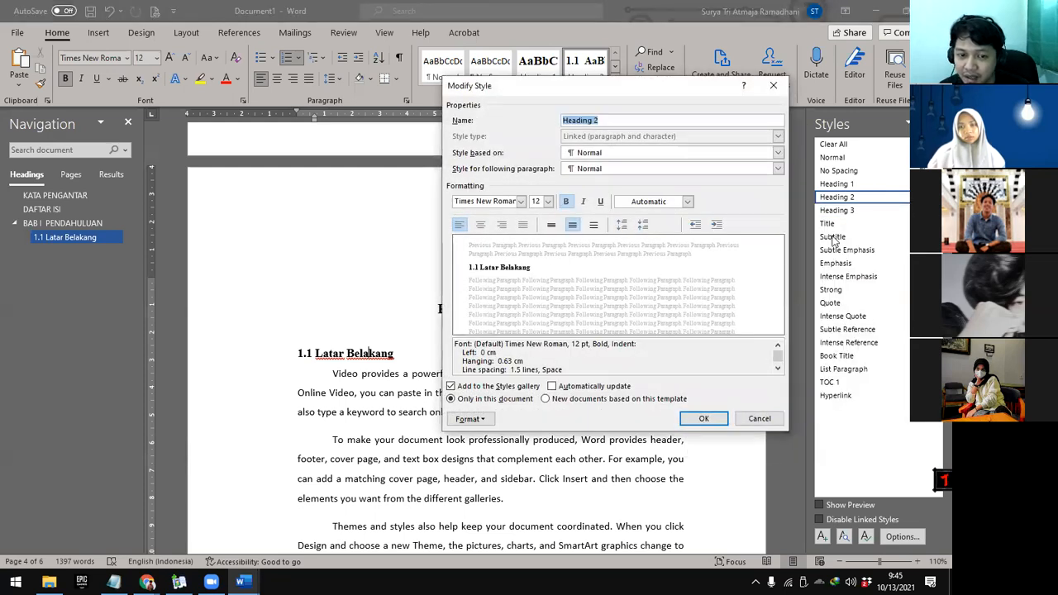
{"action": "left_click", "coordinate": [484, 420]}
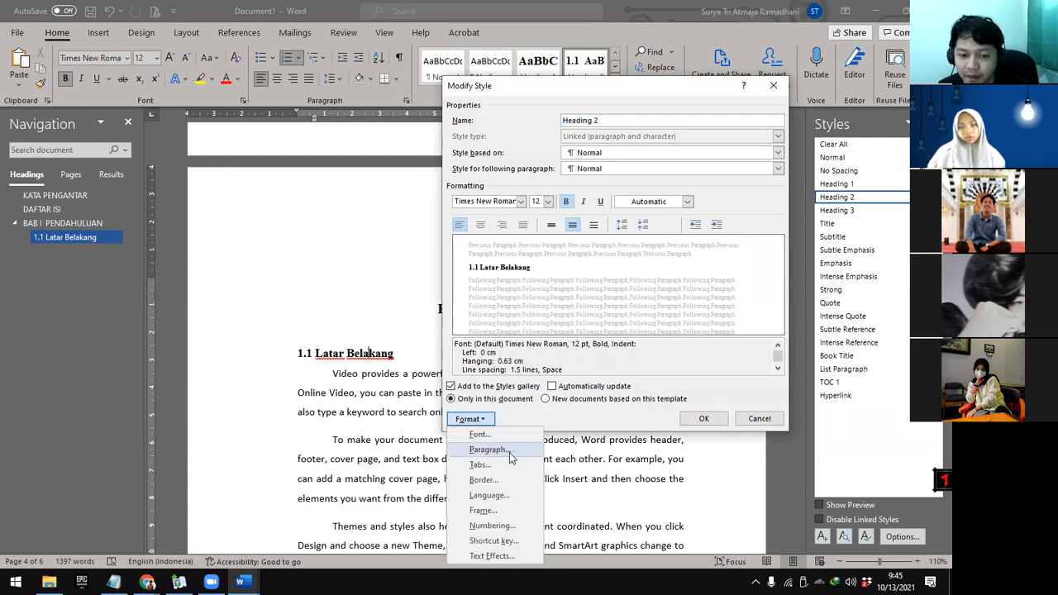
{"action": "left_click", "coordinate": [489, 450]}
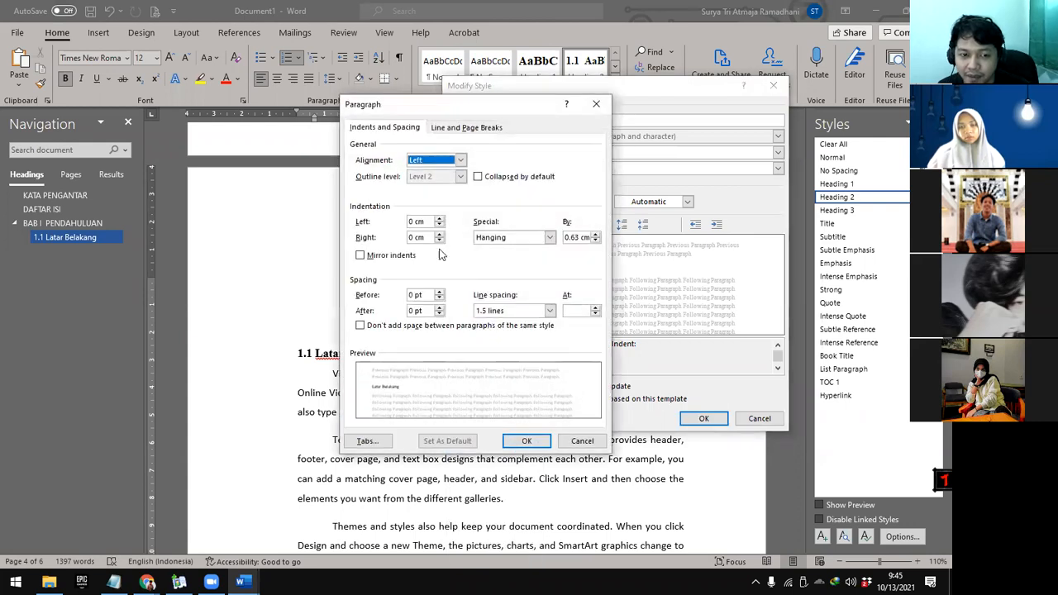
{"action": "left_click", "coordinate": [402, 222]}
{"action": "left_click", "coordinate": [411, 295]}
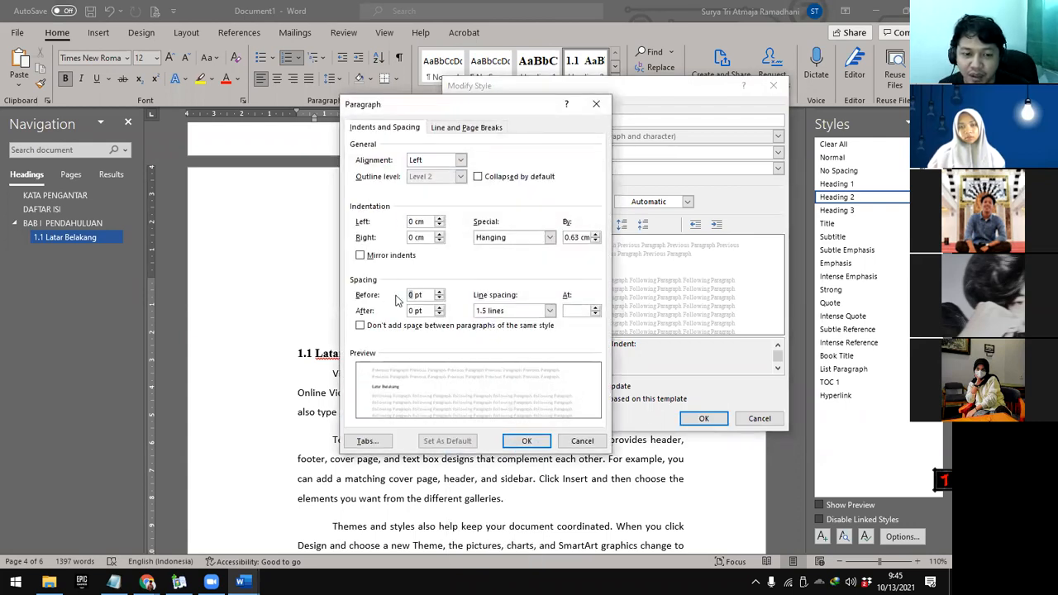
{"action": "left_click", "coordinate": [405, 237]}
{"action": "left_click", "coordinate": [411, 298]}
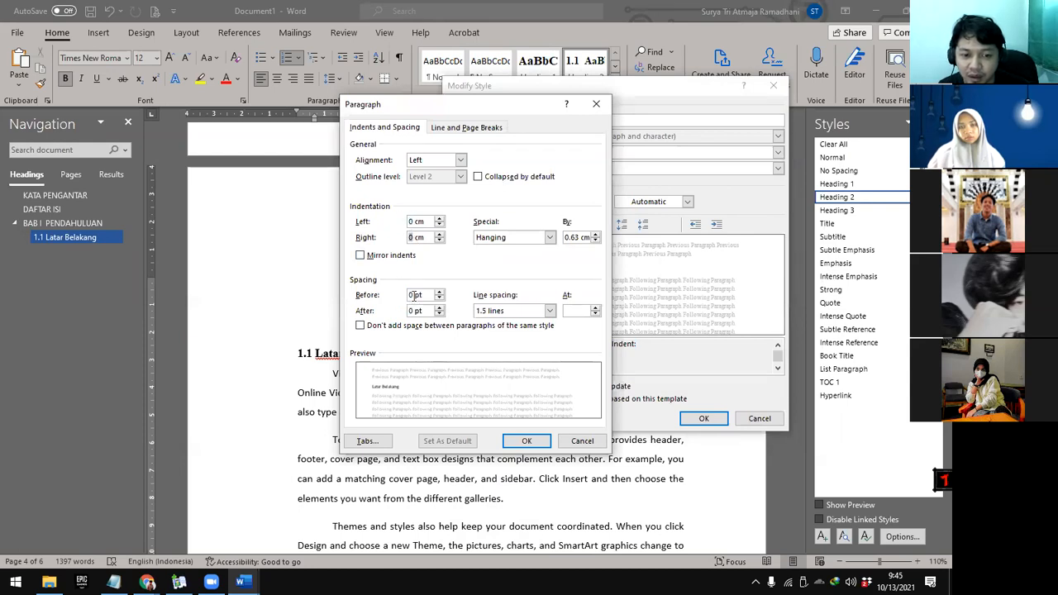
{"action": "left_click", "coordinate": [411, 310]}
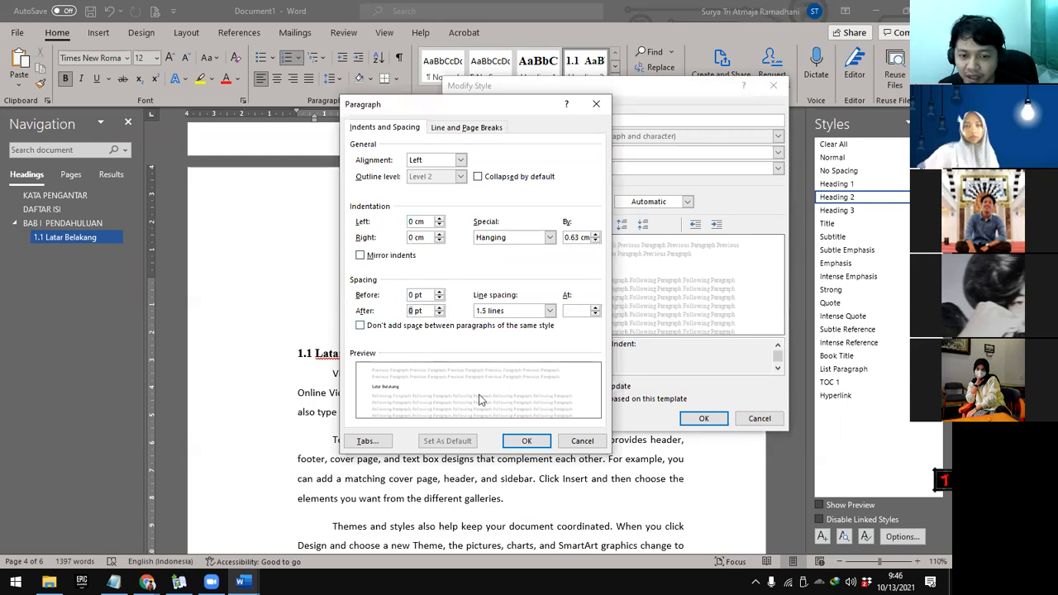
{"action": "left_click", "coordinate": [533, 442]}
{"action": "left_click", "coordinate": [693, 419]}
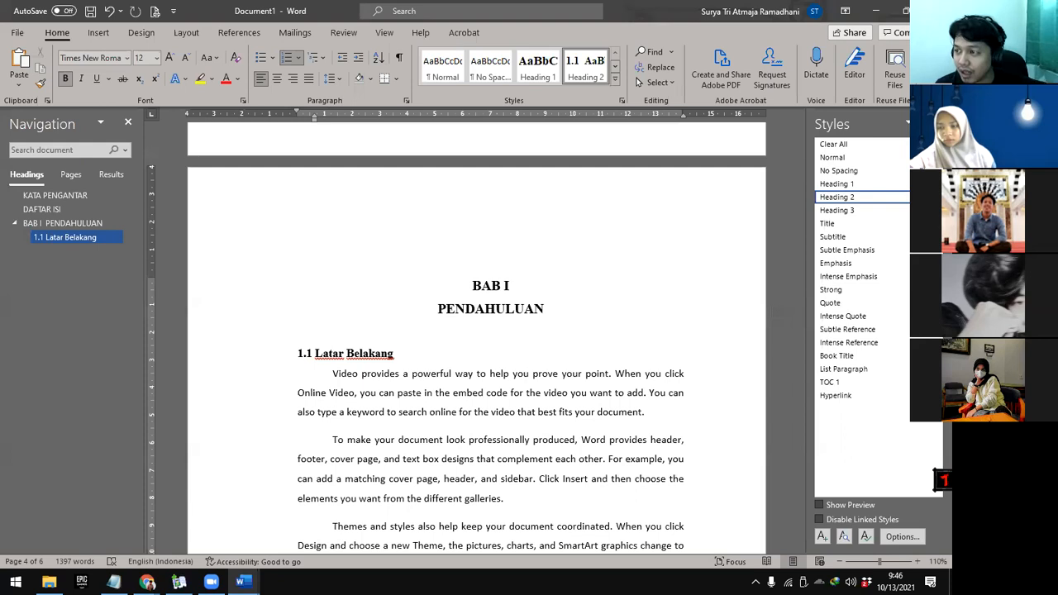
Switch to the open thesis document, check the gap after its "Latar Belakang" heading number, and move its window away from the paper
{"action": "key", "text": "alt+Tab"}
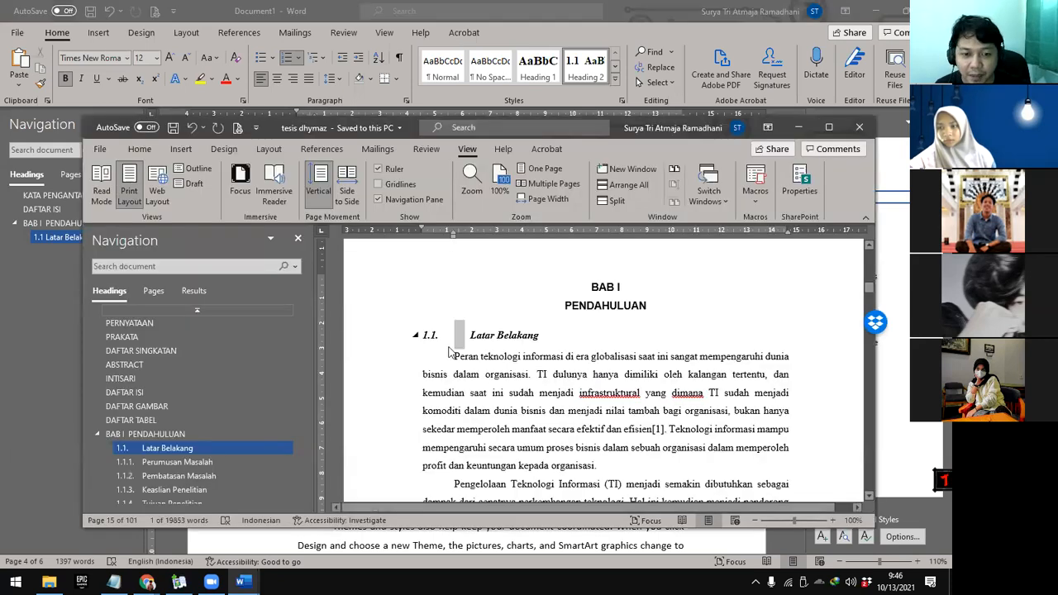
{"action": "left_click", "coordinate": [463, 336]}
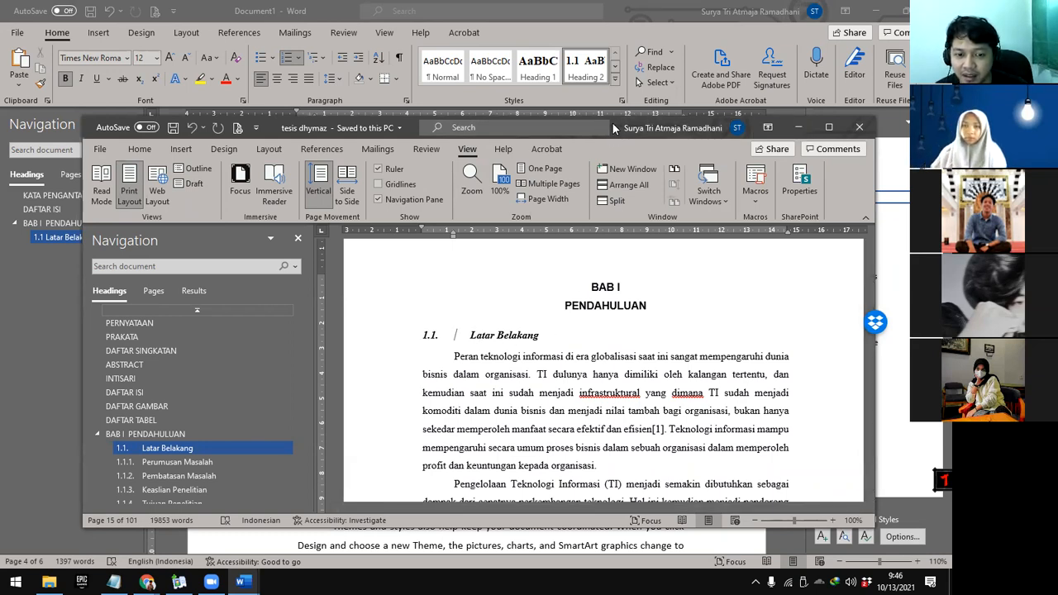
{"action": "left_click_drag", "start_coordinate": [622, 128], "coordinate": [1057, 128]}
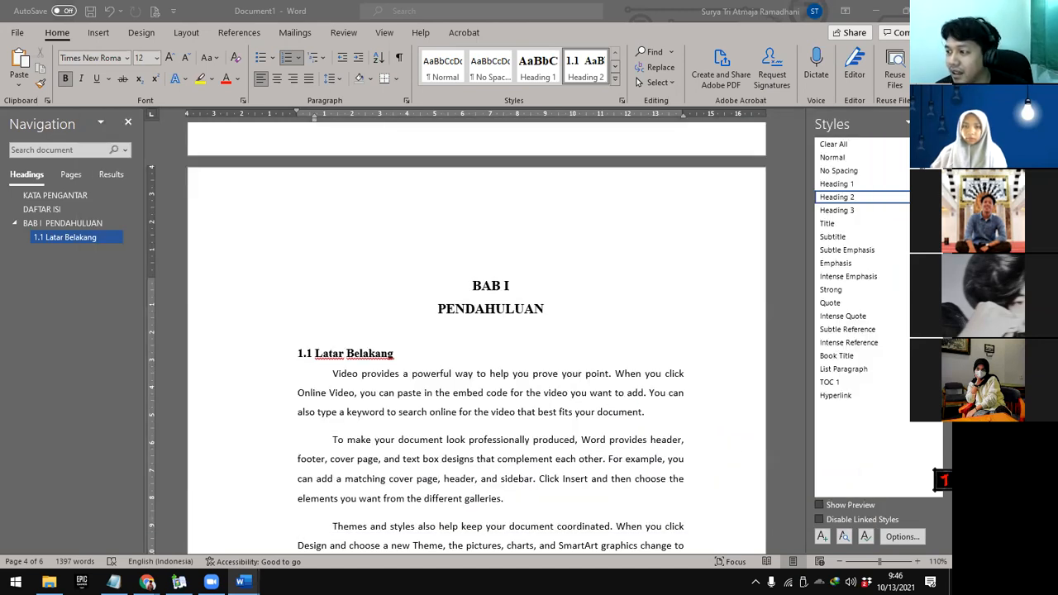
Examine the "BAB I PENDAHULUAN" title, the "Latar Belakang" subheading and the body text below them
{"action": "left_click", "coordinate": [369, 353]}
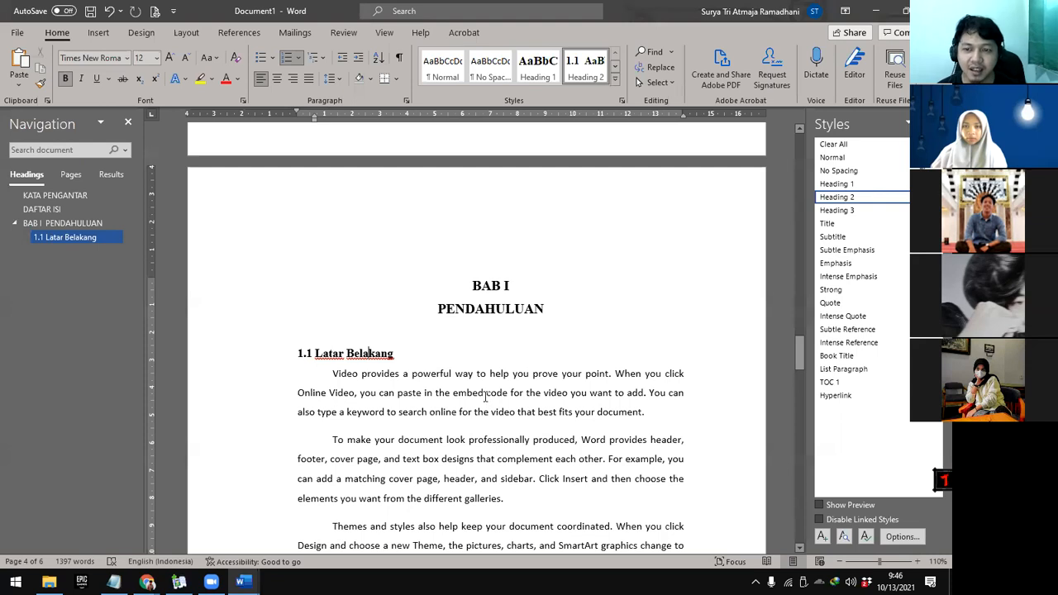
{"action": "scroll", "coordinate": [483, 397], "scroll_direction": "down", "scroll_amount": 2}
{"action": "scroll", "coordinate": [483, 397], "scroll_direction": "down", "scroll_amount": 12}
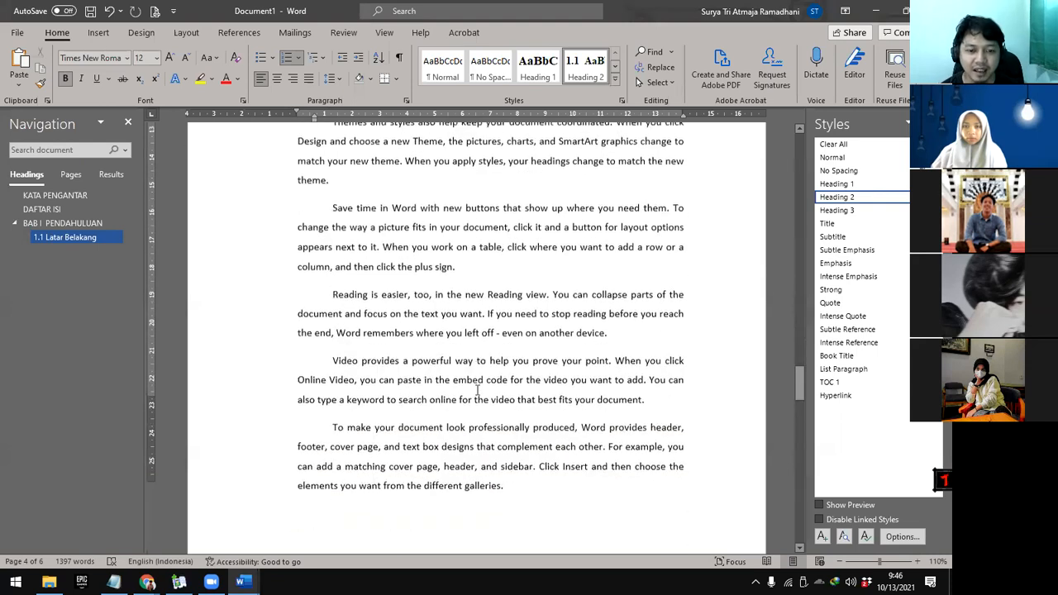
{"action": "scroll", "coordinate": [476, 380], "scroll_direction": "down", "scroll_amount": 12}
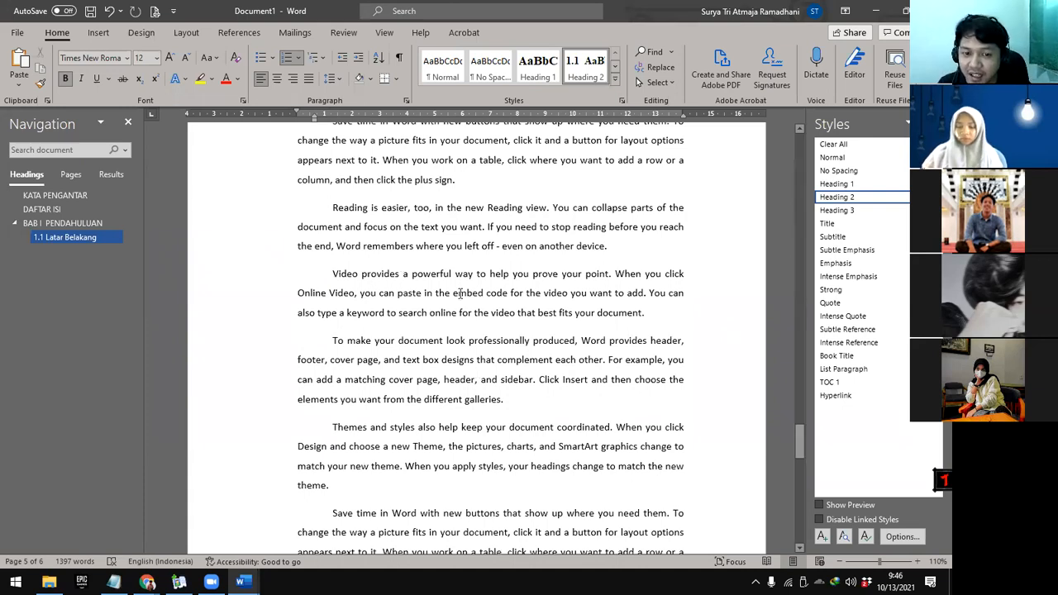
{"action": "scroll", "coordinate": [503, 376], "scroll_direction": "up", "scroll_amount": 12}
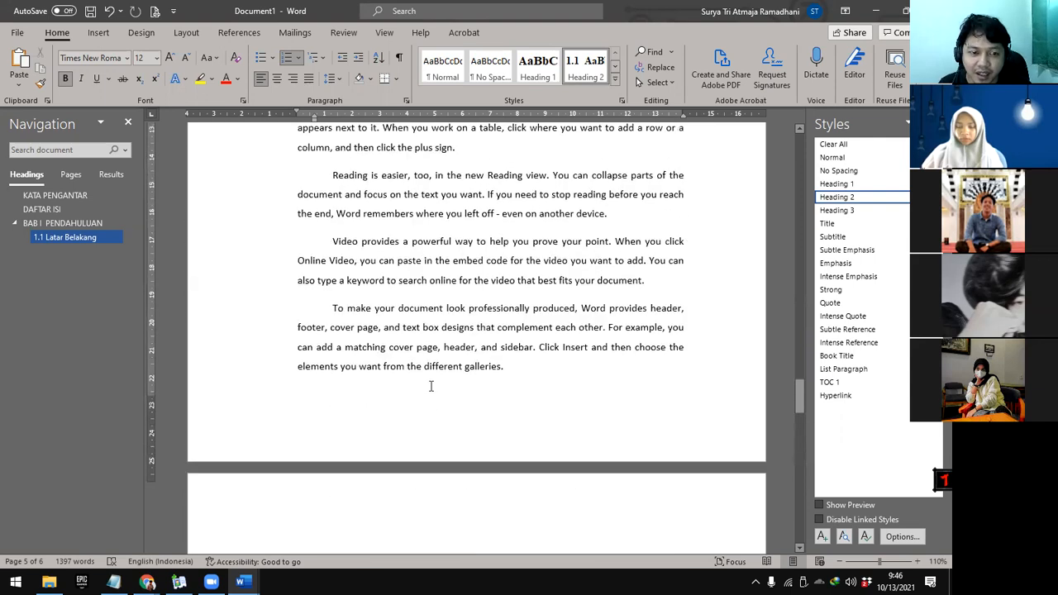
{"action": "scroll", "coordinate": [430, 389], "scroll_direction": "up", "scroll_amount": 6}
{"action": "scroll", "coordinate": [334, 349], "scroll_direction": "down", "scroll_amount": 2}
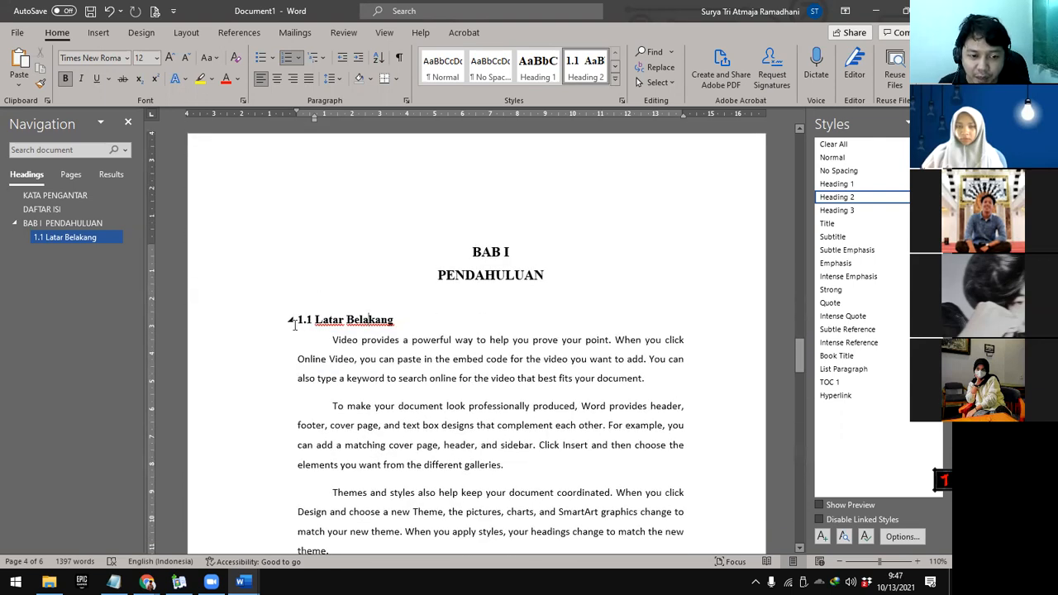
{"action": "left_click_drag", "start_coordinate": [332, 340], "coordinate": [584, 530]}
{"action": "left_click", "coordinate": [460, 425]}
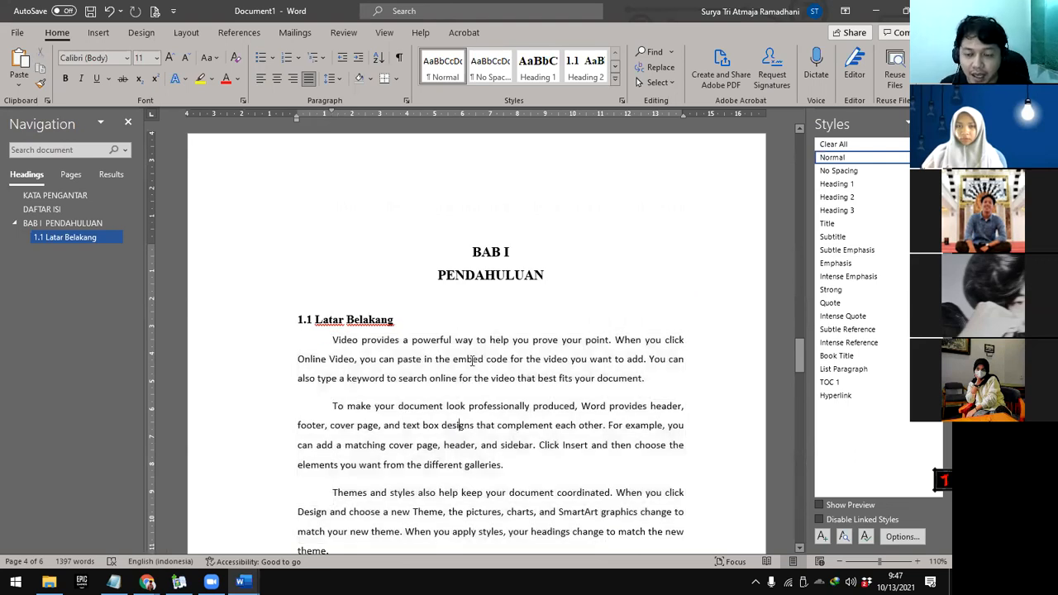
{"action": "right_click", "coordinate": [378, 320]}
{"action": "left_click", "coordinate": [486, 276]}
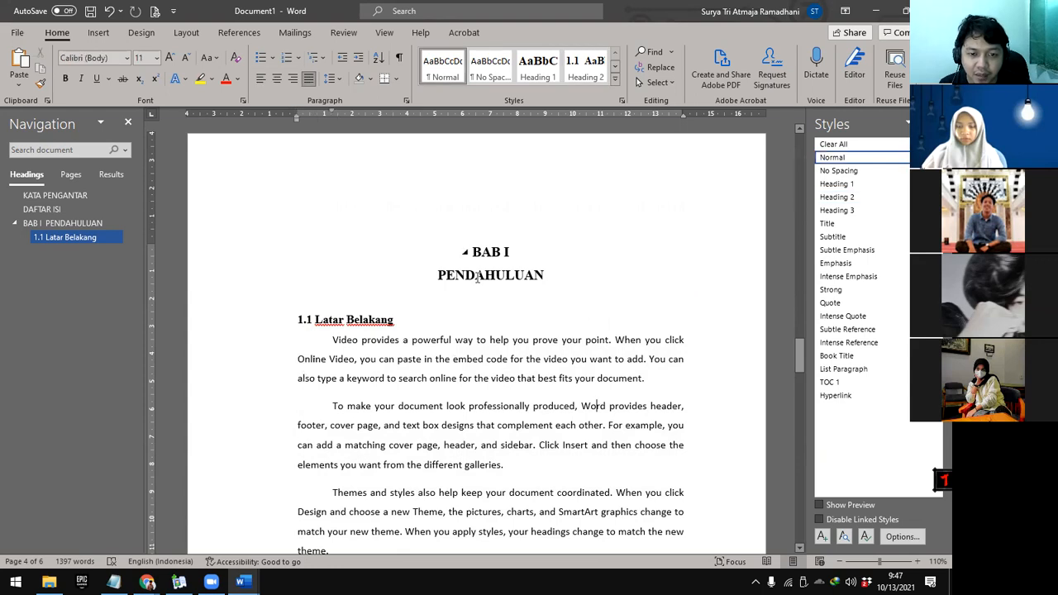
{"action": "left_click", "coordinate": [496, 417]}
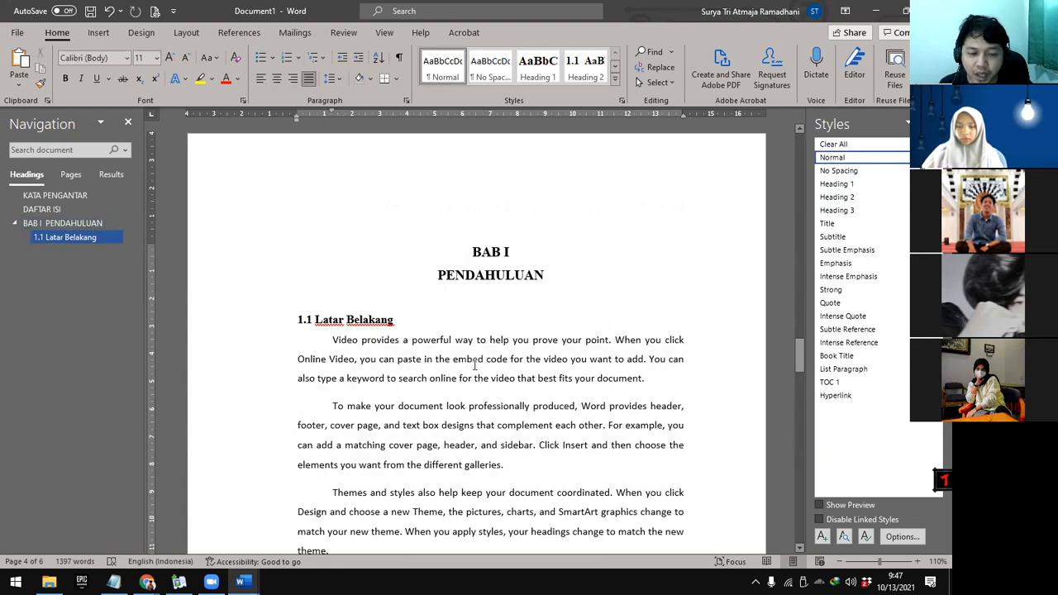
Delete the last two body paragraphs of the document, starting with "Save time in Word" and "Reading is easier"
{"action": "scroll", "coordinate": [439, 418], "scroll_direction": "down", "scroll_amount": 3}
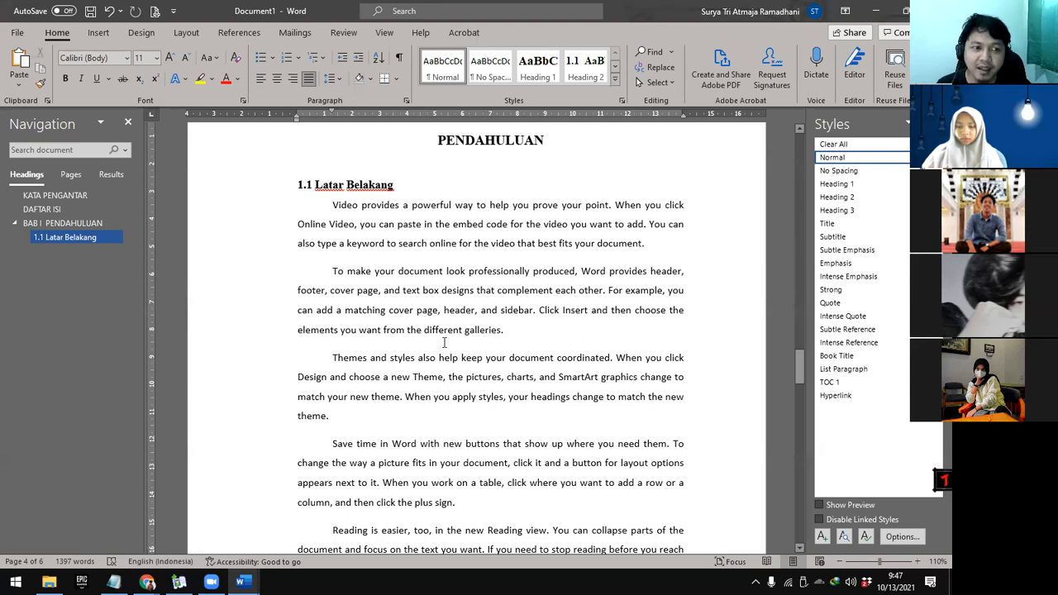
{"action": "scroll", "coordinate": [444, 343], "scroll_direction": "down", "scroll_amount": 15}
{"action": "scroll", "coordinate": [447, 309], "scroll_direction": "down", "scroll_amount": 15}
{"action": "scroll", "coordinate": [444, 308], "scroll_direction": "up", "scroll_amount": 10}
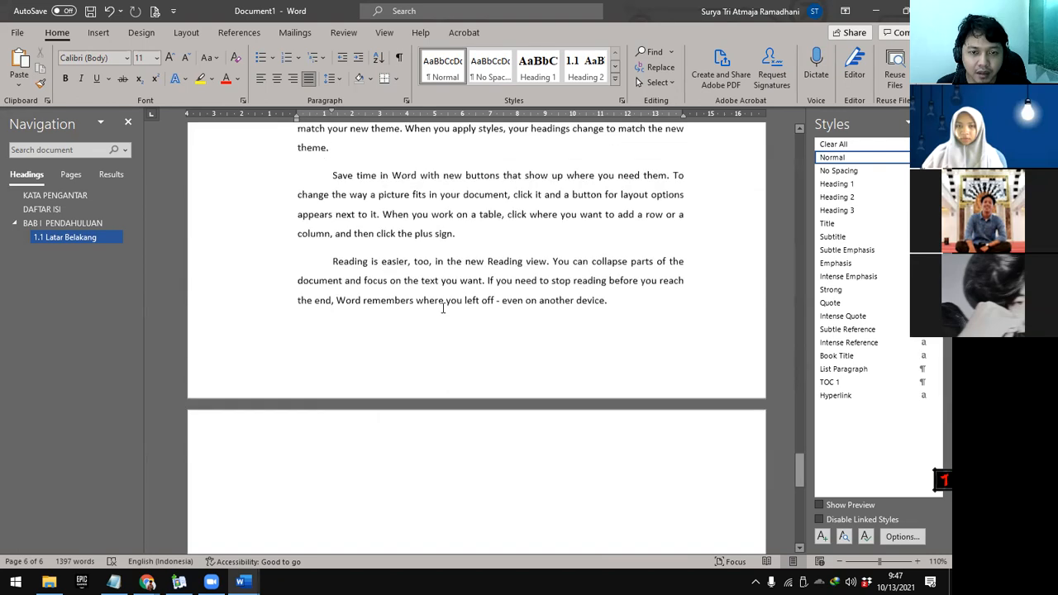
{"action": "scroll", "coordinate": [529, 339], "scroll_direction": "up", "scroll_amount": 1}
{"action": "left_click_drag", "start_coordinate": [620, 356], "coordinate": [323, 238]}
{"action": "key", "text": "Delete"}
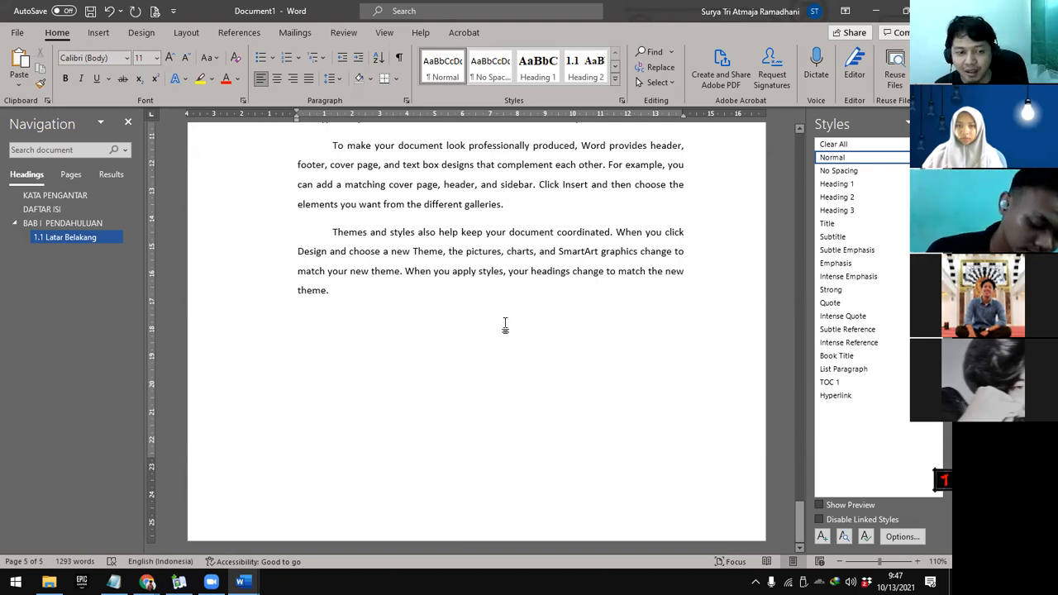
Insert a page break after the last body paragraph of chapter I to start a new page
{"action": "key", "text": "ctrl+Return"}
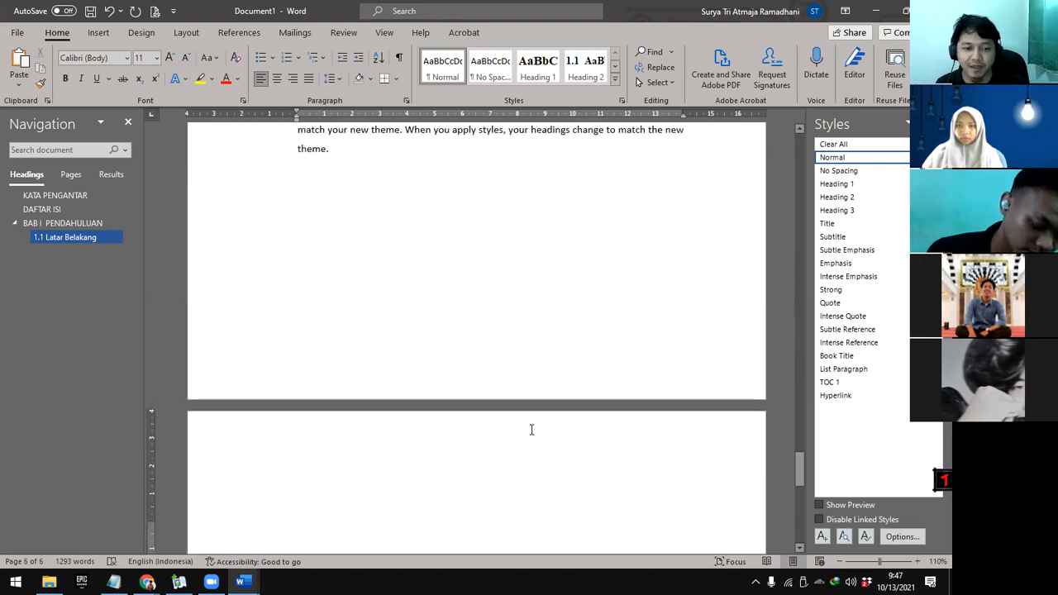
{"action": "scroll", "coordinate": [530, 429], "scroll_direction": "down", "scroll_amount": 4}
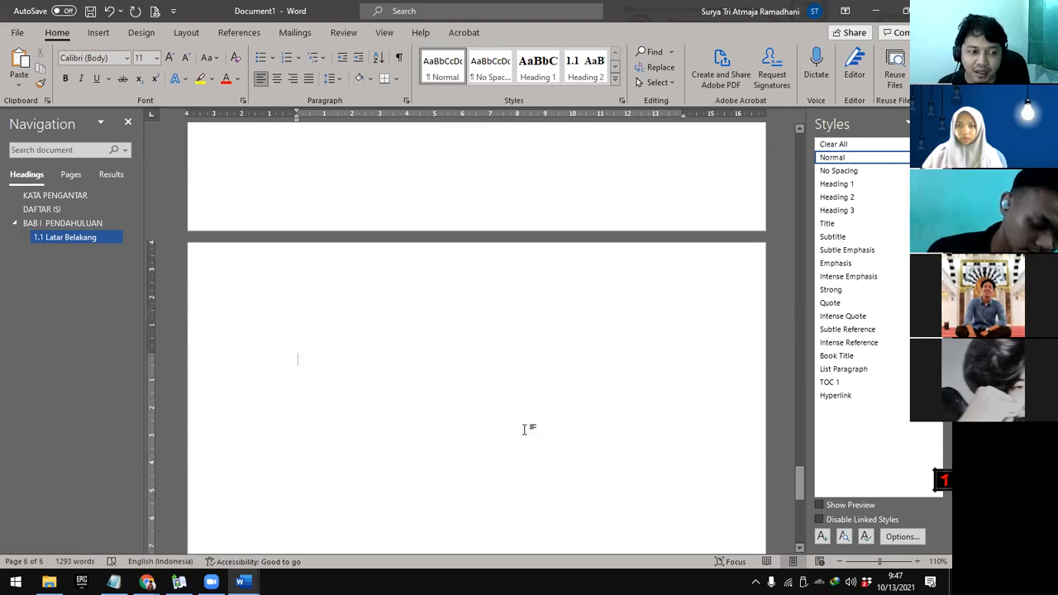
{"action": "scroll", "coordinate": [523, 429], "scroll_direction": "up", "scroll_amount": 1}
{"action": "scroll", "coordinate": [524, 429], "scroll_direction": "down", "scroll_amount": 1}
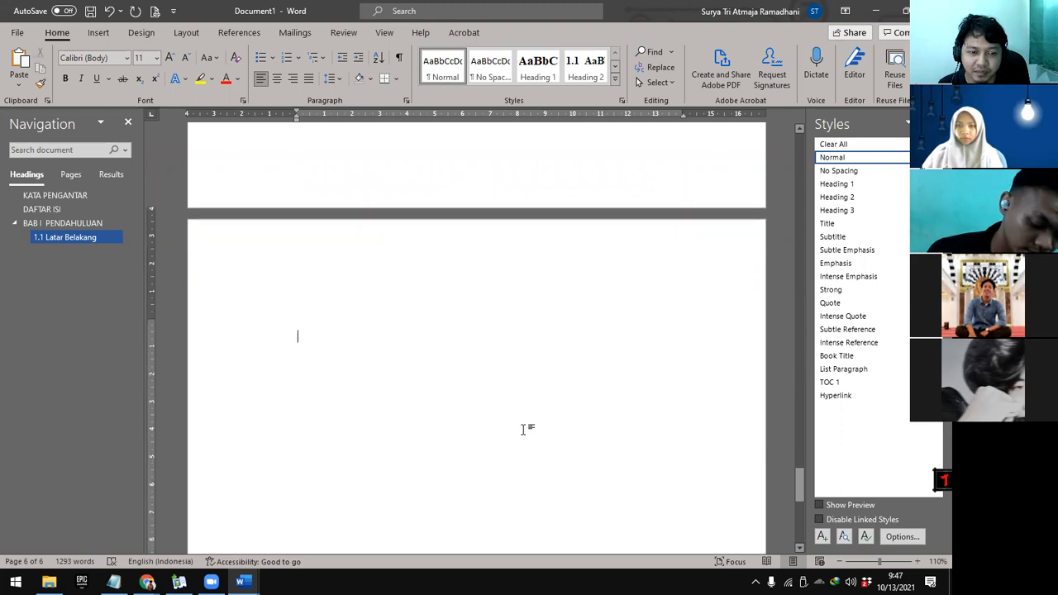
{"action": "scroll", "coordinate": [524, 429], "scroll_direction": "up", "scroll_amount": 1}
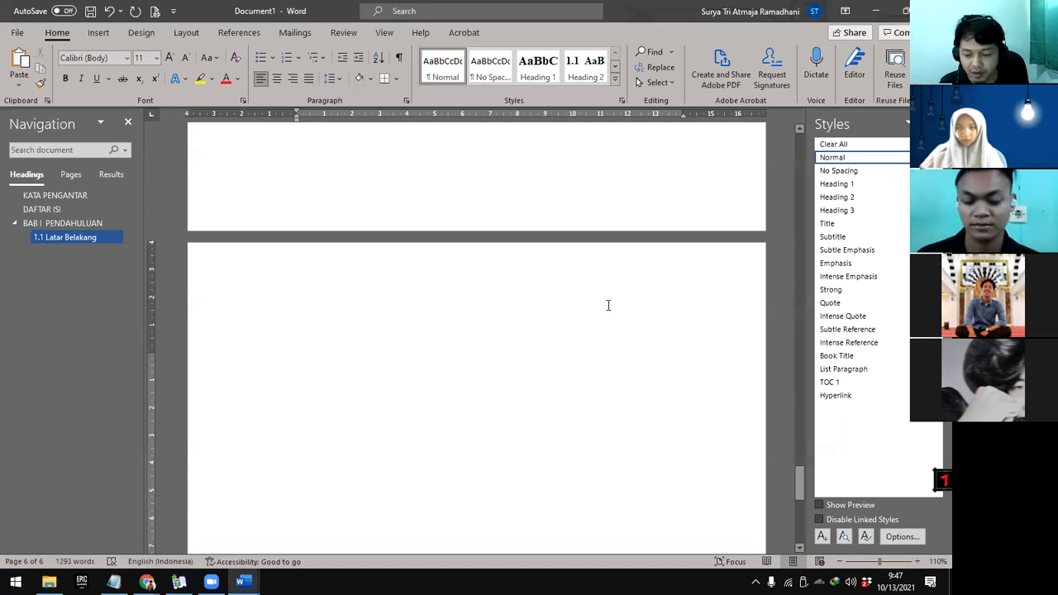
Enter the chapter title "BAB II TINJAUAN PUSTAKA" on the new page
{"action": "type", "text": "BAB II"}
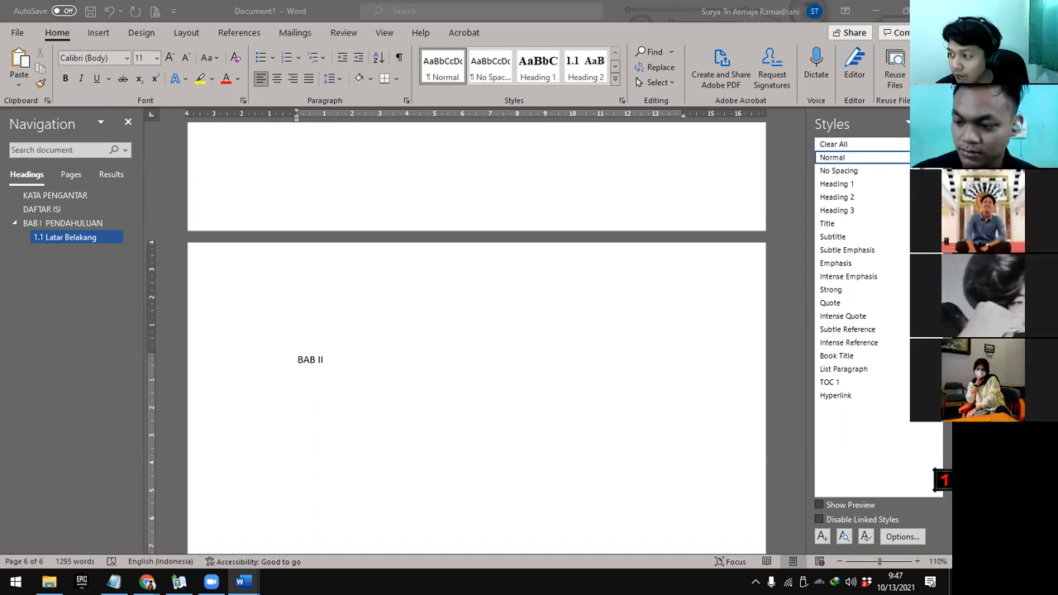
{"action": "left_click", "coordinate": [683, 338]}
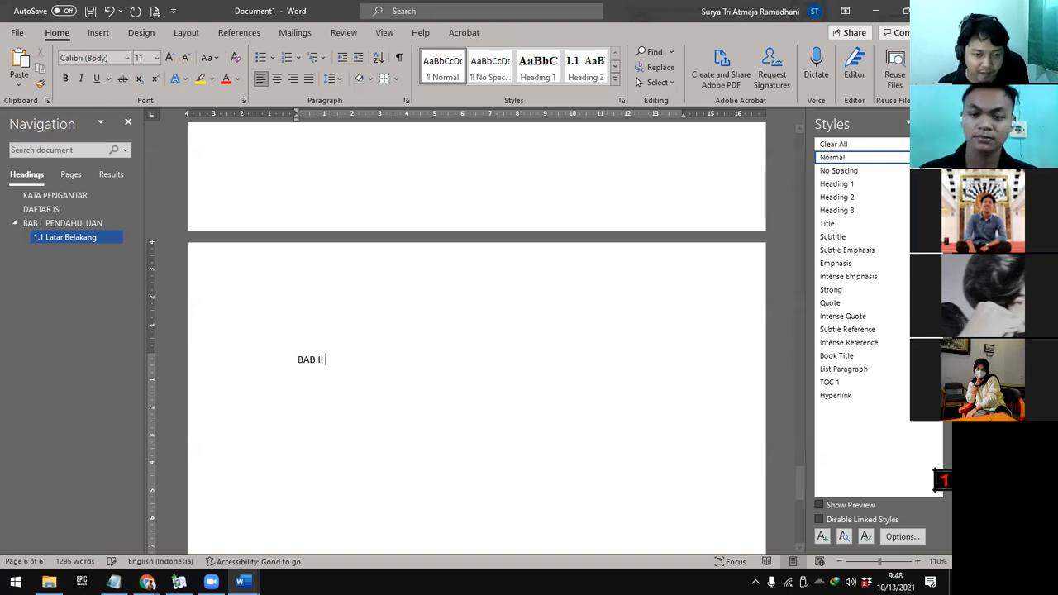
{"action": "type", "text": "TINJA "}
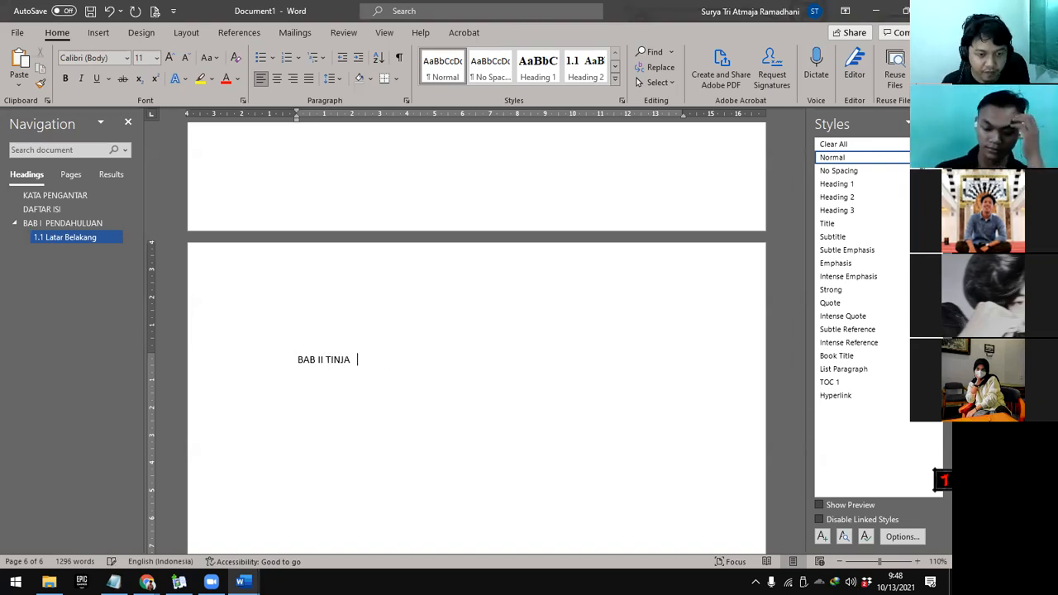
{"action": "type", "text": "UAN PUSTAKA"}
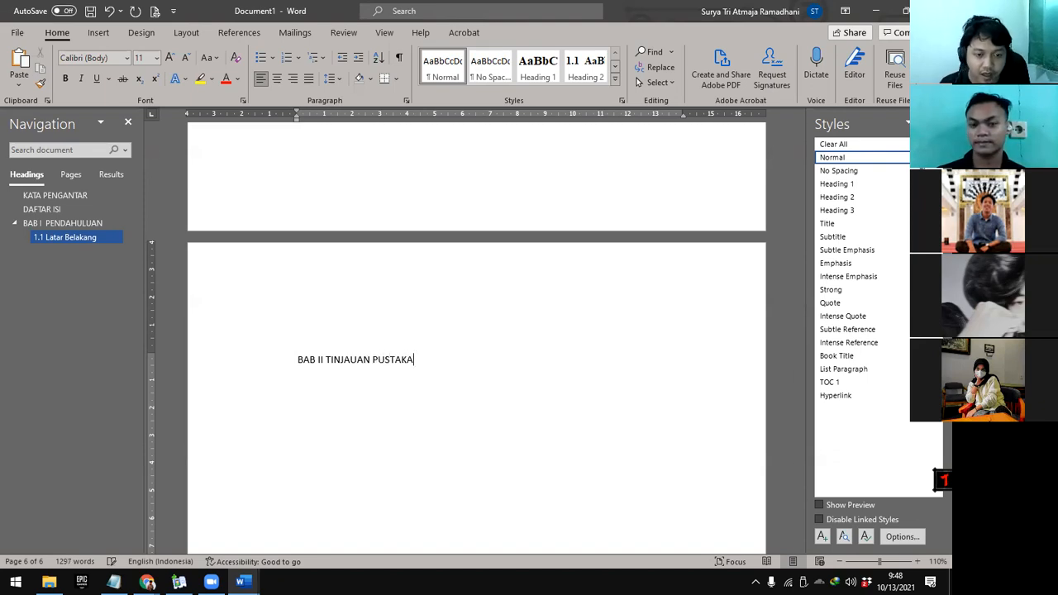
Apply Heading 1 to the chapter II title, and add a line break before "TINJAUAN PUSTAKA" and a new paragraph below the title
{"action": "left_click_drag", "start_coordinate": [424, 360], "coordinate": [289, 360]}
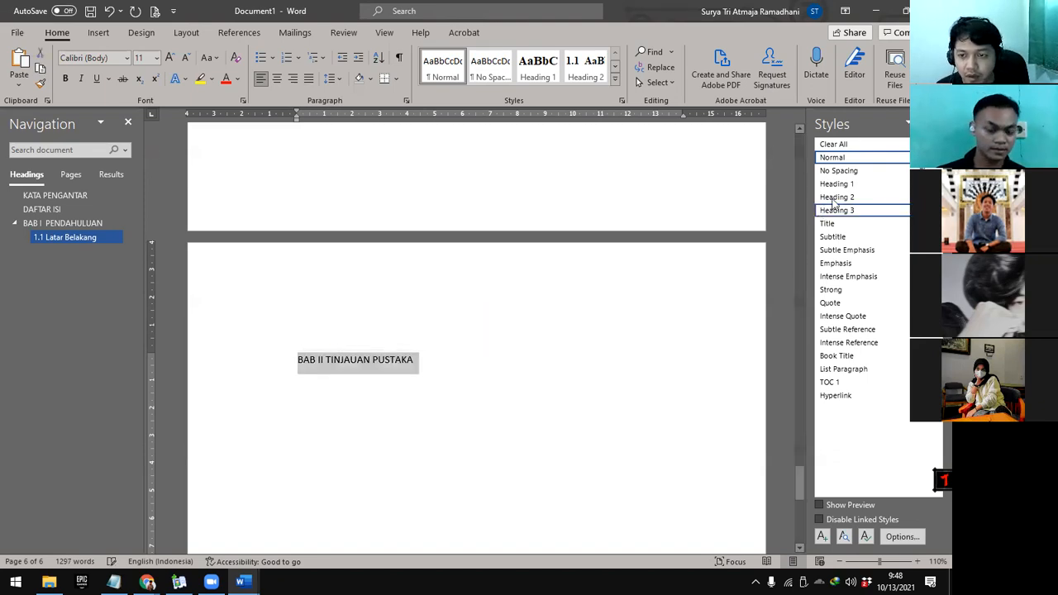
{"action": "left_click", "coordinate": [853, 186]}
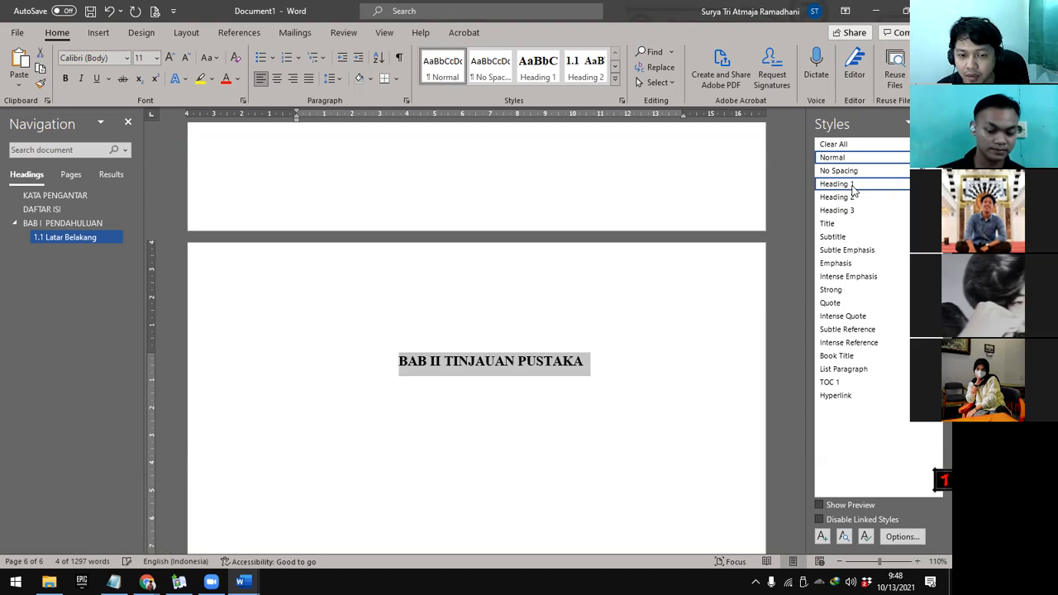
{"action": "left_click", "coordinate": [447, 362]}
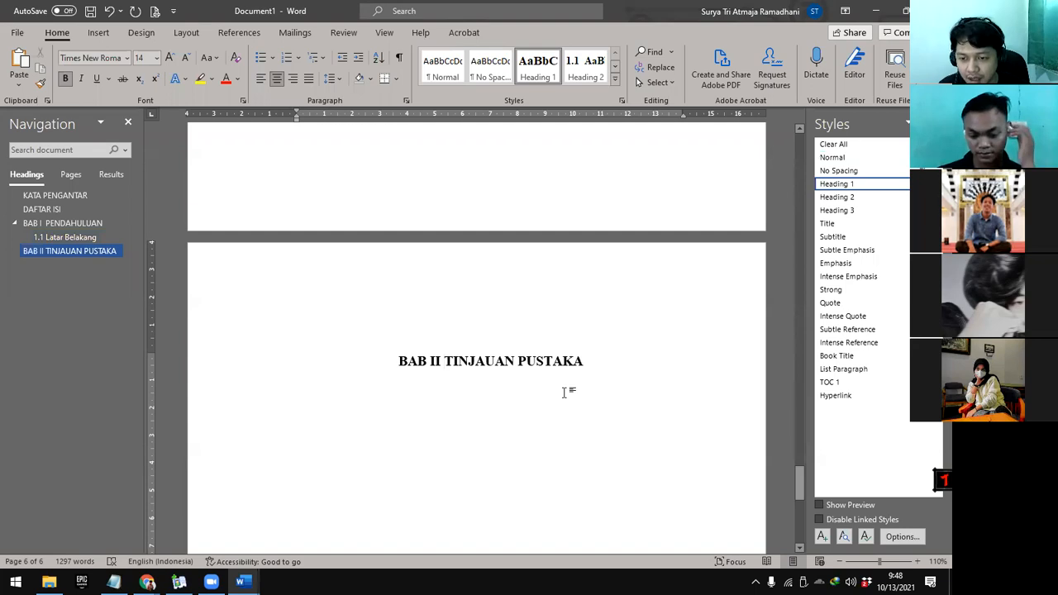
{"action": "key", "text": "shift+Return"}
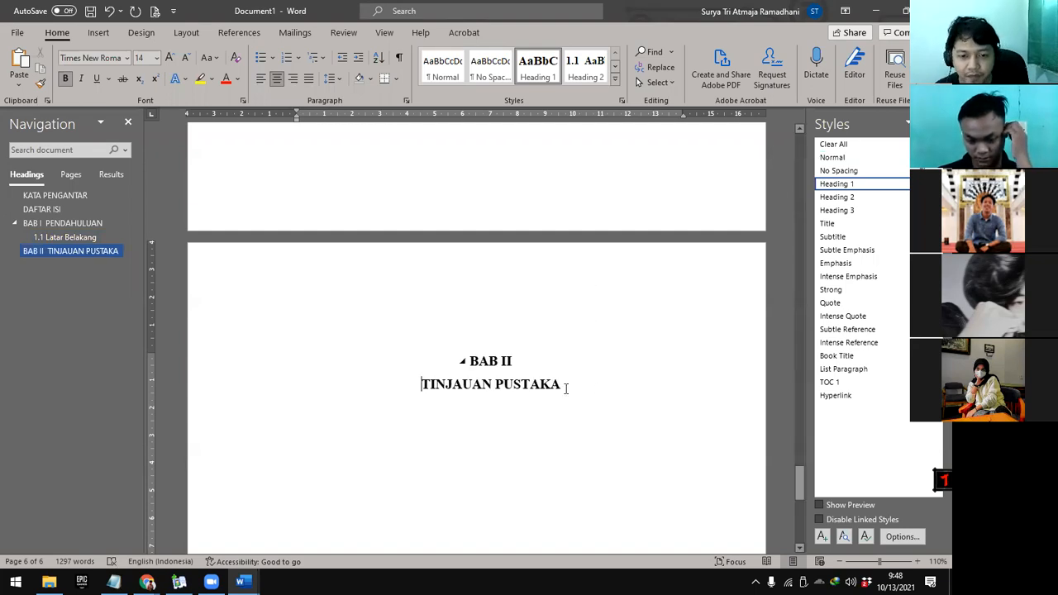
{"action": "left_click", "coordinate": [609, 390]}
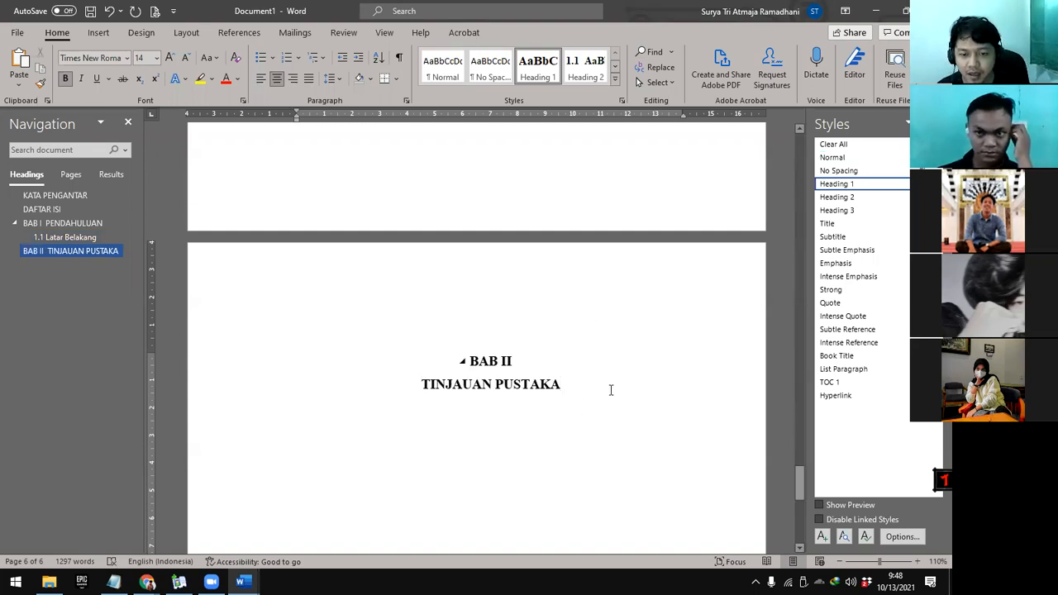
{"action": "key", "text": "Return"}
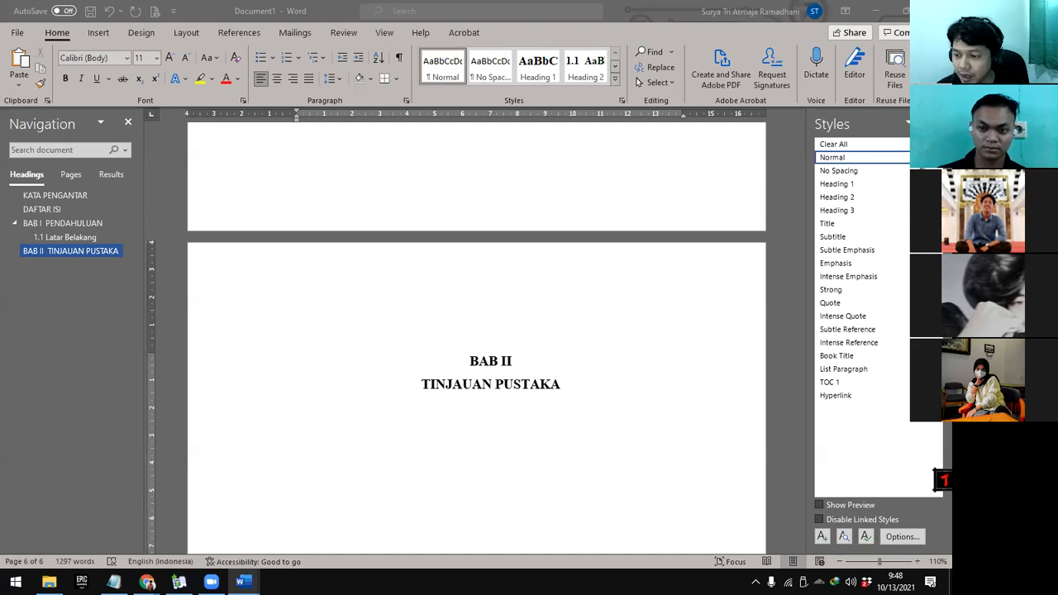
Enter "Tinjauan Pustaka" in the empty paragraph below the chapter II title
{"action": "left_click", "coordinate": [378, 427]}
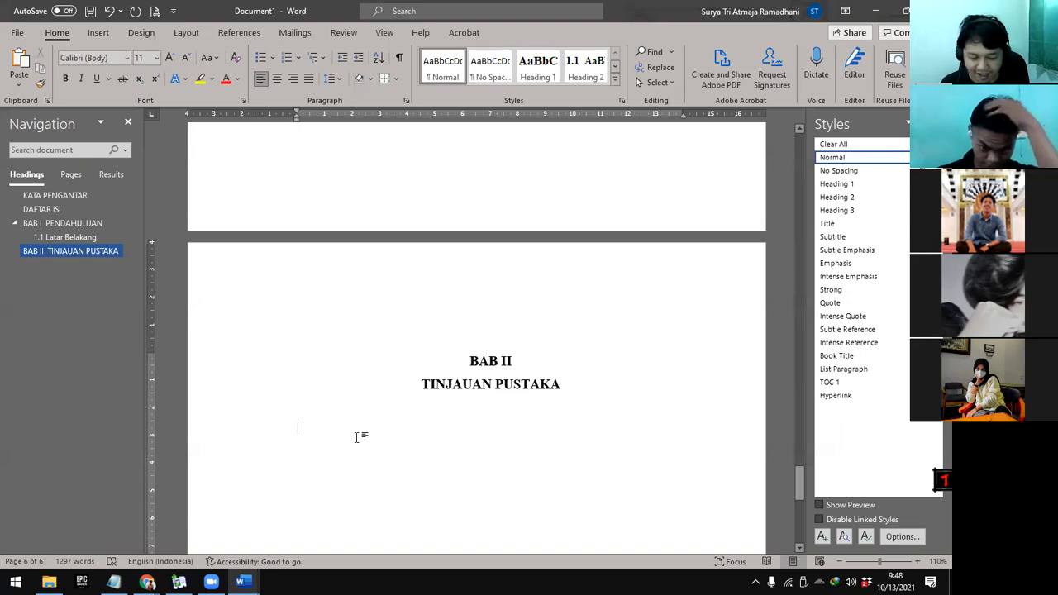
{"action": "type", "text": "Tinjauan P"}
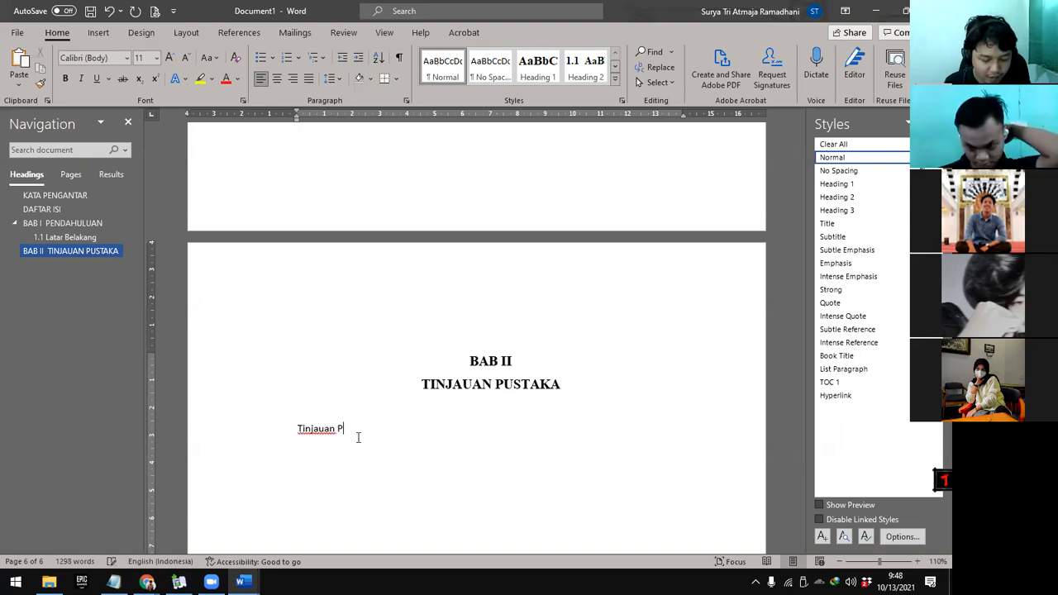
{"action": "type", "text": "ustaka"}
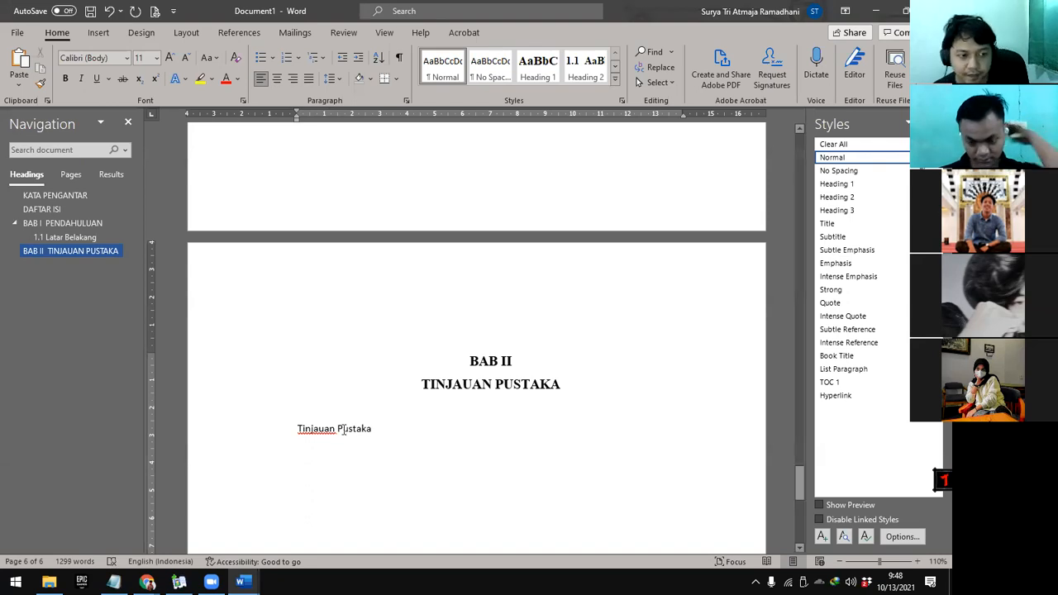
Add a "Rumusan Masalah" subchapter title after the first "Reading is easier" paragraph of chapter I and apply Heading 2 to it
{"action": "scroll", "coordinate": [446, 432], "scroll_direction": "up", "scroll_amount": 3}
{"action": "scroll", "coordinate": [468, 434], "scroll_direction": "down", "scroll_amount": 3}
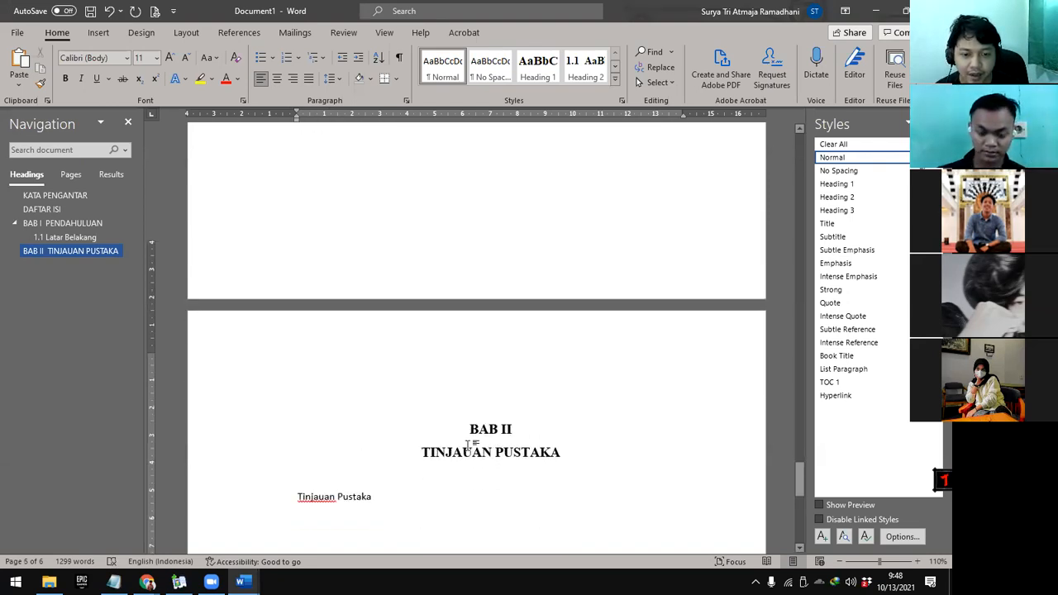
{"action": "scroll", "coordinate": [463, 447], "scroll_direction": "up", "scroll_amount": 4}
{"action": "scroll", "coordinate": [465, 448], "scroll_direction": "up", "scroll_amount": 10}
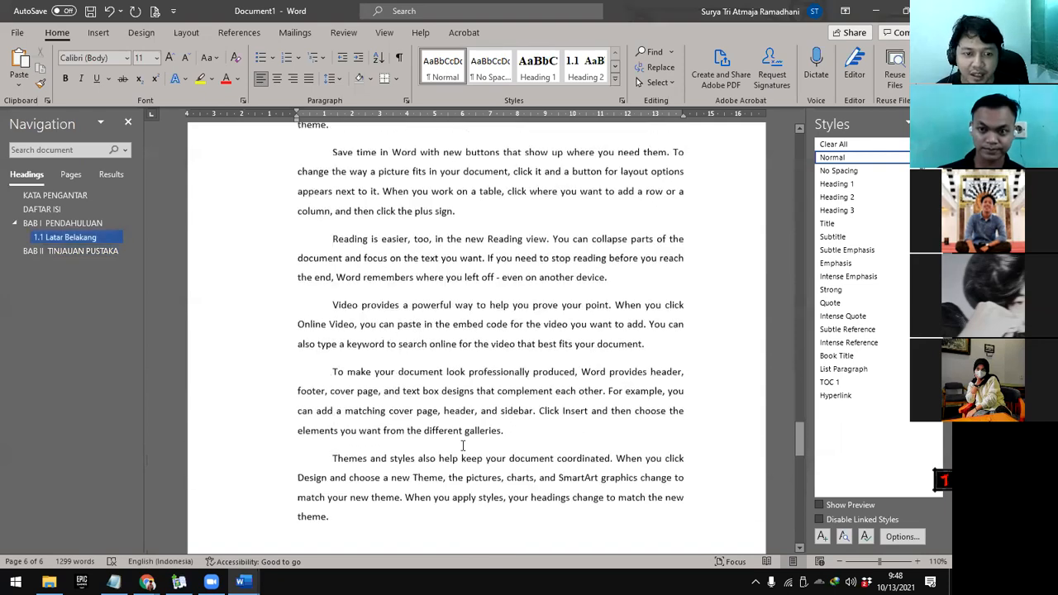
{"action": "scroll", "coordinate": [459, 444], "scroll_direction": "up", "scroll_amount": 10}
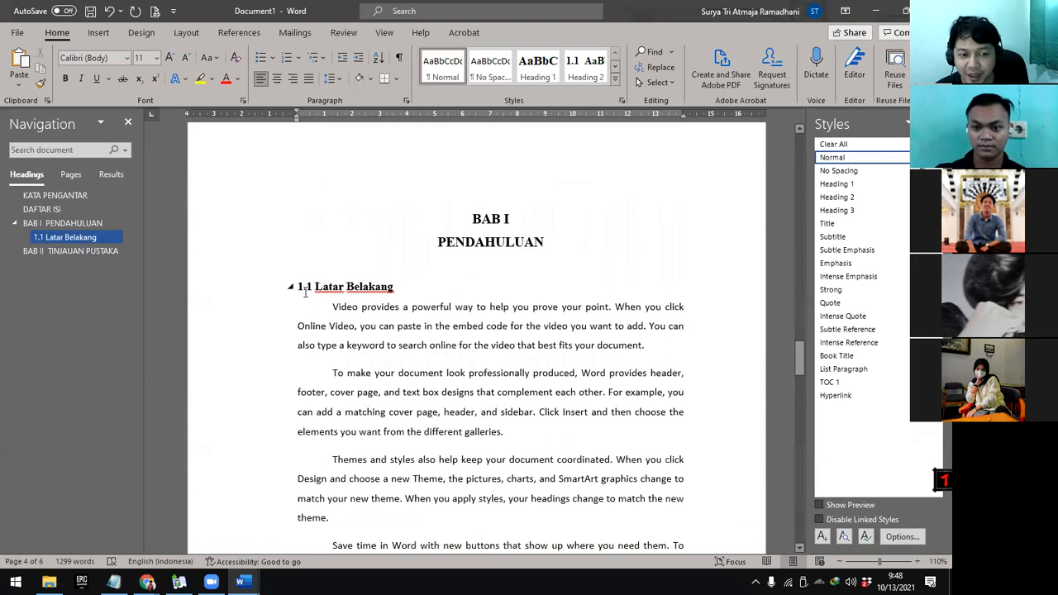
{"action": "scroll", "coordinate": [390, 367], "scroll_direction": "down", "scroll_amount": 10}
{"action": "scroll", "coordinate": [650, 281], "scroll_direction": "up", "scroll_amount": 2}
{"action": "left_click", "coordinate": [621, 265]}
{"action": "key", "text": "Return"}
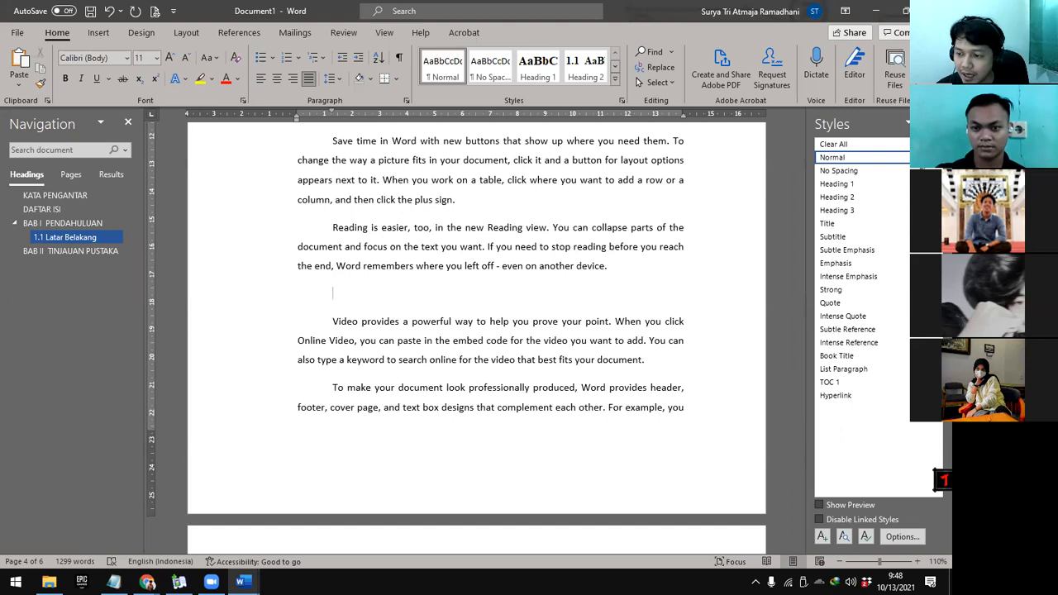
{"action": "type", "text": "Rumusan Ma"}
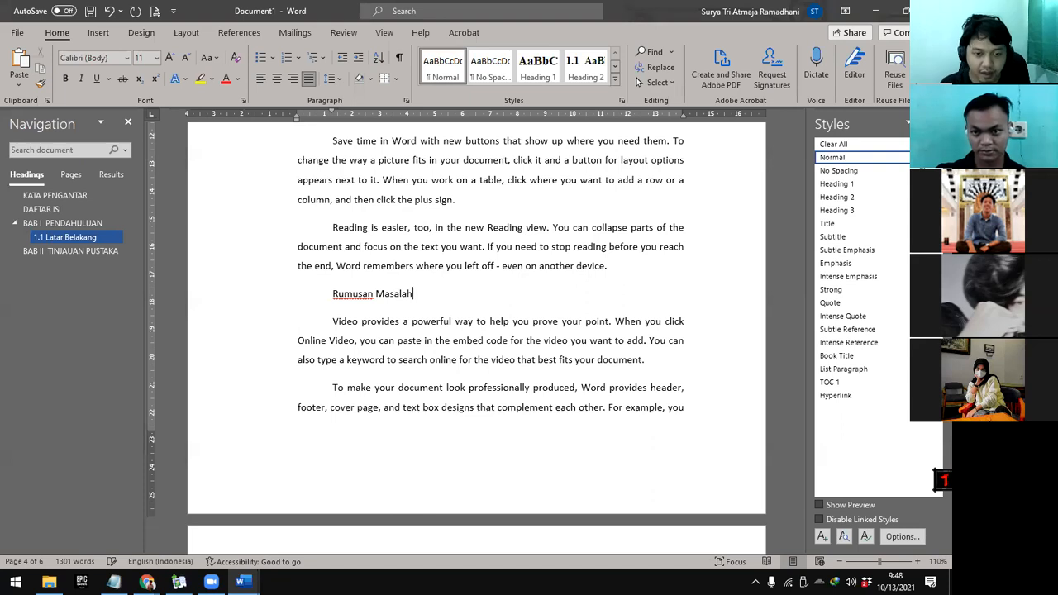
{"action": "type", "text": "salah"}
{"action": "left_click_drag", "start_coordinate": [416, 294], "coordinate": [332, 294]}
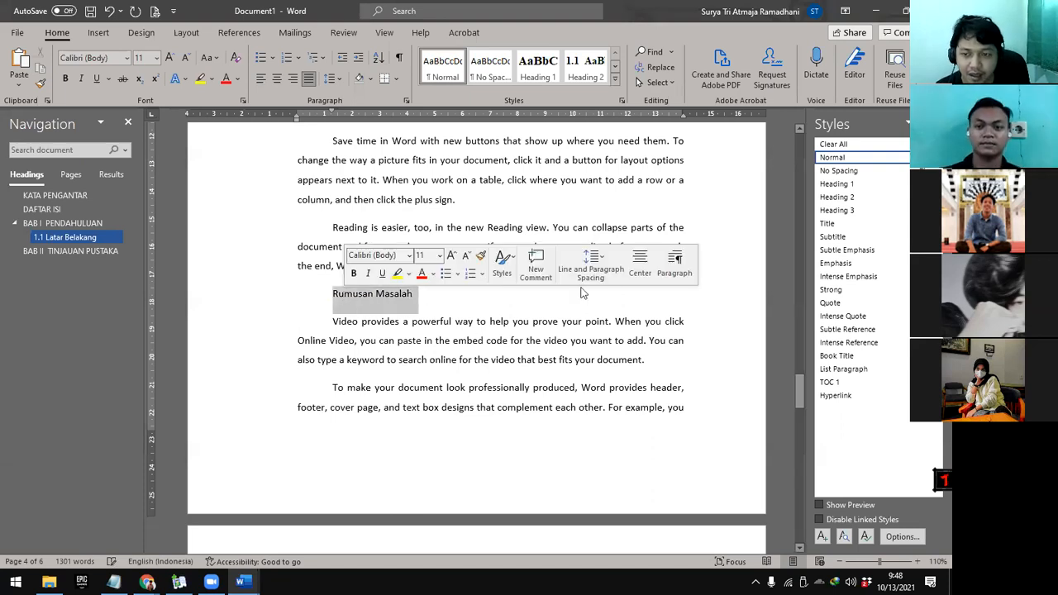
{"action": "left_click", "coordinate": [858, 202]}
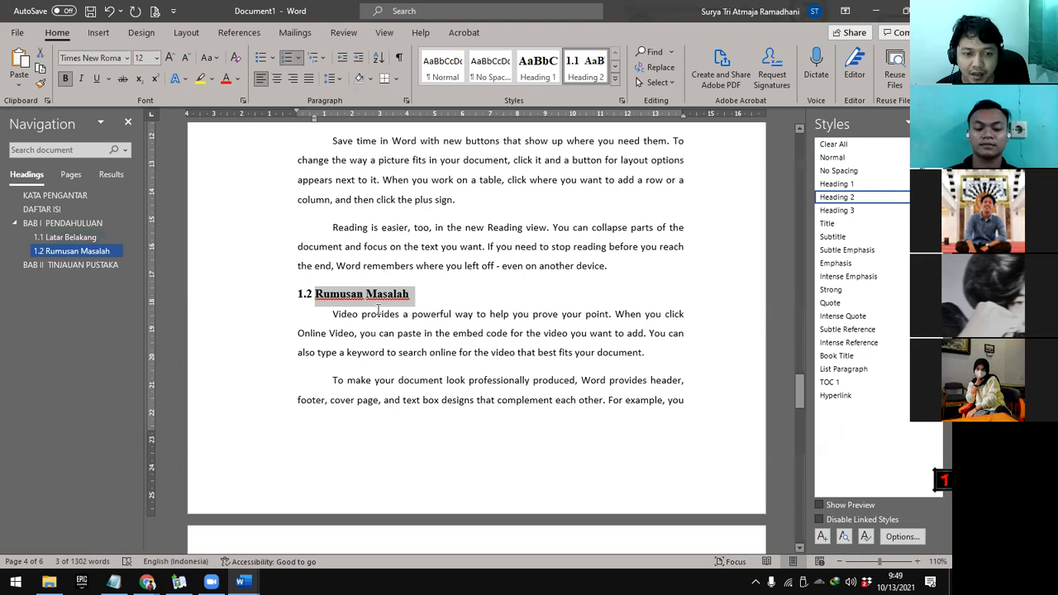
Add a "Batasan Masalah" subchapter title after the "Save time in Word" paragraph under Rumusan Masalah and apply Heading 2 to it
{"action": "scroll", "coordinate": [443, 328], "scroll_direction": "down", "scroll_amount": 9}
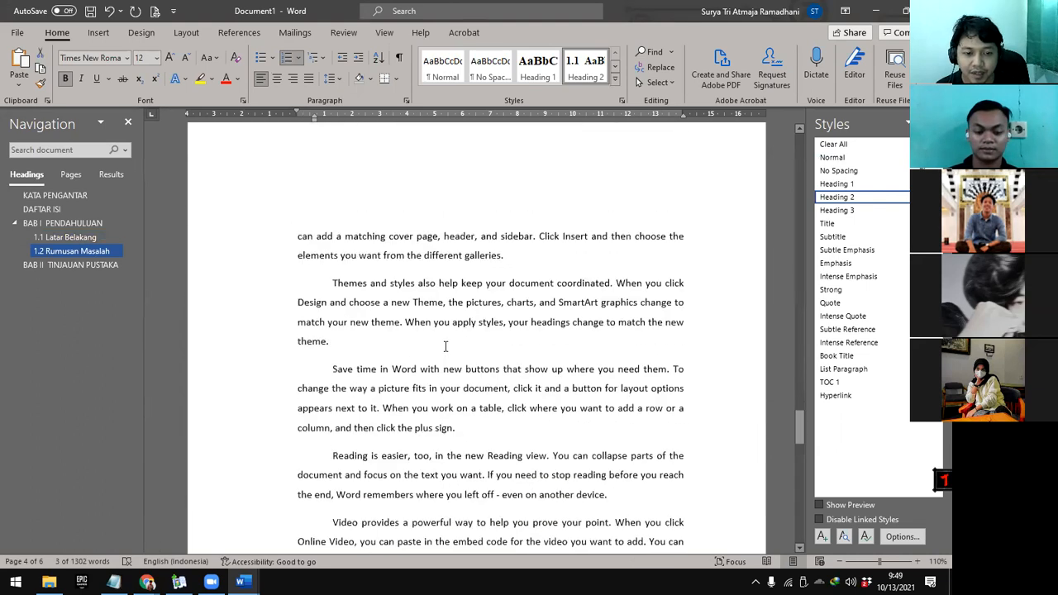
{"action": "left_click", "coordinate": [471, 325]}
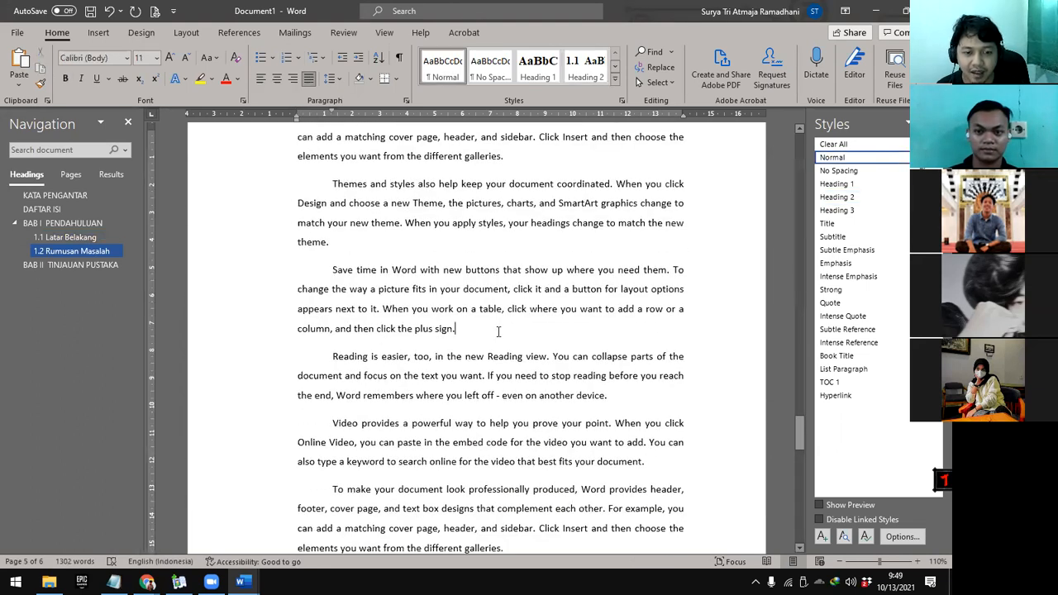
{"action": "key", "text": "Return"}
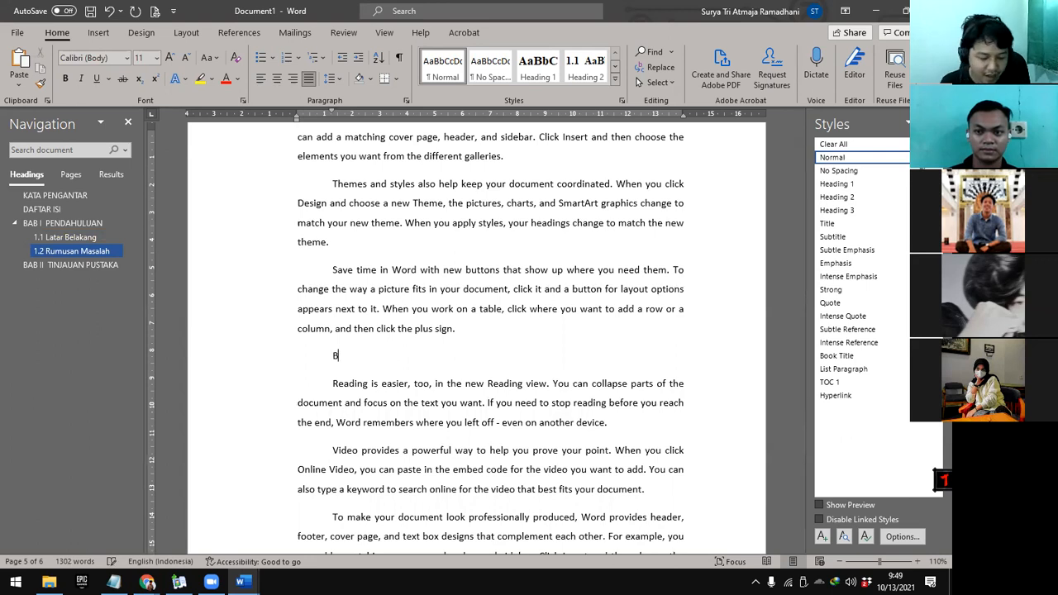
{"action": "type", "text": "Batasan Masalah"}
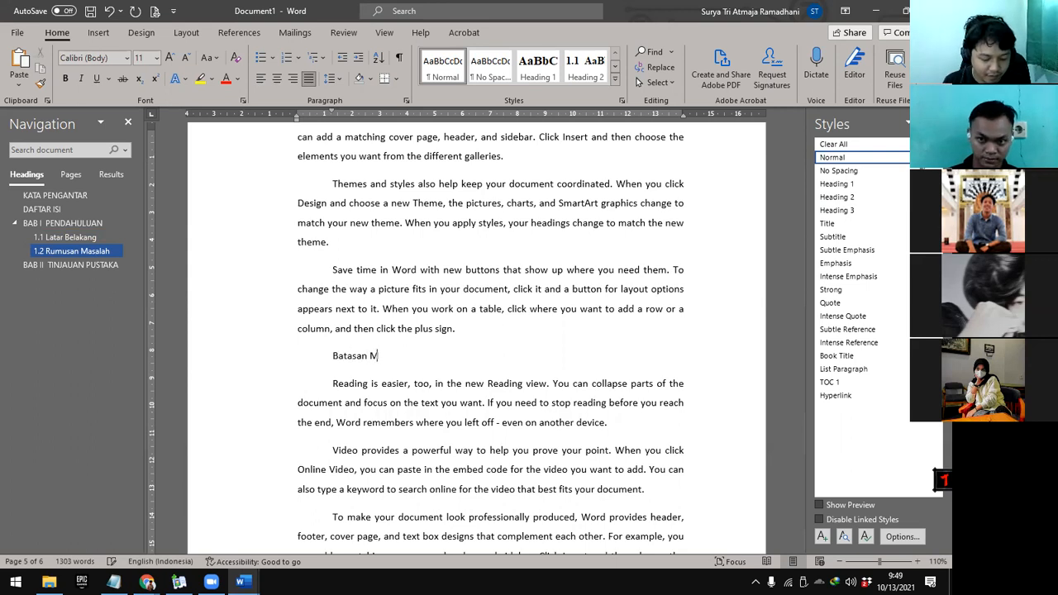
{"action": "triple_click", "coordinate": [411, 358]}
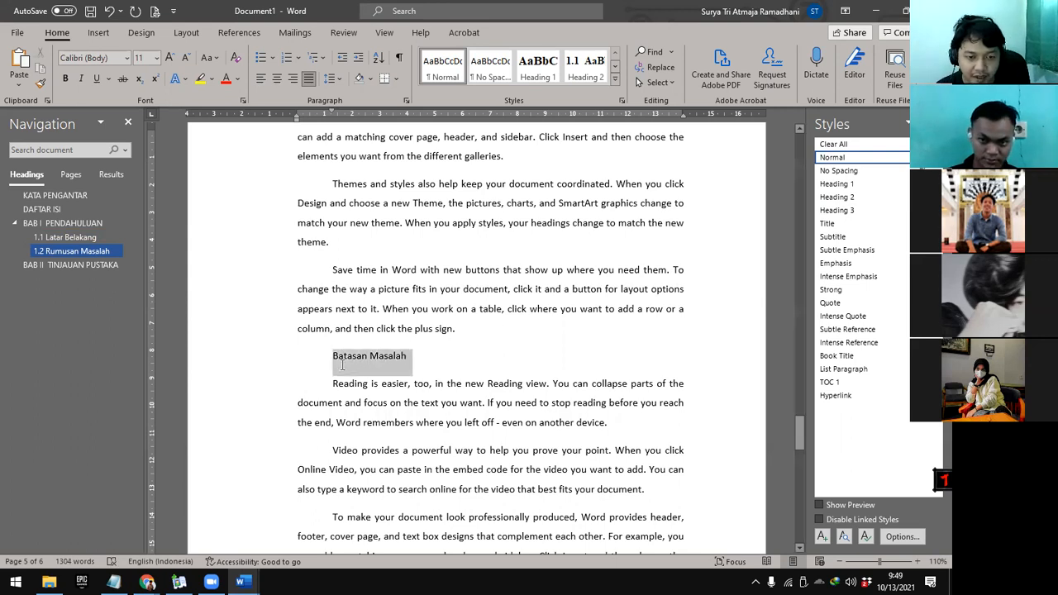
{"action": "left_click", "coordinate": [837, 197]}
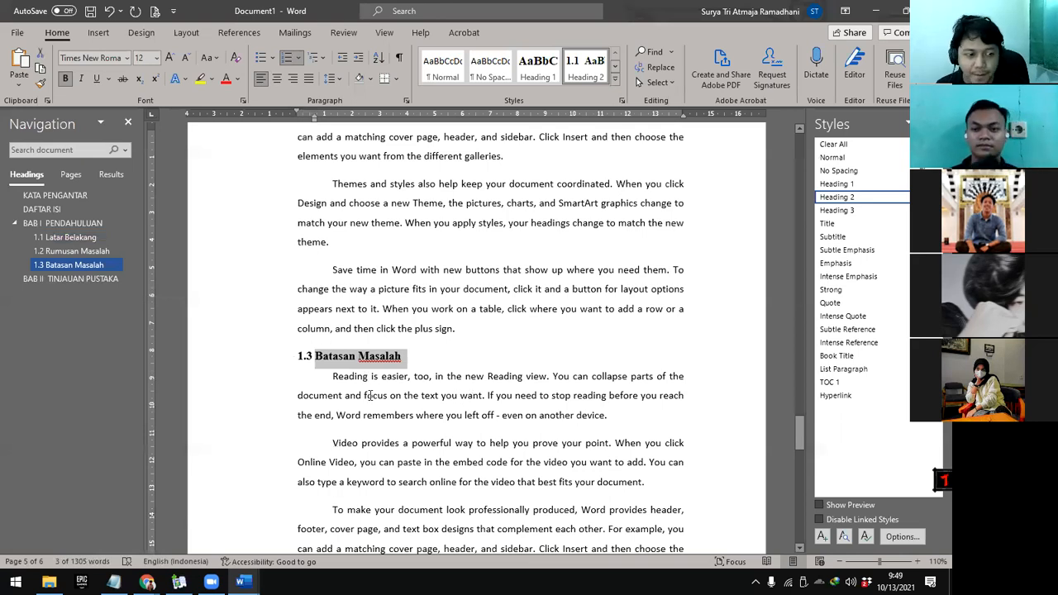
Apply Heading 2 to the "Tinjauan Pustaka" line below the chapter II title
{"action": "scroll", "coordinate": [369, 402], "scroll_direction": "down", "scroll_amount": 10}
{"action": "scroll", "coordinate": [369, 402], "scroll_direction": "down", "scroll_amount": 4}
{"action": "scroll", "coordinate": [369, 402], "scroll_direction": "up", "scroll_amount": 1}
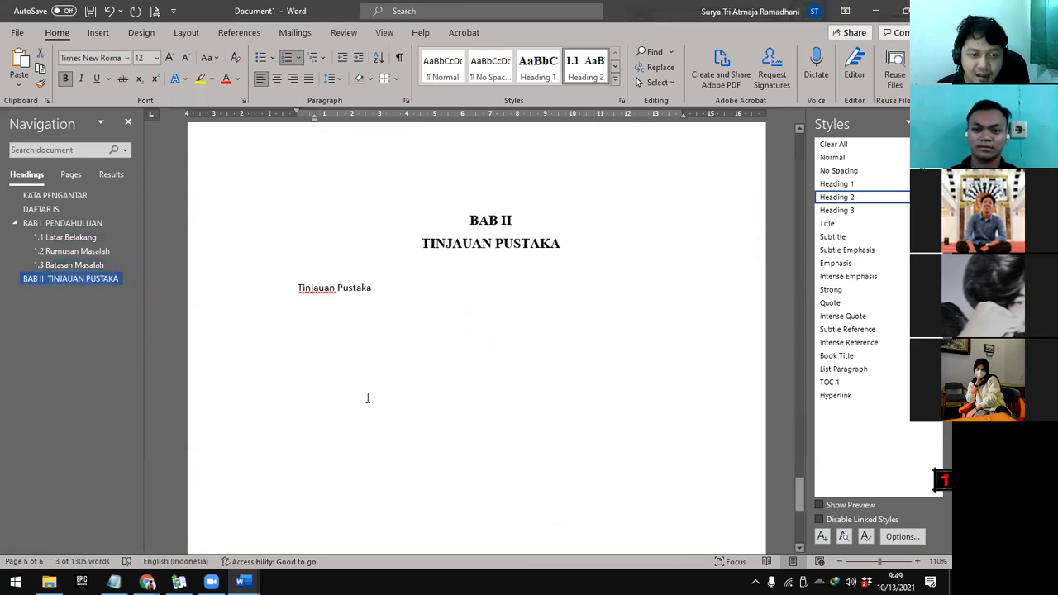
{"action": "left_click", "coordinate": [364, 295]}
{"action": "left_click_drag", "start_coordinate": [377, 295], "coordinate": [299, 296]}
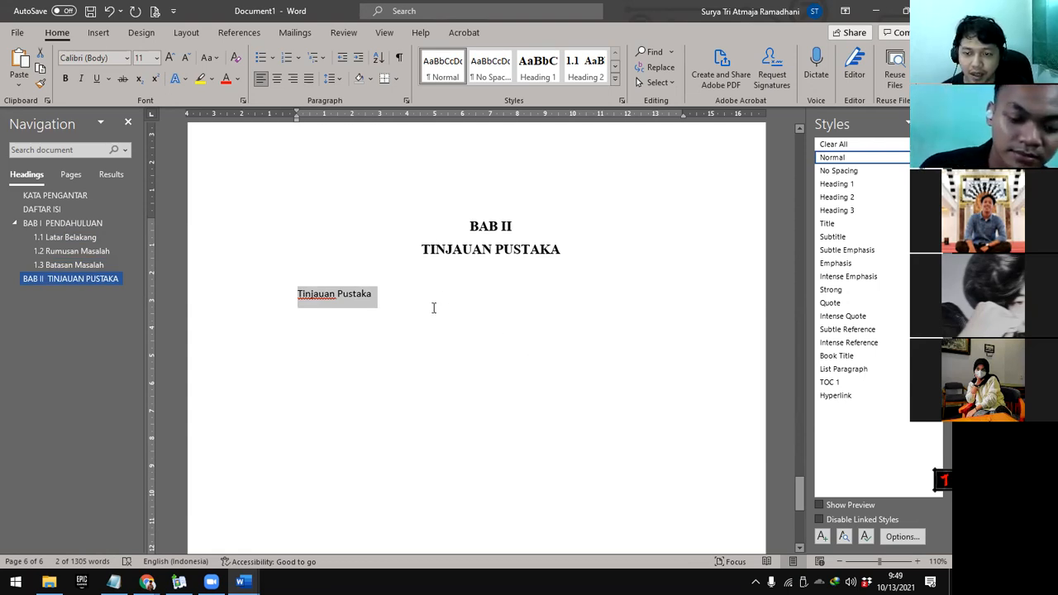
{"action": "left_click", "coordinate": [857, 204]}
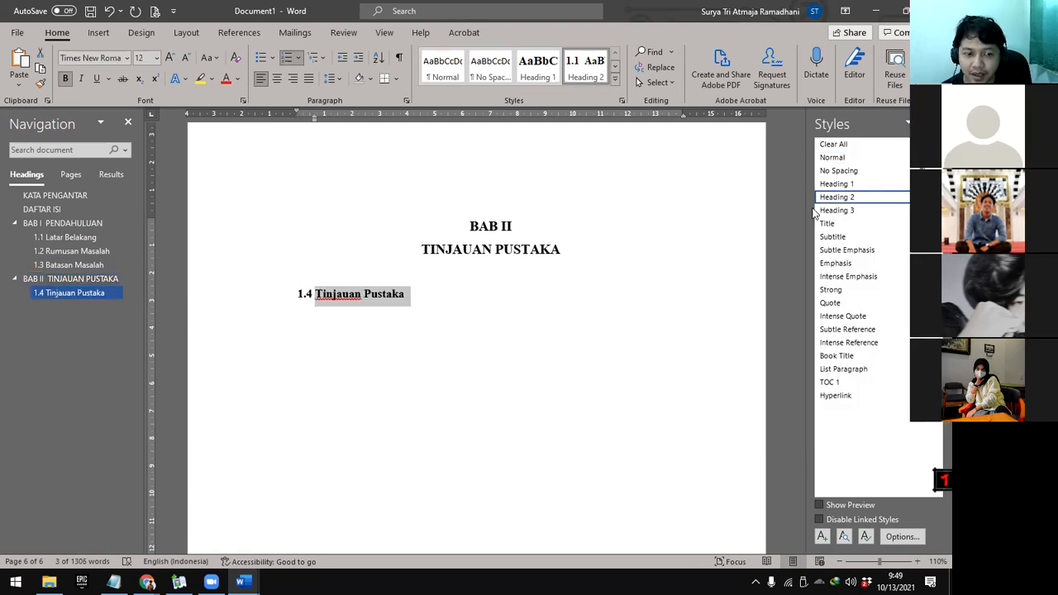
{"action": "scroll", "coordinate": [474, 280], "scroll_direction": "up", "scroll_amount": 4}
{"action": "scroll", "coordinate": [474, 281], "scroll_direction": "up", "scroll_amount": 3}
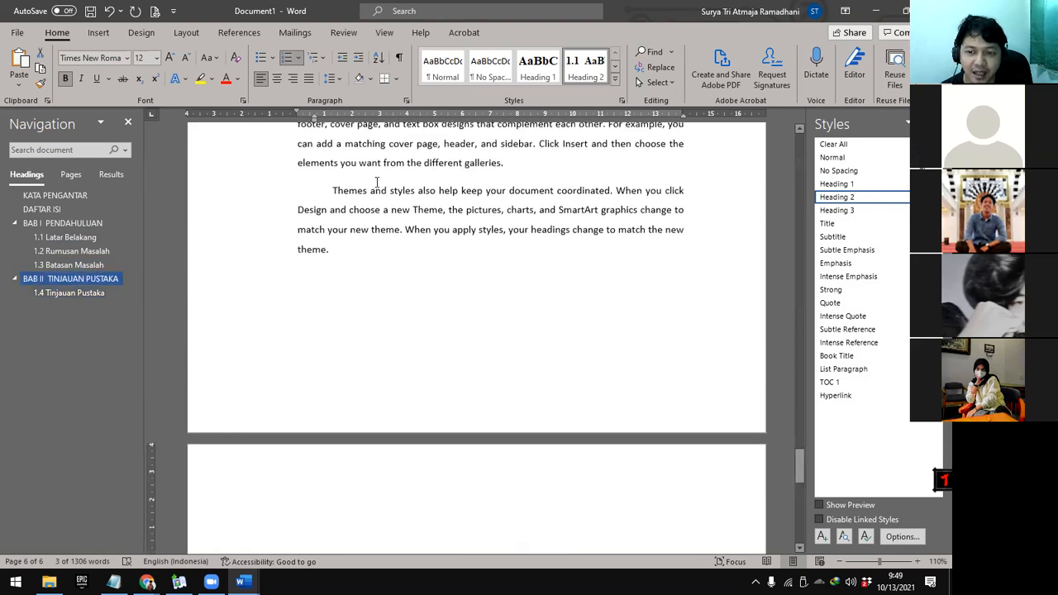
{"action": "scroll", "coordinate": [483, 222], "scroll_direction": "down", "scroll_amount": 5}
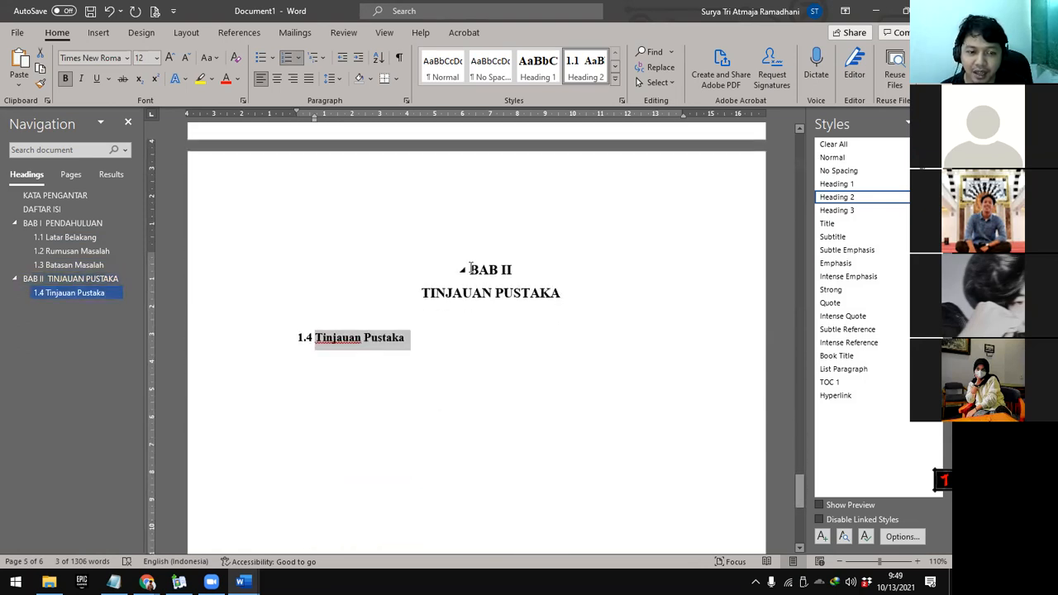
{"action": "left_click", "coordinate": [306, 329]}
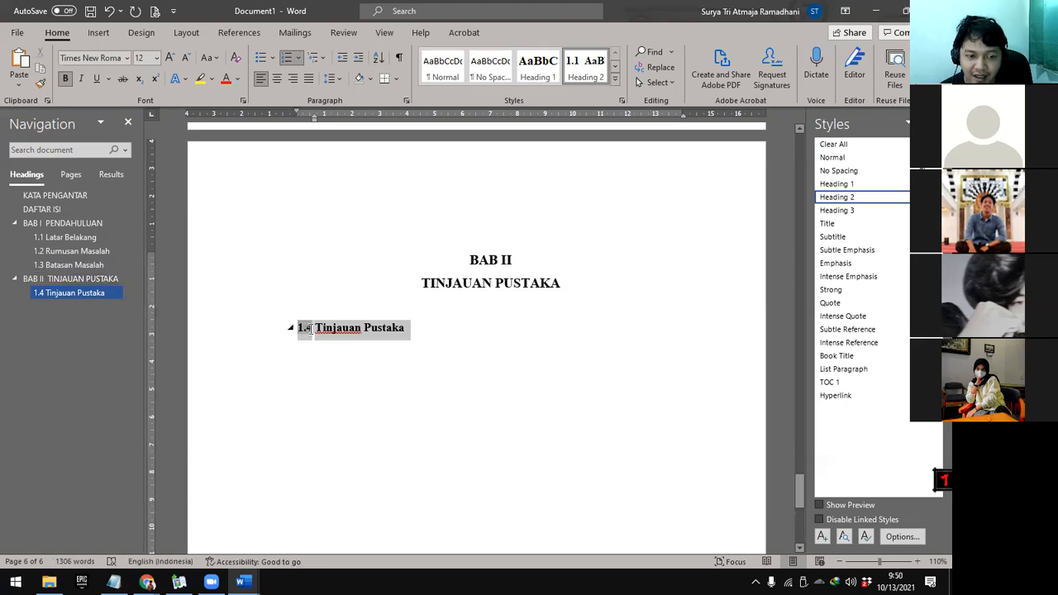
{"action": "right_click", "coordinate": [305, 329]}
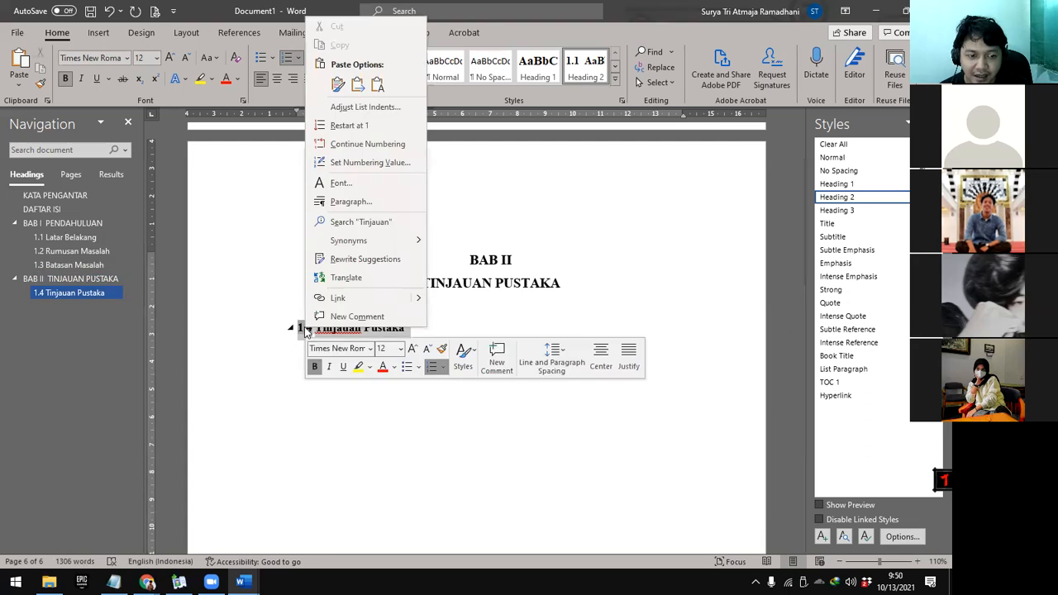
{"action": "left_click", "coordinate": [371, 163]}
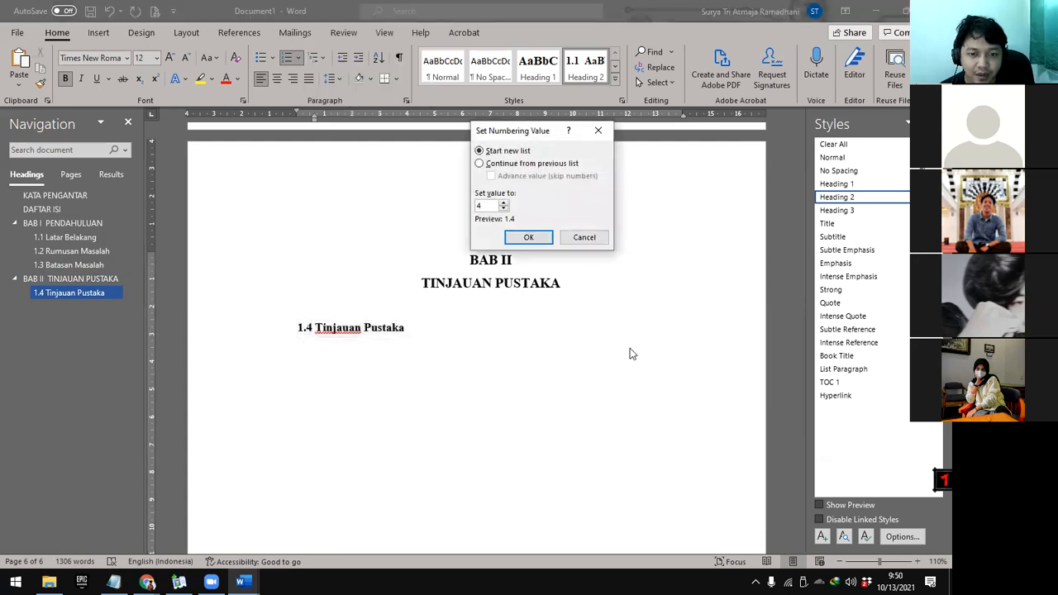
{"action": "left_click", "coordinate": [536, 164]}
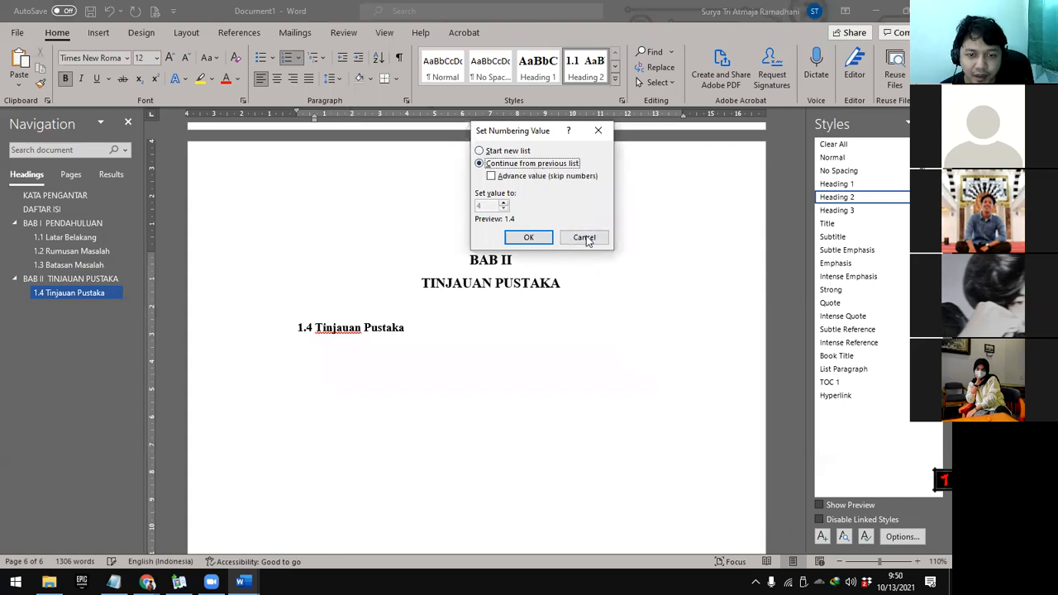
{"action": "left_click", "coordinate": [585, 238]}
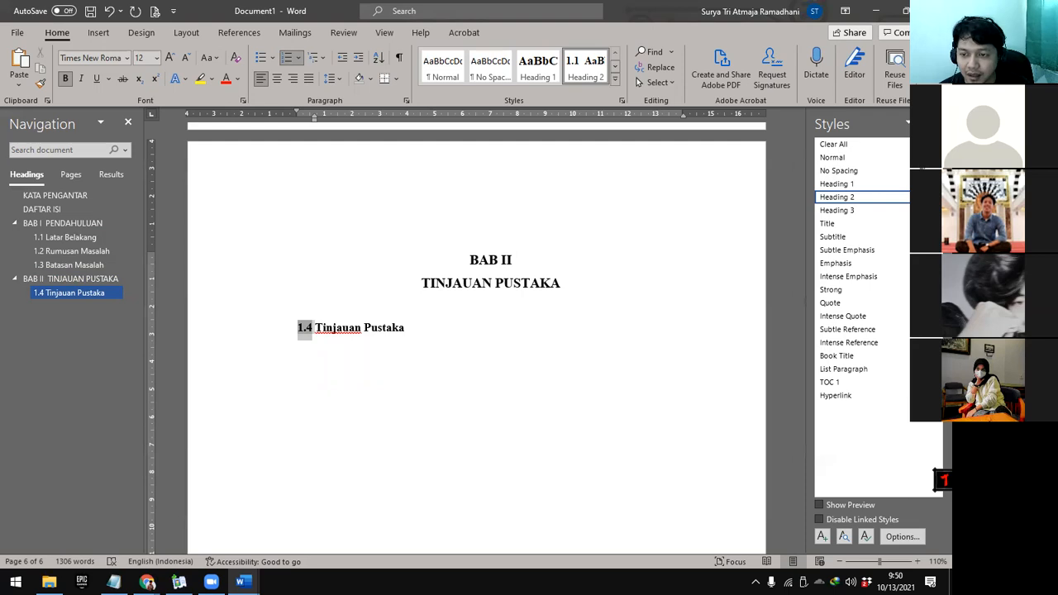
Try to change the Heading 2 style's numbering to the 2.1, 2.2, 2.3 format, and undo the style change
{"action": "left_click", "coordinate": [934, 198]}
{"action": "left_click", "coordinate": [851, 235]}
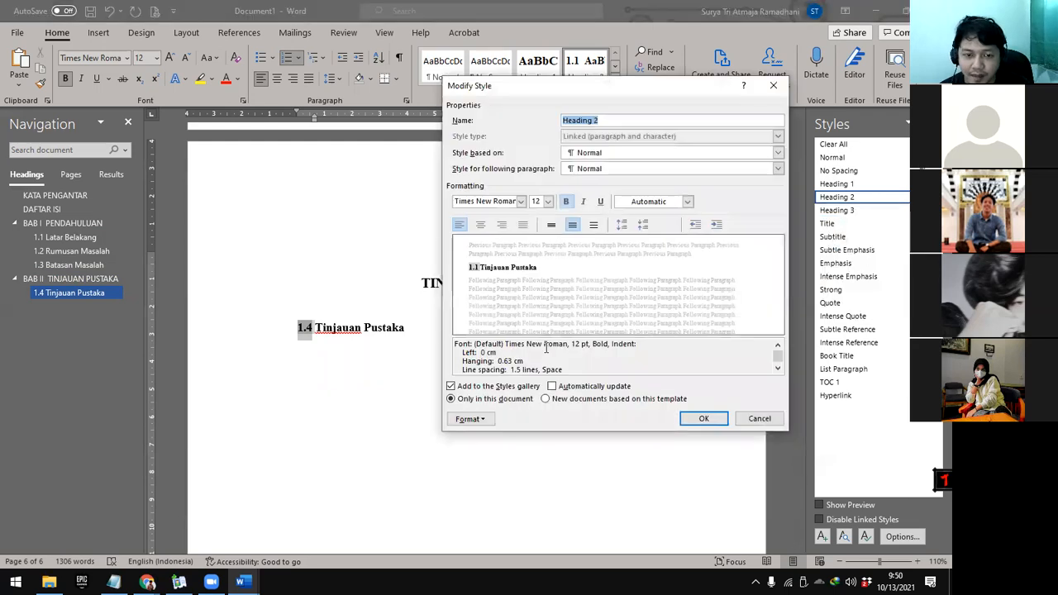
{"action": "left_click", "coordinate": [481, 420]}
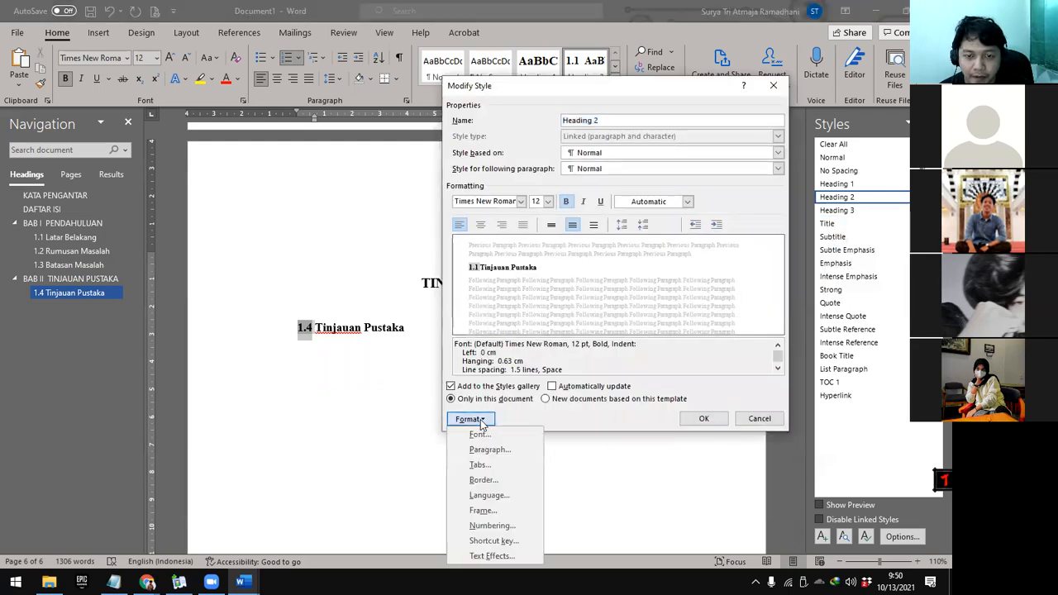
{"action": "left_click", "coordinate": [504, 523]}
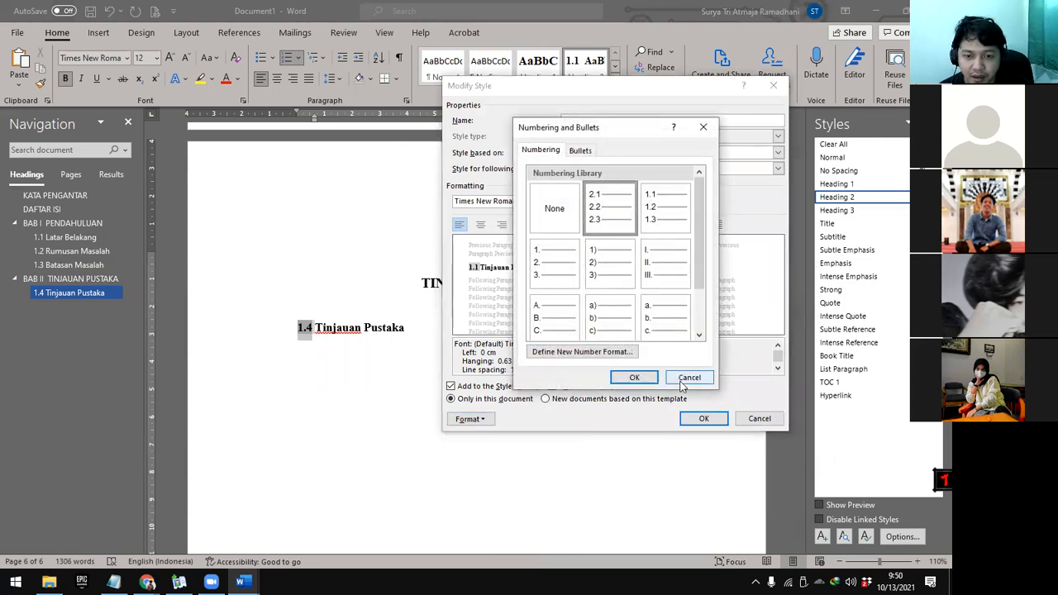
{"action": "left_click", "coordinate": [635, 378]}
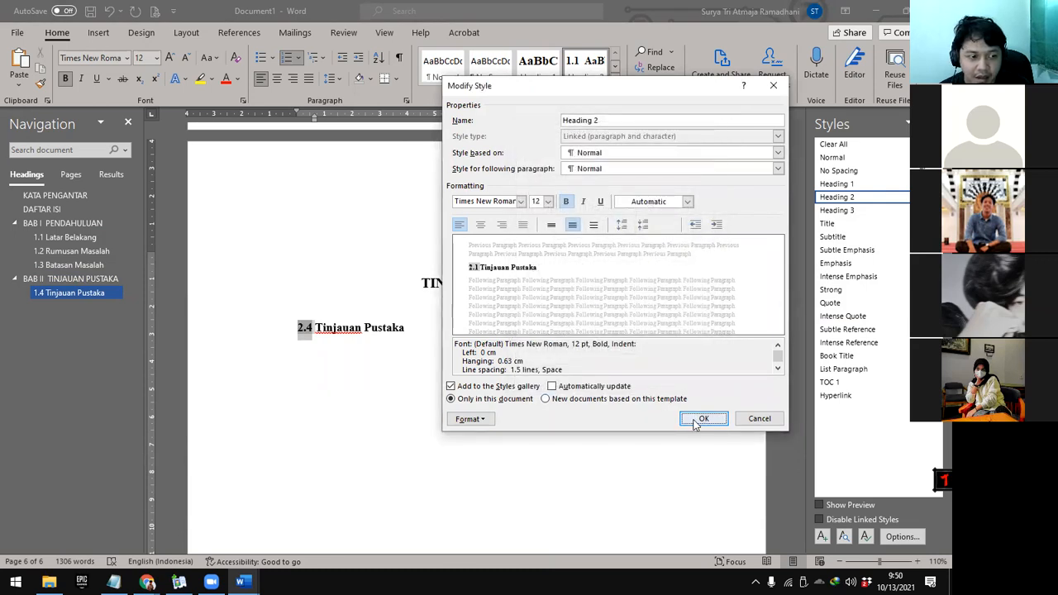
{"action": "left_click", "coordinate": [471, 419]}
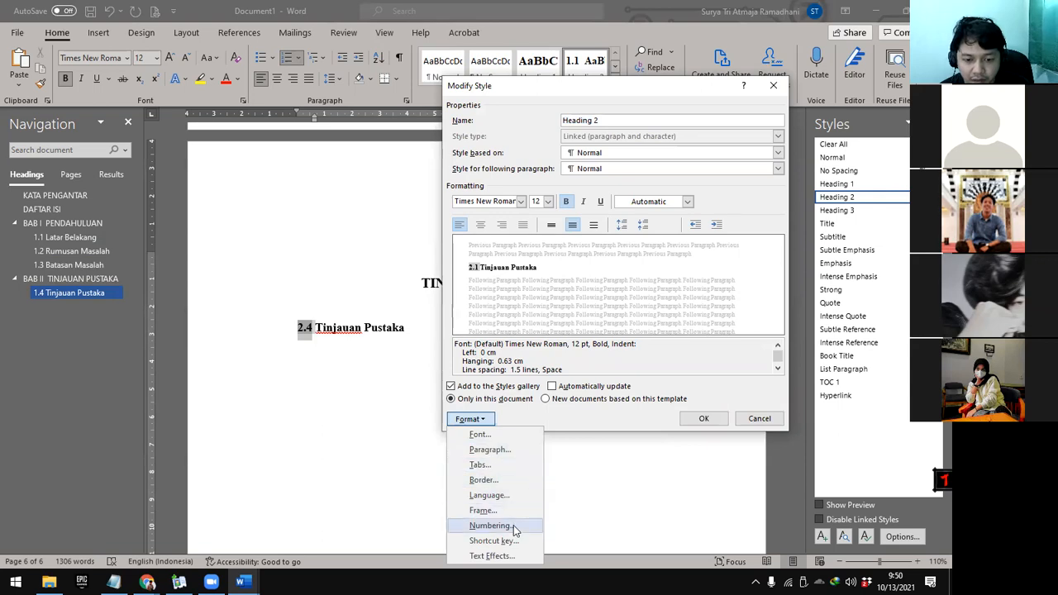
{"action": "left_click", "coordinate": [492, 526]}
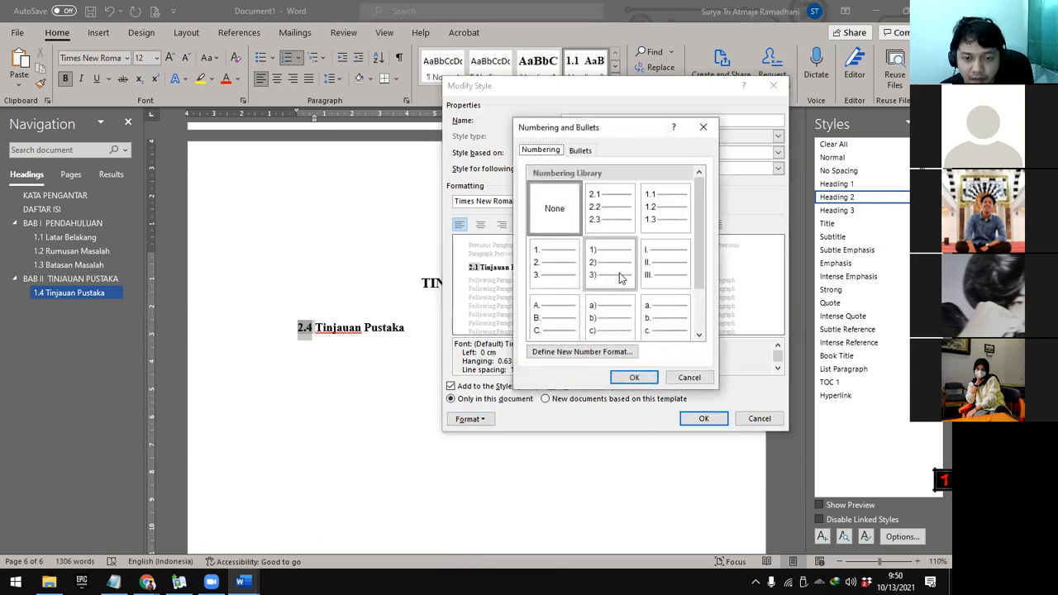
{"action": "left_click", "coordinate": [610, 217]}
{"action": "left_click", "coordinate": [634, 377]}
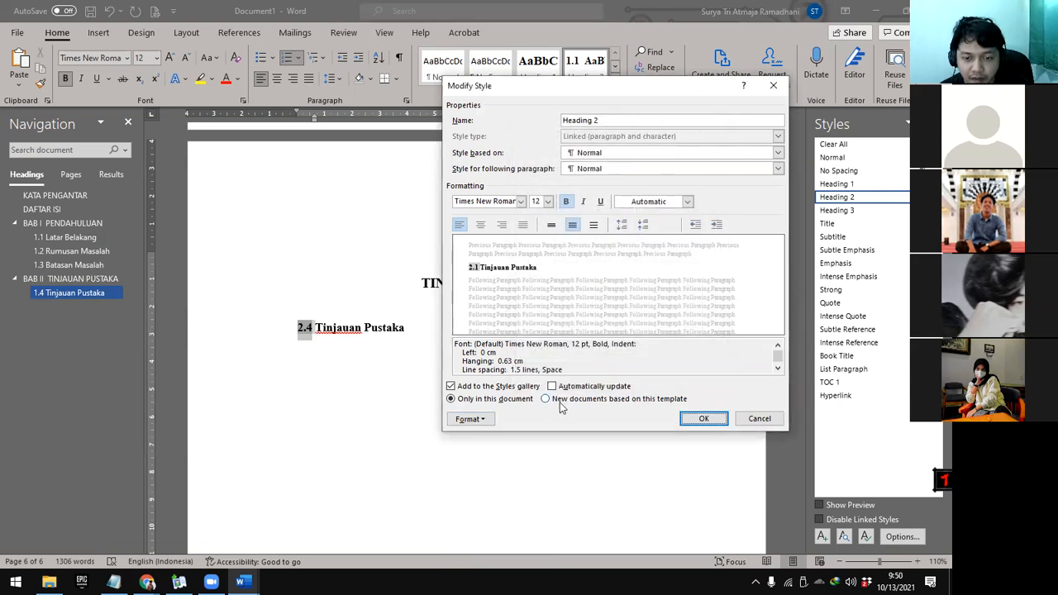
{"action": "left_click", "coordinate": [699, 419]}
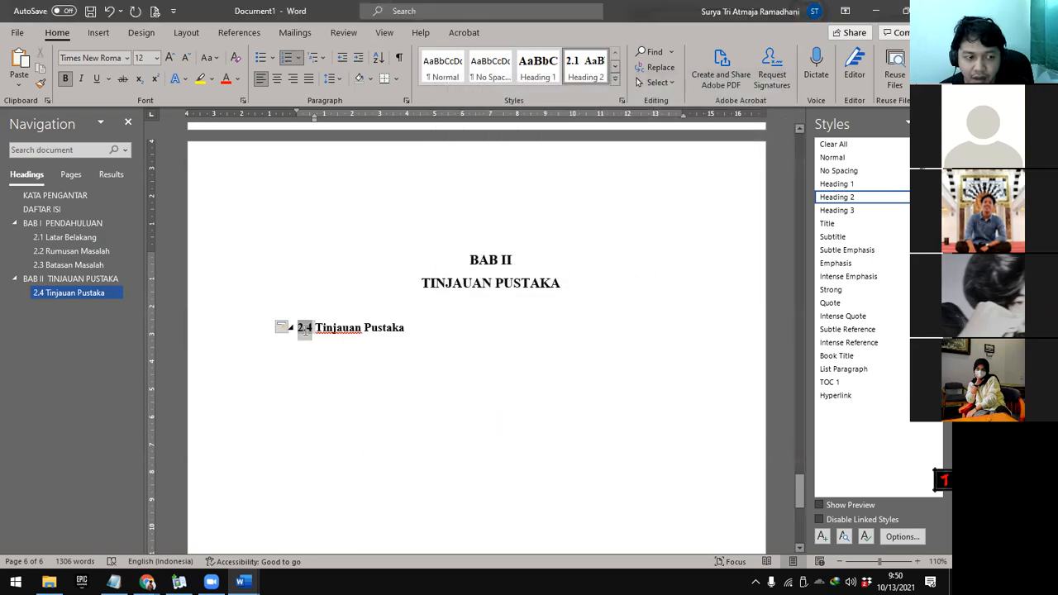
{"action": "key", "text": "ctrl+z"}
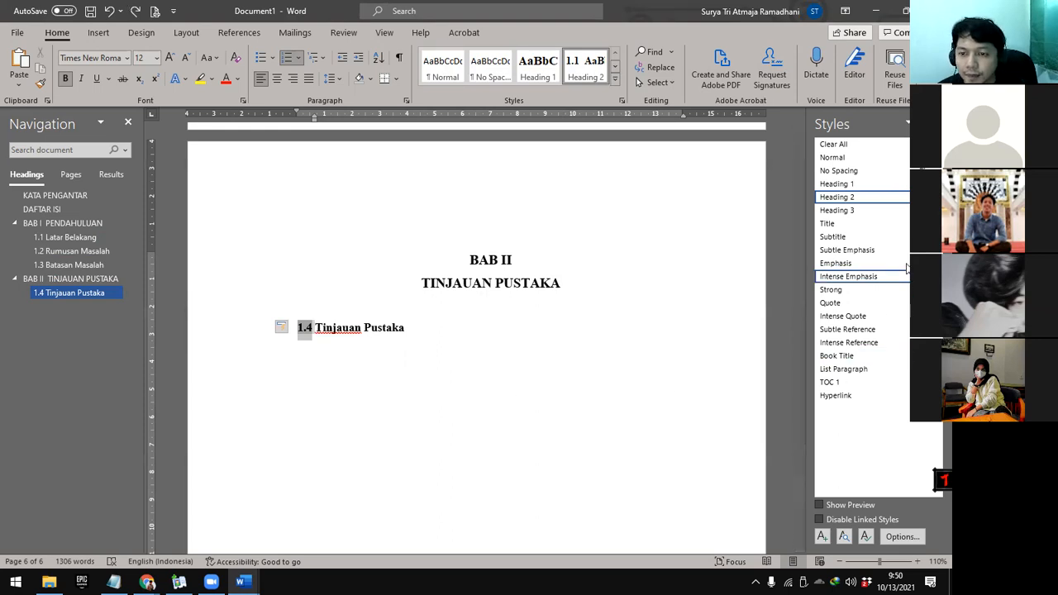
Try restarting the Tinjauan Pustaka subchapter's numbering at 1, and undo the restart
{"action": "right_click", "coordinate": [305, 329]}
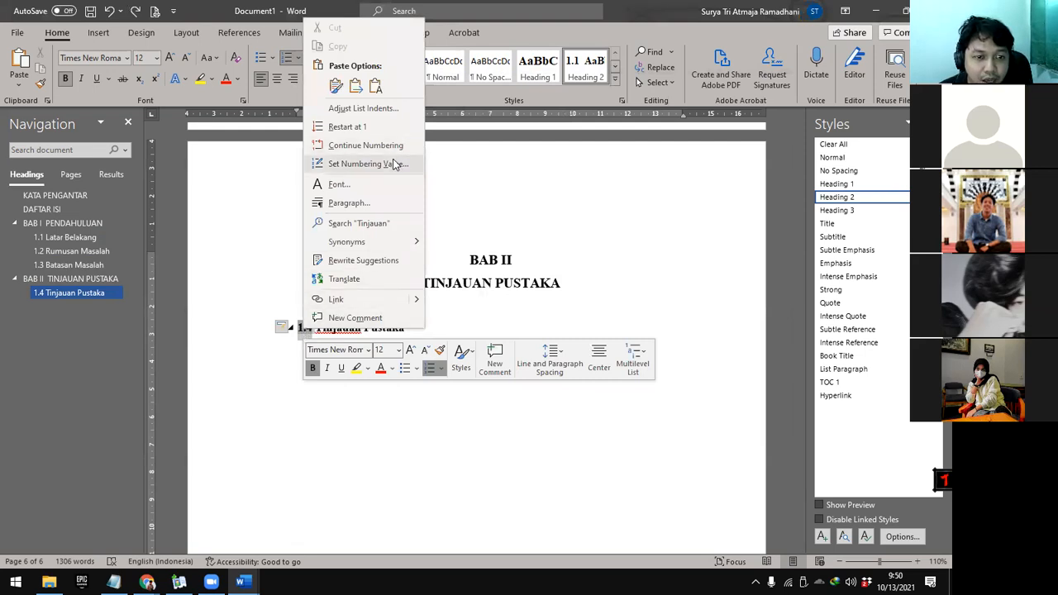
{"action": "left_click", "coordinate": [395, 127]}
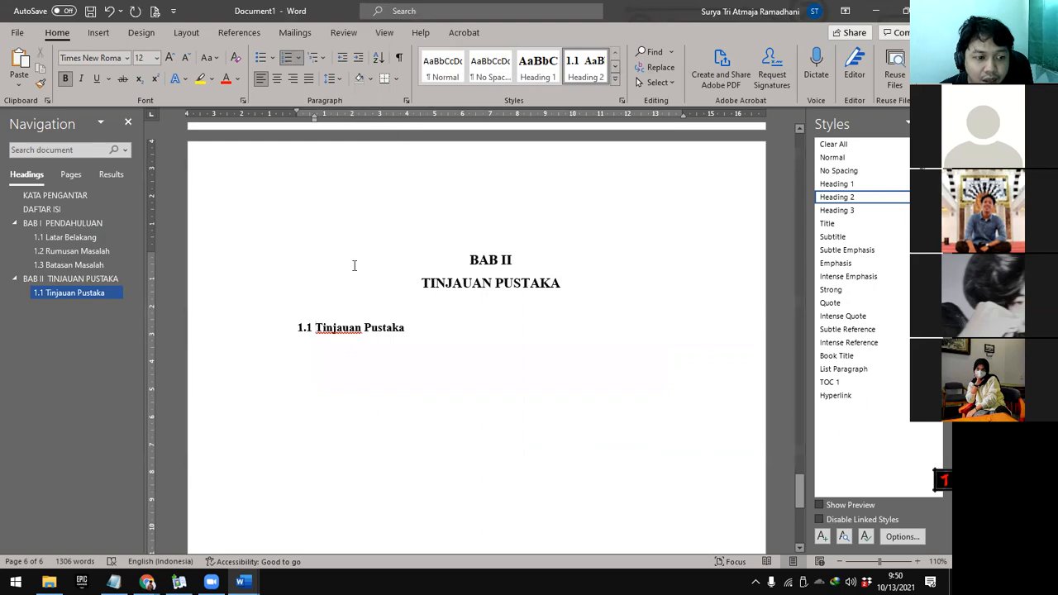
{"action": "right_click", "coordinate": [304, 329]}
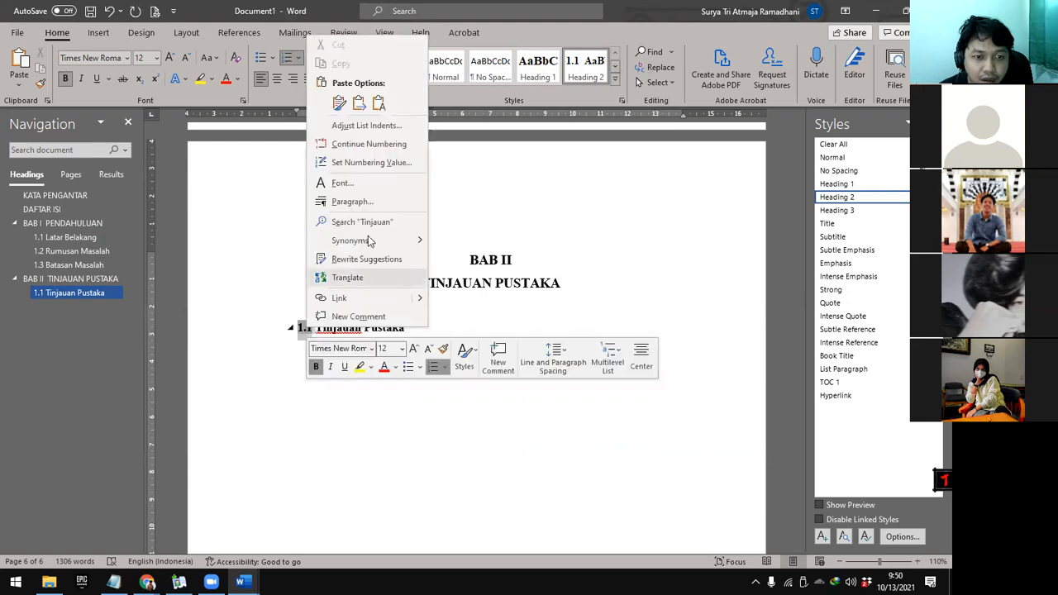
{"action": "left_click", "coordinate": [392, 164]}
{"action": "left_click", "coordinate": [583, 236]}
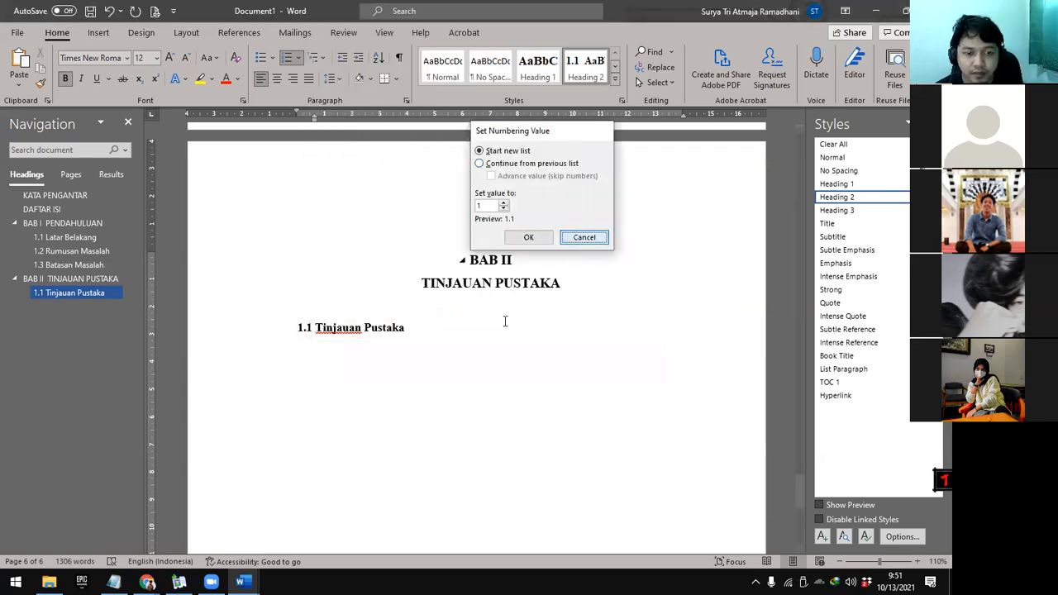
{"action": "left_click", "coordinate": [303, 328]}
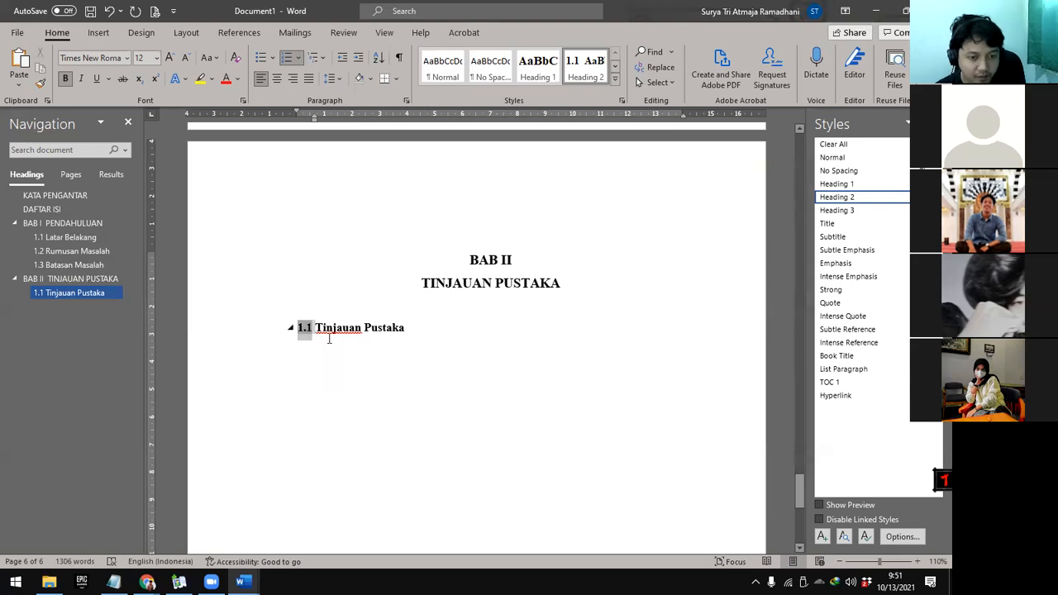
{"action": "key", "text": "ctrl+z"}
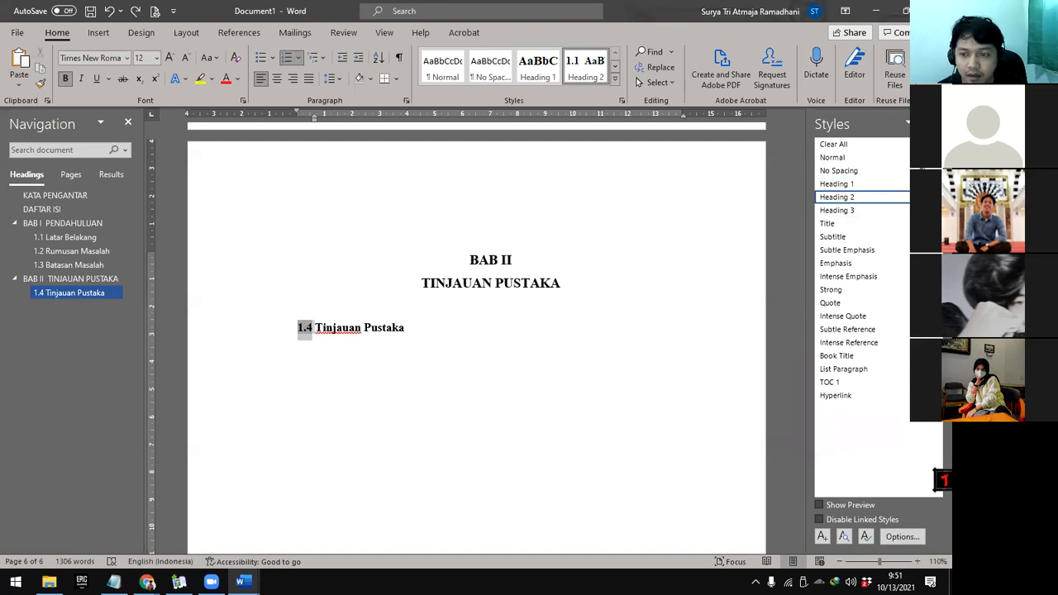
{"action": "left_click", "coordinate": [936, 198]}
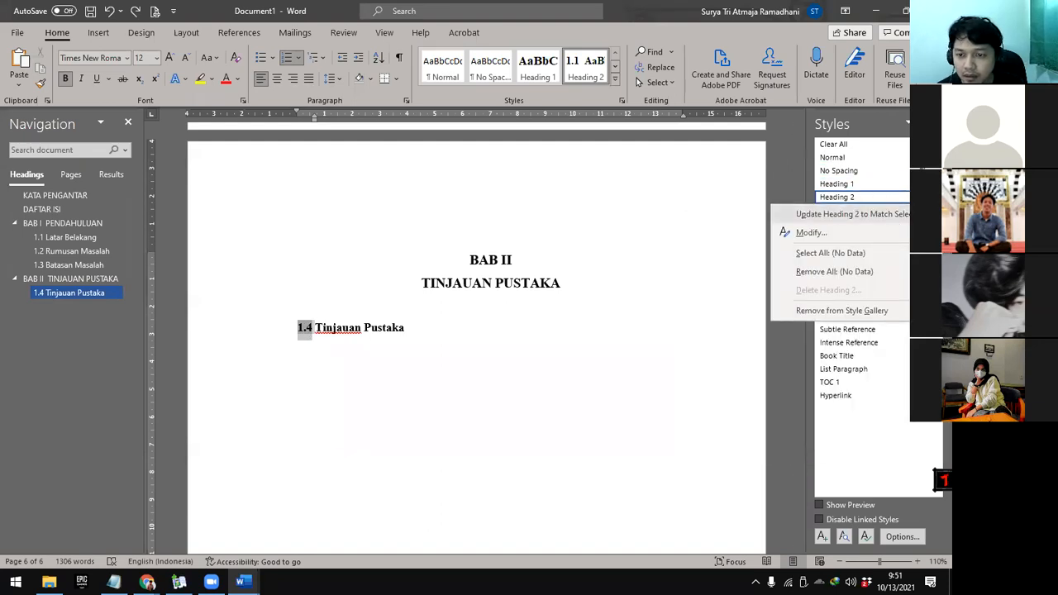
{"action": "left_click", "coordinate": [884, 215]}
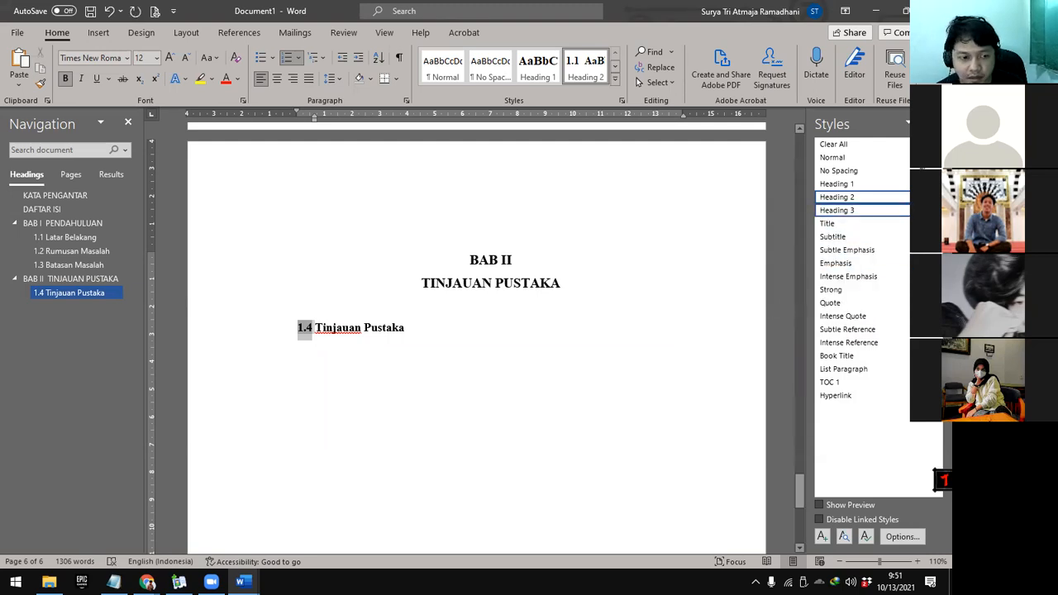
{"action": "left_click", "coordinate": [905, 197]}
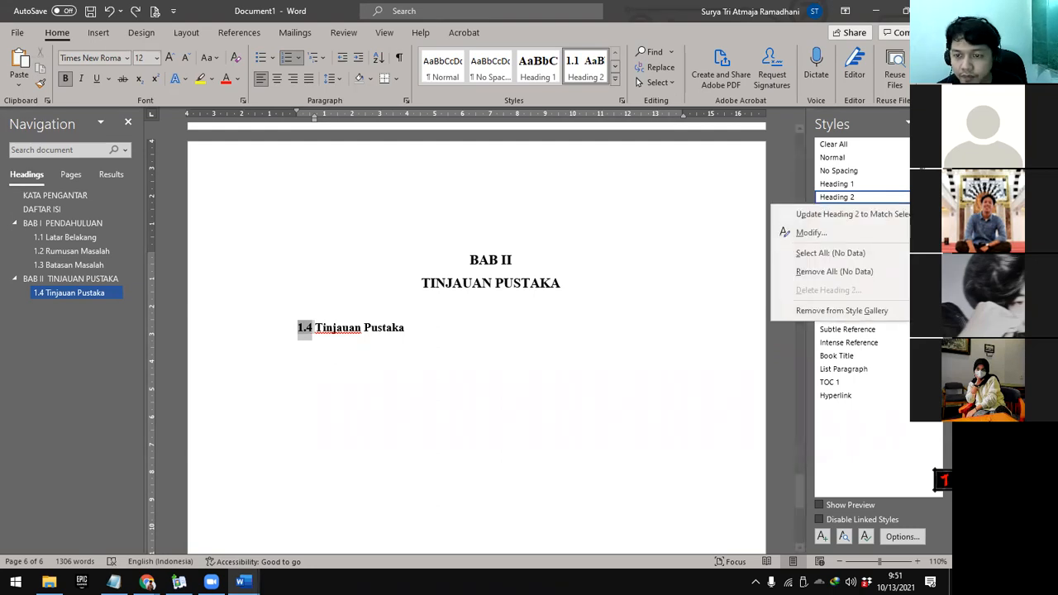
{"action": "left_click", "coordinate": [881, 232]}
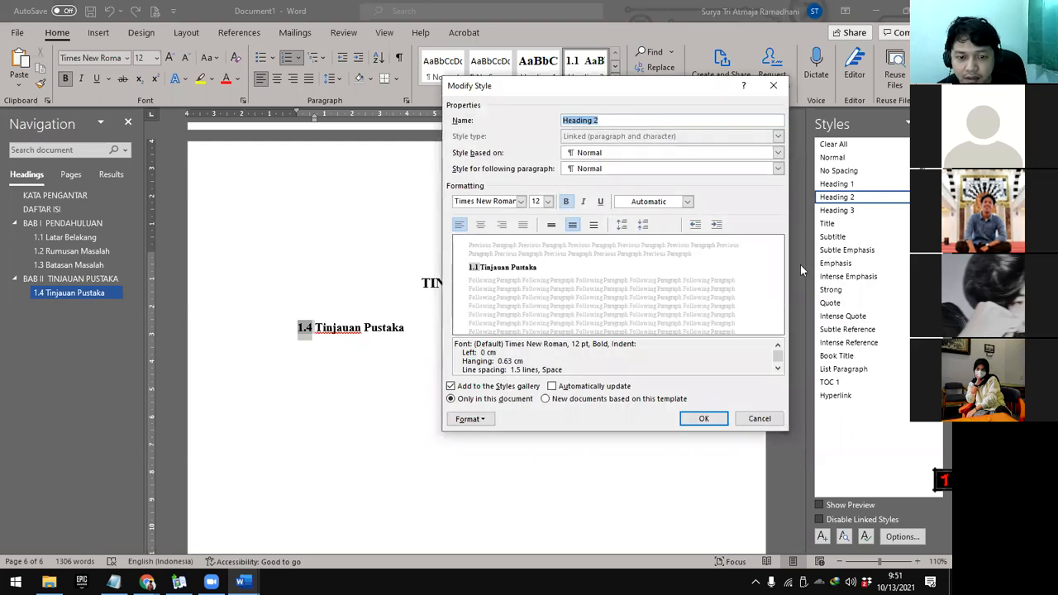
{"action": "left_click", "coordinate": [746, 418]}
{"action": "right_click", "coordinate": [308, 331]}
{"action": "left_click", "coordinate": [306, 329]}
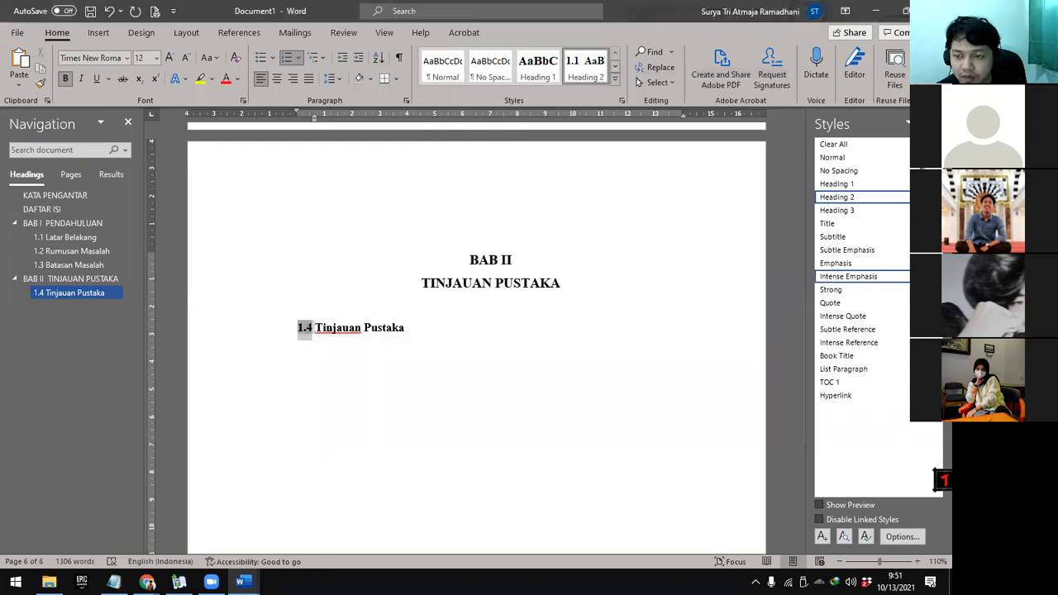
{"action": "right_click", "coordinate": [868, 197]}
{"action": "left_click", "coordinate": [881, 233]}
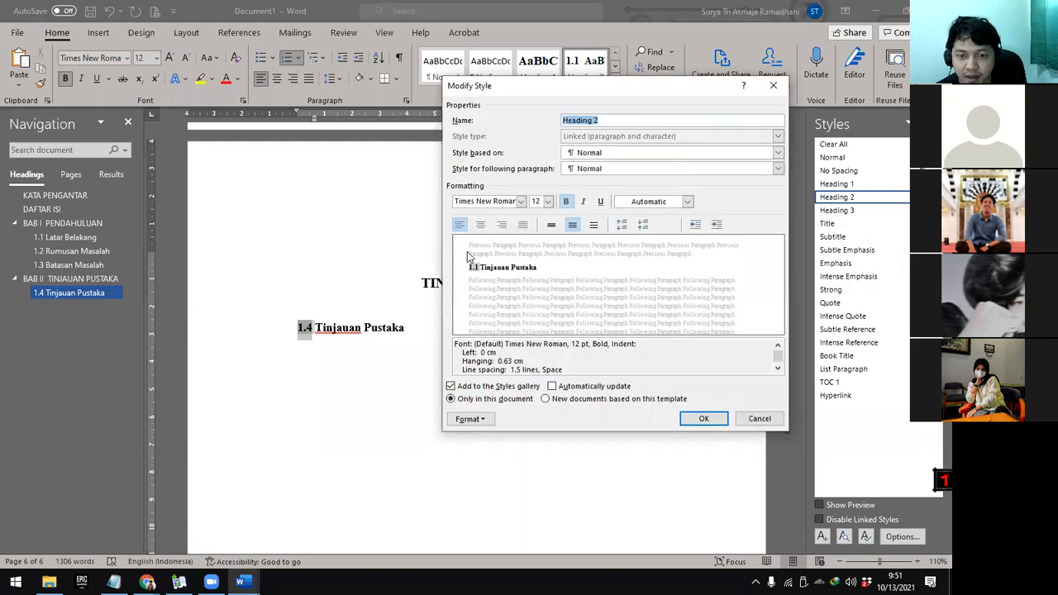
{"action": "left_click", "coordinate": [761, 420]}
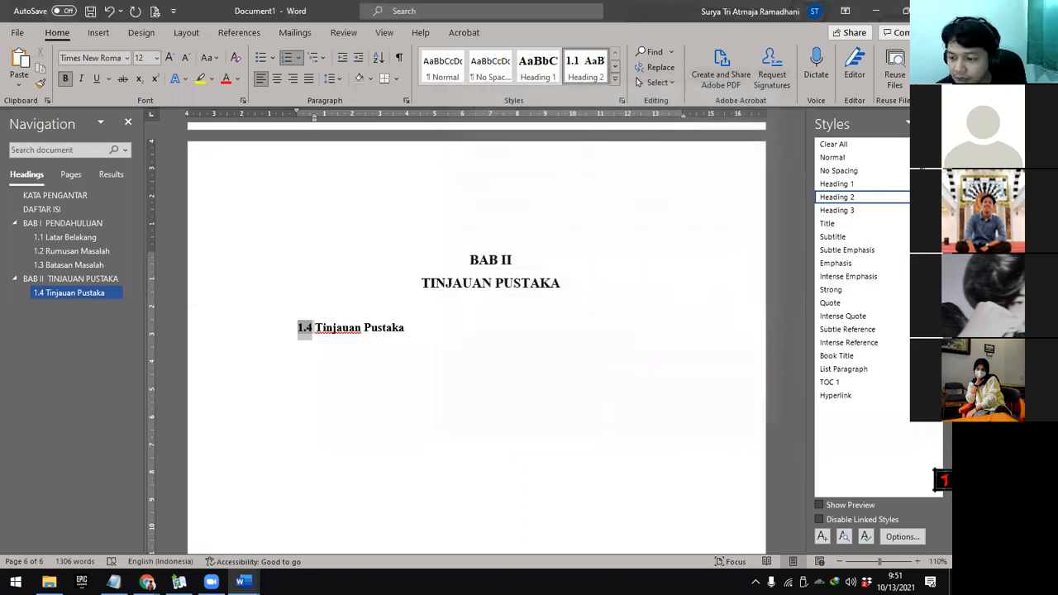
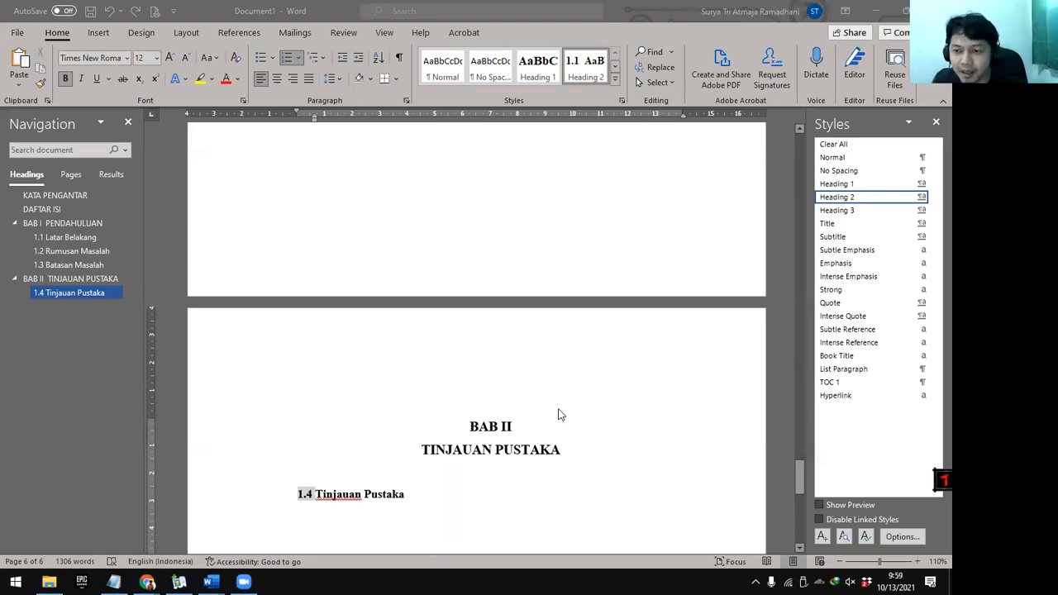
Undo the Heading 2 formatting of the Tinjauan Pustaka line below the chapter II title
{"action": "left_click", "coordinate": [406, 495]}
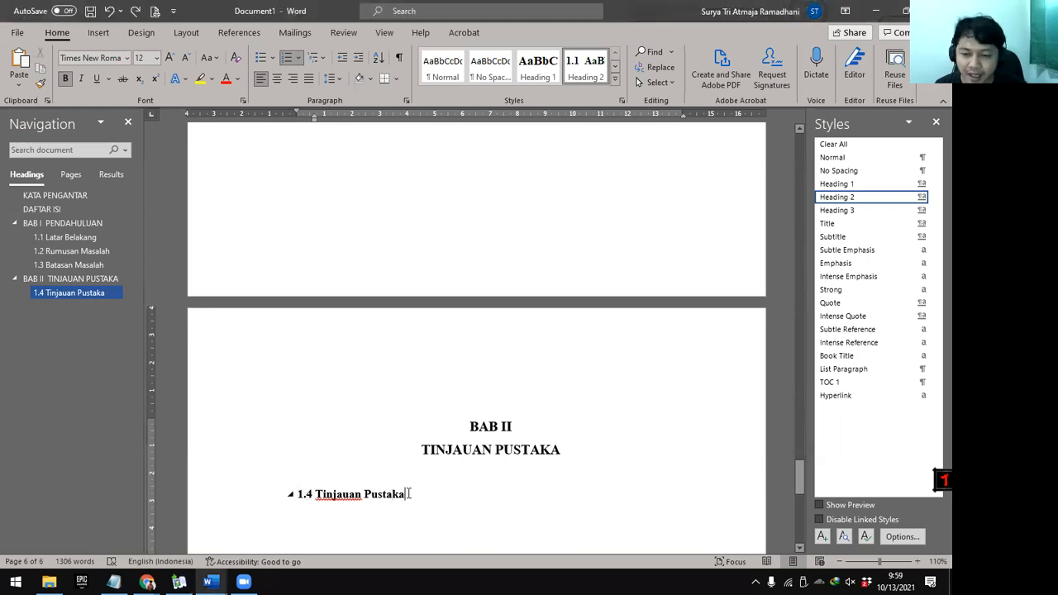
{"action": "right_click", "coordinate": [352, 496]}
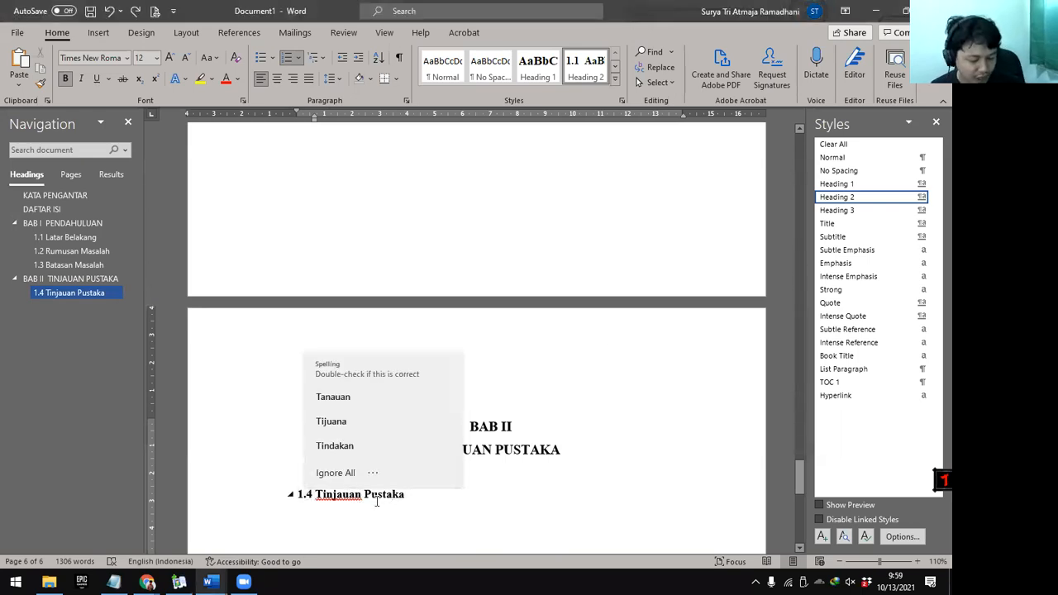
{"action": "right_click", "coordinate": [305, 496]}
{"action": "left_click", "coordinate": [385, 502]}
{"action": "key", "text": "ctrl+z"}
{"action": "key", "text": "ctrl+z"}
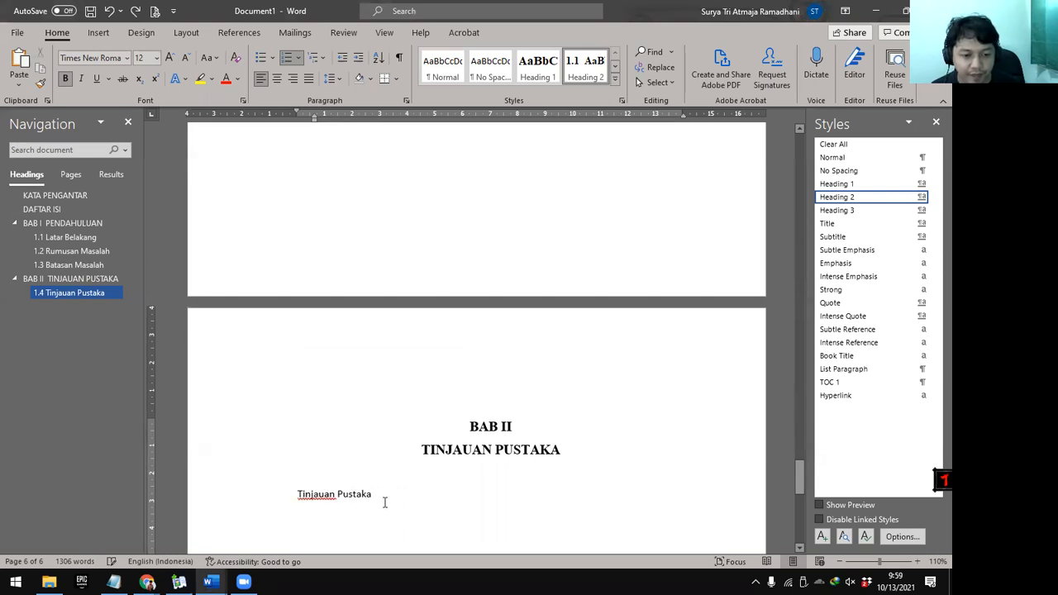
{"action": "key", "text": "ctrl+z"}
Start a new paragraph style from the Tinjauan Pustaka line, named "Heading 2 Bab2" and based on Heading 2
{"action": "left_click_drag", "start_coordinate": [391, 499], "coordinate": [298, 496]}
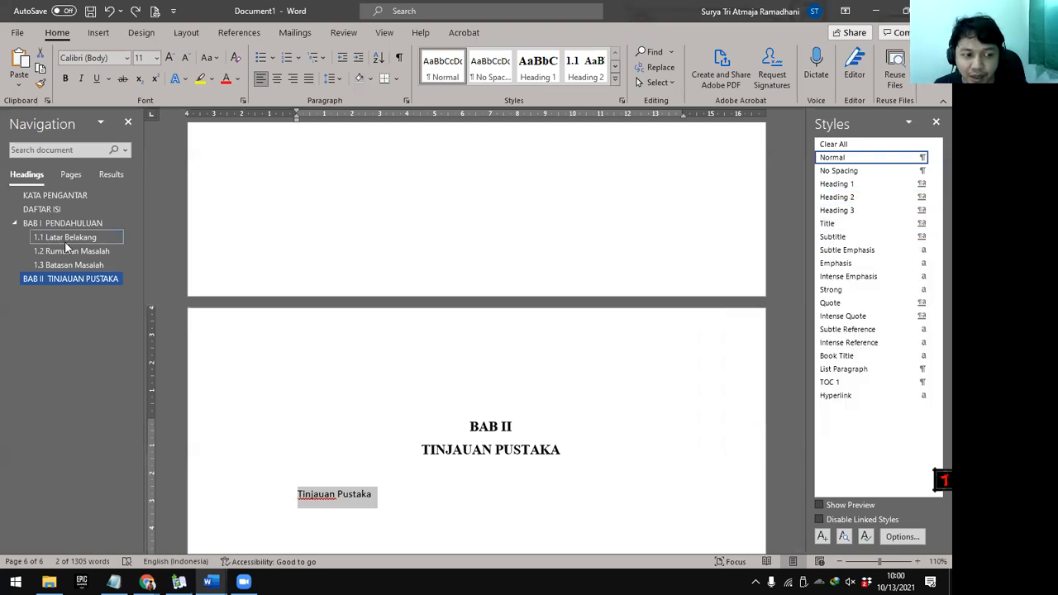
{"action": "left_click", "coordinate": [822, 538]}
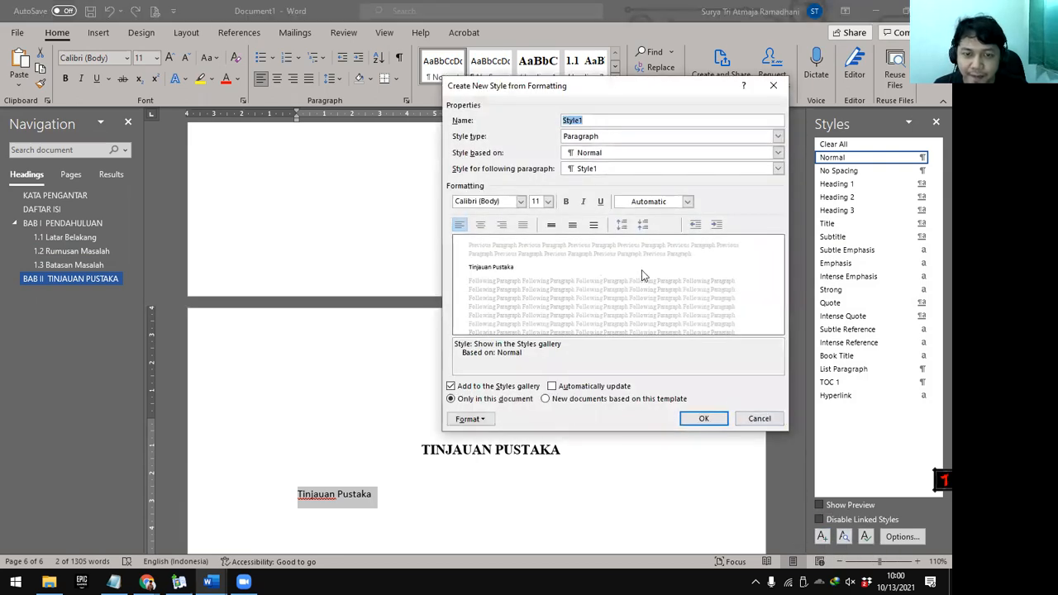
{"action": "left_click_drag", "start_coordinate": [599, 121], "coordinate": [556, 121]}
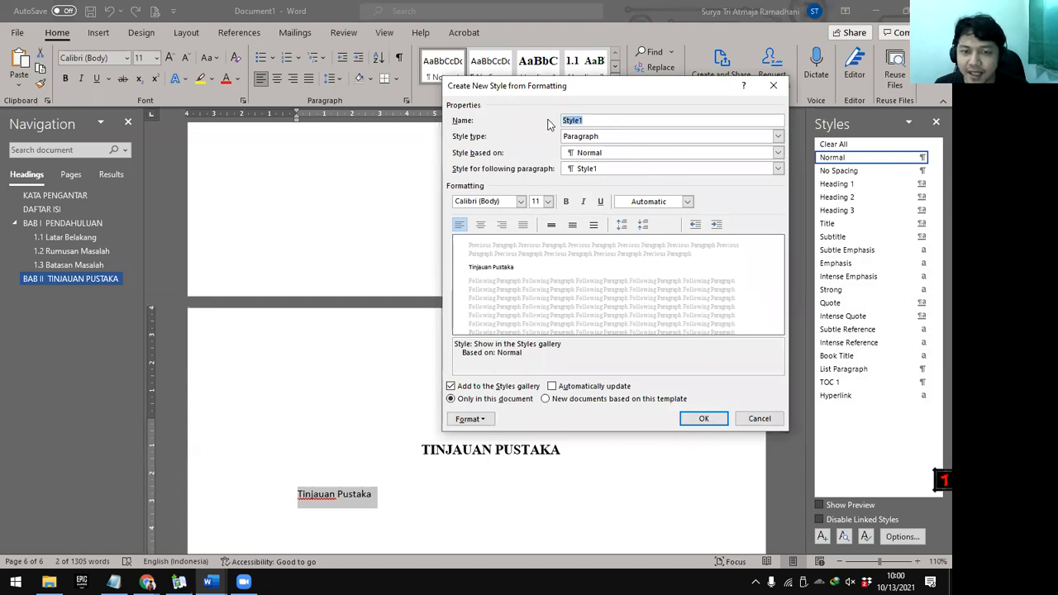
{"action": "type", "text": "Heading 2 Bab32"}
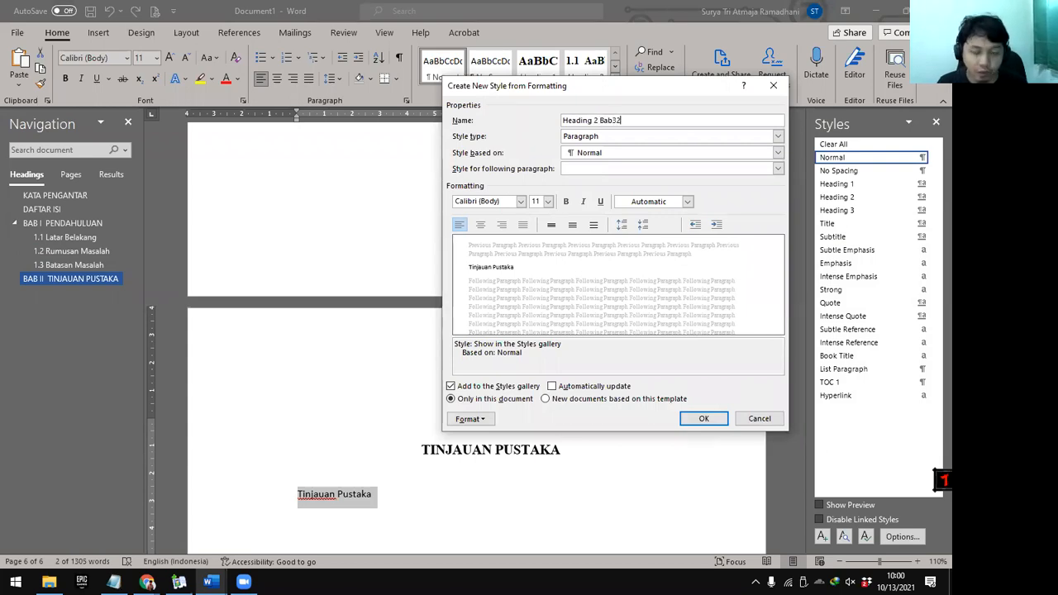
{"action": "key", "text": "BackSpace"}
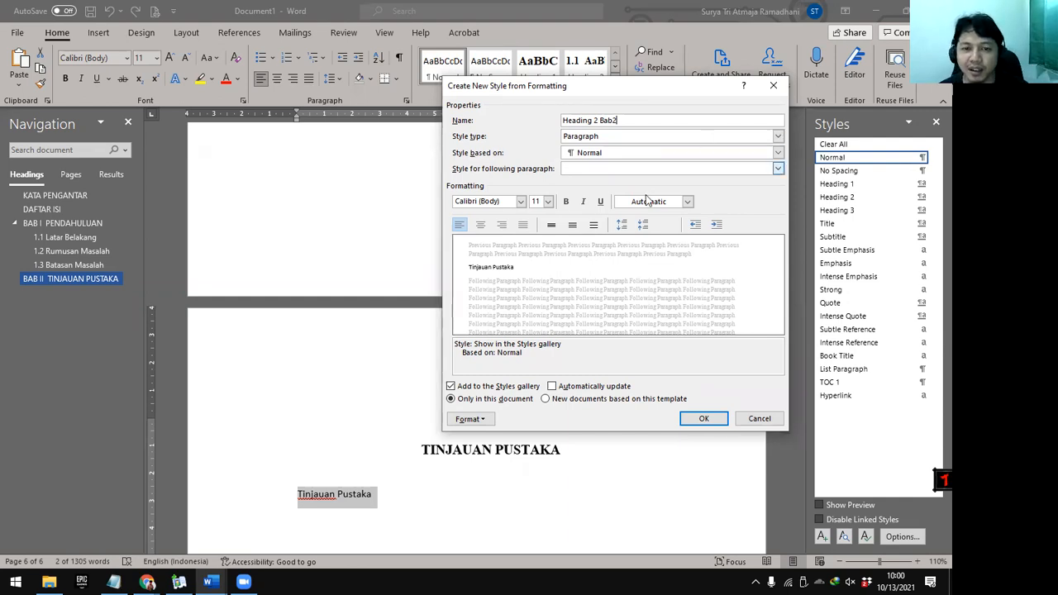
{"action": "left_click_drag", "start_coordinate": [644, 88], "coordinate": [591, 107]}
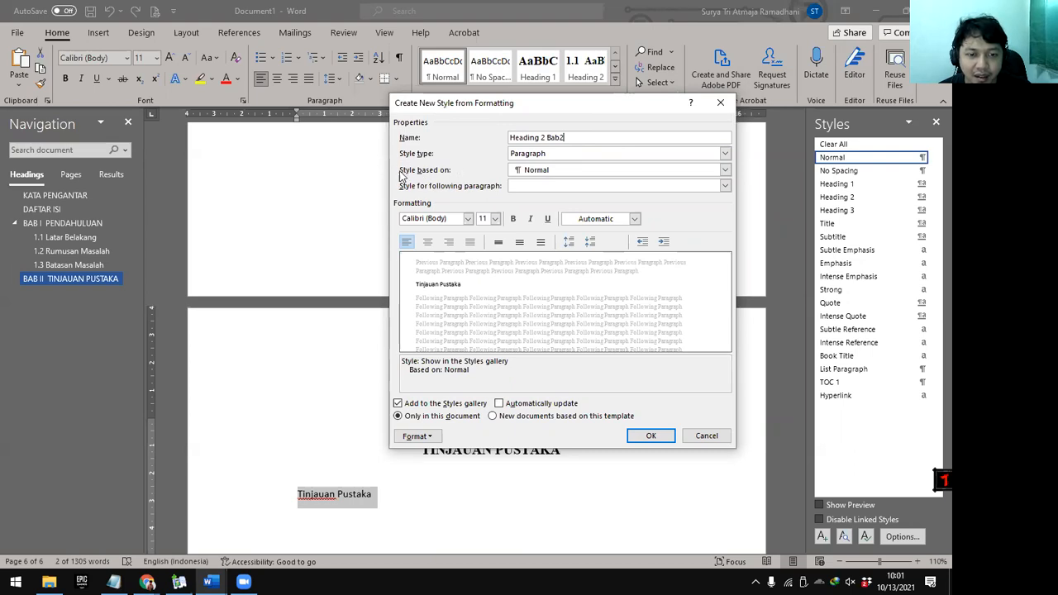
{"action": "left_click", "coordinate": [725, 169]}
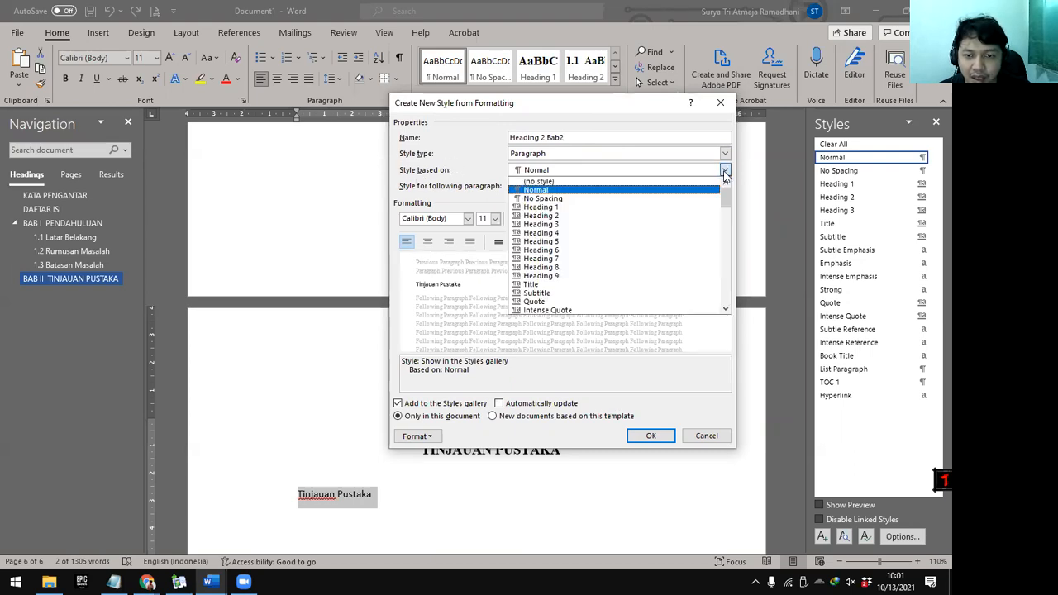
{"action": "left_click", "coordinate": [542, 216]}
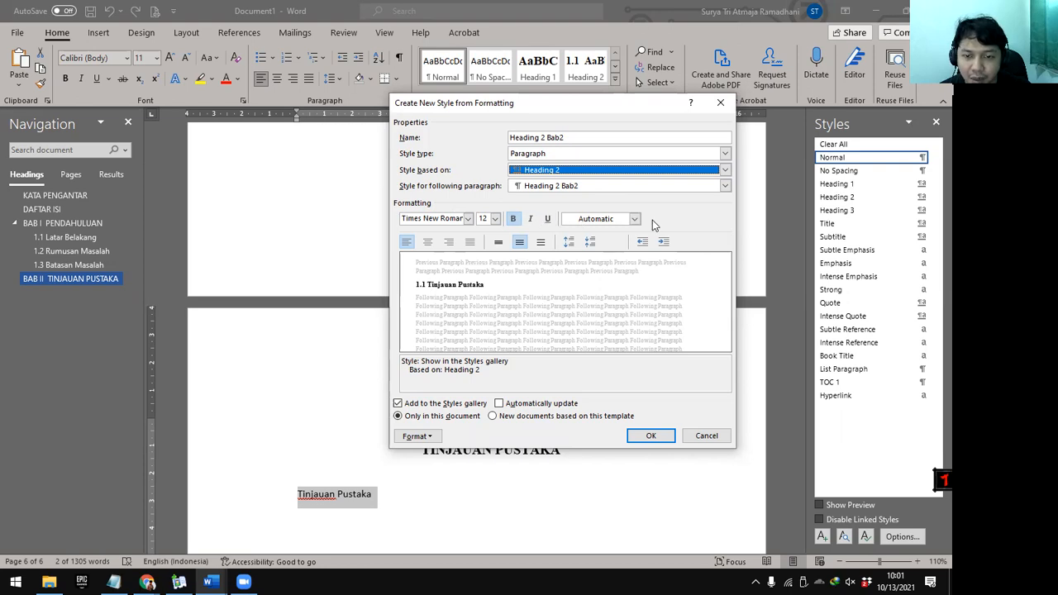
Define a new 2.1 number format for the "Heading 2 Bab2" style and create the style on the Tinjauan Pustaka line
{"action": "left_click", "coordinate": [429, 436]}
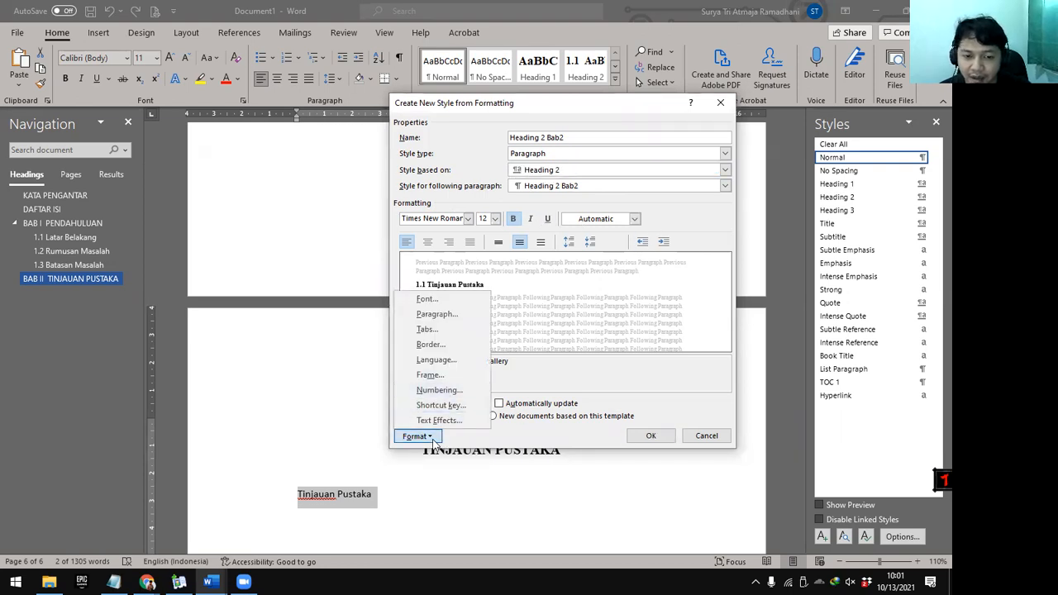
{"action": "left_click", "coordinate": [453, 390]}
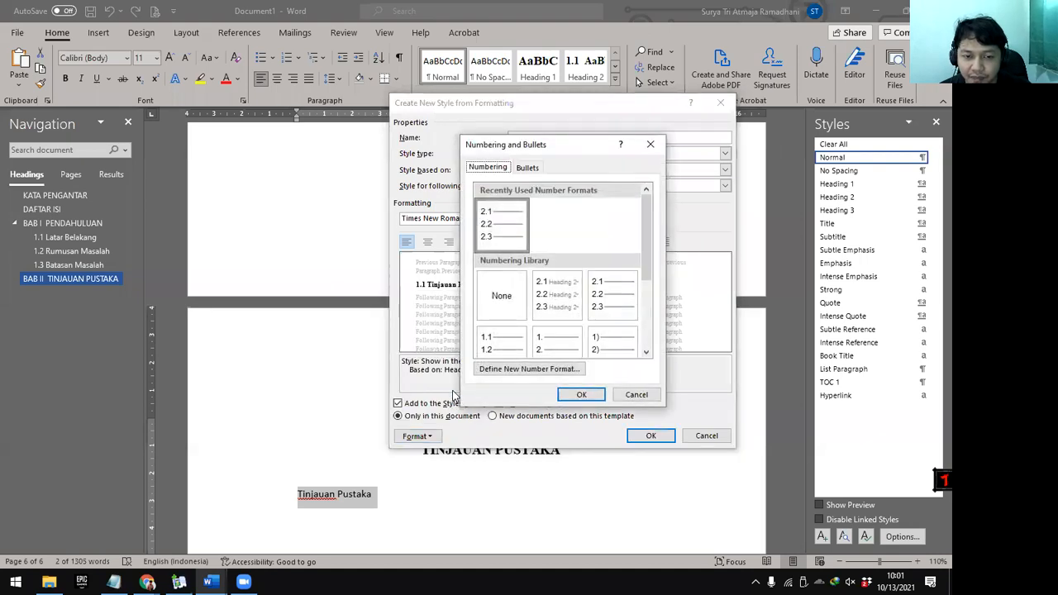
{"action": "left_click_drag", "start_coordinate": [647, 218], "coordinate": [652, 212]}
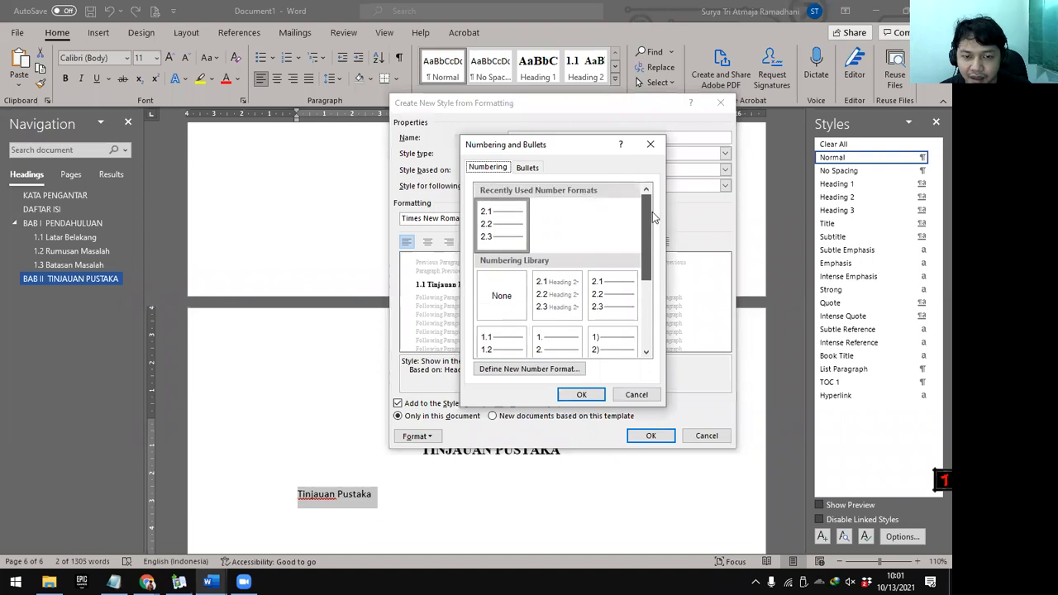
{"action": "left_click", "coordinate": [558, 371]}
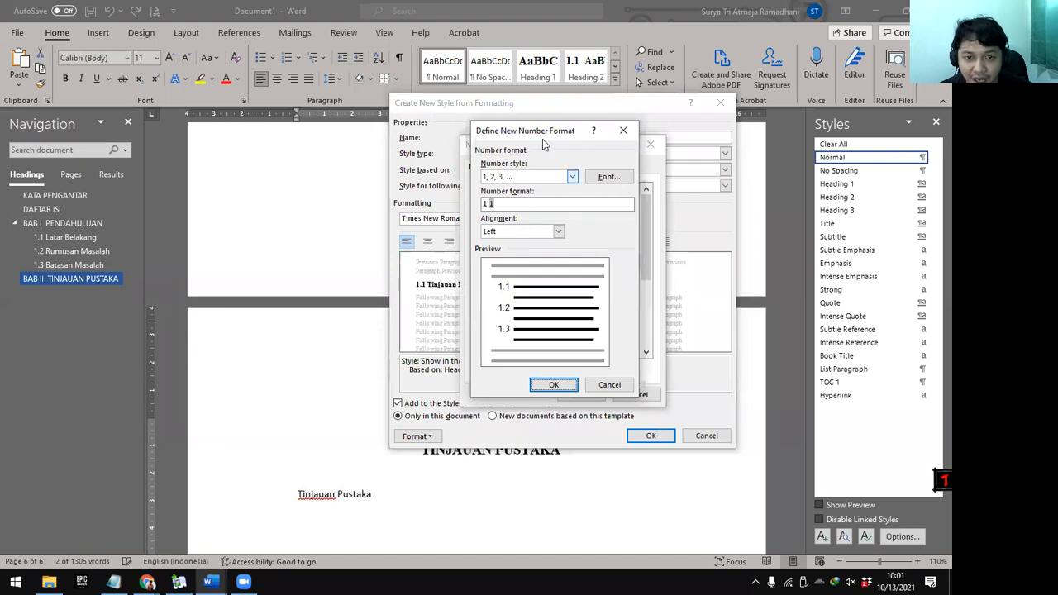
{"action": "left_click_drag", "start_coordinate": [546, 134], "coordinate": [619, 209]}
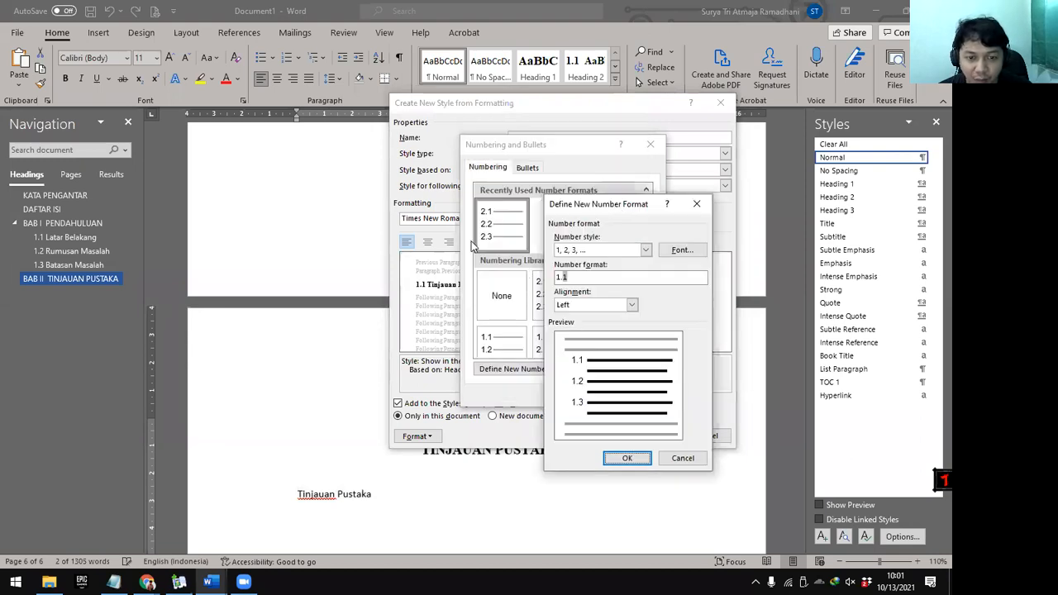
{"action": "left_click", "coordinate": [560, 276]}
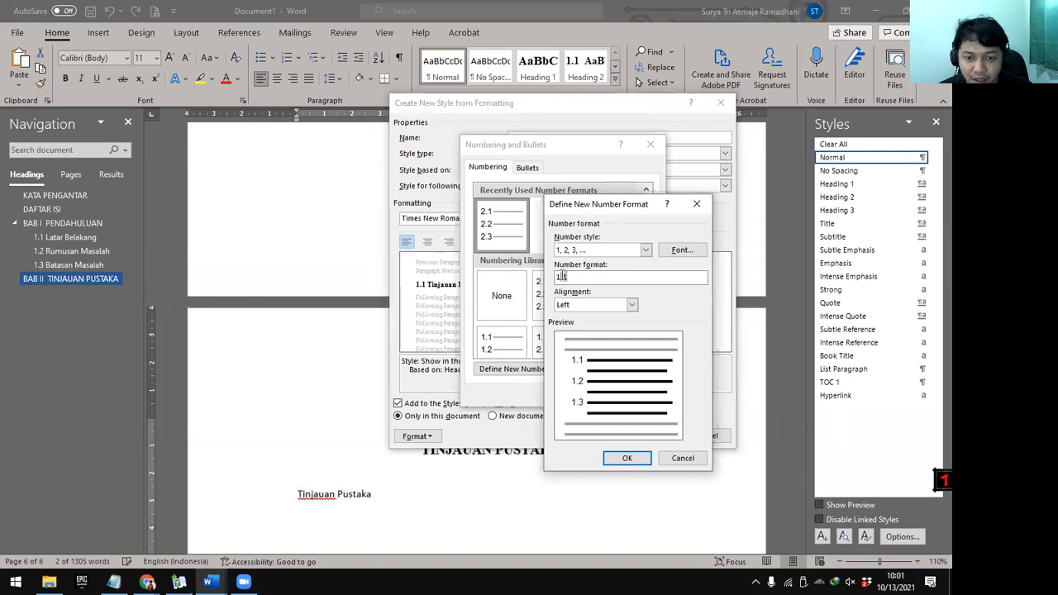
{"action": "key", "text": "BackSpace"}
{"action": "type", "text": "2"}
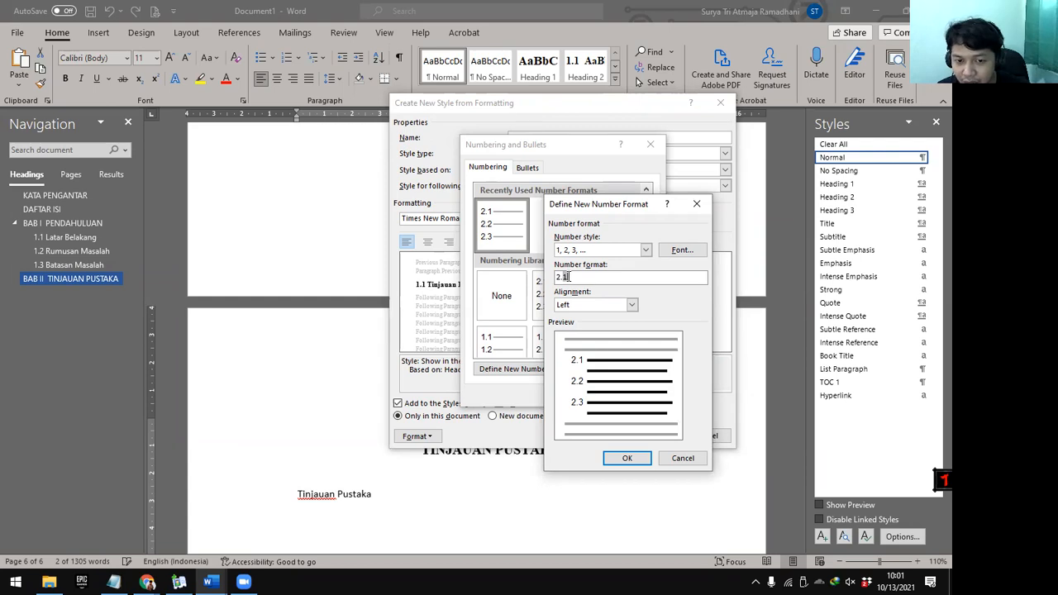
{"action": "left_click", "coordinate": [628, 459]}
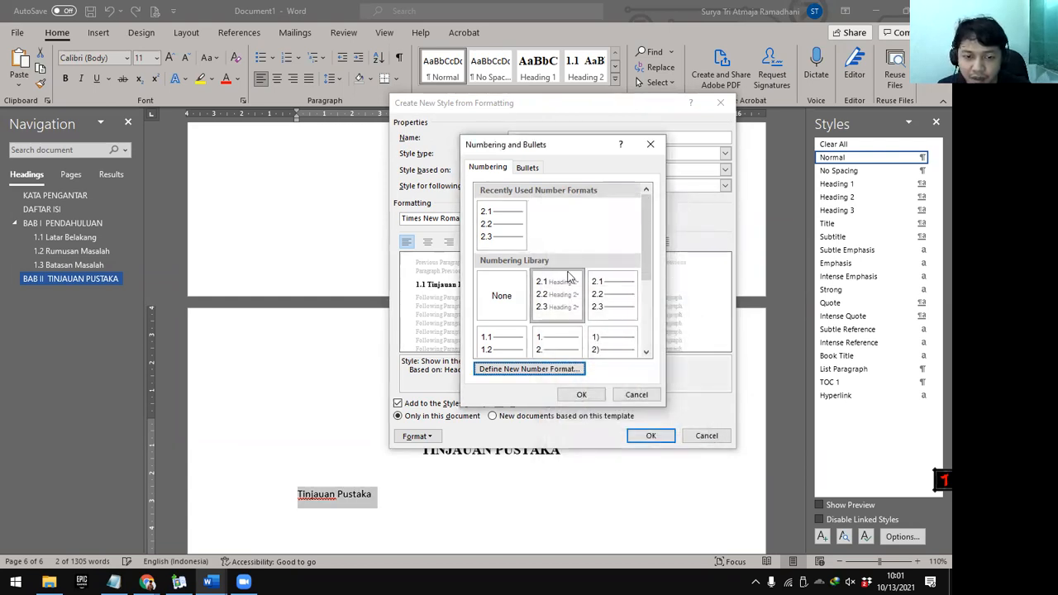
{"action": "left_click", "coordinate": [581, 396]}
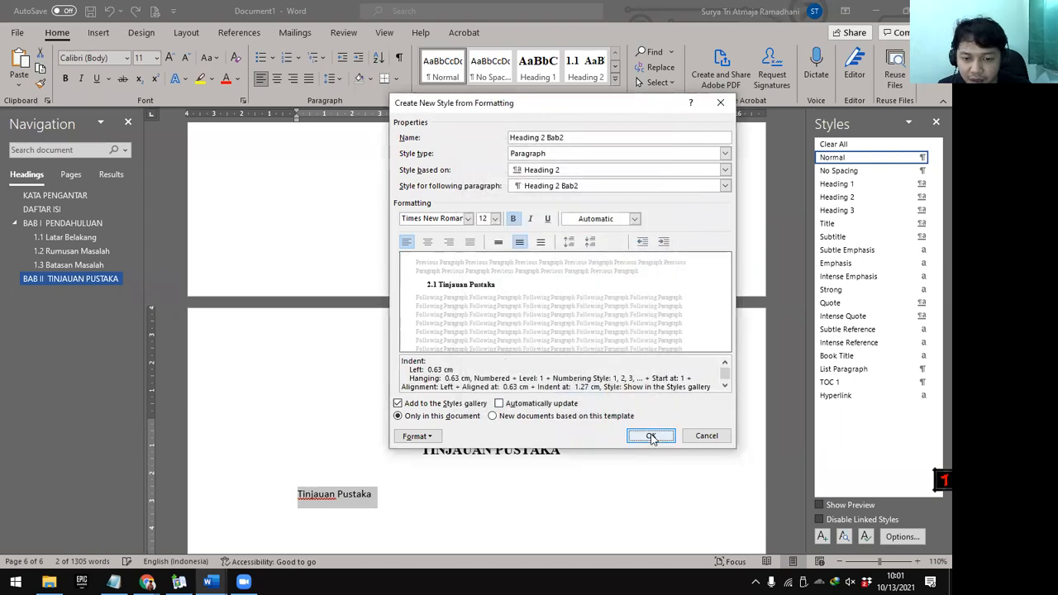
{"action": "left_click", "coordinate": [652, 437]}
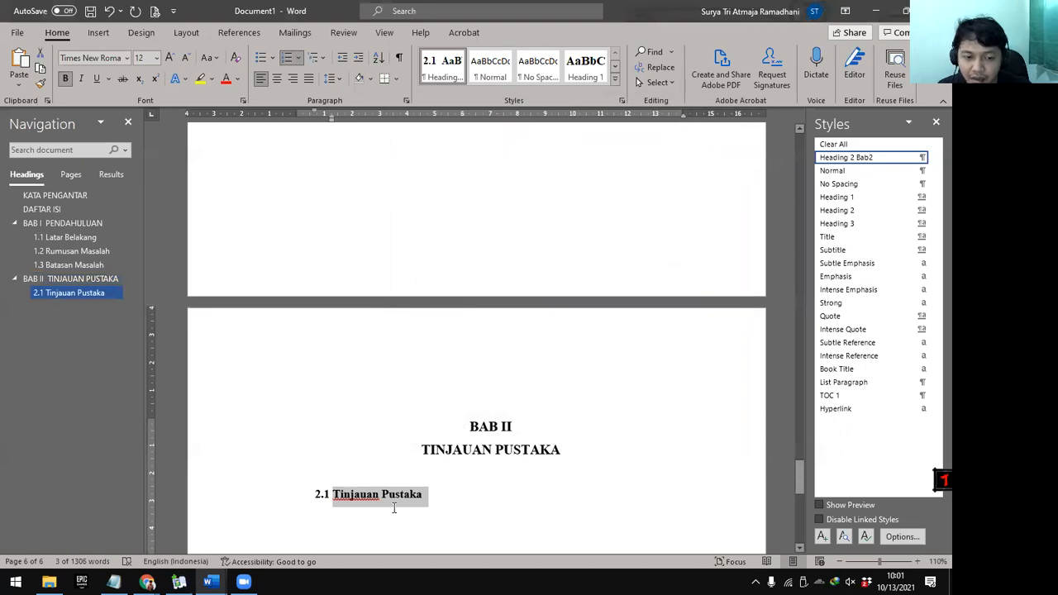
Undo the creation of the "Heading 2 Bab2" style so the Tinjauan Pustaka line is plain Normal text
{"action": "left_click", "coordinate": [446, 493]}
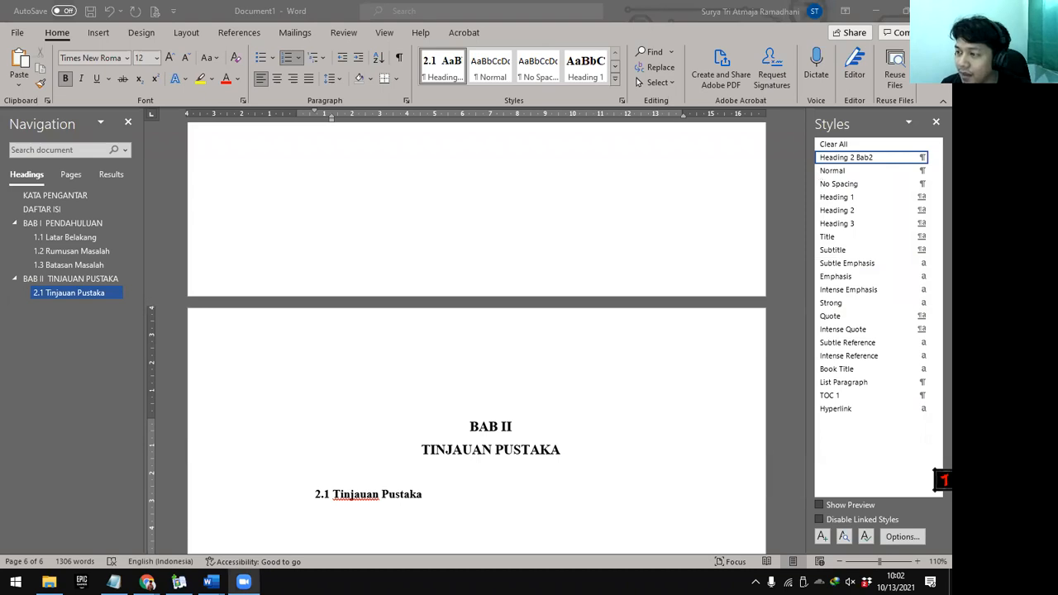
{"action": "left_click", "coordinate": [482, 502]}
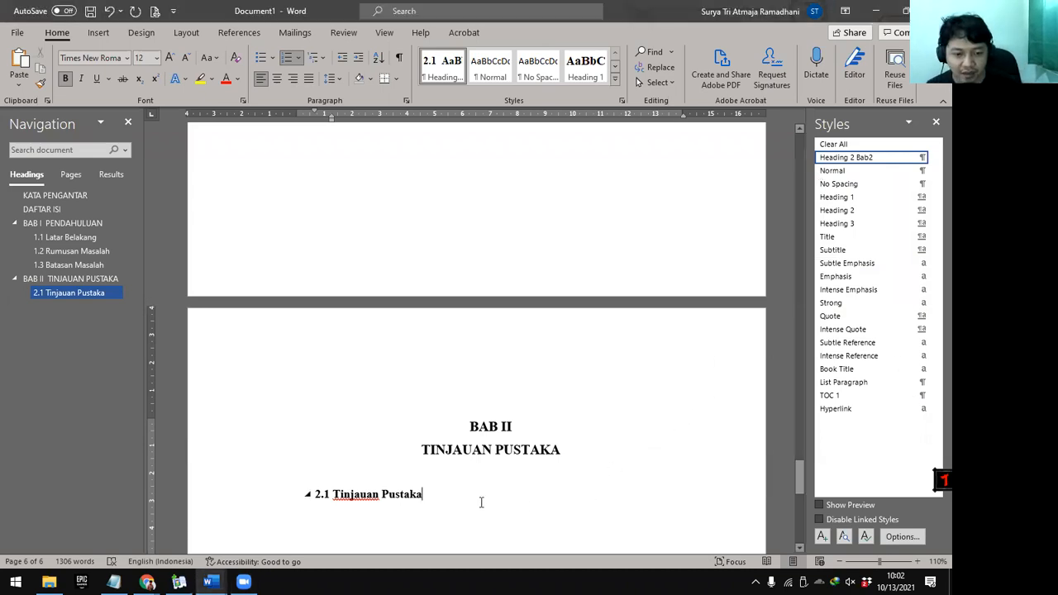
{"action": "key", "text": "ctrl+z"}
{"action": "key", "text": "ctrl+z"}
{"action": "key", "text": "ctrl+z"}
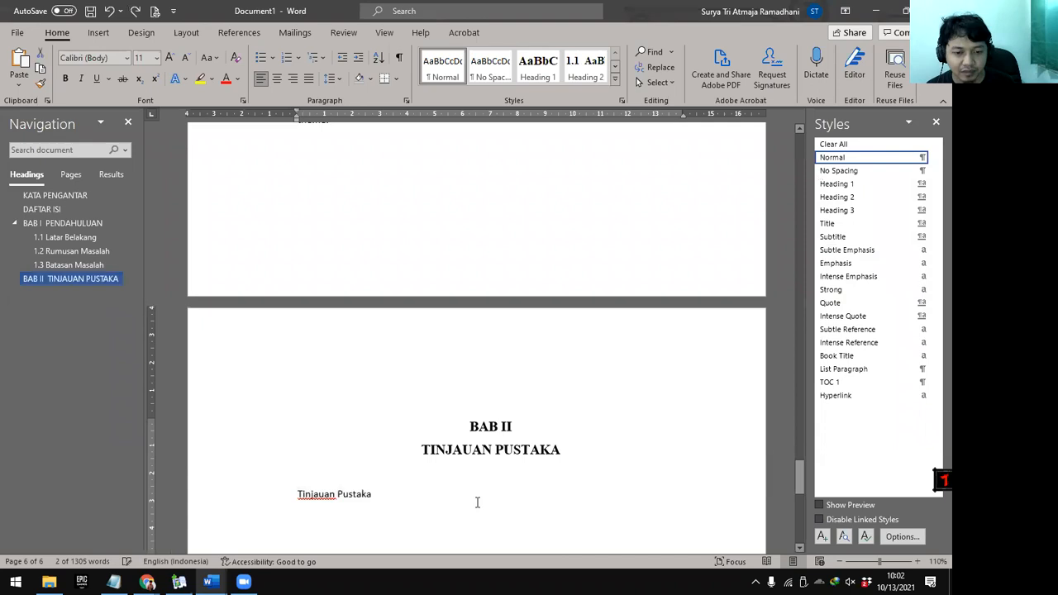
Reapply the Heading 2 style to the Batasan Masalah line in chapter I, and return to the Tinjauan Pustaka line in chapter II
{"action": "scroll", "coordinate": [454, 398], "scroll_direction": "up", "scroll_amount": 2}
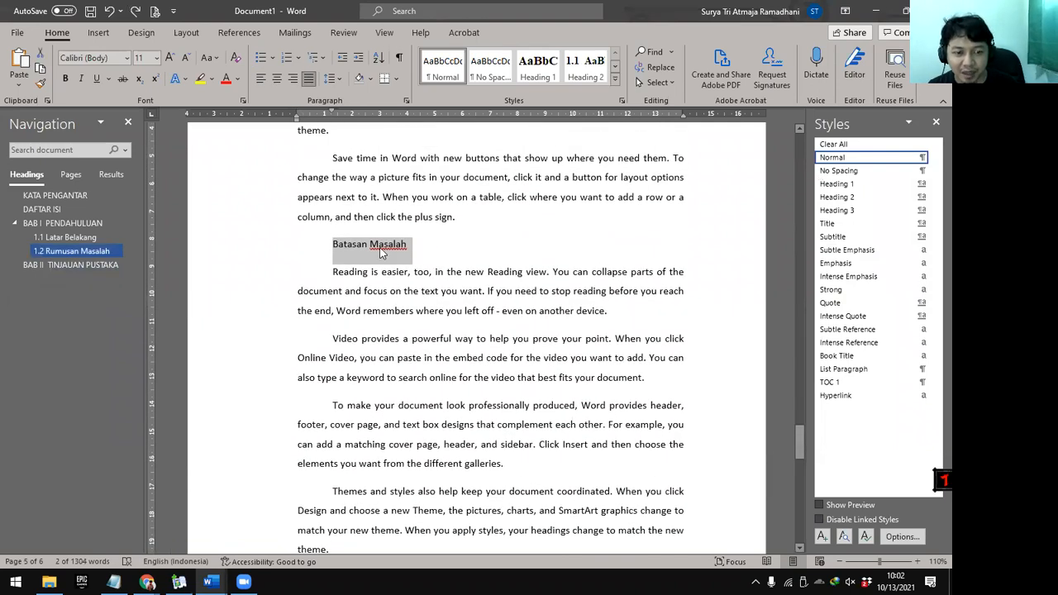
{"action": "left_click", "coordinate": [859, 199]}
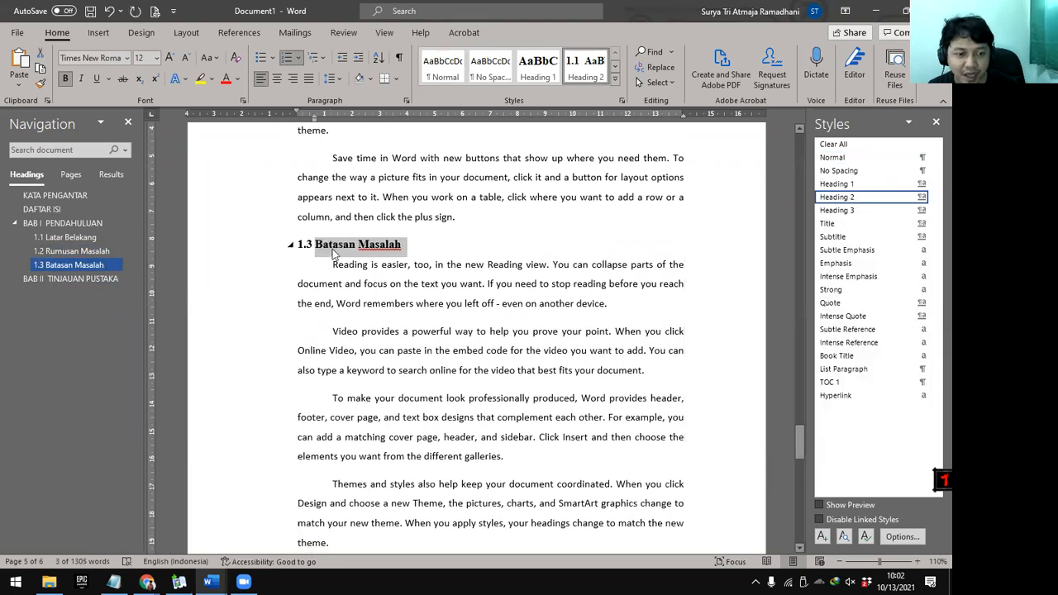
{"action": "scroll", "coordinate": [337, 248], "scroll_direction": "up", "scroll_amount": 6}
{"action": "scroll", "coordinate": [337, 248], "scroll_direction": "down", "scroll_amount": 2}
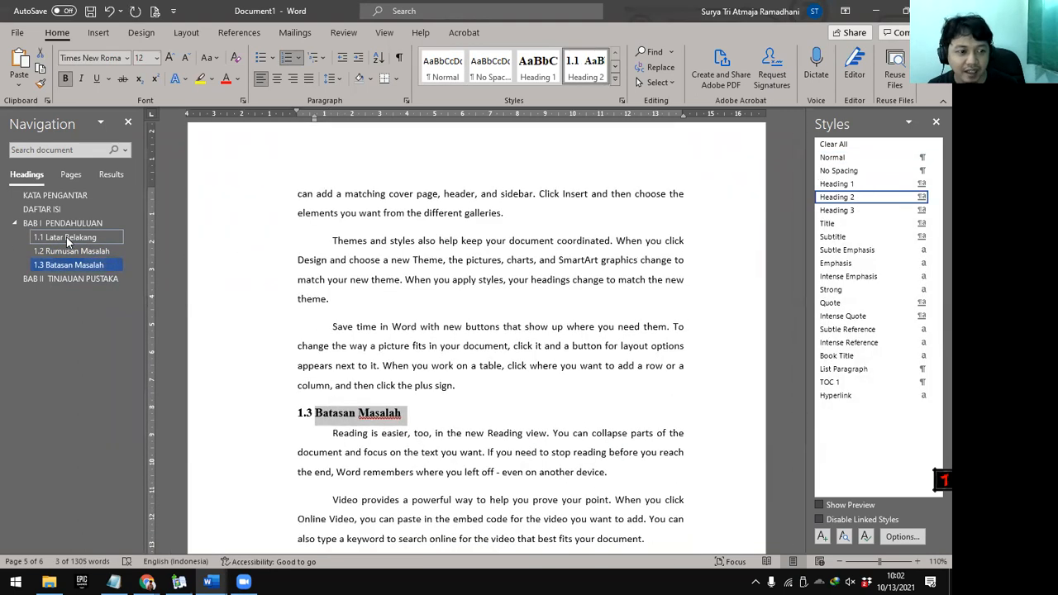
{"action": "scroll", "coordinate": [423, 302], "scroll_direction": "down", "scroll_amount": 12}
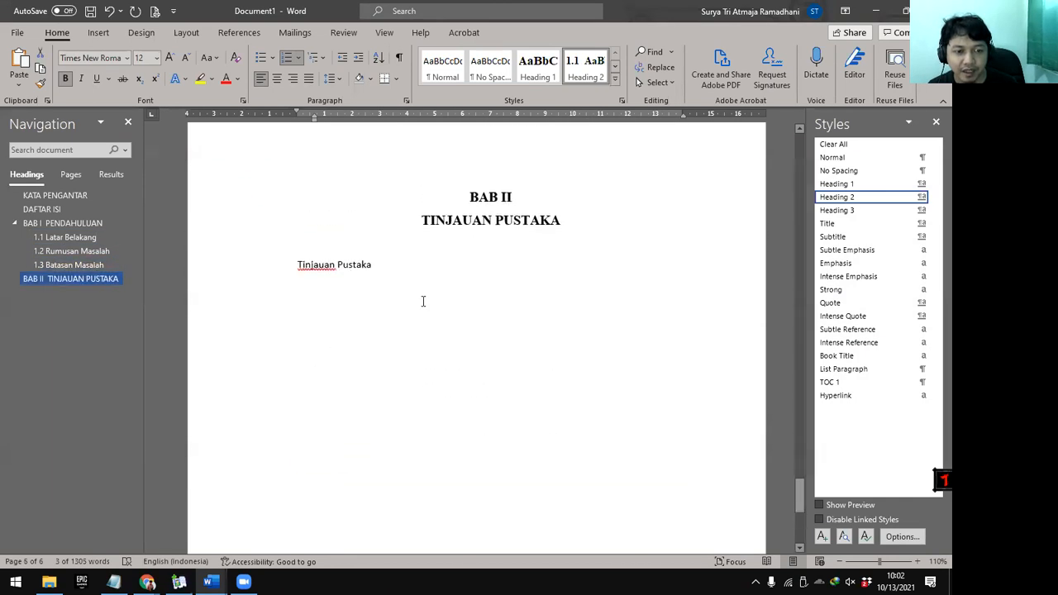
{"action": "scroll", "coordinate": [423, 303], "scroll_direction": "up", "scroll_amount": 2}
{"action": "left_click", "coordinate": [444, 315]}
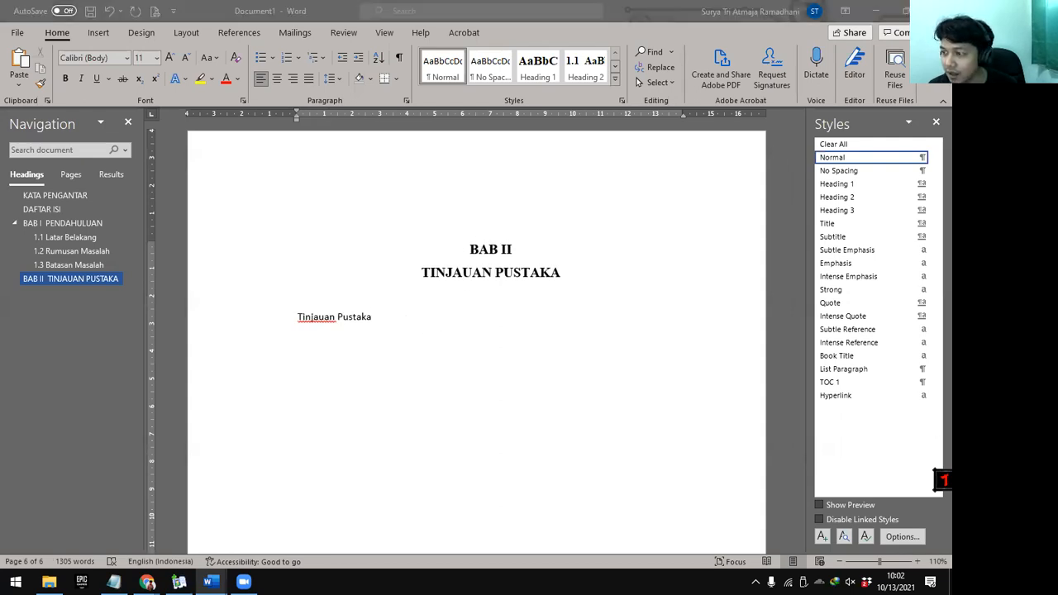
Switch to the other open thesis document and examine how its chapter II subchapter headings are numbered, from Tinjauan Pustaka to Pertanyaan Penelitian
{"action": "key", "text": "alt+Tab"}
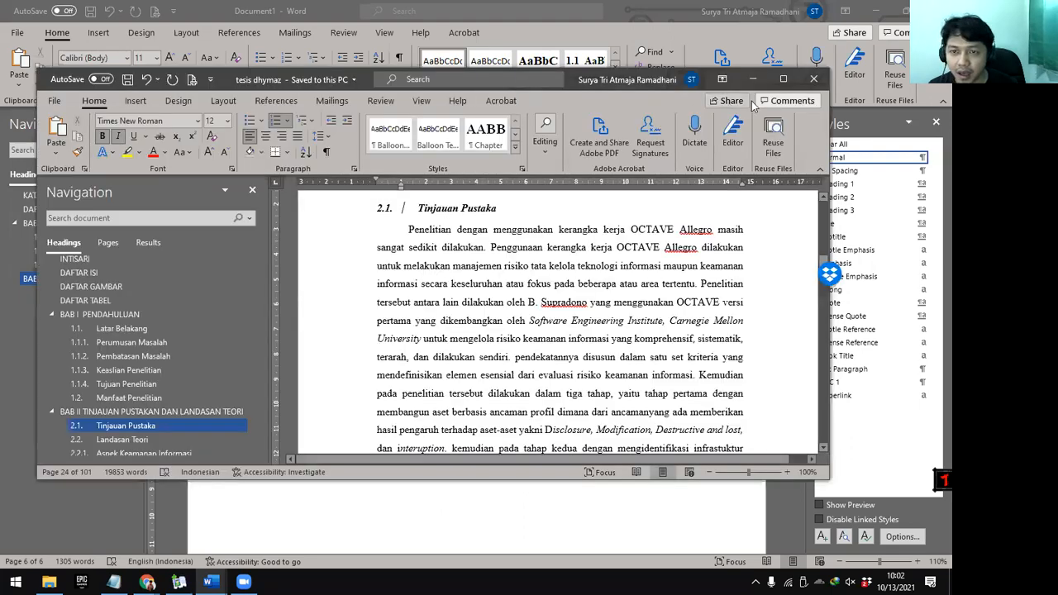
{"action": "left_click", "coordinate": [791, 80]}
{"action": "scroll", "coordinate": [421, 291], "scroll_direction": "up", "scroll_amount": 3}
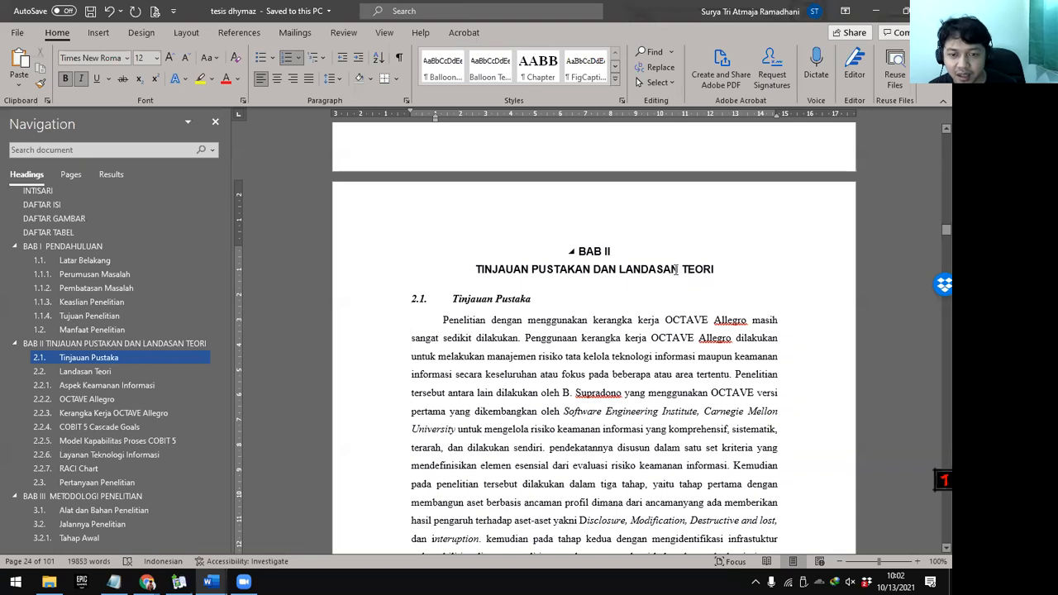
{"action": "left_click", "coordinate": [417, 298]}
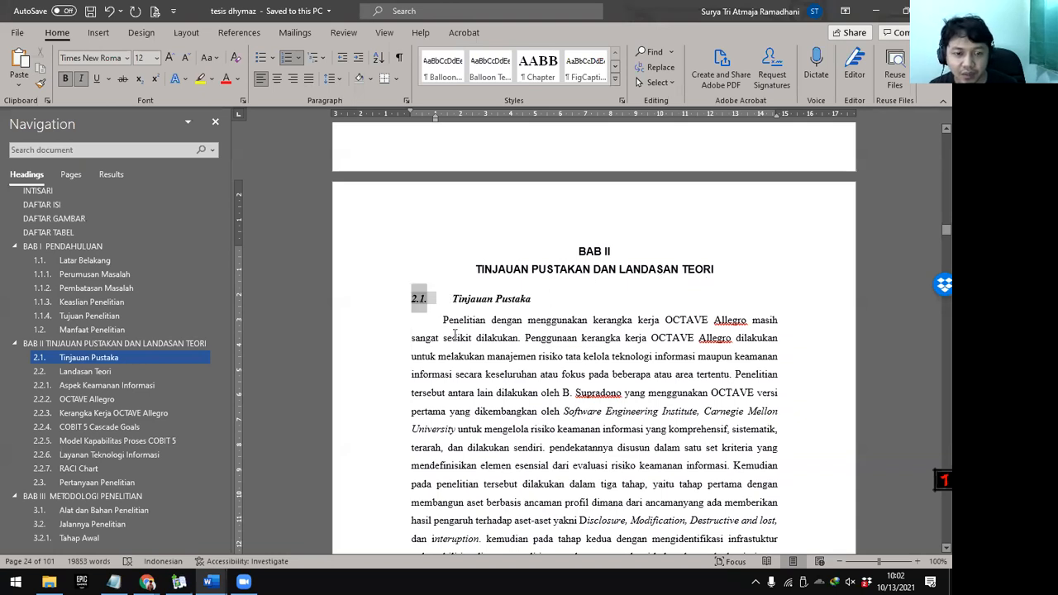
{"action": "left_click", "coordinate": [80, 372]}
{"action": "left_click", "coordinate": [111, 484]}
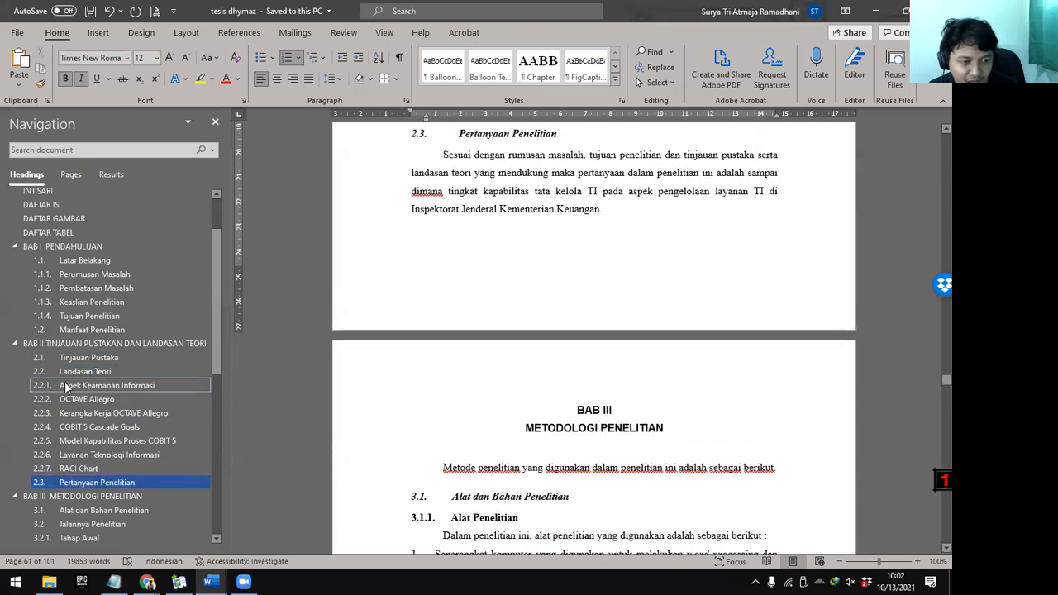
{"action": "left_click", "coordinate": [83, 363]}
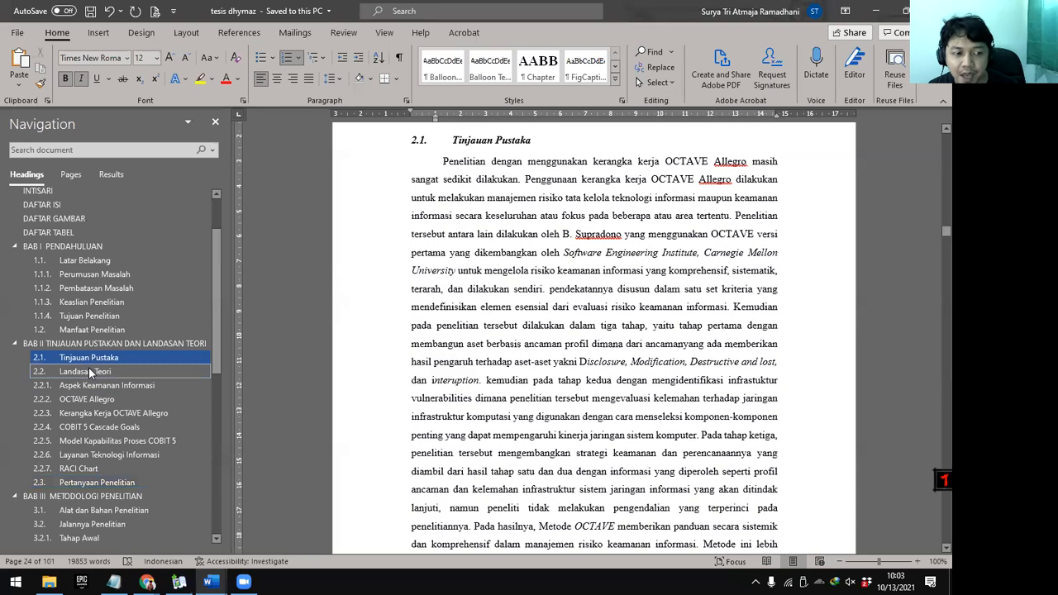
{"action": "left_click", "coordinate": [88, 371]}
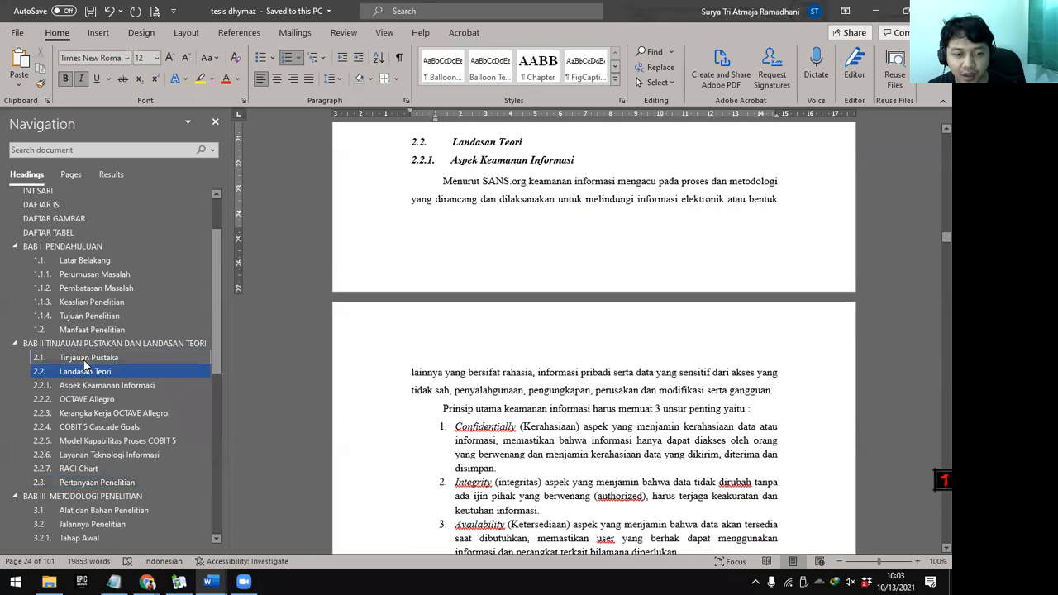
{"action": "left_click", "coordinate": [84, 358]}
{"action": "left_click", "coordinate": [77, 373]}
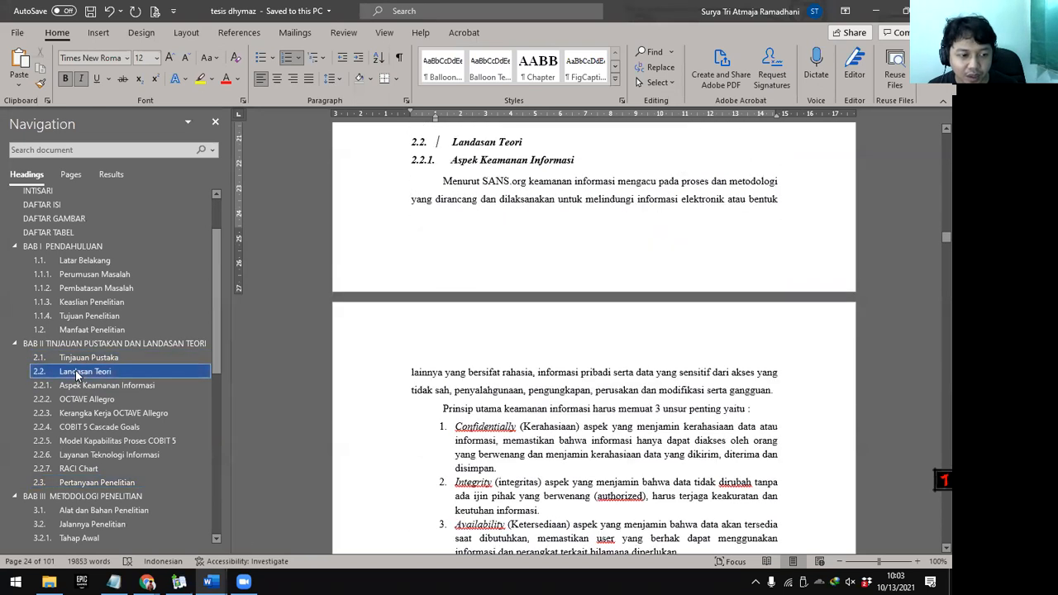
{"action": "left_click", "coordinate": [70, 483]}
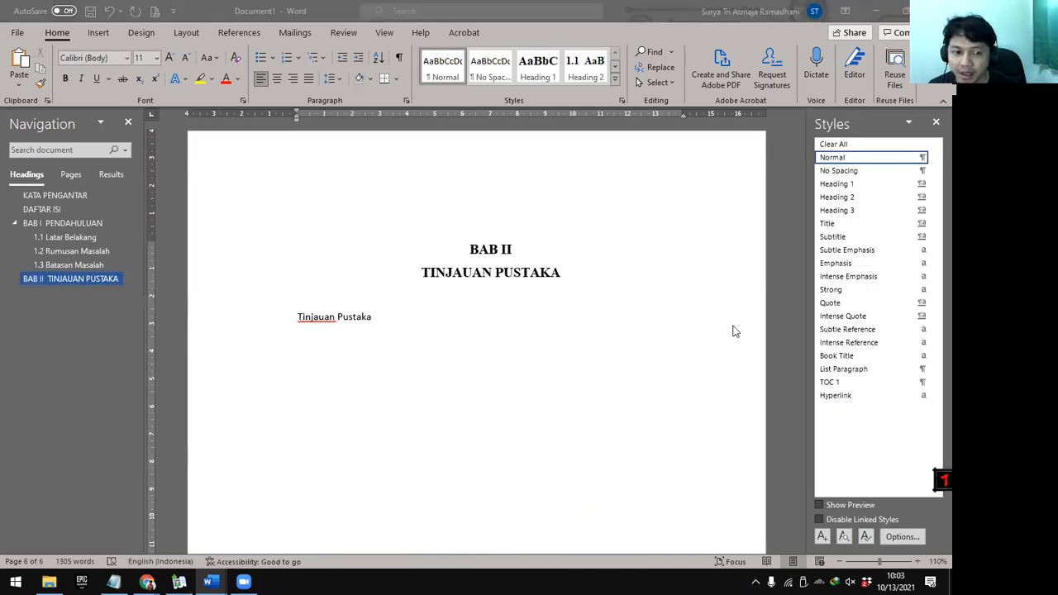
Apply the Heading 2 style to the Tinjauan Pustaka line below the chapter II title in Document1
{"action": "left_click_drag", "start_coordinate": [387, 317], "coordinate": [299, 317]}
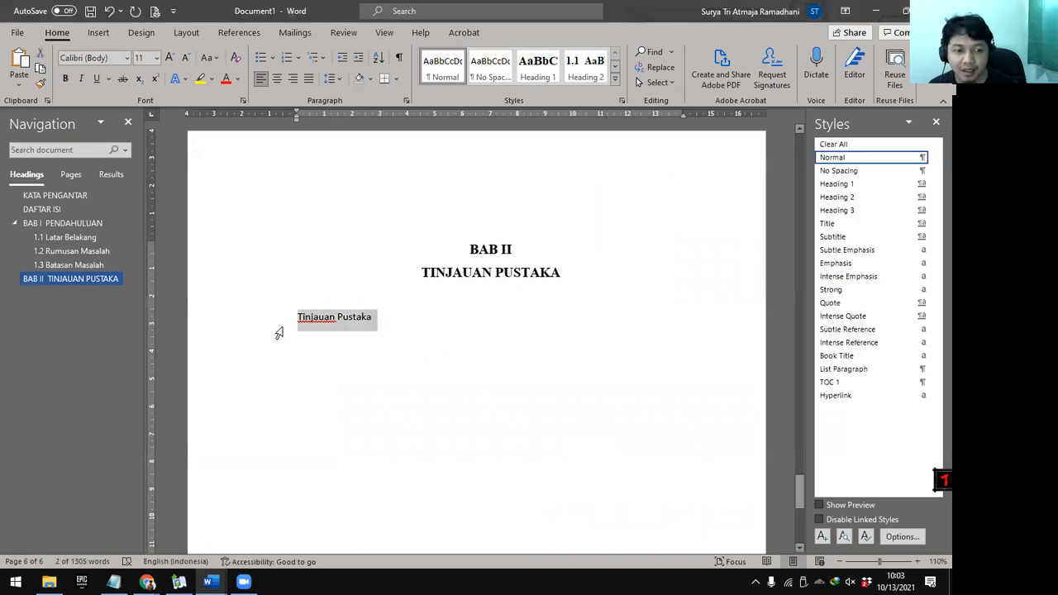
{"action": "left_click", "coordinate": [406, 320]}
{"action": "left_click_drag", "start_coordinate": [379, 317], "coordinate": [299, 318]}
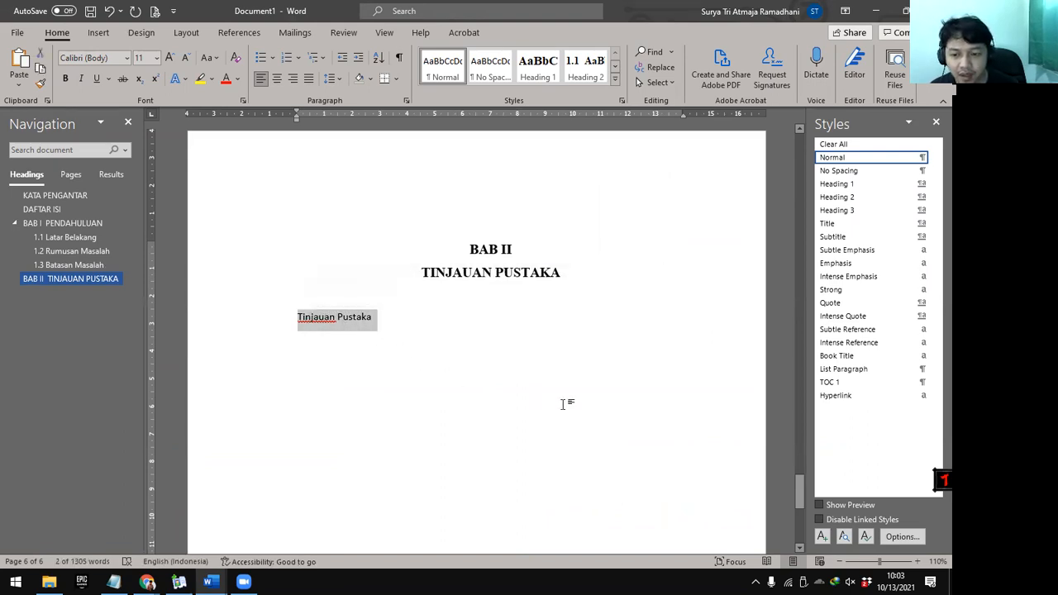
{"action": "left_click", "coordinate": [850, 199]}
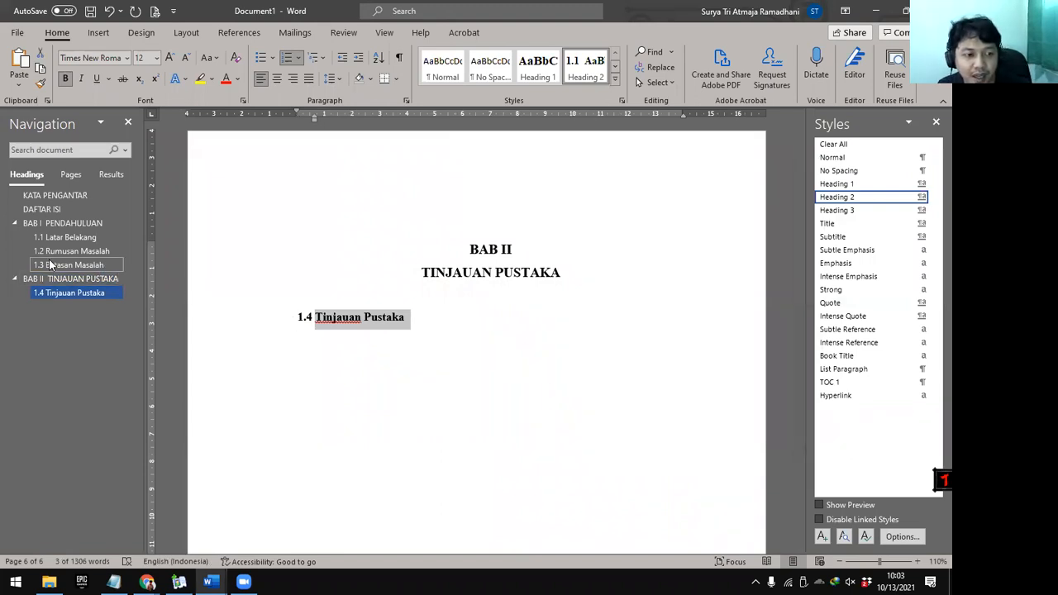
Compare the Tinjauan Pustaka heading's numbering with the Batasan Masalah heading in chapter I, and open the Heading 2 style's options
{"action": "scroll", "coordinate": [315, 261], "scroll_direction": "up", "scroll_amount": 2}
{"action": "scroll", "coordinate": [316, 260], "scroll_direction": "up", "scroll_amount": 10}
{"action": "scroll", "coordinate": [346, 305], "scroll_direction": "up", "scroll_amount": 1}
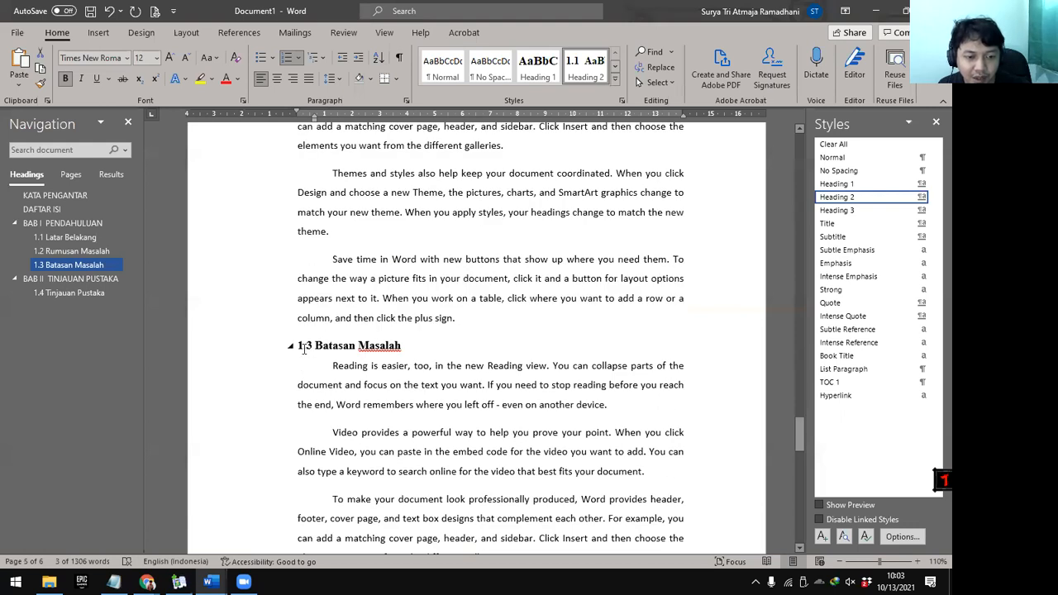
{"action": "scroll", "coordinate": [311, 355], "scroll_direction": "down", "scroll_amount": 10}
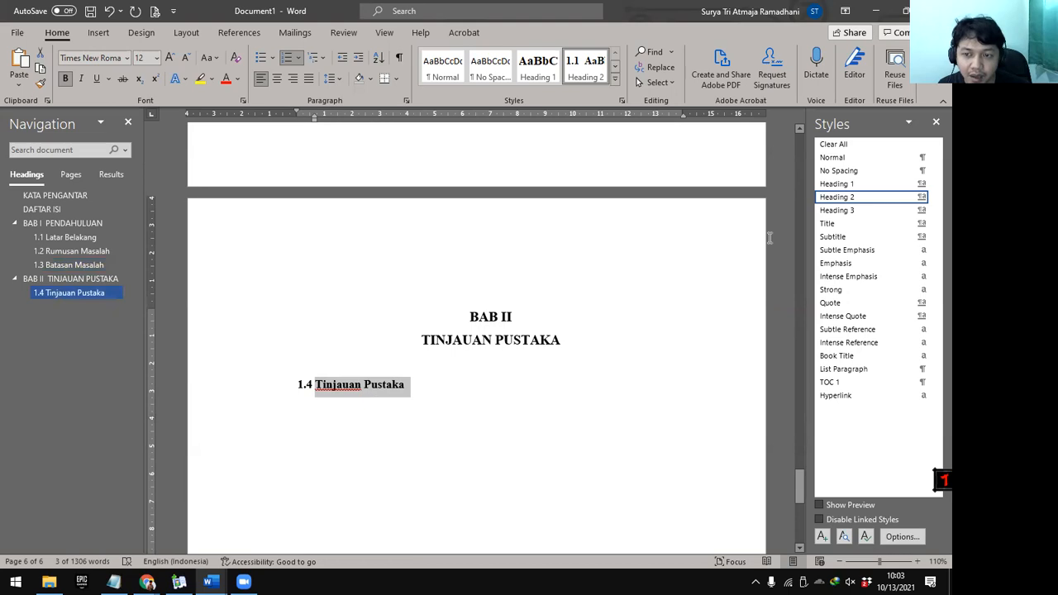
{"action": "mouse_move", "coordinate": [935, 204]}
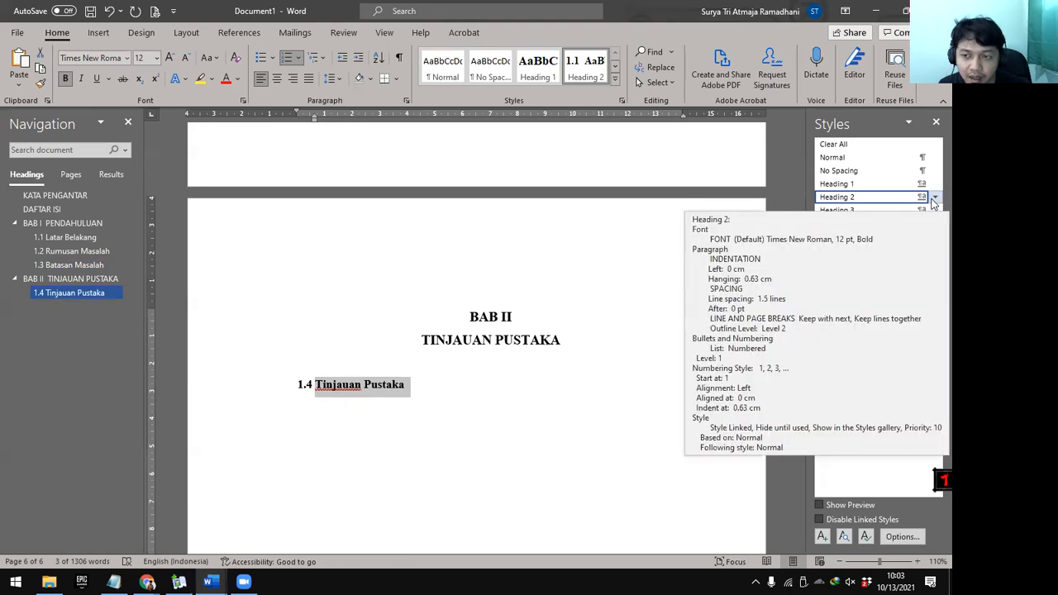
{"action": "left_click", "coordinate": [935, 199]}
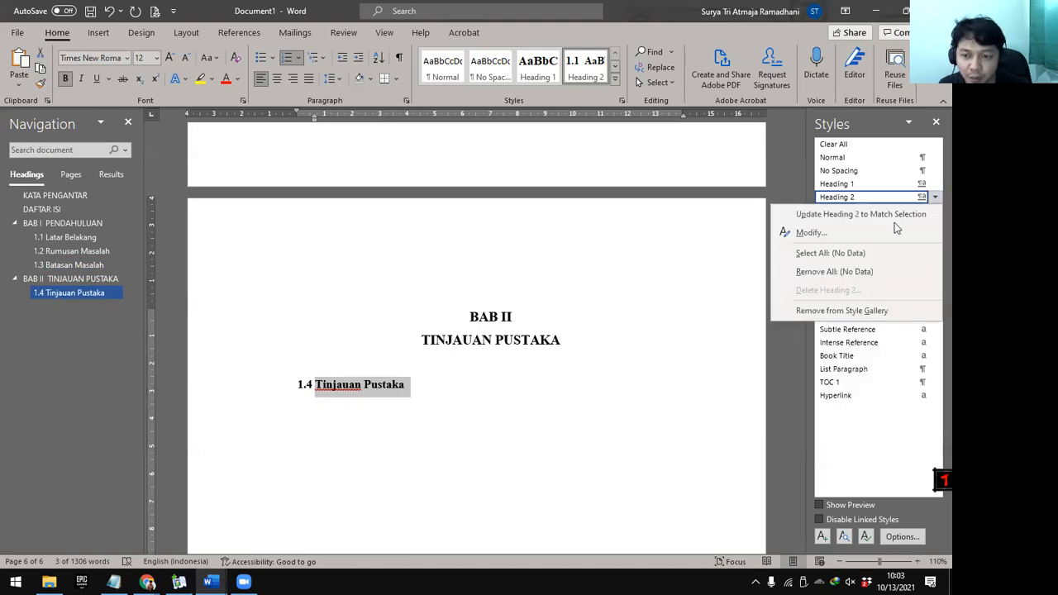
{"action": "left_click", "coordinate": [790, 230]}
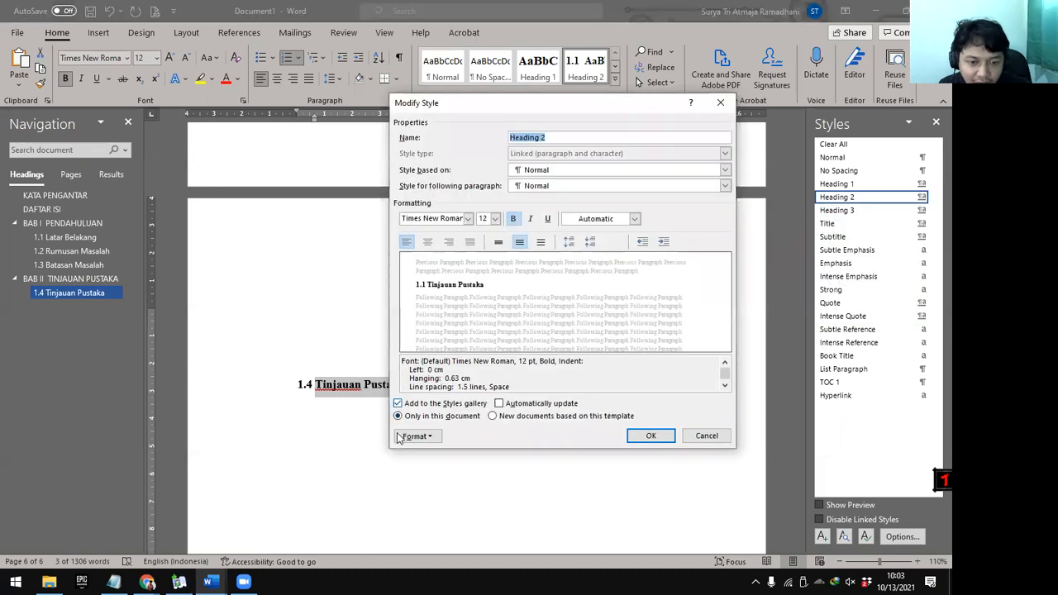
{"action": "left_click", "coordinate": [417, 436]}
{"action": "left_click", "coordinate": [438, 392]}
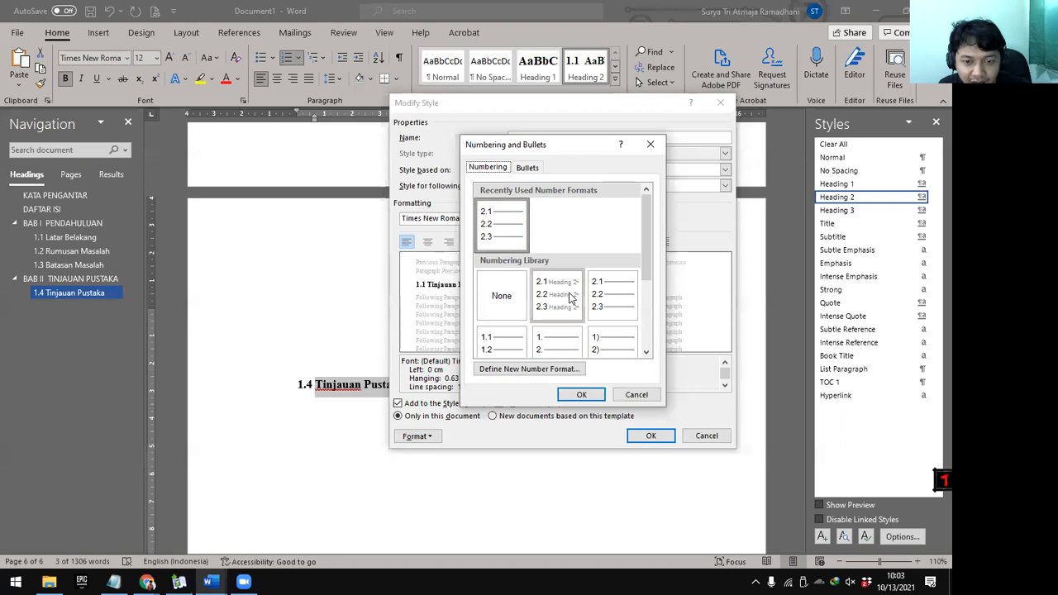
{"action": "left_click", "coordinate": [562, 372]}
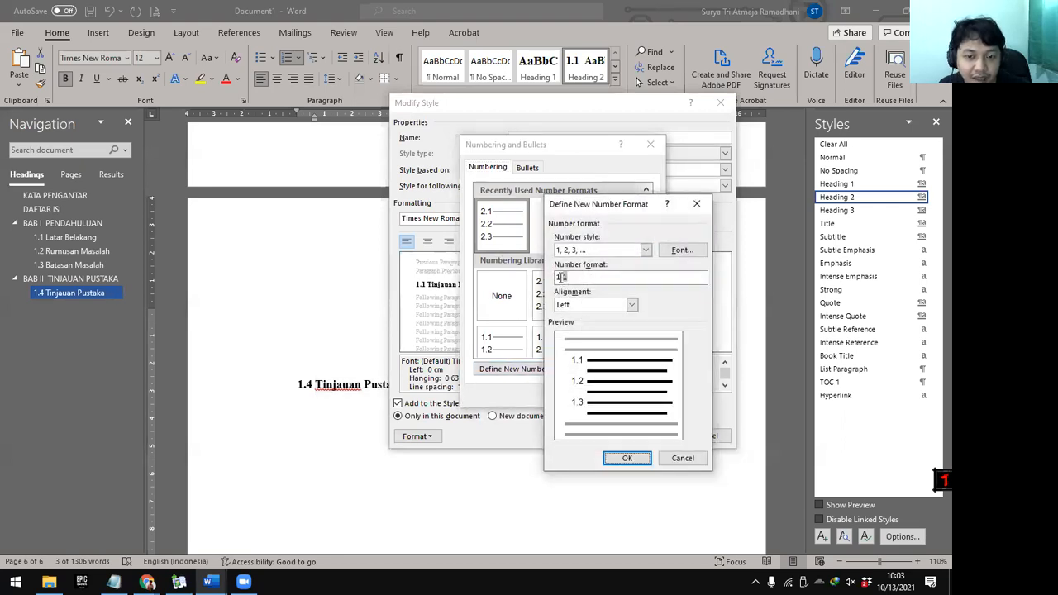
{"action": "left_click", "coordinate": [683, 458]}
{"action": "left_click", "coordinate": [636, 395]}
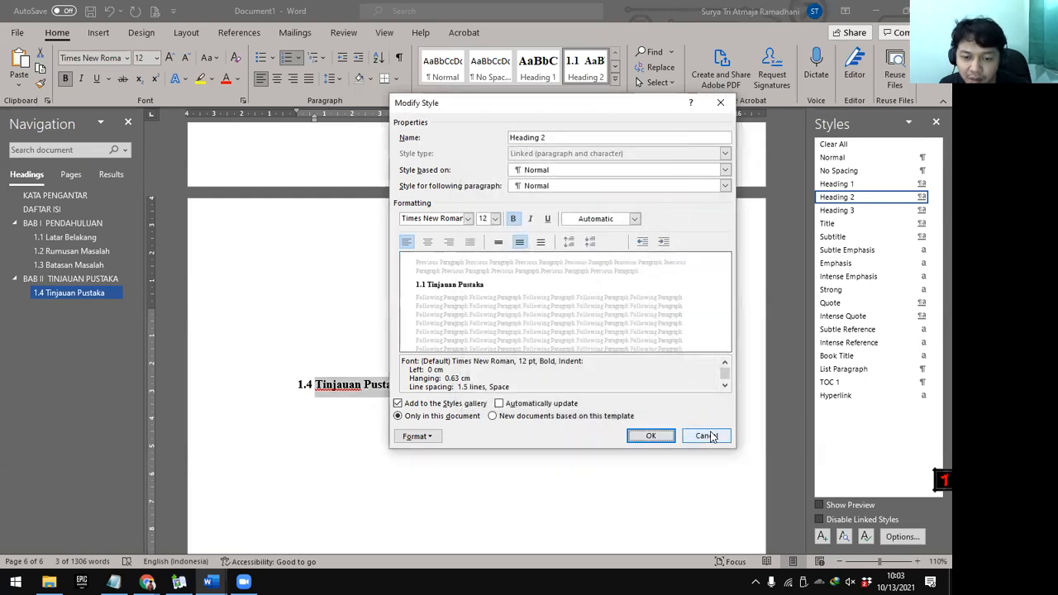
{"action": "left_click", "coordinate": [705, 436]}
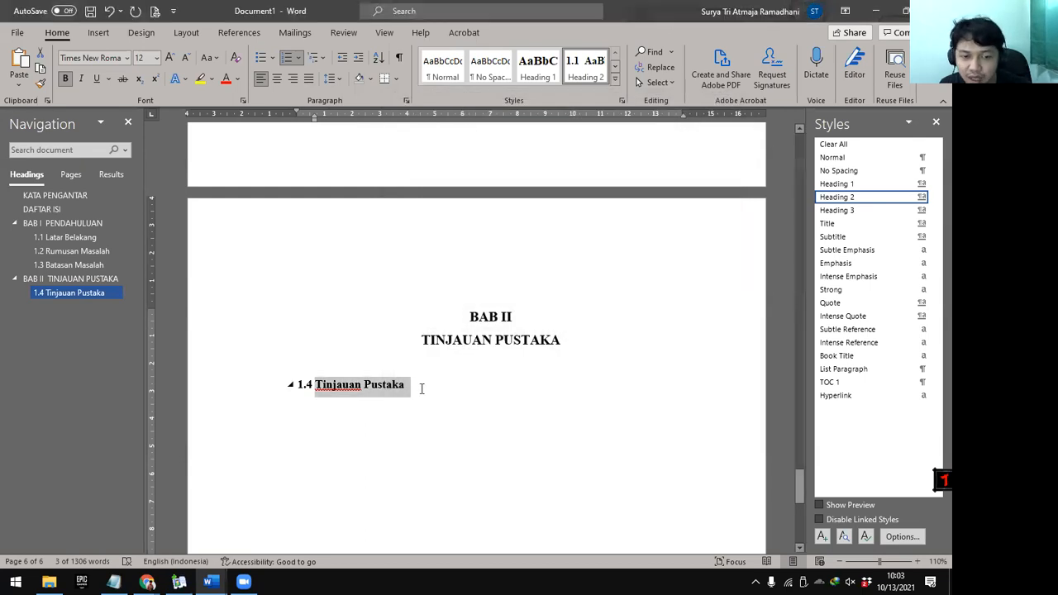
Revert the numbered "Tinjauan Pustaka" subheading under BAB II to unnumbered Normal text
{"action": "left_click", "coordinate": [303, 385]}
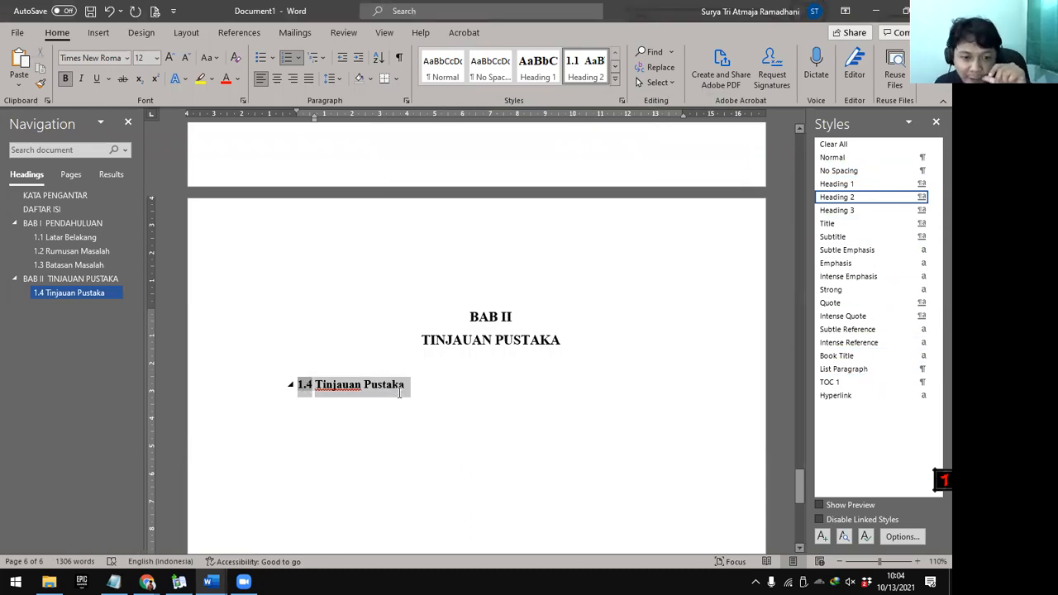
{"action": "left_click", "coordinate": [424, 386]}
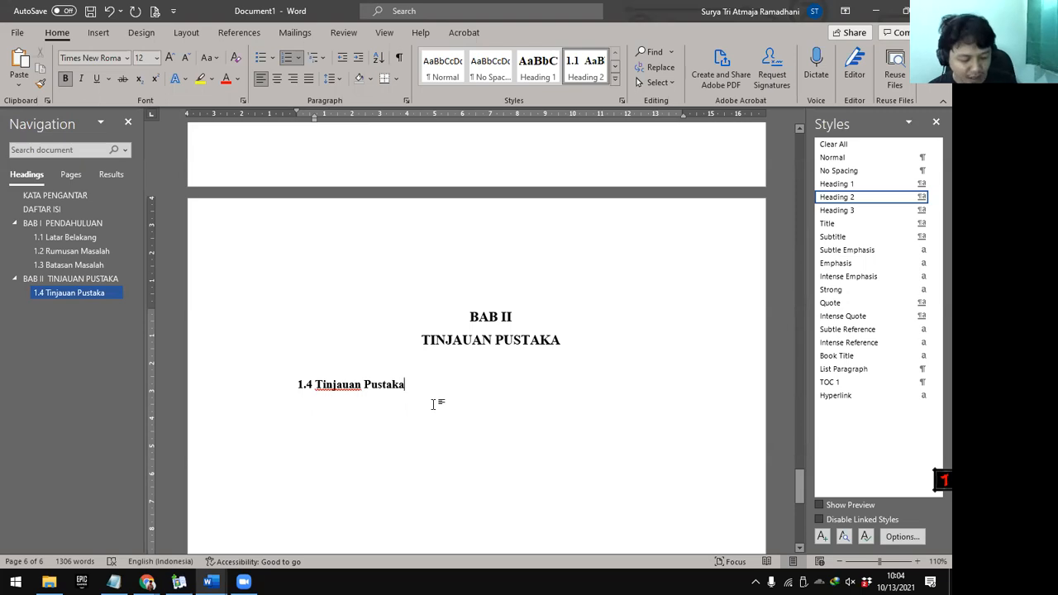
{"action": "left_click", "coordinate": [112, 12]}
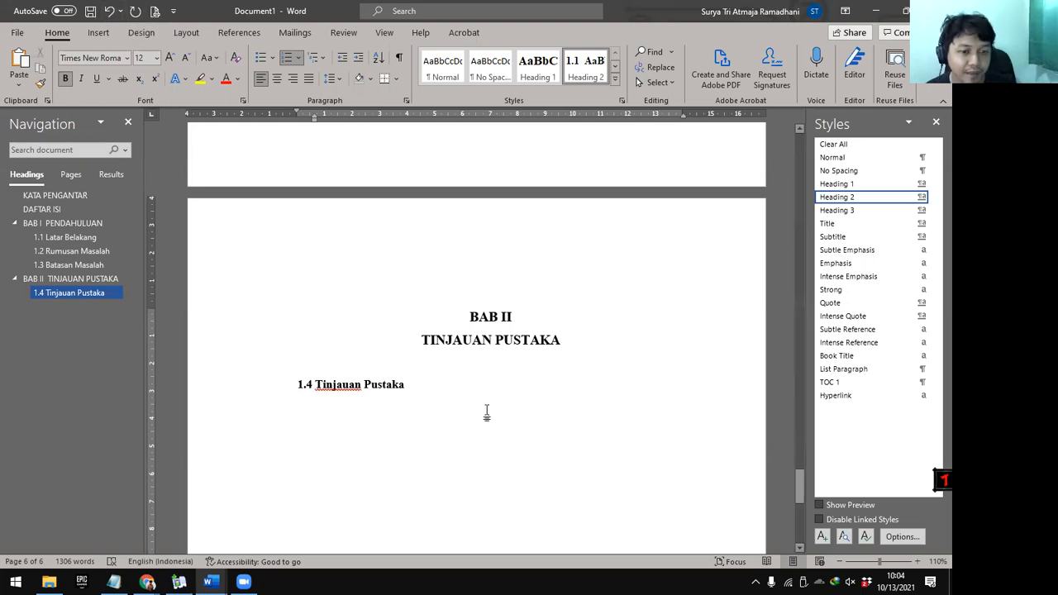
{"action": "right_click", "coordinate": [302, 387]}
{"action": "left_click", "coordinate": [397, 381]}
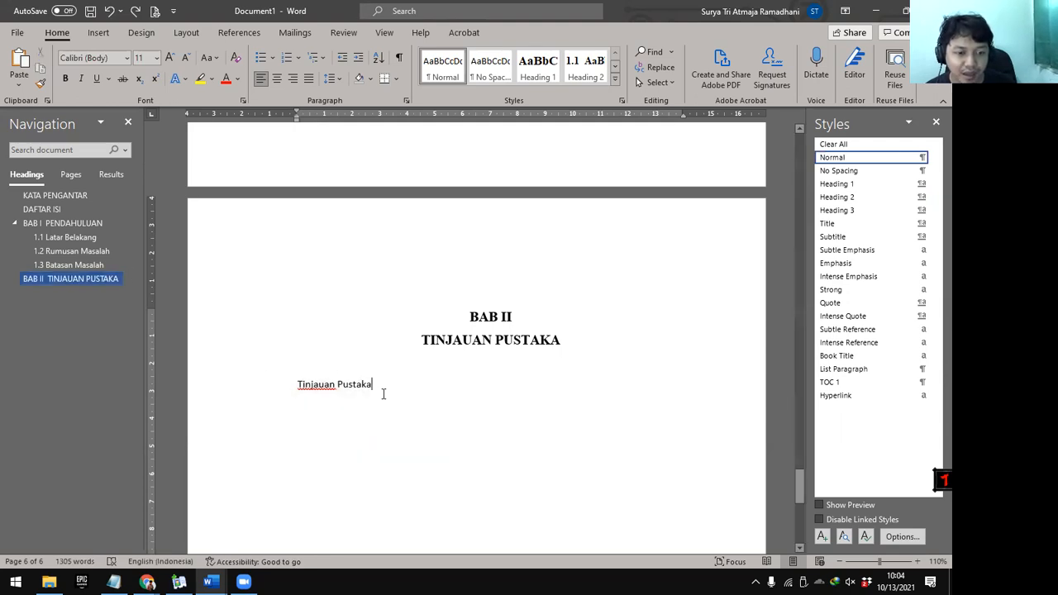
Start a new style from the "Tinjauan Pustaka" subheading text, named Heading 2 Bab 2 and based on Heading 2
{"action": "left_click_drag", "start_coordinate": [377, 386], "coordinate": [297, 387]}
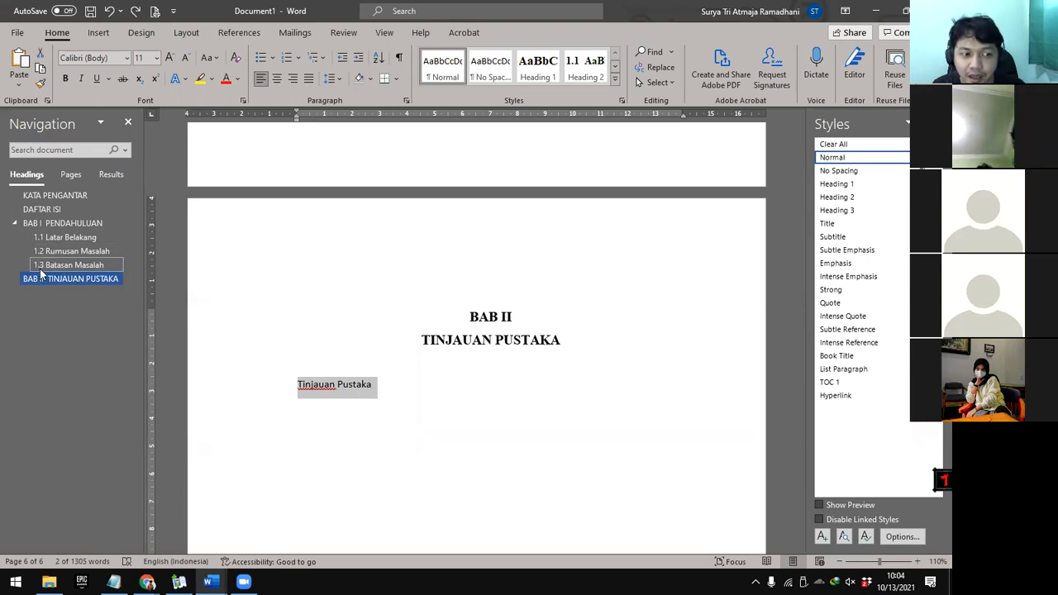
{"action": "left_click", "coordinate": [823, 537]}
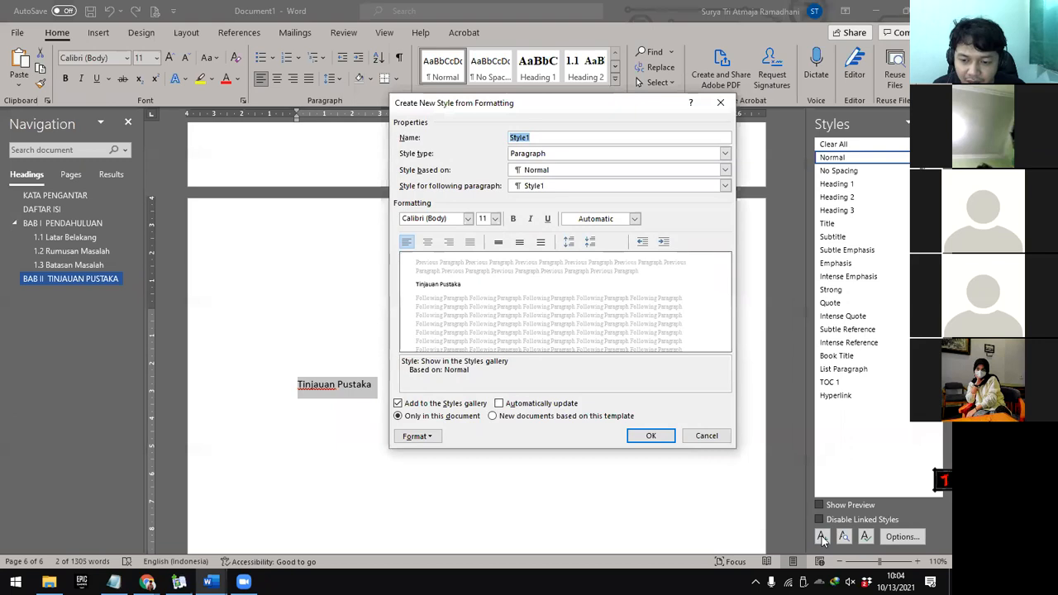
{"action": "left_click", "coordinate": [538, 137]}
{"action": "left_click_drag", "start_coordinate": [556, 137], "coordinate": [495, 137]}
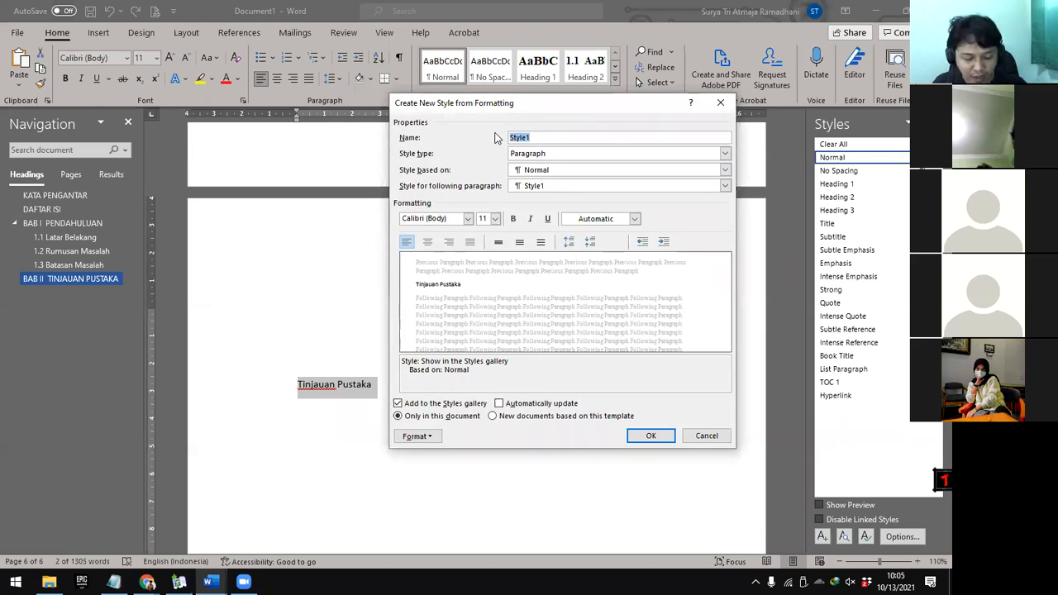
{"action": "type", "text": "Heading 2 Bab 2"}
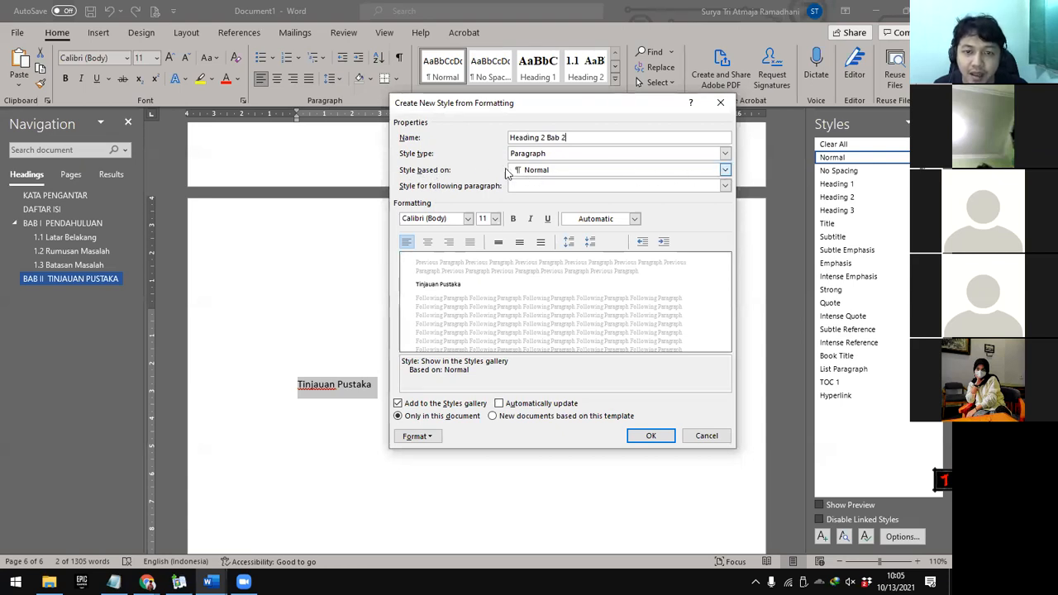
{"action": "left_click", "coordinate": [724, 171]}
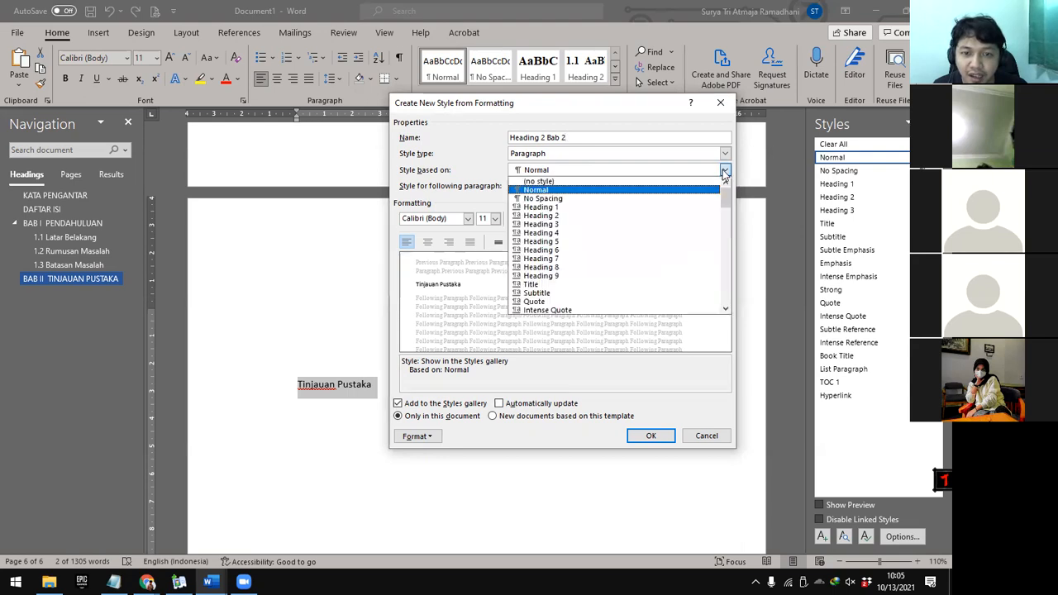
{"action": "left_click", "coordinate": [578, 217]}
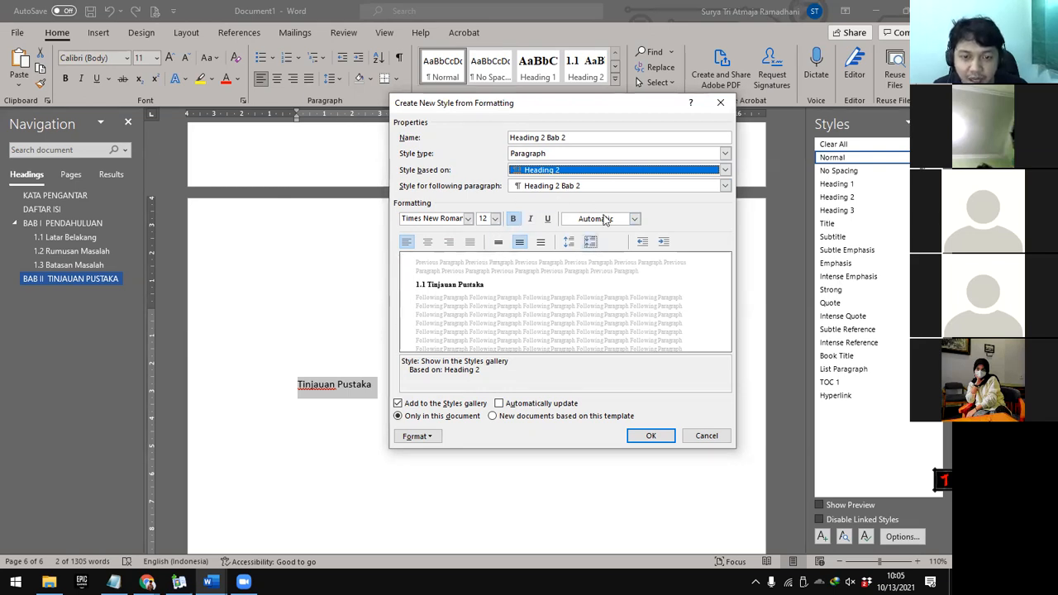
{"action": "left_click", "coordinate": [725, 169]}
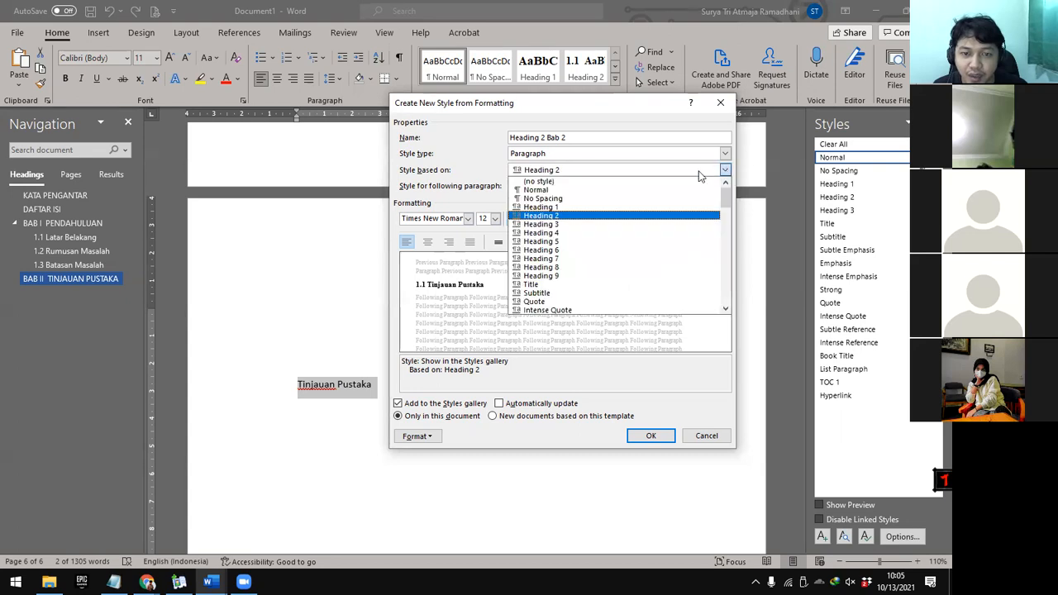
{"action": "left_click", "coordinate": [552, 215]}
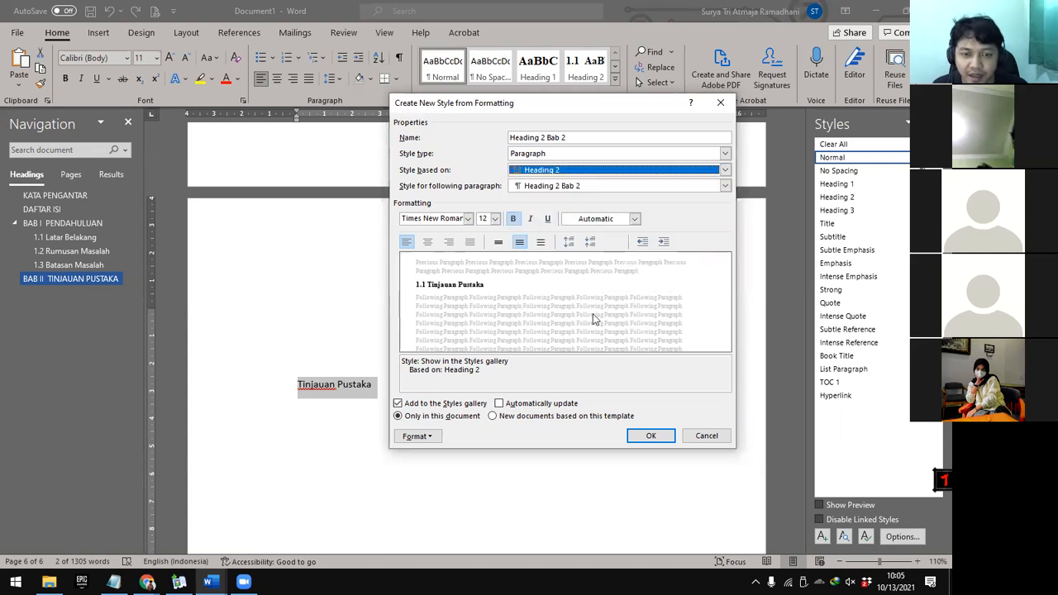
Define the new style's number format as 2.1 and save the style so it applies to the "Tinjauan Pustaka" subheading
{"action": "left_click", "coordinate": [431, 438]}
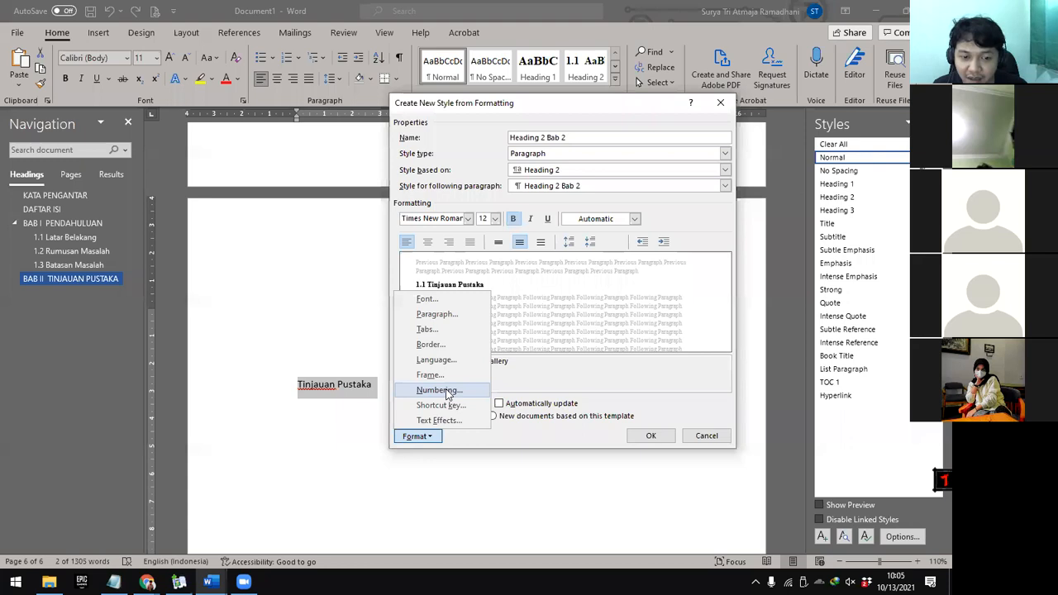
{"action": "left_click", "coordinate": [440, 390]}
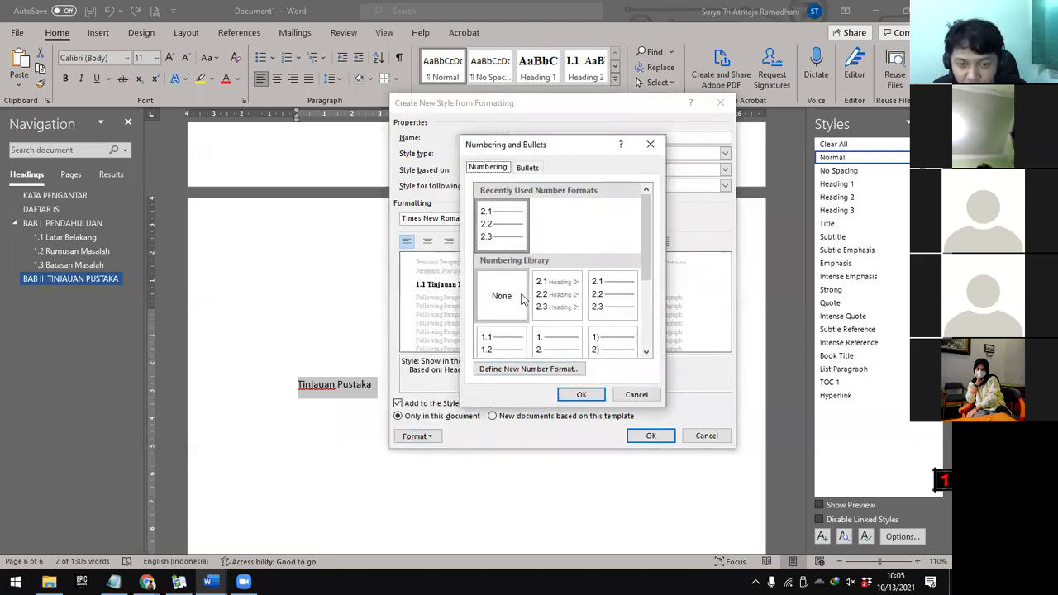
{"action": "left_click", "coordinate": [541, 374]}
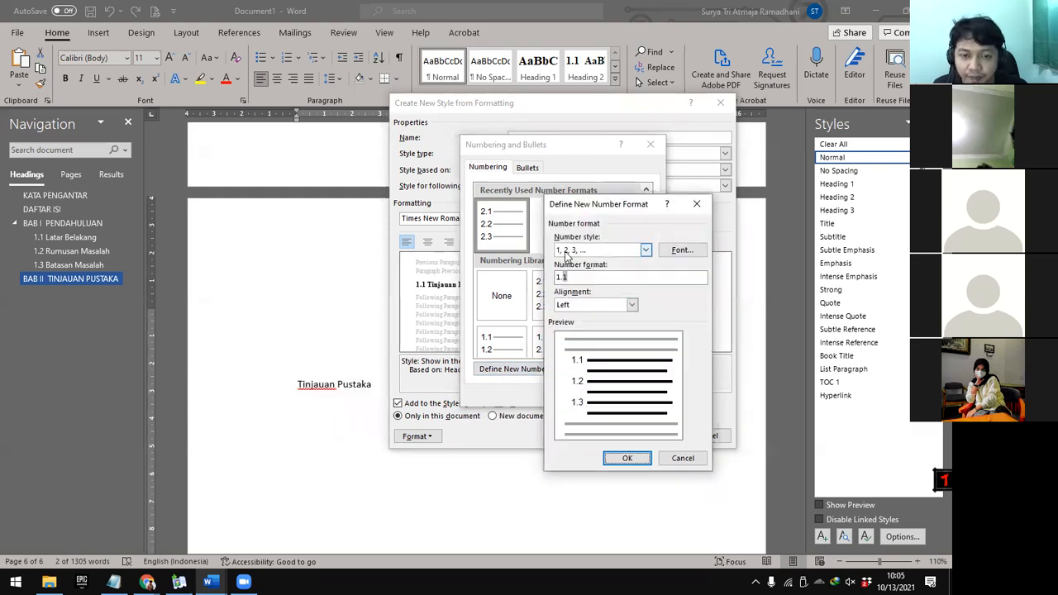
{"action": "left_click", "coordinate": [559, 278]}
{"action": "left_click", "coordinate": [562, 278]}
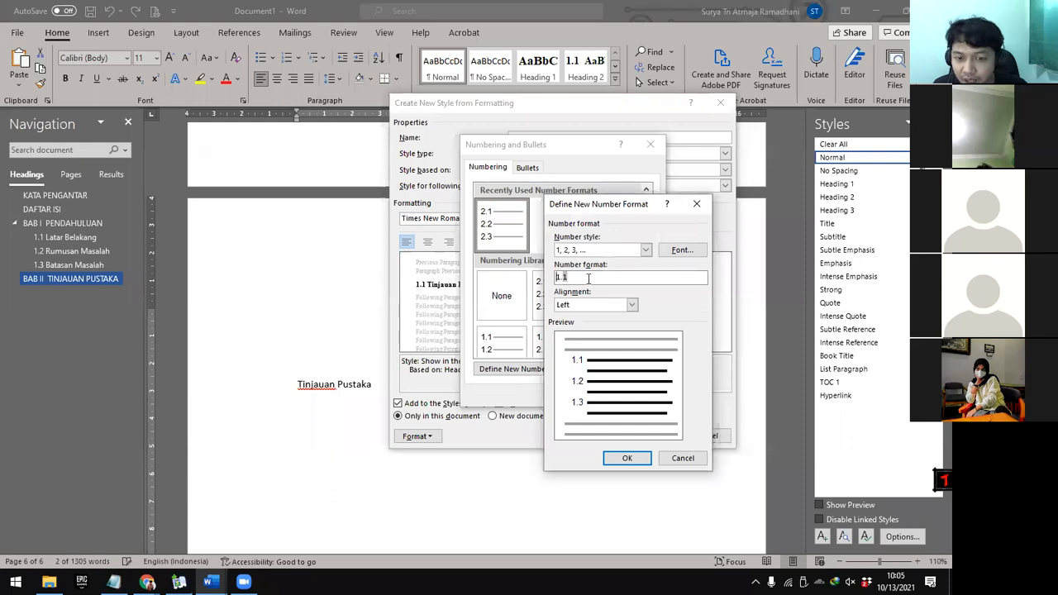
{"action": "key", "text": "BackSpace"}
{"action": "type", "text": "2"}
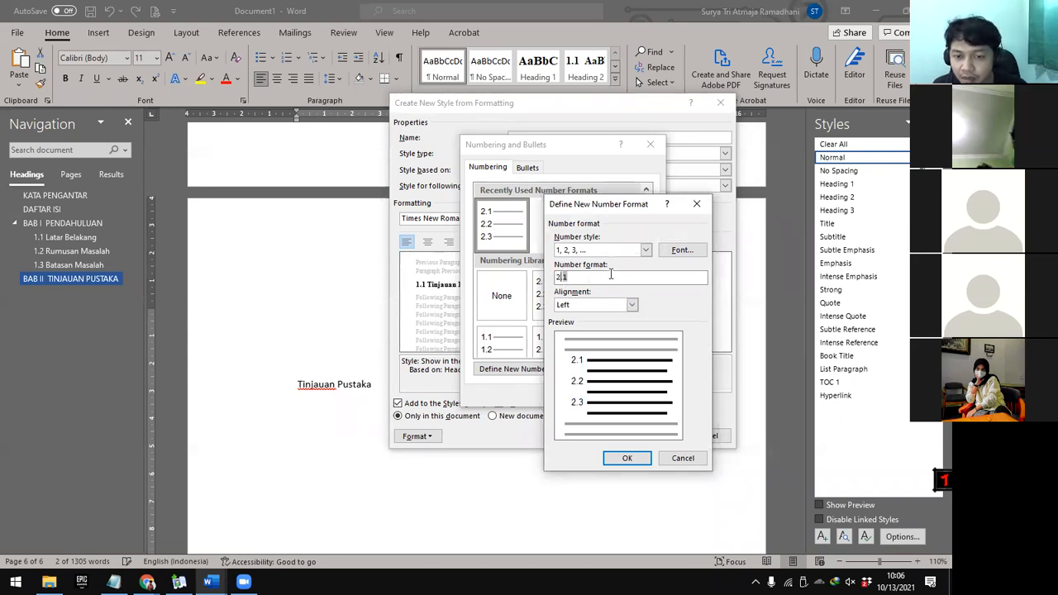
{"action": "left_click", "coordinate": [629, 458]}
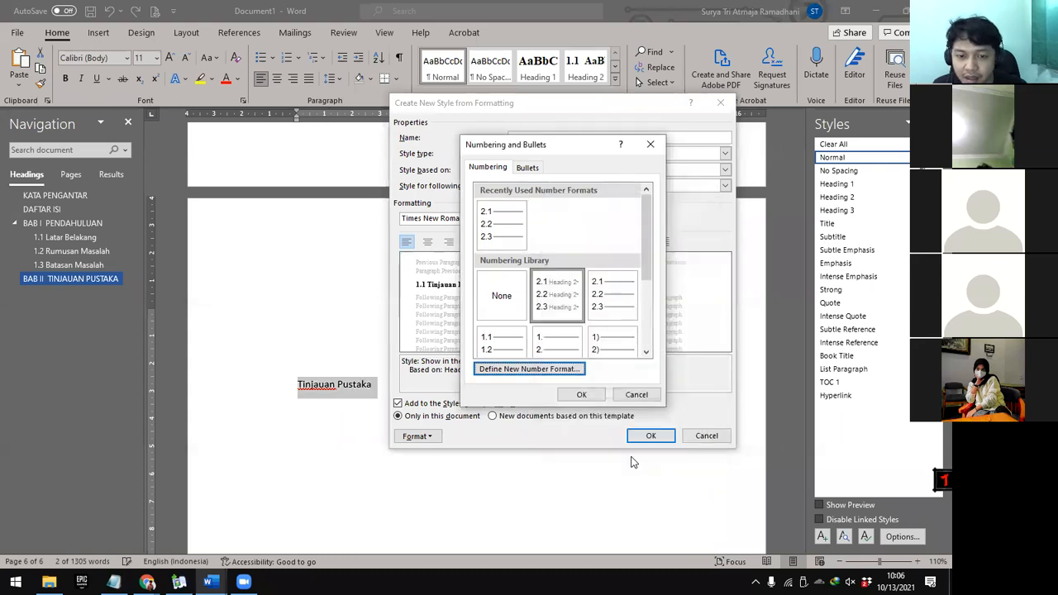
{"action": "left_click", "coordinate": [600, 397]}
{"action": "left_click", "coordinate": [648, 436]}
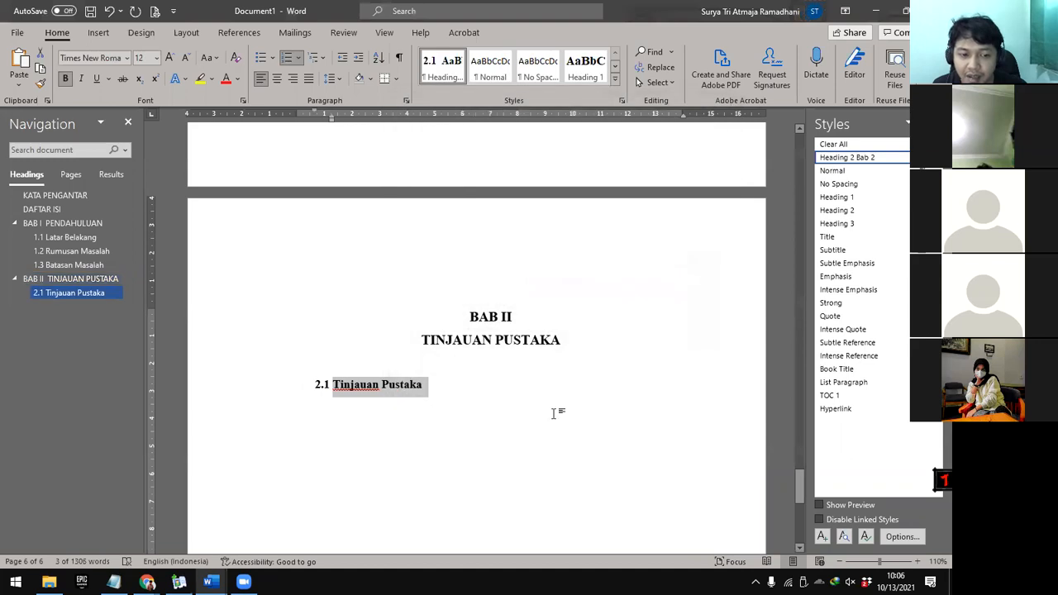
{"action": "left_click", "coordinate": [451, 386]}
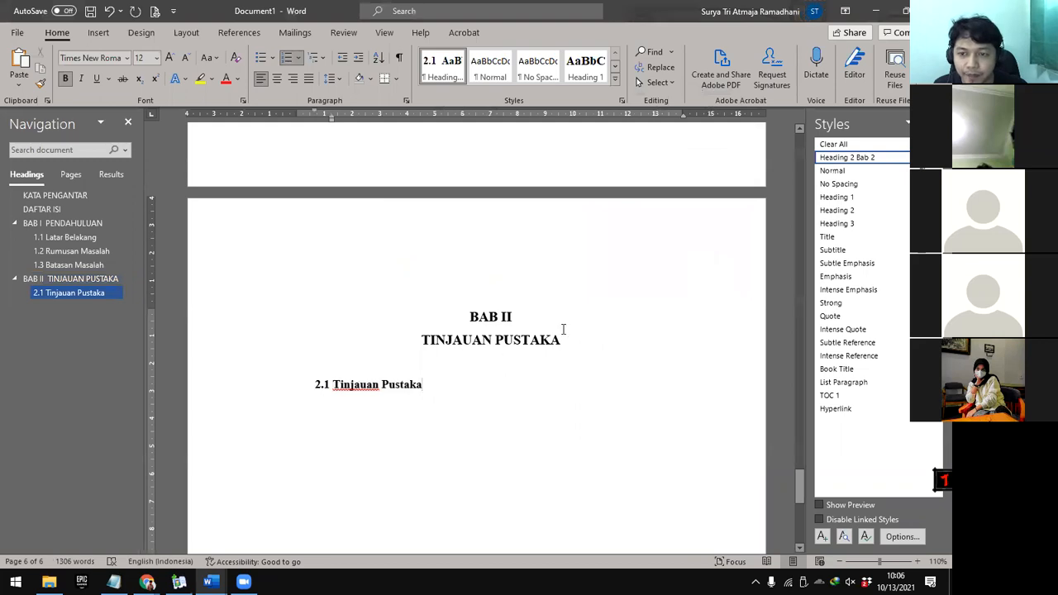
{"action": "mouse_move", "coordinate": [869, 162]}
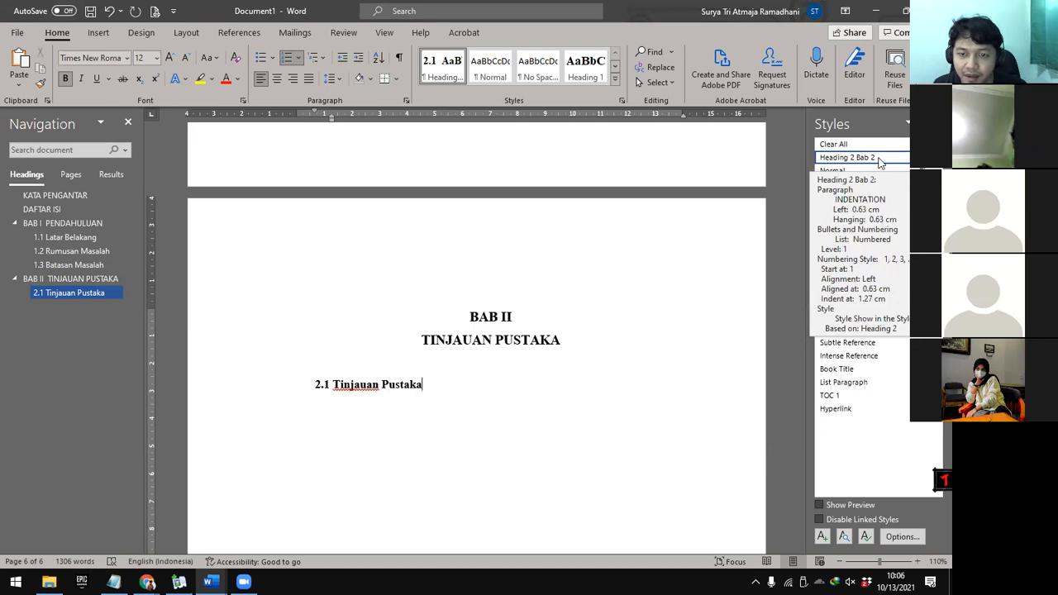
Insert the line "Tujuan Penelitan" after the second paragraph of section 1.3 Batasan Masalah
{"action": "left_click", "coordinate": [76, 266]}
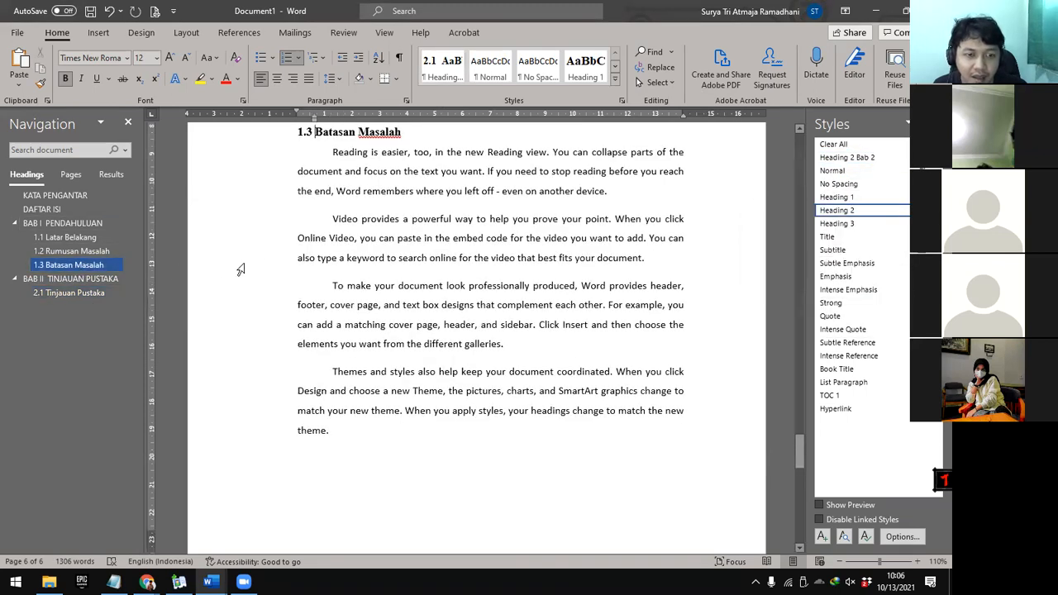
{"action": "left_click", "coordinate": [660, 258]}
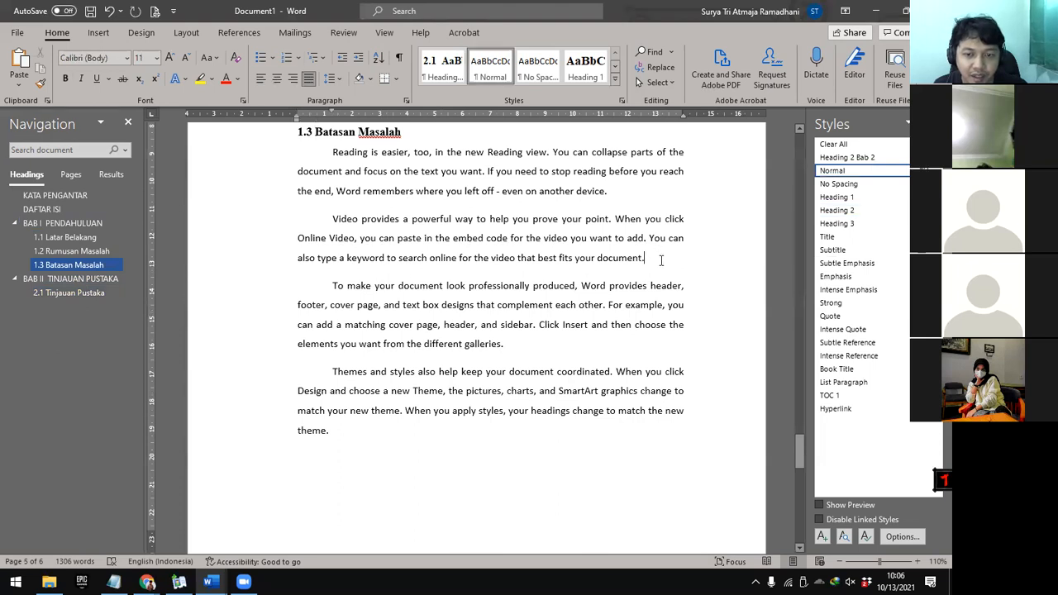
{"action": "key", "text": "Return"}
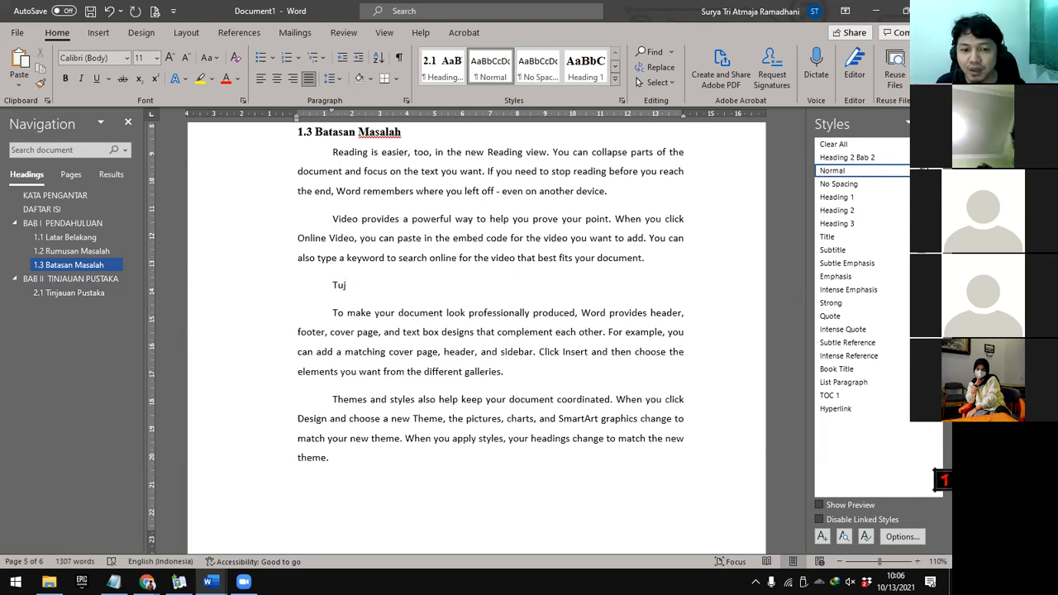
{"action": "type", "text": "Tujuan "}
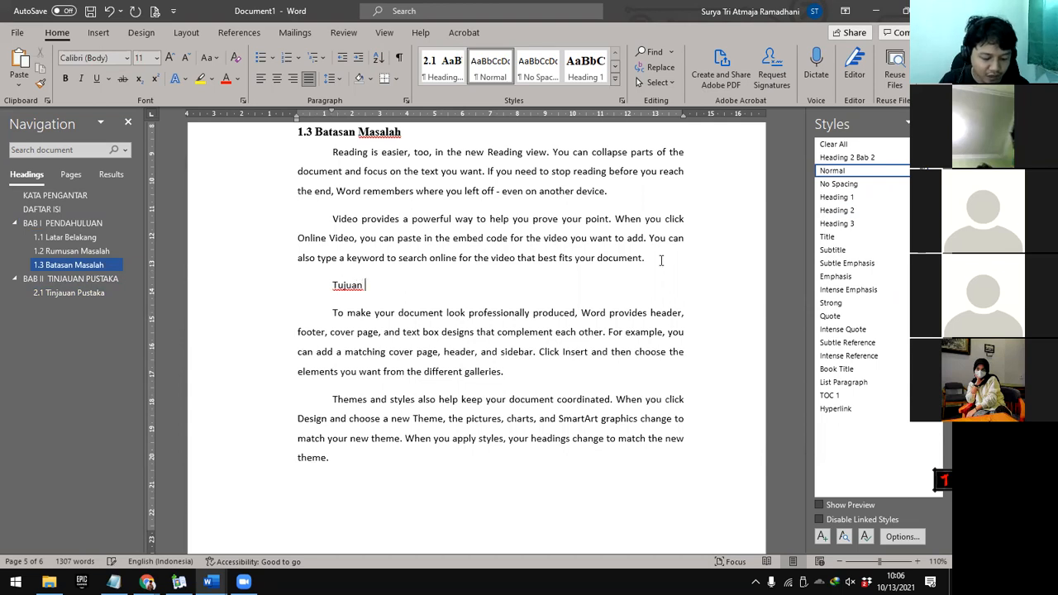
{"action": "type", "text": "Penelitai"}
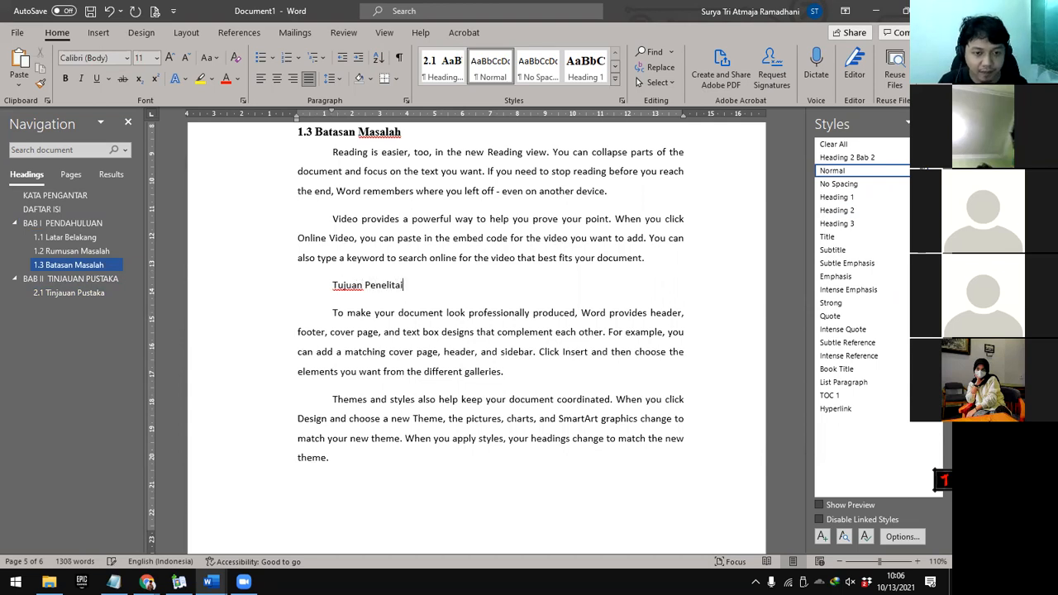
{"action": "key", "text": "BackSpace"}
{"action": "type", "text": "n"}
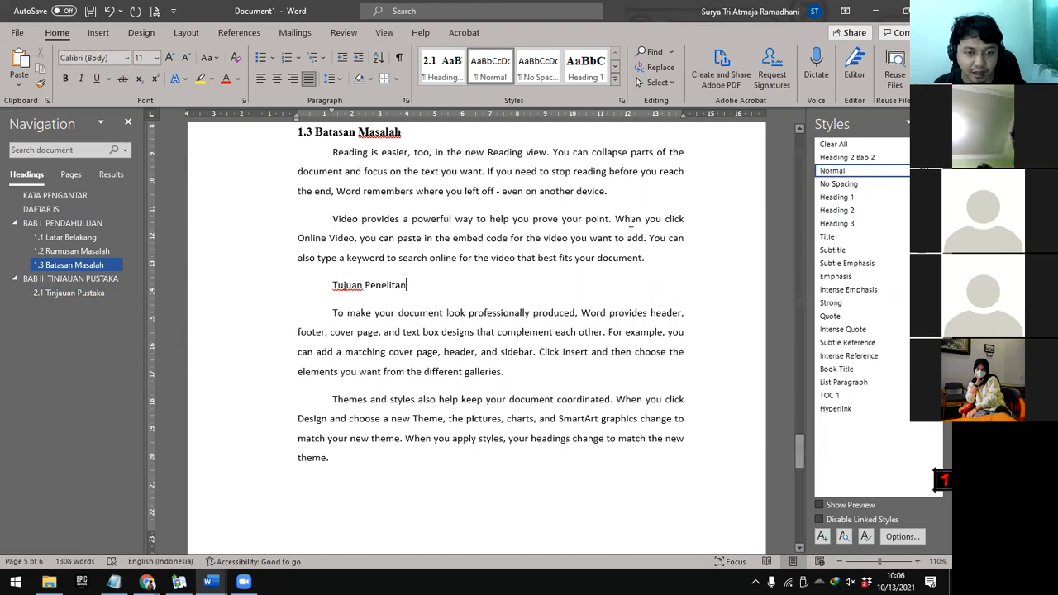
Apply the Heading 2 style to the "Tujuan Penelitan" line and check the subheading numbering under BAB II
{"action": "left_click_drag", "start_coordinate": [409, 286], "coordinate": [332, 286]}
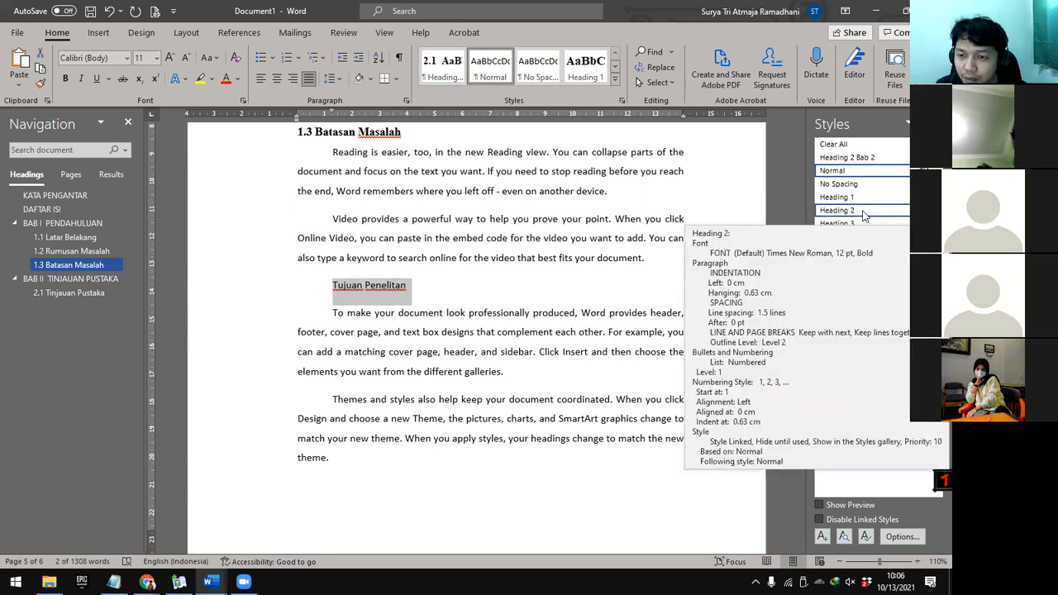
{"action": "left_click", "coordinate": [864, 214]}
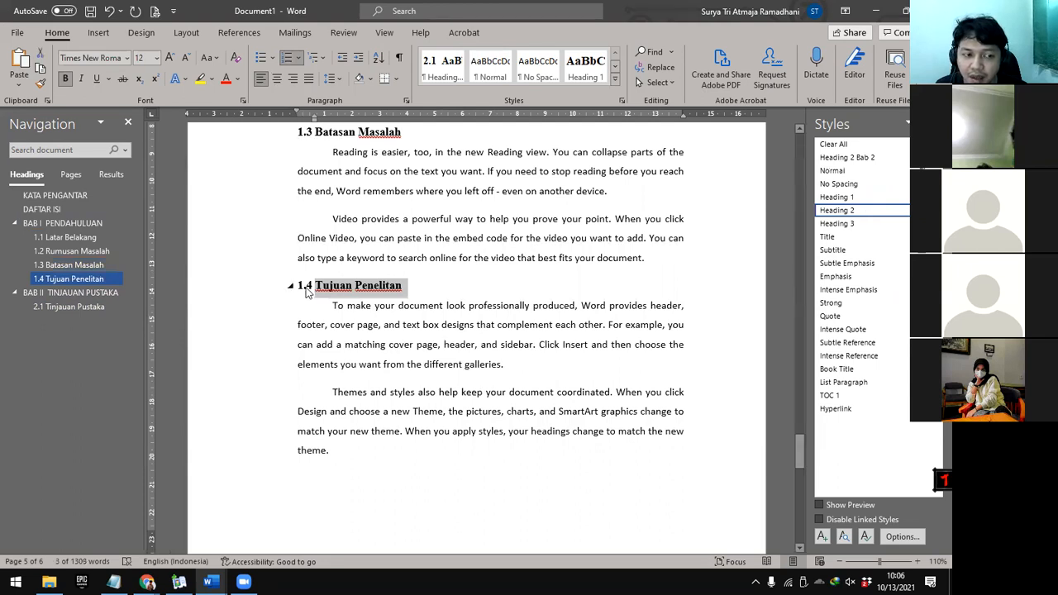
{"action": "scroll", "coordinate": [378, 381], "scroll_direction": "down", "scroll_amount": 5}
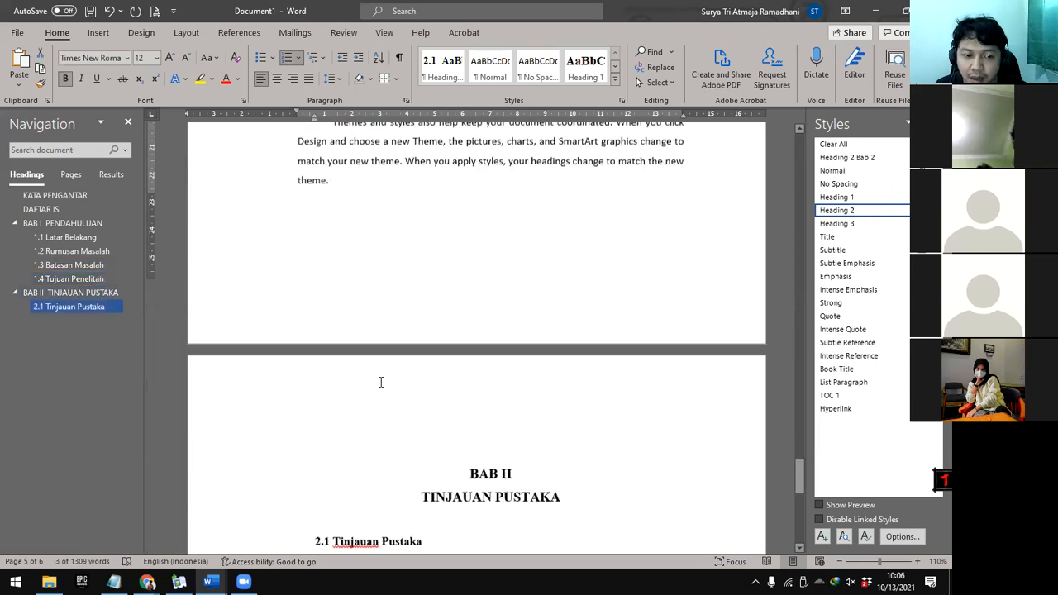
Try to add an unnumbered line of text below the 2.1 Tinjauan Pustaka subheading
{"action": "left_click", "coordinate": [380, 406]}
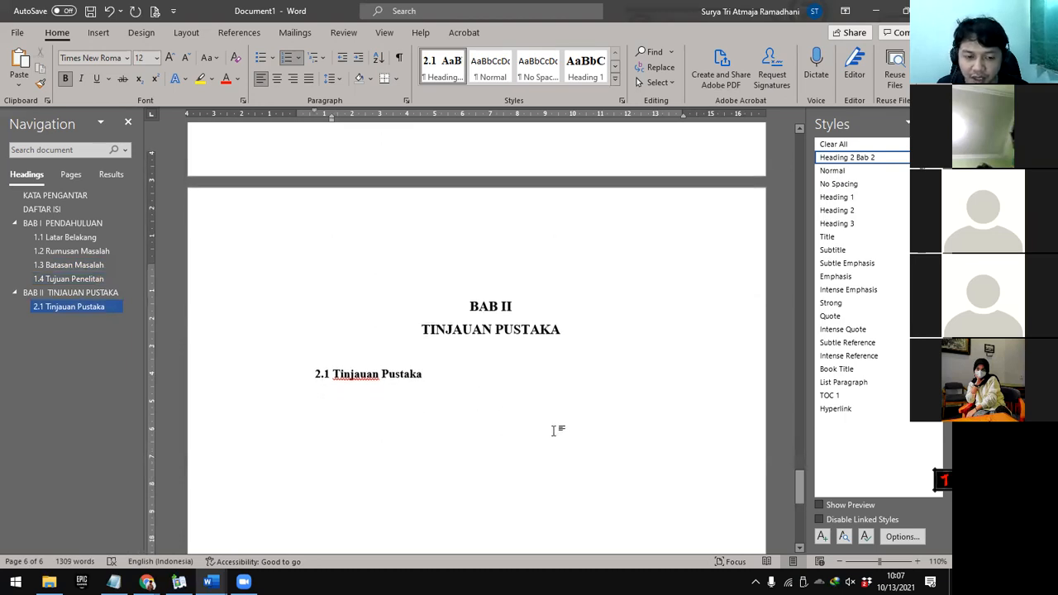
{"action": "scroll", "coordinate": [555, 430], "scroll_direction": "down", "scroll_amount": 2}
{"action": "key", "text": "Return"}
{"action": "type", "text": "2.2"}
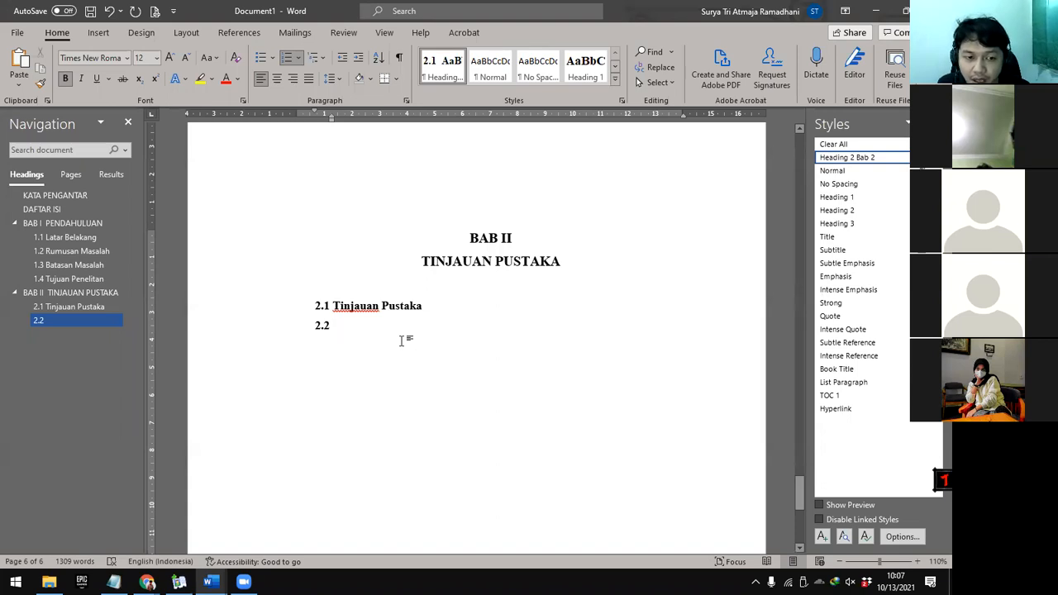
{"action": "key", "text": "BackSpace"}
{"action": "key", "text": "BackSpace"}
{"action": "key", "text": "BackSpace"}
{"action": "key", "text": "BackSpace"}
{"action": "key", "text": "BackSpace"}
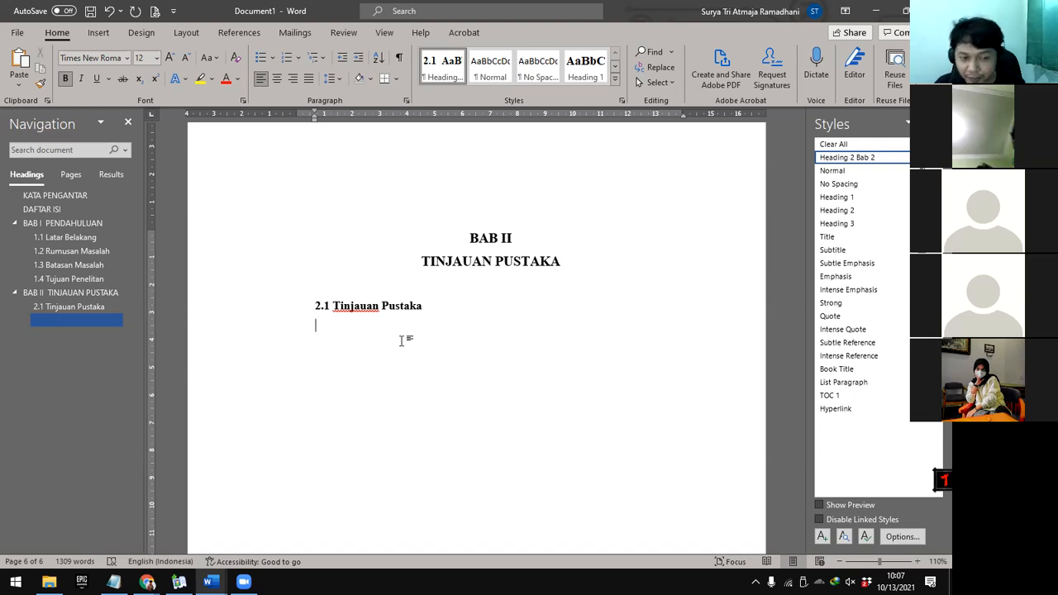
{"action": "type", "text": "ran"}
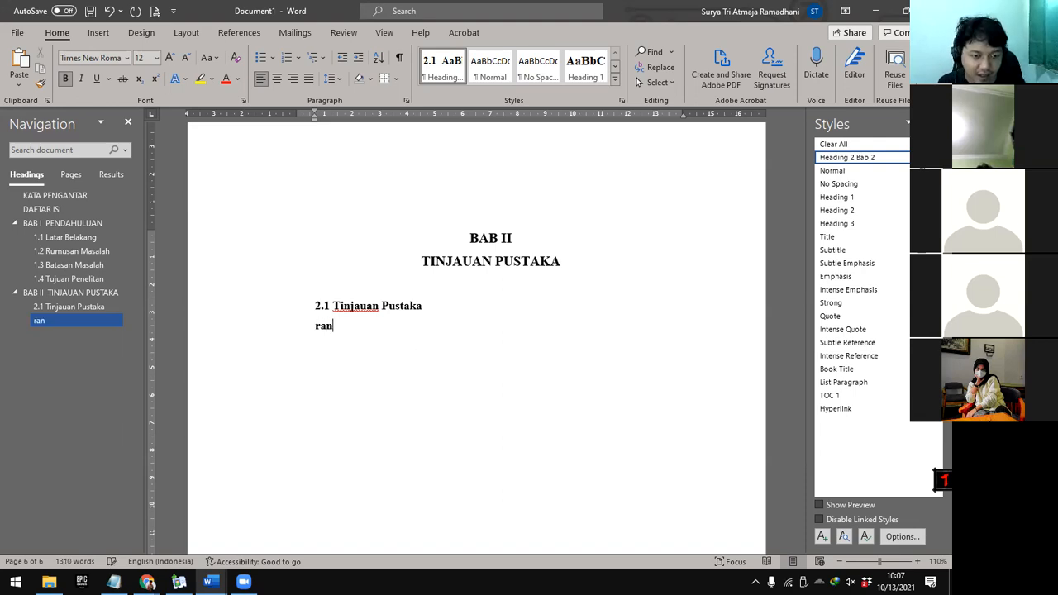
{"action": "key", "text": "BackSpace"}
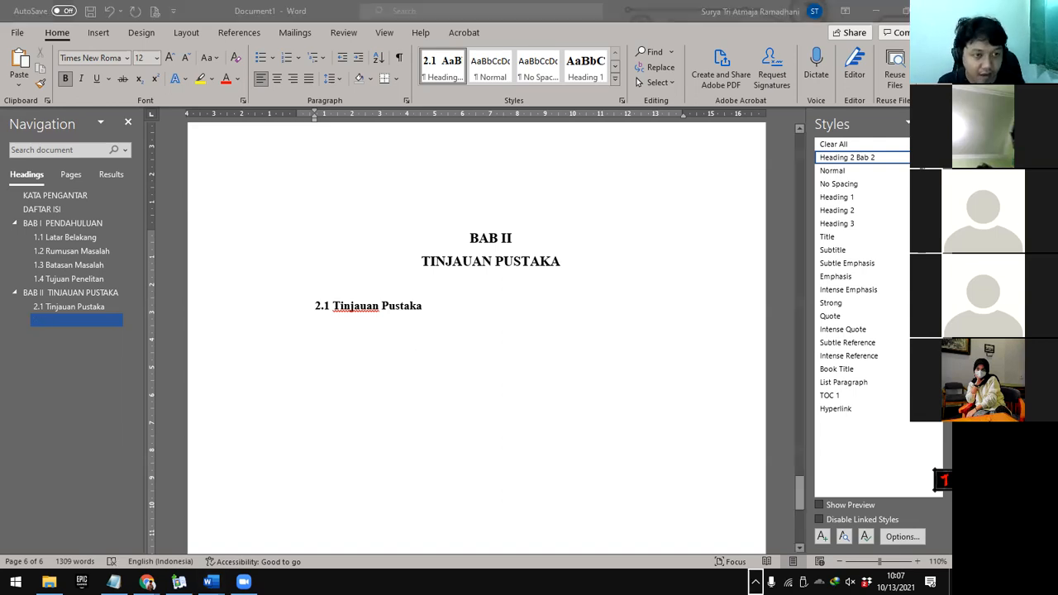
Undo the added line, its text and its bold change below the 2.1 Tinjauan Pustaka subheading
{"action": "left_click", "coordinate": [73, 99]}
{"action": "left_click", "coordinate": [65, 79]}
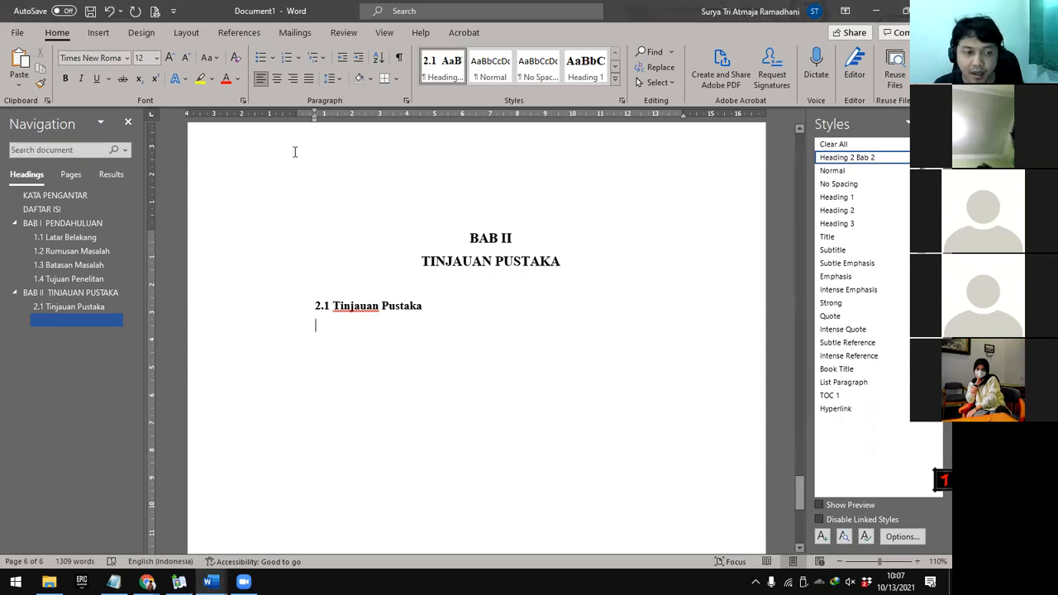
{"action": "key", "text": "super"}
{"action": "left_click", "coordinate": [506, 349]}
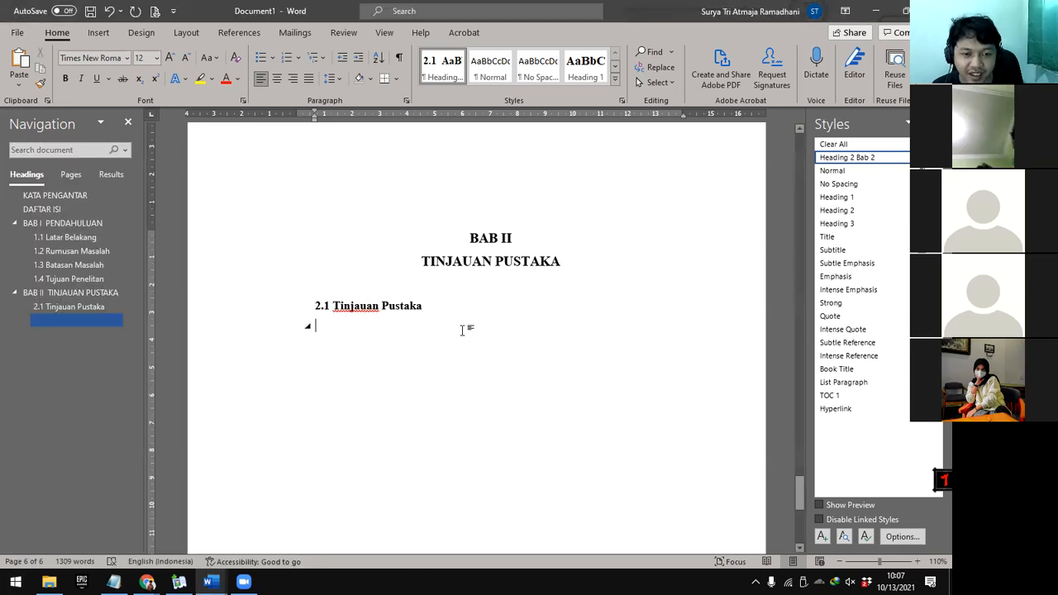
{"action": "key", "text": "ctrl+z"}
{"action": "key", "text": "ctrl+z"}
{"action": "key", "text": "ctrl+z"}
{"action": "key", "text": "ctrl+z"}
{"action": "key", "text": "ctrl+z"}
{"action": "key", "text": "ctrl+z"}
{"action": "key", "text": "ctrl+z"}
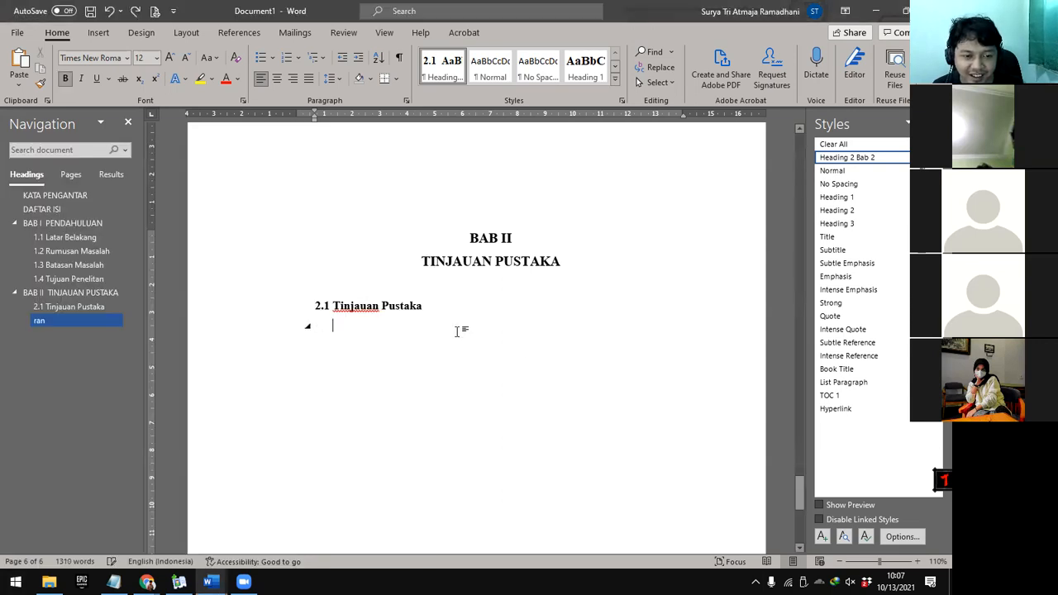
{"action": "key", "text": "ctrl+z"}
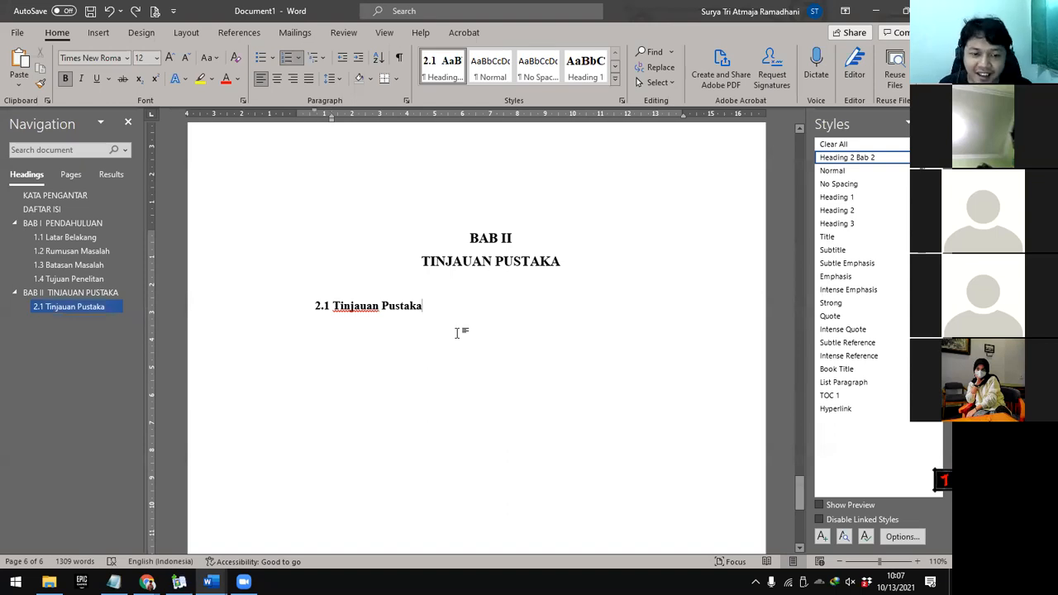
Add a Normal-style line below the 2.1 Tinjauan Pustaka subheading and generate filler text with =rand(200)
{"action": "key", "text": "Return"}
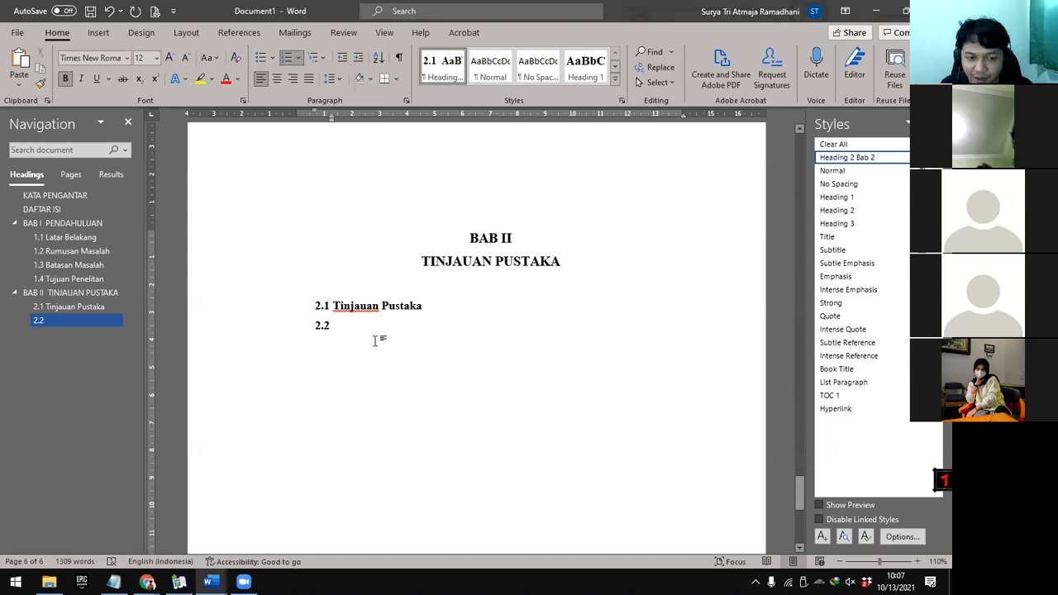
{"action": "key", "text": "BackSpace"}
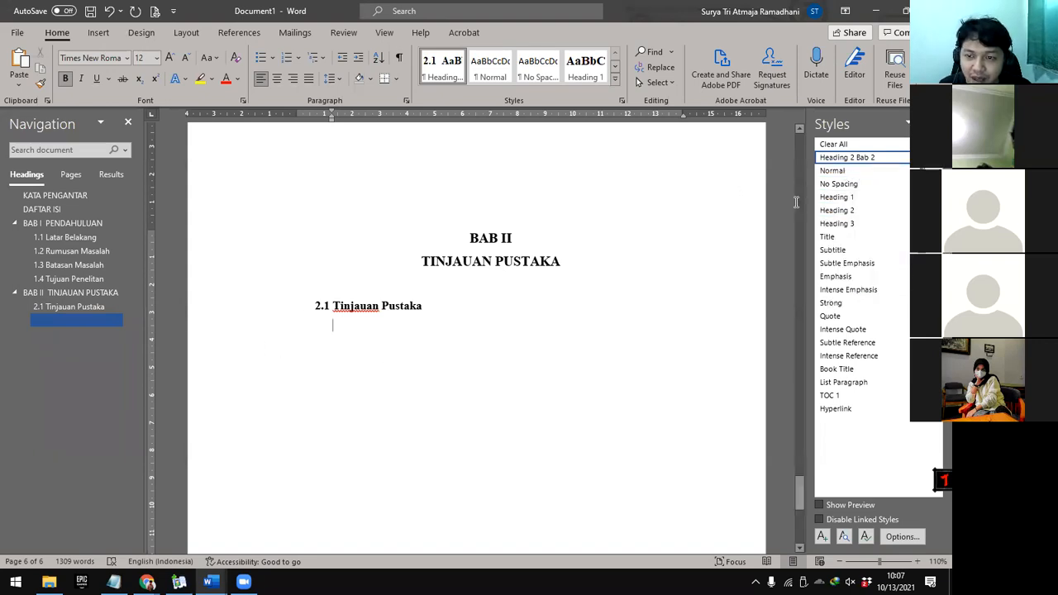
{"action": "left_click", "coordinate": [837, 171]}
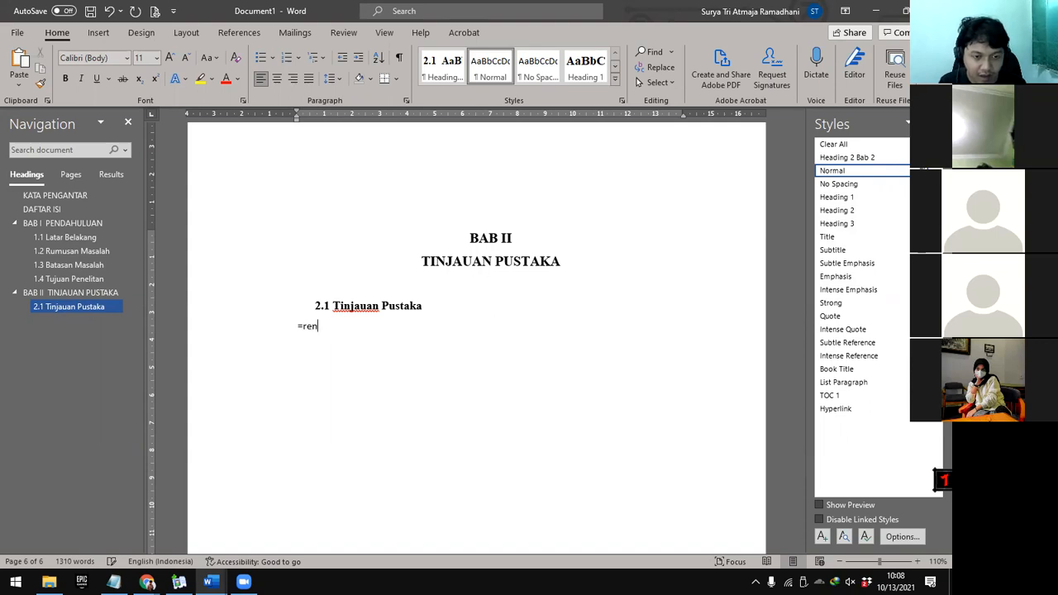
{"action": "type", "text": "(20"}
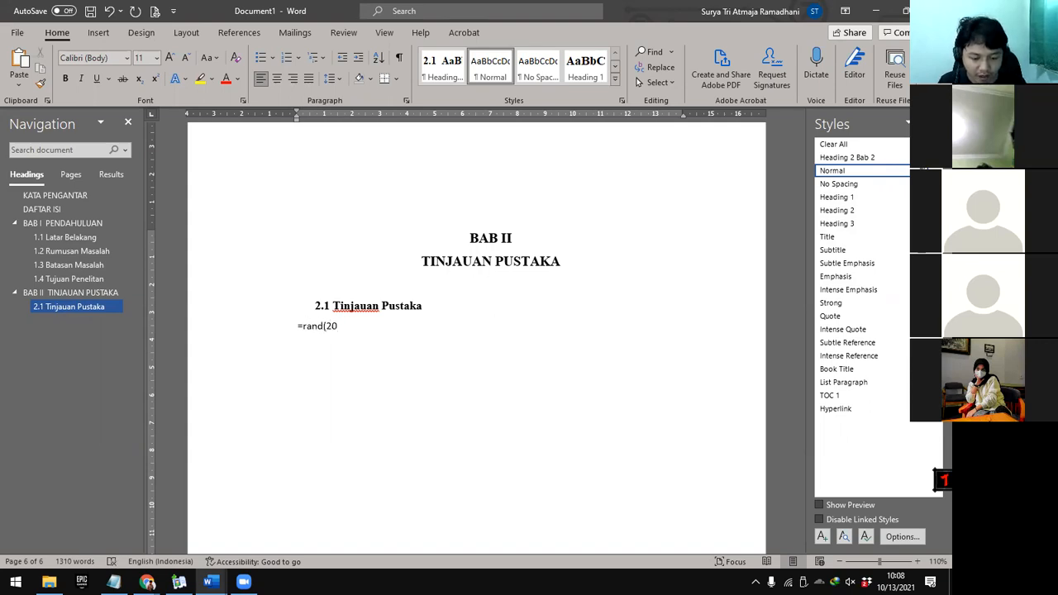
{"action": "type", "text": "0)"}
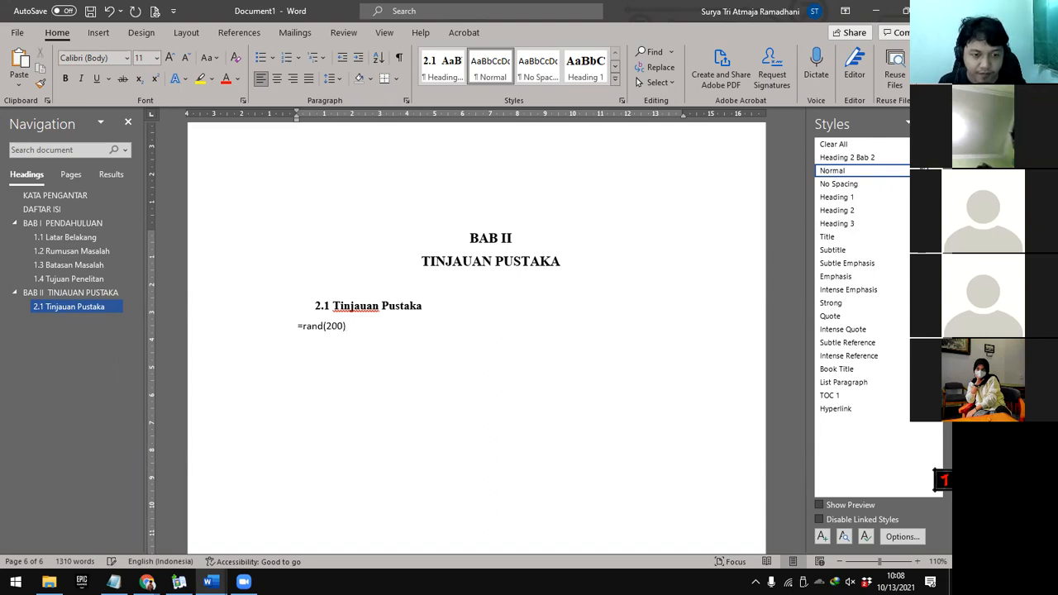
{"action": "key", "text": "Return"}
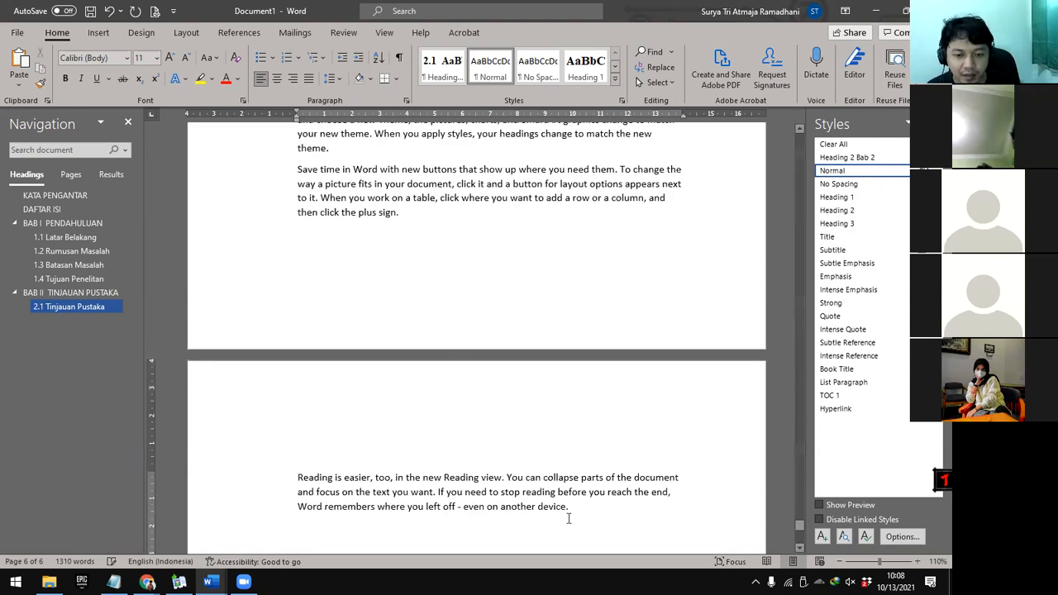
Look over the generated filler text and revert it to the =rand(200) line
{"action": "key", "text": "ctrl+a"}
{"action": "scroll", "coordinate": [273, 129], "scroll_direction": "up", "scroll_amount": 10}
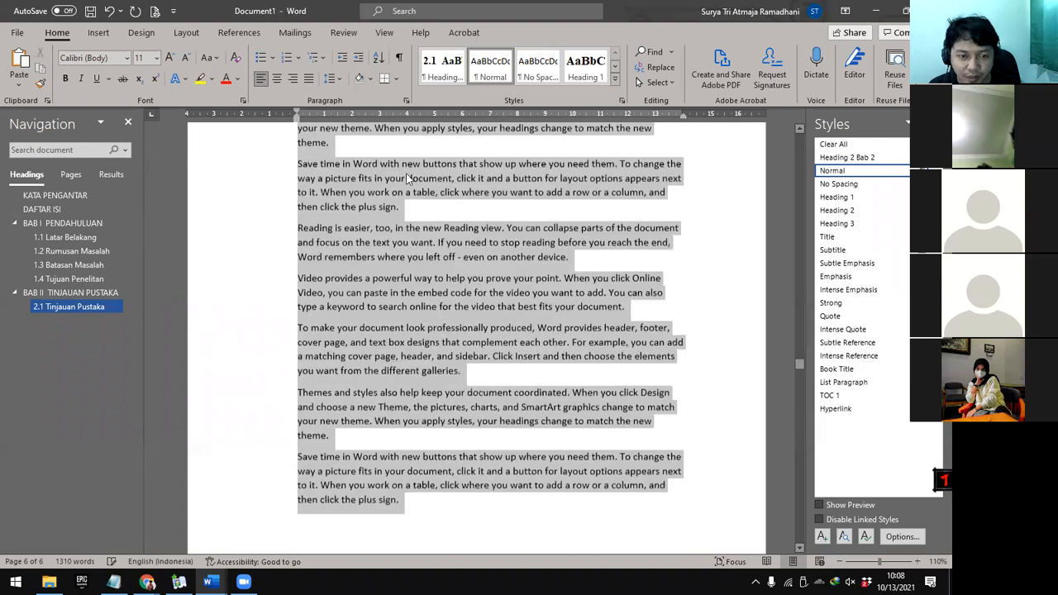
{"action": "scroll", "coordinate": [406, 180], "scroll_direction": "up", "scroll_amount": 1}
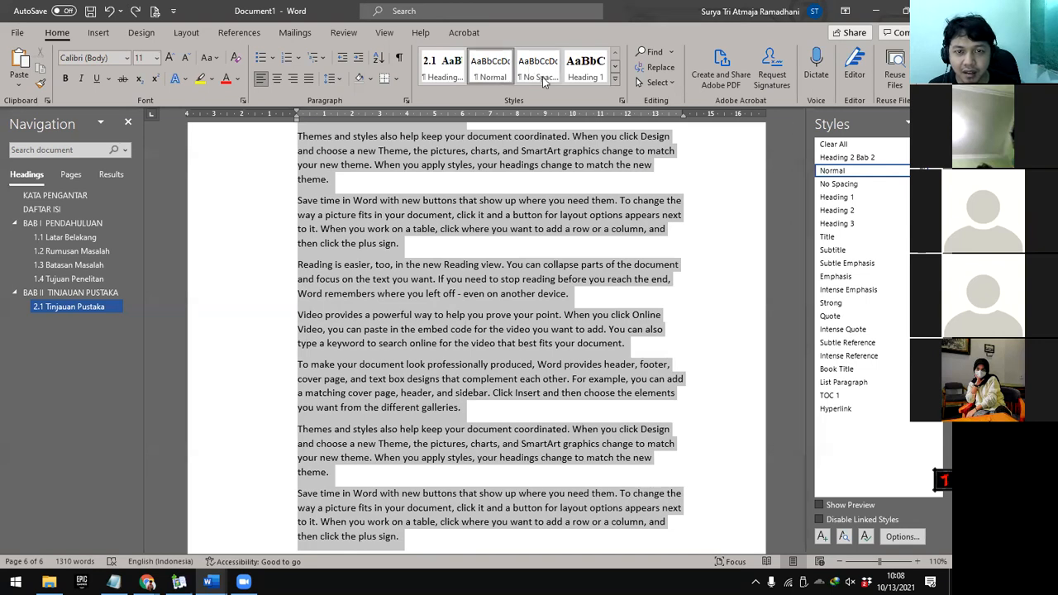
{"action": "left_click_drag", "start_coordinate": [795, 358], "coordinate": [794, 132]}
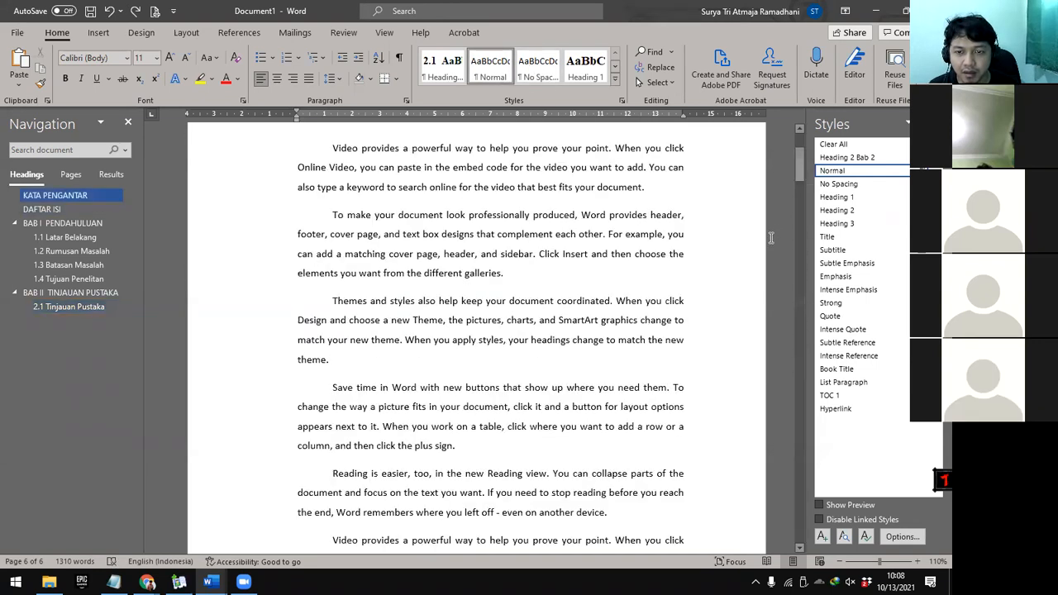
{"action": "scroll", "coordinate": [638, 327], "scroll_direction": "down", "scroll_amount": 10}
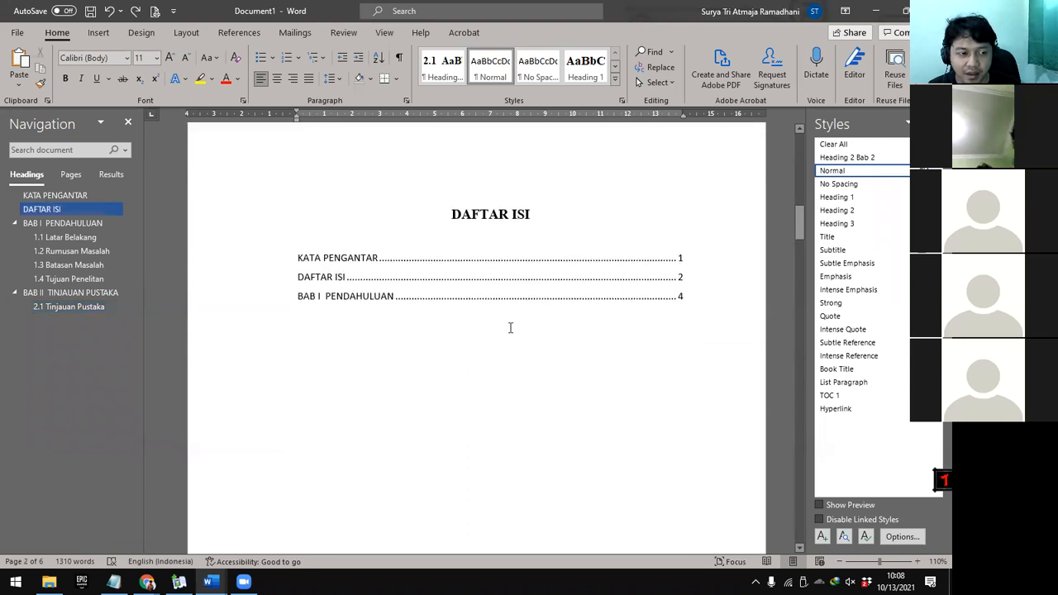
Reduce the paragraph count in the =rand(200) line under 2.1 Tinjauan Pustaka and generate the filler text again
{"action": "left_click", "coordinate": [80, 307]}
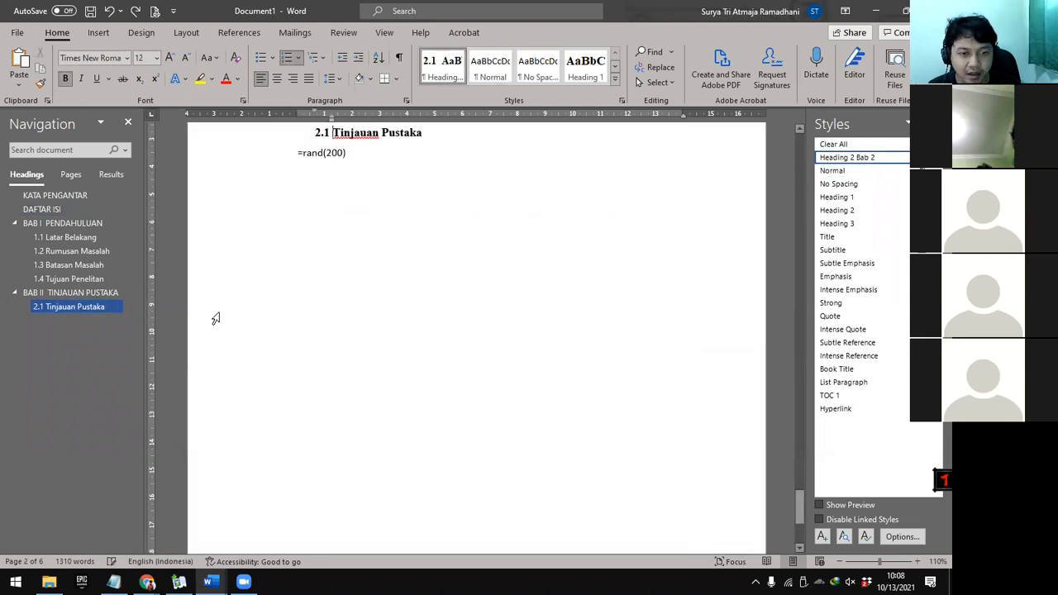
{"action": "left_click", "coordinate": [374, 153]}
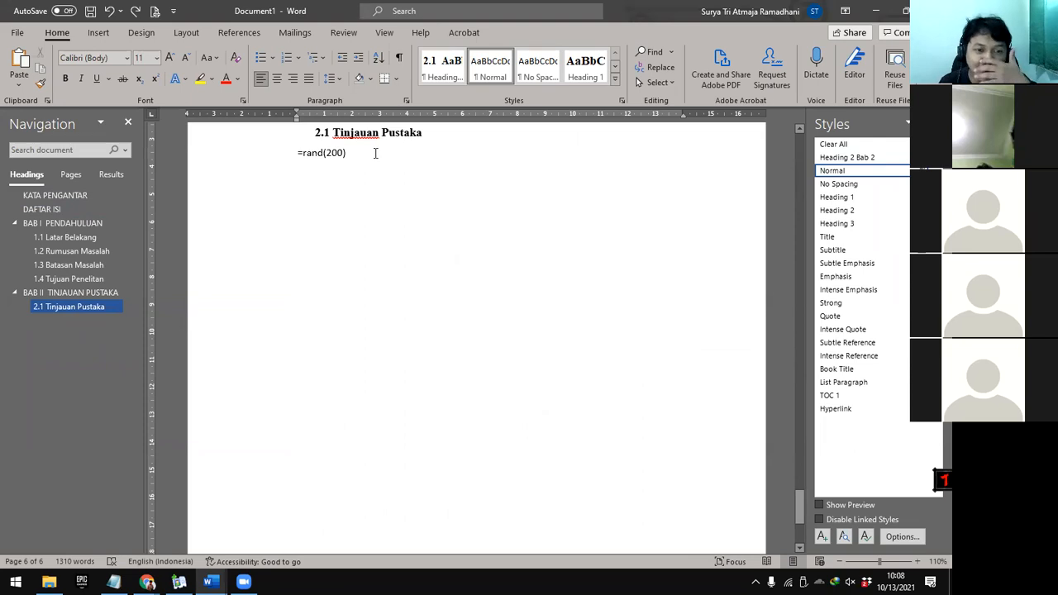
{"action": "key", "text": "BackSpace"}
{"action": "type", "text": ")"}
{"action": "key", "text": "Return"}
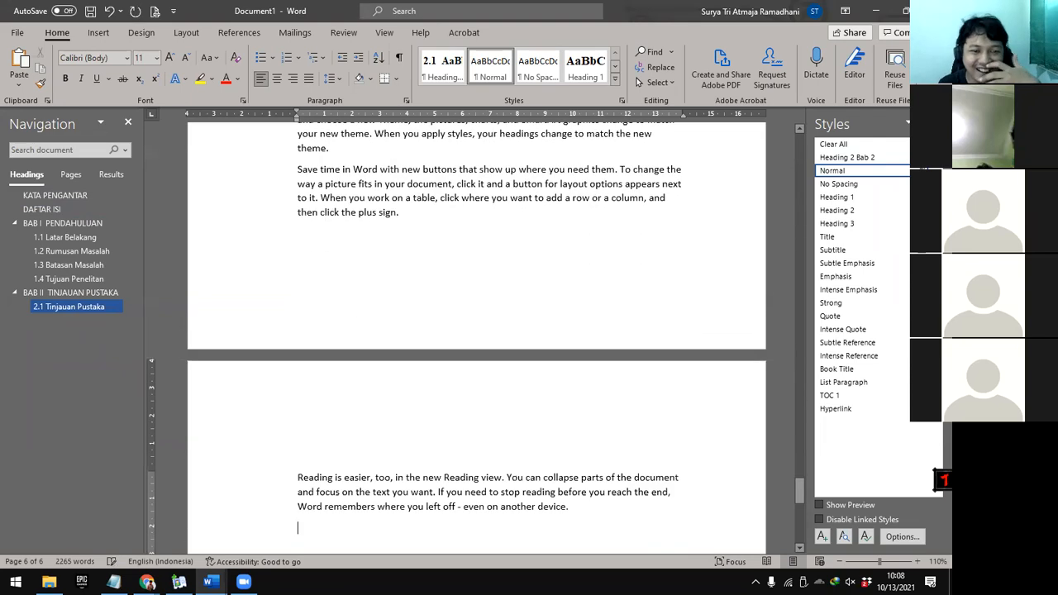
Set all filler paragraphs under 2.1 Tinjauan Pustaka to 1.5 line spacing and justified alignment
{"action": "scroll", "coordinate": [539, 272], "scroll_direction": "up", "scroll_amount": 10}
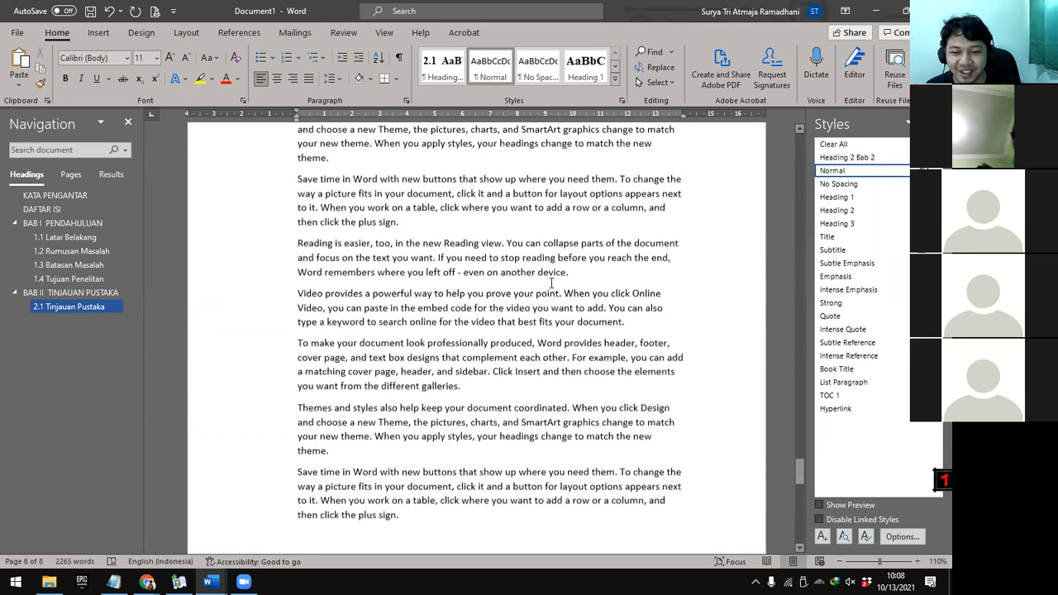
{"action": "left_click_drag", "start_coordinate": [799, 442], "coordinate": [801, 315]}
{"action": "left_click", "coordinate": [71, 307]}
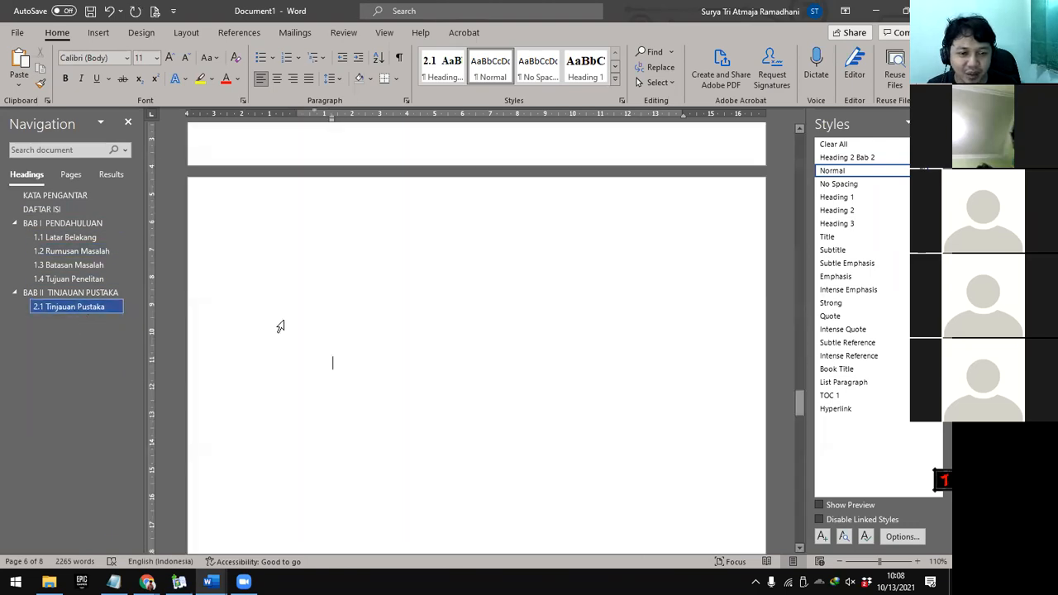
{"action": "left_click_drag", "start_coordinate": [300, 183], "coordinate": [386, 153]}
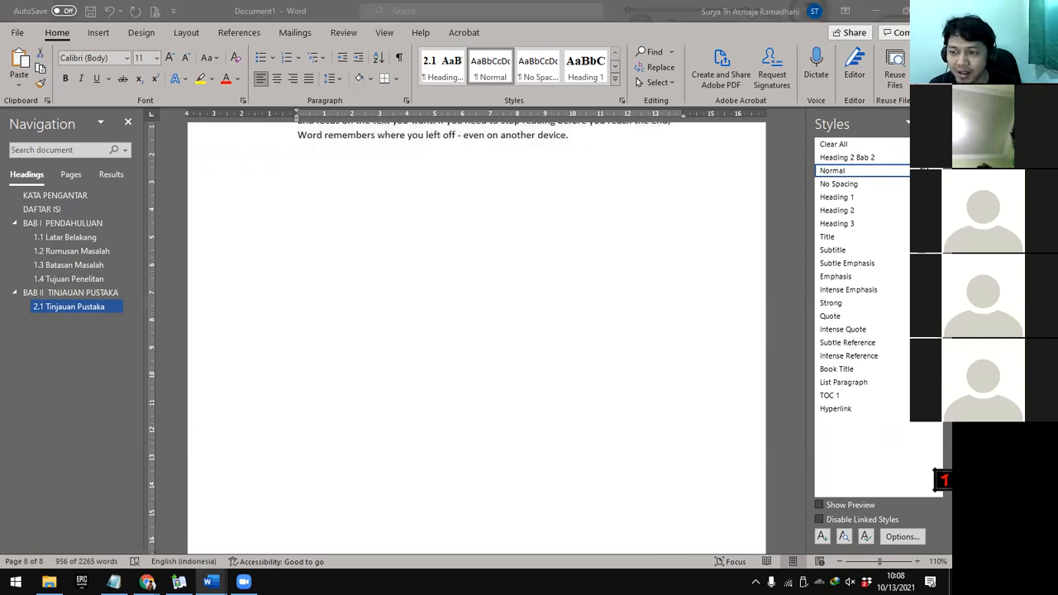
{"action": "left_click", "coordinate": [334, 79]}
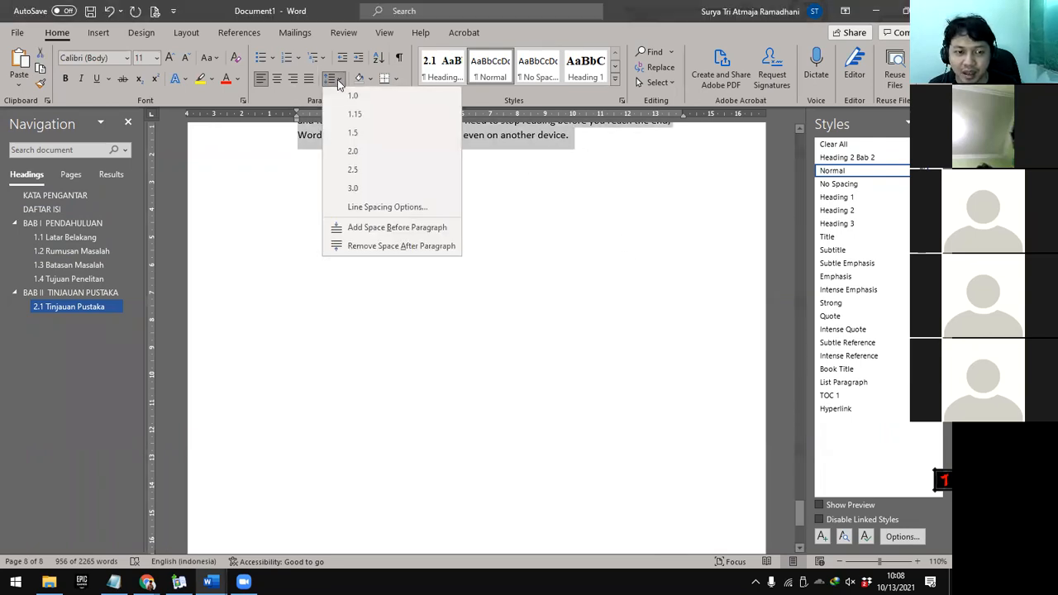
{"action": "key", "text": "ctrl+a"}
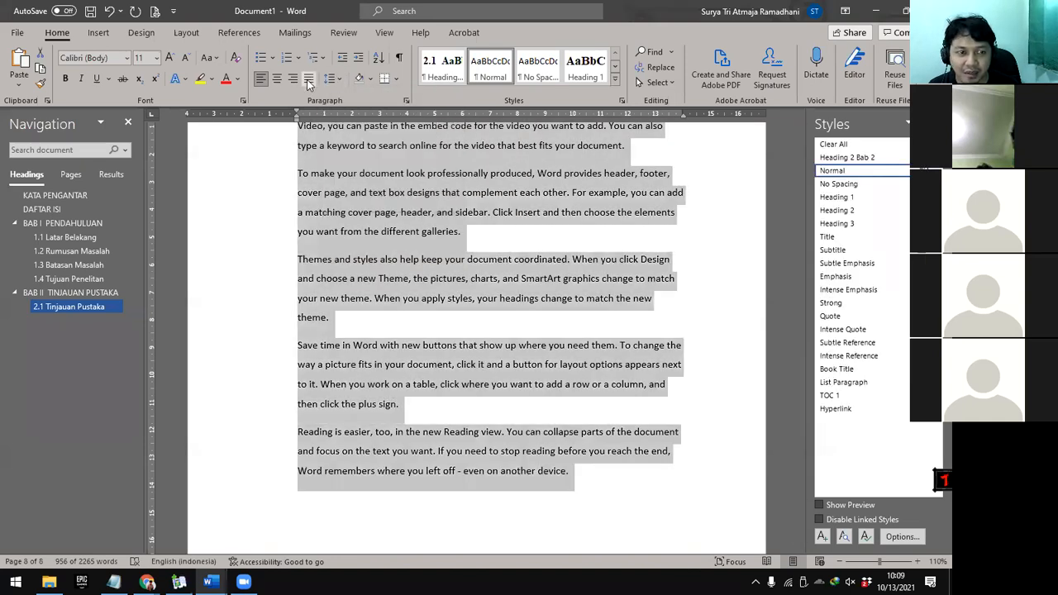
{"action": "left_click", "coordinate": [307, 80]}
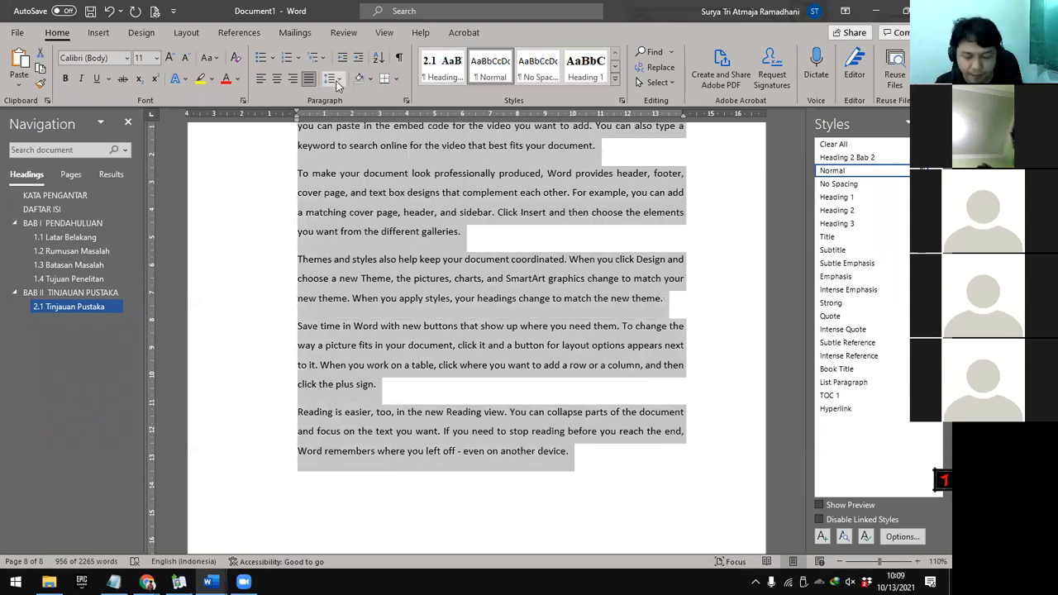
Give the filler paragraphs under 2.1 Tinjauan Pustaka a first-line indent instead of a full left indent
{"action": "key", "text": "ctrl+m"}
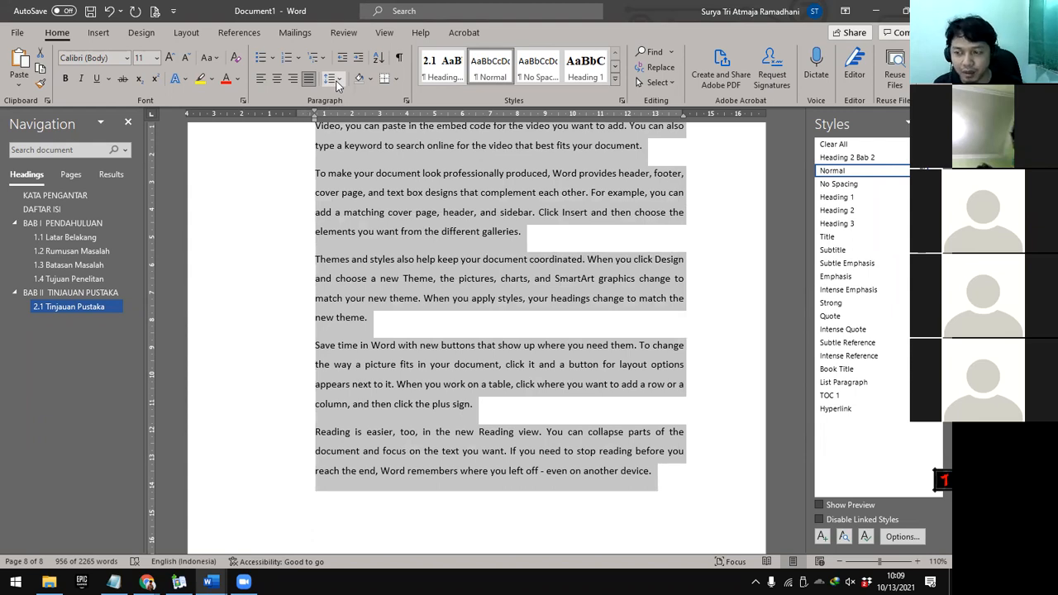
{"action": "key", "text": "ctrl+z"}
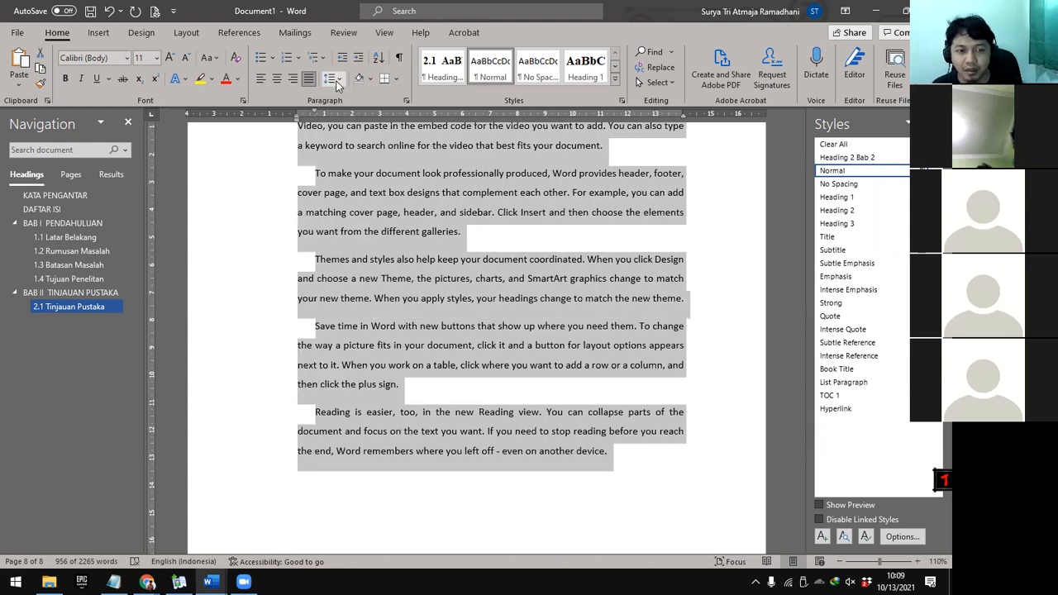
{"action": "scroll", "coordinate": [433, 313], "scroll_direction": "up", "scroll_amount": 5}
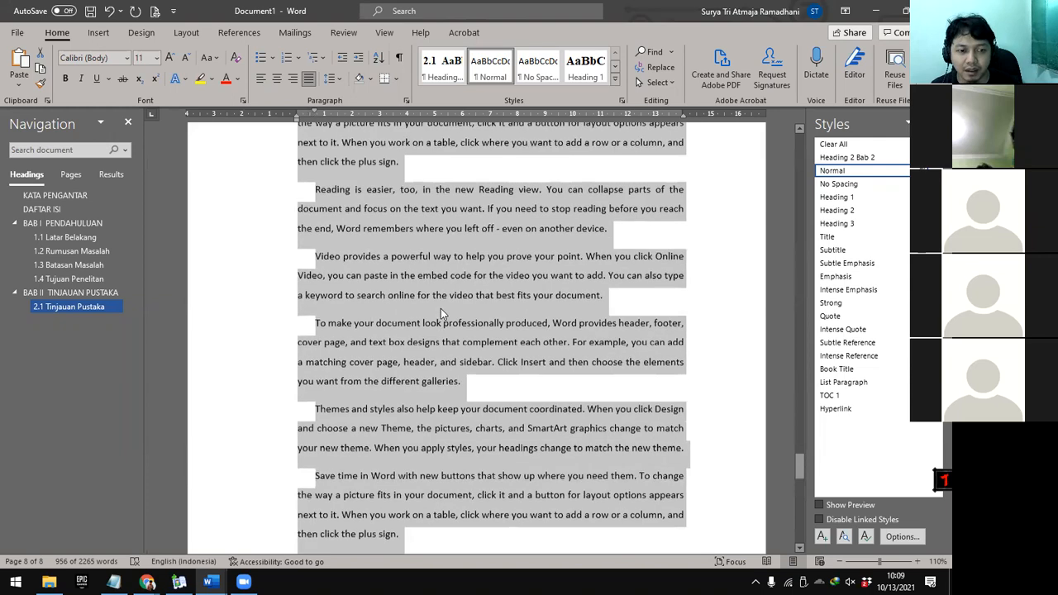
{"action": "scroll", "coordinate": [441, 309], "scroll_direction": "up", "scroll_amount": 10}
{"action": "scroll", "coordinate": [446, 331], "scroll_direction": "down", "scroll_amount": 2}
{"action": "left_click", "coordinate": [450, 370]}
{"action": "scroll", "coordinate": [475, 429], "scroll_direction": "down", "scroll_amount": 3}
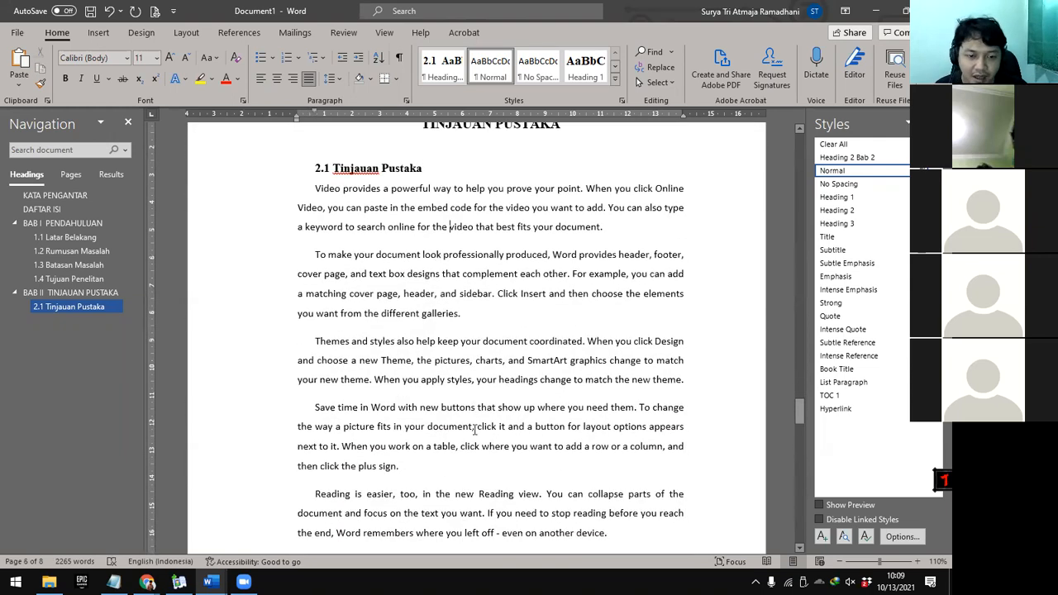
Add the line "Landasan Teori" after the second "Video provides" paragraph under 2.1 and give it the Heading 2 Bab 2 style
{"action": "scroll", "coordinate": [476, 428], "scroll_direction": "down", "scroll_amount": 5}
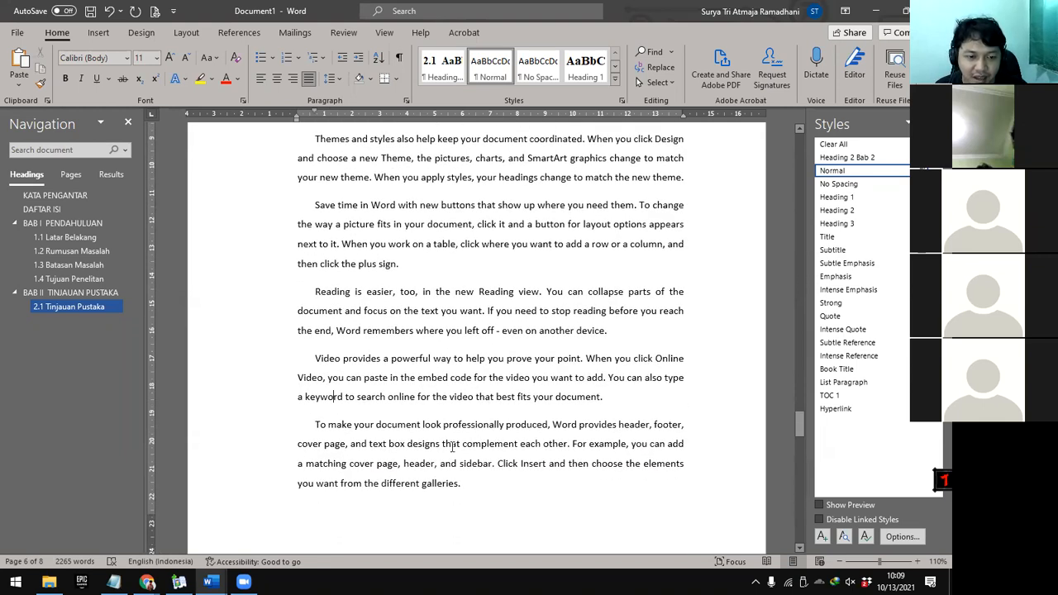
{"action": "left_click", "coordinate": [652, 399]}
{"action": "key", "text": "Return"}
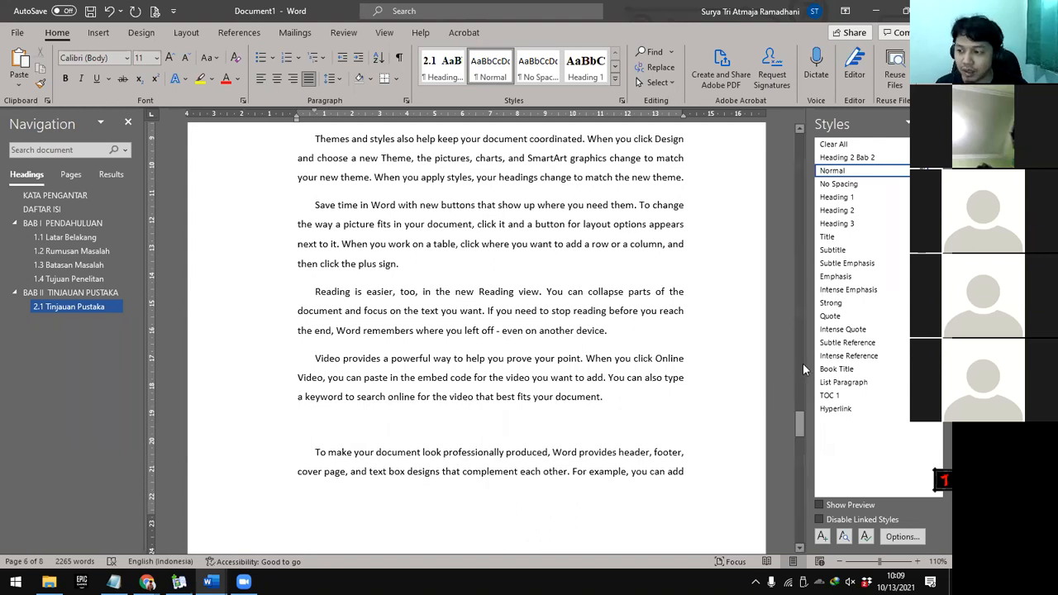
{"action": "type", "text": "Landasan T"}
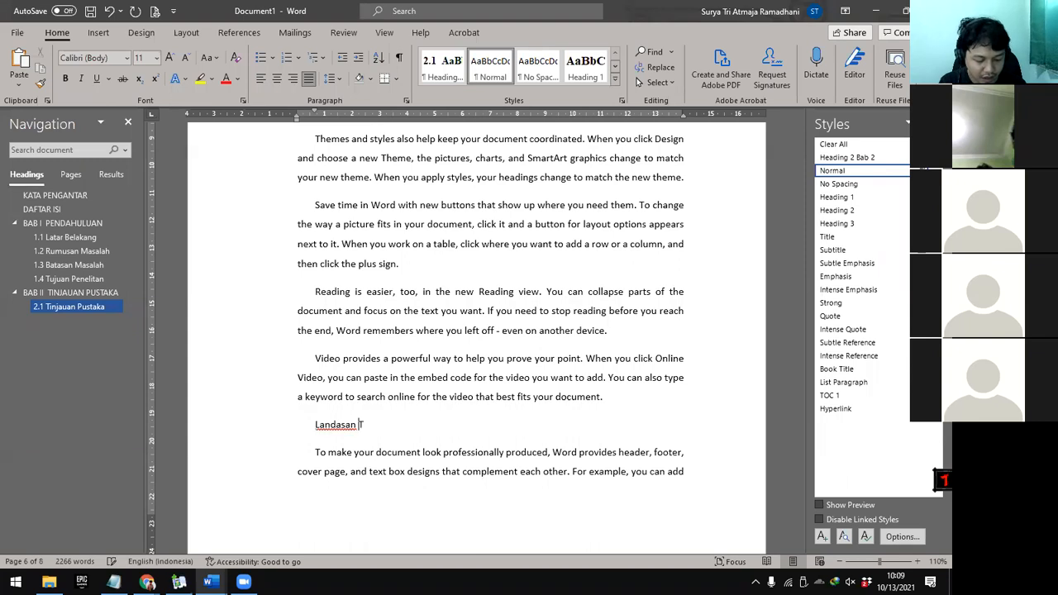
{"action": "type", "text": "eori"}
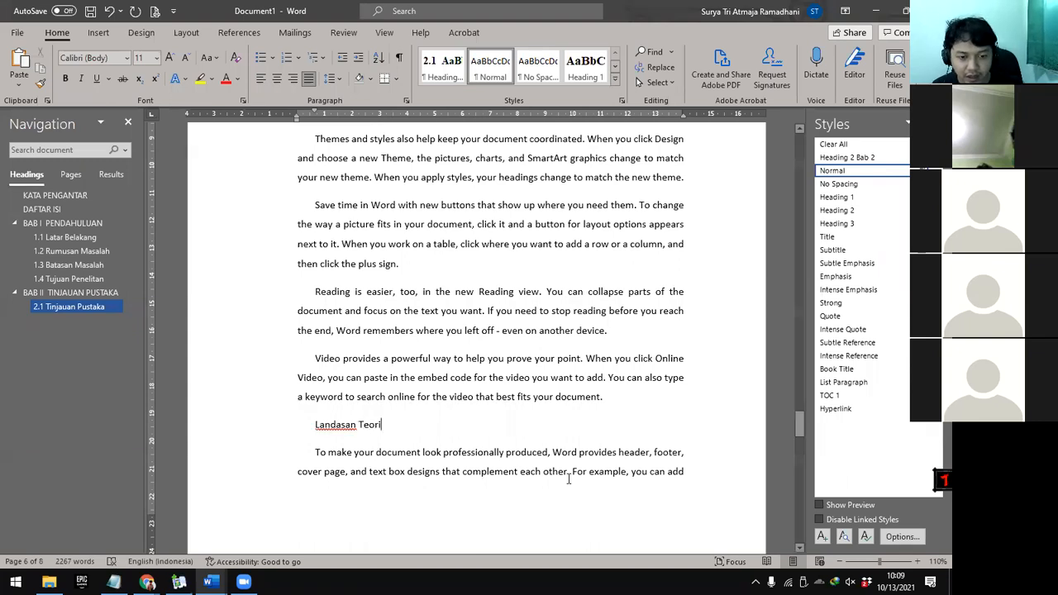
{"action": "left_click_drag", "start_coordinate": [385, 425], "coordinate": [321, 424]}
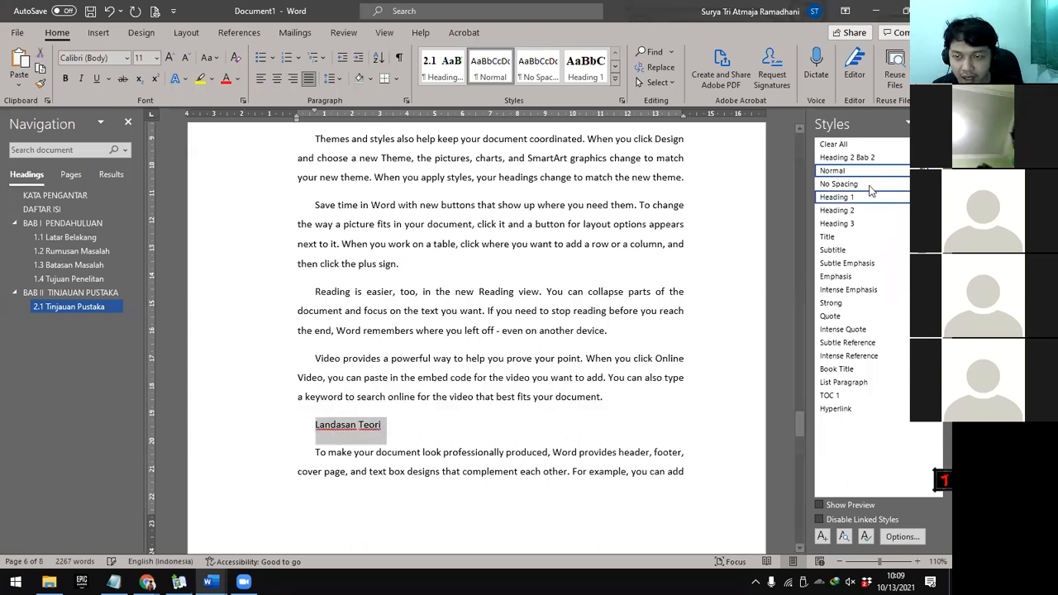
{"action": "left_click", "coordinate": [864, 157]}
Insert a new line reading "Pertanyaan Penelitian" before the last filler paragraph on page 7
{"action": "scroll", "coordinate": [516, 364], "scroll_direction": "down", "scroll_amount": 10}
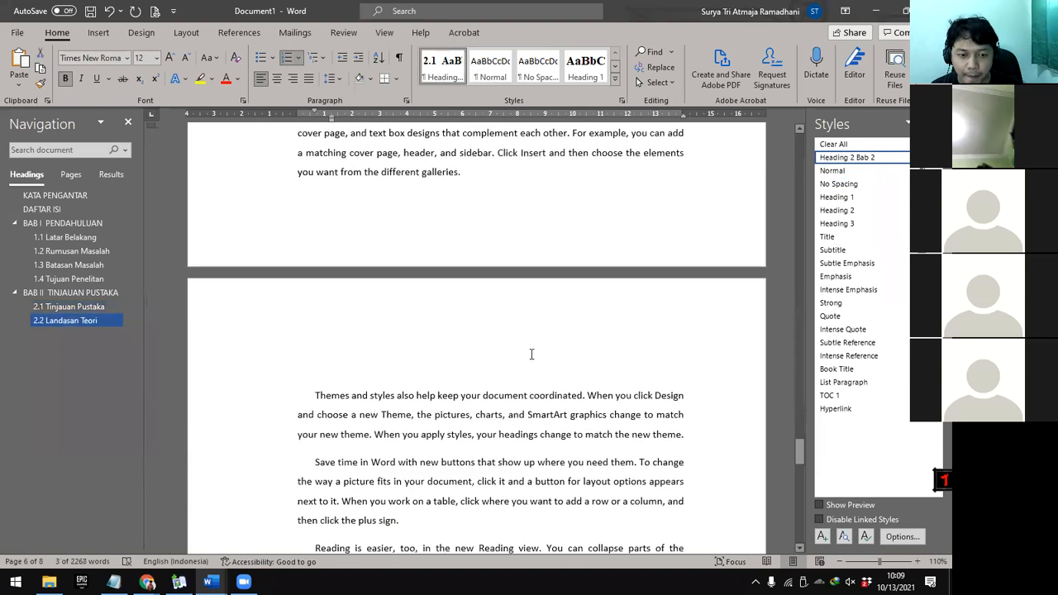
{"action": "left_click", "coordinate": [444, 349]}
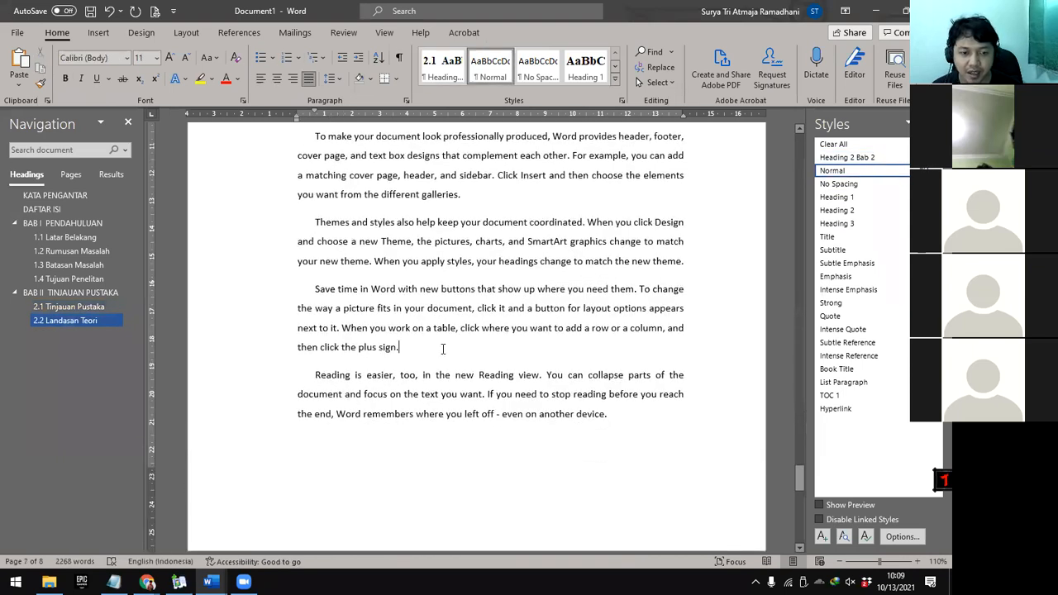
{"action": "key", "text": "Return"}
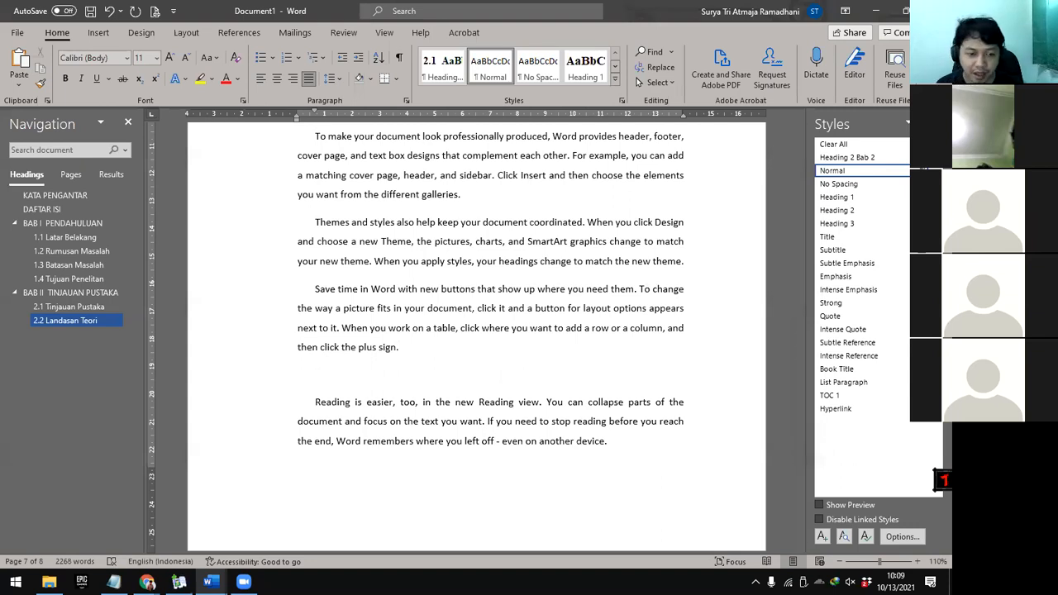
{"action": "type", "text": "Per"}
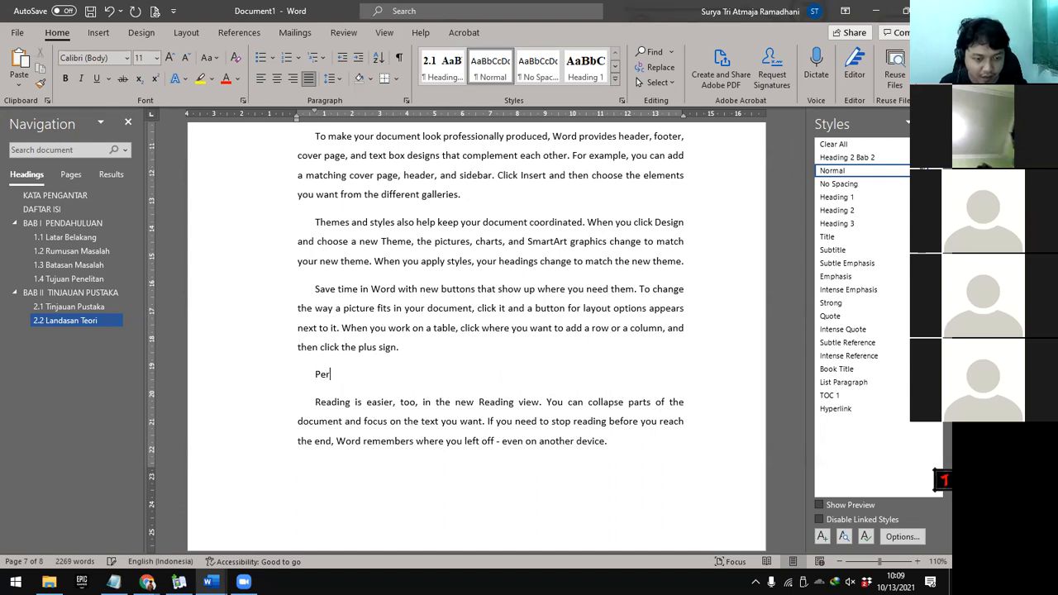
{"action": "type", "text": "tanyaan Penelitian"}
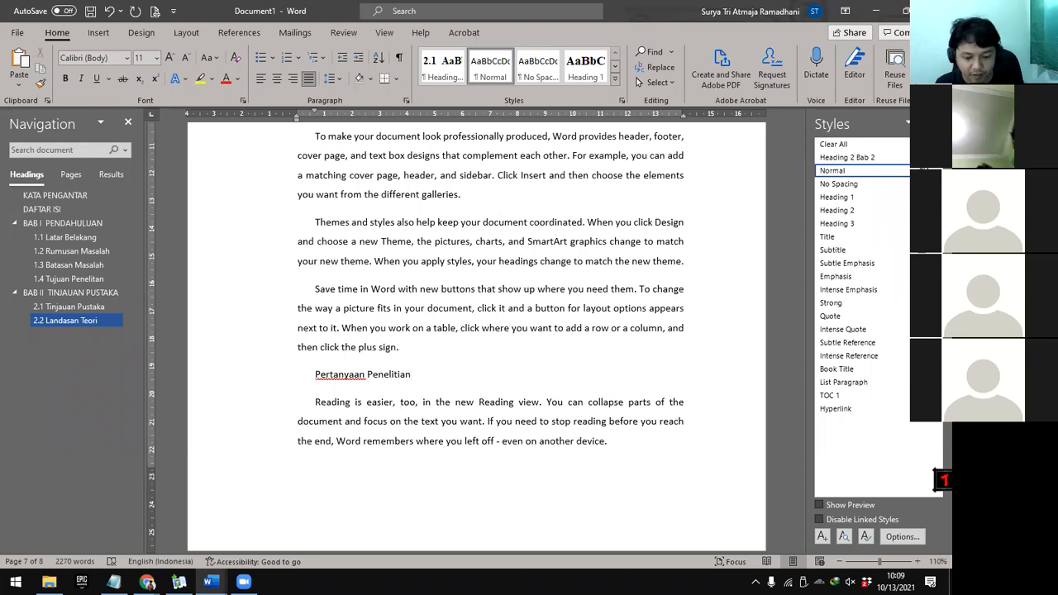
Apply the Heading 2 Bab 2 style to the "Pertanyaan Penelitian" line
{"action": "key", "text": "shift+Down"}
{"action": "key", "text": "shift+Down"}
{"action": "key", "text": "shift+Down"}
{"action": "key", "text": "shift+Down"}
{"action": "key", "text": "shift+Down"}
{"action": "key", "text": "shift+Down"}
{"action": "key", "text": "shift+Down"}
{"action": "key", "text": "shift+Down"}
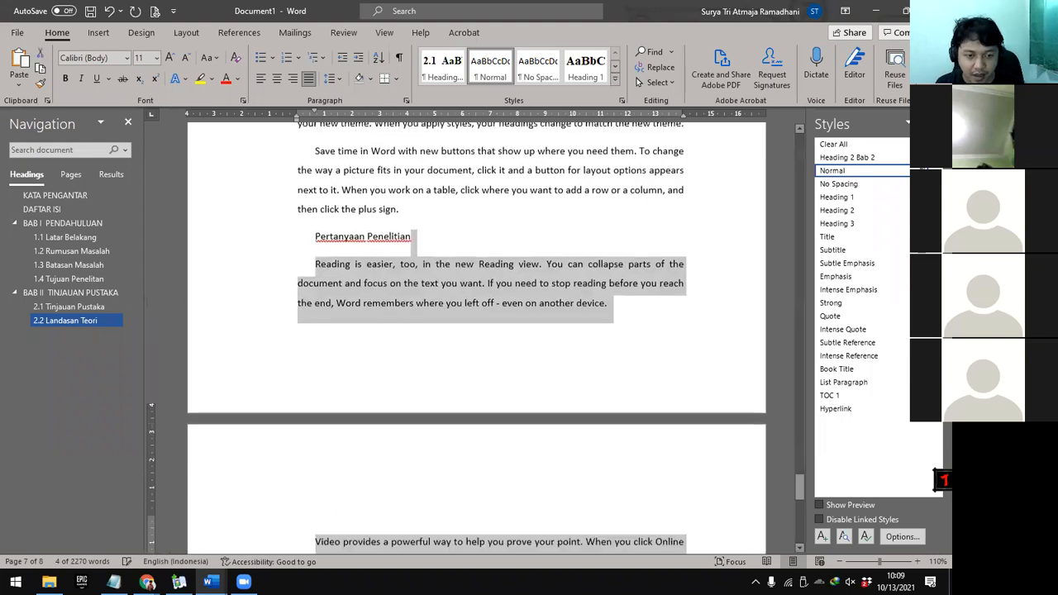
{"action": "left_click_drag", "start_coordinate": [414, 170], "coordinate": [323, 170]}
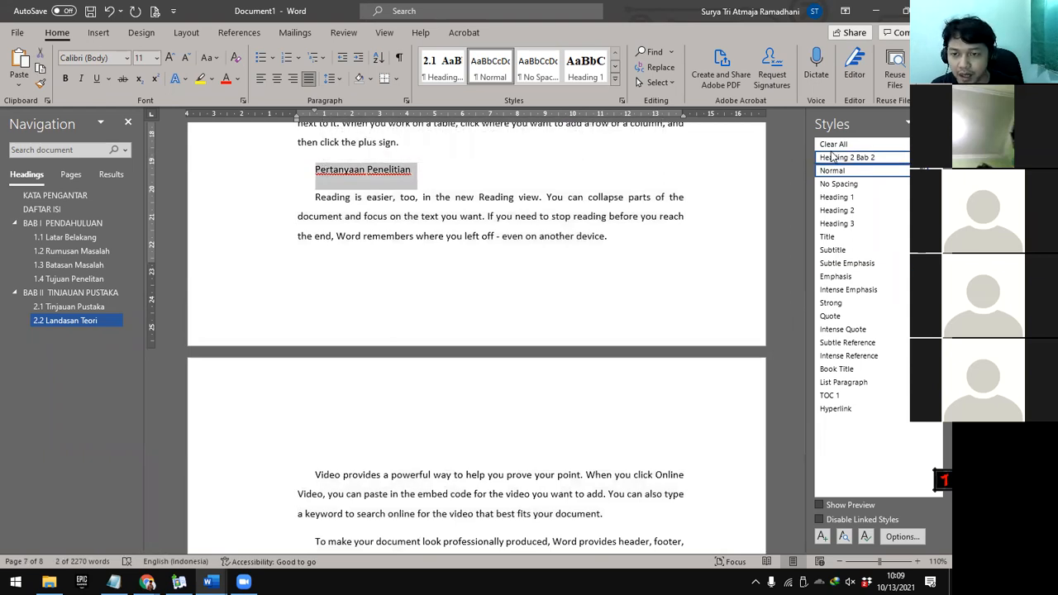
{"action": "left_click", "coordinate": [861, 159]}
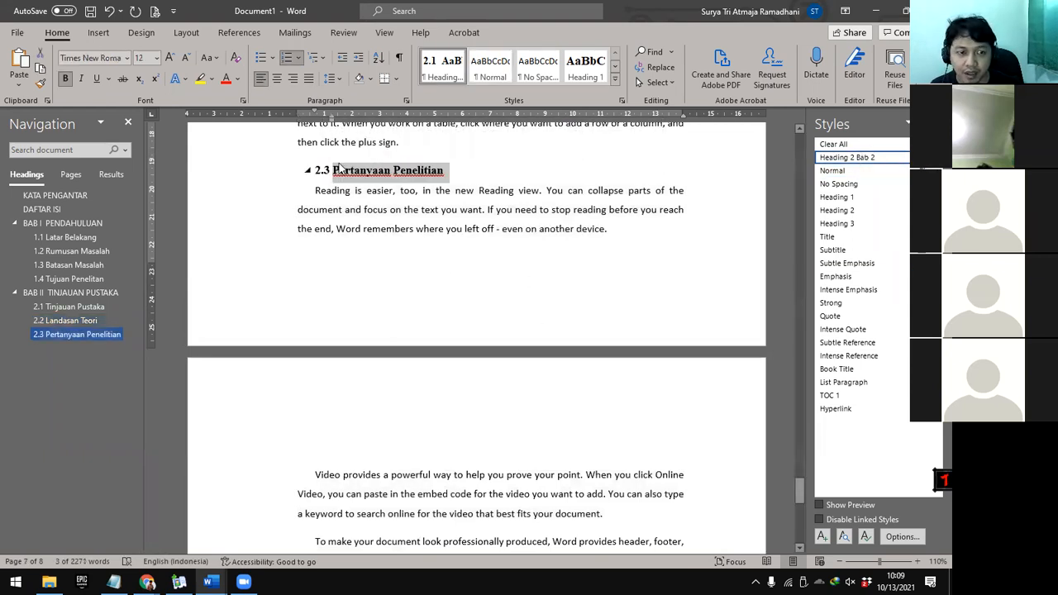
Start a new page after the last filler paragraph and enter the chapter title "BAB III METODE PENELITIAN"
{"action": "scroll", "coordinate": [515, 312], "scroll_direction": "down", "scroll_amount": 12}
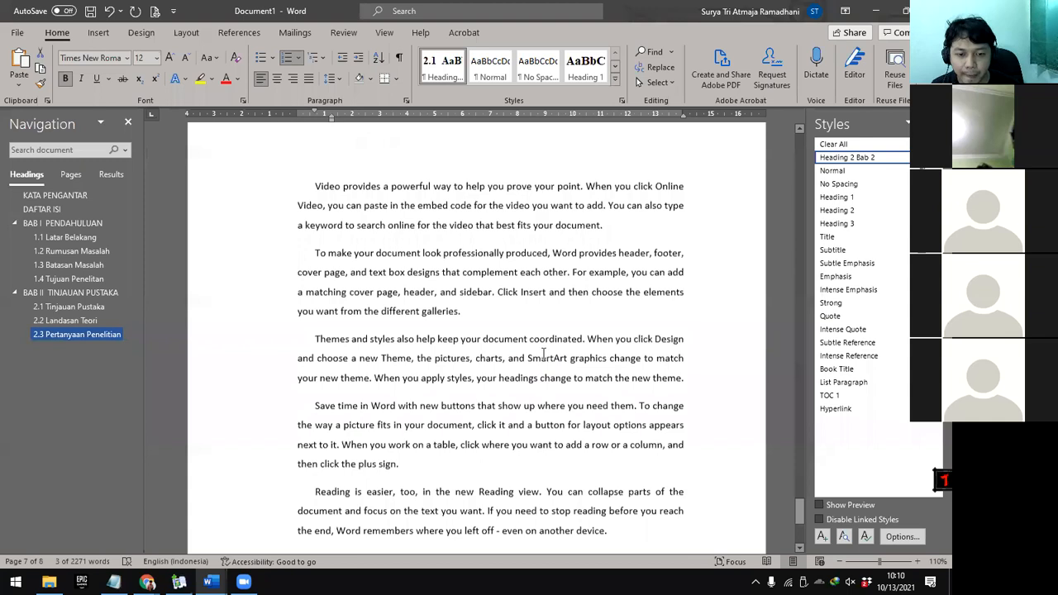
{"action": "scroll", "coordinate": [543, 353], "scroll_direction": "up", "scroll_amount": 3}
{"action": "left_click", "coordinate": [639, 332]}
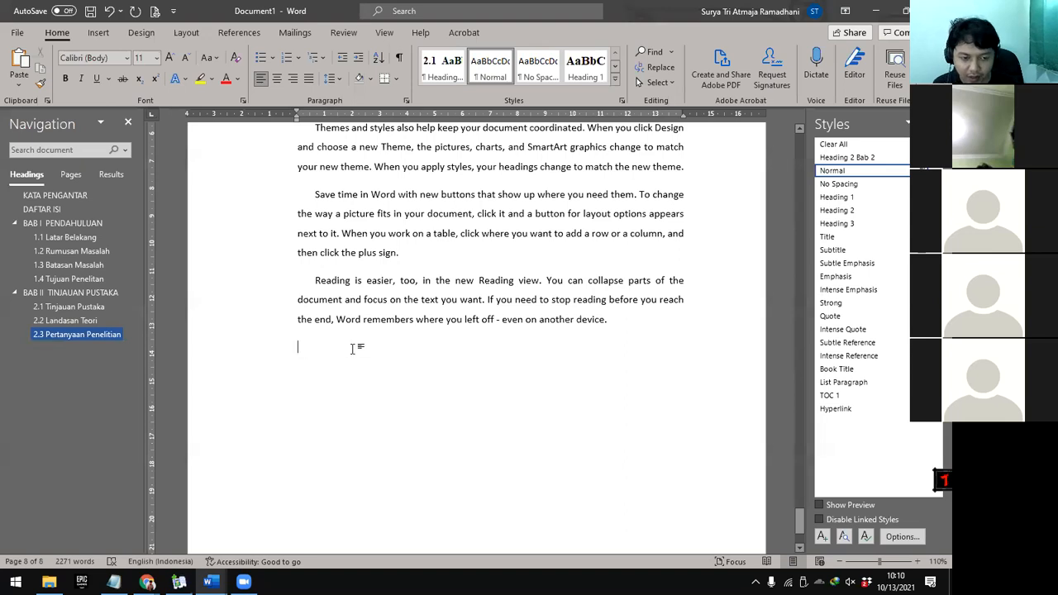
{"action": "key", "text": "ctrl+Return"}
{"action": "scroll", "coordinate": [408, 489], "scroll_direction": "down", "scroll_amount": 5}
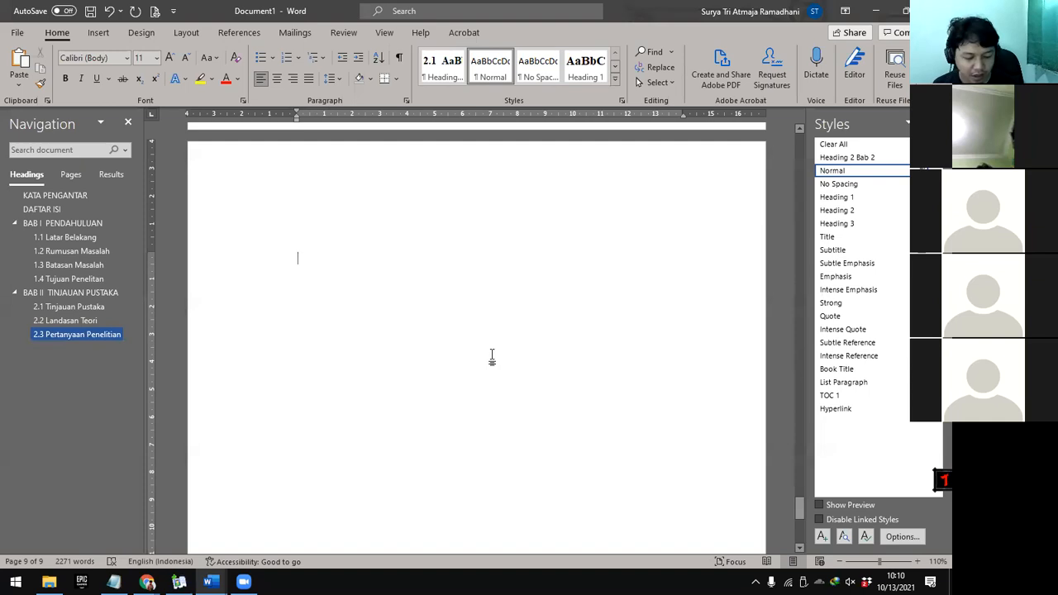
{"action": "type", "text": "BAB III"}
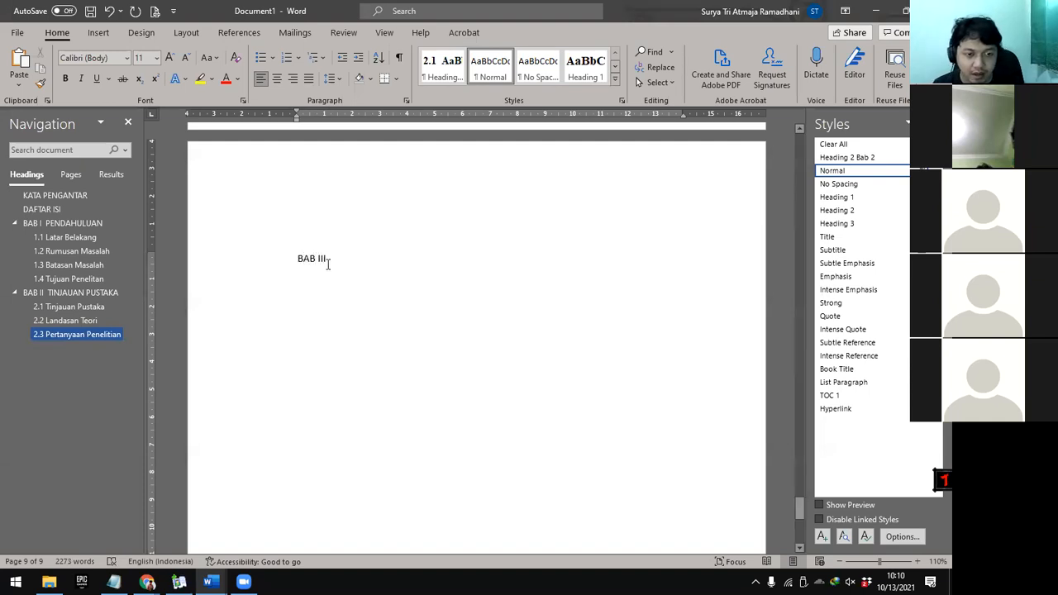
{"action": "left_click_drag", "start_coordinate": [331, 261], "coordinate": [298, 261]}
{"action": "left_click", "coordinate": [364, 263]}
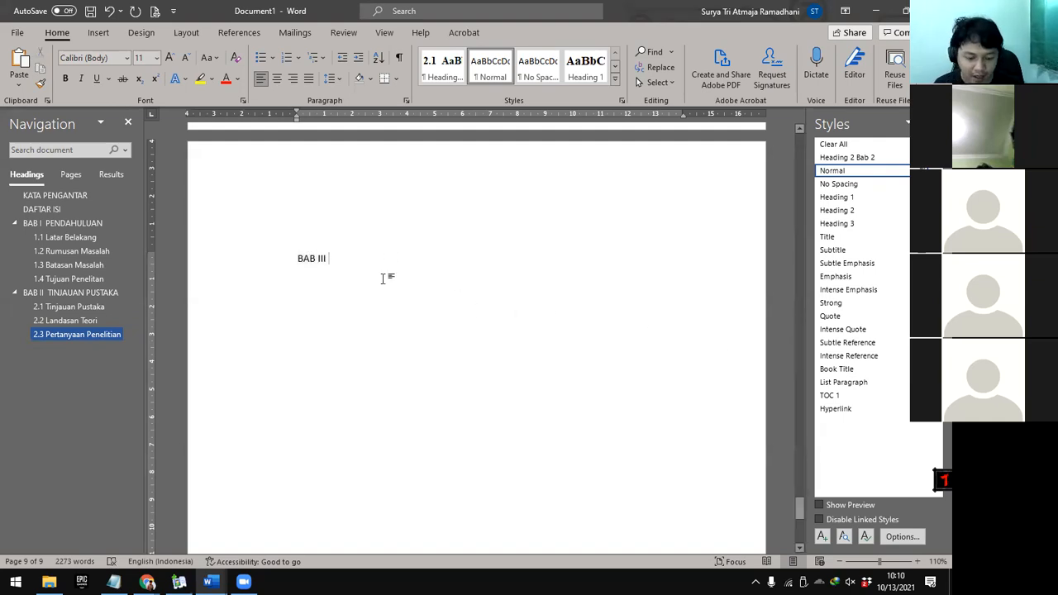
{"action": "type", "text": "MET"}
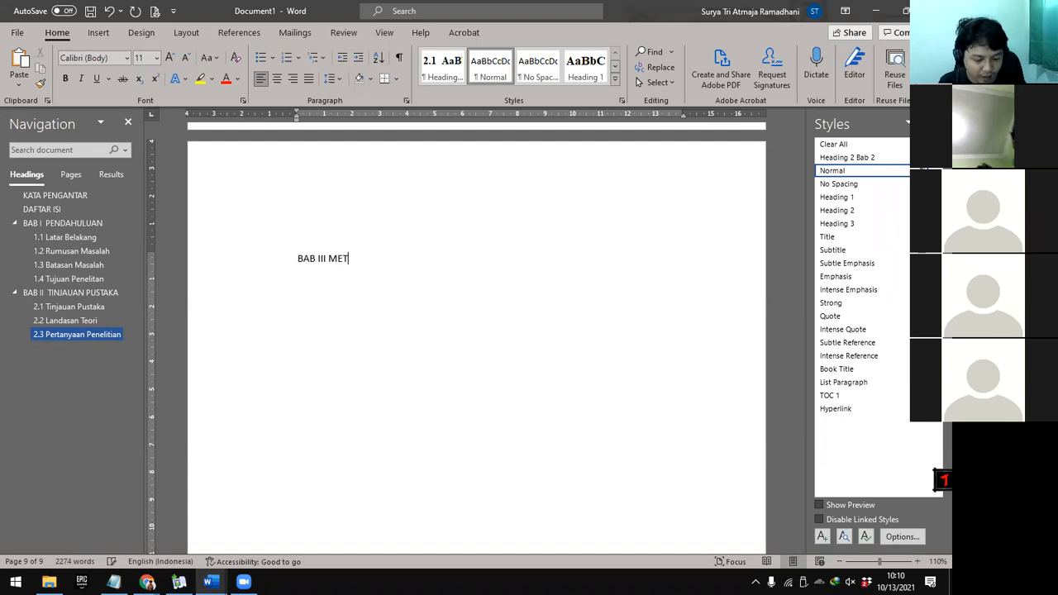
{"action": "type", "text": "ODE PENELITIAN"}
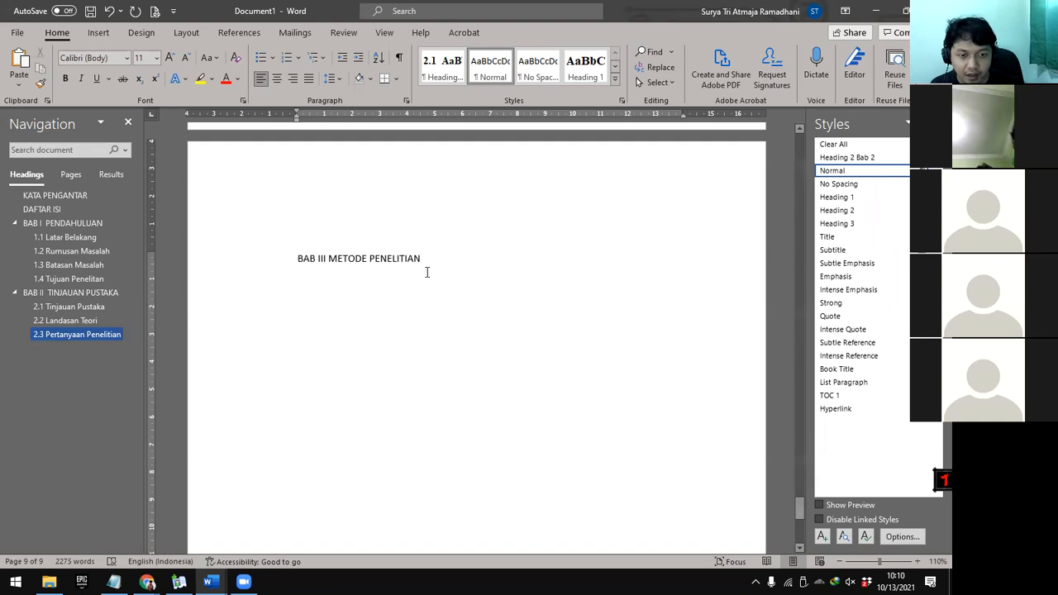
Apply Heading 1 to the BAB III title and break it so METODE PENELITIAN sits on its own line
{"action": "left_click_drag", "start_coordinate": [430, 260], "coordinate": [296, 260]}
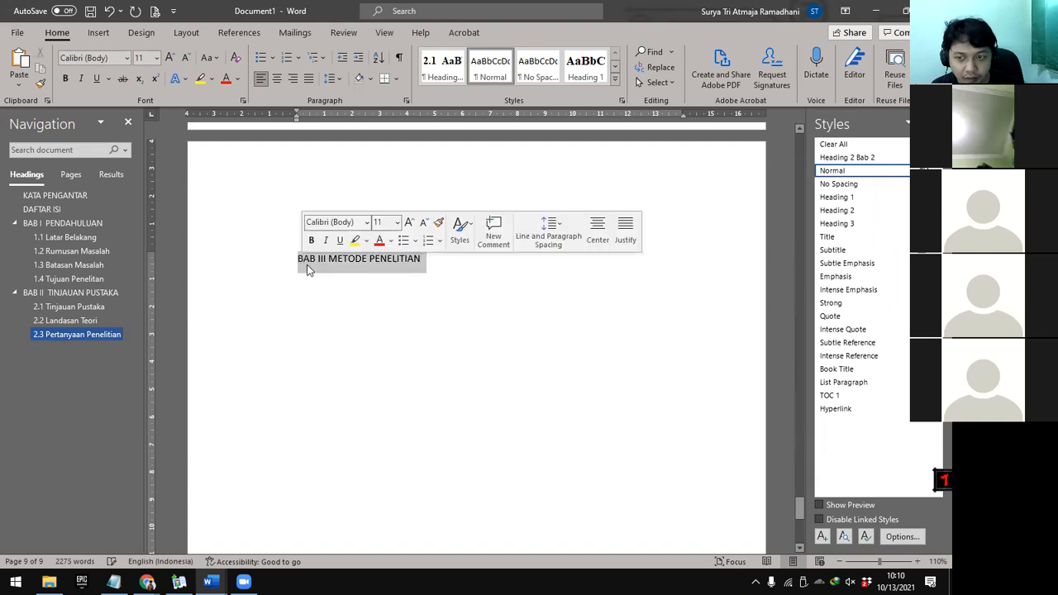
{"action": "left_click", "coordinate": [848, 199]}
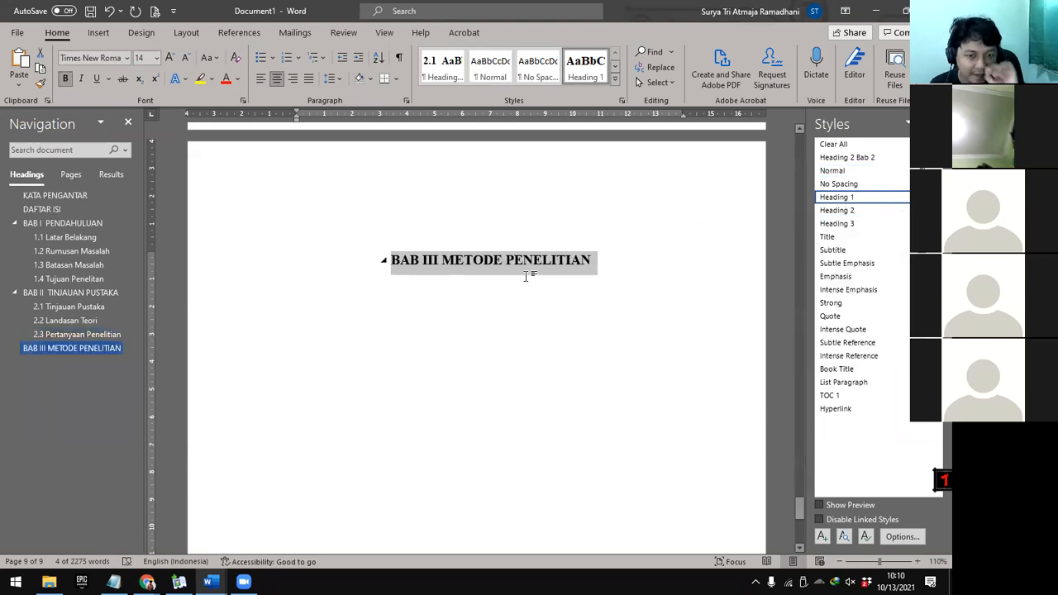
{"action": "left_click", "coordinate": [445, 263]}
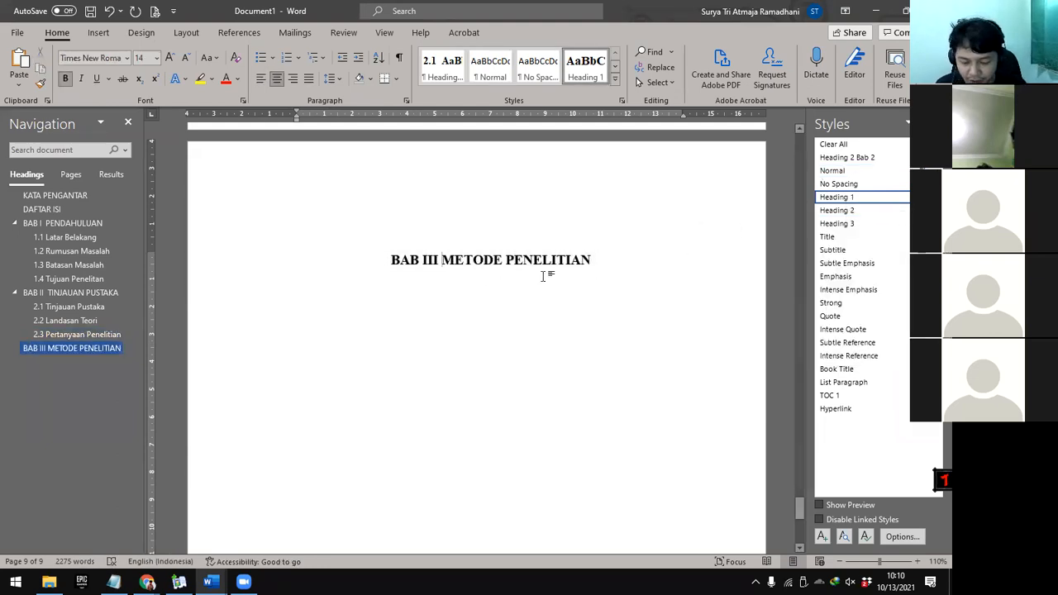
{"action": "key", "text": "Return"}
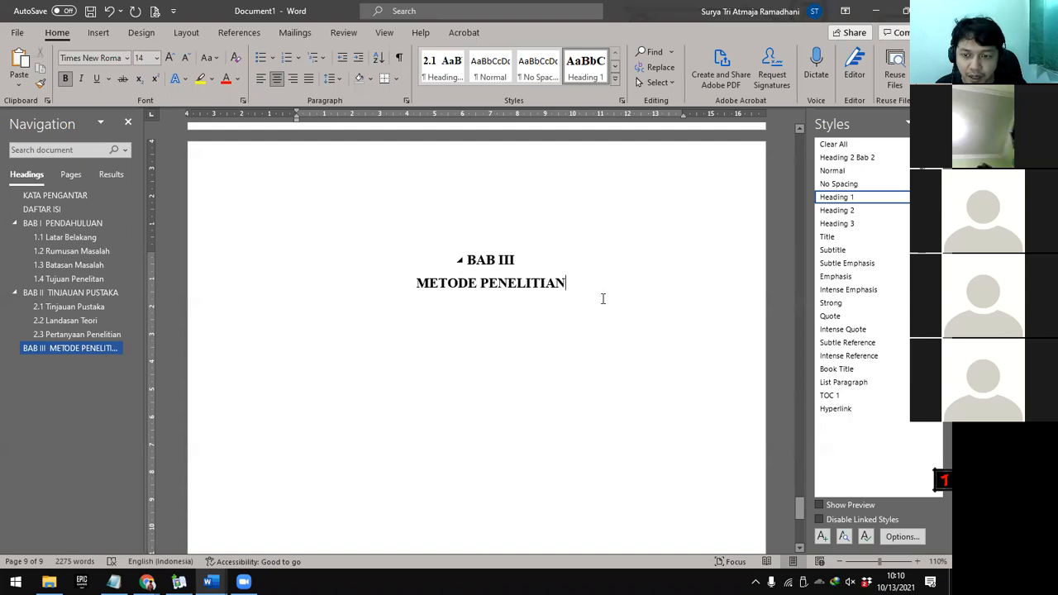
Add the text "Alat dan bahan" below the BAB III heading, leaving an empty line between them
{"action": "key", "text": "Return"}
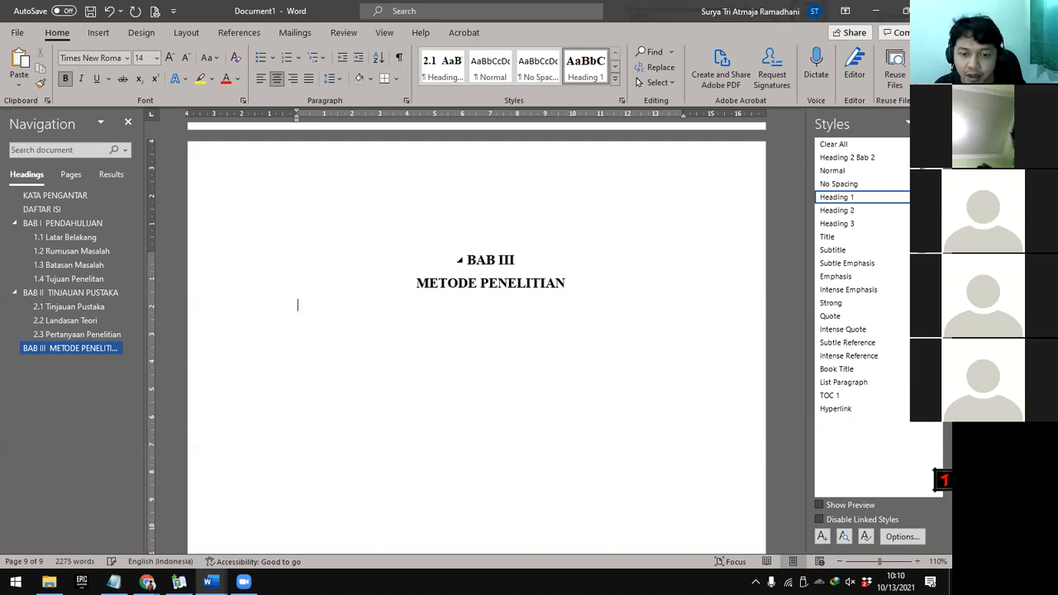
{"action": "key", "text": "Return"}
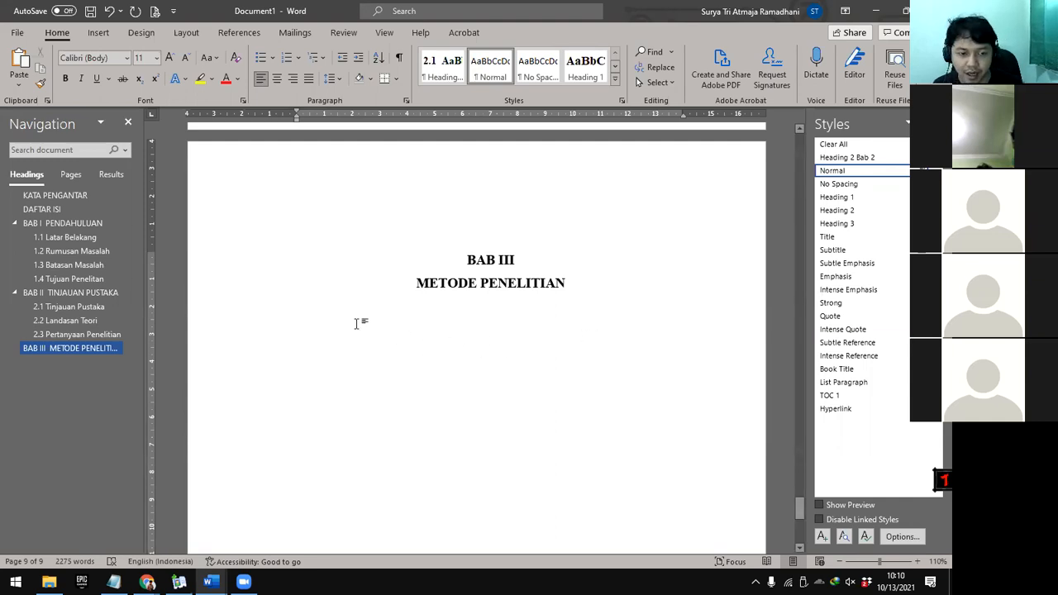
{"action": "type", "text": "aA"}
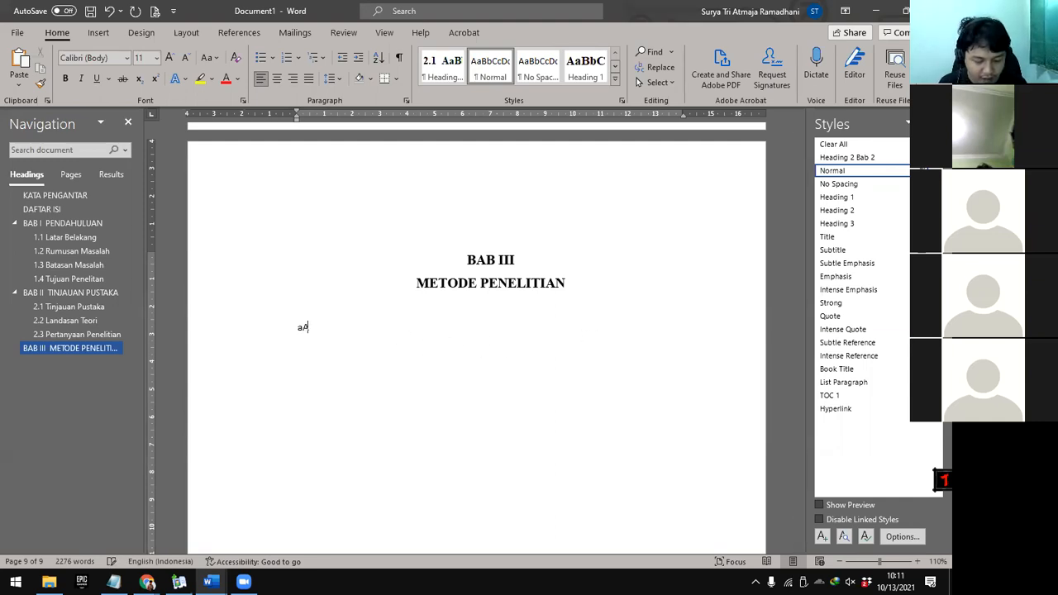
{"action": "key", "text": "BackSpace"}
{"action": "type", "text": "A"}
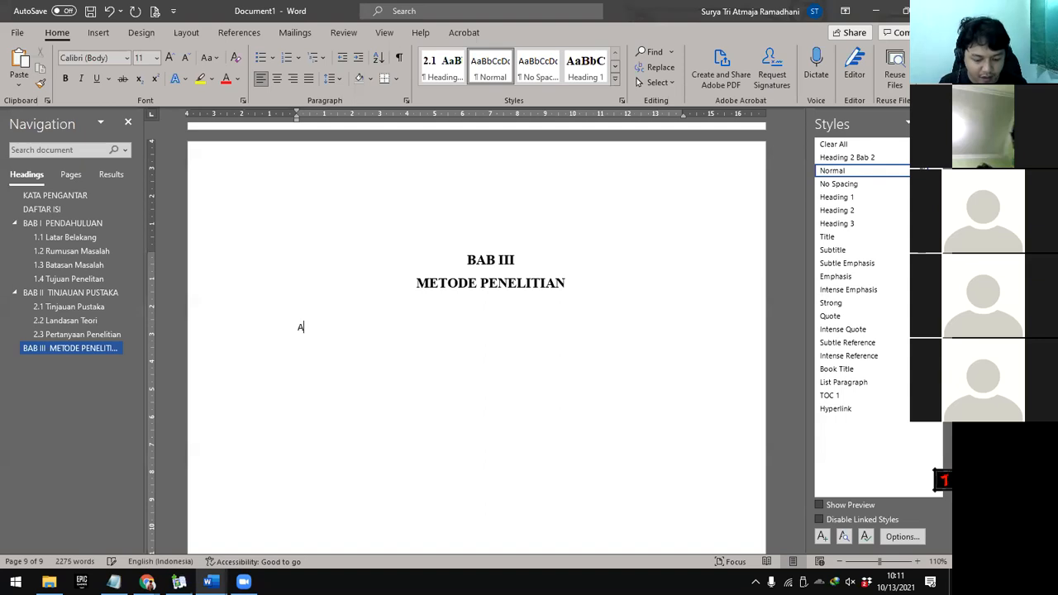
{"action": "type", "text": "lat dan baha"}
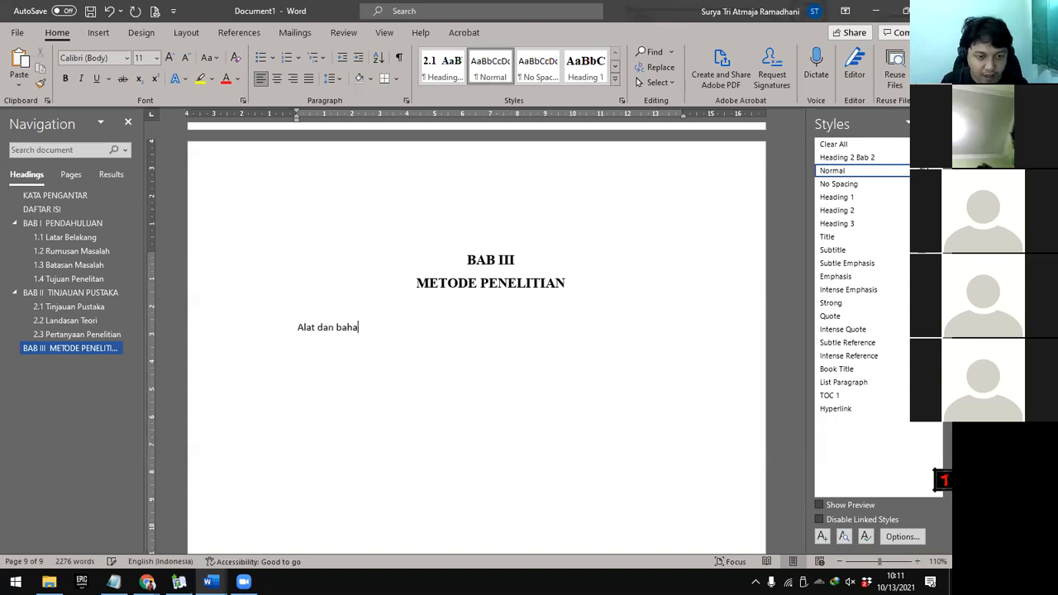
{"action": "type", "text": "n"}
Start a new style from the "Alat dan bahan" line, named "Heading 2 Bab 3" and based on Heading 2
{"action": "left_click_drag", "start_coordinate": [369, 328], "coordinate": [296, 328]}
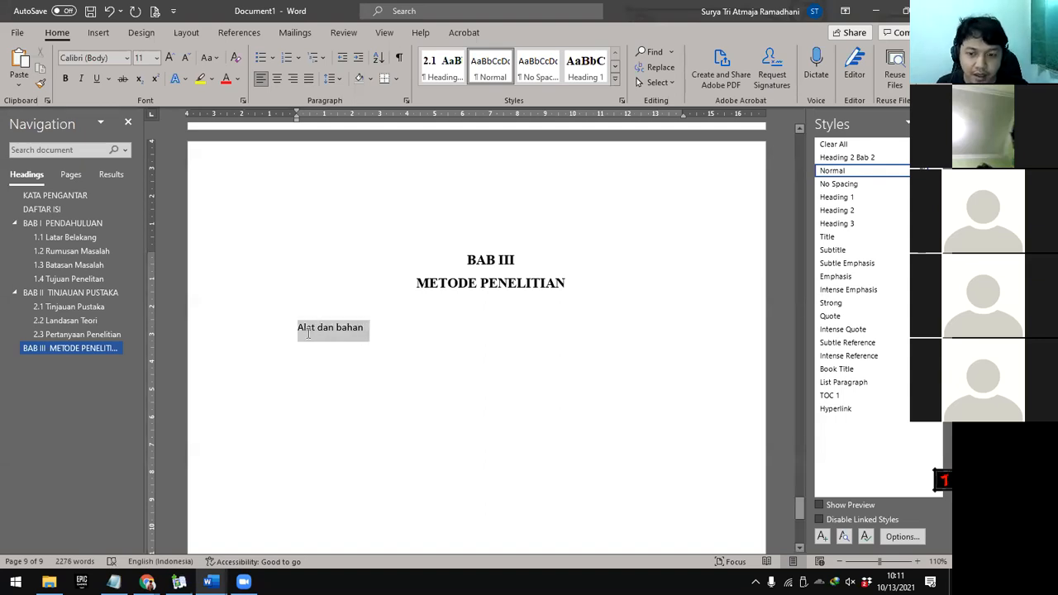
{"action": "left_click", "coordinate": [822, 538]}
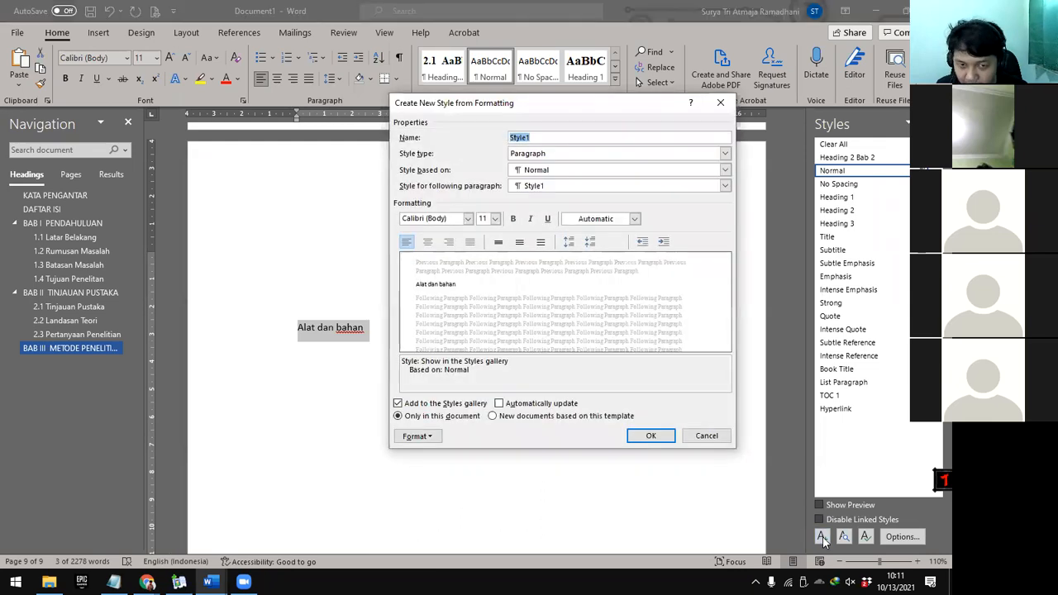
{"action": "left_click", "coordinate": [538, 137]}
{"action": "double_click", "coordinate": [537, 137]}
{"action": "type", "text": "Heading 2 Bab 3"}
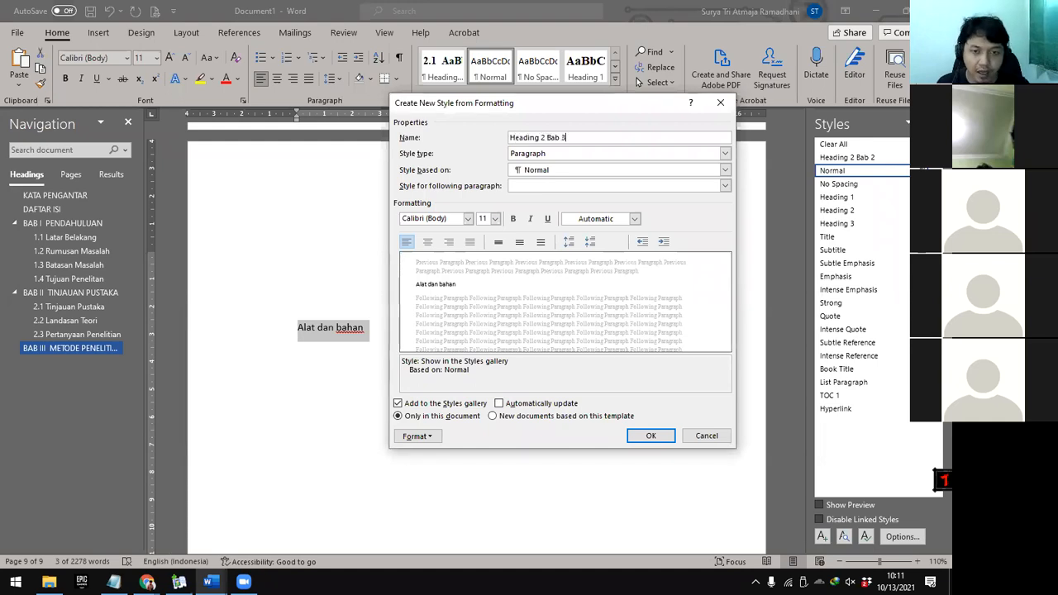
{"action": "left_click", "coordinate": [560, 168]}
{"action": "left_click", "coordinate": [553, 226]}
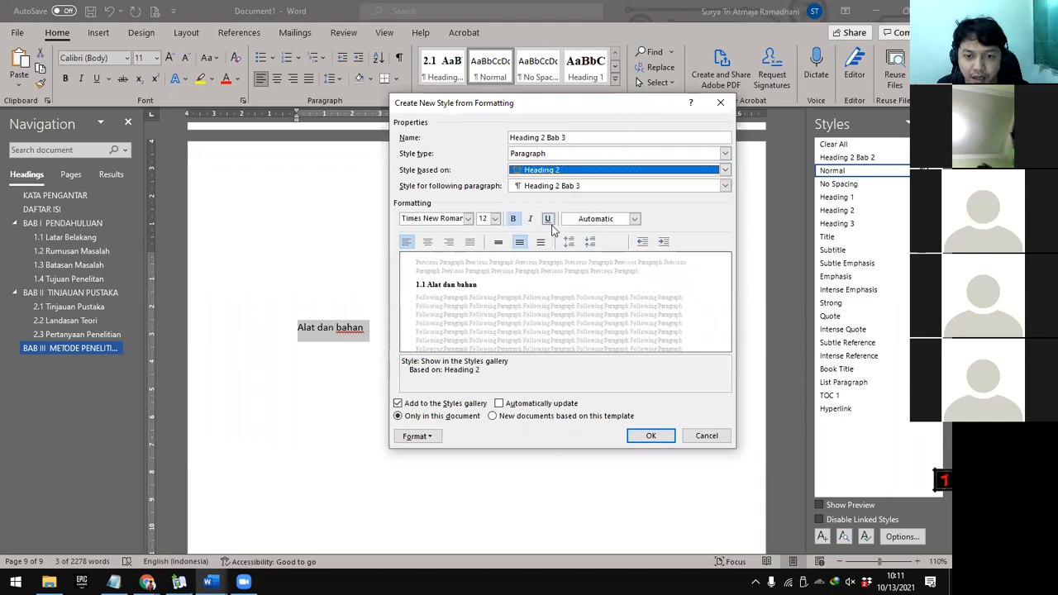
Define a new left-aligned 3.1 number format for the Heading 2 Bab 3 style and create the style
{"action": "left_click", "coordinate": [431, 440]}
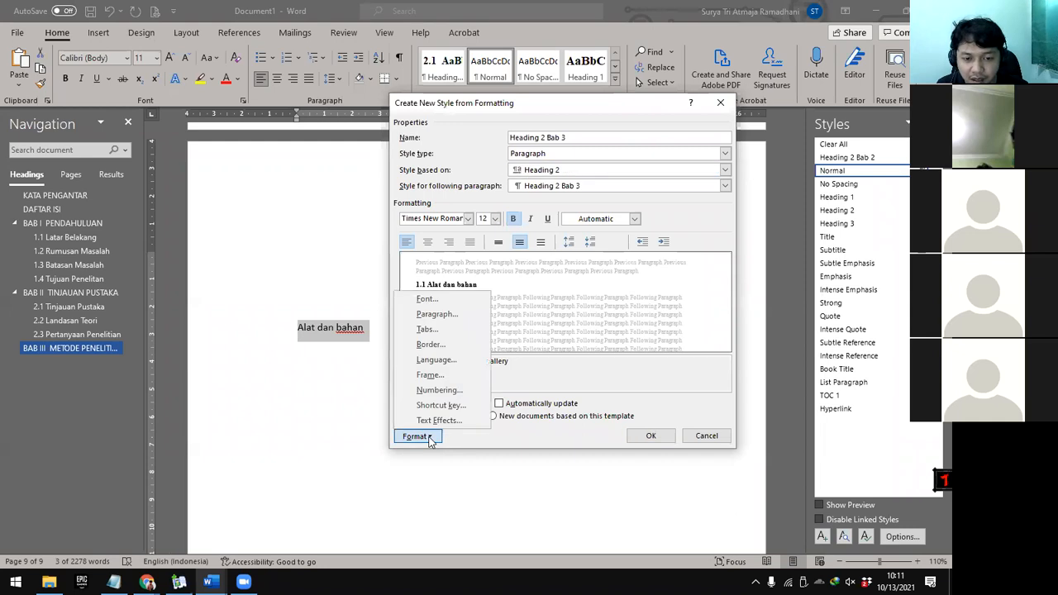
{"action": "left_click", "coordinate": [463, 391]}
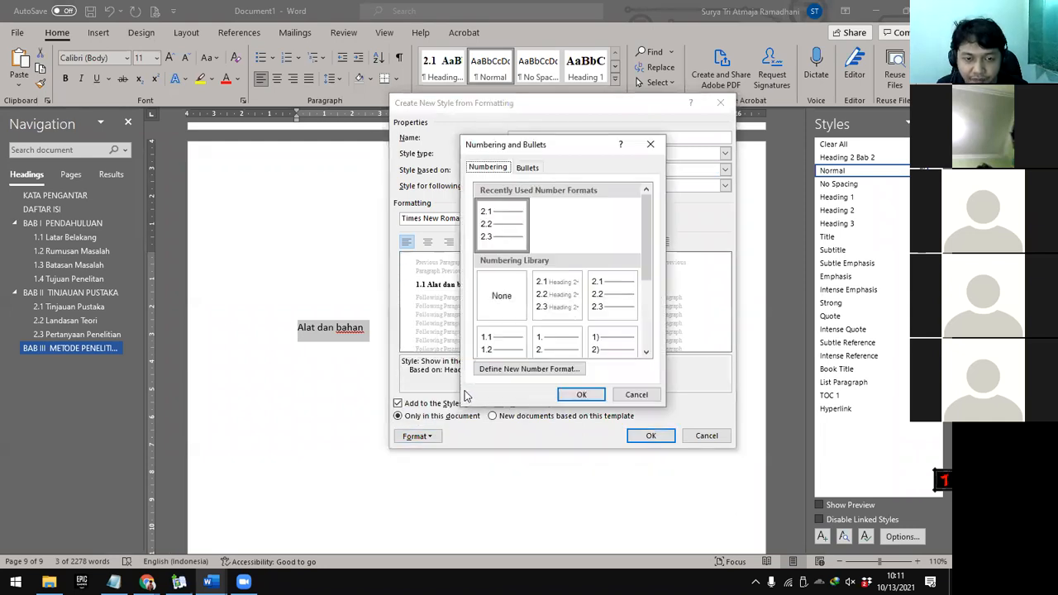
{"action": "left_click", "coordinate": [569, 373]}
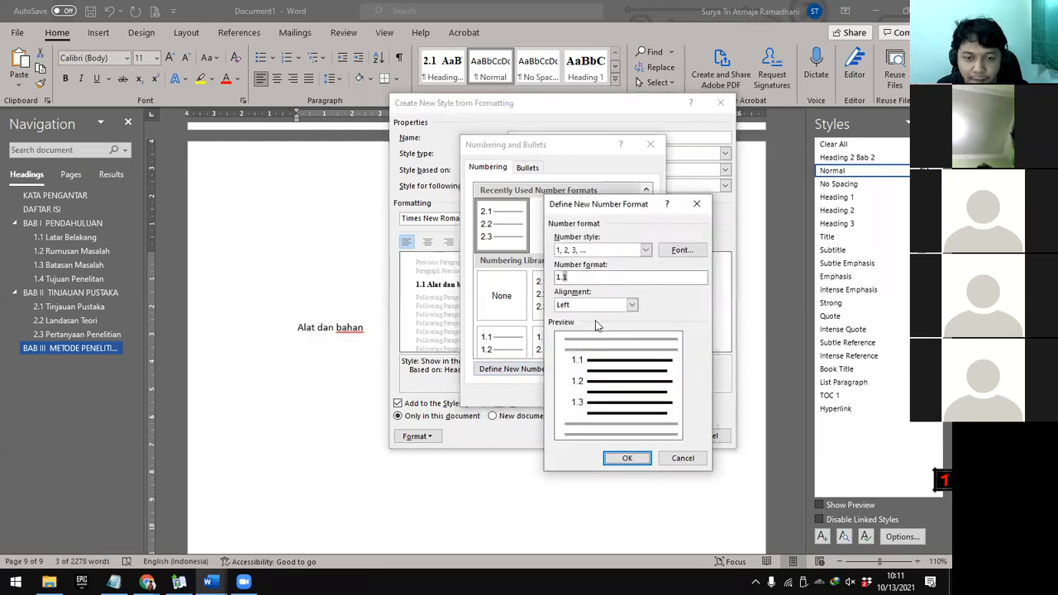
{"action": "left_click", "coordinate": [561, 278]}
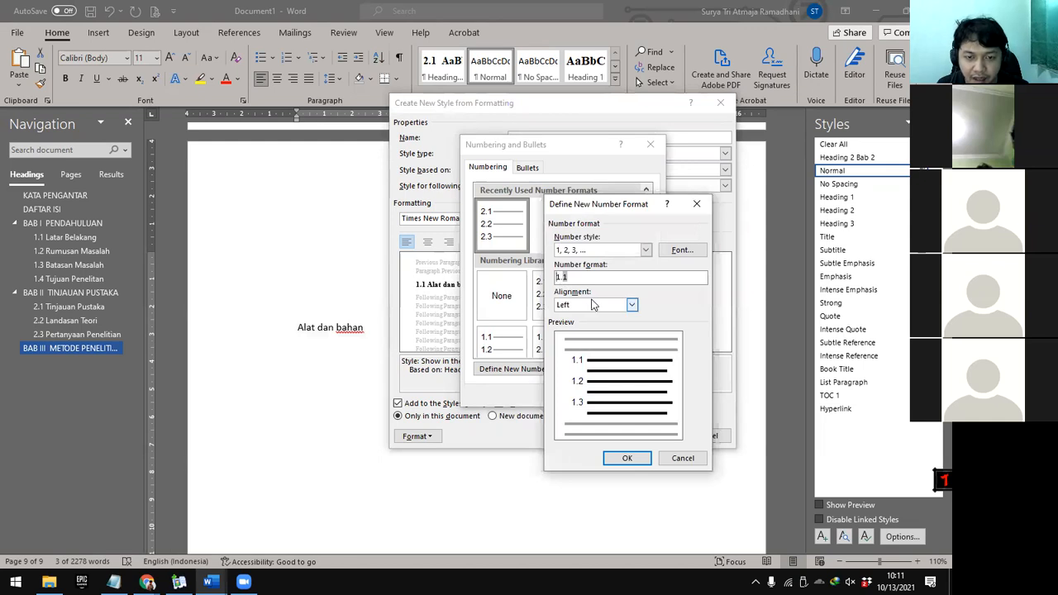
{"action": "type", "text": "3"}
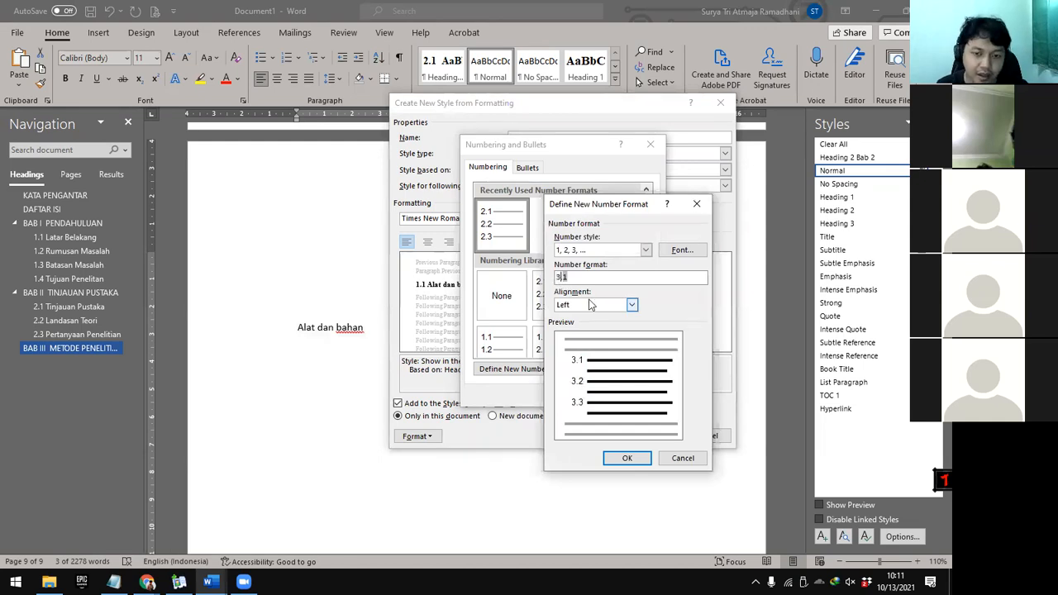
{"action": "left_click", "coordinate": [627, 459]}
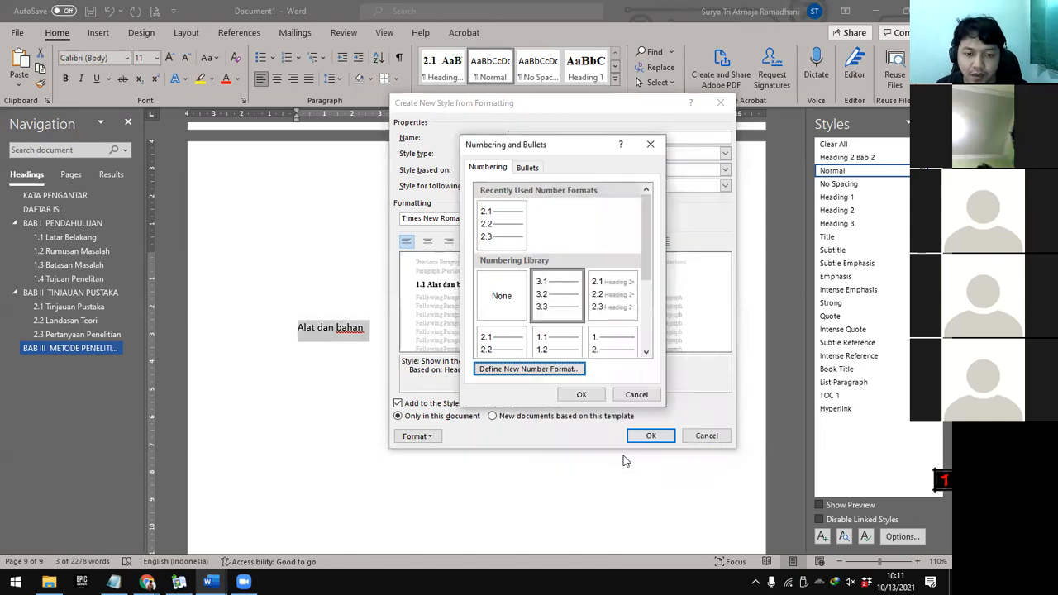
{"action": "left_click", "coordinate": [583, 395]}
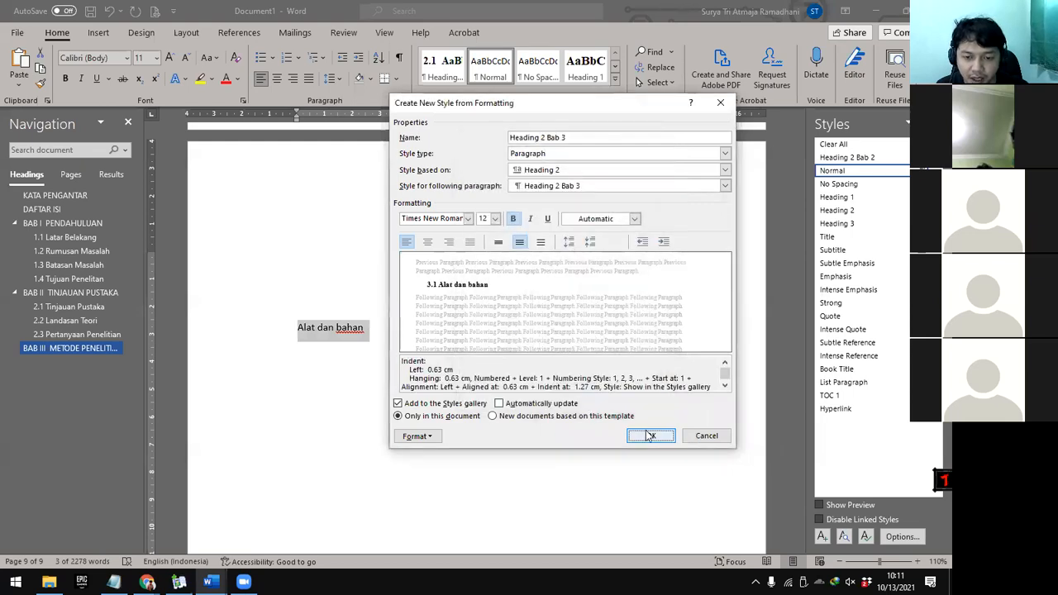
{"action": "left_click", "coordinate": [649, 436]}
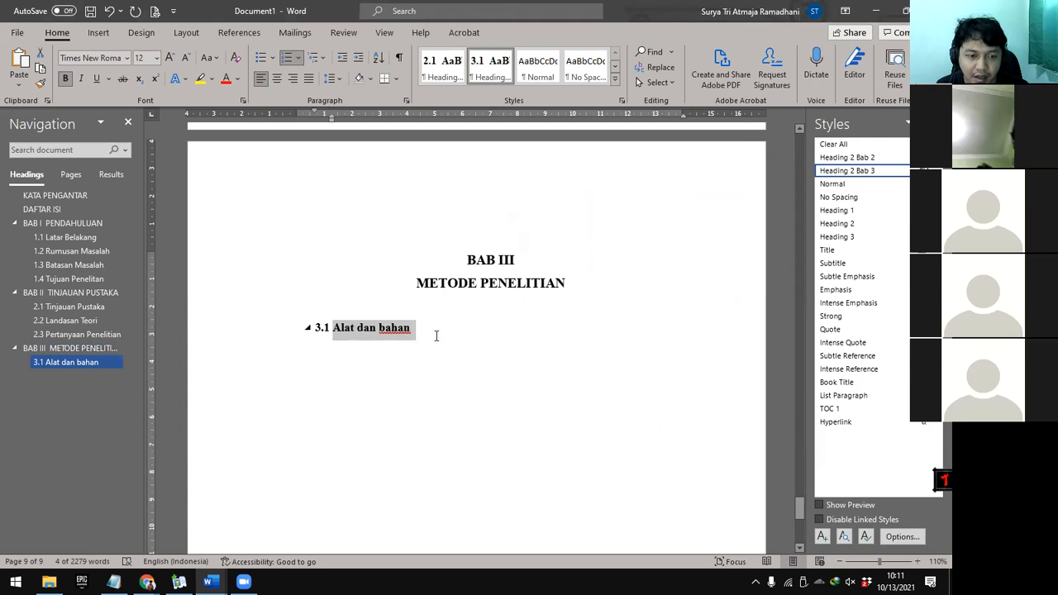
Below "Alat dan bahan", add a line in Normal style and generate filler paragraphs with =rand(15)
{"action": "left_click", "coordinate": [472, 335]}
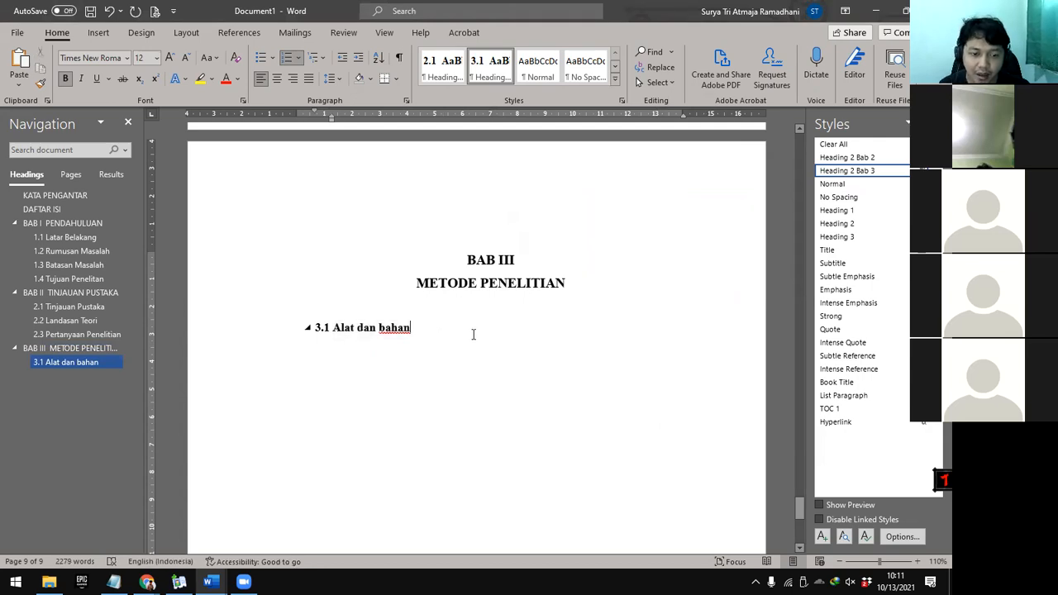
{"action": "key", "text": "Return"}
{"action": "type", "text": "3.2"}
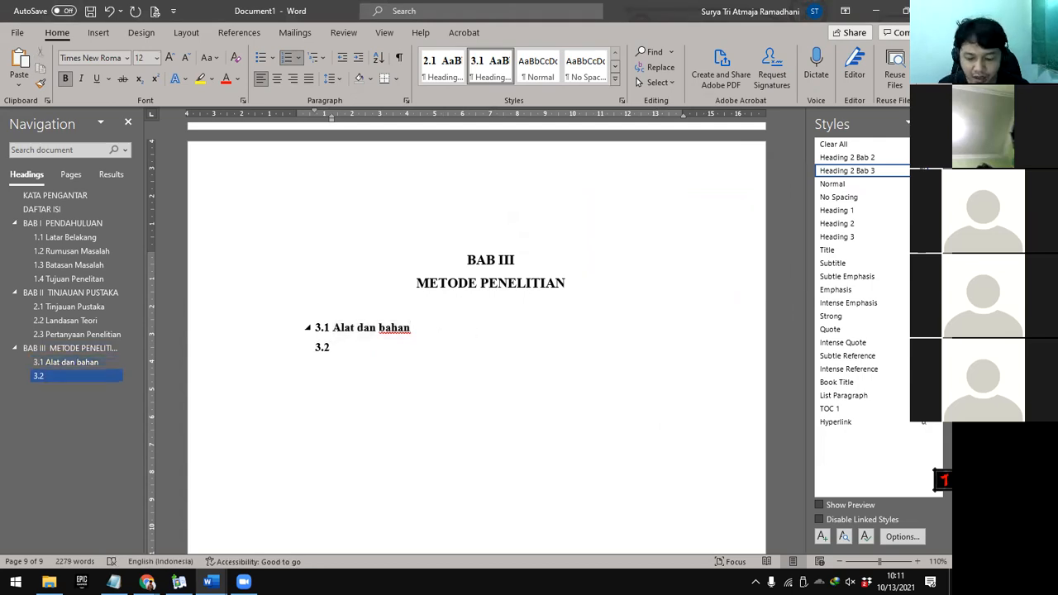
{"action": "key", "text": "BackSpace"}
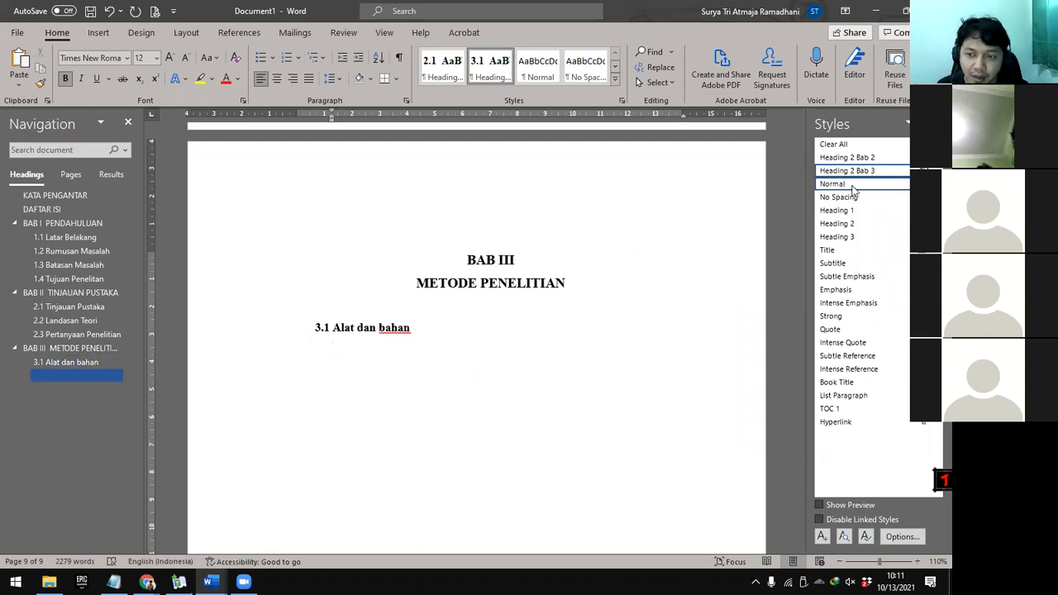
{"action": "left_click", "coordinate": [854, 185]}
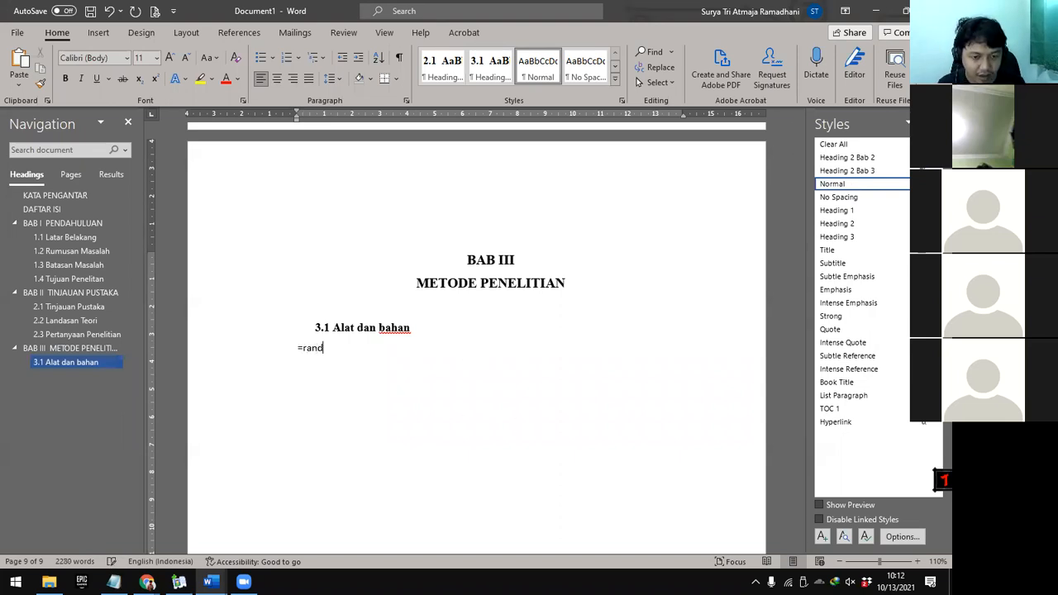
{"action": "type", "text": "(15"}
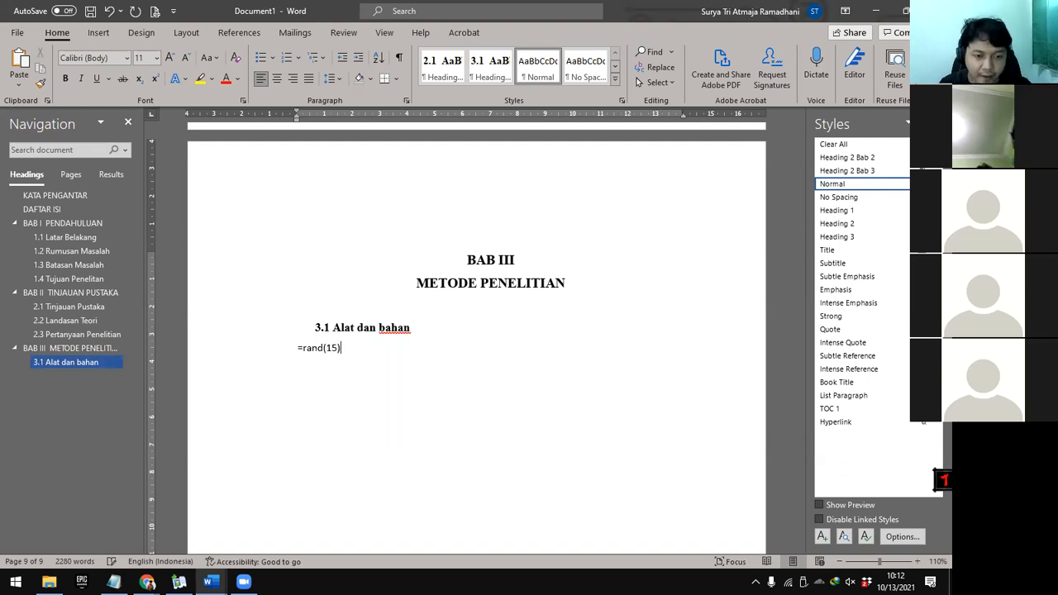
{"action": "type", "text": ")"}
{"action": "key", "text": "Return"}
Justify the BAB III filler paragraphs, widen their line spacing, and indent each first line to align with the 3.1 subheading
{"action": "left_click_drag", "start_coordinate": [570, 509], "coordinate": [298, 407]}
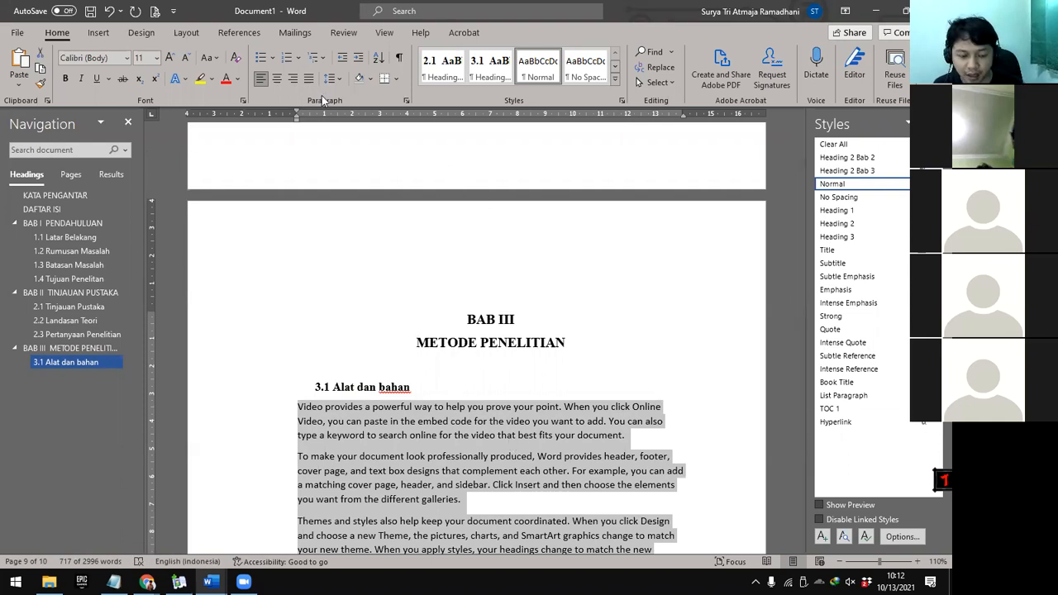
{"action": "key", "text": "ctrl+j"}
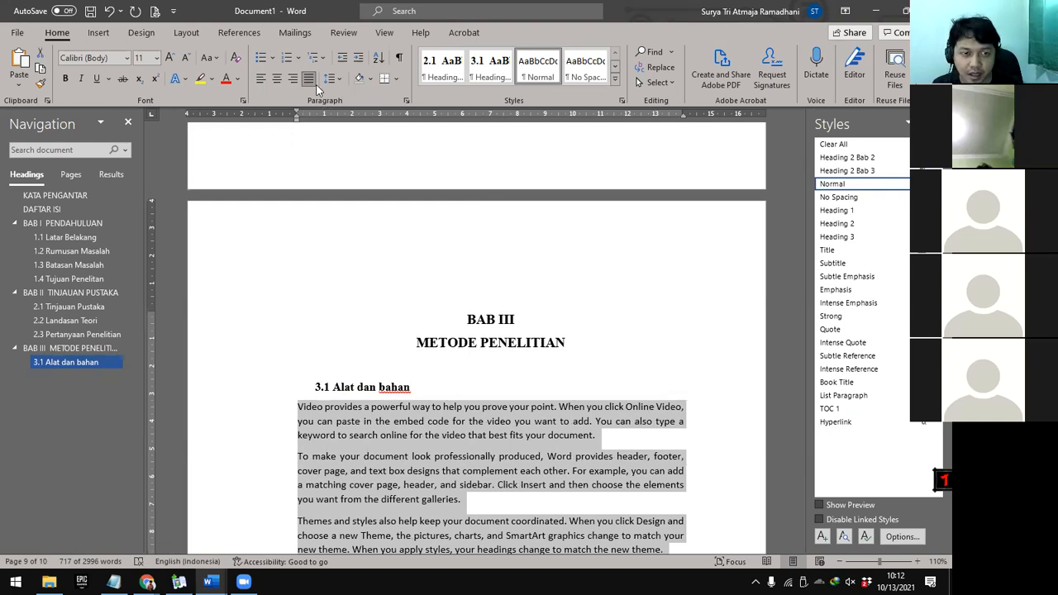
{"action": "left_click", "coordinate": [329, 79]}
{"action": "left_click", "coordinate": [353, 135]}
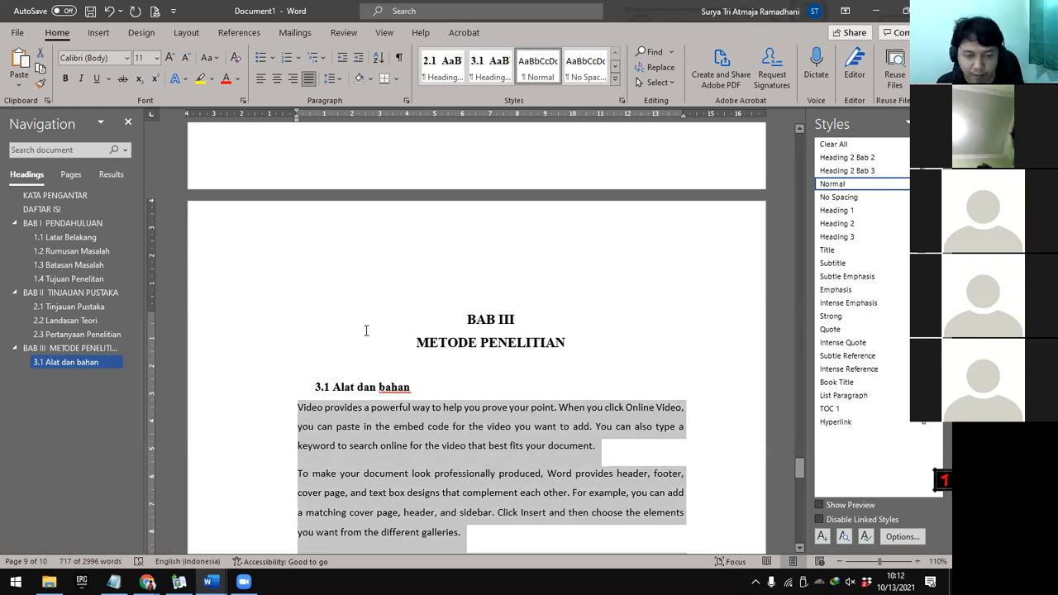
{"action": "key", "text": "ctrl+m"}
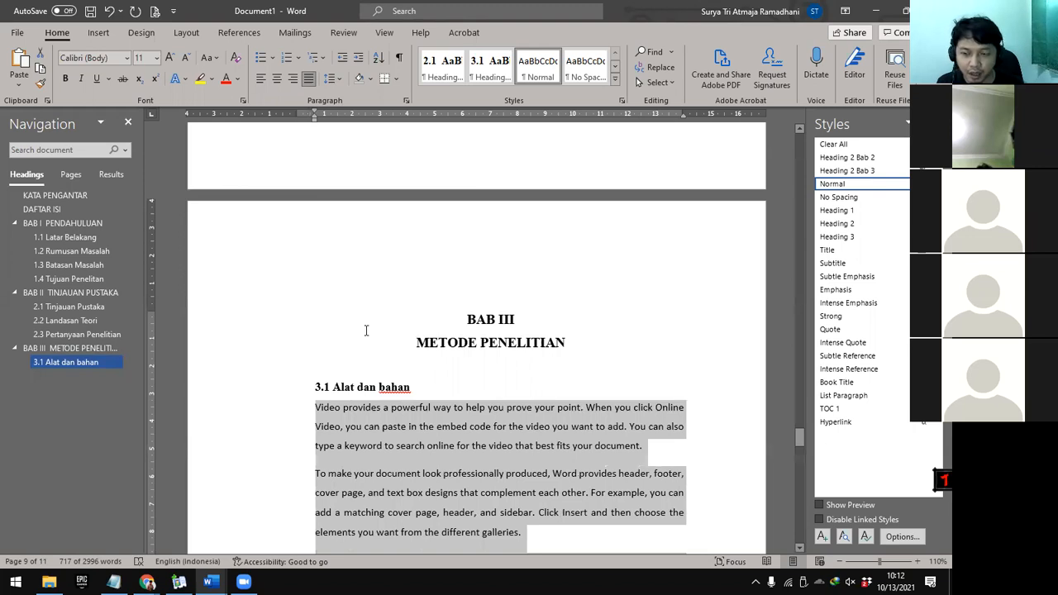
{"action": "key", "text": "ctrl+shift+t"}
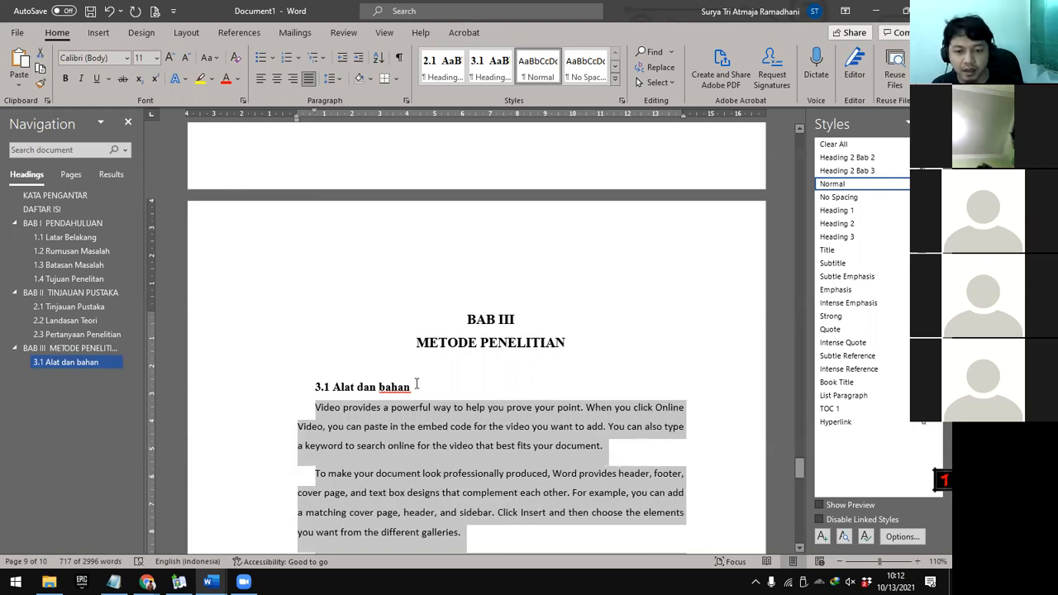
Insert the subheading "Jalannya Penelitian" after the fifth BAB III filler paragraph and apply the Heading 2 Bab 3 style to it
{"action": "scroll", "coordinate": [551, 465], "scroll_direction": "down", "scroll_amount": 8}
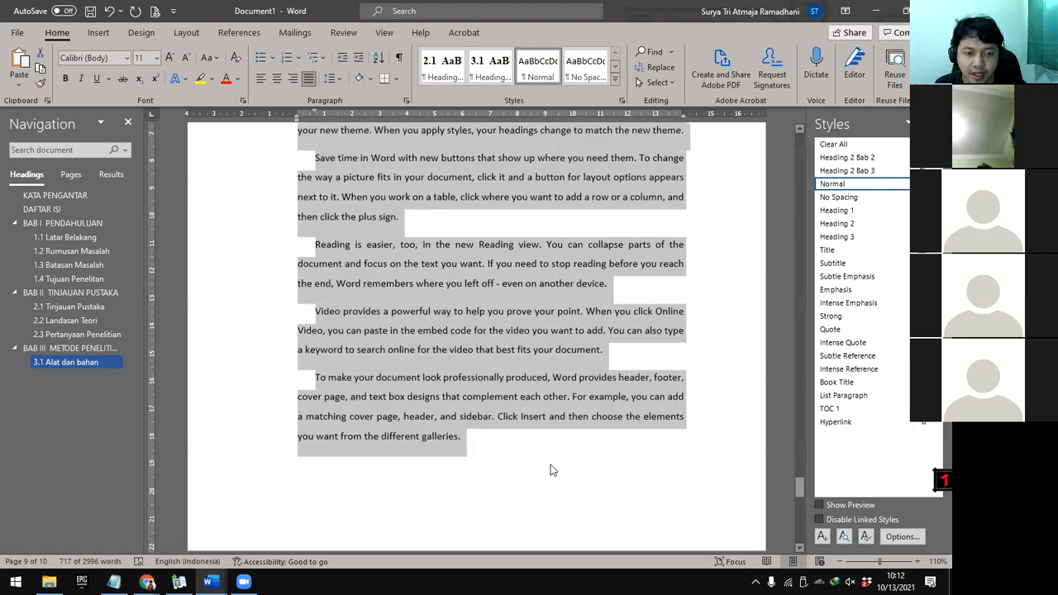
{"action": "scroll", "coordinate": [492, 419], "scroll_direction": "up", "scroll_amount": 2}
{"action": "scroll", "coordinate": [492, 419], "scroll_direction": "down", "scroll_amount": 1}
{"action": "left_click", "coordinate": [624, 346]}
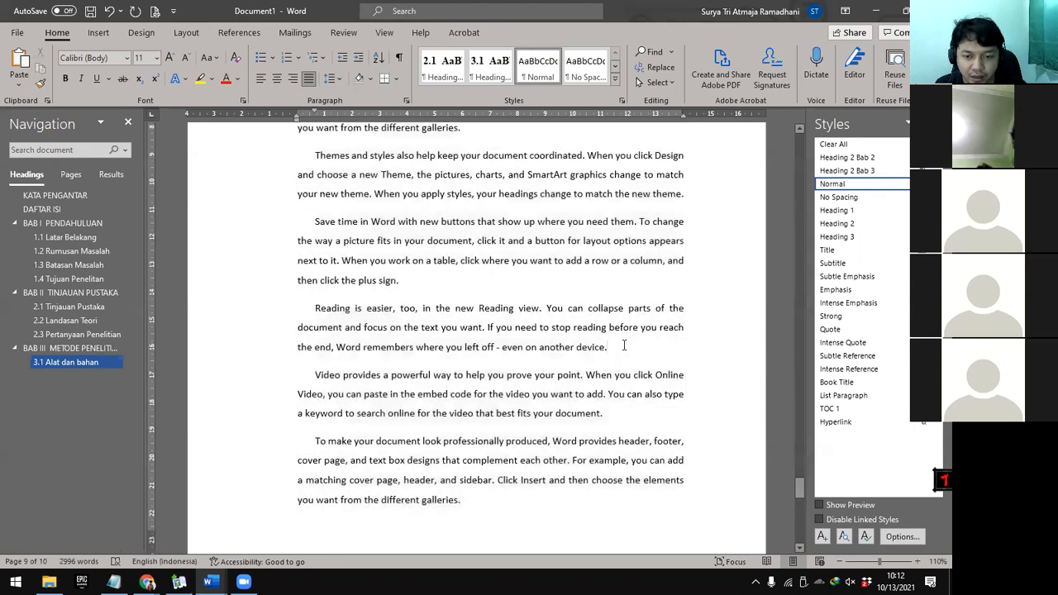
{"action": "key", "text": "Return"}
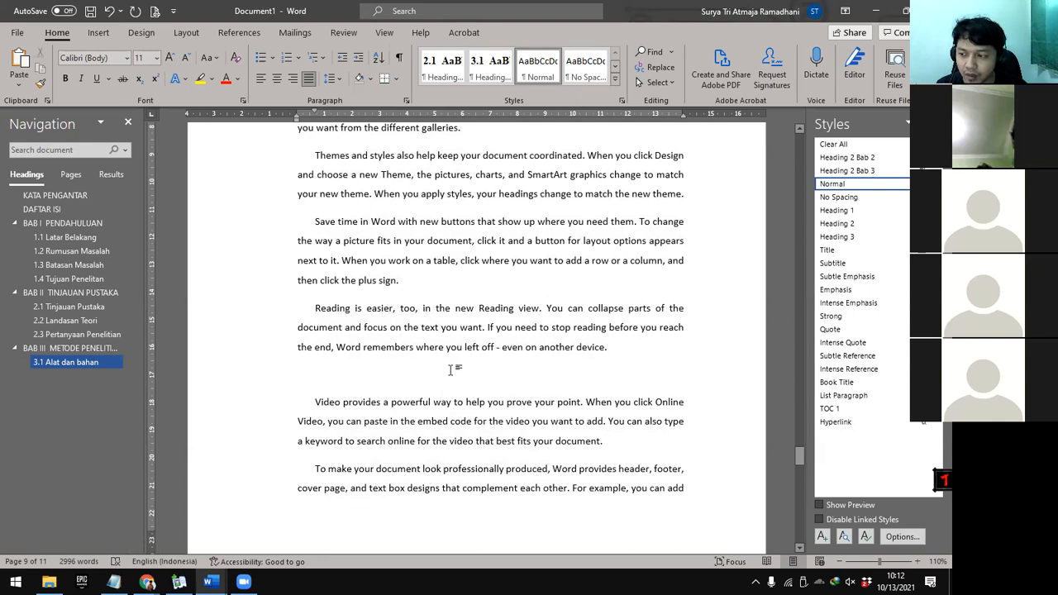
{"action": "type", "text": "Jal"}
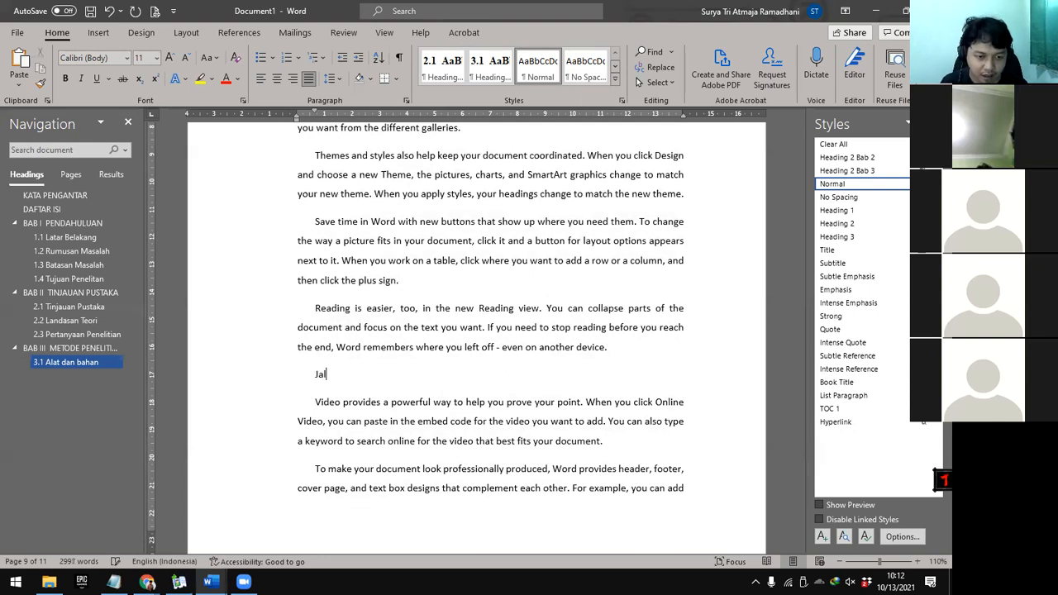
{"action": "type", "text": "annya Penelitian"}
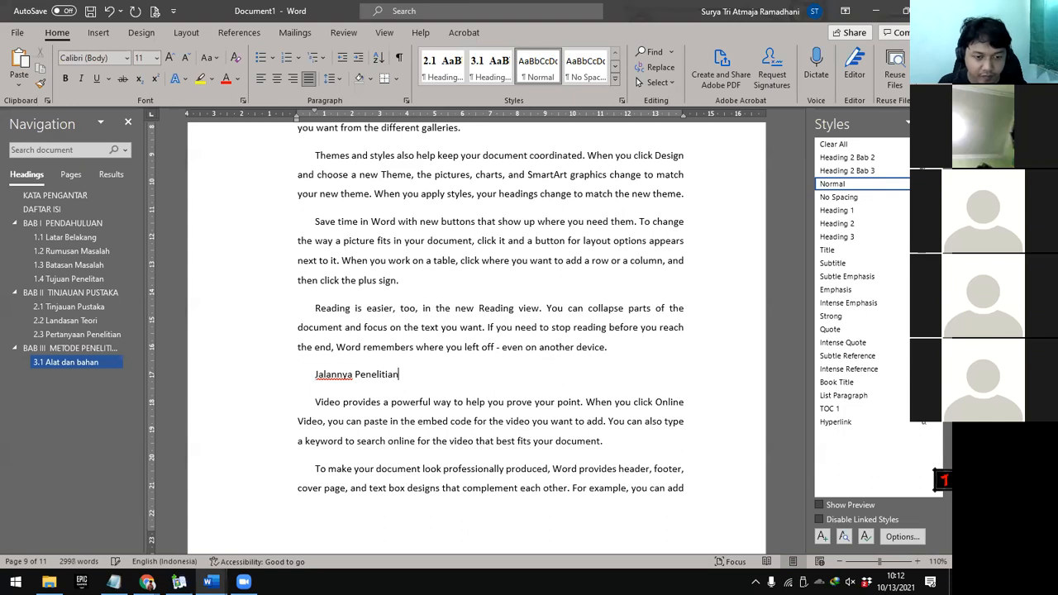
{"action": "triple_click", "coordinate": [434, 371]}
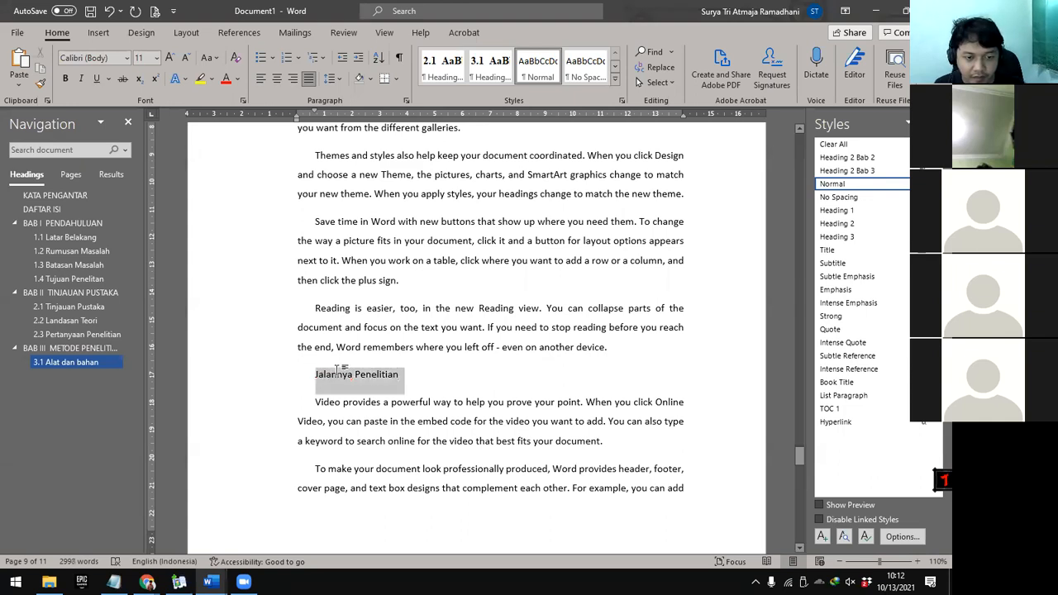
{"action": "left_click", "coordinate": [882, 175]}
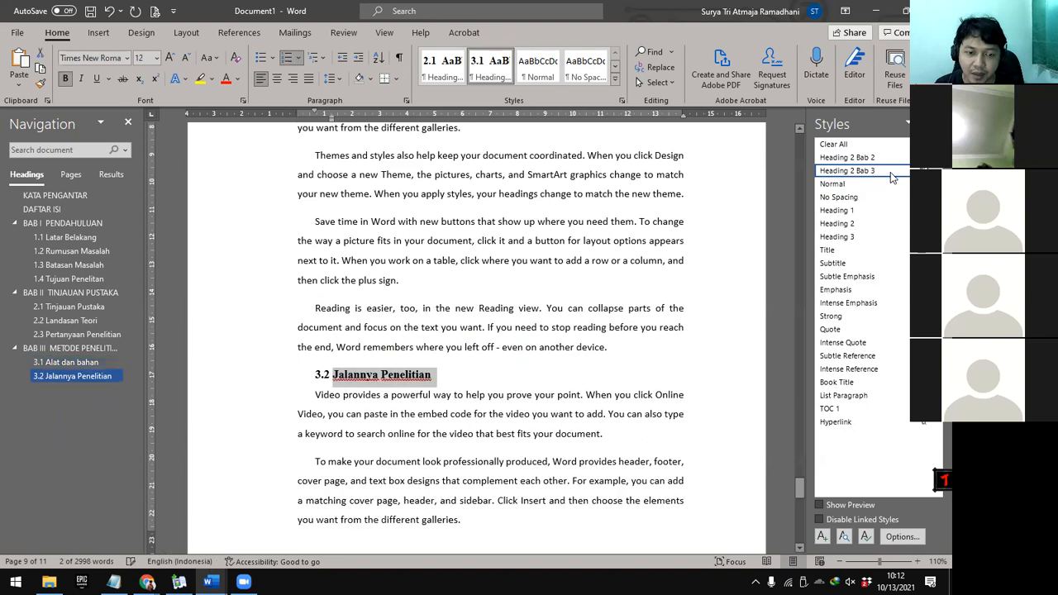
Insert the subheading "Rekomendasi analisis" before the last three filler paragraphs of BAB III and apply the Heading 2 Bab 3 style
{"action": "scroll", "coordinate": [523, 390], "scroll_direction": "down", "scroll_amount": 5}
{"action": "scroll", "coordinate": [524, 390], "scroll_direction": "down", "scroll_amount": 5}
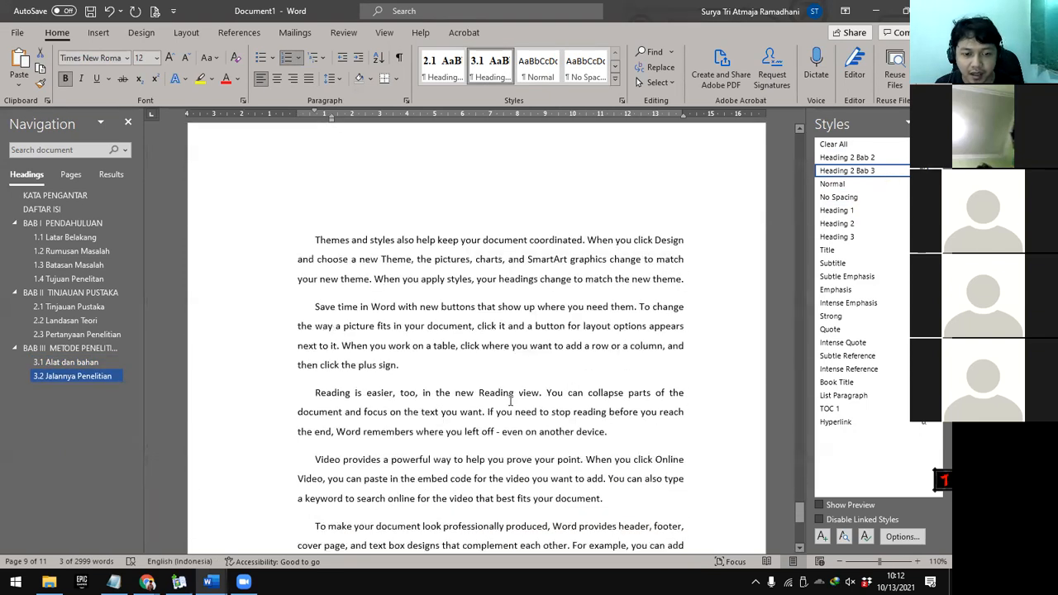
{"action": "left_click", "coordinate": [556, 483]}
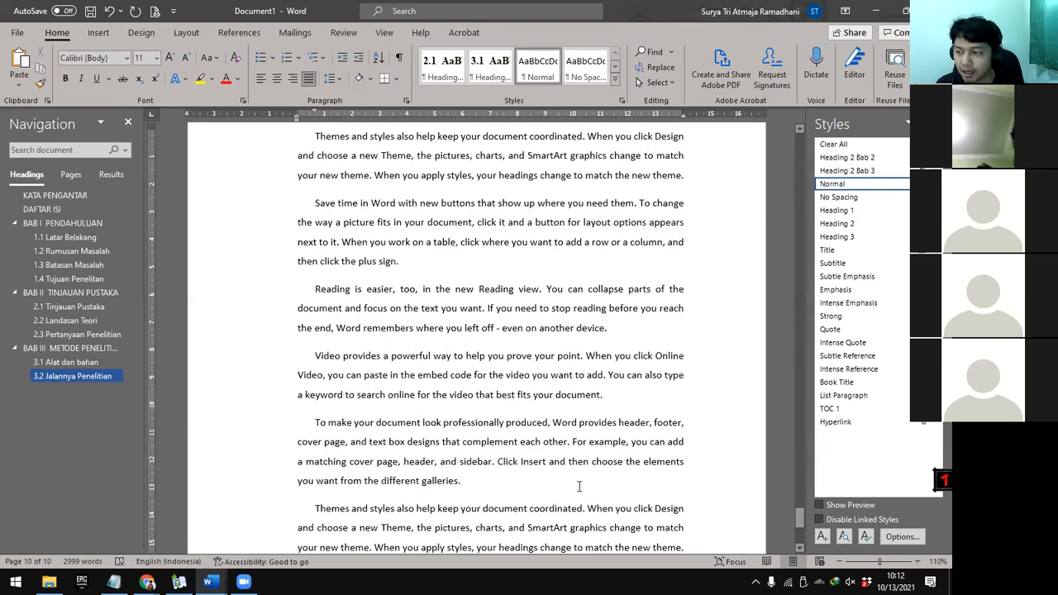
{"action": "key", "text": "Return"}
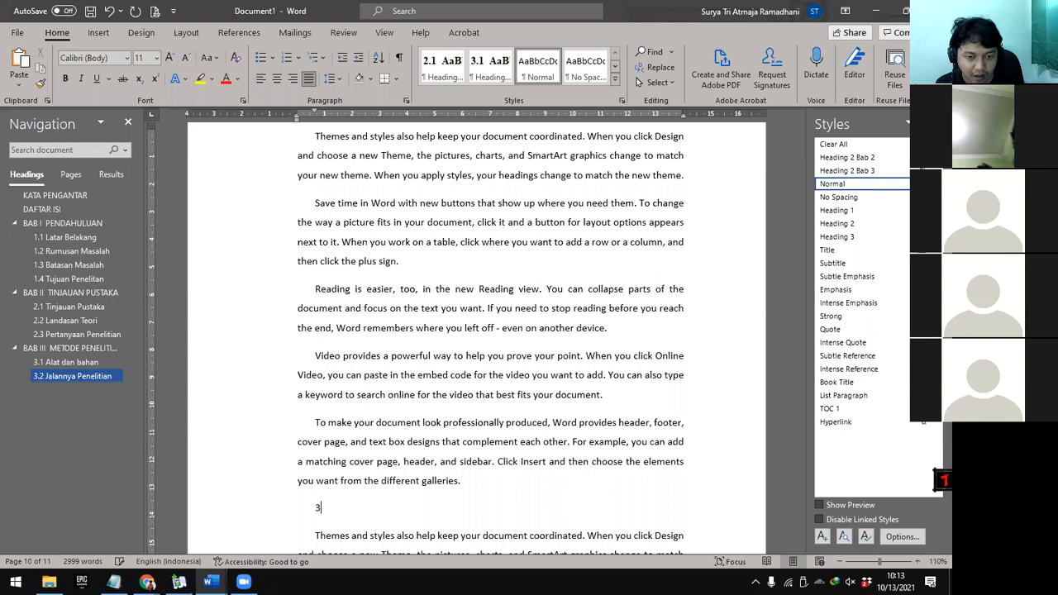
{"action": "type", "text": "3.3"}
{"action": "key", "text": "BackSpace"}
{"action": "key", "text": "BackSpace"}
{"action": "key", "text": "BackSpace"}
{"action": "type", "text": "Rekomendas"}
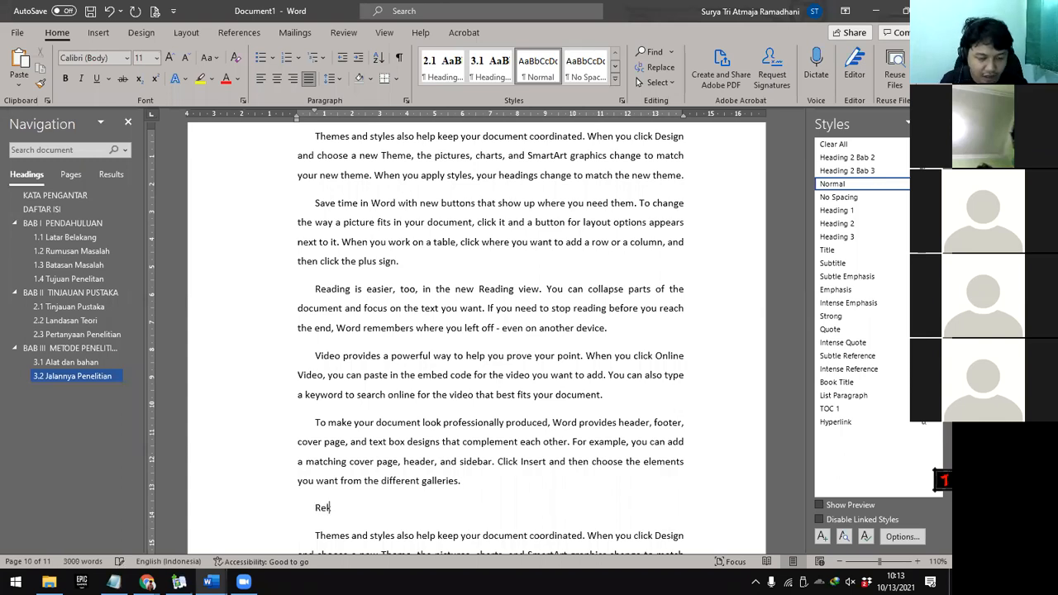
{"action": "type", "text": "i analisis"}
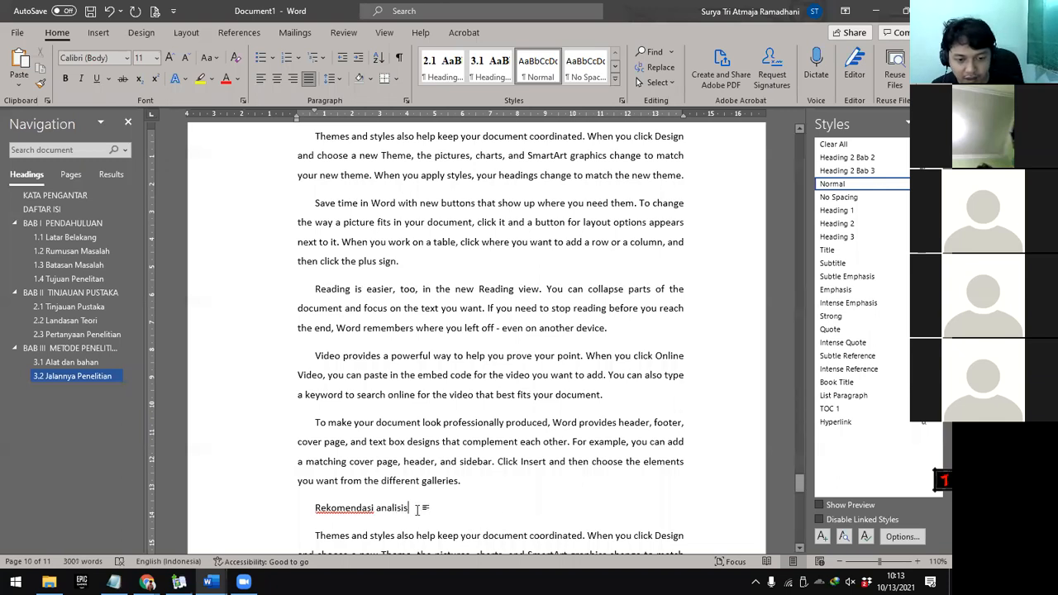
{"action": "left_click_drag", "start_coordinate": [427, 508], "coordinate": [314, 508]}
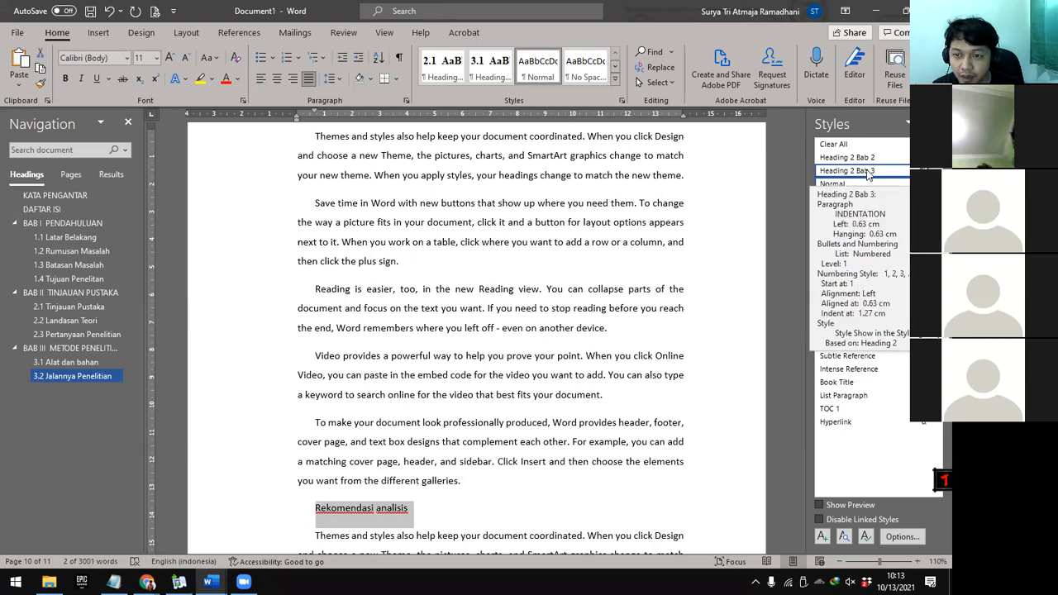
{"action": "left_click", "coordinate": [866, 172]}
Start a new page after the last filler paragraph under "Rekomendasi analisis"
{"action": "scroll", "coordinate": [571, 438], "scroll_direction": "down", "scroll_amount": 3}
{"action": "scroll", "coordinate": [580, 430], "scroll_direction": "down", "scroll_amount": 1}
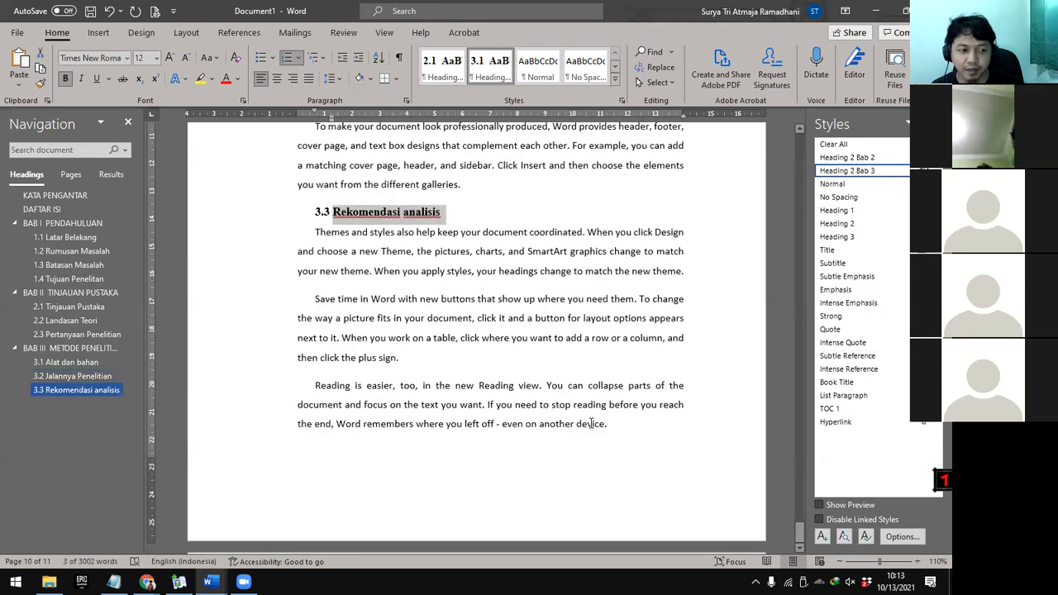
{"action": "left_click", "coordinate": [622, 433]}
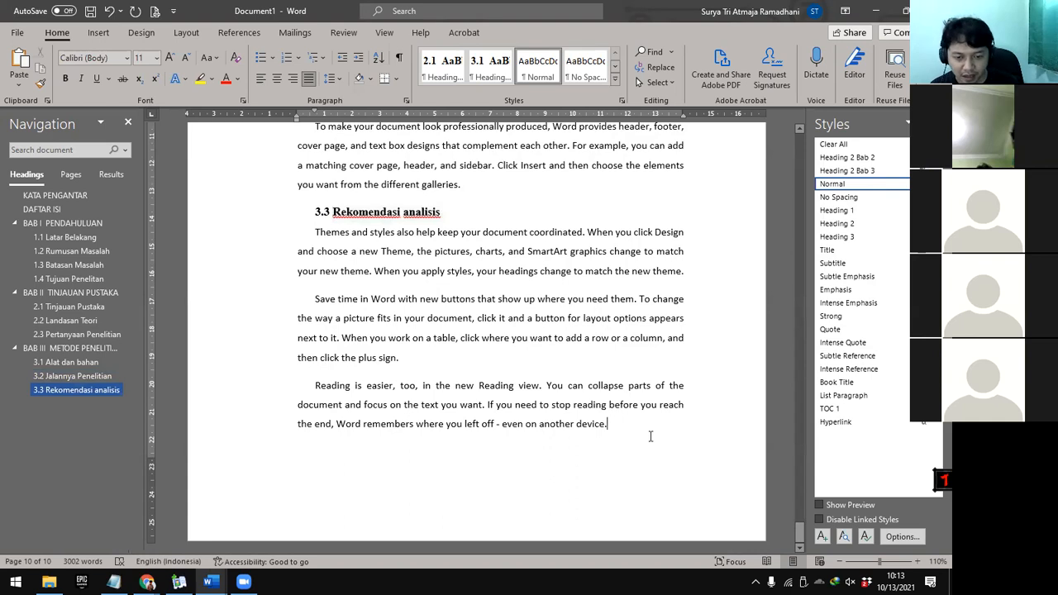
{"action": "key", "text": "Return"}
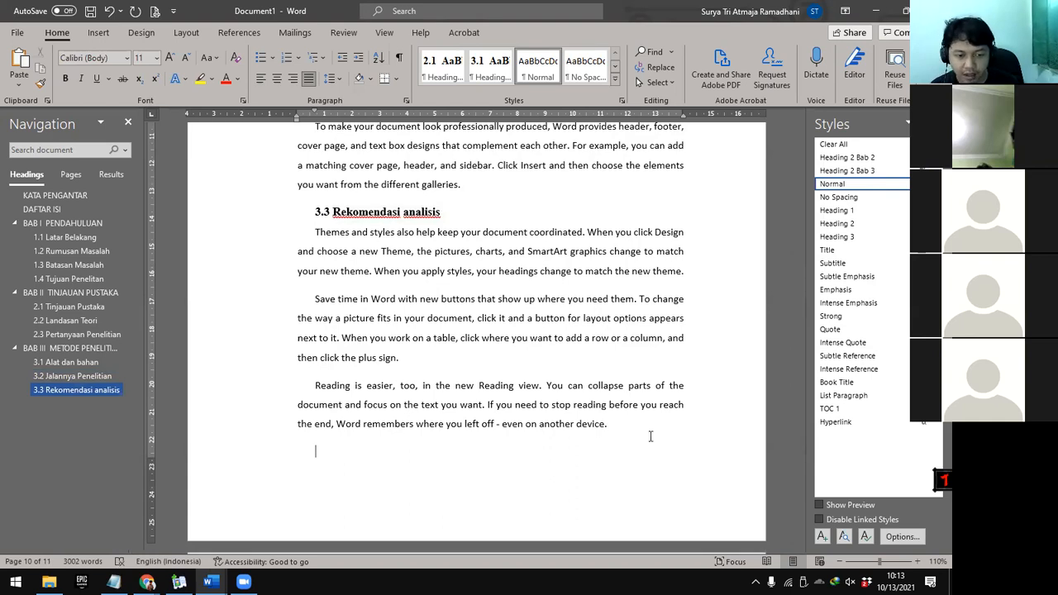
{"action": "key", "text": "ctrl+Return"}
{"action": "scroll", "coordinate": [651, 438], "scroll_direction": "down", "scroll_amount": 2}
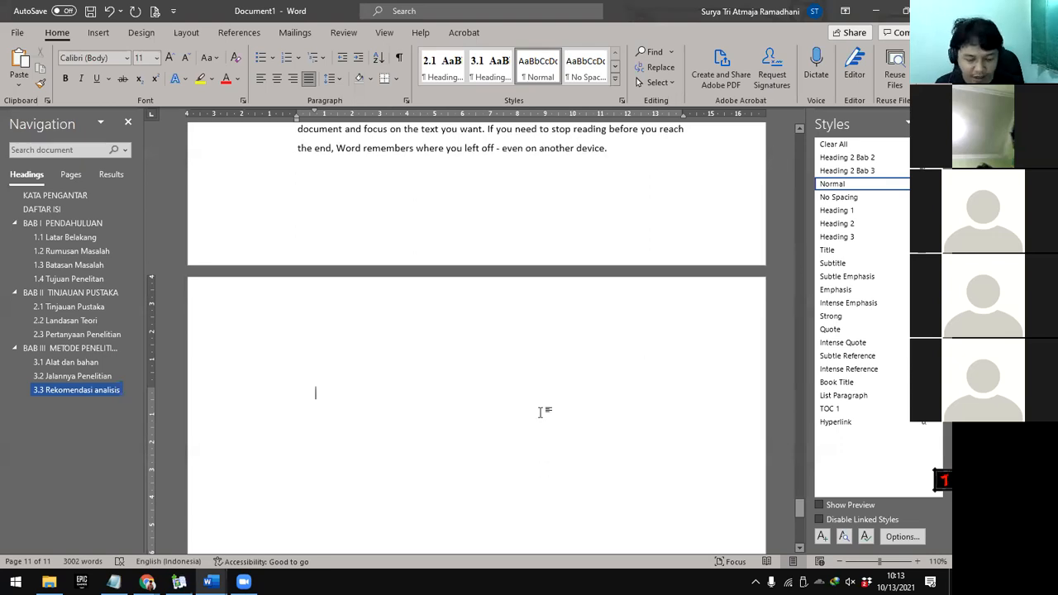
Enter the chapter title "BAB IV HASIL DAN PEMBAHASAN" on the new page and apply the Heading 1 style to it
{"action": "type", "text": "BAB"}
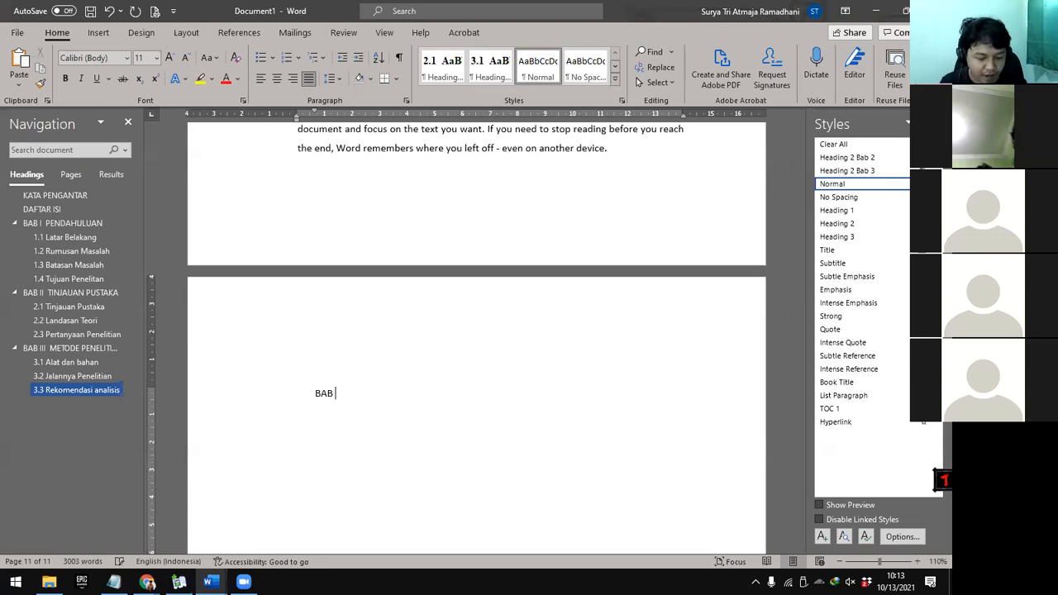
{"action": "type", "text": " IV"}
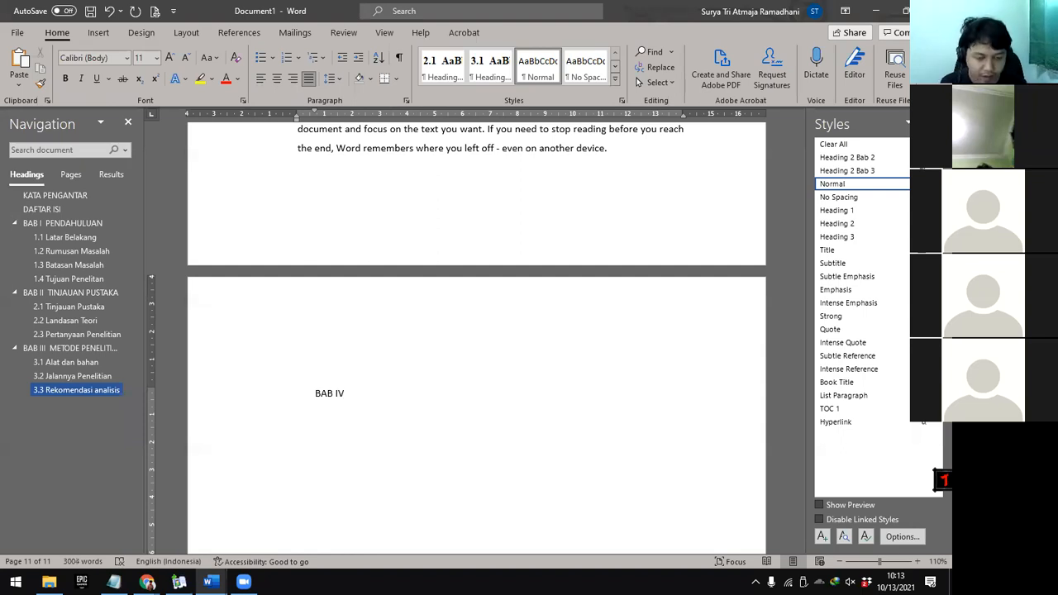
{"action": "type", "text": " HASIL D"}
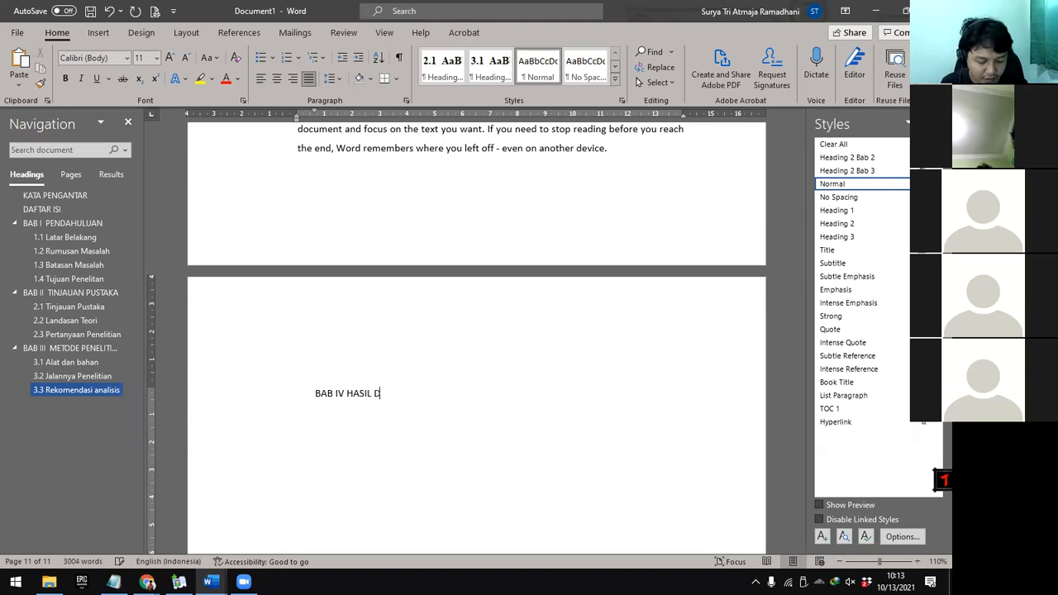
{"action": "type", "text": "AN PEMBAHASAN"}
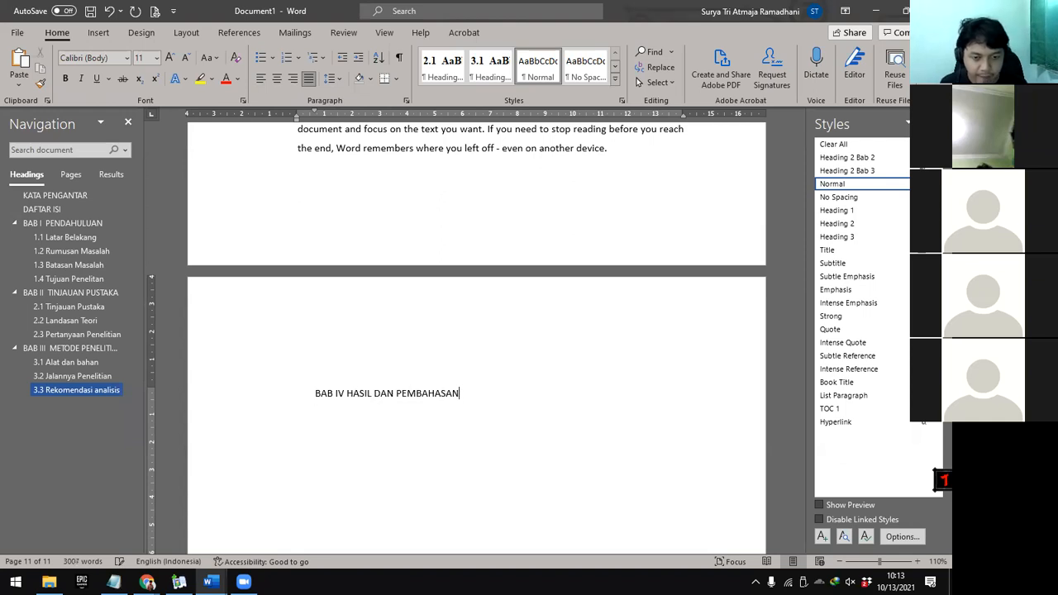
{"action": "left_click_drag", "start_coordinate": [475, 393], "coordinate": [315, 395]}
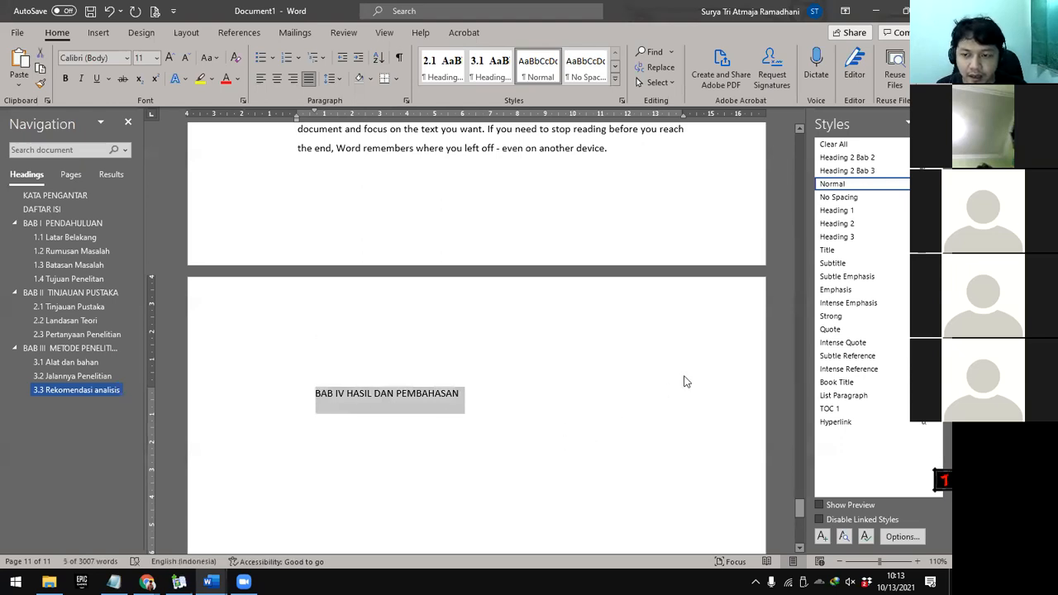
{"action": "left_click", "coordinate": [840, 211]}
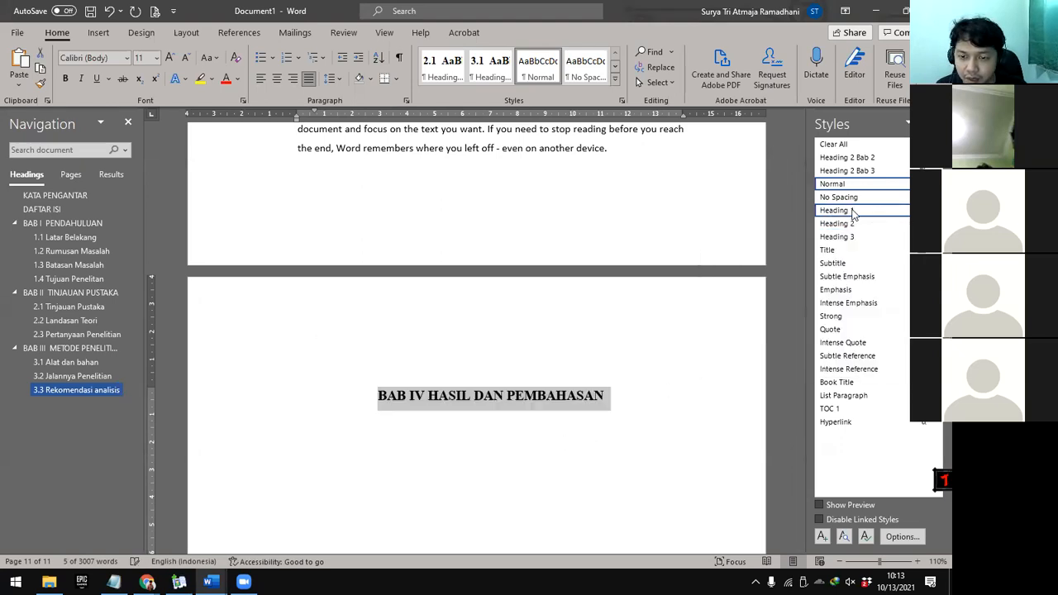
Break the chapter title into two lines after "BAB IV" within the same heading, and start a new paragraph below it
{"action": "left_click", "coordinate": [428, 395]}
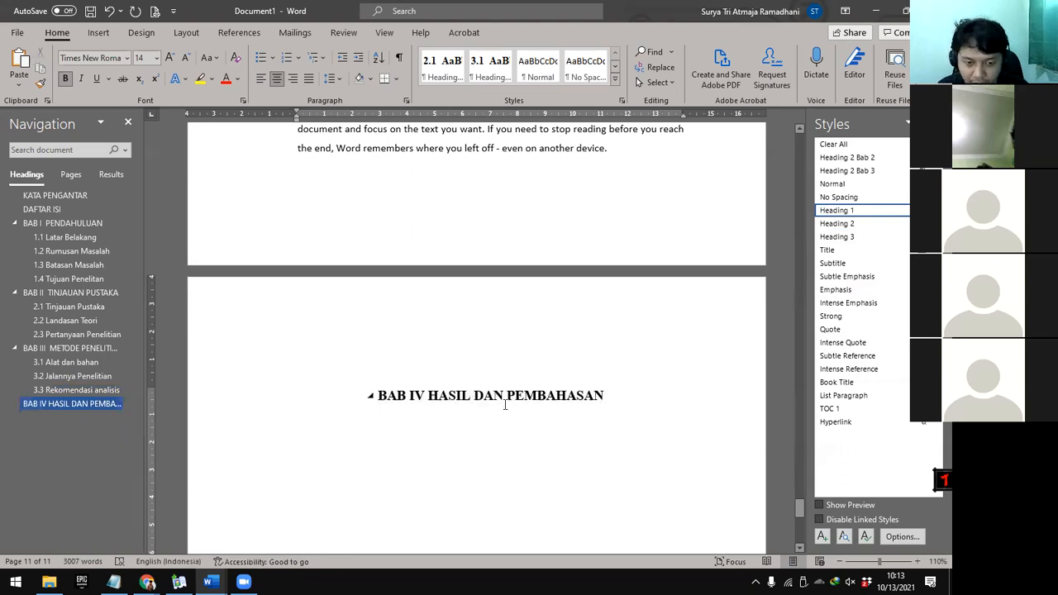
{"action": "key", "text": "shift+Return"}
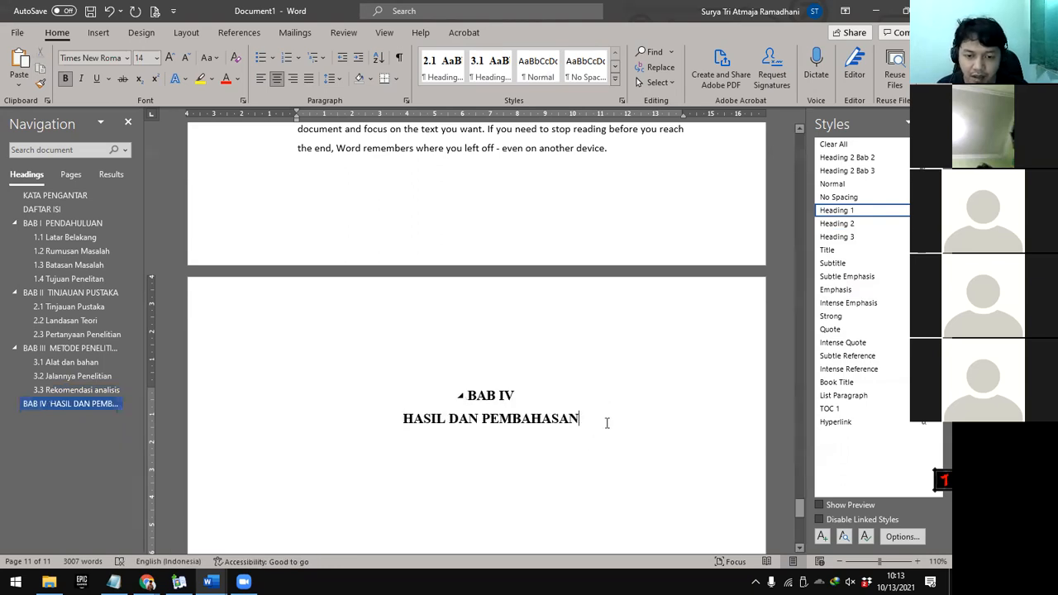
{"action": "left_click", "coordinate": [607, 422]}
{"action": "key", "text": "Return"}
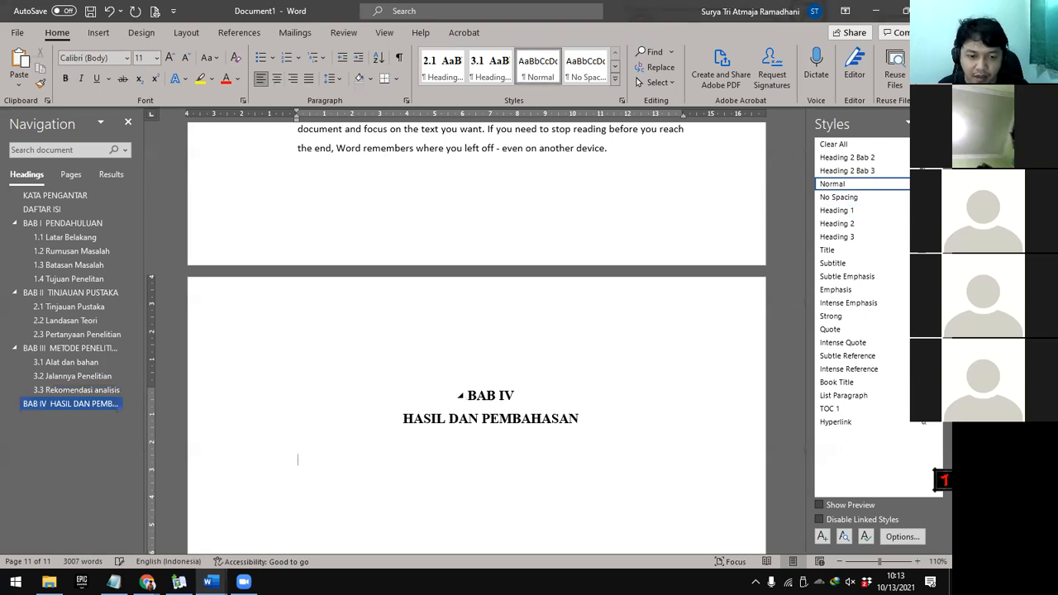
Write the subheading "Hasil Penelitian" under the BAB IV title and begin a new paragraph style from it, based on Heading 2
{"action": "scroll", "coordinate": [612, 407], "scroll_direction": "down", "scroll_amount": 1}
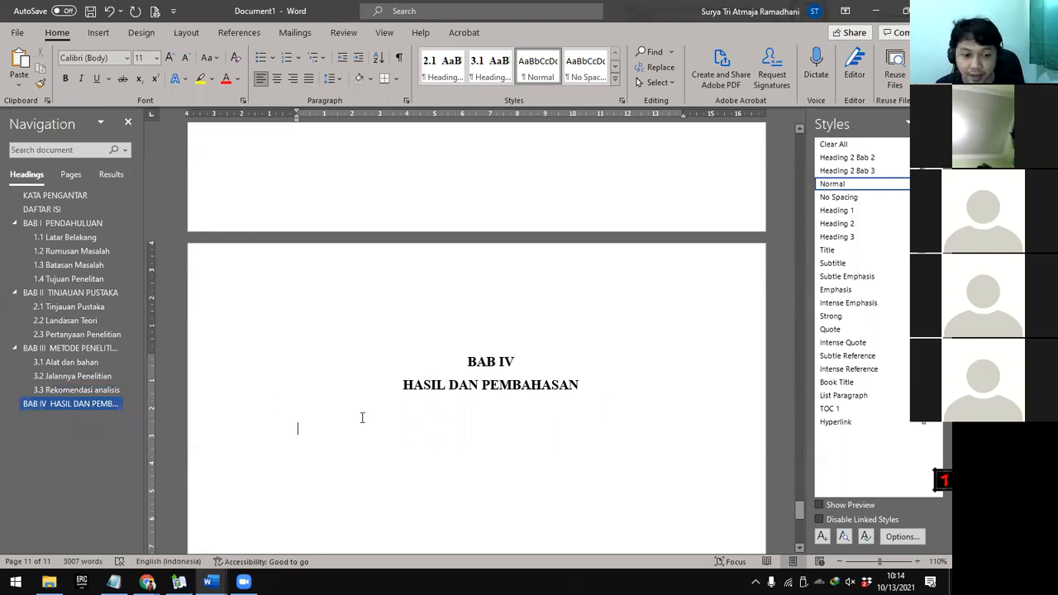
{"action": "type", "text": "H"}
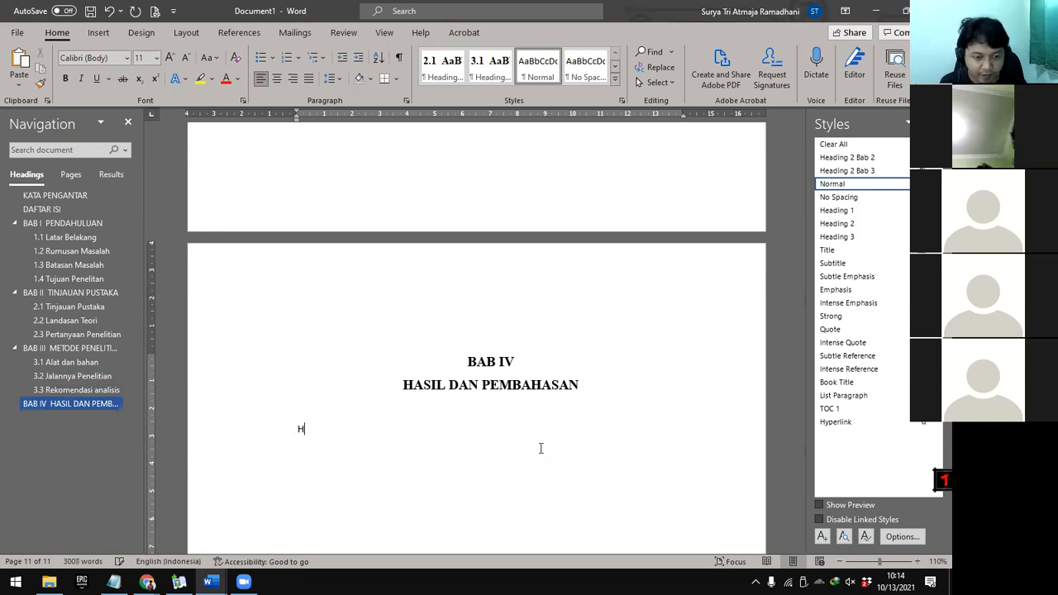
{"action": "type", "text": "asil Penelitian"}
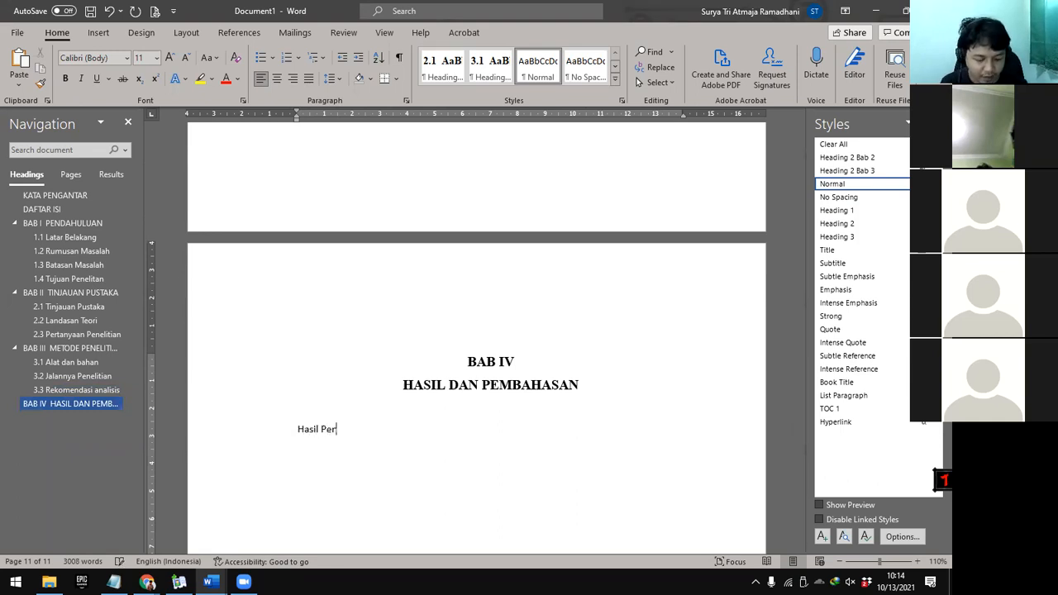
{"action": "left_click_drag", "start_coordinate": [374, 430], "coordinate": [298, 431]}
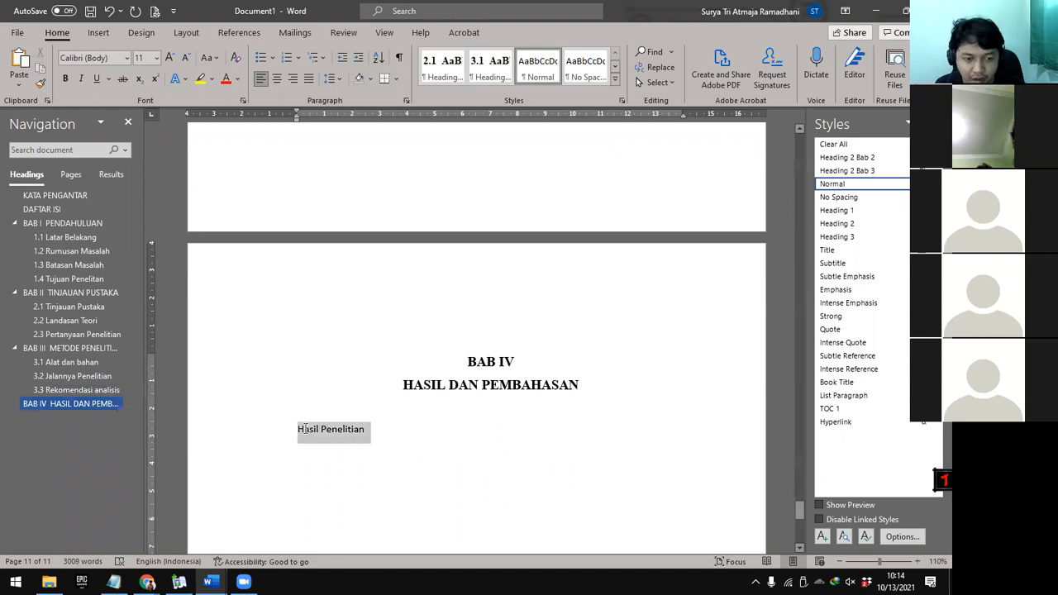
{"action": "left_click", "coordinate": [823, 537]}
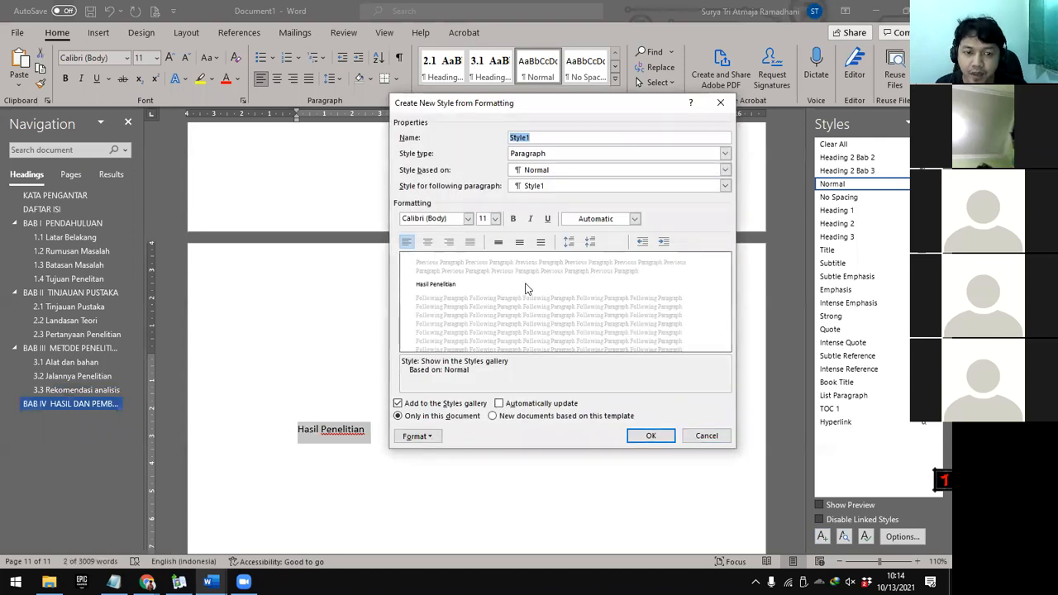
{"action": "left_click", "coordinate": [582, 170]}
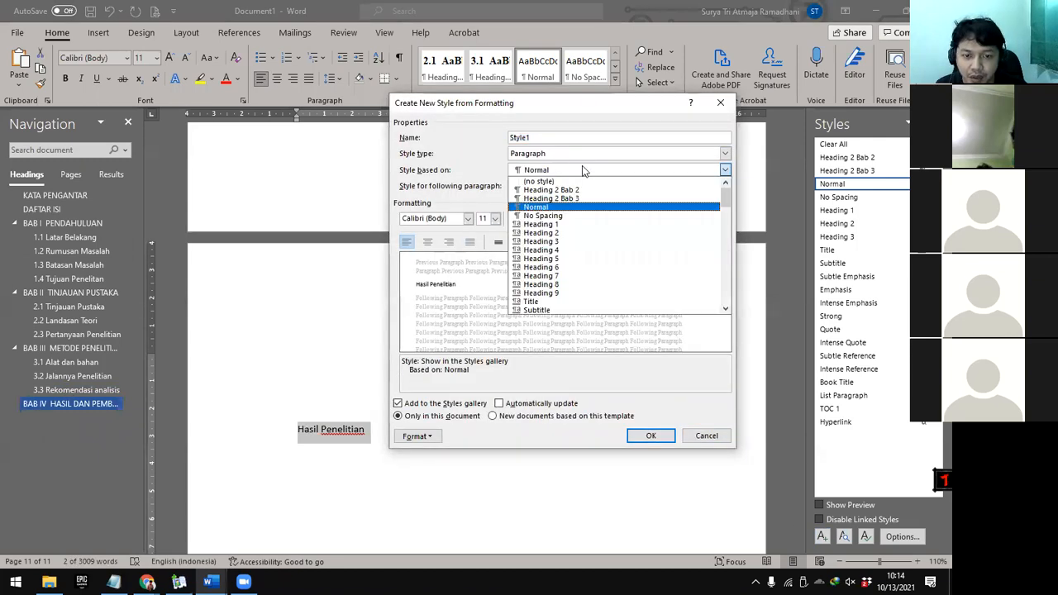
{"action": "left_click", "coordinate": [562, 235]}
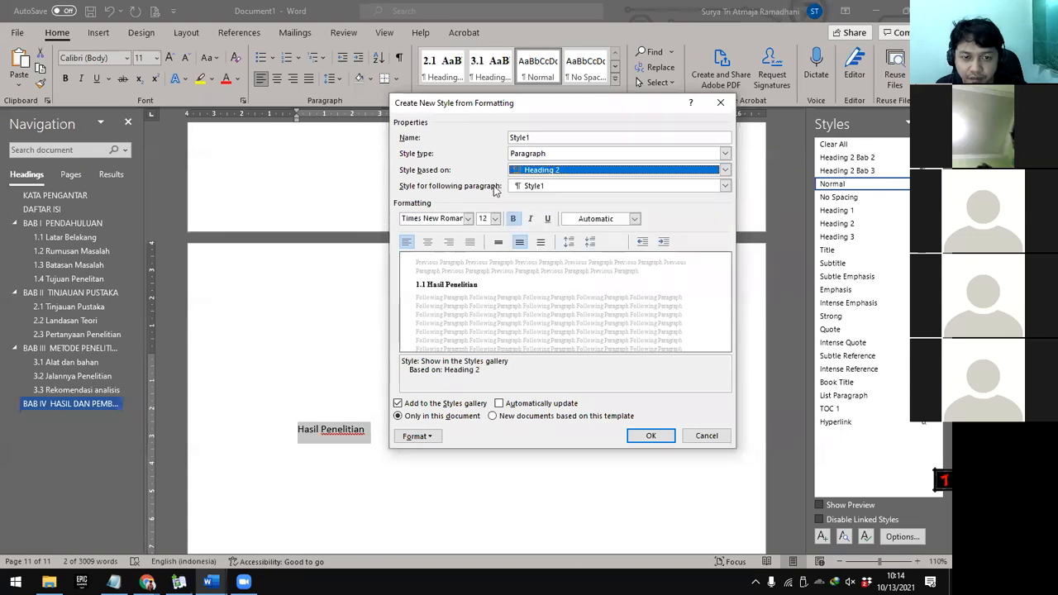
Define a left-aligned 4.1 number format for the new style and create the style on the "Hasil Penelitian" subheading
{"action": "left_click", "coordinate": [417, 436]}
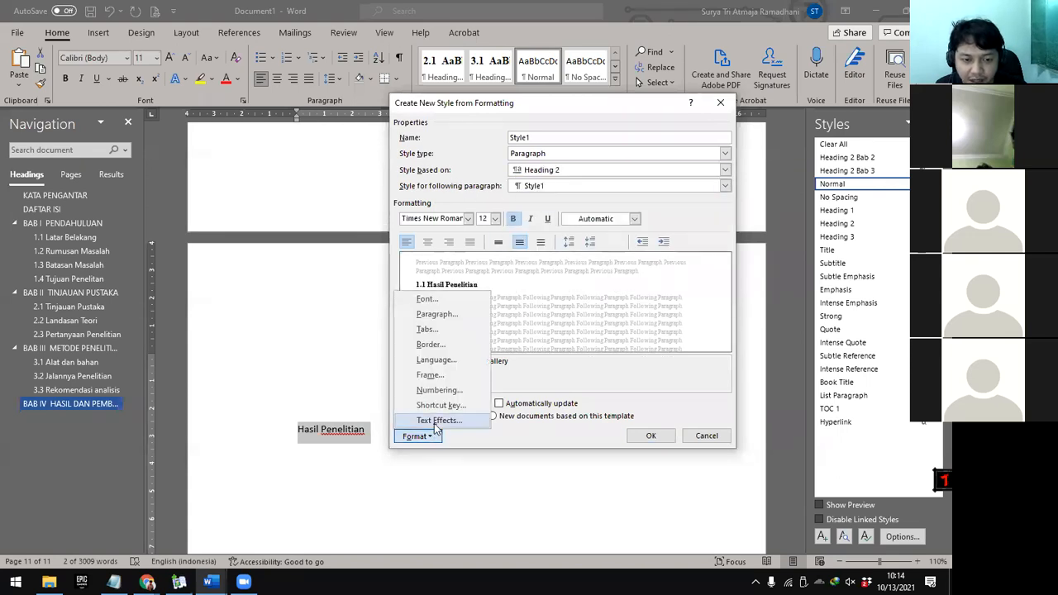
{"action": "left_click", "coordinate": [443, 393]}
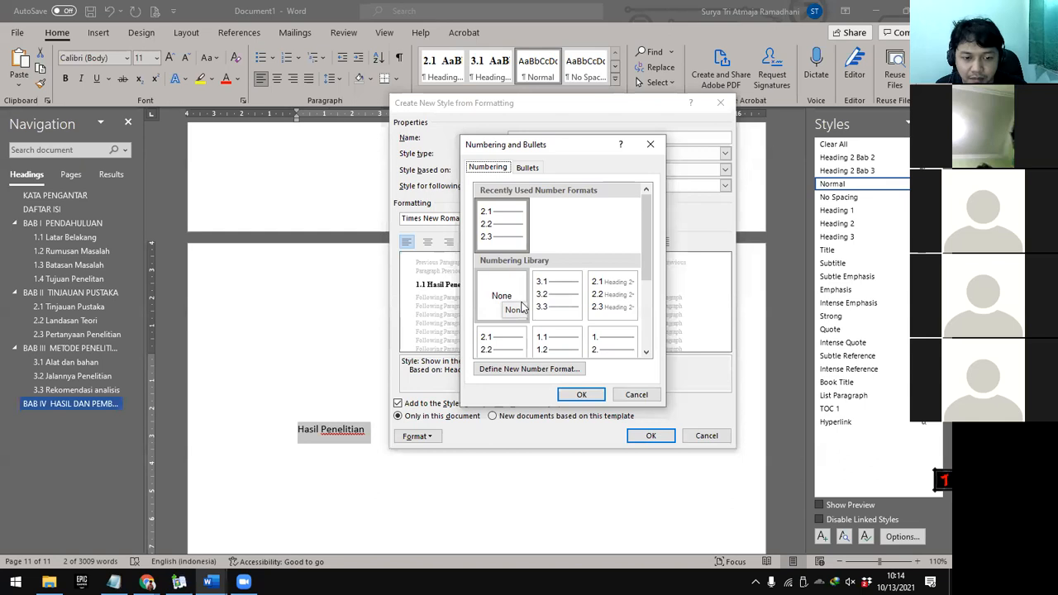
{"action": "left_click", "coordinate": [521, 369]}
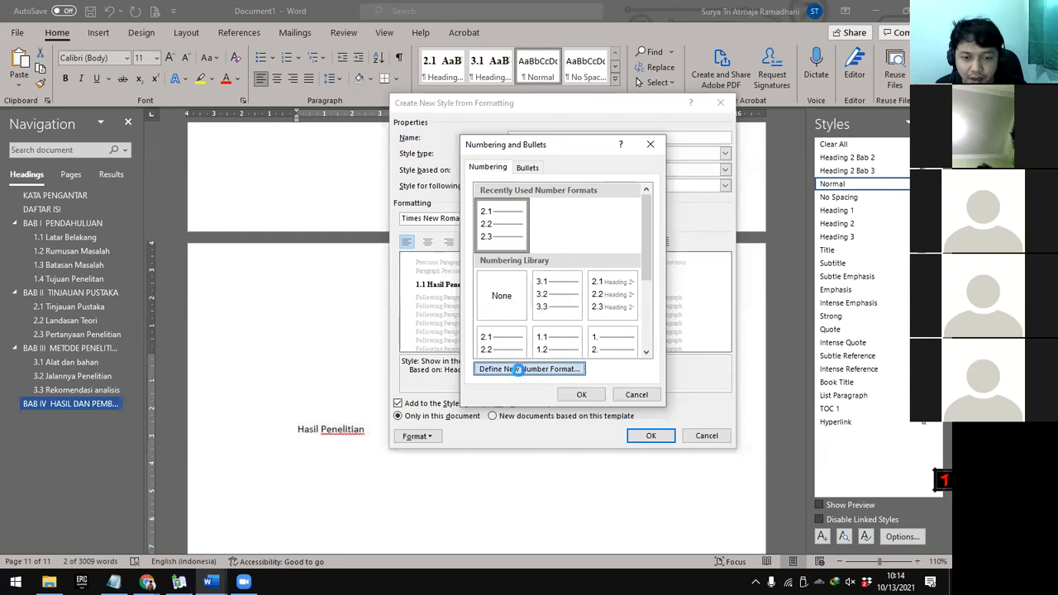
{"action": "key", "text": "Delete"}
{"action": "type", "text": "4.1"}
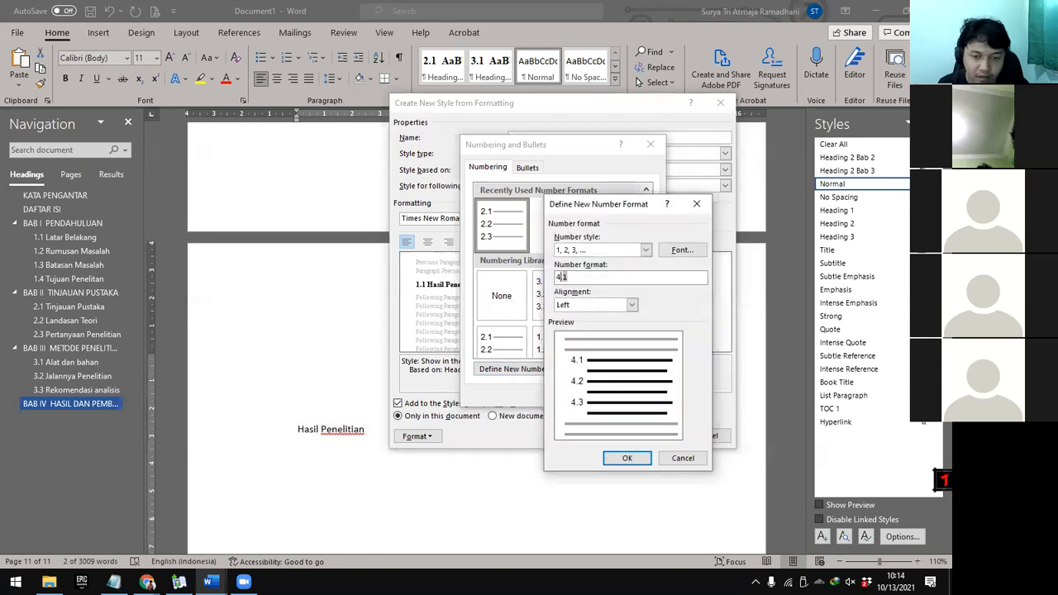
{"action": "left_click", "coordinate": [627, 459]}
{"action": "left_click", "coordinate": [596, 400]}
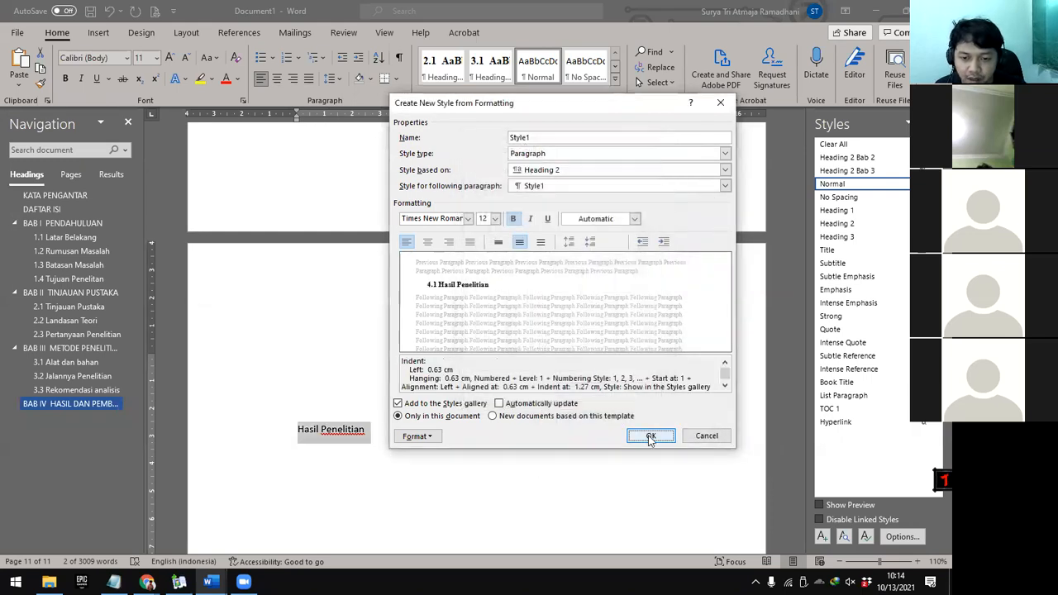
{"action": "left_click", "coordinate": [651, 437]}
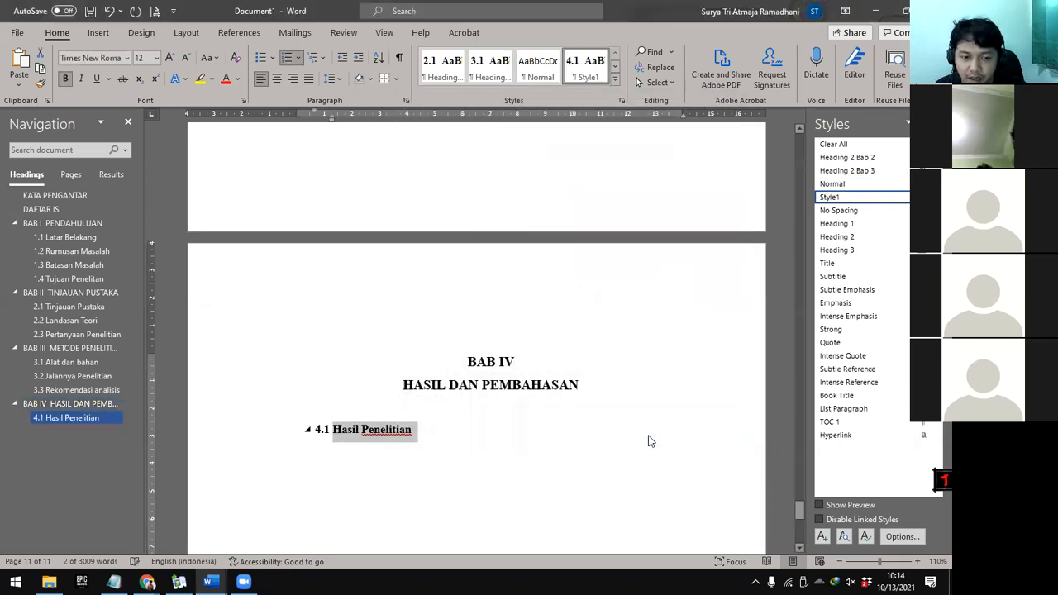
Add a Normal-style paragraph below "Hasil Penelitian" and generate 15 filler paragraphs with =rand(15)
{"action": "left_click", "coordinate": [448, 438]}
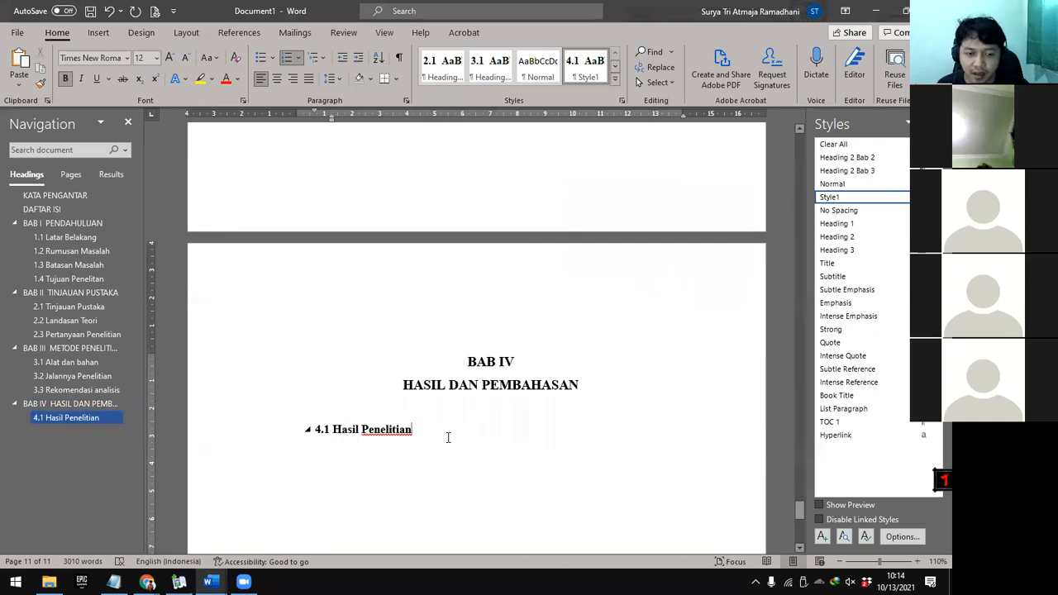
{"action": "key", "text": "Return"}
{"action": "key", "text": "BackSpace"}
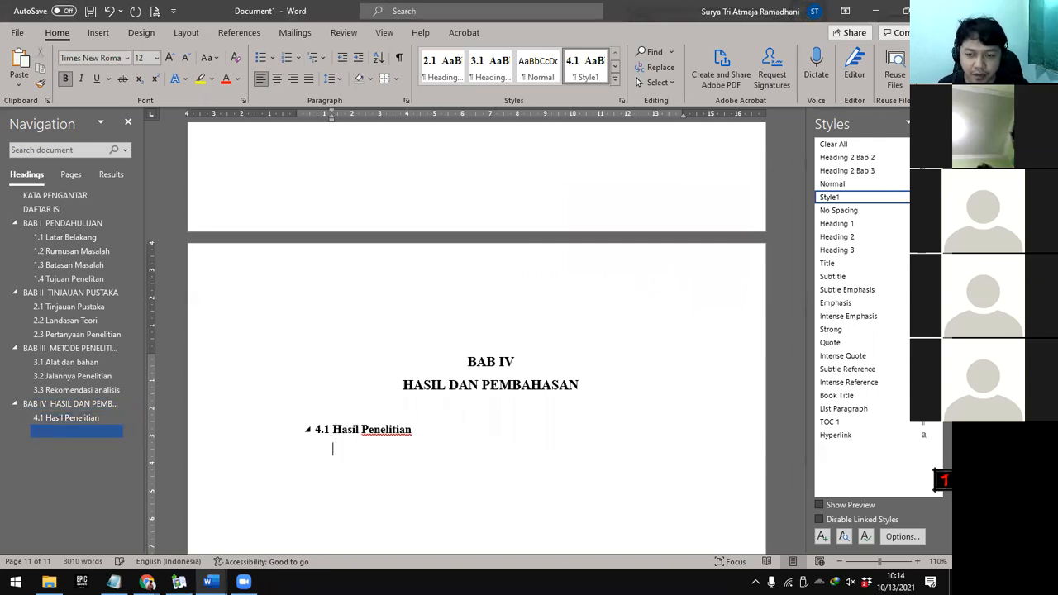
{"action": "left_click", "coordinate": [839, 186]}
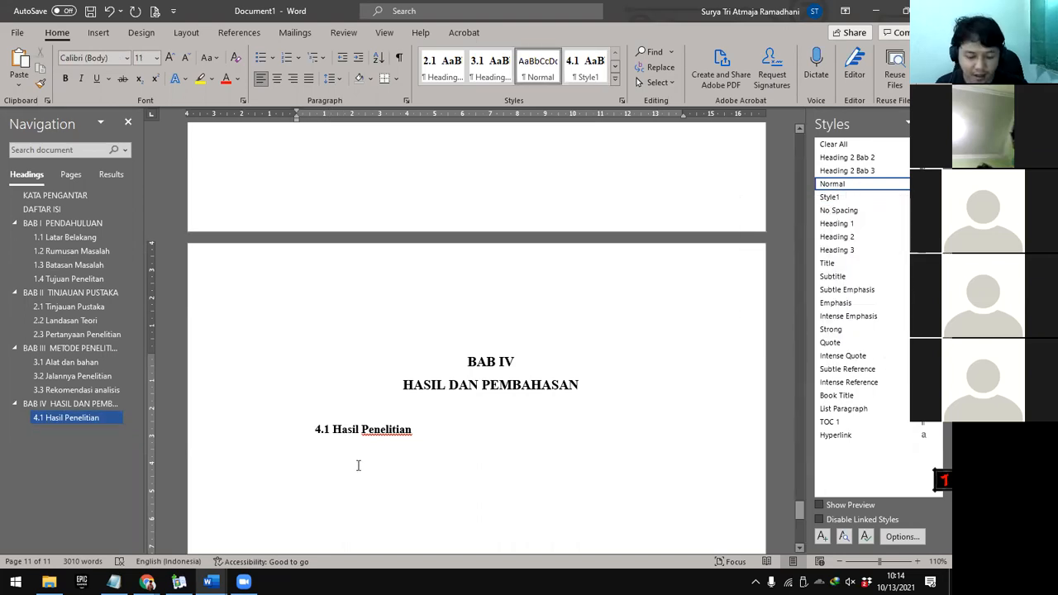
{"action": "type", "text": "r"}
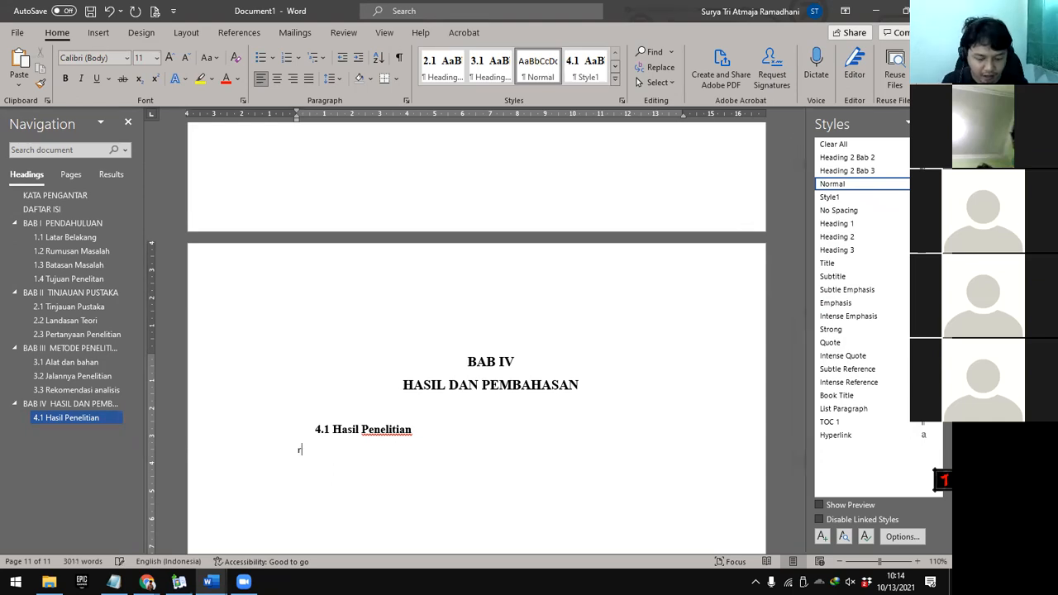
{"action": "type", "text": "and("}
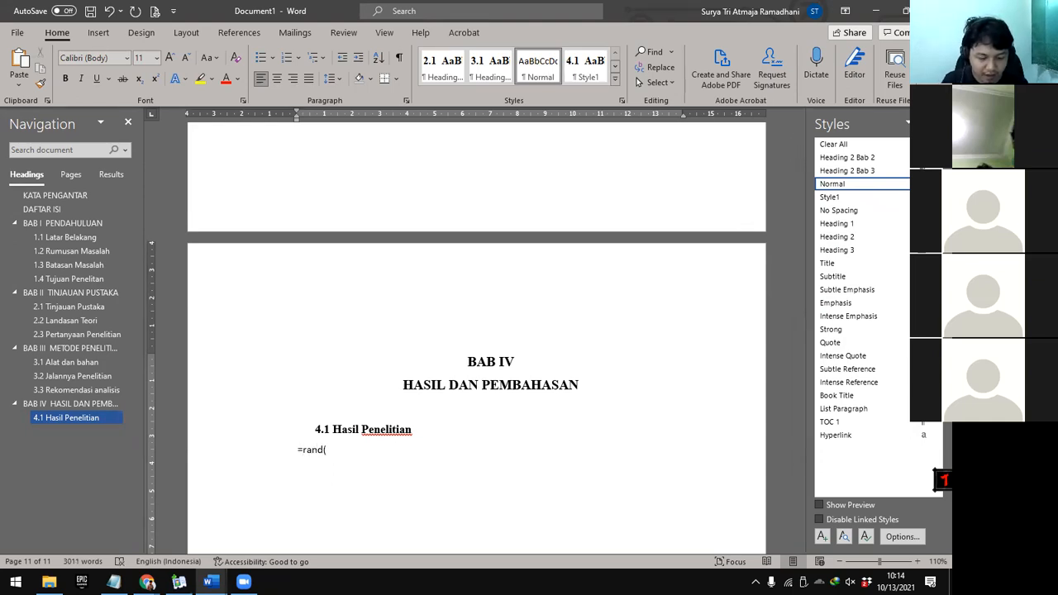
{"action": "type", "text": "15"}
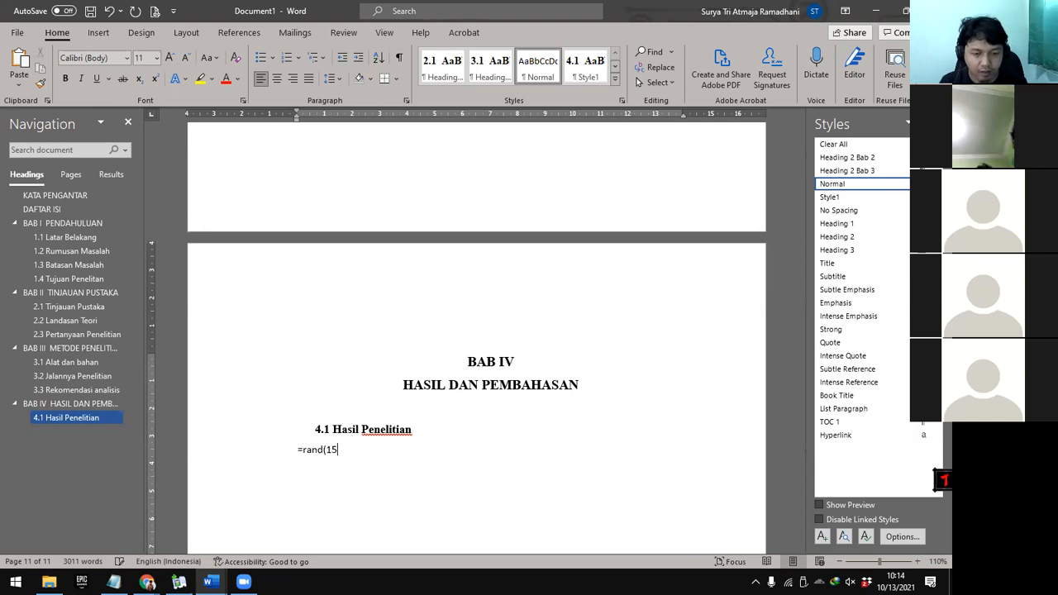
{"action": "type", "text": ")"}
{"action": "key", "text": "Return"}
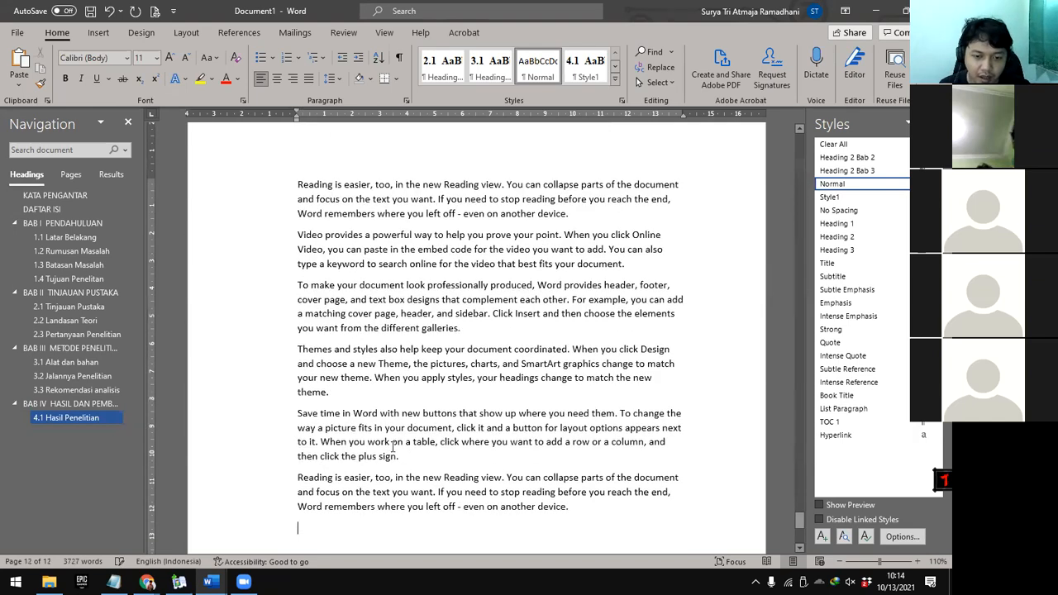
Justify the BAB IV filler paragraphs, set their line spacing to 1.5, and indent only each first line to align with the 4.1 subheading
{"action": "left_click_drag", "start_coordinate": [571, 507], "coordinate": [300, 271]}
{"action": "left_click", "coordinate": [309, 78]}
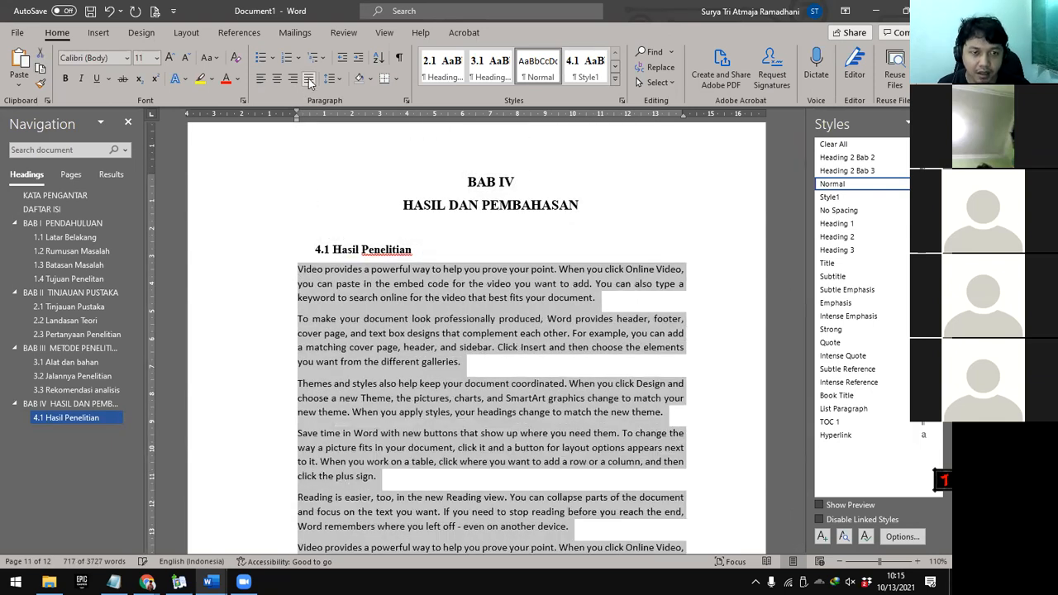
{"action": "left_click", "coordinate": [339, 80]}
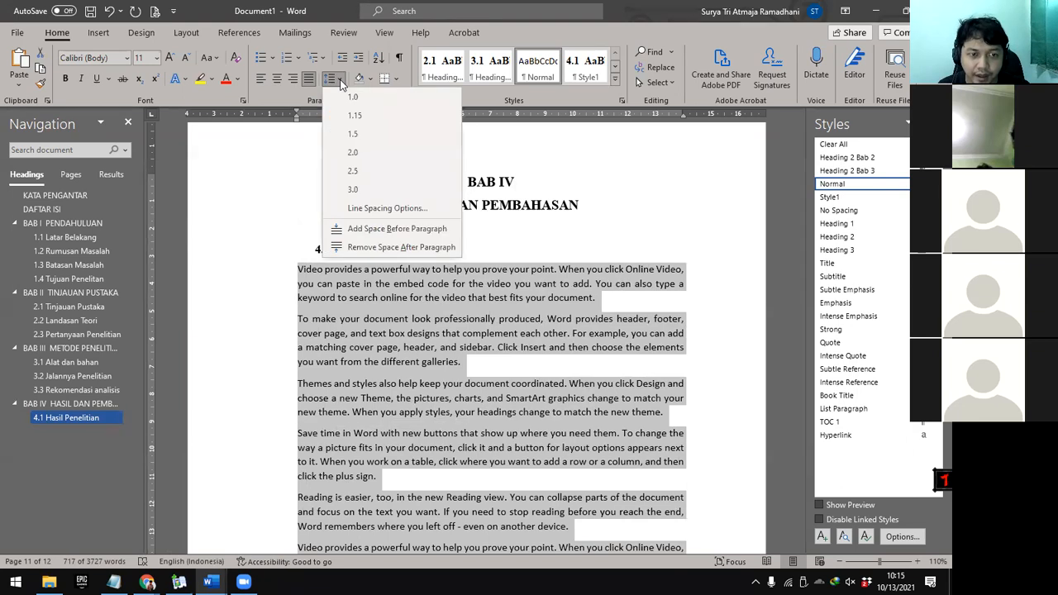
{"action": "left_click", "coordinate": [362, 137]}
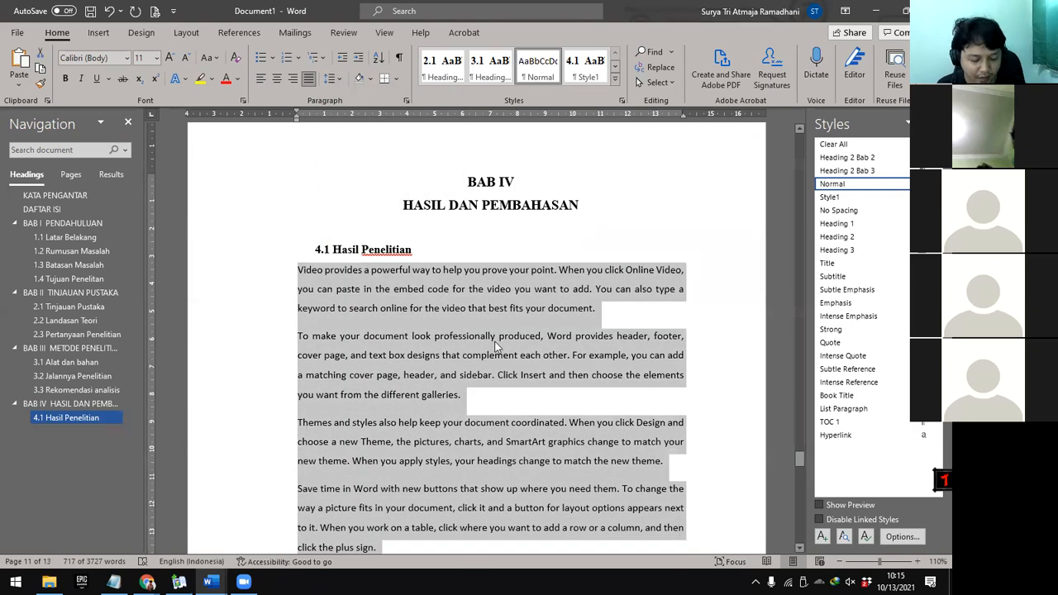
{"action": "key", "text": "ctrl+m"}
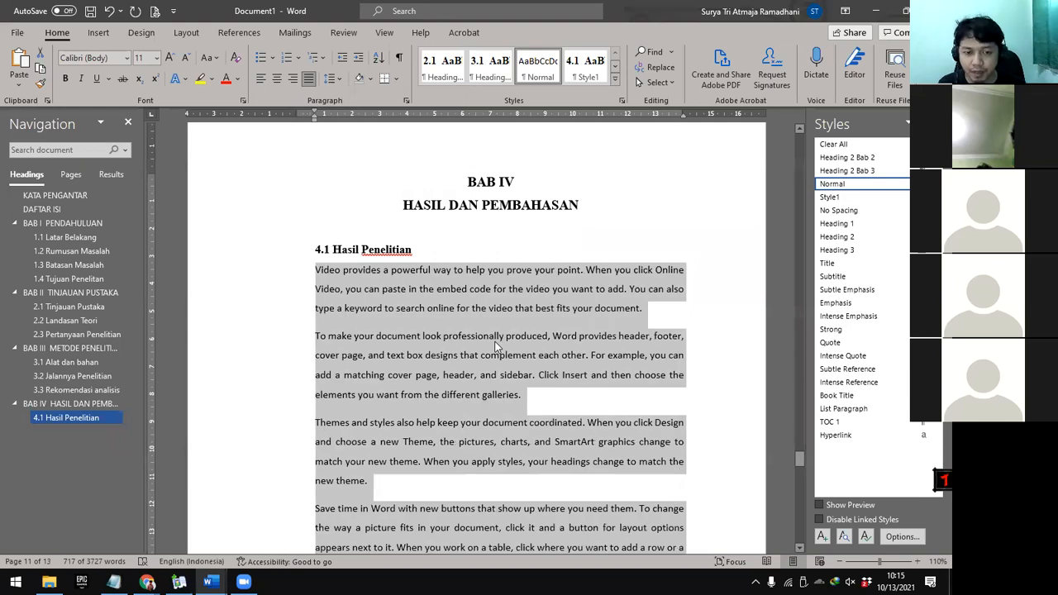
{"action": "key", "text": "ctrl+z"}
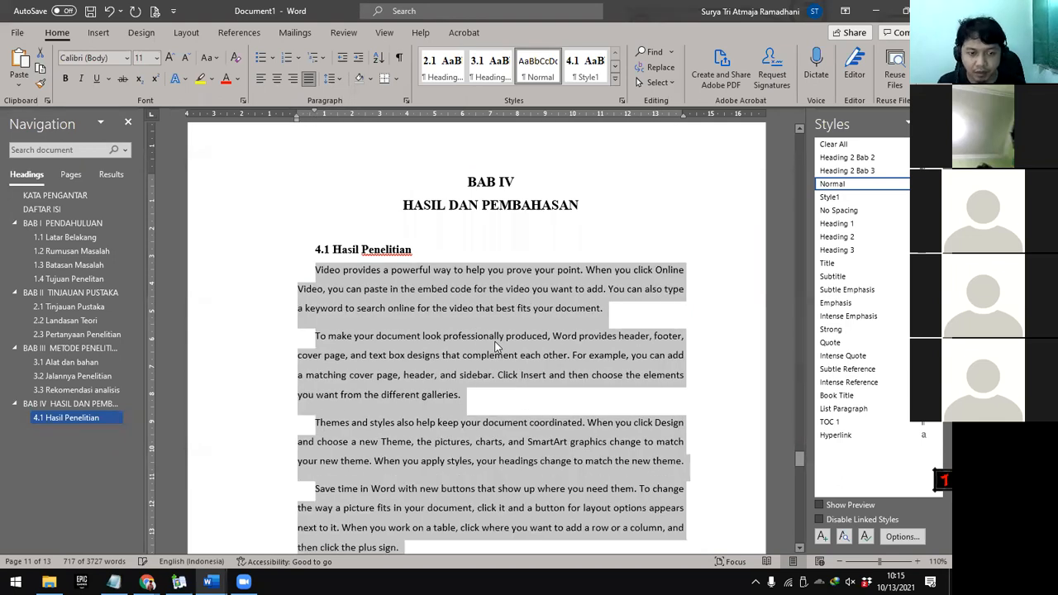
{"action": "scroll", "coordinate": [491, 346], "scroll_direction": "down", "scroll_amount": 5}
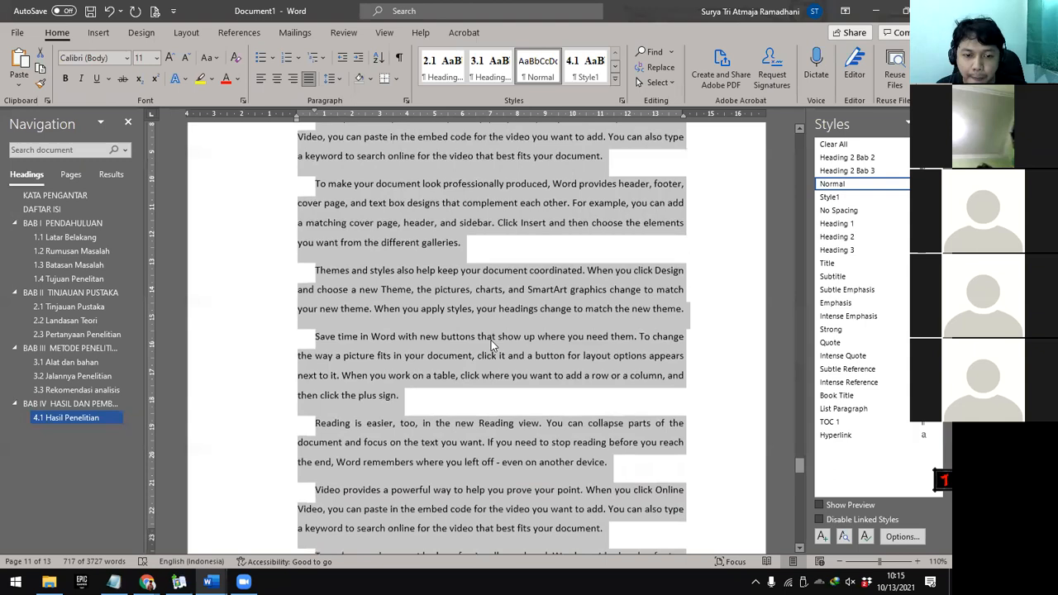
Add a new paragraph reading "Pembahasan" after the first "Save time in Word" paragraph on page 12
{"action": "scroll", "coordinate": [491, 345], "scroll_direction": "down", "scroll_amount": 10}
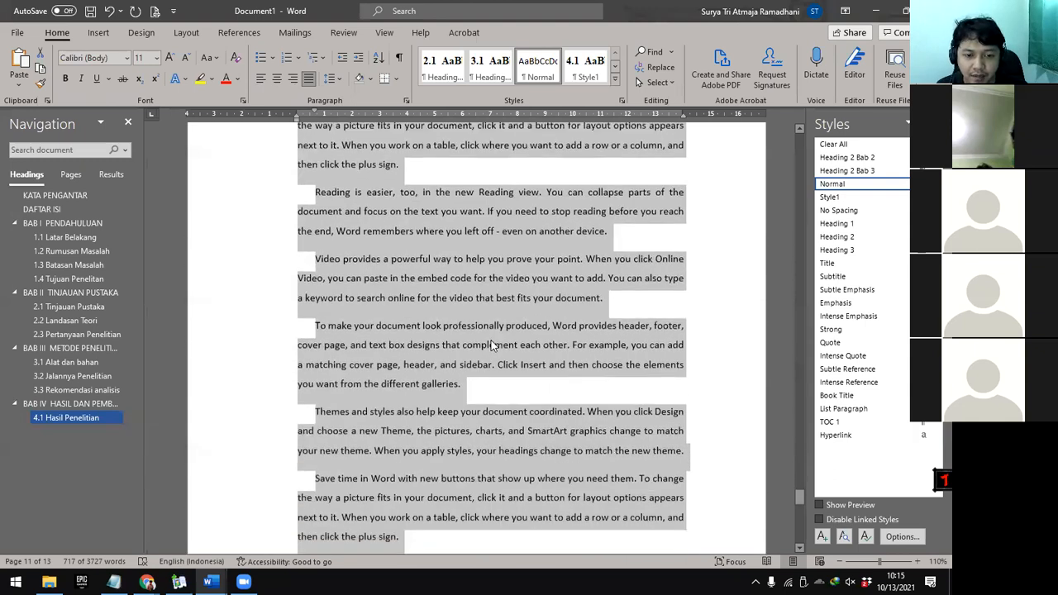
{"action": "scroll", "coordinate": [491, 346], "scroll_direction": "down", "scroll_amount": 4}
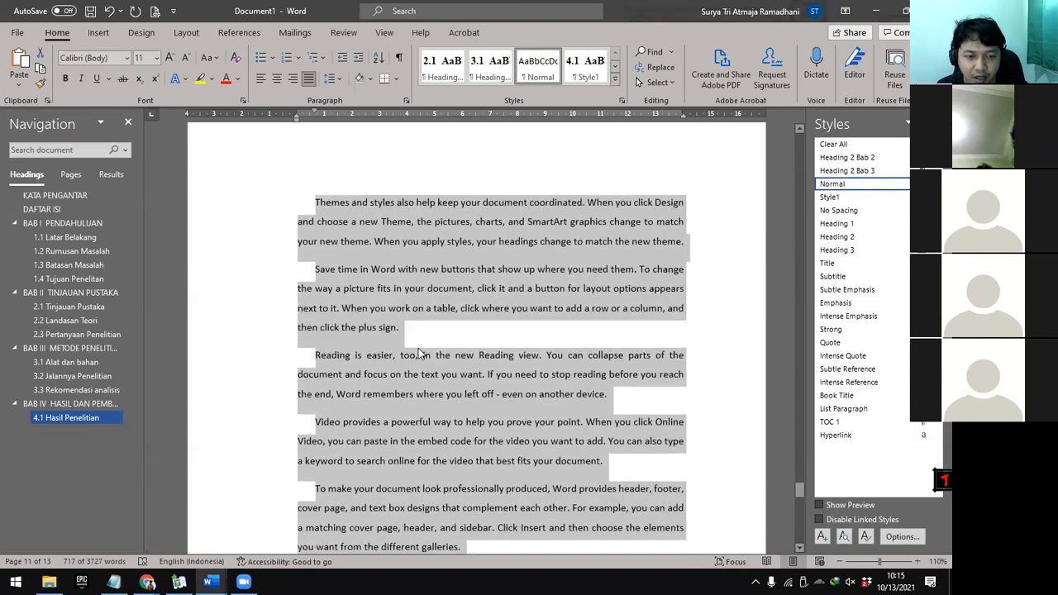
{"action": "left_click", "coordinate": [429, 329]}
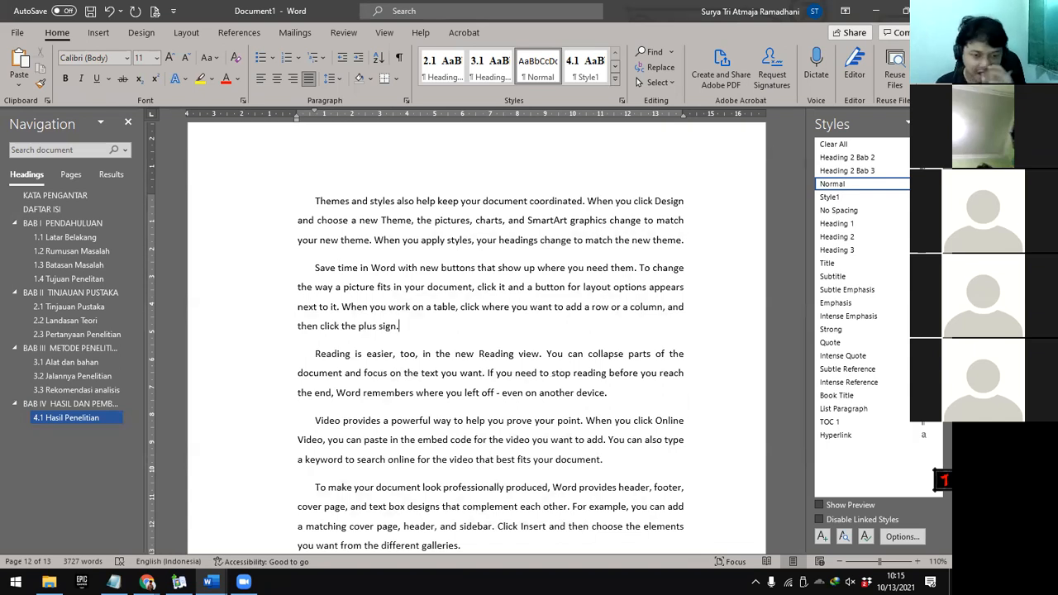
{"action": "key", "text": "Return"}
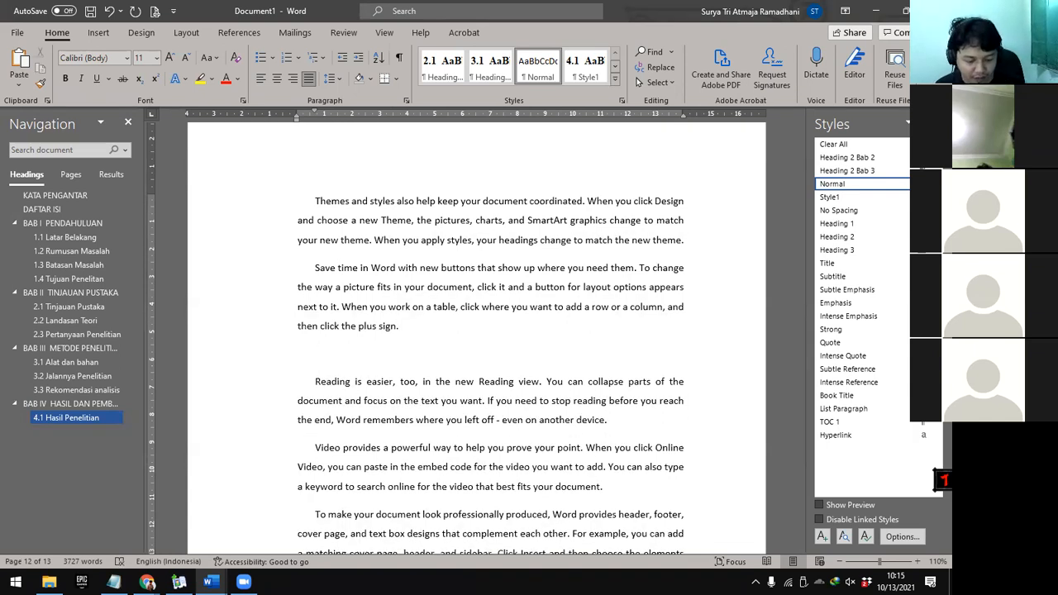
{"action": "type", "text": "Pembahasan"}
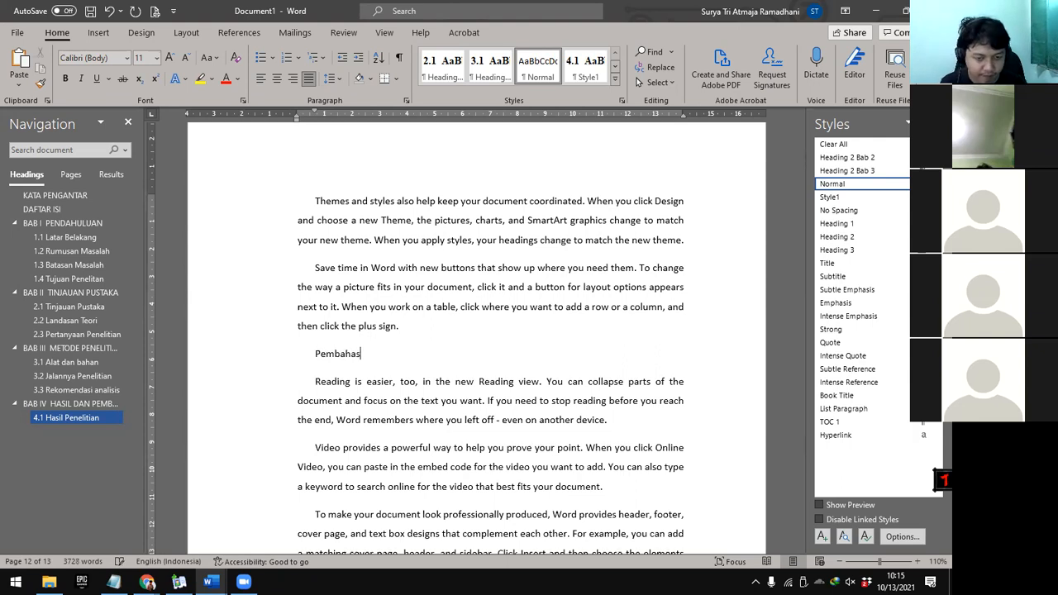
Rename Style1 as "Heading 2 bab 4"
{"action": "double_click", "coordinate": [344, 354]}
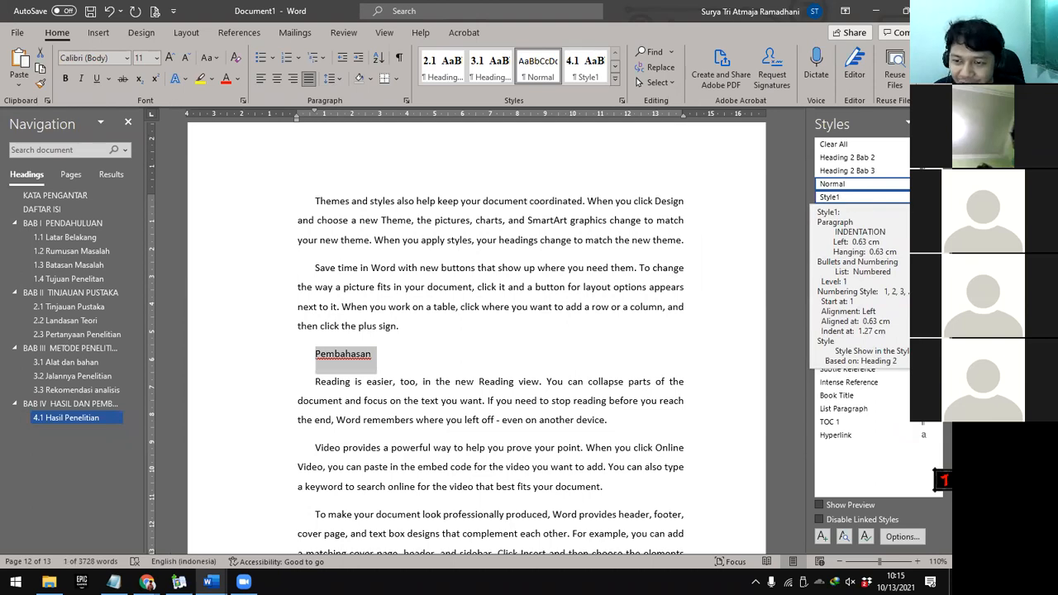
{"action": "left_click", "coordinate": [877, 197]}
{"action": "left_click", "coordinate": [827, 232]}
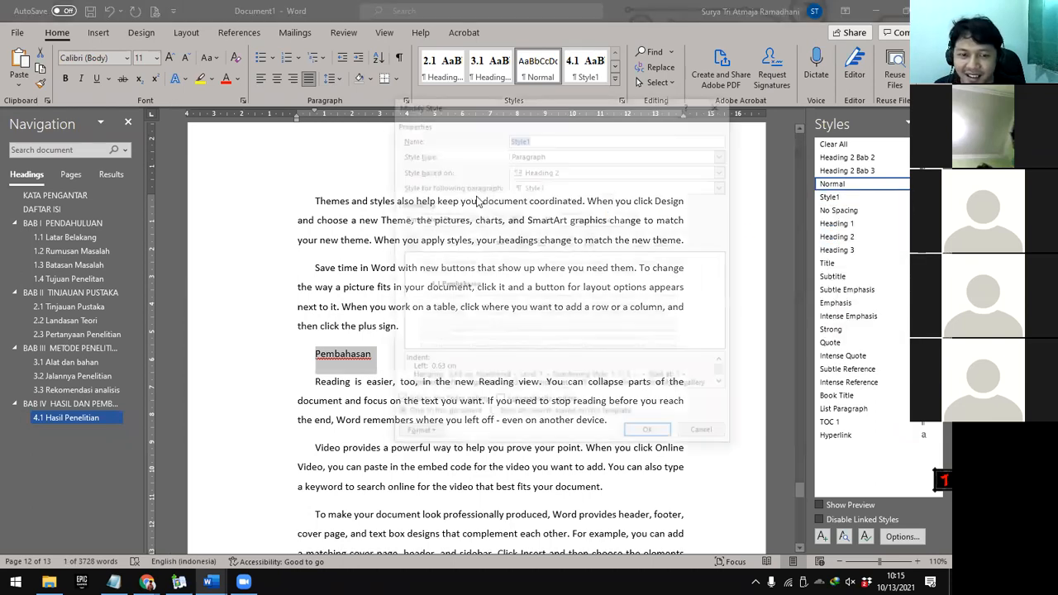
{"action": "type", "text": "Heading 2 bab 4"}
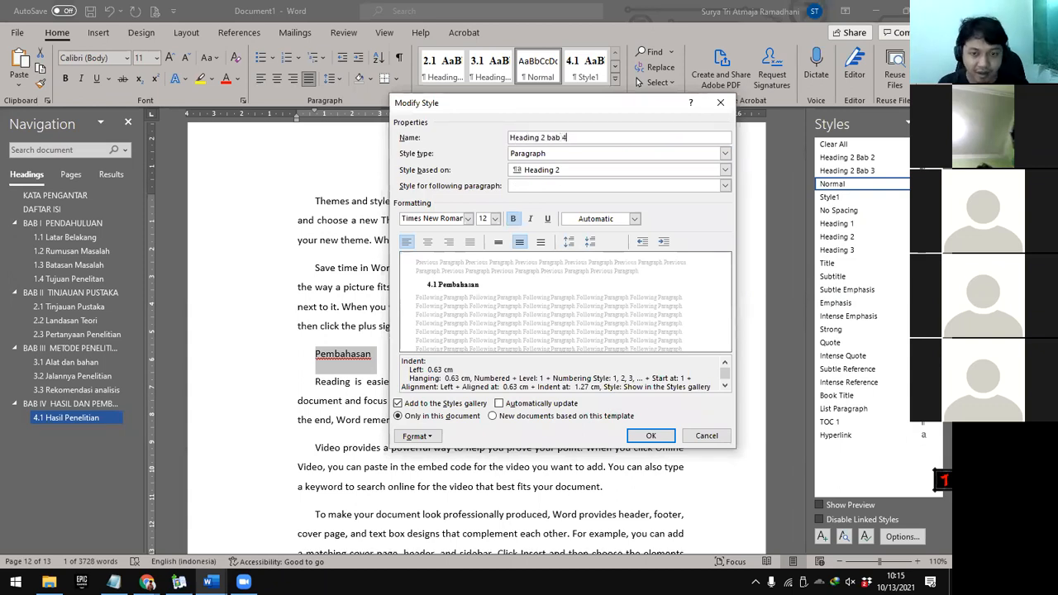
{"action": "left_click", "coordinate": [653, 437]}
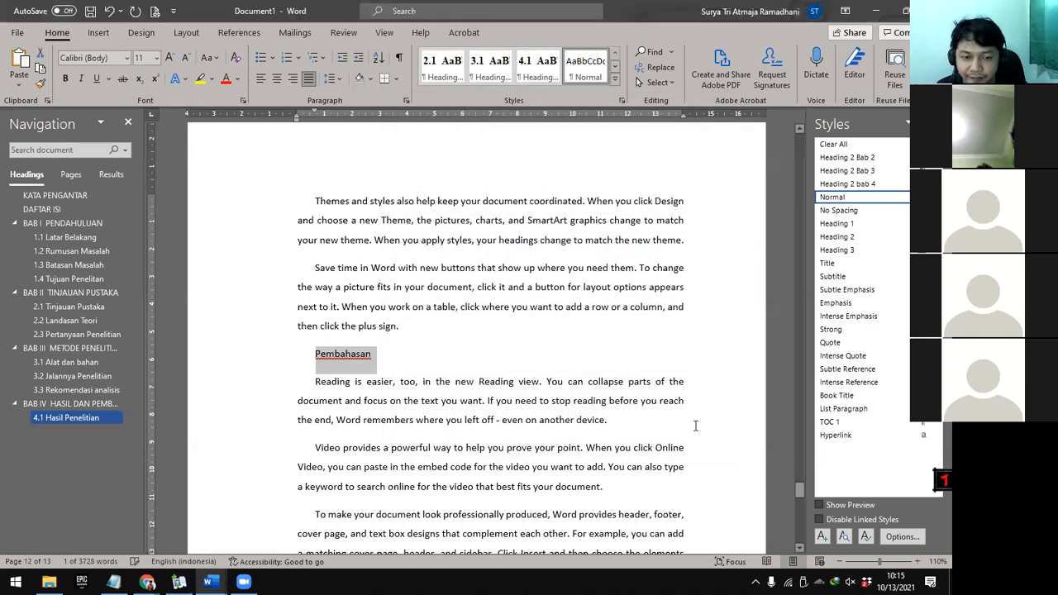
Apply the Heading 2 bab 4 style to the "Pembahasan" line
{"action": "left_click", "coordinate": [866, 184]}
{"action": "right_click", "coordinate": [357, 355]}
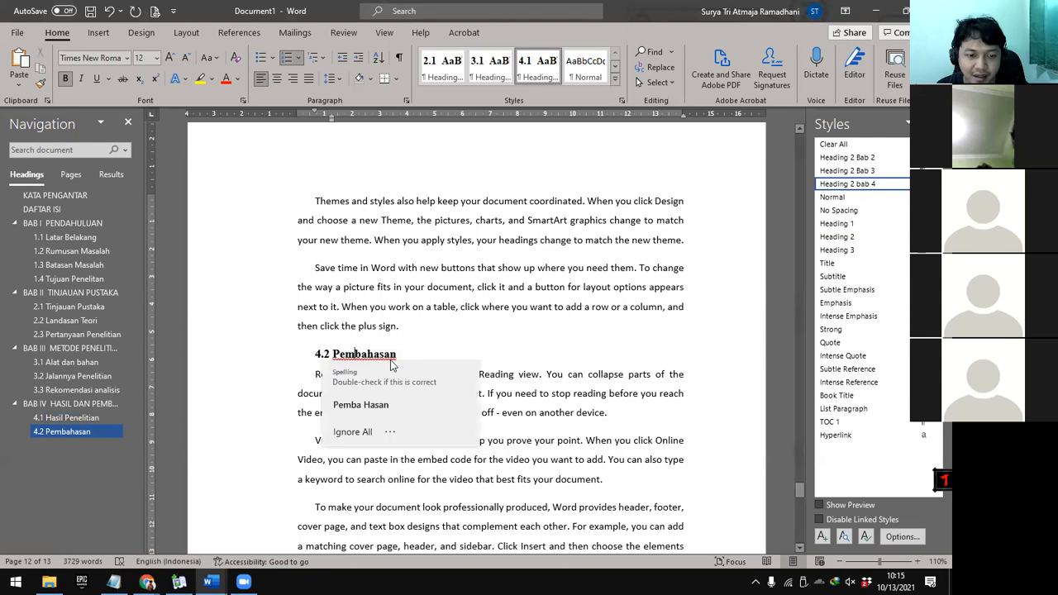
{"action": "left_click", "coordinate": [430, 351]}
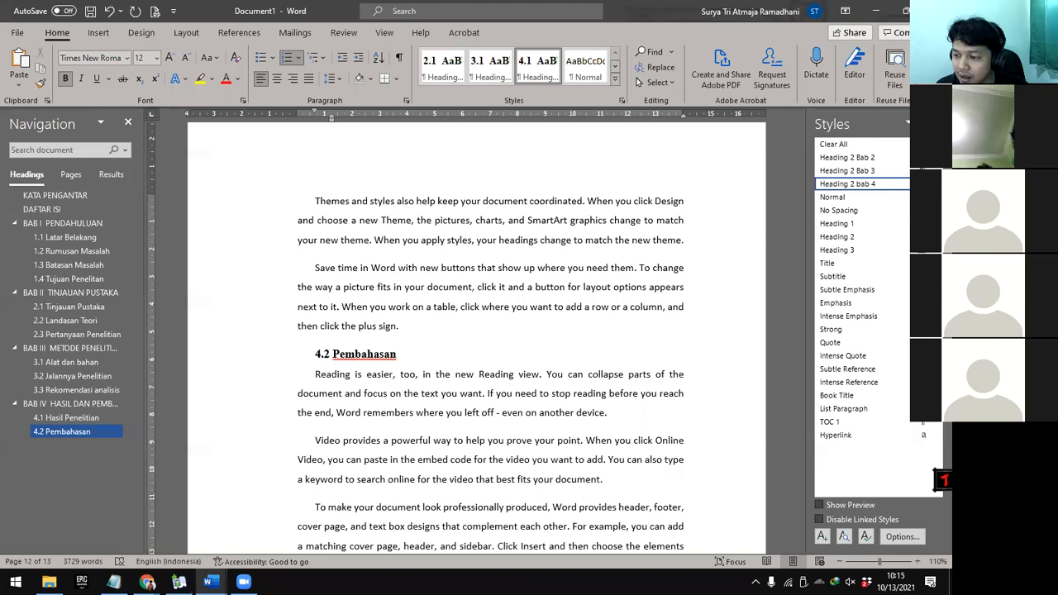
Add a "Rekomendasi" line after the next "Themes and styles" paragraph and give it the Heading 2 bab 4 style
{"action": "scroll", "coordinate": [642, 365], "scroll_direction": "down", "scroll_amount": 5}
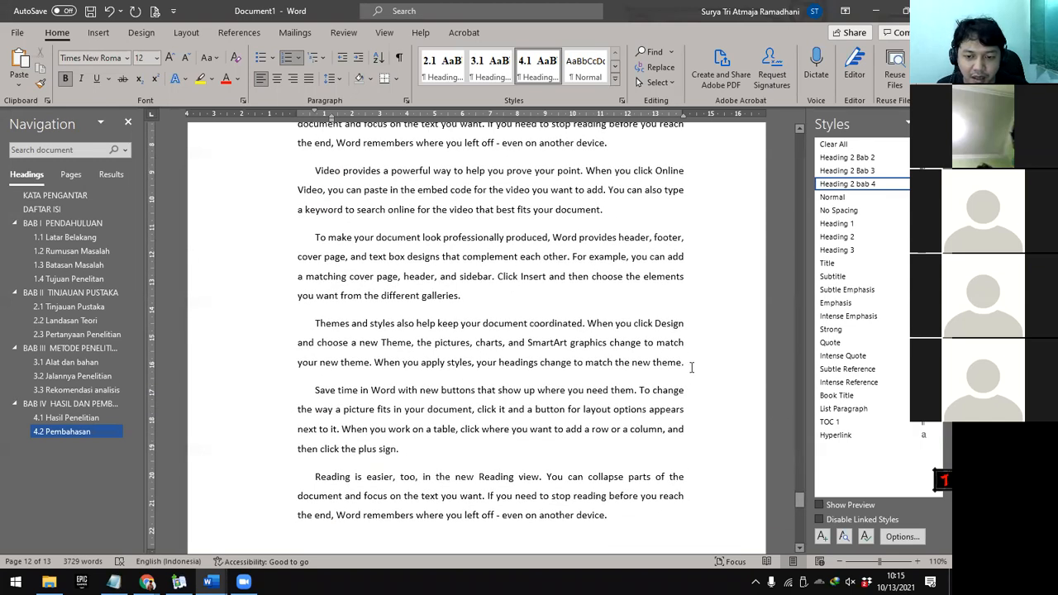
{"action": "left_click", "coordinate": [692, 368]}
{"action": "key", "text": "Return"}
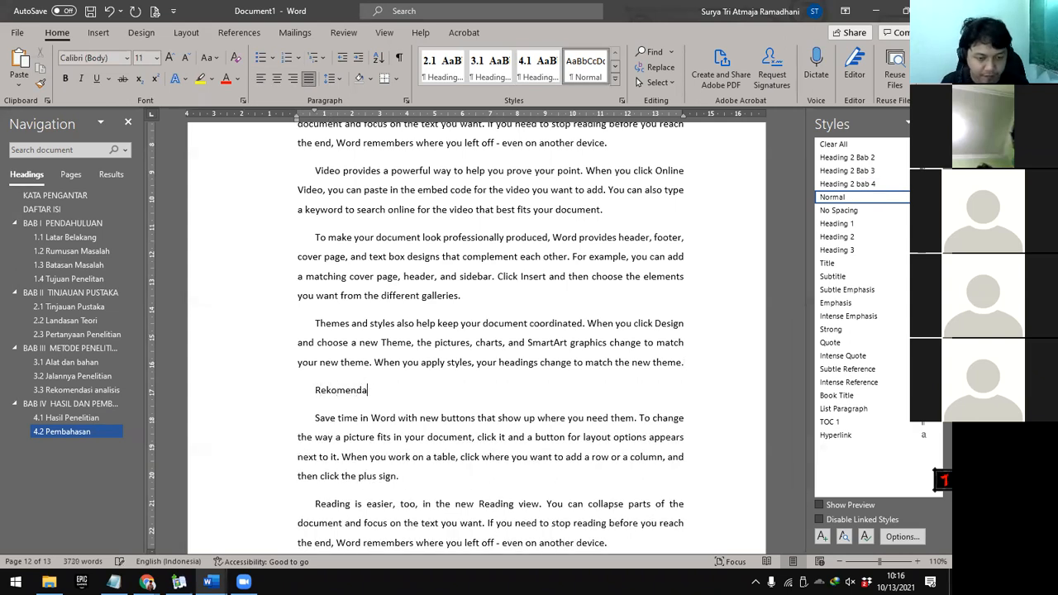
{"action": "double_click", "coordinate": [334, 392]}
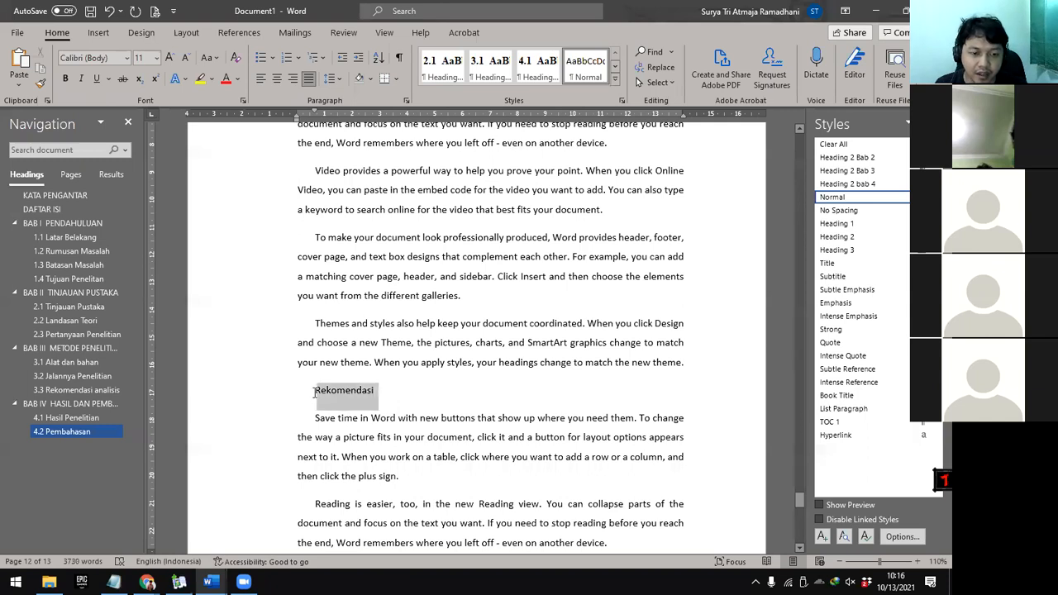
{"action": "left_click", "coordinate": [860, 186]}
{"action": "scroll", "coordinate": [575, 361], "scroll_direction": "down", "scroll_amount": 2}
{"action": "scroll", "coordinate": [576, 361], "scroll_direction": "down", "scroll_amount": 5}
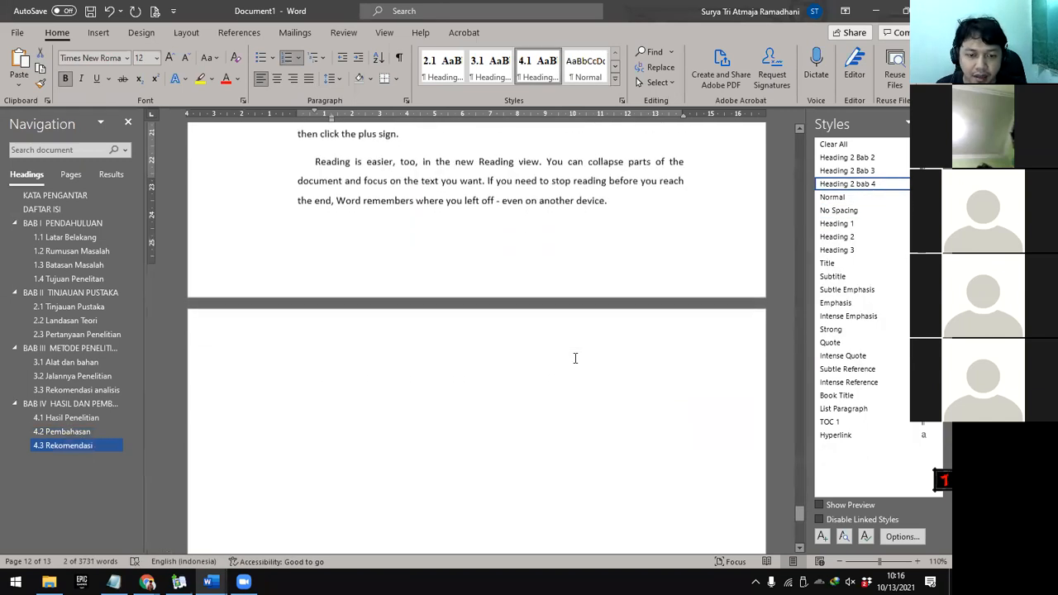
{"action": "scroll", "coordinate": [631, 206], "scroll_direction": "up", "scroll_amount": 3}
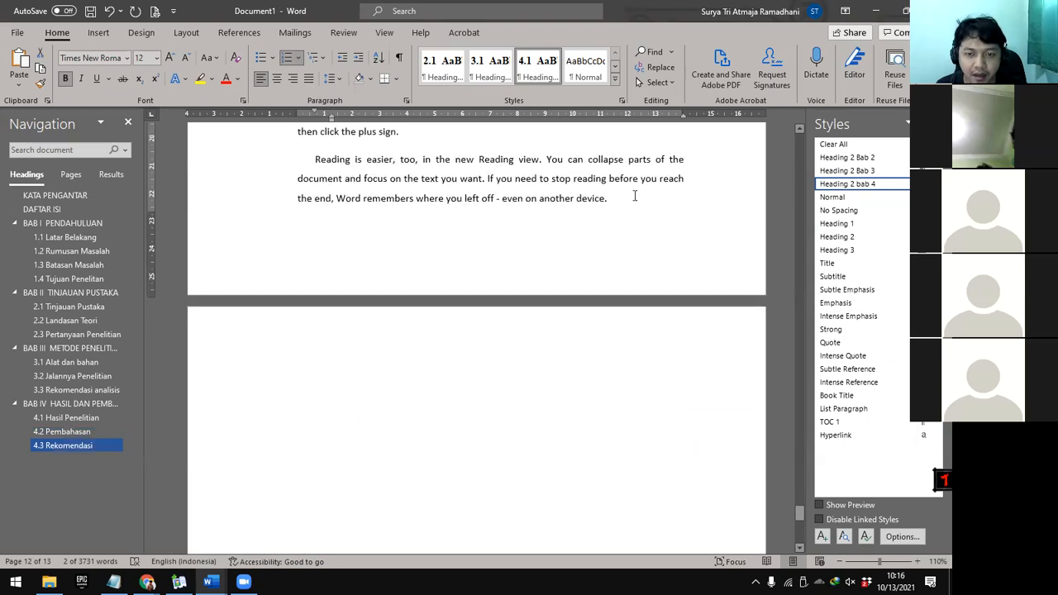
{"action": "left_click", "coordinate": [633, 198]}
{"action": "key", "text": "Down"}
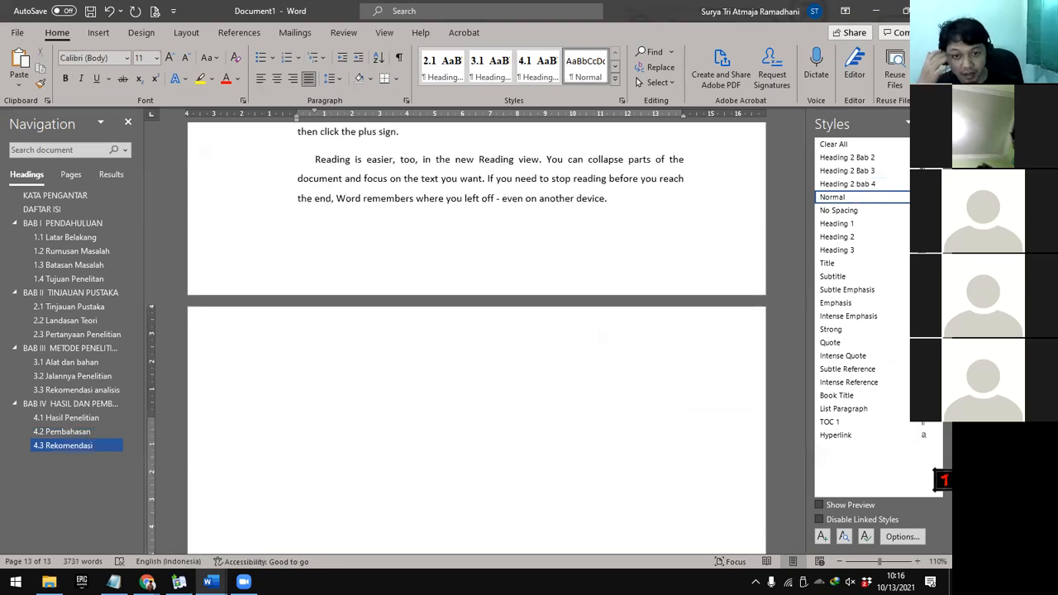
{"action": "key", "text": "Up"}
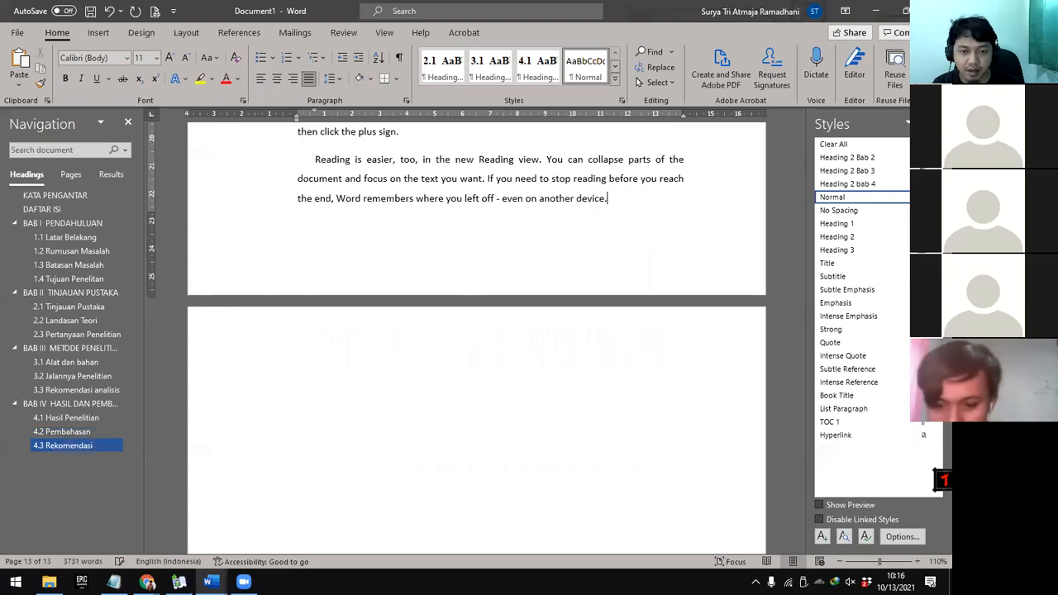
{"action": "key", "text": "ctrl+Return"}
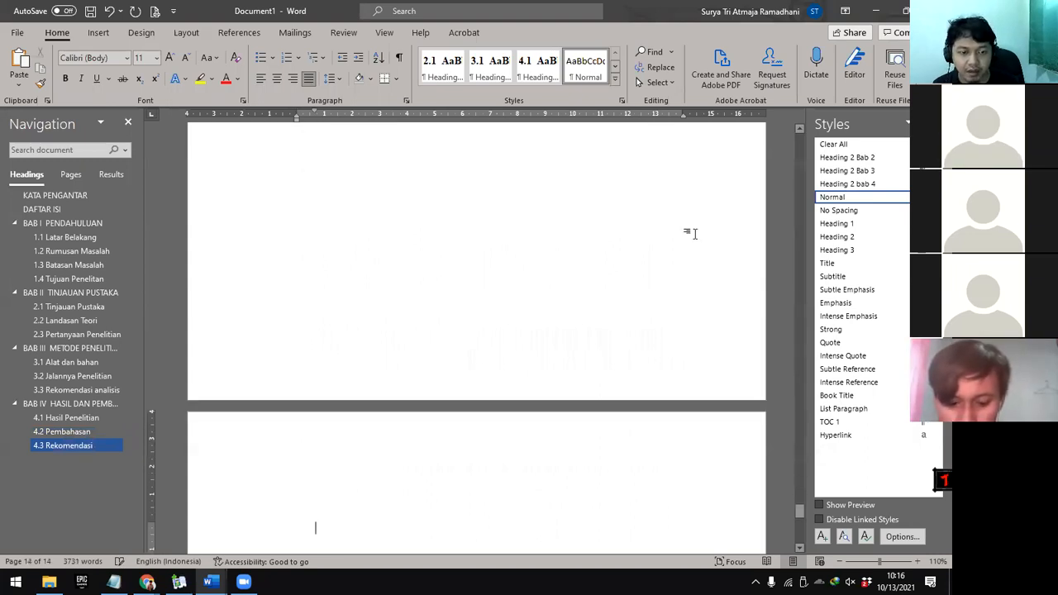
{"action": "scroll", "coordinate": [718, 278], "scroll_direction": "up", "scroll_amount": 3}
{"action": "scroll", "coordinate": [707, 294], "scroll_direction": "up", "scroll_amount": 3}
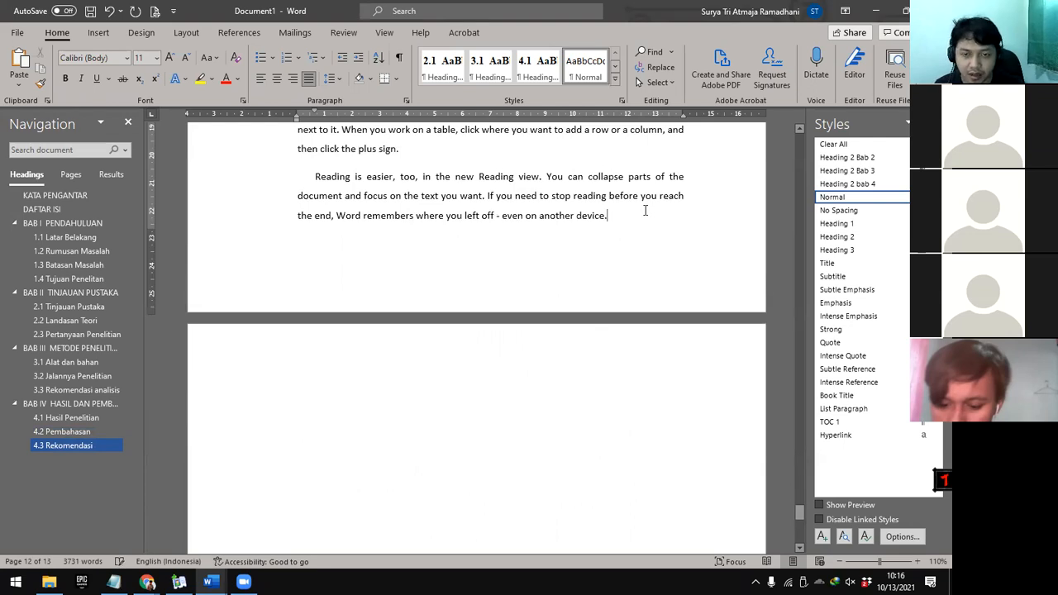
Write the chapter title "BAB V Kesimpulan dan saran" on the blank page following BAB IV
{"action": "scroll", "coordinate": [659, 230], "scroll_direction": "down", "scroll_amount": 3}
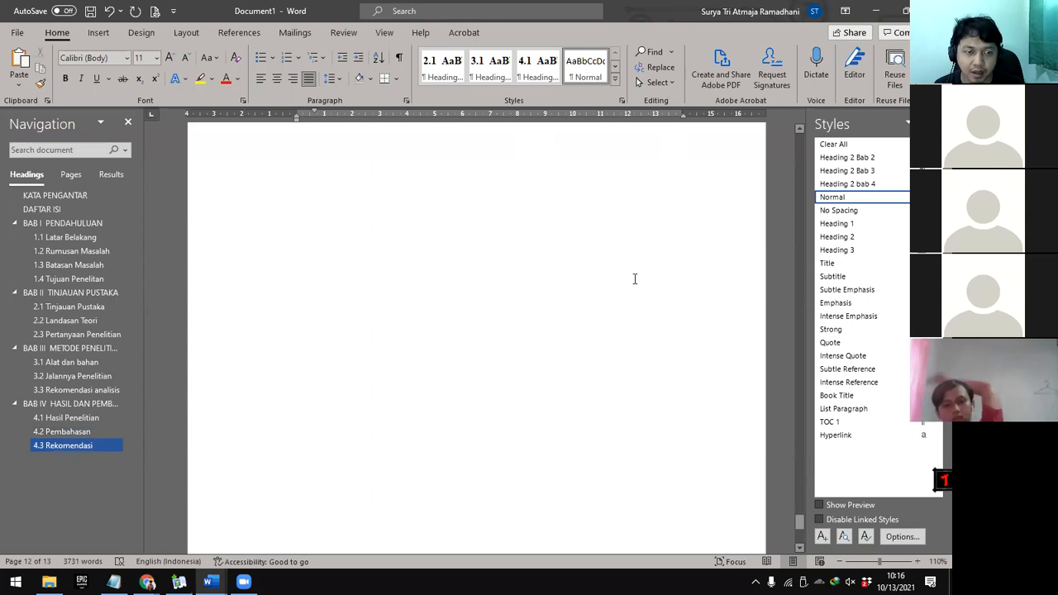
{"action": "scroll", "coordinate": [582, 321], "scroll_direction": "up", "scroll_amount": 2}
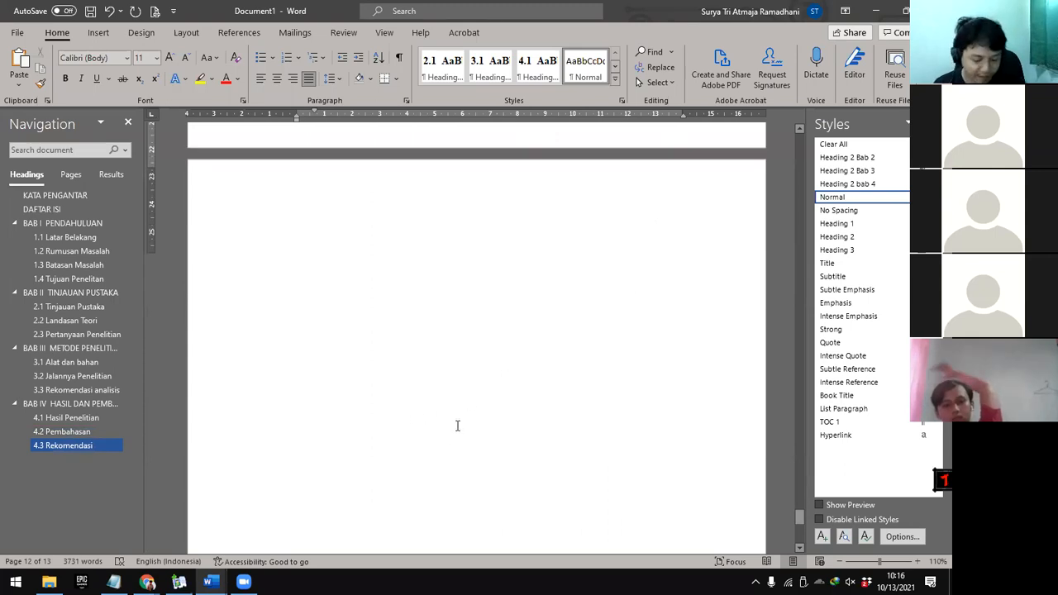
{"action": "type", "text": "BAB"}
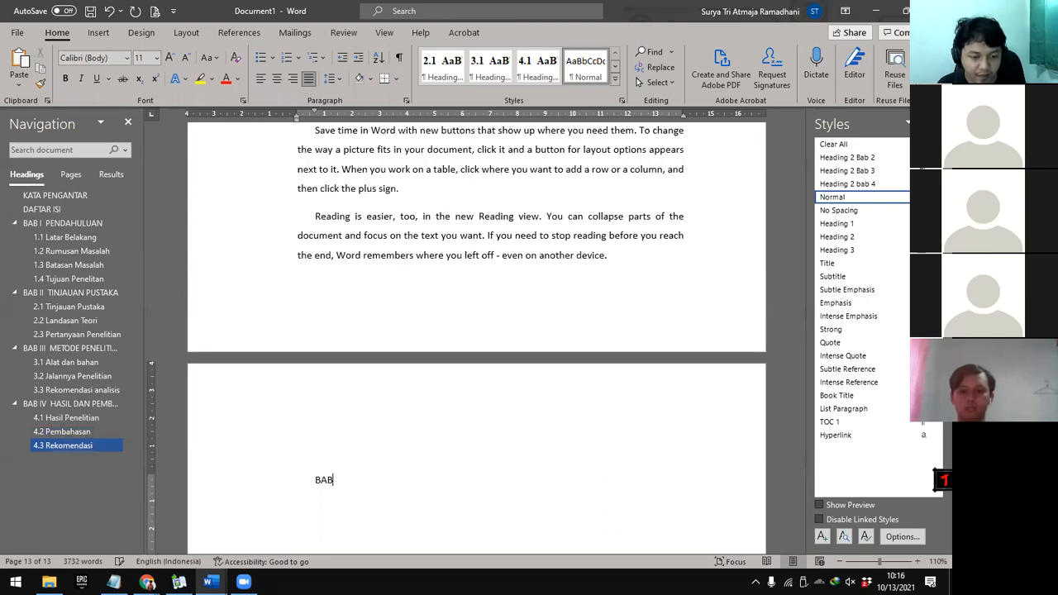
{"action": "type", "text": " V"}
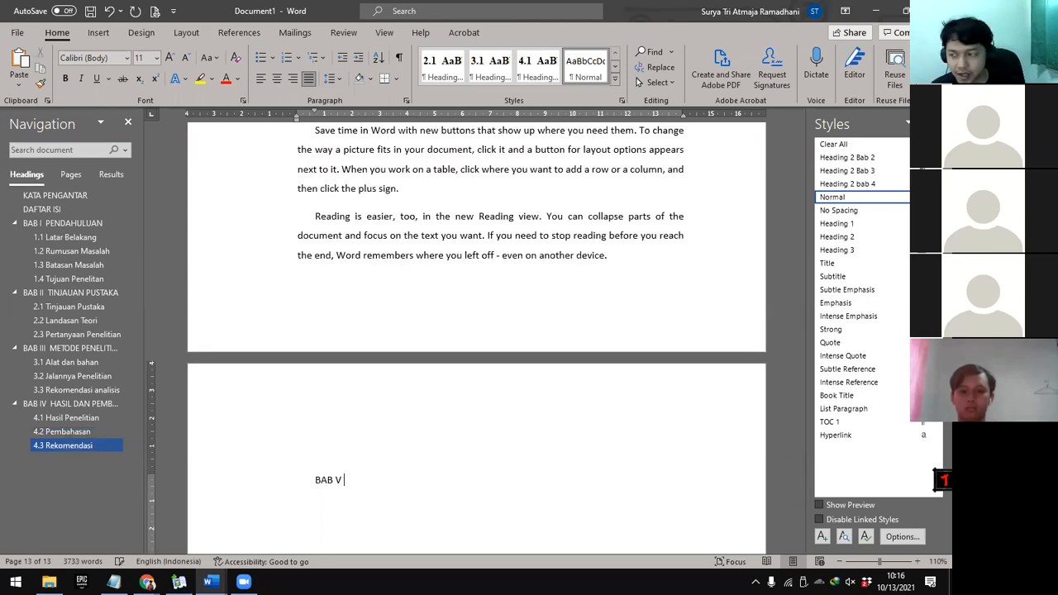
{"action": "type", "text": " K"}
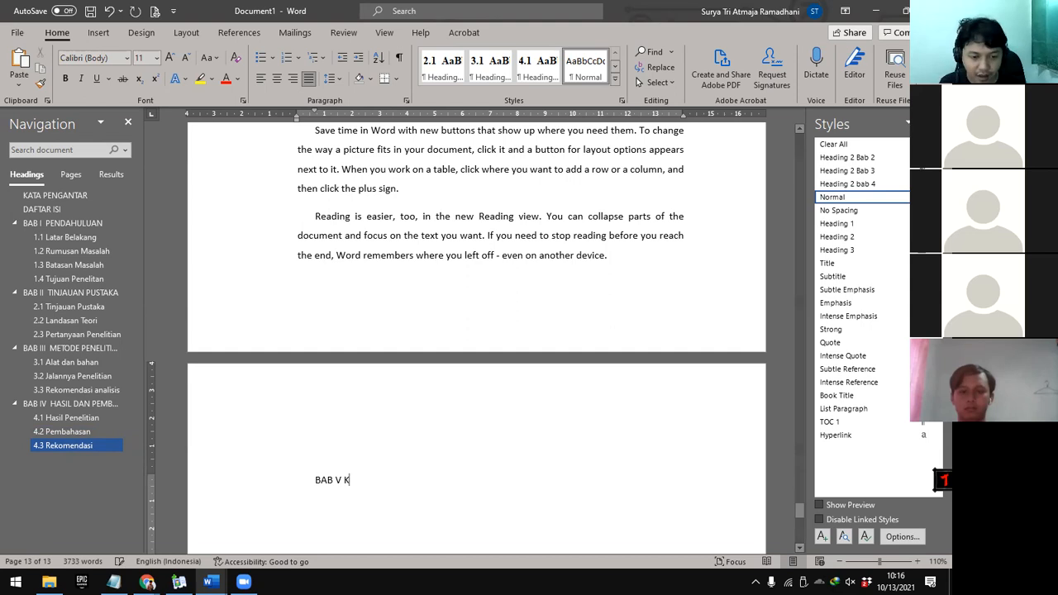
{"action": "type", "text": "esimpu"}
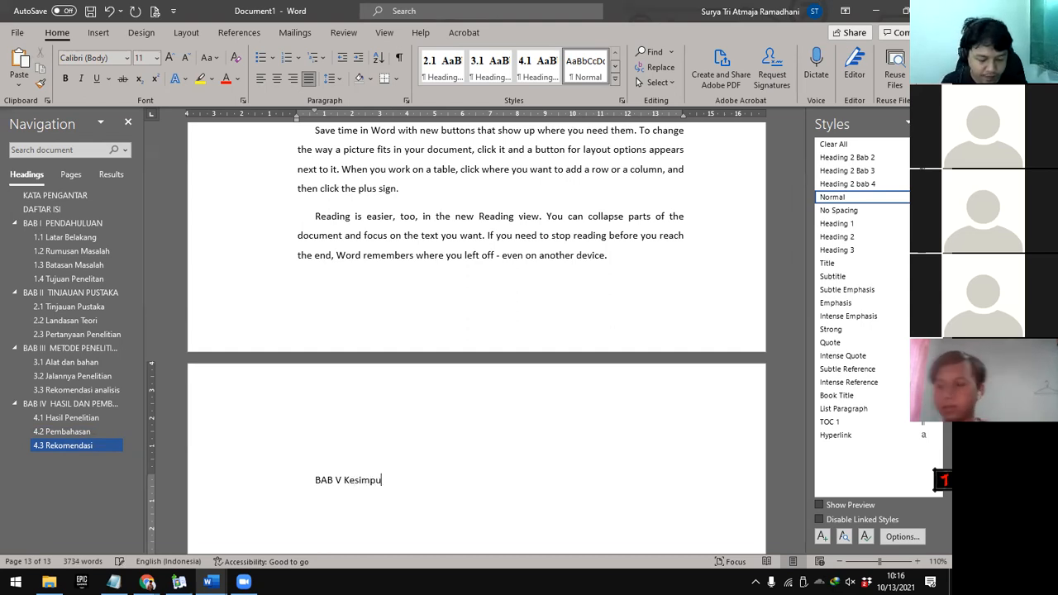
{"action": "type", "text": "lan dan saran"}
{"action": "left_click_drag", "start_coordinate": [442, 483], "coordinate": [346, 482]}
{"action": "type", "text": "KESIMP"}
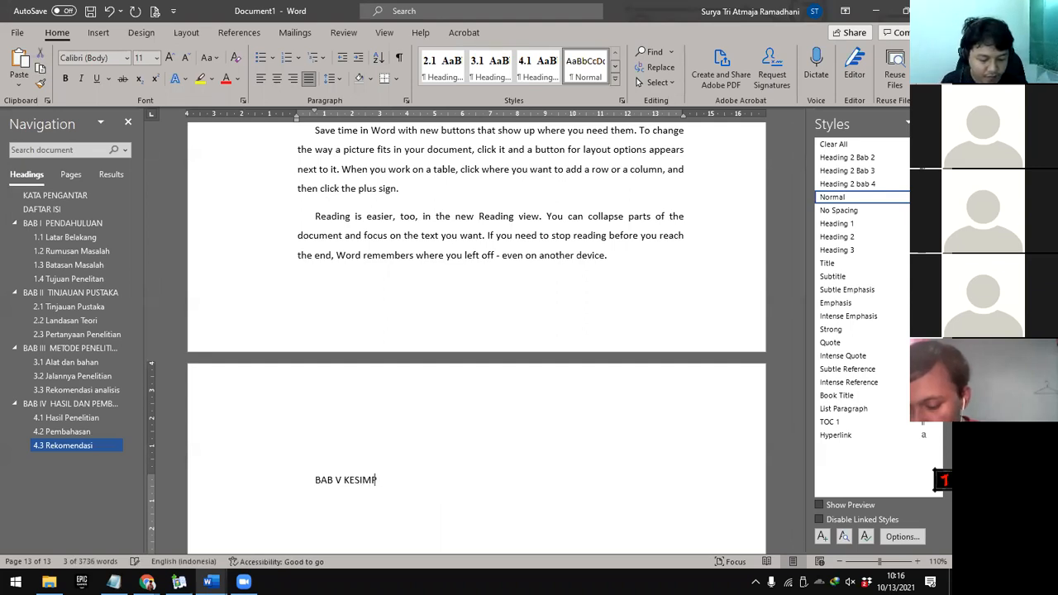
{"action": "type", "text": "ULAN"}
{"action": "key", "text": "ctrl+z"}
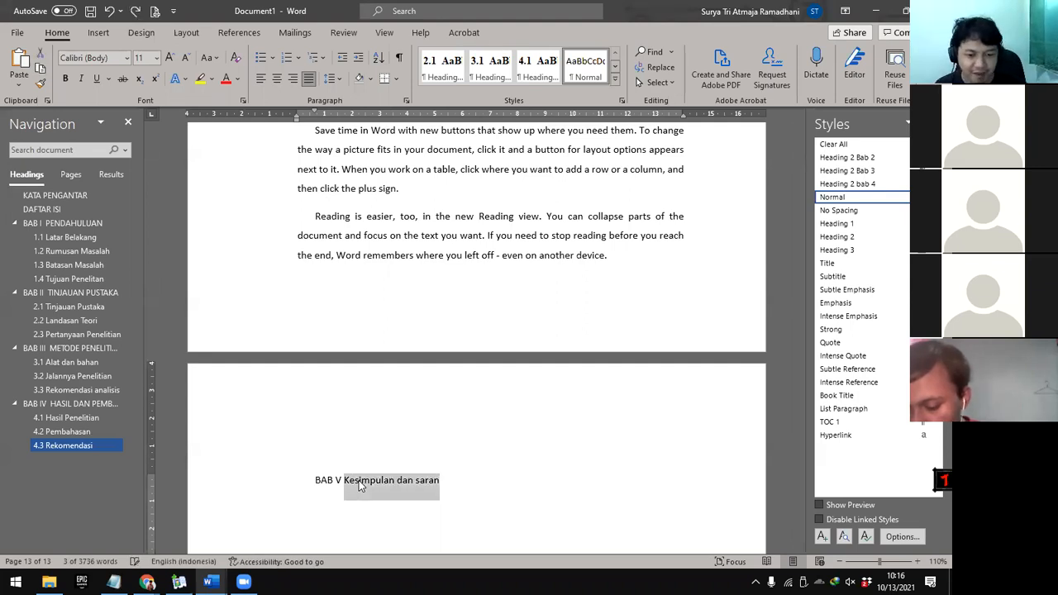
{"action": "left_click", "coordinate": [508, 491]}
Cycle the letter case of "Kesimpulan dan saran" in the BAB V title, ending with all uppercase
{"action": "scroll", "coordinate": [504, 474], "scroll_direction": "down", "scroll_amount": 4}
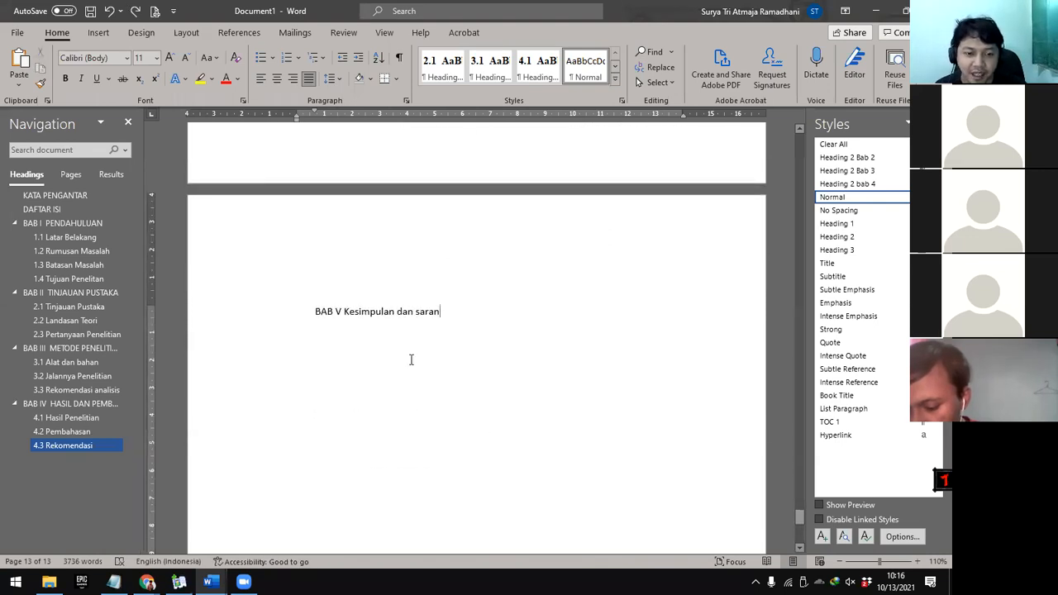
{"action": "left_click_drag", "start_coordinate": [441, 312], "coordinate": [344, 313]}
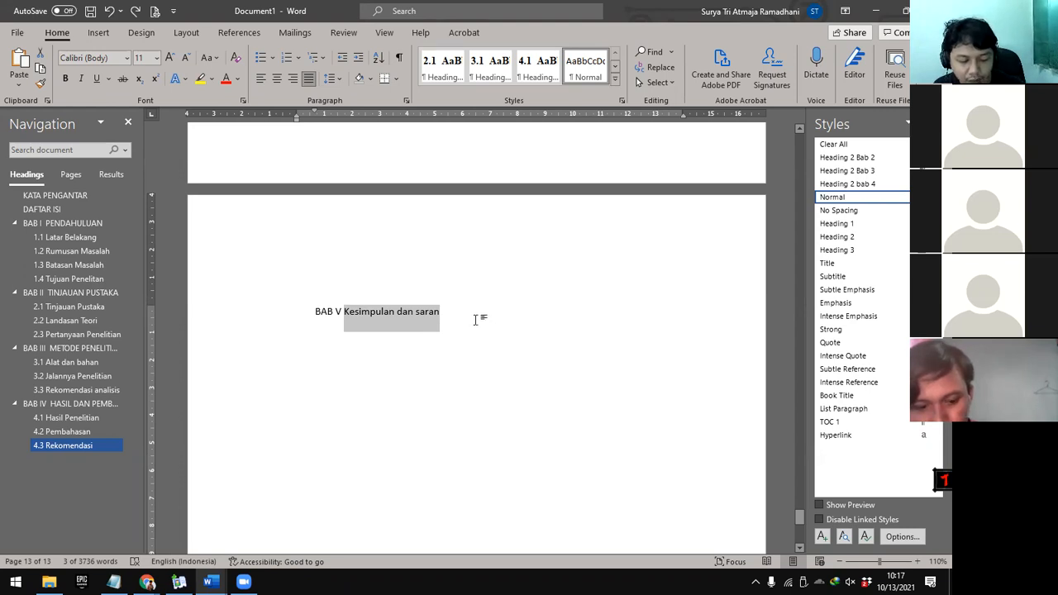
{"action": "left_click_drag", "start_coordinate": [467, 318], "coordinate": [367, 313]}
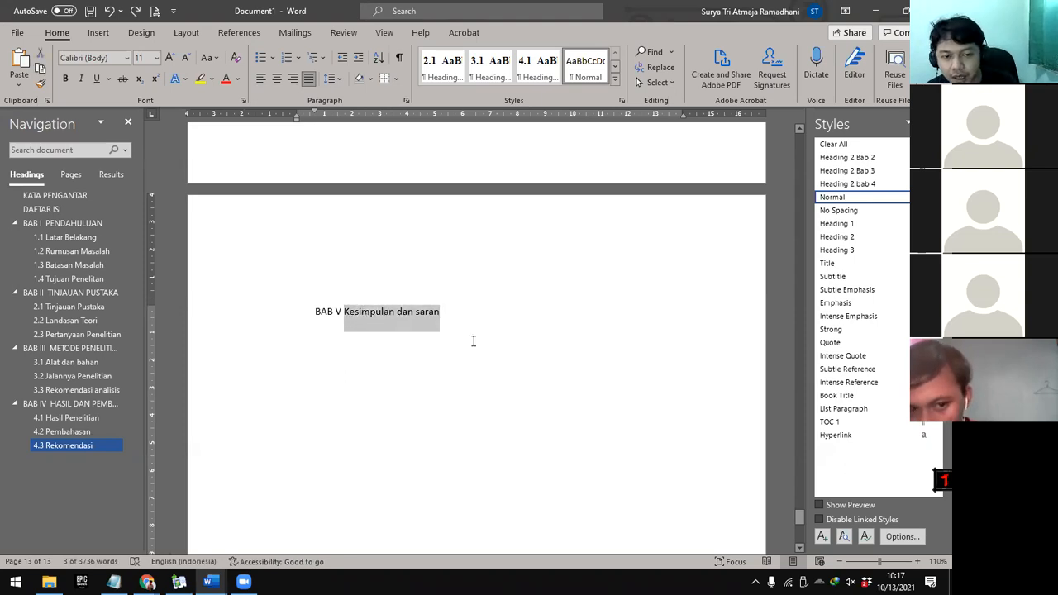
{"action": "key", "text": "shift+F3"}
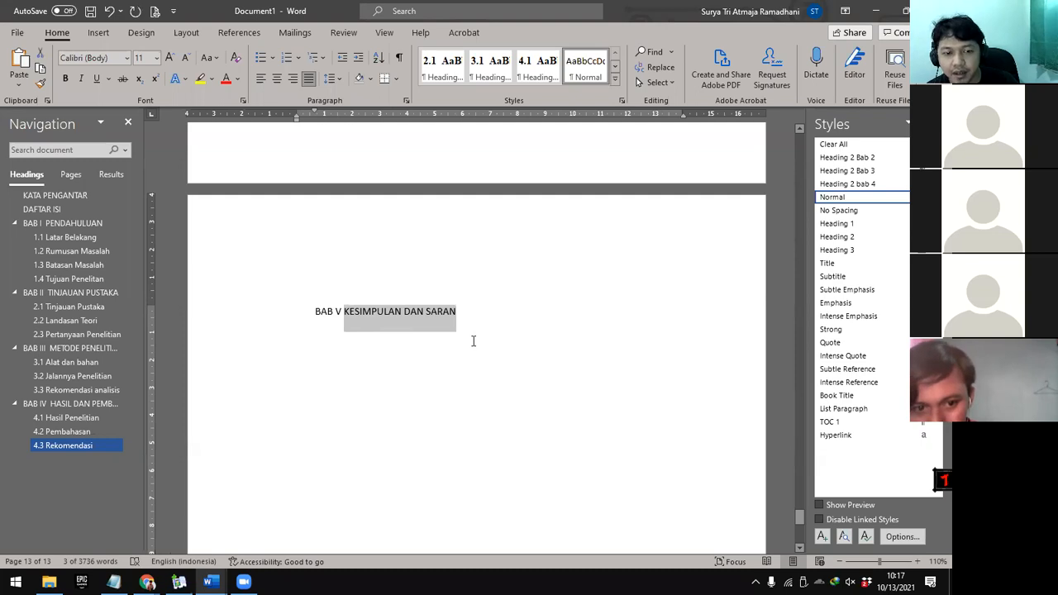
{"action": "key", "text": "shift+F3"}
{"action": "key", "text": "shift+F3"}
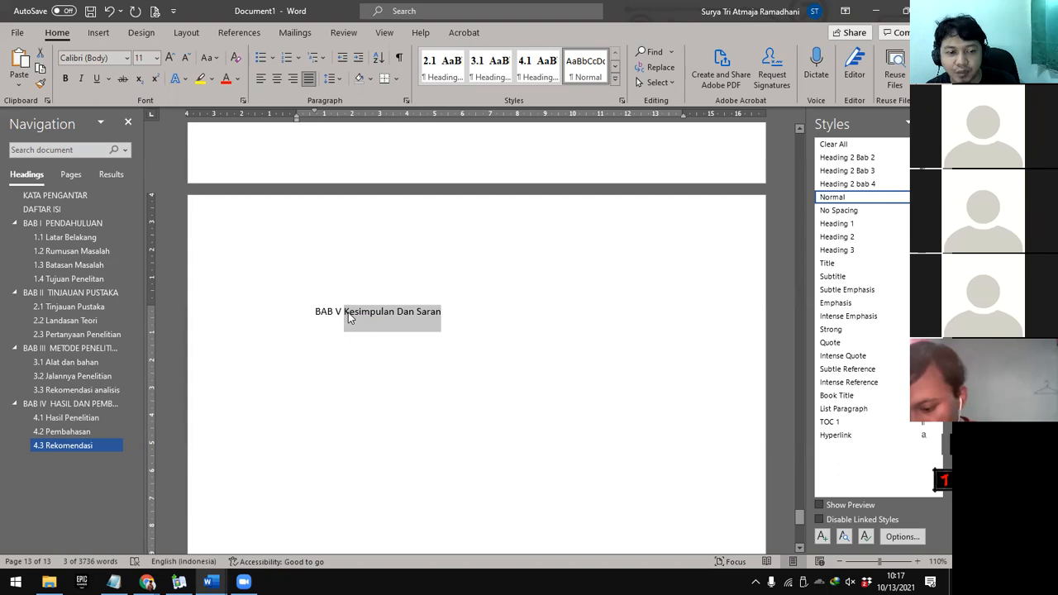
{"action": "key", "text": "shift+F3"}
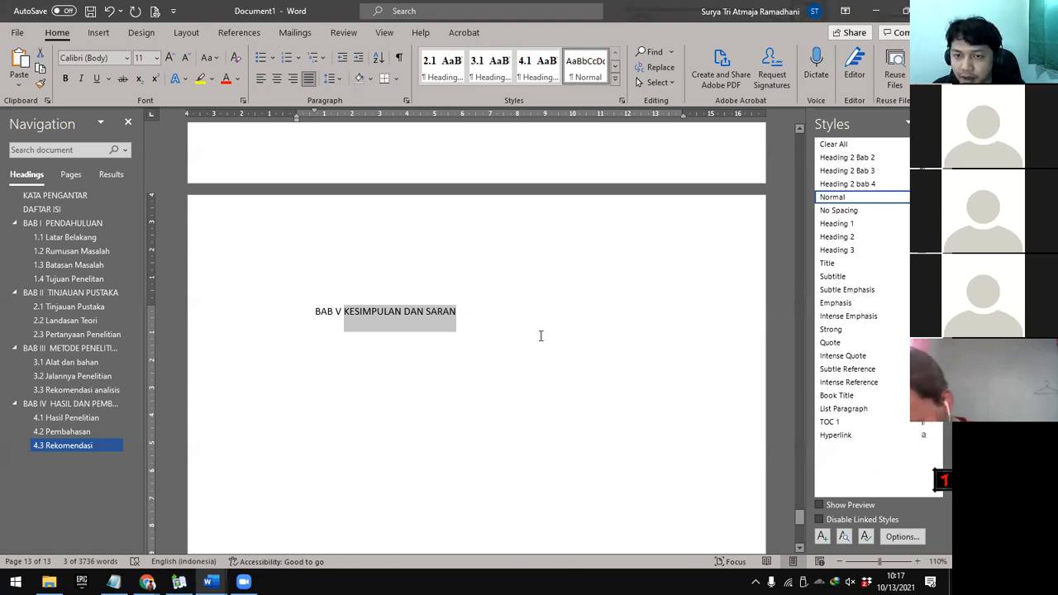
{"action": "left_click", "coordinate": [475, 312]}
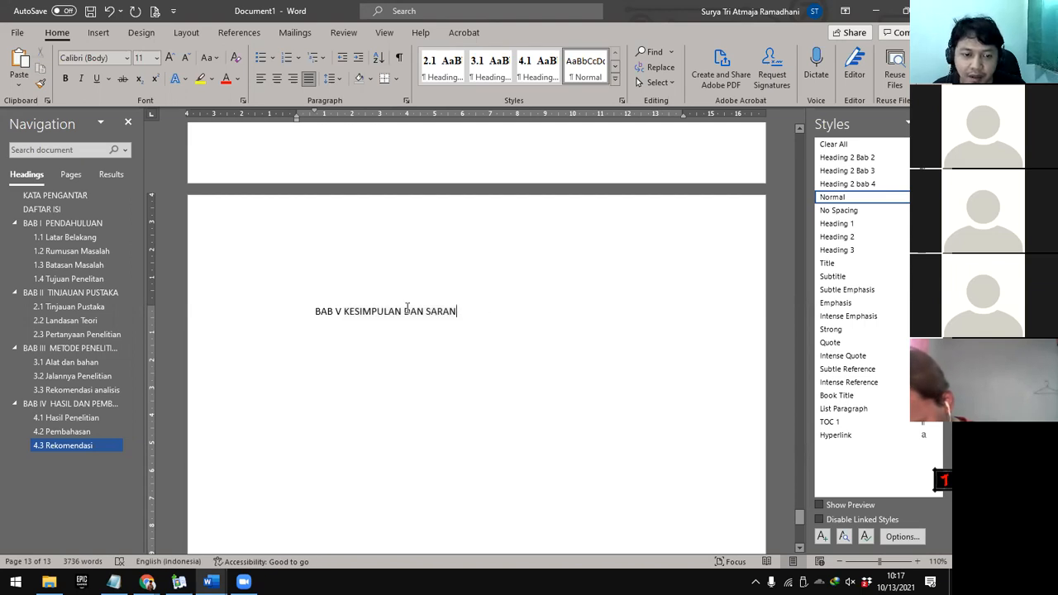
Apply the Heading 1 style to the BAB V title and write "Kesimpulan" on the line below it
{"action": "triple_click", "coordinate": [433, 317]}
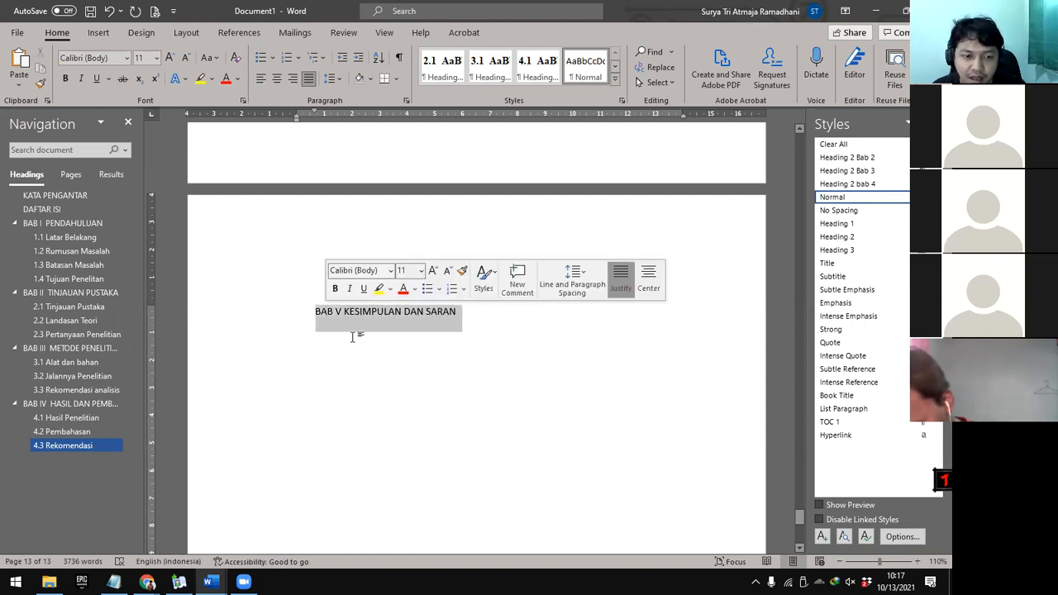
{"action": "left_click", "coordinate": [845, 231]}
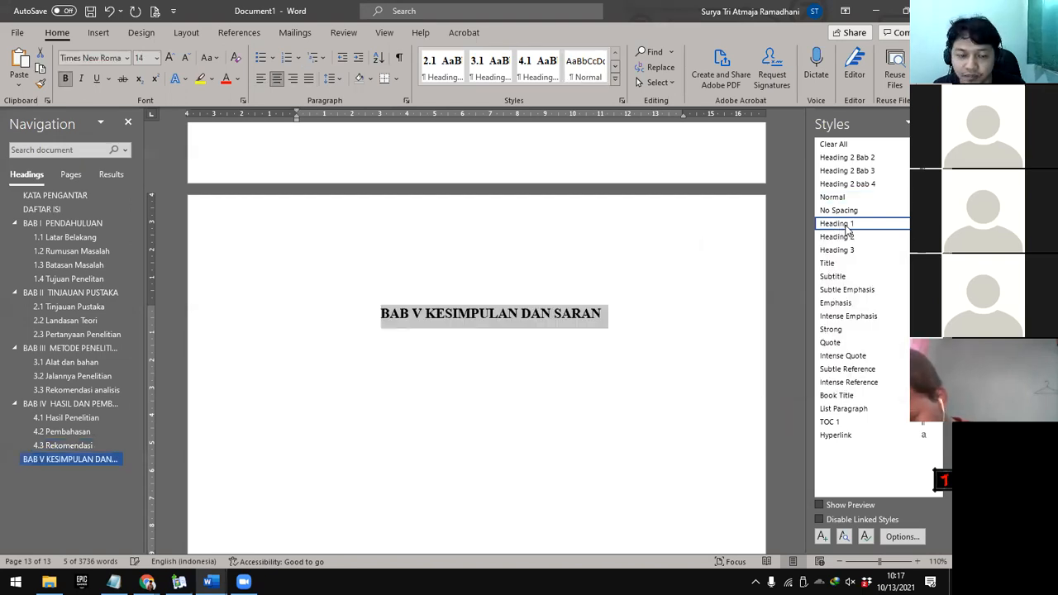
{"action": "left_click", "coordinate": [635, 331]}
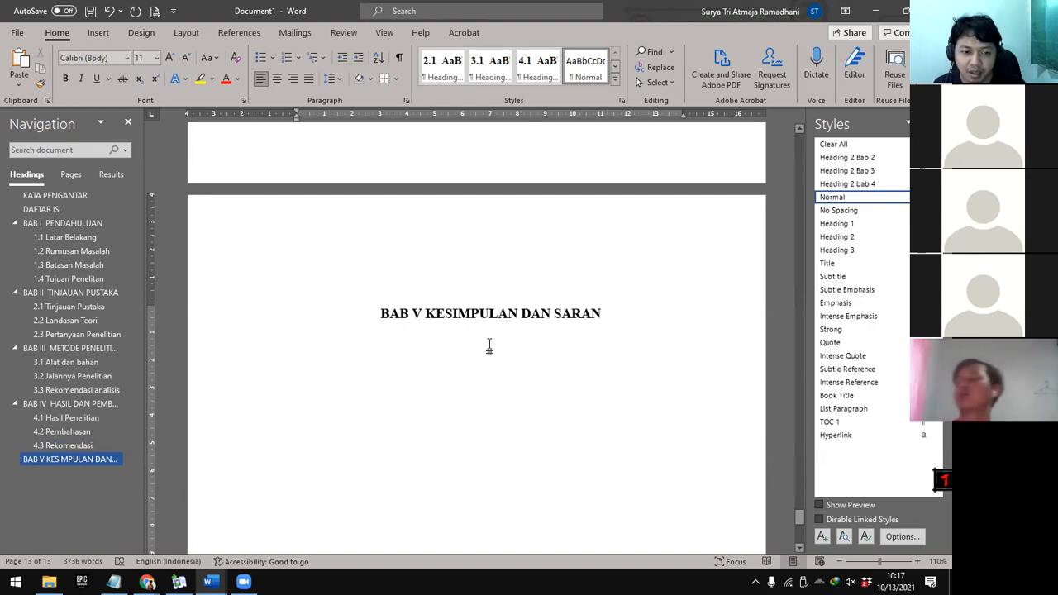
{"action": "type", "text": "Kesimpulan"}
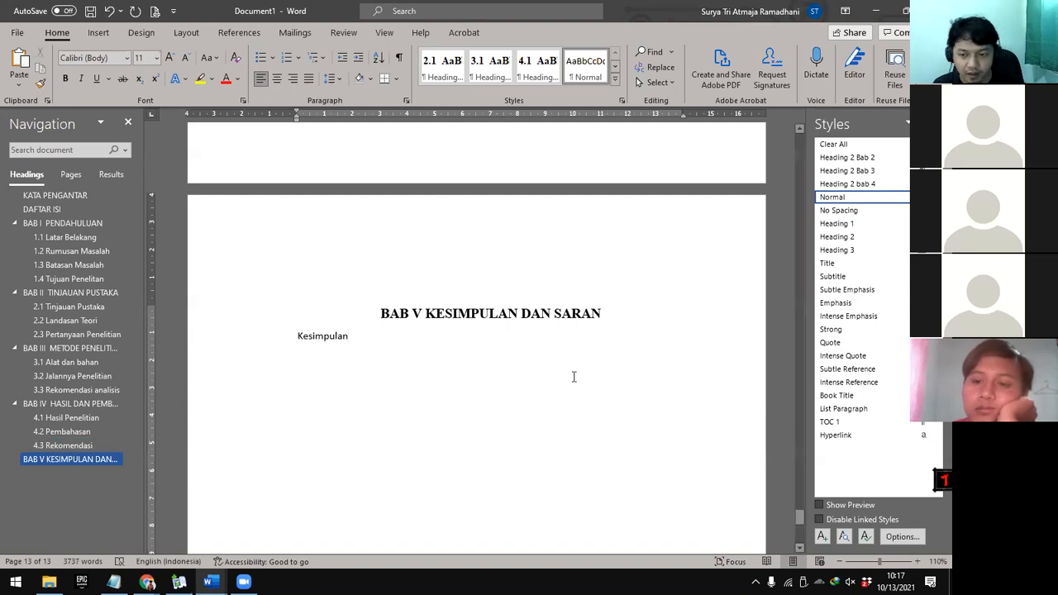
Start a new paragraph style from the "Kesimpulan" line, named "Heading 2 Bab 5" and based on Heading 2
{"action": "left_click_drag", "start_coordinate": [356, 337], "coordinate": [298, 338]}
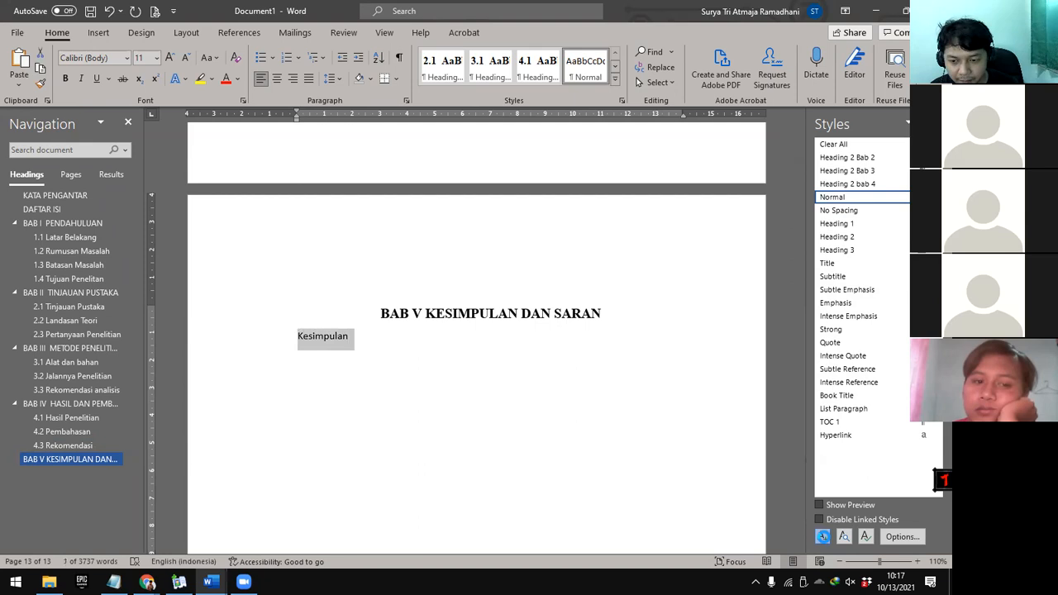
{"action": "left_click", "coordinate": [823, 537]}
{"action": "type", "text": "He"}
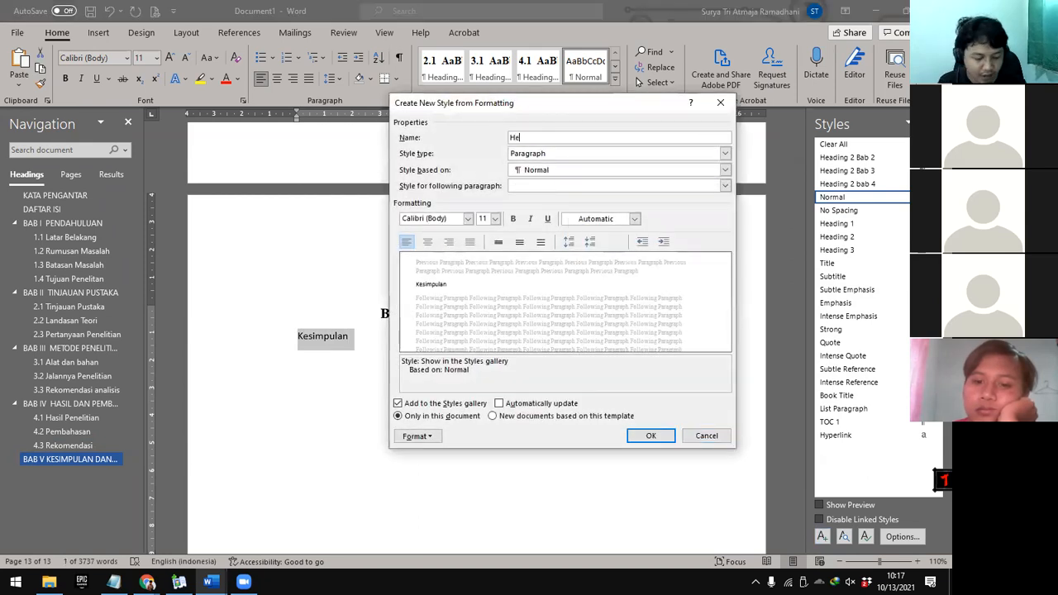
{"action": "type", "text": "ading 2 "}
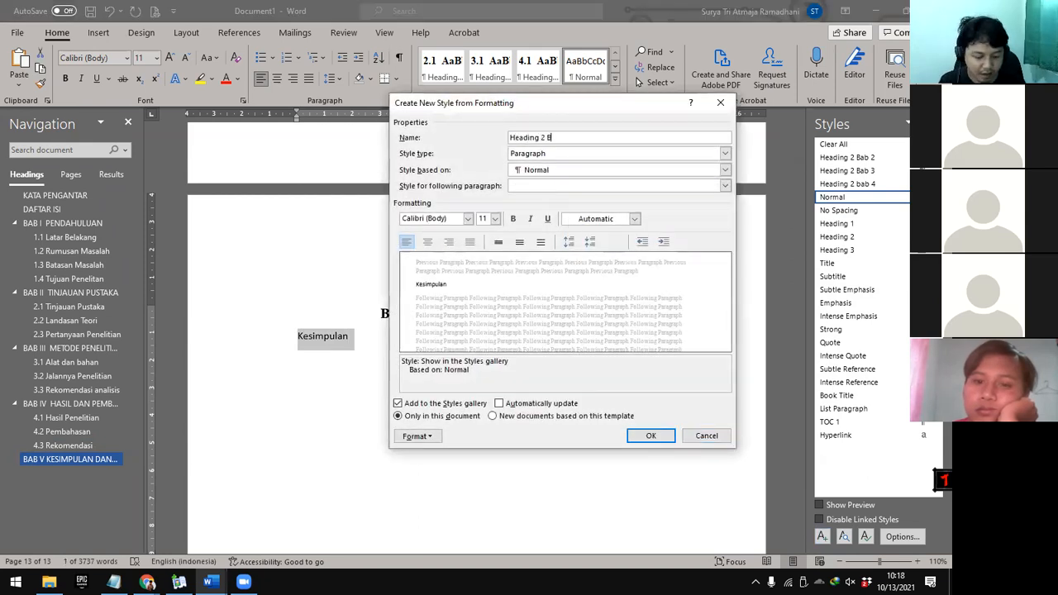
{"action": "type", "text": "Bab 5"}
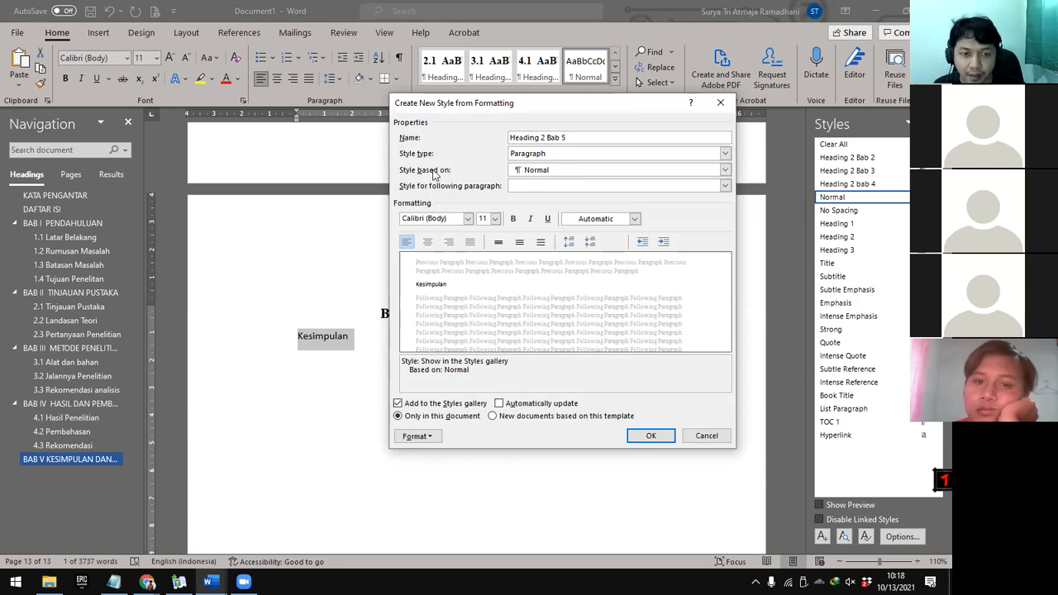
{"action": "left_click", "coordinate": [537, 171]}
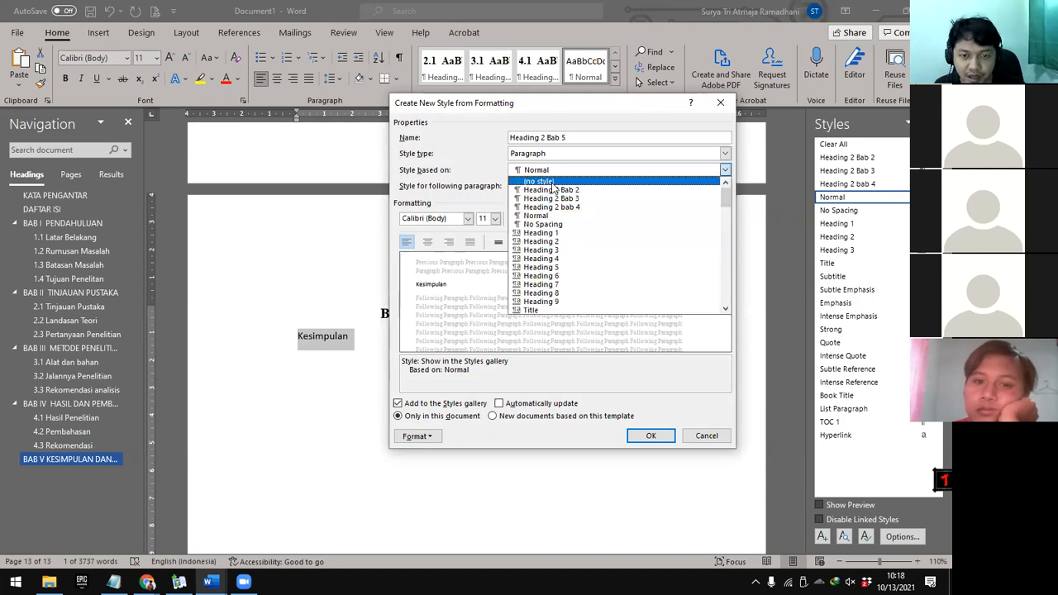
{"action": "left_click", "coordinate": [542, 241]}
Define a 5.1, 5.2, 5.3 number format for the new Heading 2 Bab 5 style and save the style
{"action": "left_click", "coordinate": [418, 435]}
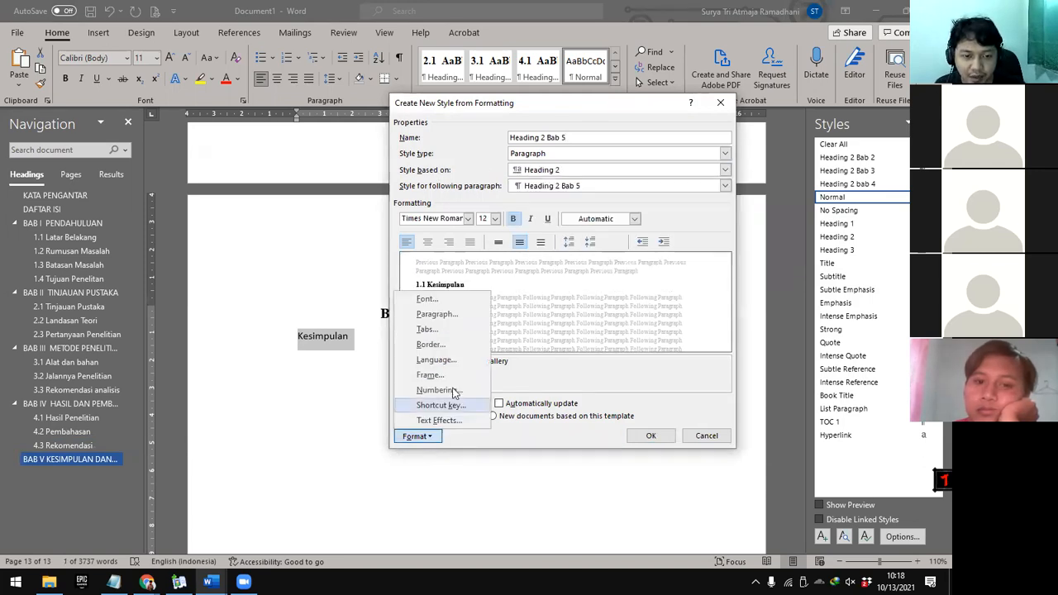
{"action": "left_click", "coordinate": [439, 391]}
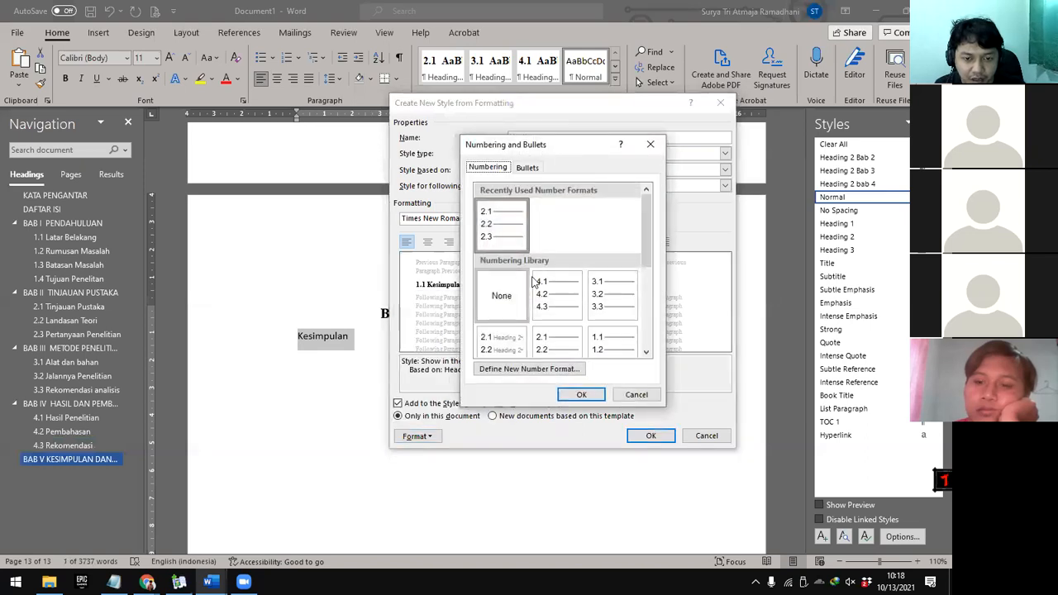
{"action": "left_click", "coordinate": [507, 369]}
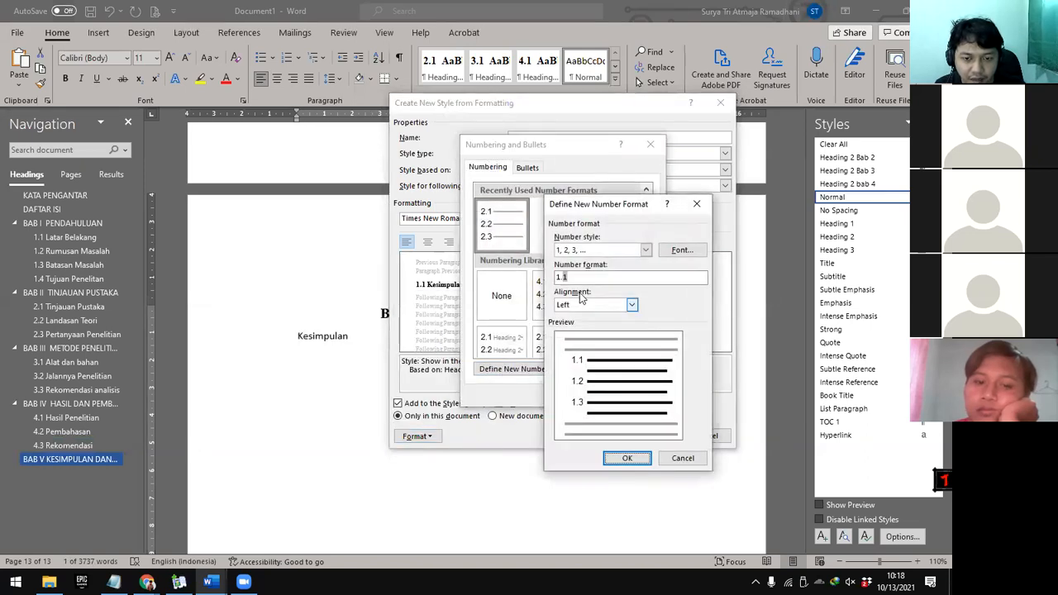
{"action": "type", "text": "5"}
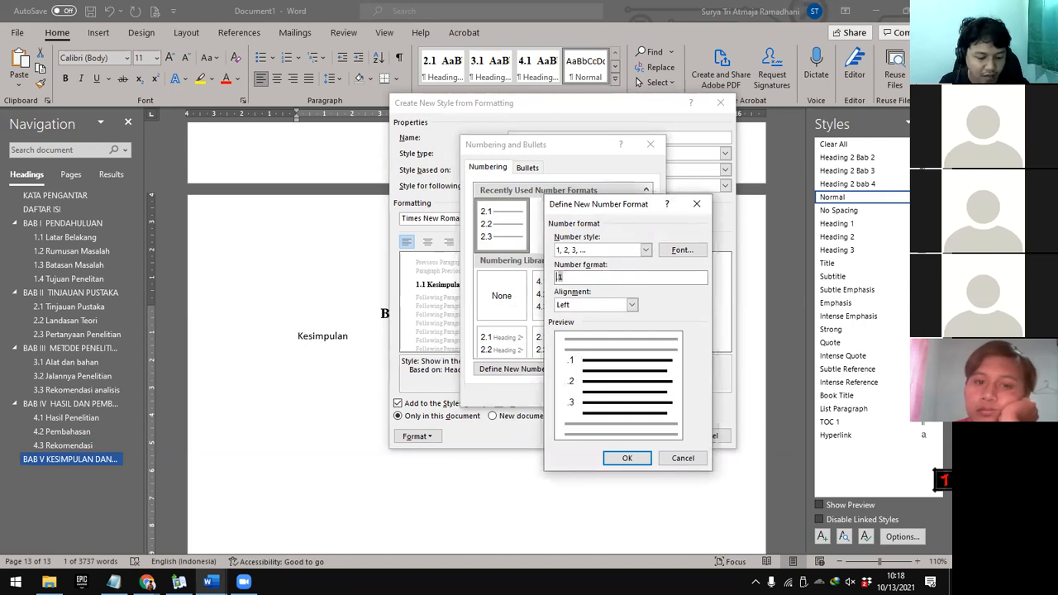
{"action": "left_click", "coordinate": [627, 458]}
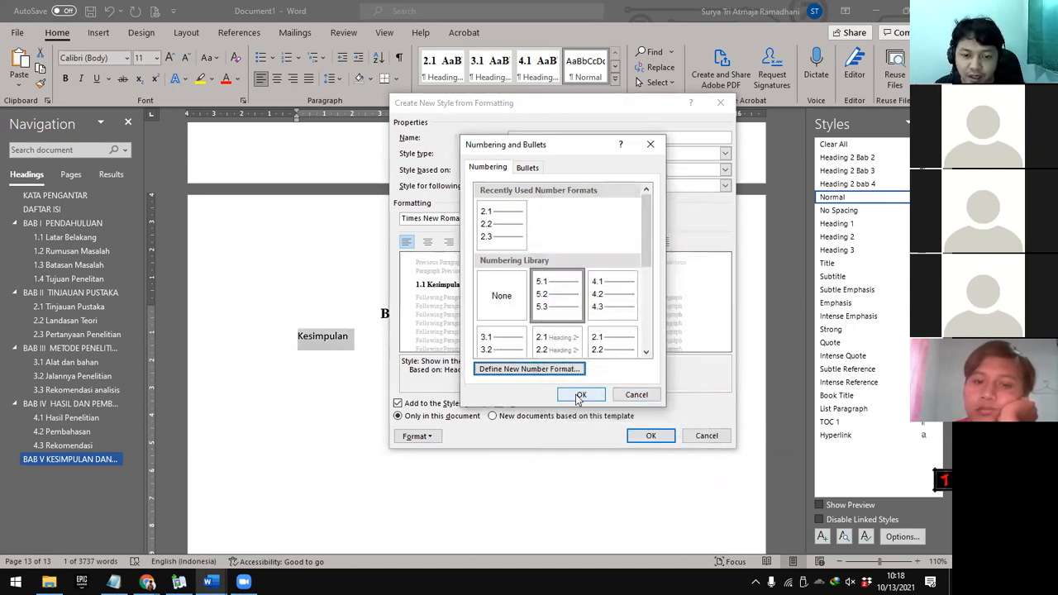
{"action": "left_click", "coordinate": [581, 395]}
{"action": "left_click", "coordinate": [641, 441]}
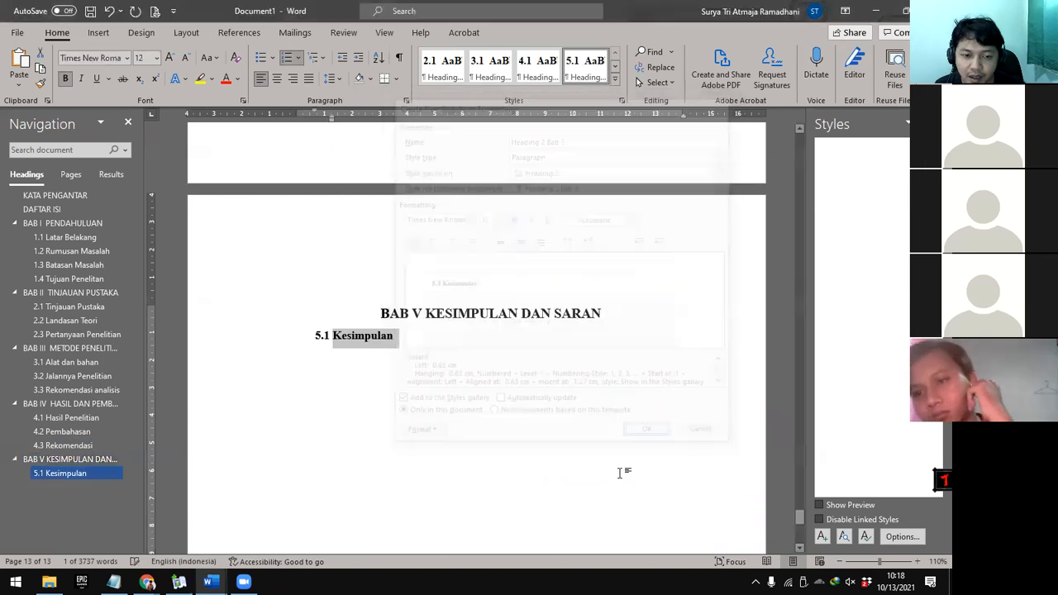
Generate ten sample paragraphs below the Kesimpulan subheading with =rand(10)
{"action": "left_click", "coordinate": [455, 339]}
{"action": "key", "text": "Return"}
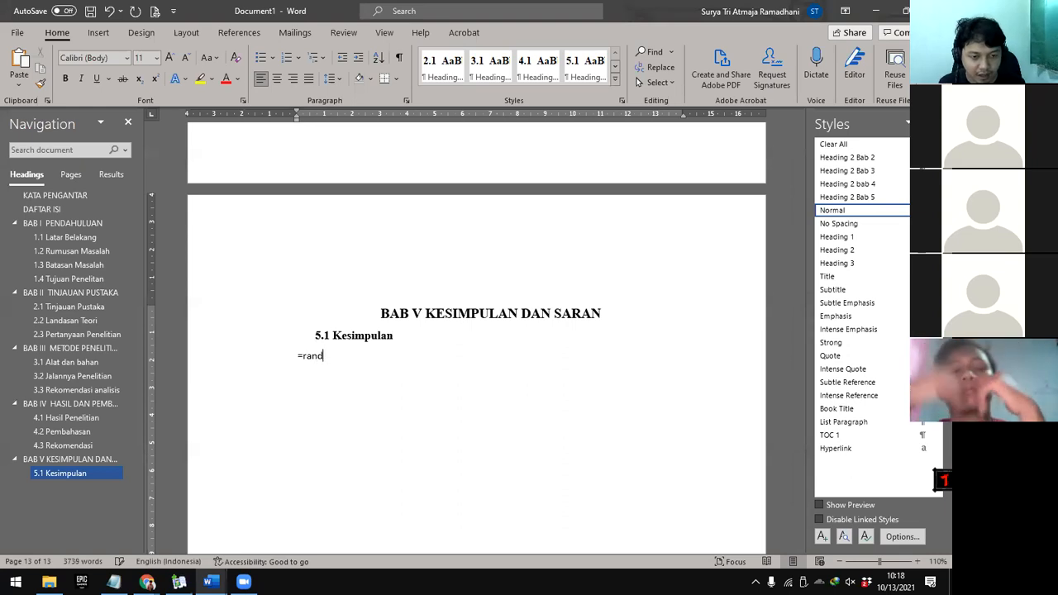
{"action": "type", "text": "("}
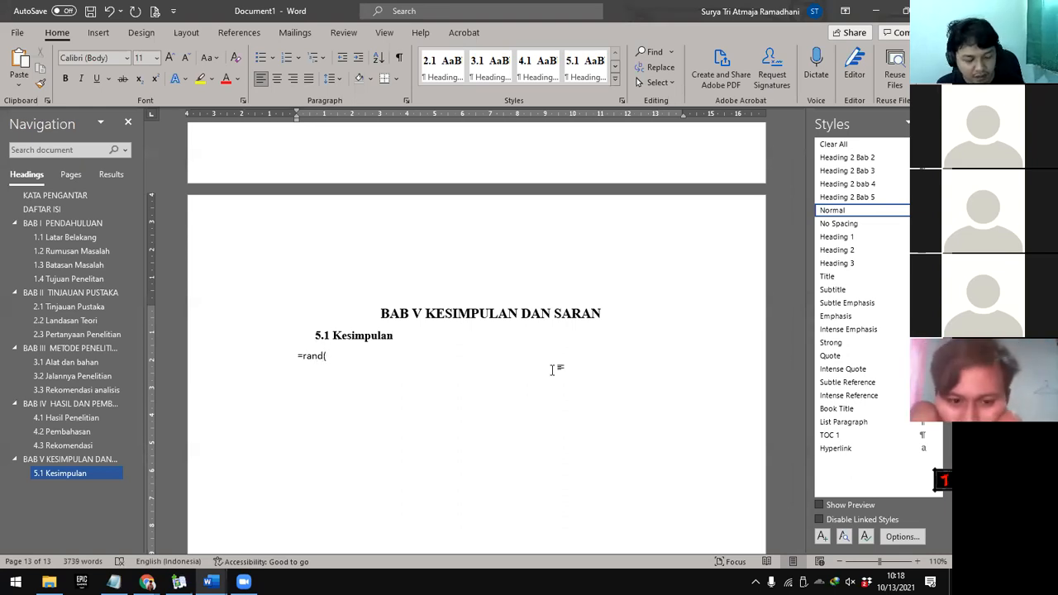
{"action": "type", "text": "10"}
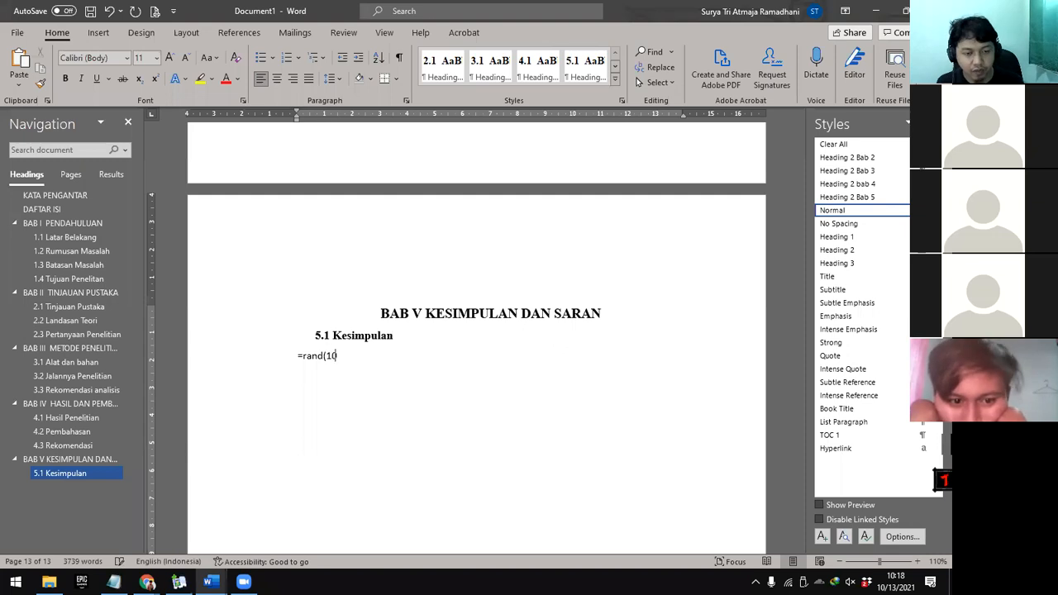
{"action": "type", "text": ")"}
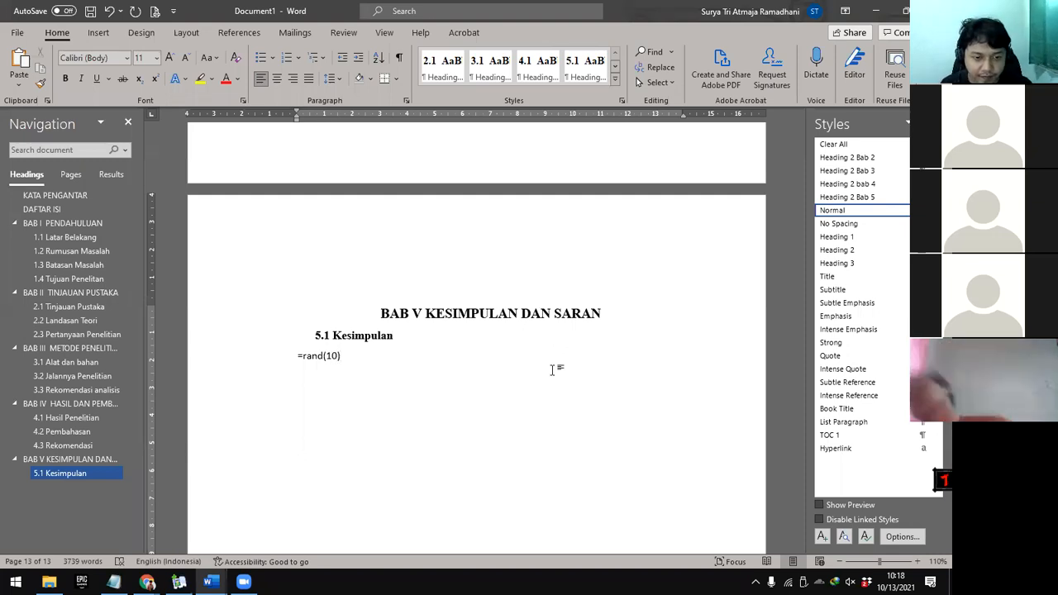
{"action": "key", "text": "Return"}
Format the sample paragraphs under Kesimpulan with 1.5 line spacing, justified alignment and a first-line indent
{"action": "left_click_drag", "start_coordinate": [591, 332], "coordinate": [300, 398]}
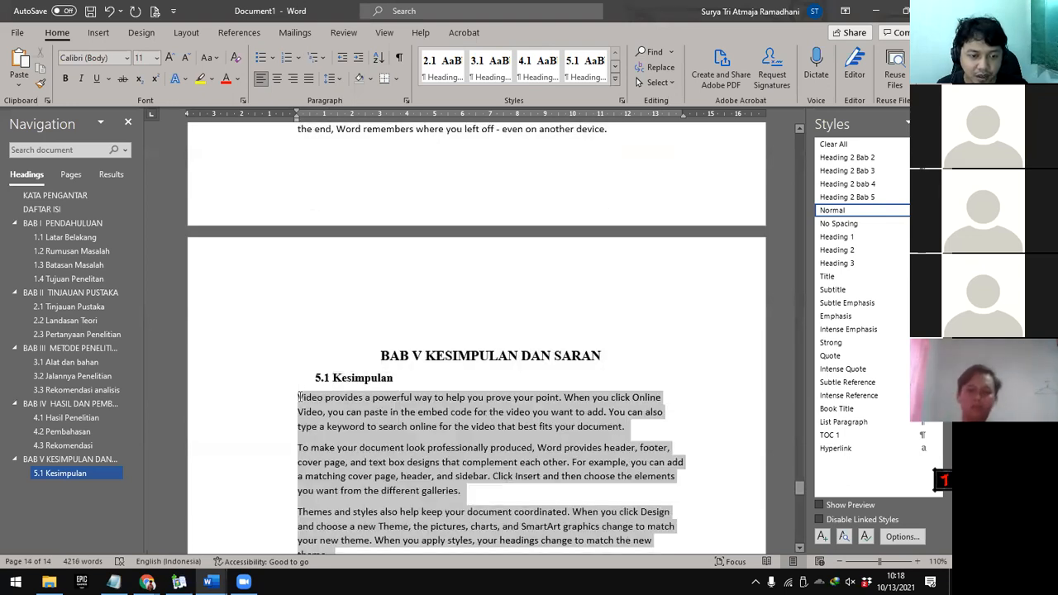
{"action": "left_click", "coordinate": [329, 78]}
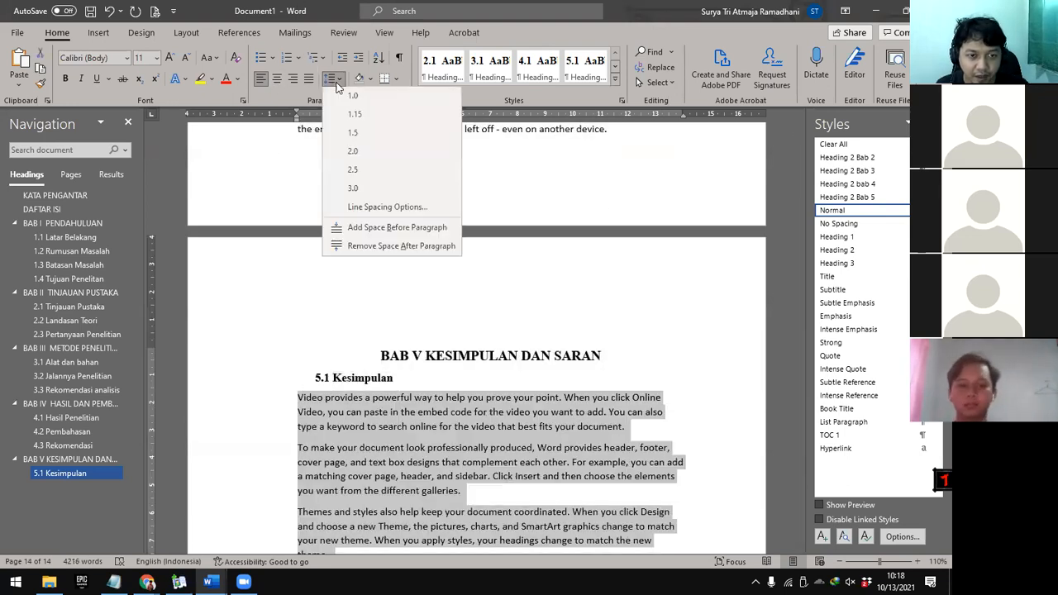
{"action": "left_click", "coordinate": [355, 133]}
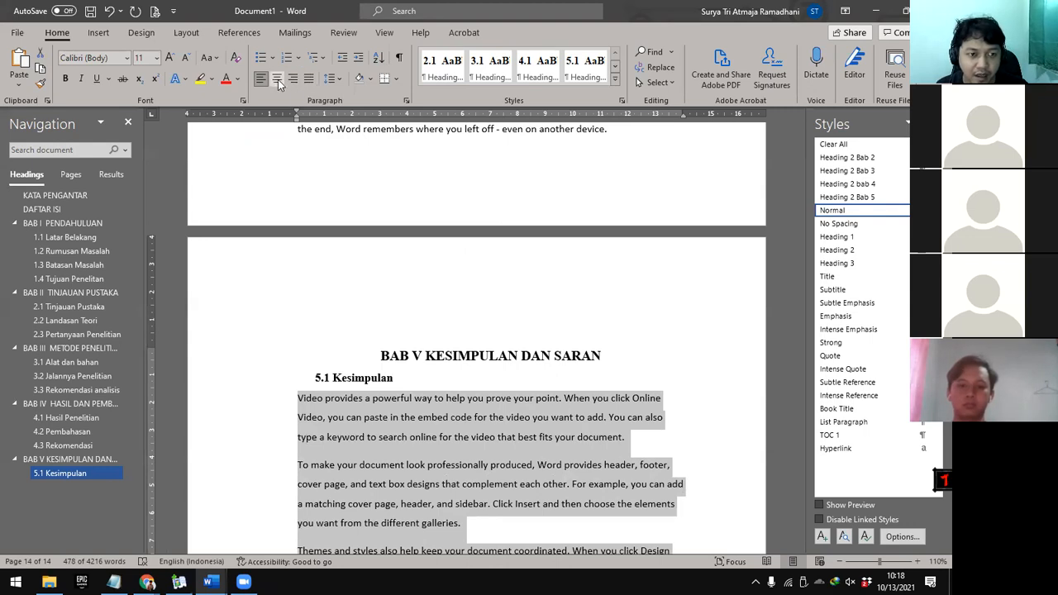
{"action": "left_click", "coordinate": [309, 83]}
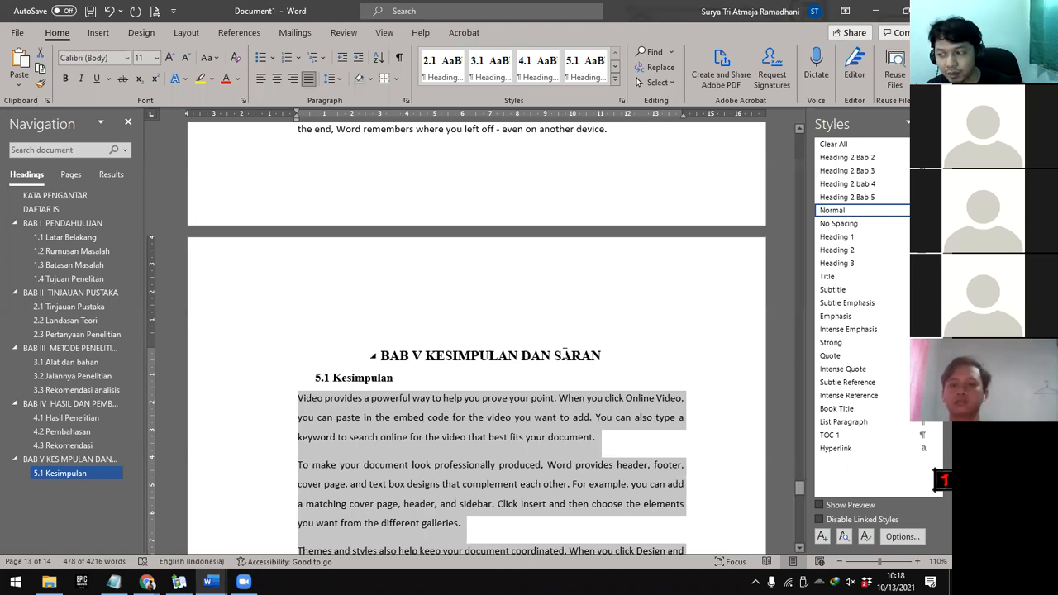
{"action": "key", "text": "ctrl+m"}
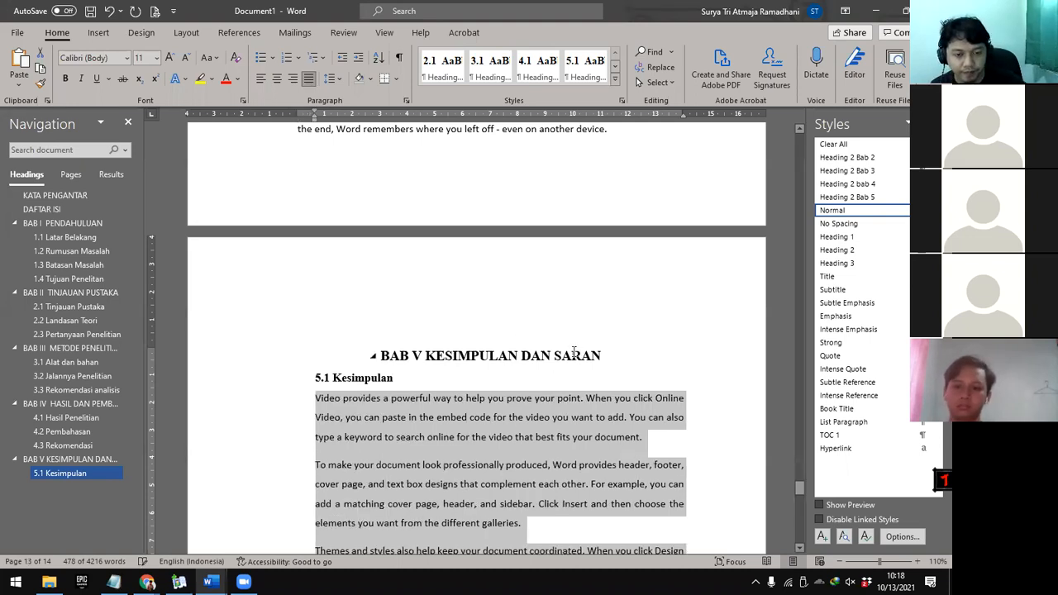
{"action": "key", "text": "ctrl+shift+t"}
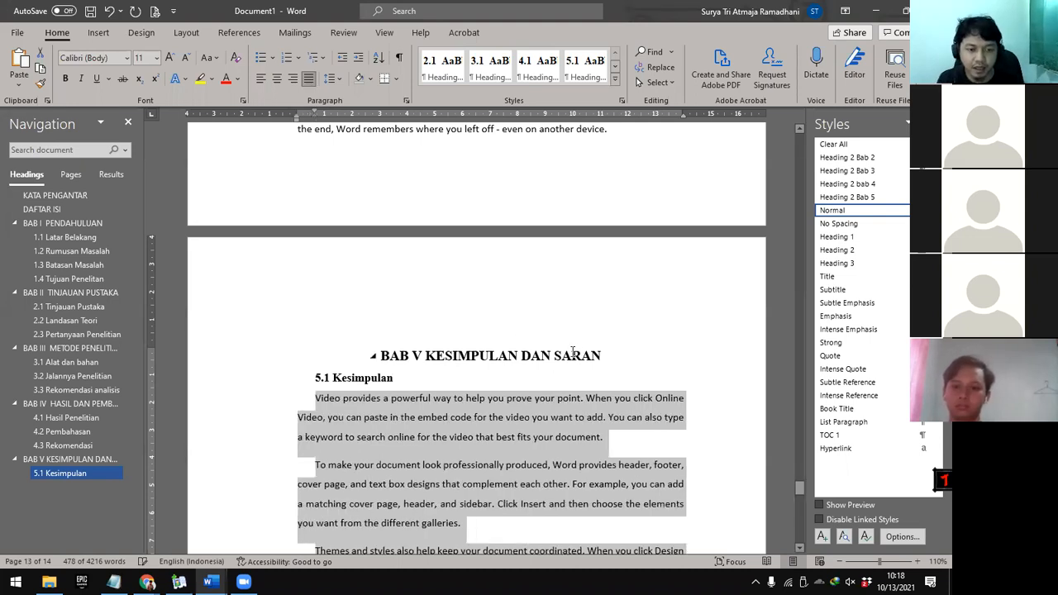
Add a "Saran" line after the first "Save time in Word" paragraph of BAB V and give it the Heading 2 Bab 5 style
{"action": "scroll", "coordinate": [592, 393], "scroll_direction": "down", "scroll_amount": 2}
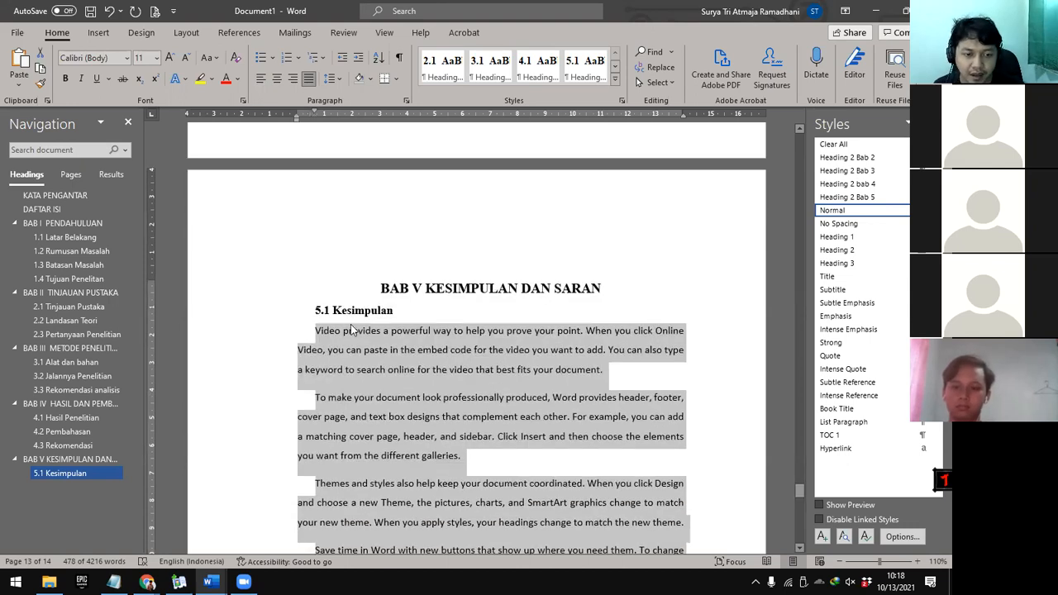
{"action": "scroll", "coordinate": [458, 418], "scroll_direction": "down", "scroll_amount": 6}
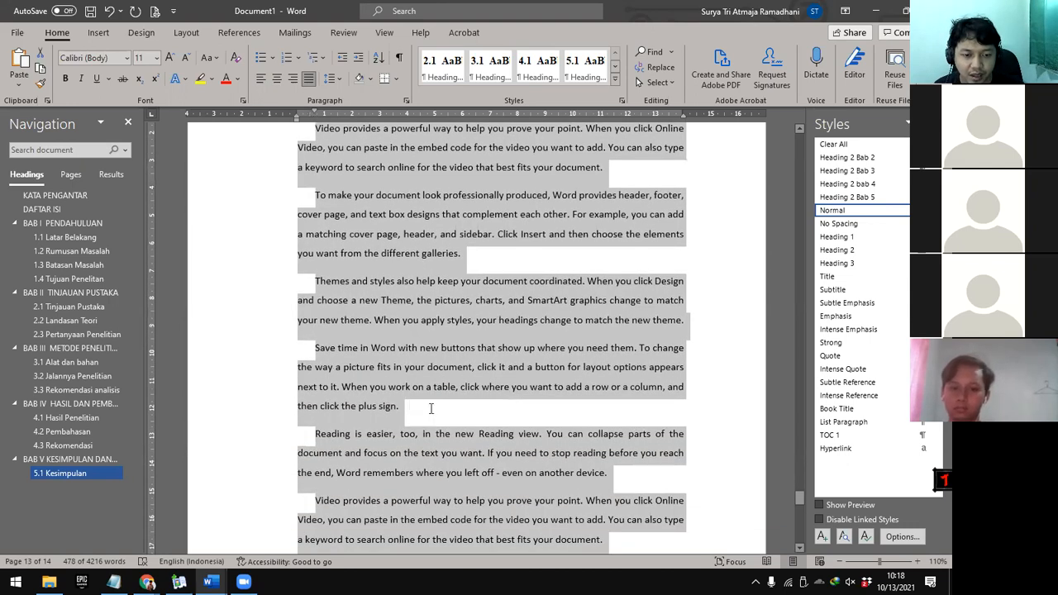
{"action": "left_click", "coordinate": [462, 418]}
{"action": "key", "text": "Return"}
{"action": "type", "text": "Saran"}
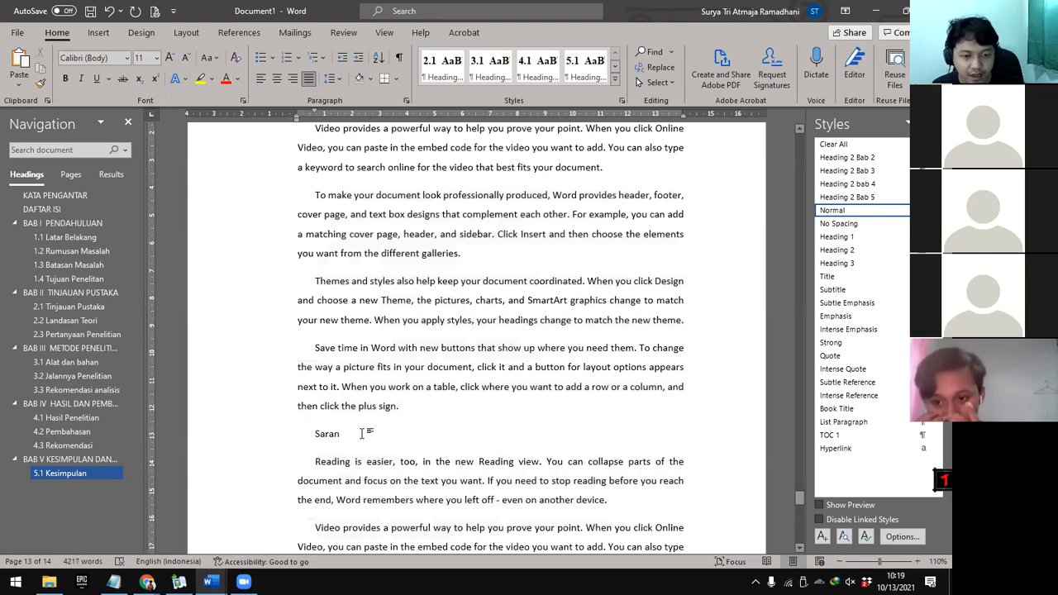
{"action": "double_click", "coordinate": [327, 435]}
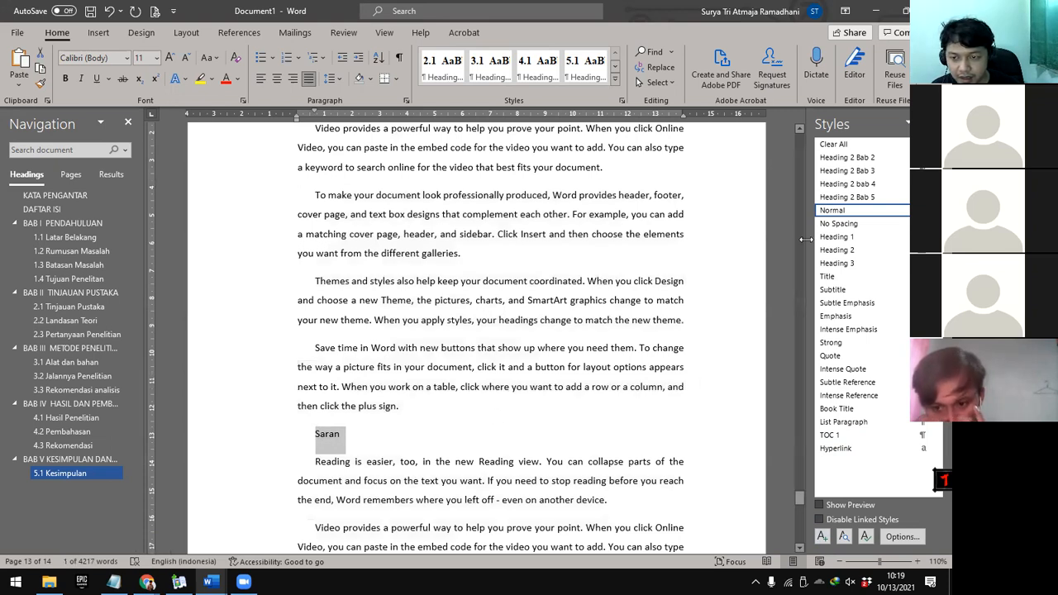
{"action": "left_click", "coordinate": [874, 198]}
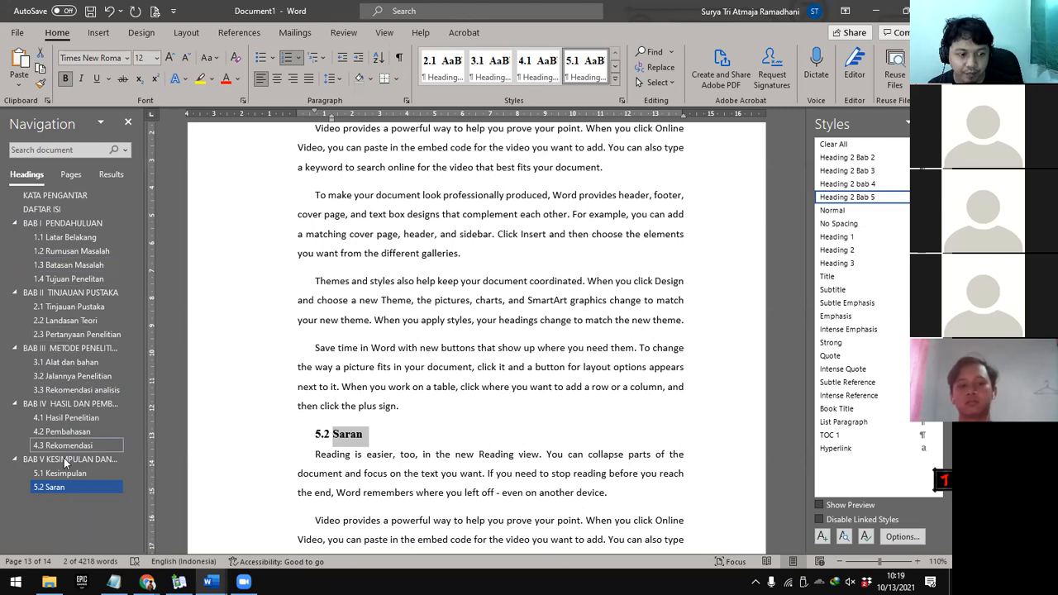
Review the BAB V text and examine the DAFTAR ISI table of contents near the start of the document
{"action": "scroll", "coordinate": [414, 411], "scroll_direction": "down", "scroll_amount": 1}
{"action": "scroll", "coordinate": [415, 411], "scroll_direction": "down", "scroll_amount": 5}
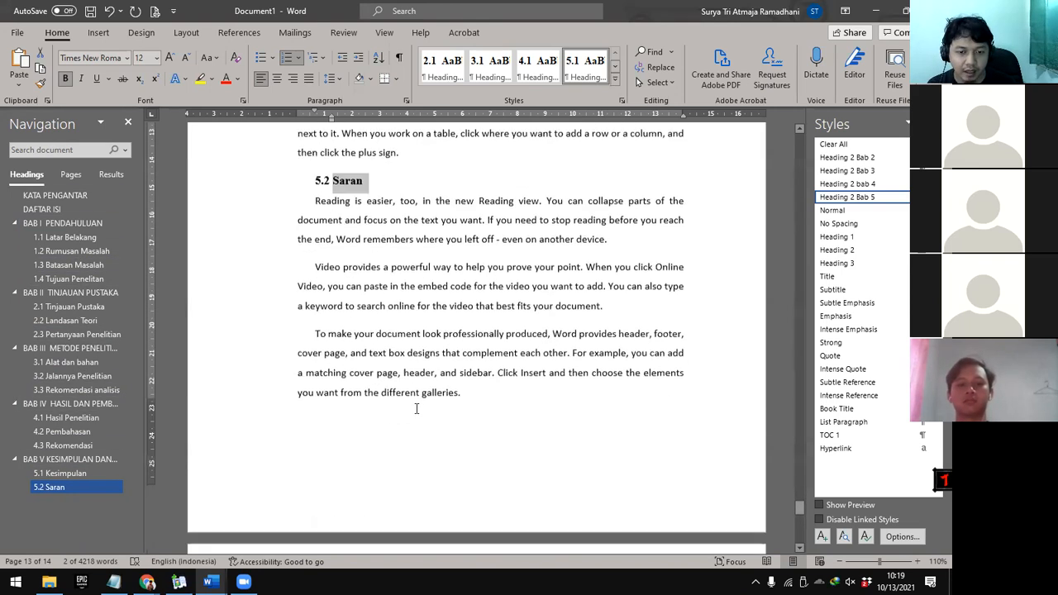
{"action": "scroll", "coordinate": [416, 407], "scroll_direction": "up", "scroll_amount": 2}
{"action": "scroll", "coordinate": [417, 410], "scroll_direction": "down", "scroll_amount": 2}
{"action": "scroll", "coordinate": [421, 415], "scroll_direction": "down", "scroll_amount": 5}
{"action": "scroll", "coordinate": [431, 421], "scroll_direction": "up", "scroll_amount": 12}
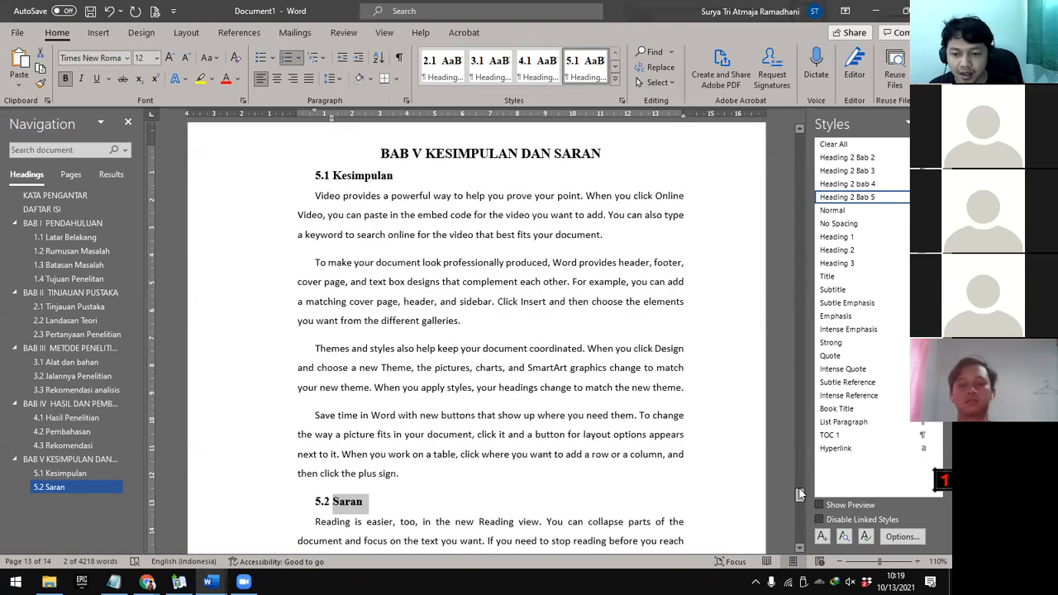
{"action": "left_click_drag", "start_coordinate": [802, 495], "coordinate": [799, 140]}
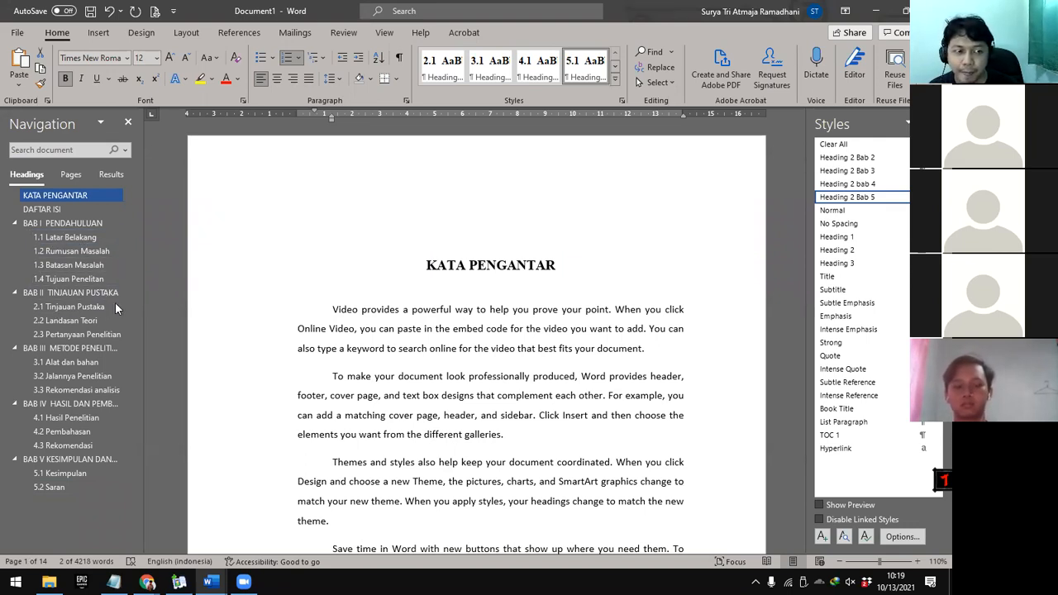
{"action": "scroll", "coordinate": [495, 401], "scroll_direction": "down", "scroll_amount": 10}
{"action": "scroll", "coordinate": [496, 402], "scroll_direction": "down", "scroll_amount": 6}
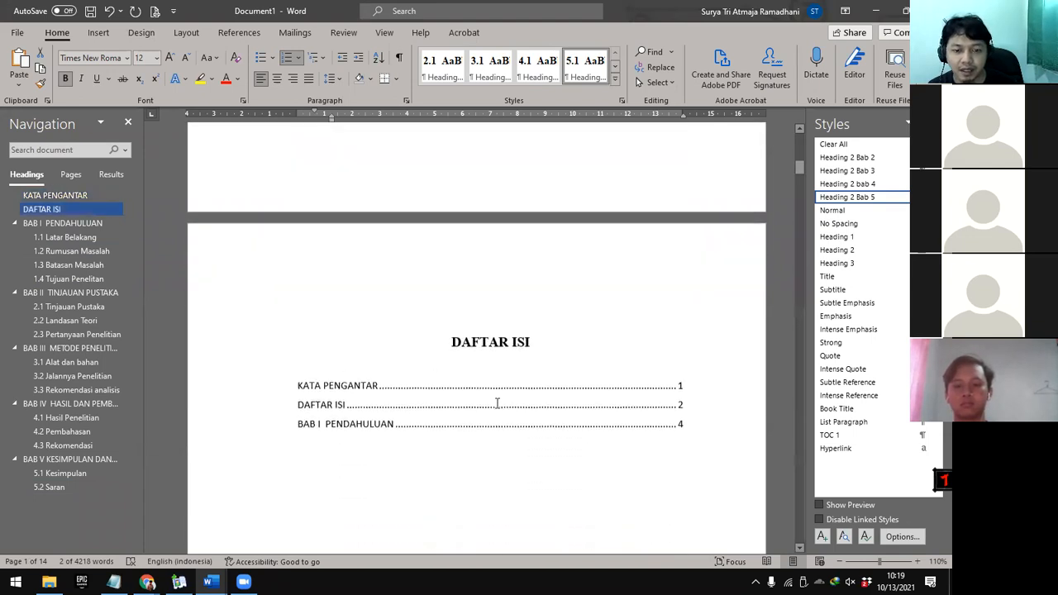
{"action": "scroll", "coordinate": [494, 397], "scroll_direction": "up", "scroll_amount": 2}
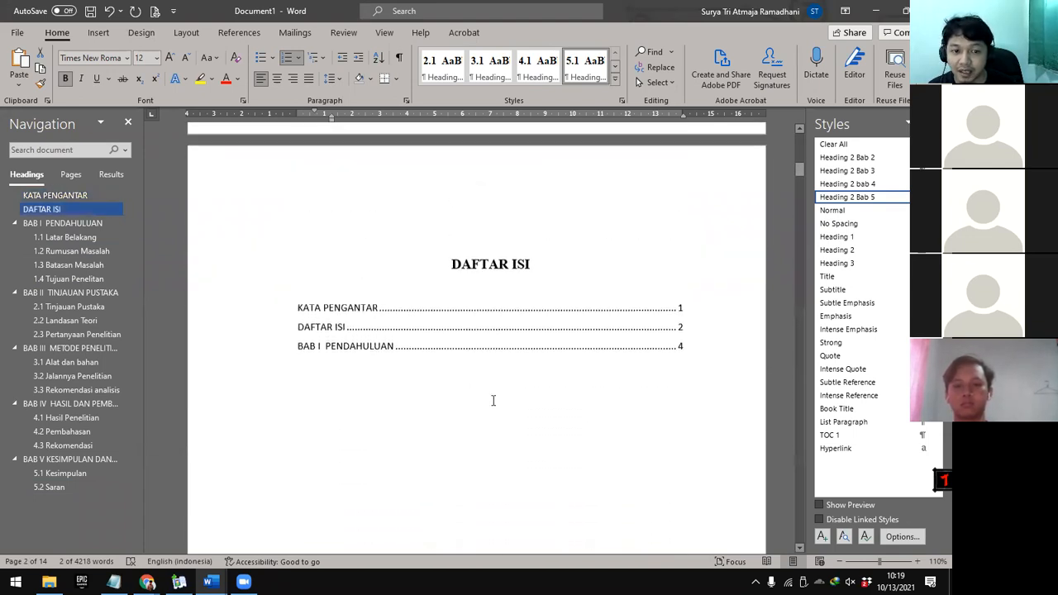
Update the entire DAFTAR ISI table of contents so it includes all chapters and subheadings
{"action": "right_click", "coordinate": [392, 317]}
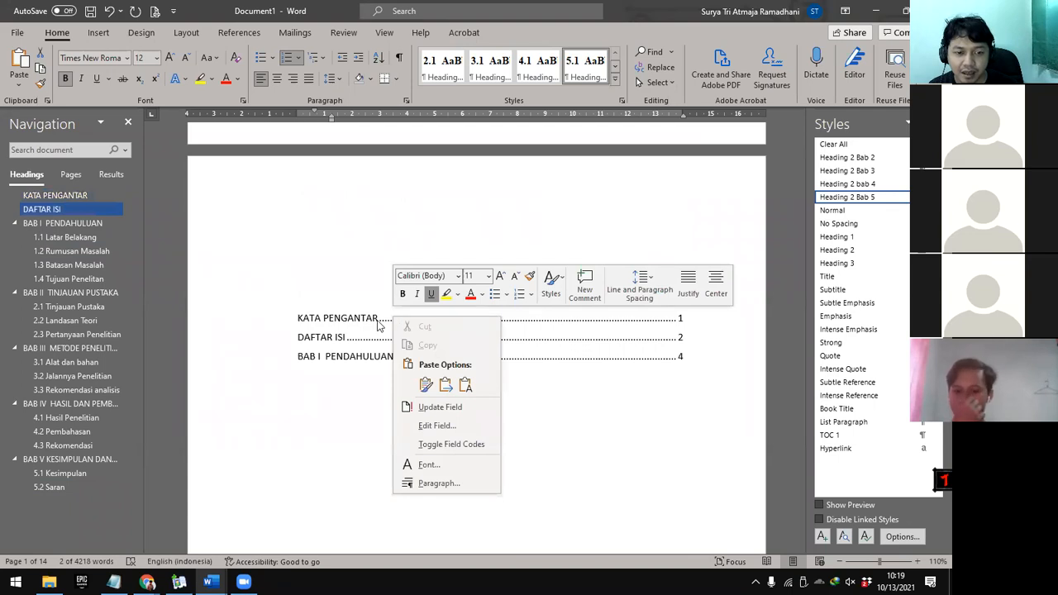
{"action": "key", "text": "Escape"}
{"action": "right_click", "coordinate": [390, 317]}
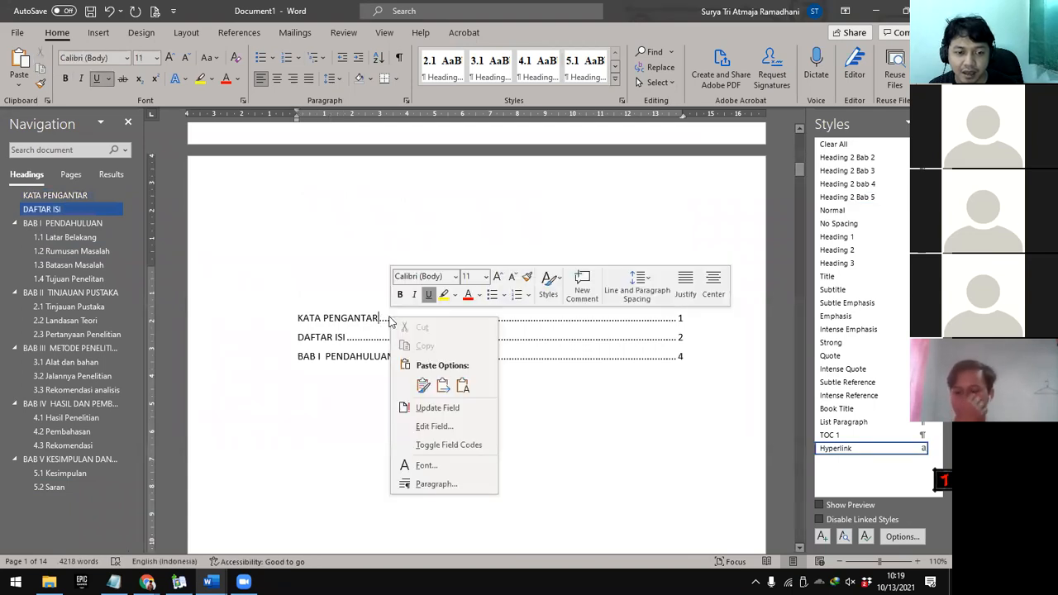
{"action": "left_click", "coordinate": [468, 411]}
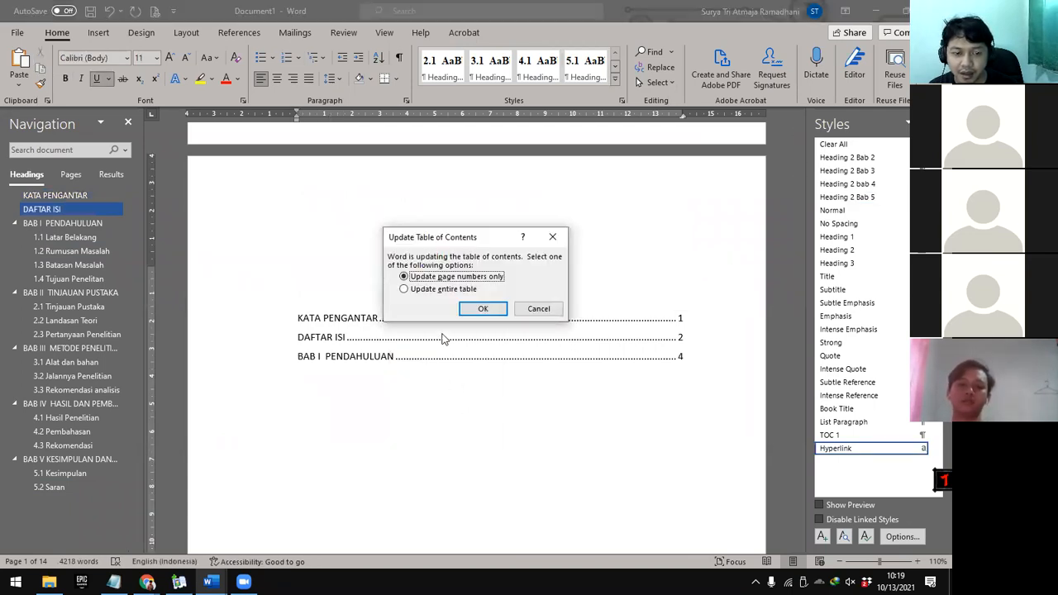
{"action": "left_click", "coordinate": [442, 291]}
{"action": "left_click", "coordinate": [484, 309]}
{"action": "scroll", "coordinate": [506, 394], "scroll_direction": "down", "scroll_amount": 3}
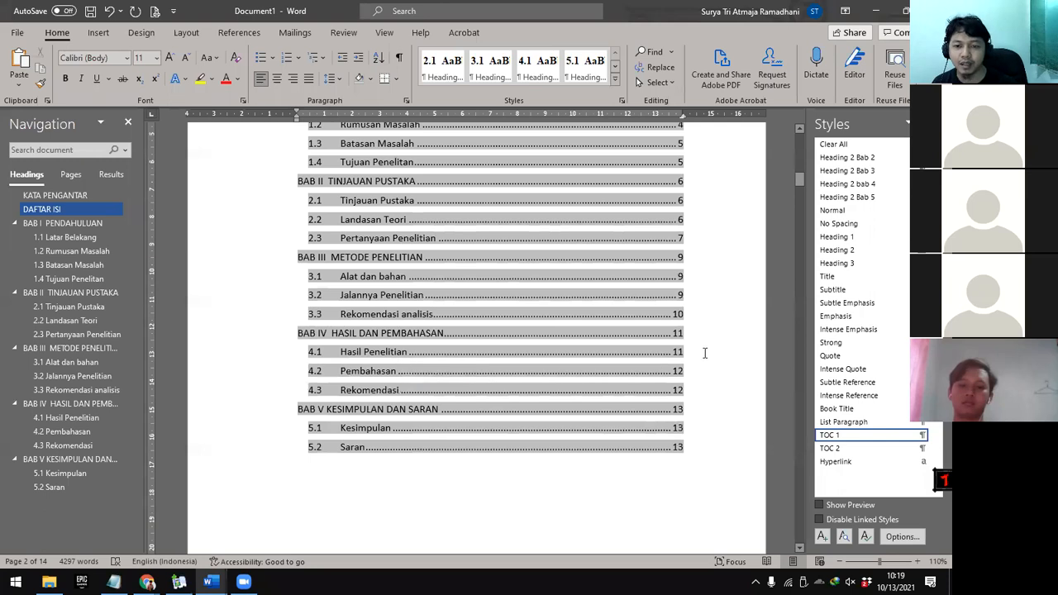
{"action": "left_click", "coordinate": [716, 376]}
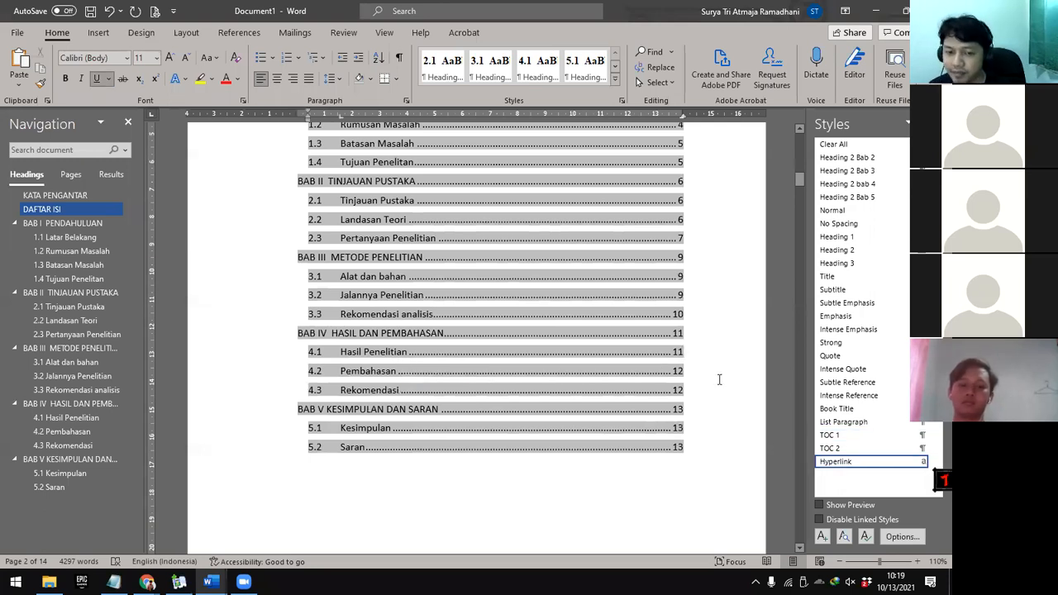
Examine the chapter and subheading entries and page numbers in the updated table of contents
{"action": "scroll", "coordinate": [715, 376], "scroll_direction": "up", "scroll_amount": 1}
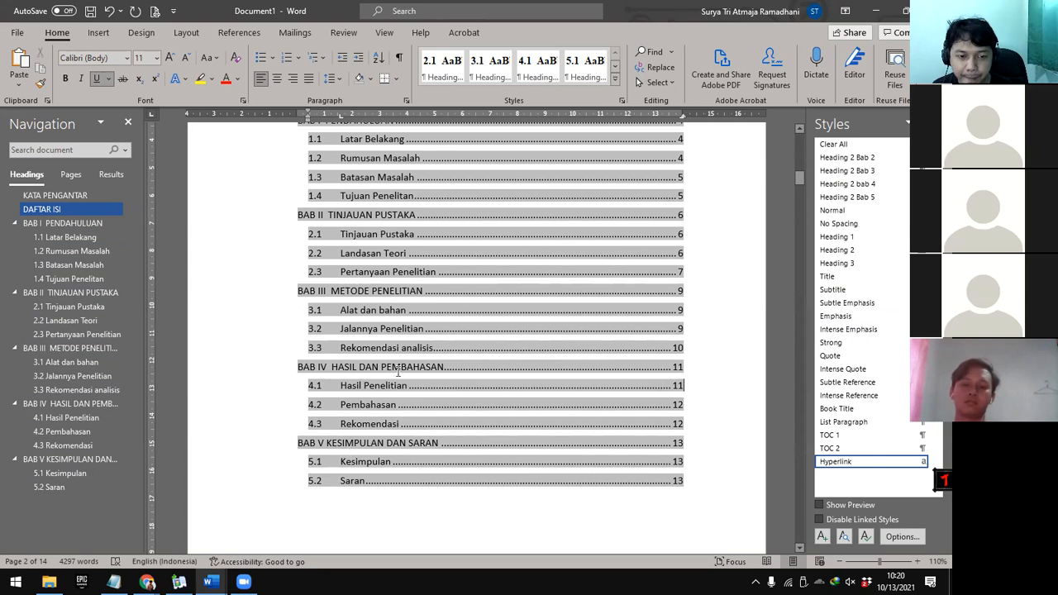
{"action": "scroll", "coordinate": [465, 477], "scroll_direction": "up", "scroll_amount": 1}
{"action": "scroll", "coordinate": [466, 477], "scroll_direction": "up", "scroll_amount": 1}
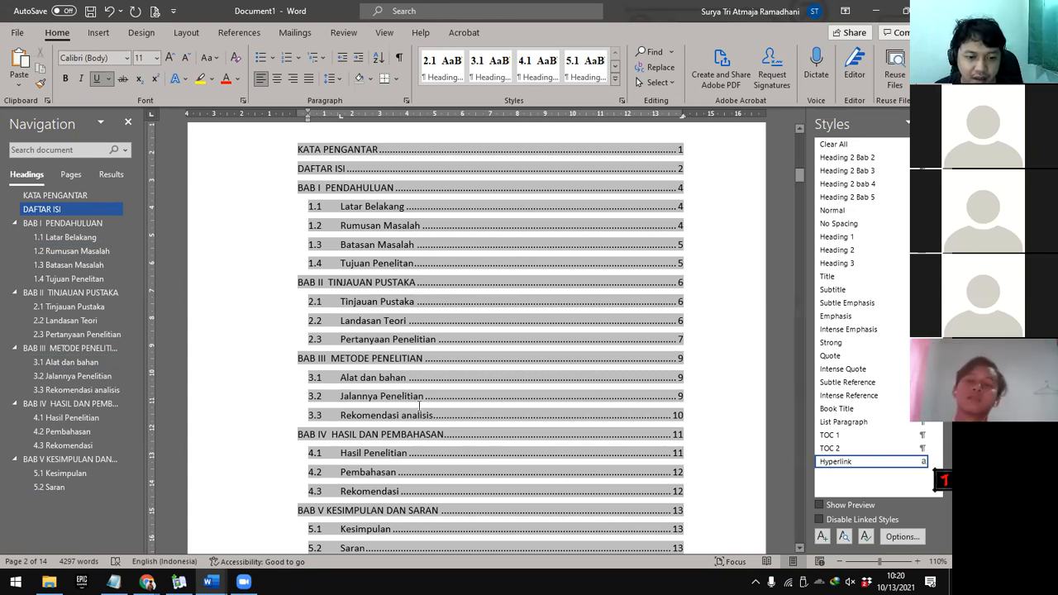
{"action": "scroll", "coordinate": [420, 404], "scroll_direction": "down", "scroll_amount": 9}
{"action": "scroll", "coordinate": [420, 404], "scroll_direction": "down", "scroll_amount": 3}
{"action": "scroll", "coordinate": [421, 398], "scroll_direction": "up", "scroll_amount": 7}
{"action": "scroll", "coordinate": [420, 399], "scroll_direction": "up", "scroll_amount": 10}
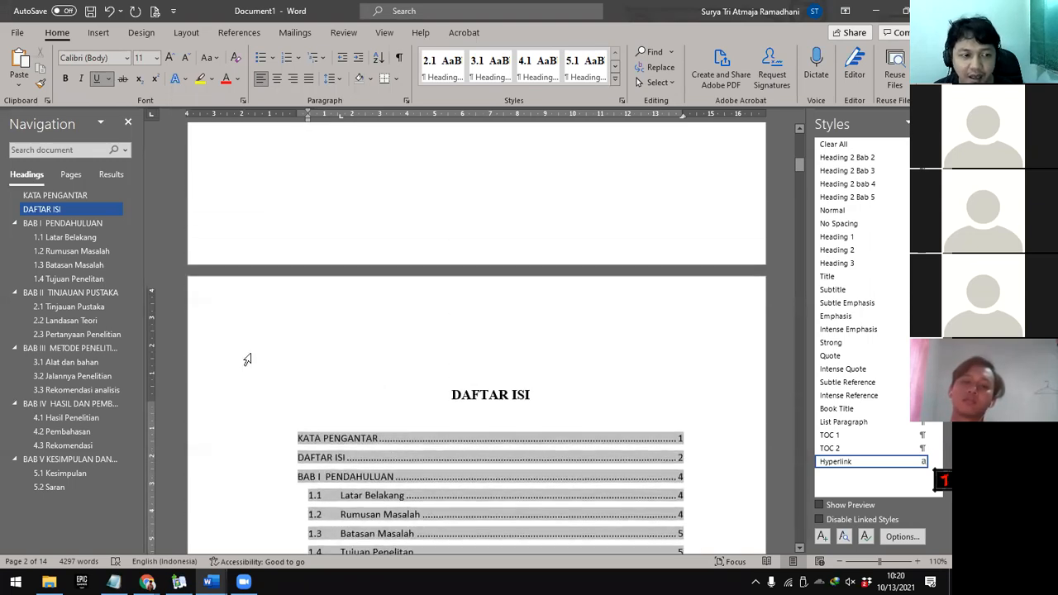
{"action": "scroll", "coordinate": [207, 372], "scroll_direction": "down", "scroll_amount": 5}
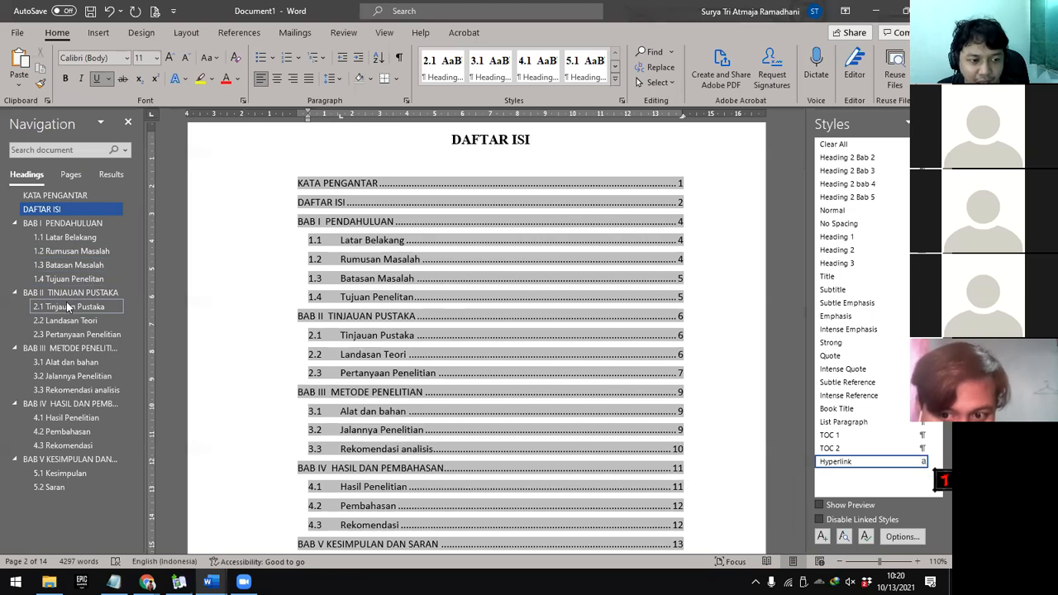
Browse the document by its headings, visiting BAB V, BAB II, BAB IV and the 4.2 Pembahasan subheading
{"action": "left_click", "coordinate": [64, 459]}
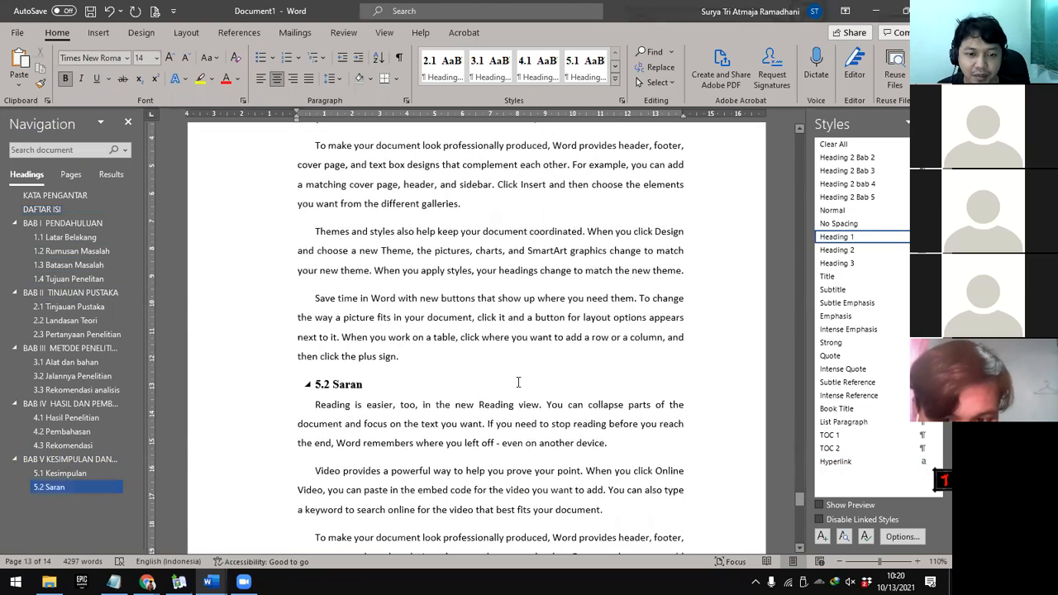
{"action": "left_click", "coordinate": [67, 296]}
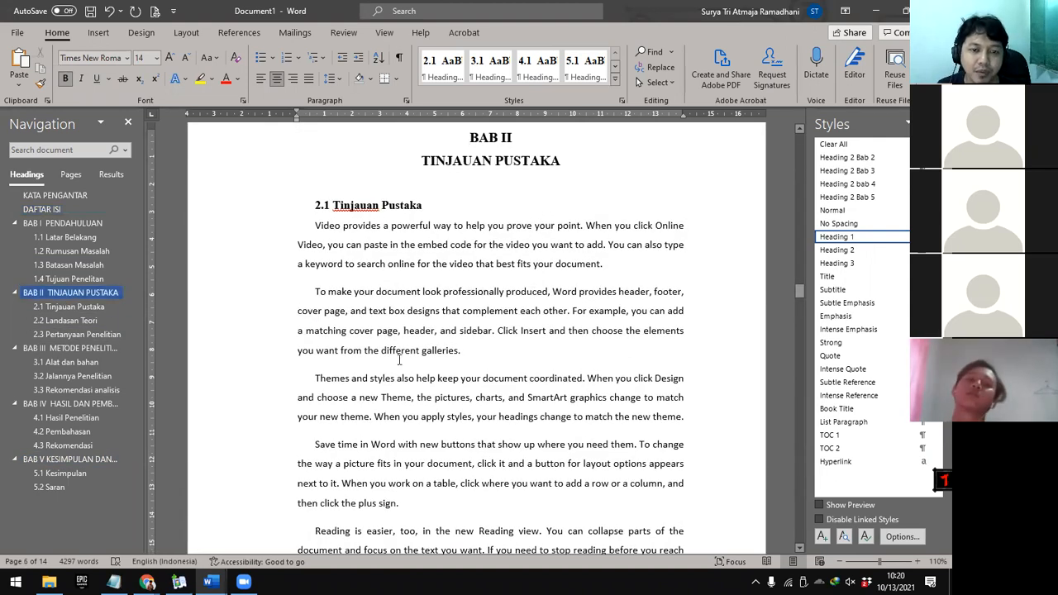
{"action": "left_click", "coordinate": [117, 403]}
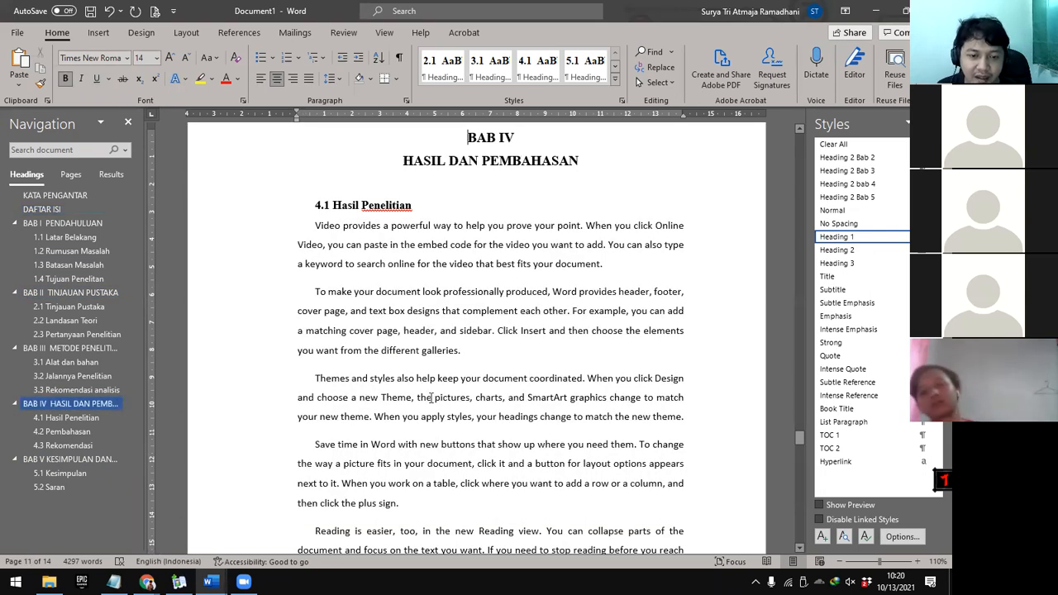
{"action": "left_click", "coordinate": [54, 431]}
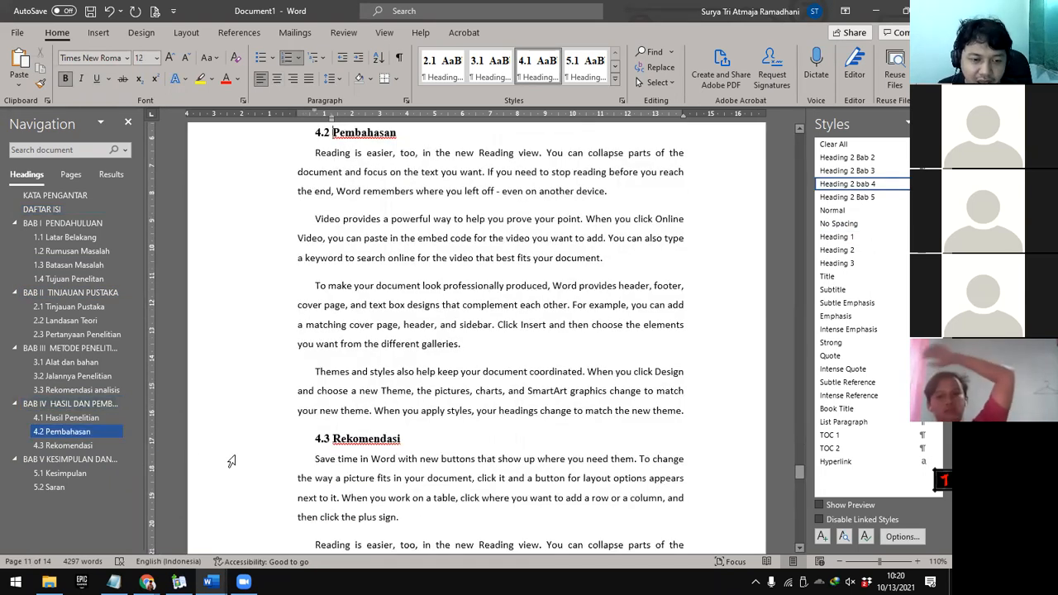
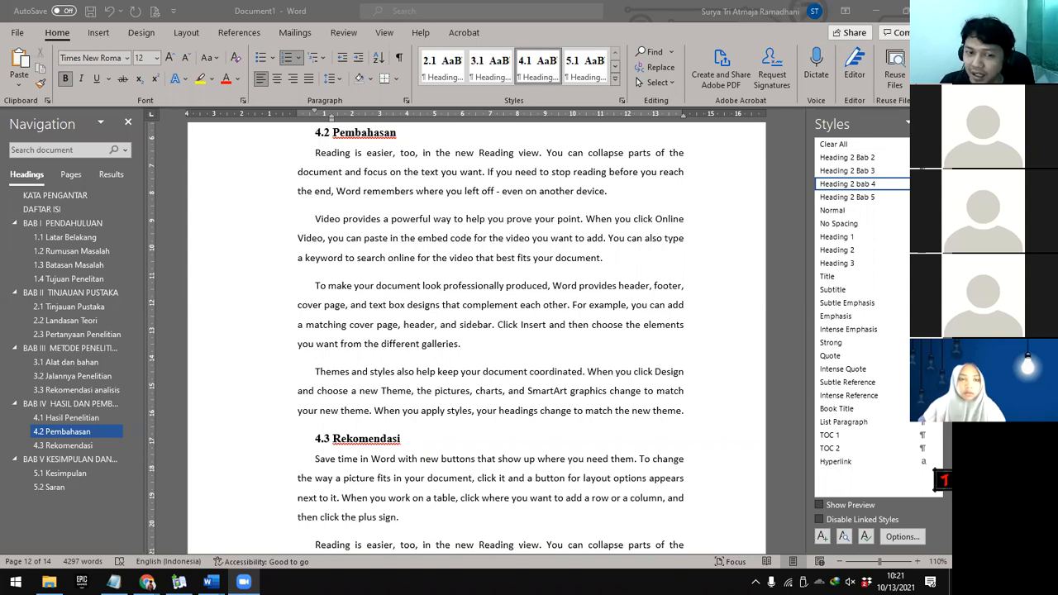
{"action": "left_click", "coordinate": [561, 290]}
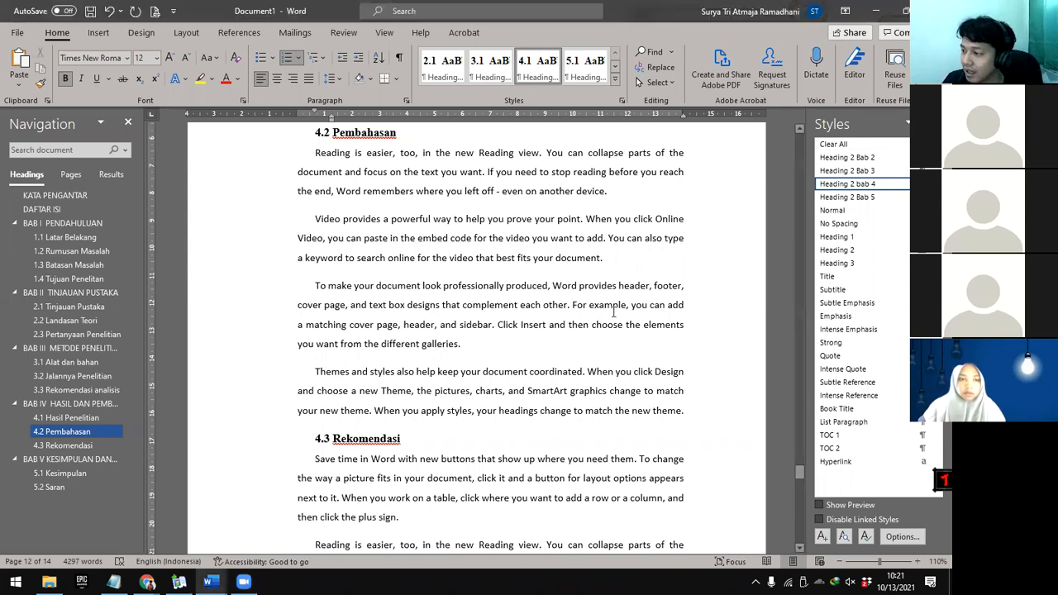
{"action": "left_click", "coordinate": [607, 308]}
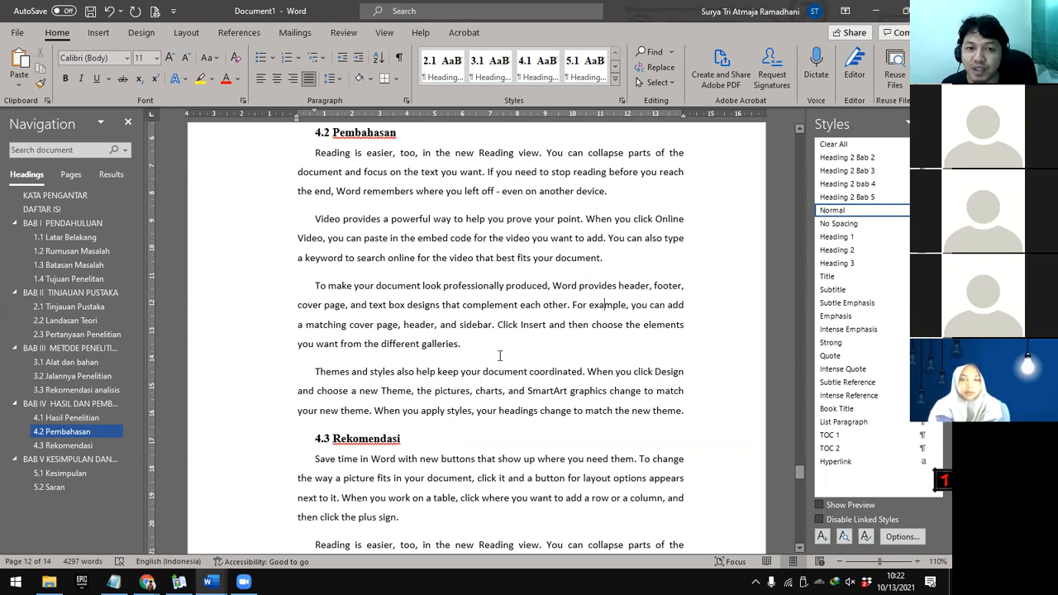
{"action": "left_click", "coordinate": [623, 377]}
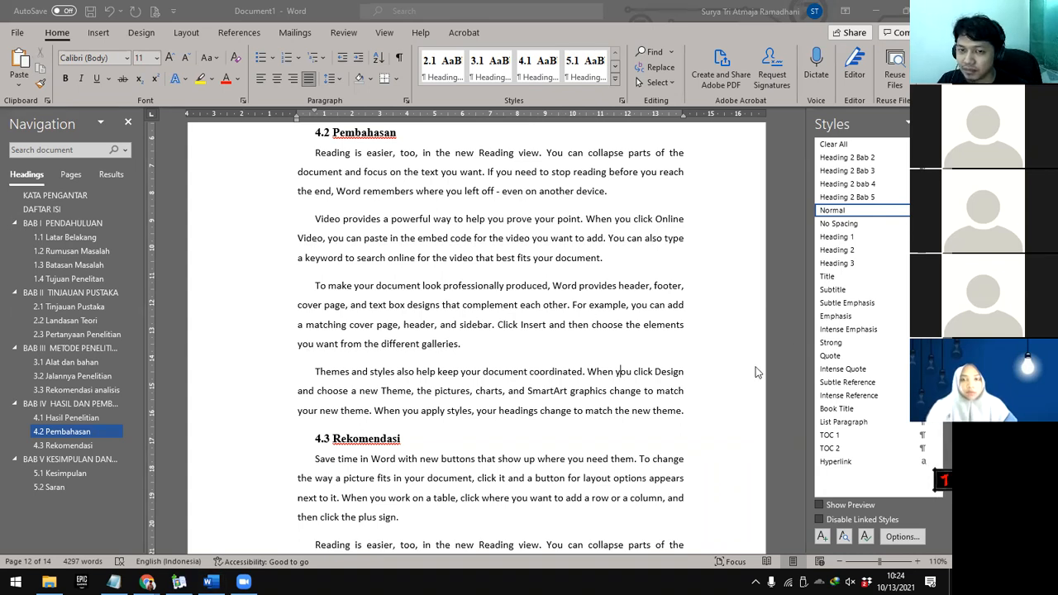
{"action": "left_click", "coordinate": [526, 199]}
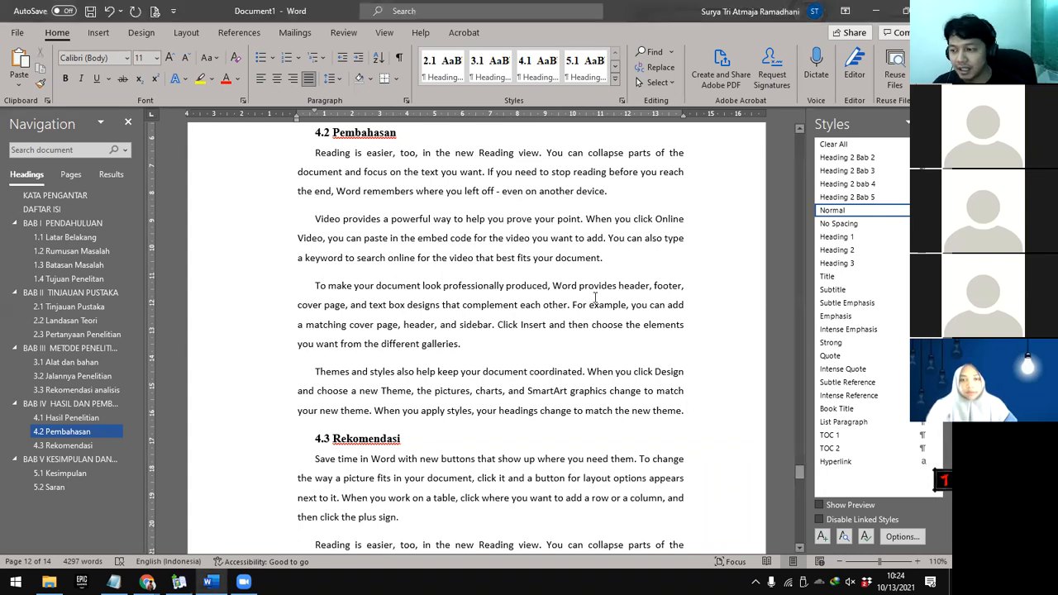
Save the document as "word" in the OneDrive folder Materi Kuliah > ganjil2122 > KOMBIS 2
{"action": "left_click", "coordinate": [25, 34]}
{"action": "left_click", "coordinate": [49, 185]}
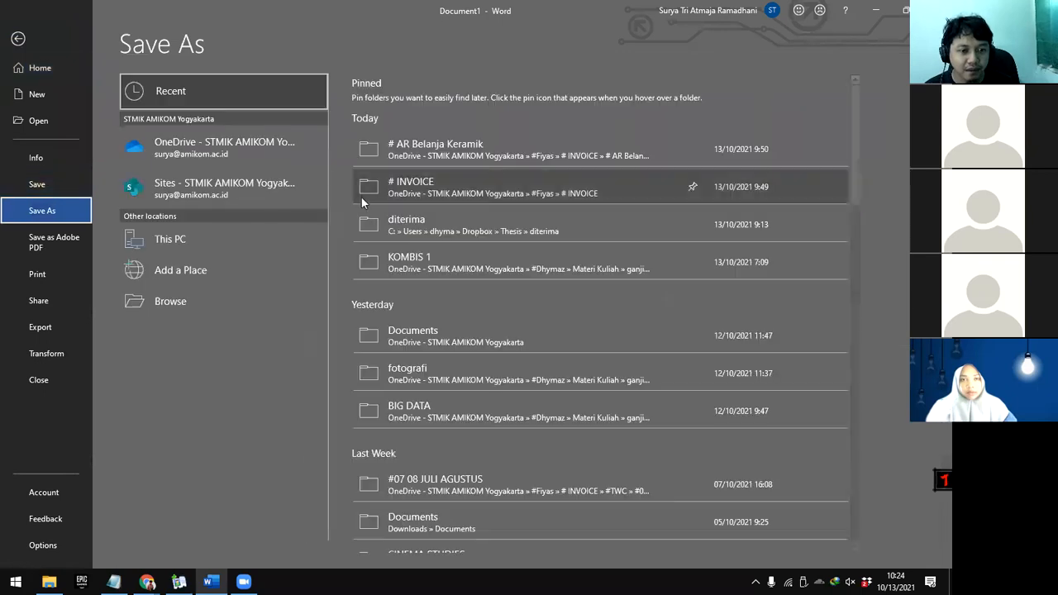
{"action": "left_click", "coordinate": [327, 155]}
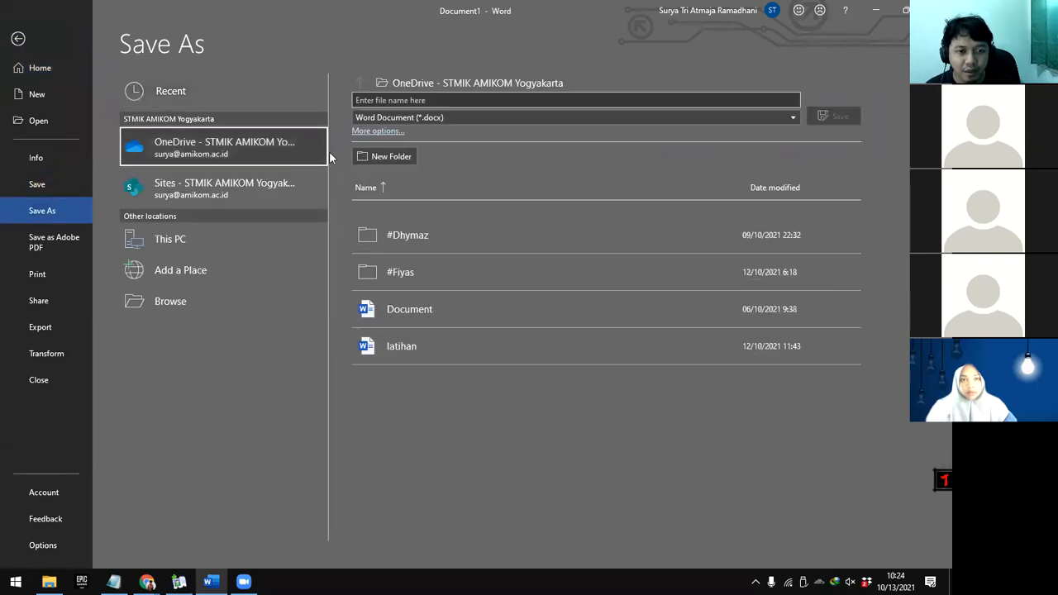
{"action": "left_click", "coordinate": [425, 235]}
{"action": "scroll", "coordinate": [452, 376], "scroll_direction": "down", "scroll_amount": 1}
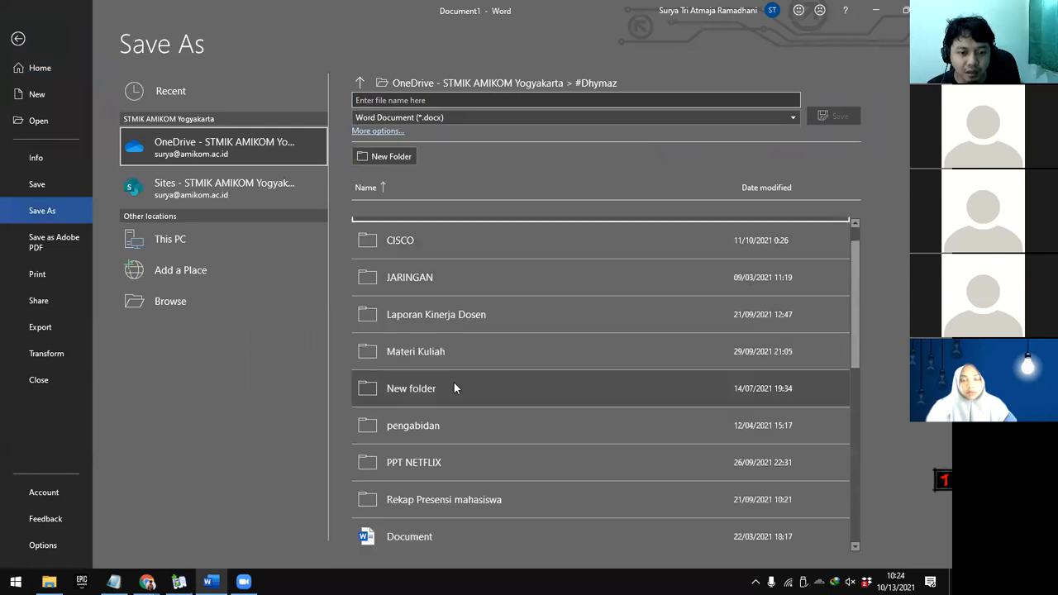
{"action": "left_click", "coordinate": [455, 352]}
{"action": "left_click", "coordinate": [433, 273]}
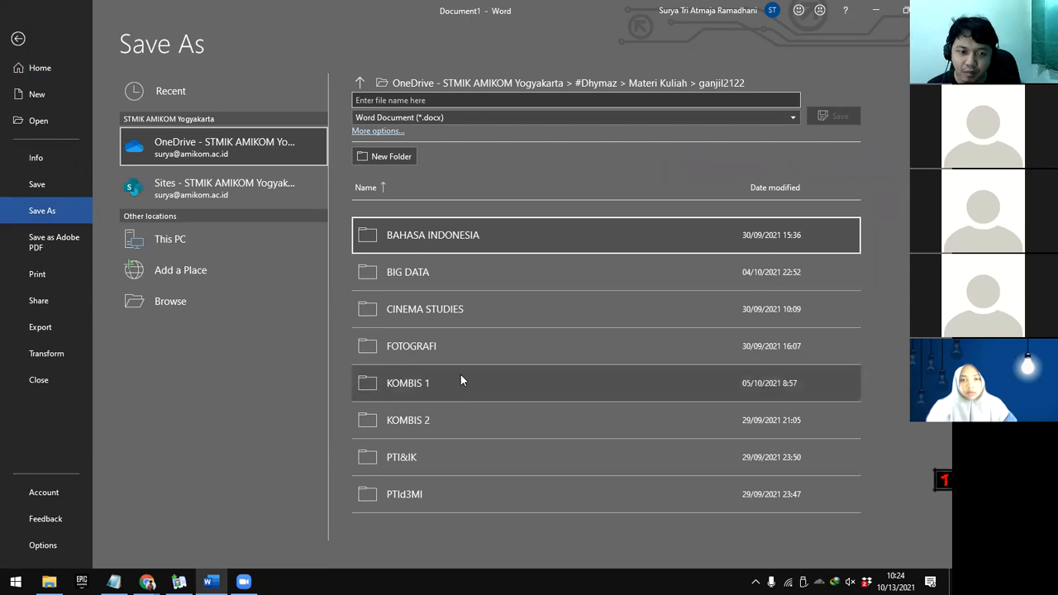
{"action": "left_click", "coordinate": [457, 419]}
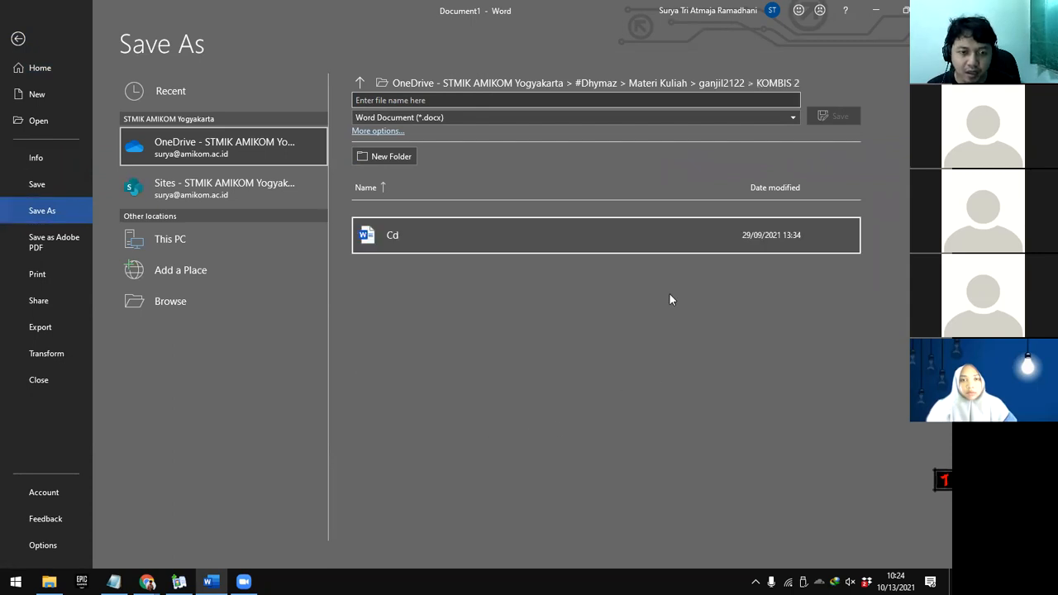
{"action": "left_click", "coordinate": [452, 102]}
{"action": "type", "text": "word"}
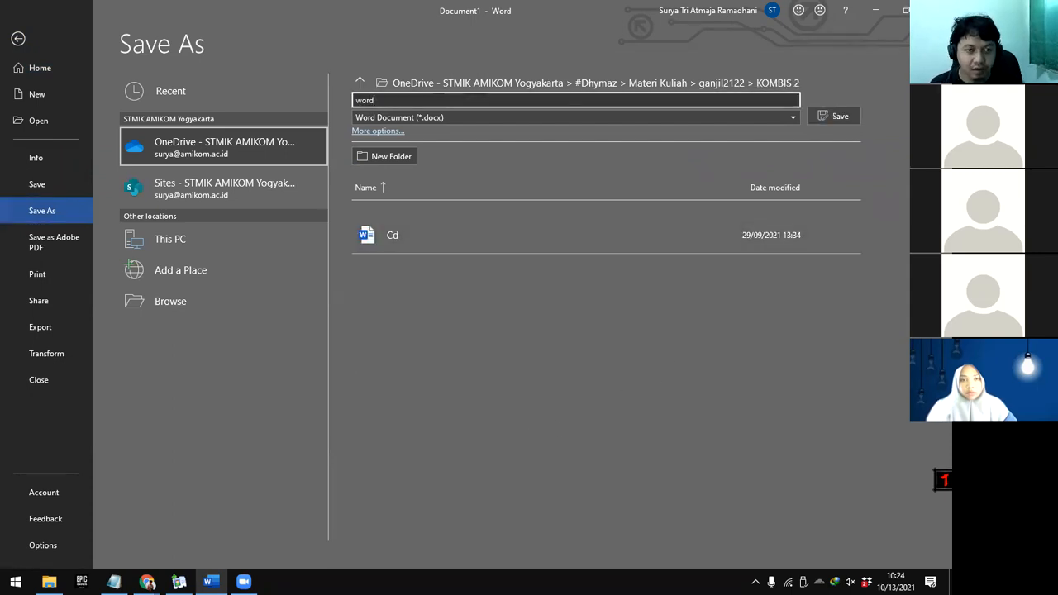
{"action": "left_click", "coordinate": [837, 116]}
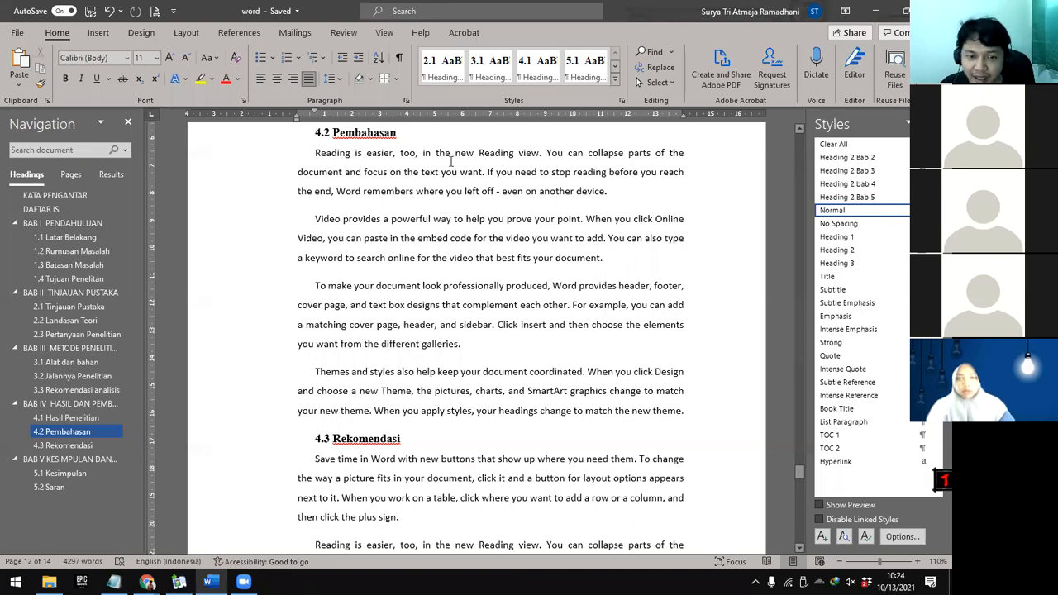
Switch to the Komputer Bisnis 2 attendance application and open the QR code attendance
{"action": "left_click", "coordinate": [486, 258]}
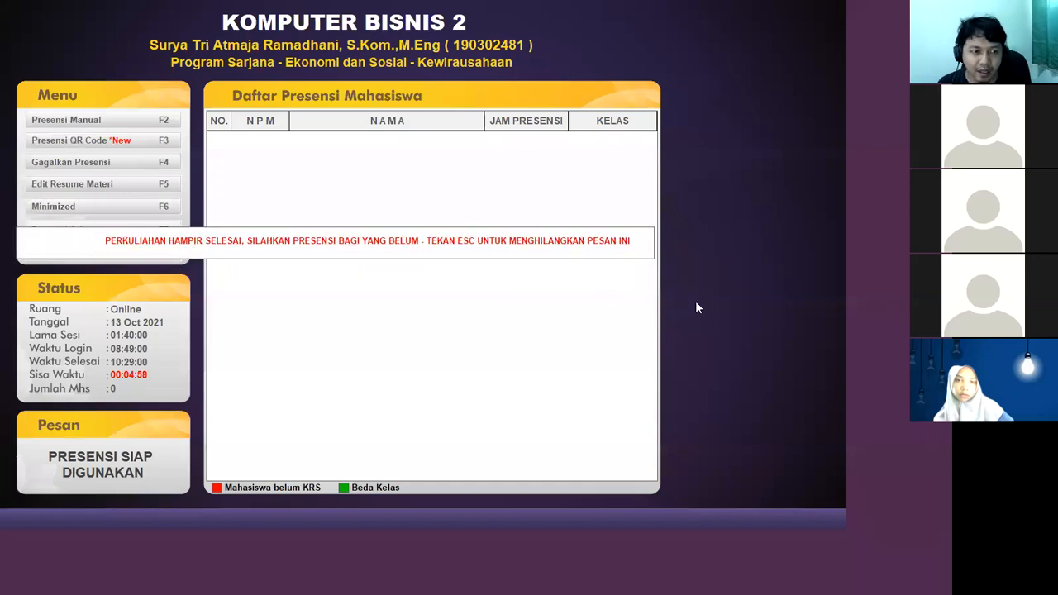
{"action": "left_click", "coordinate": [142, 141]}
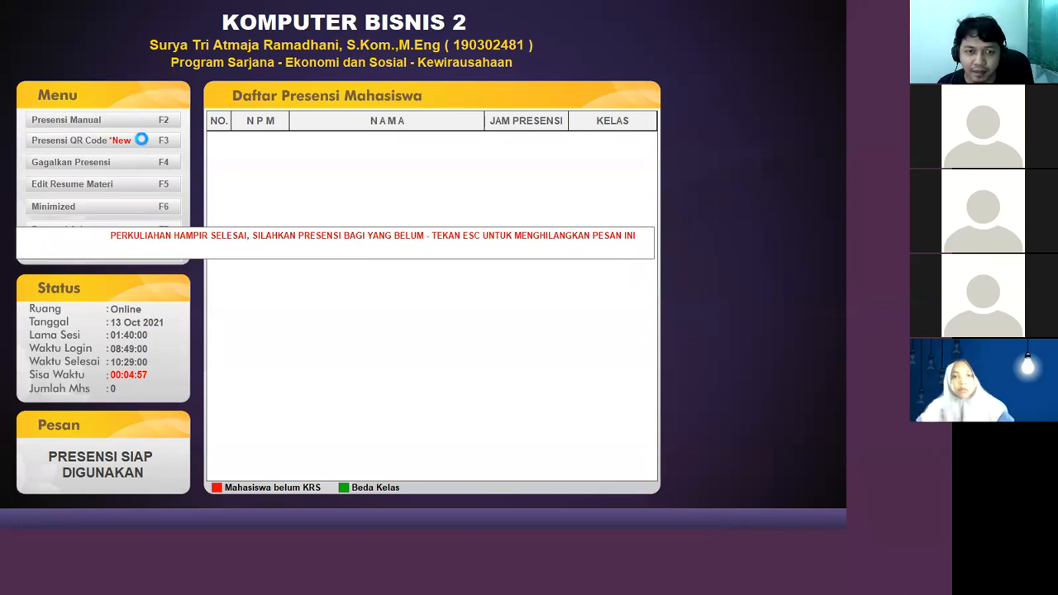